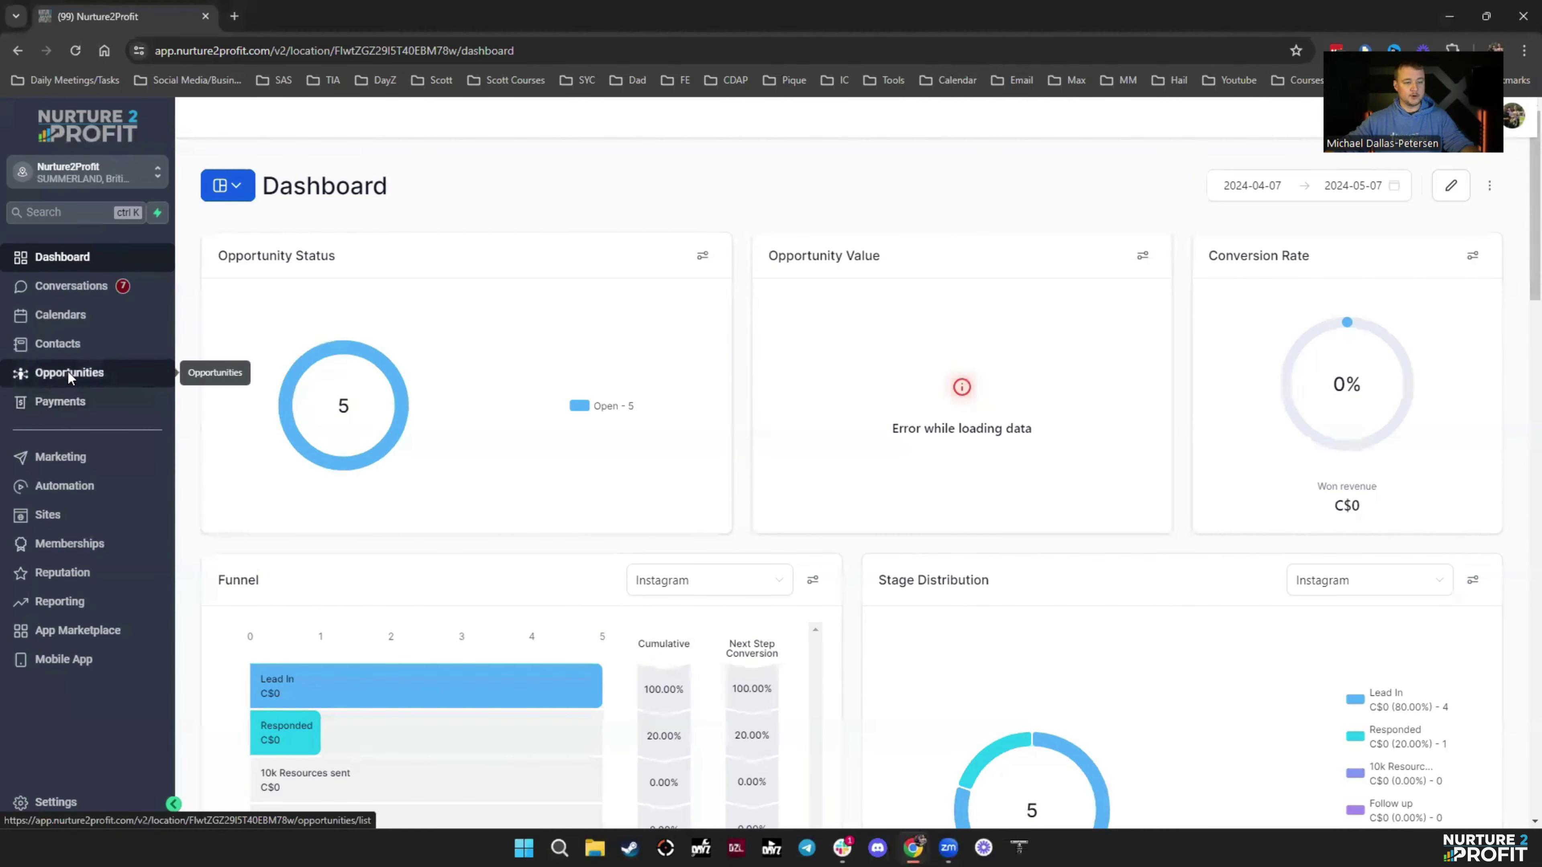
# Start a new opportunities pipeline and name it "Youtube Test"
pyautogui.click(93, 372)
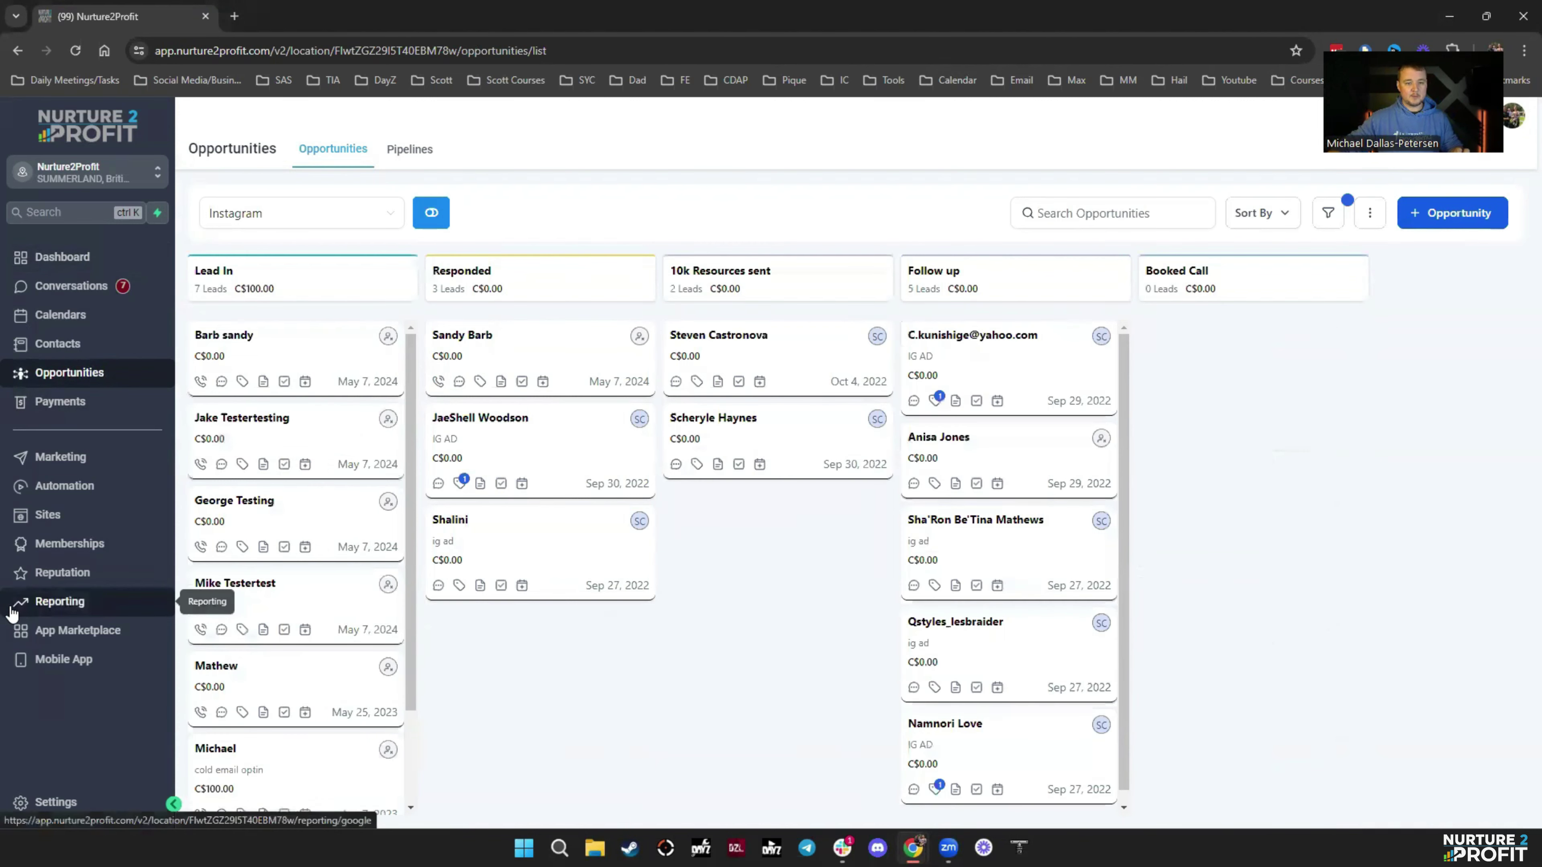
pyautogui.click(354, 224)
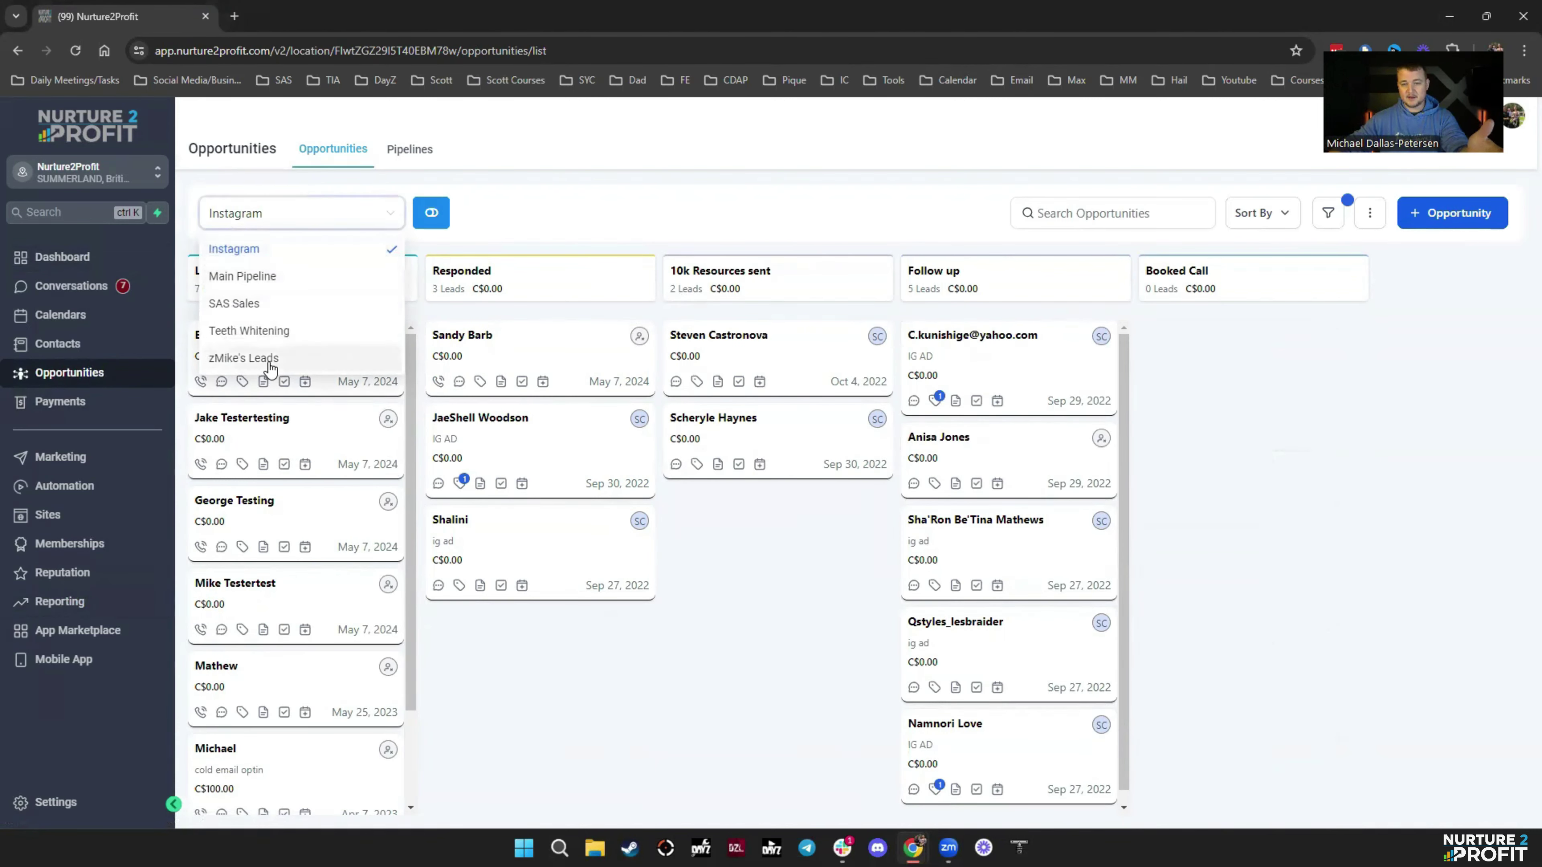
pyautogui.click(410, 149)
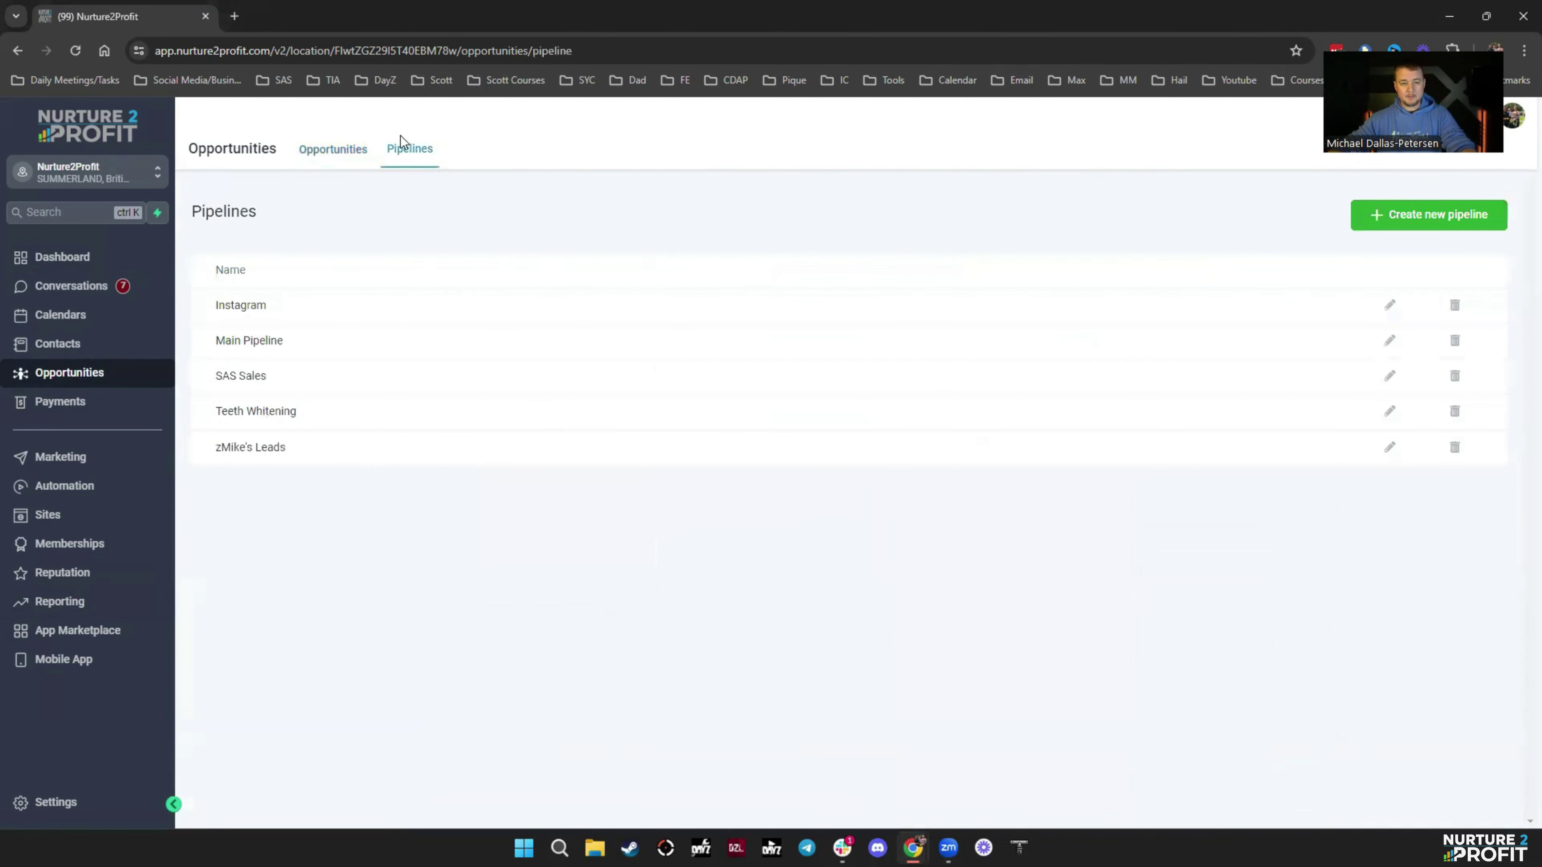
pyautogui.click(1428, 221)
pyautogui.click(564, 241)
pyautogui.write('Youtub')
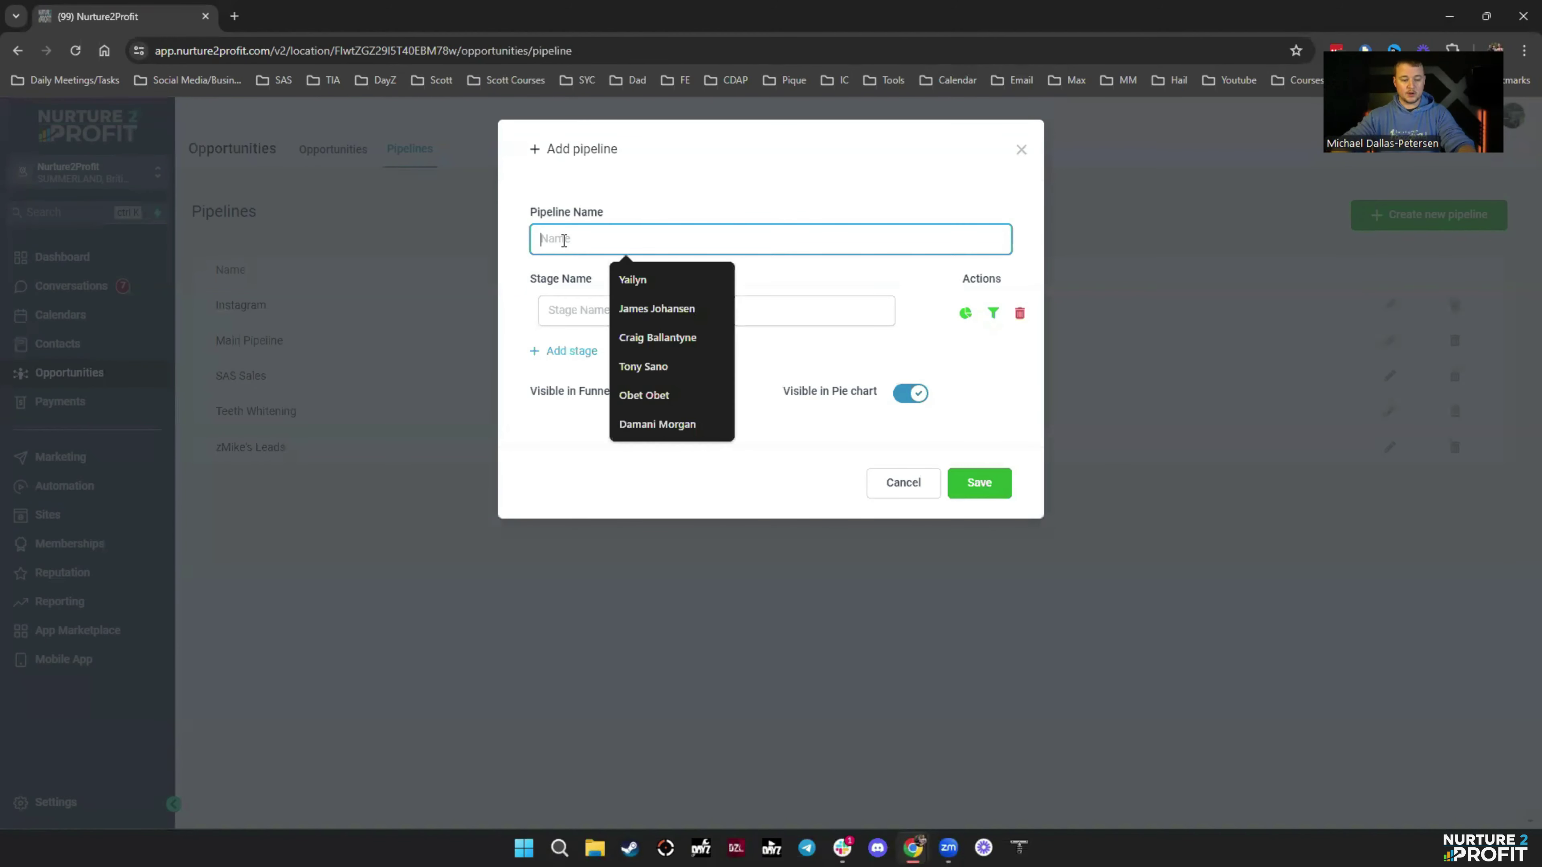
pyautogui.write('e Test')
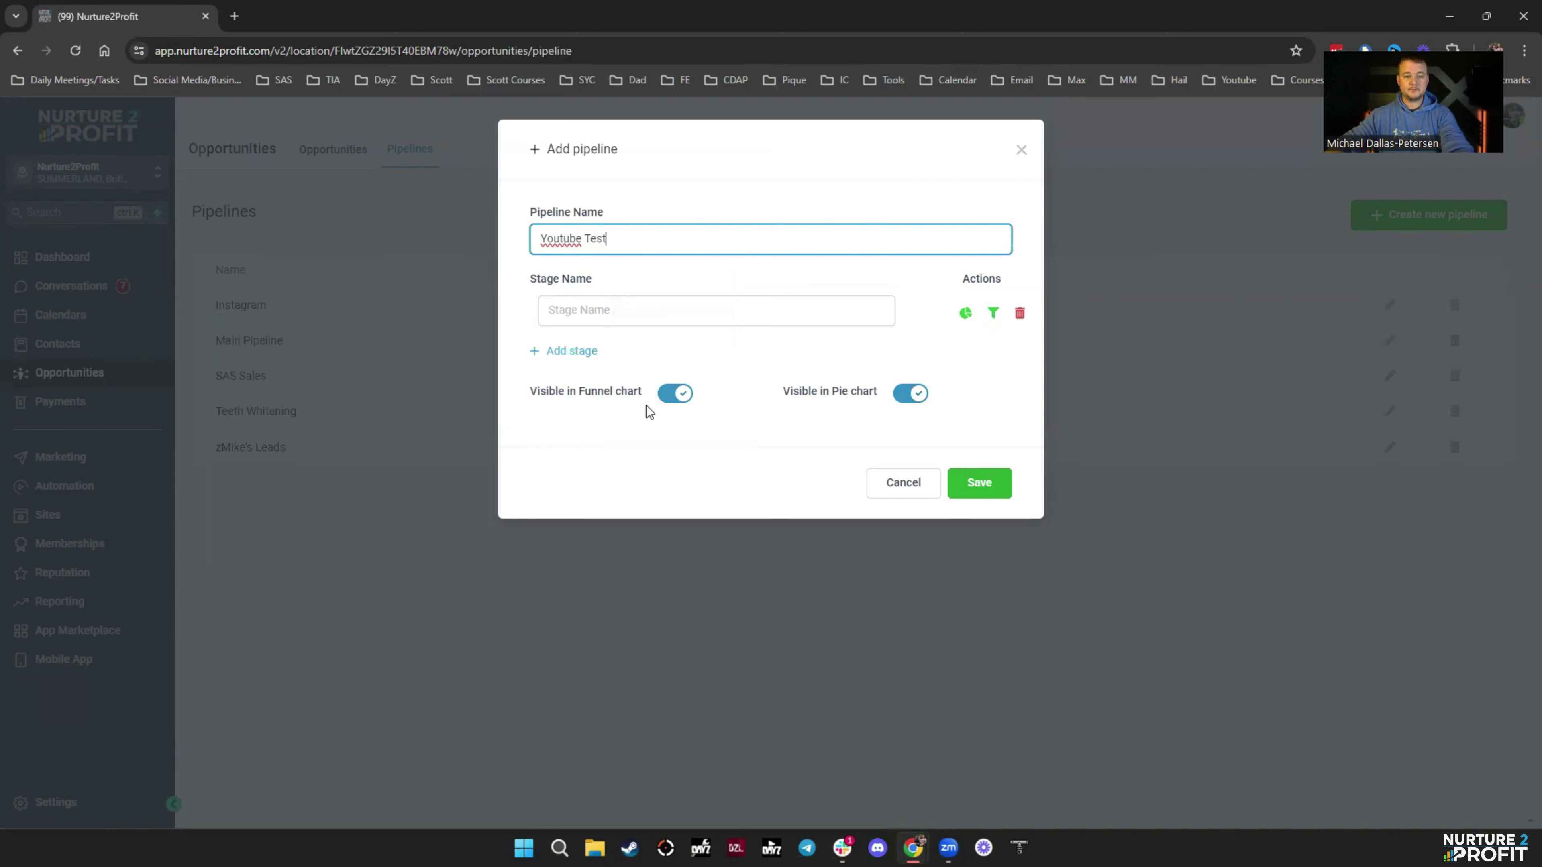
# Enter the pipeline's first three stages as "Lead In", "Attempt 1" and "Attempt 2"
pyautogui.click(571, 317)
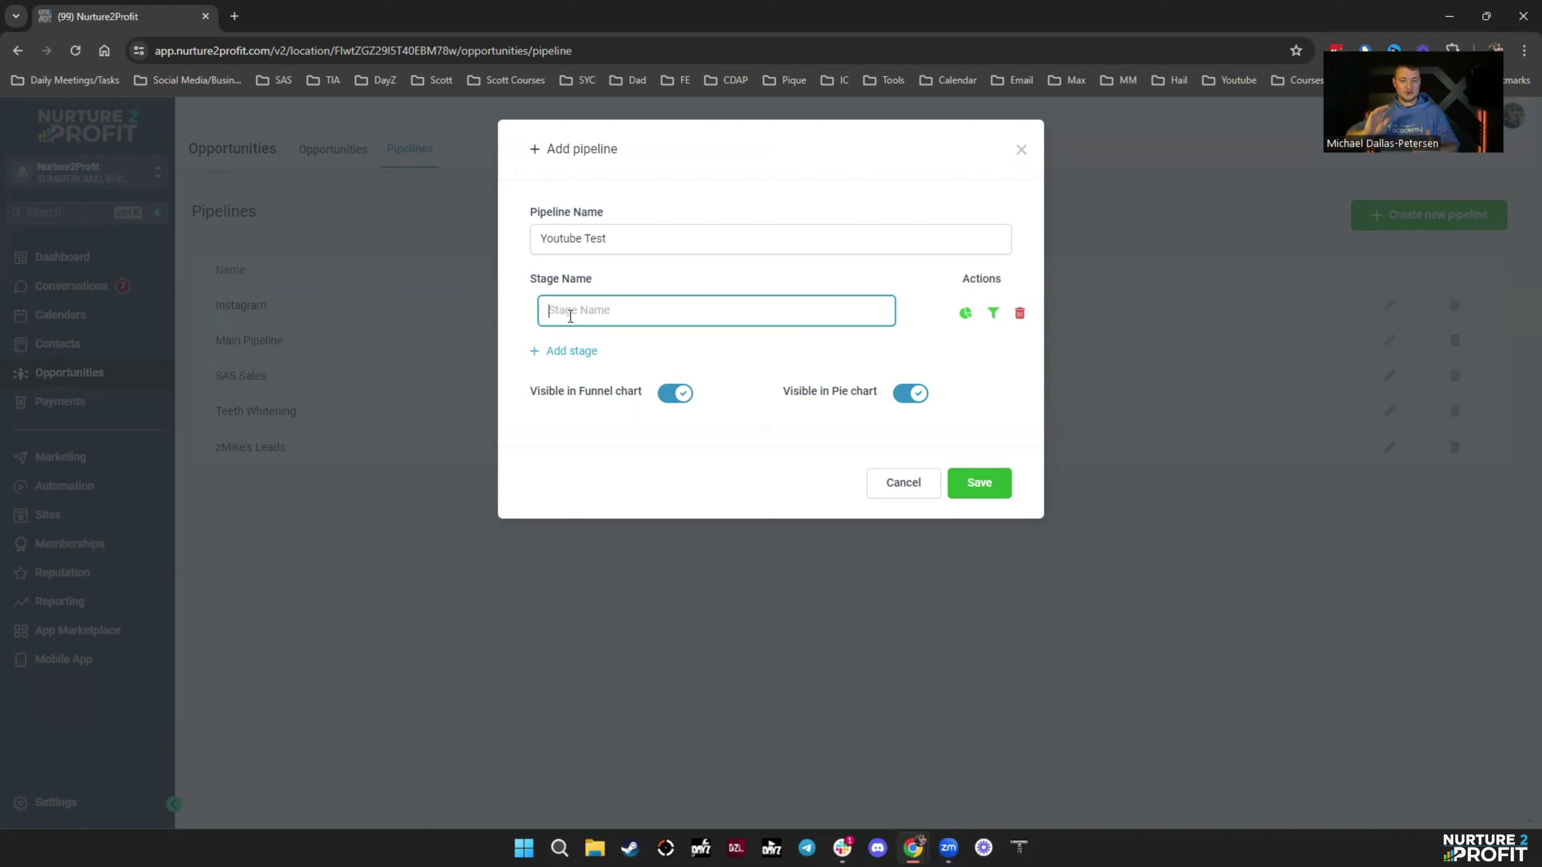
pyautogui.write('Lead In')
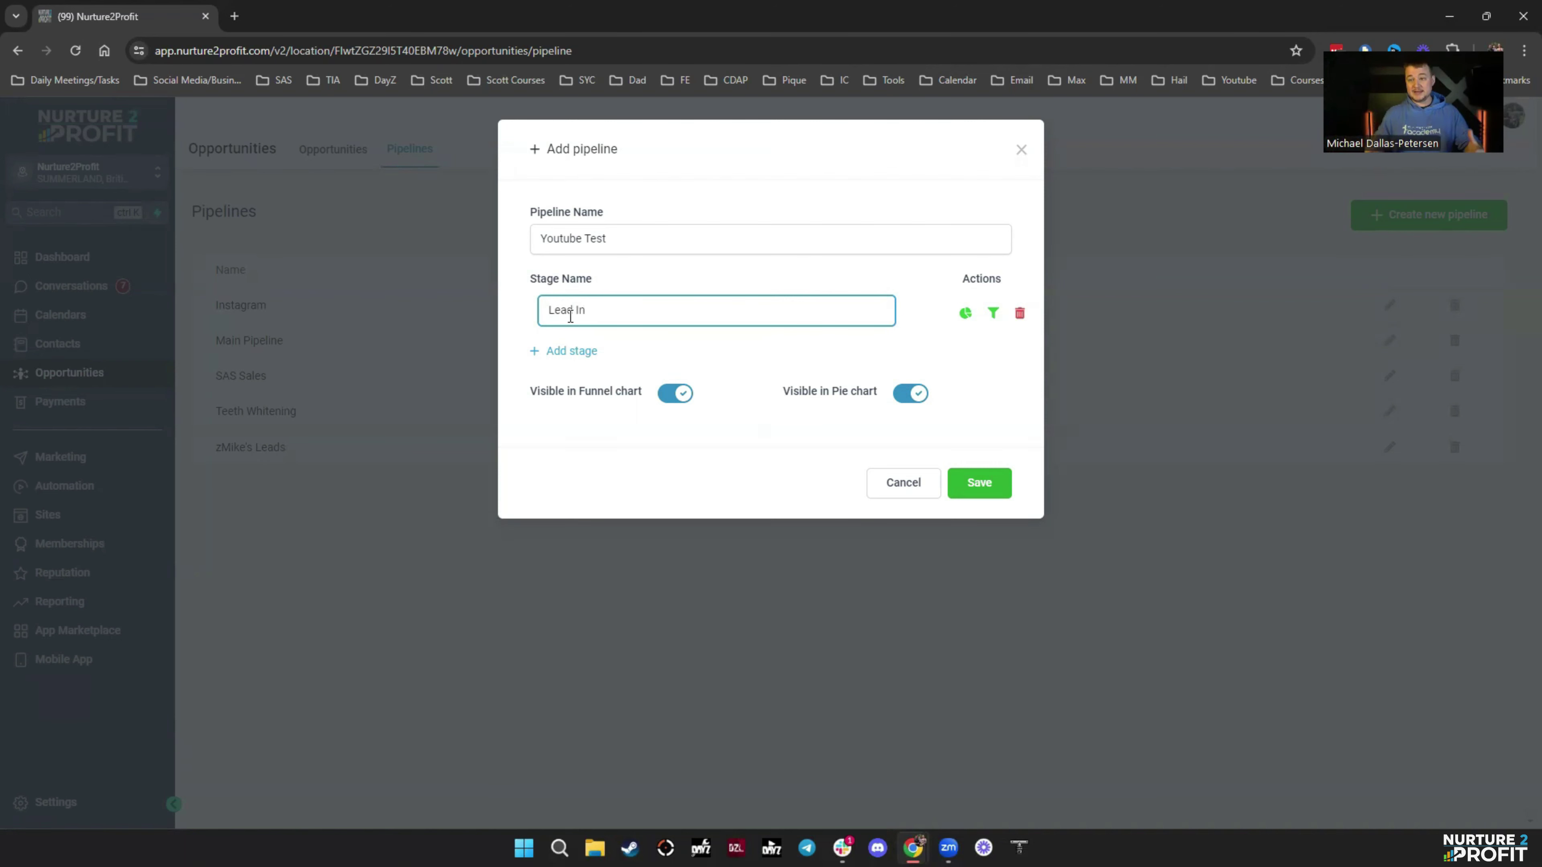
pyautogui.click(574, 352)
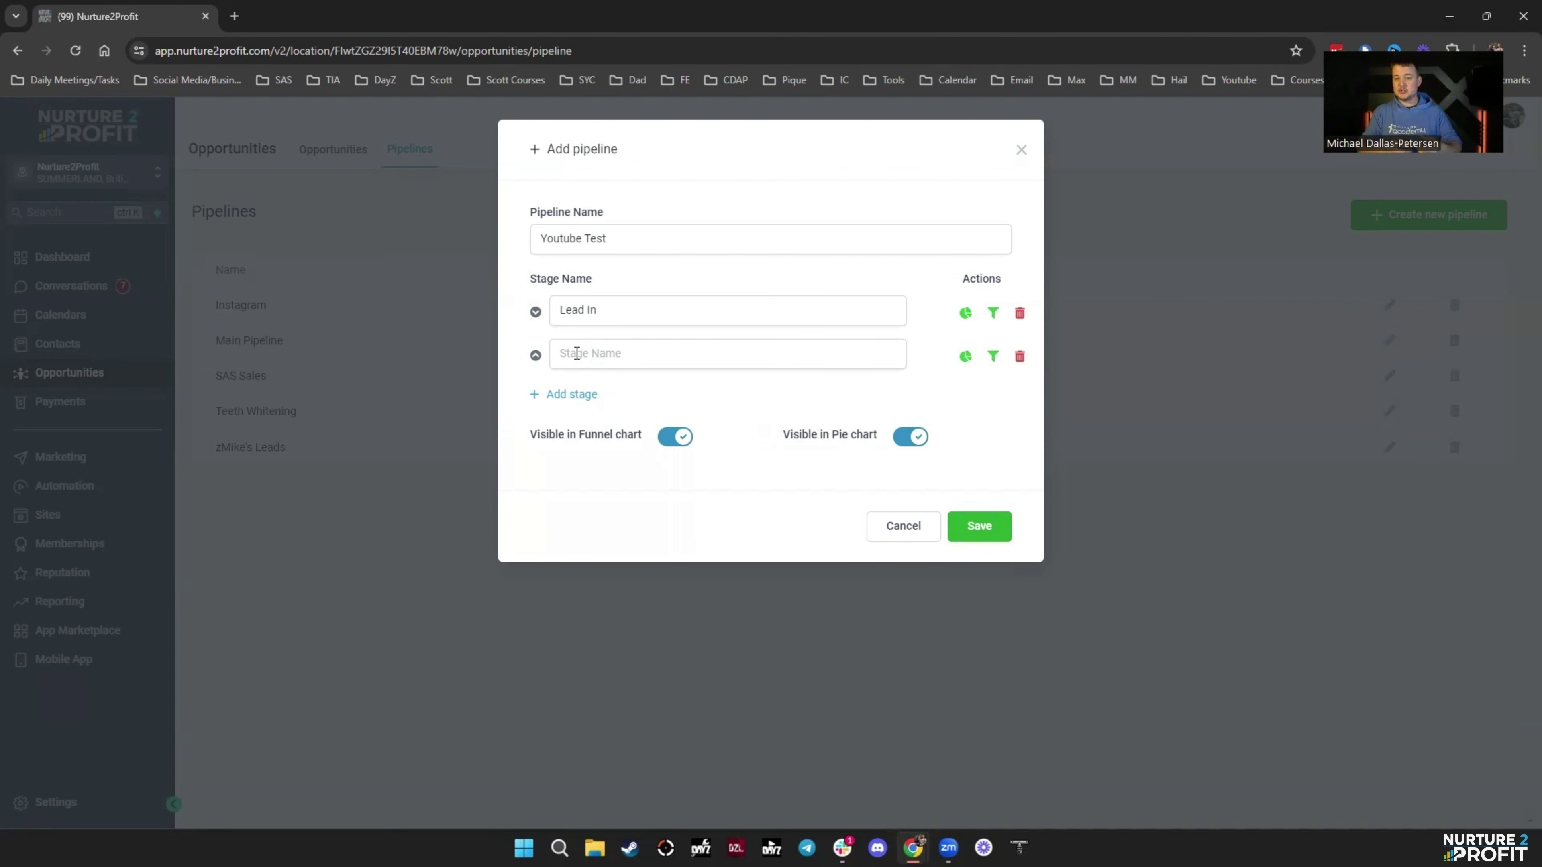
pyautogui.click(576, 353)
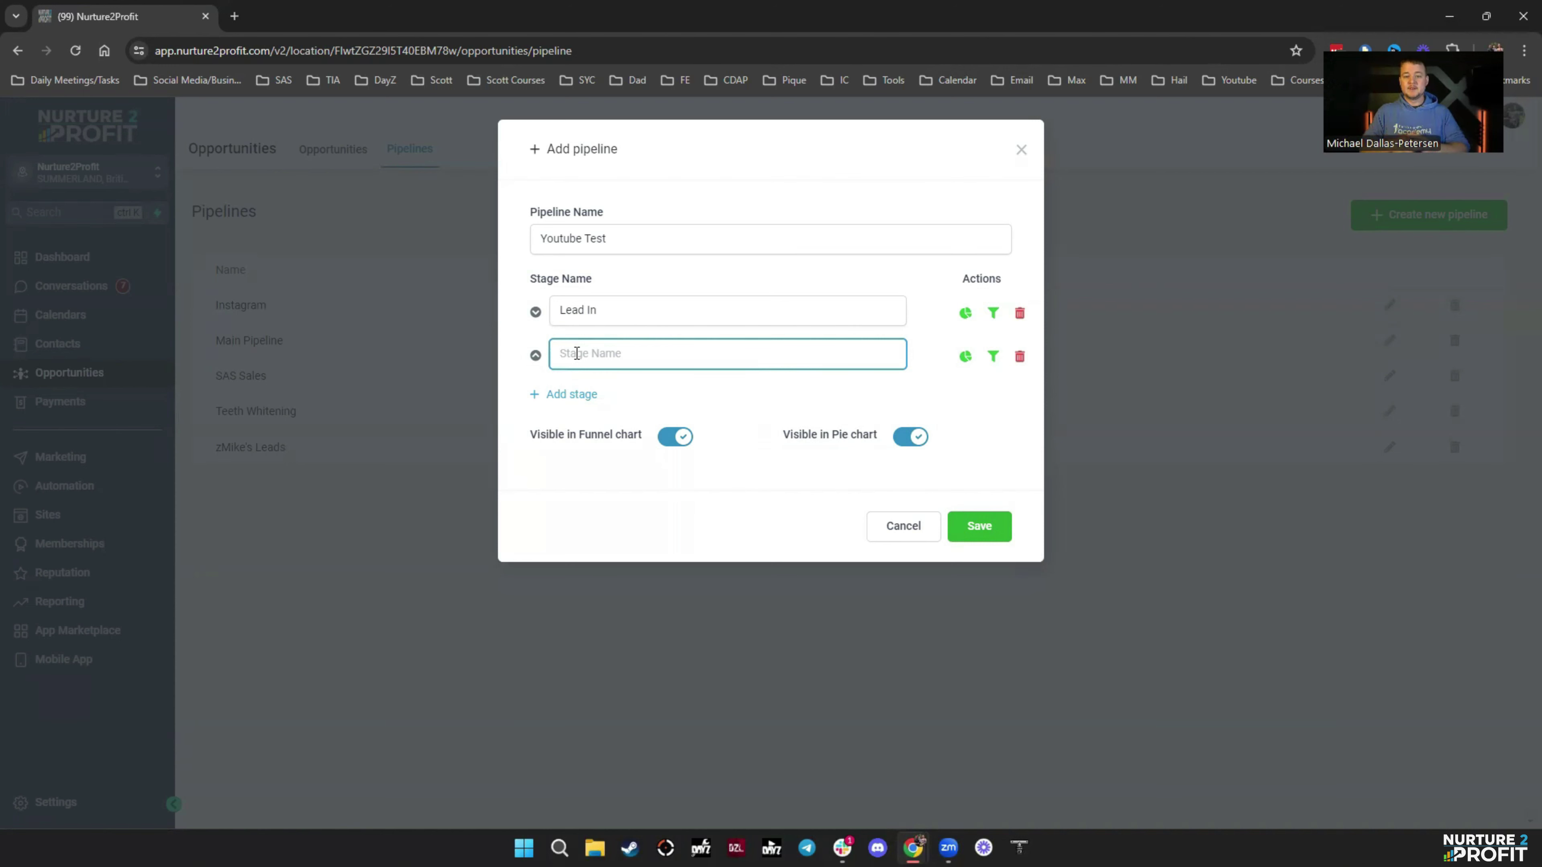
pyautogui.write('Attempt 1')
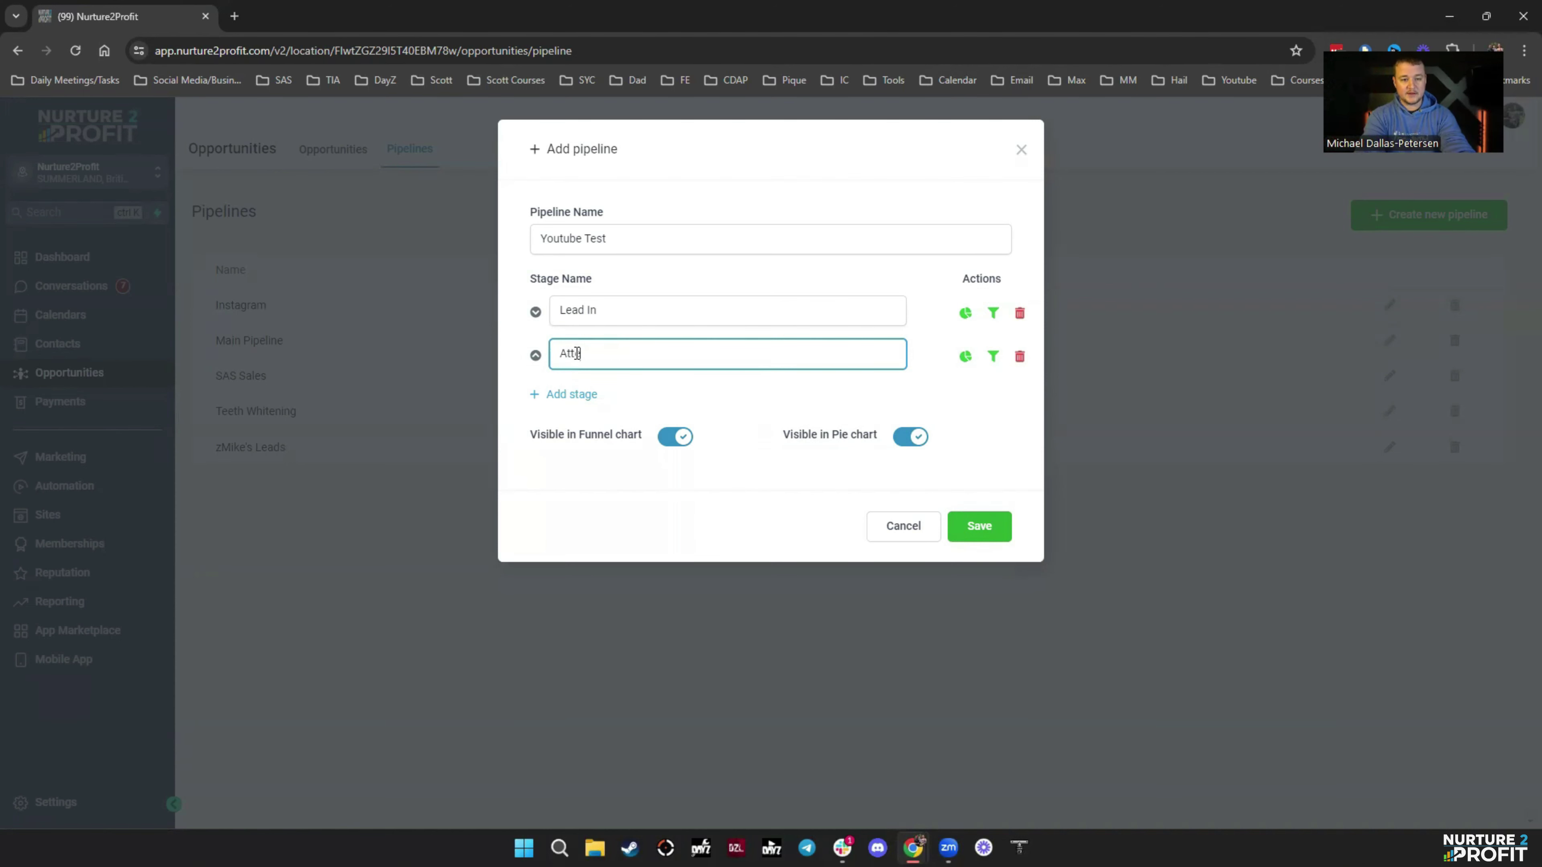
pyautogui.click(568, 395)
pyautogui.click(577, 396)
pyautogui.write('Attempt 2')
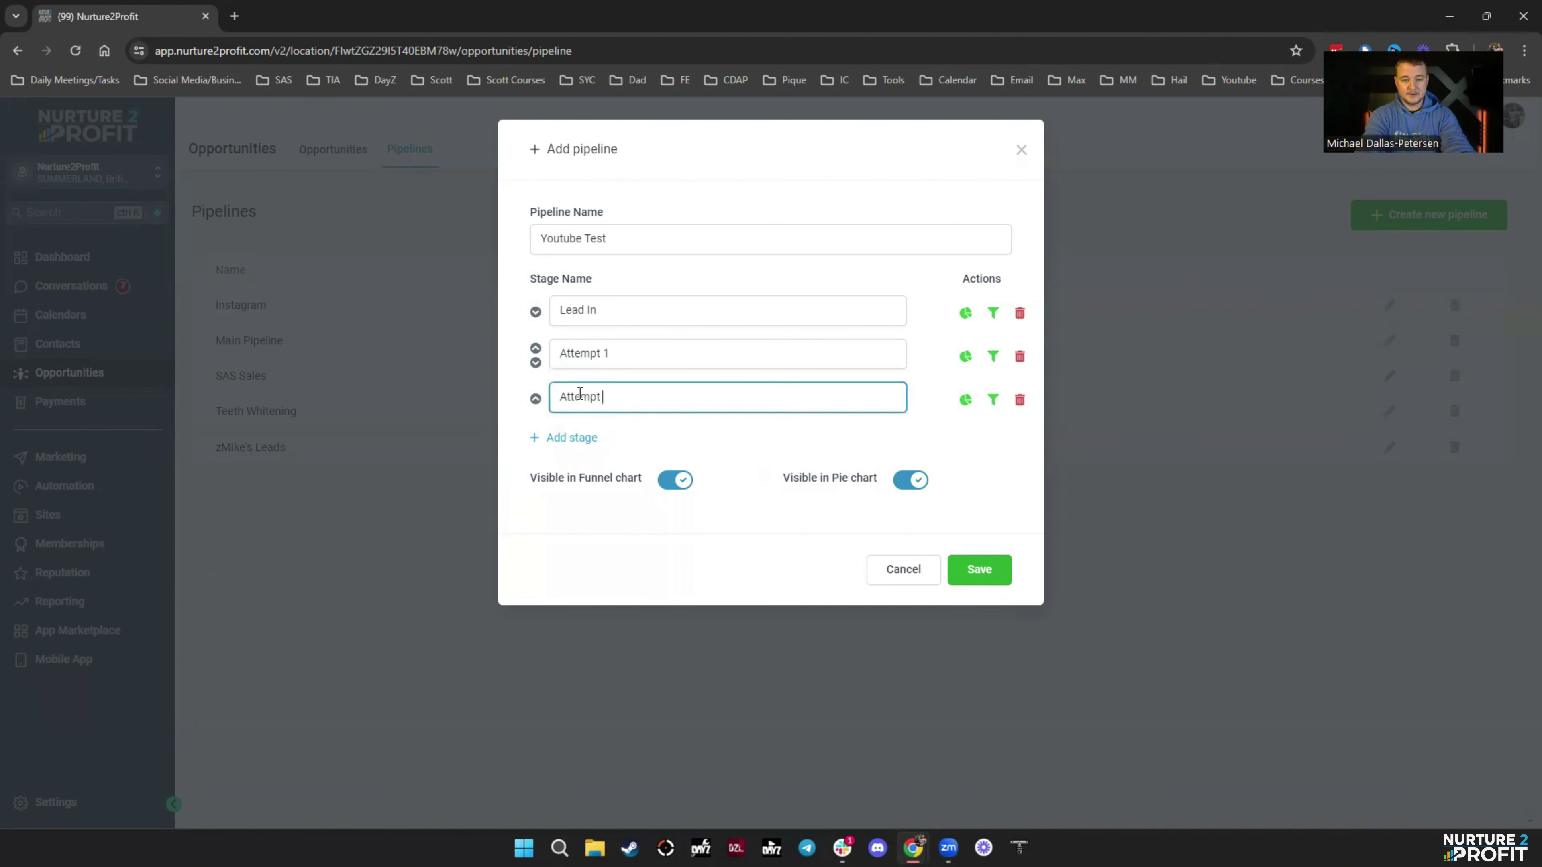
# Add the stages "Booked Call Invite" and "Booked Call Scheduled" after Attempt 2
pyautogui.click(575, 437)
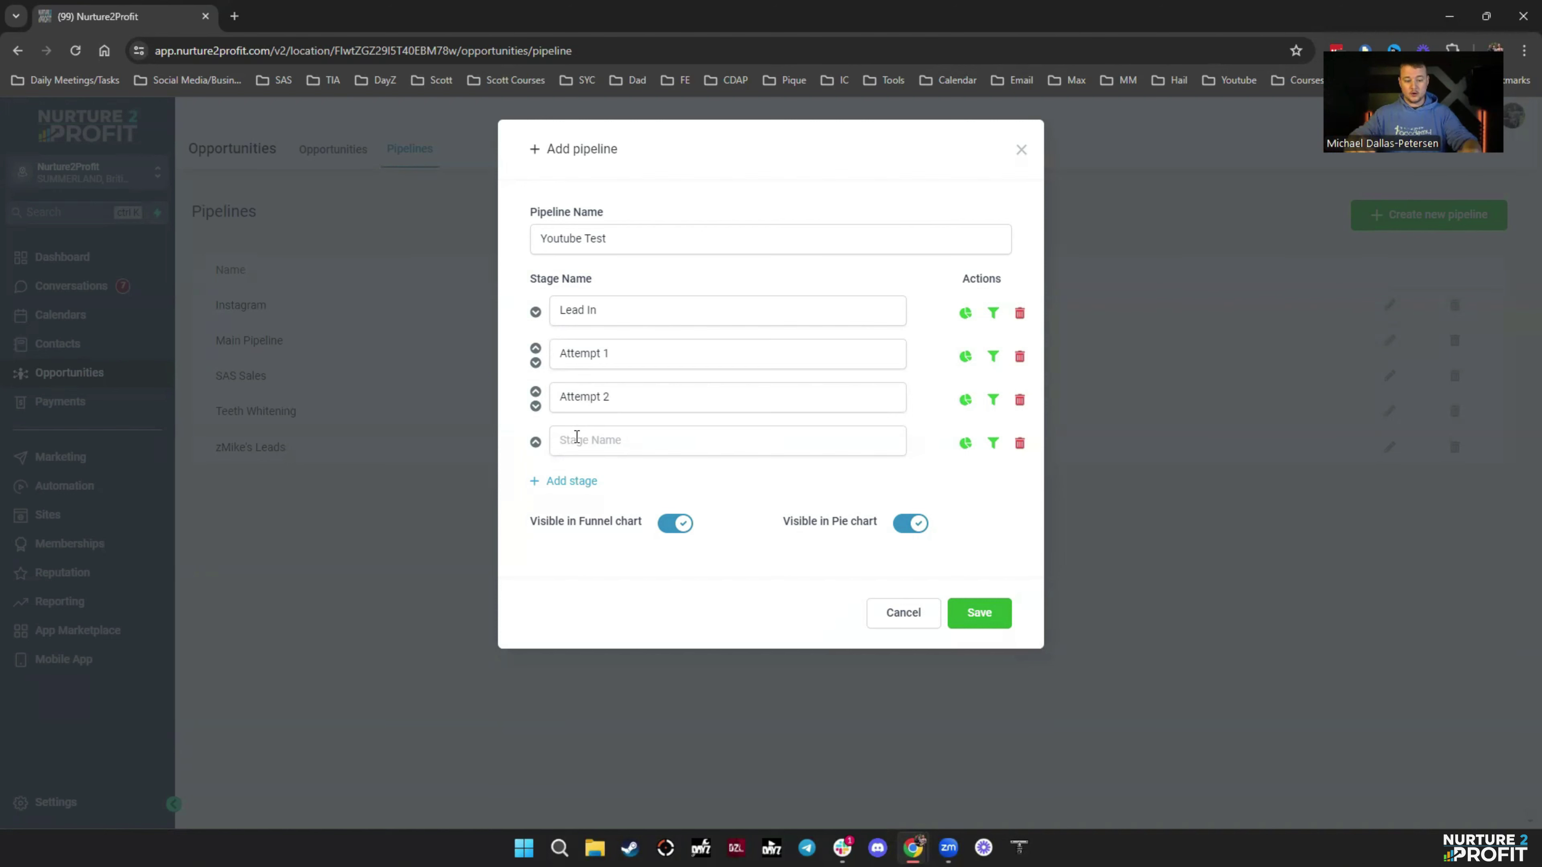
pyautogui.click(577, 437)
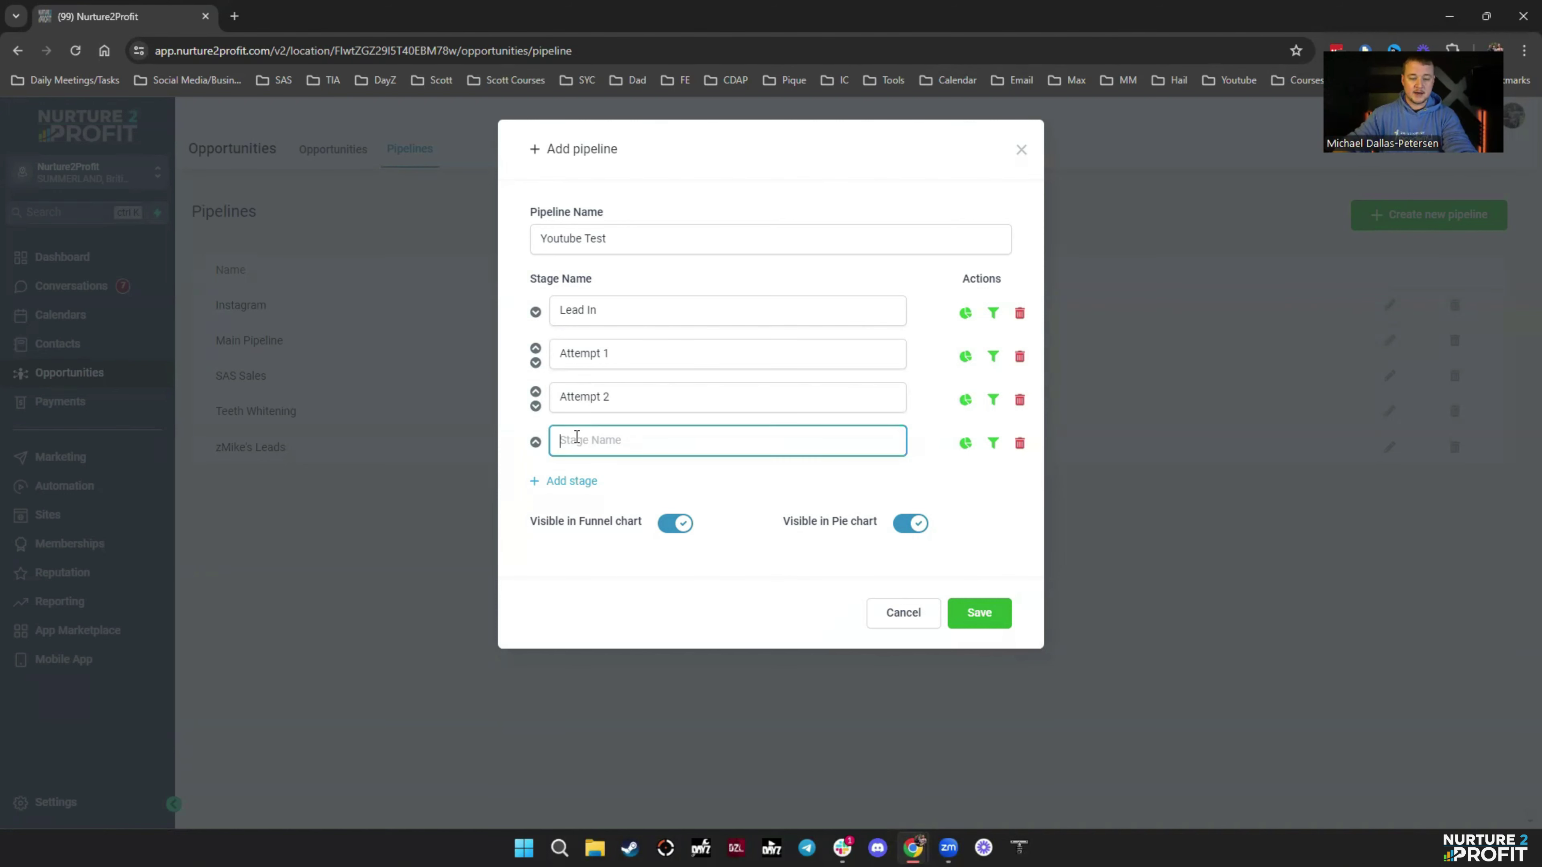
pyautogui.write('Booked Call Invite')
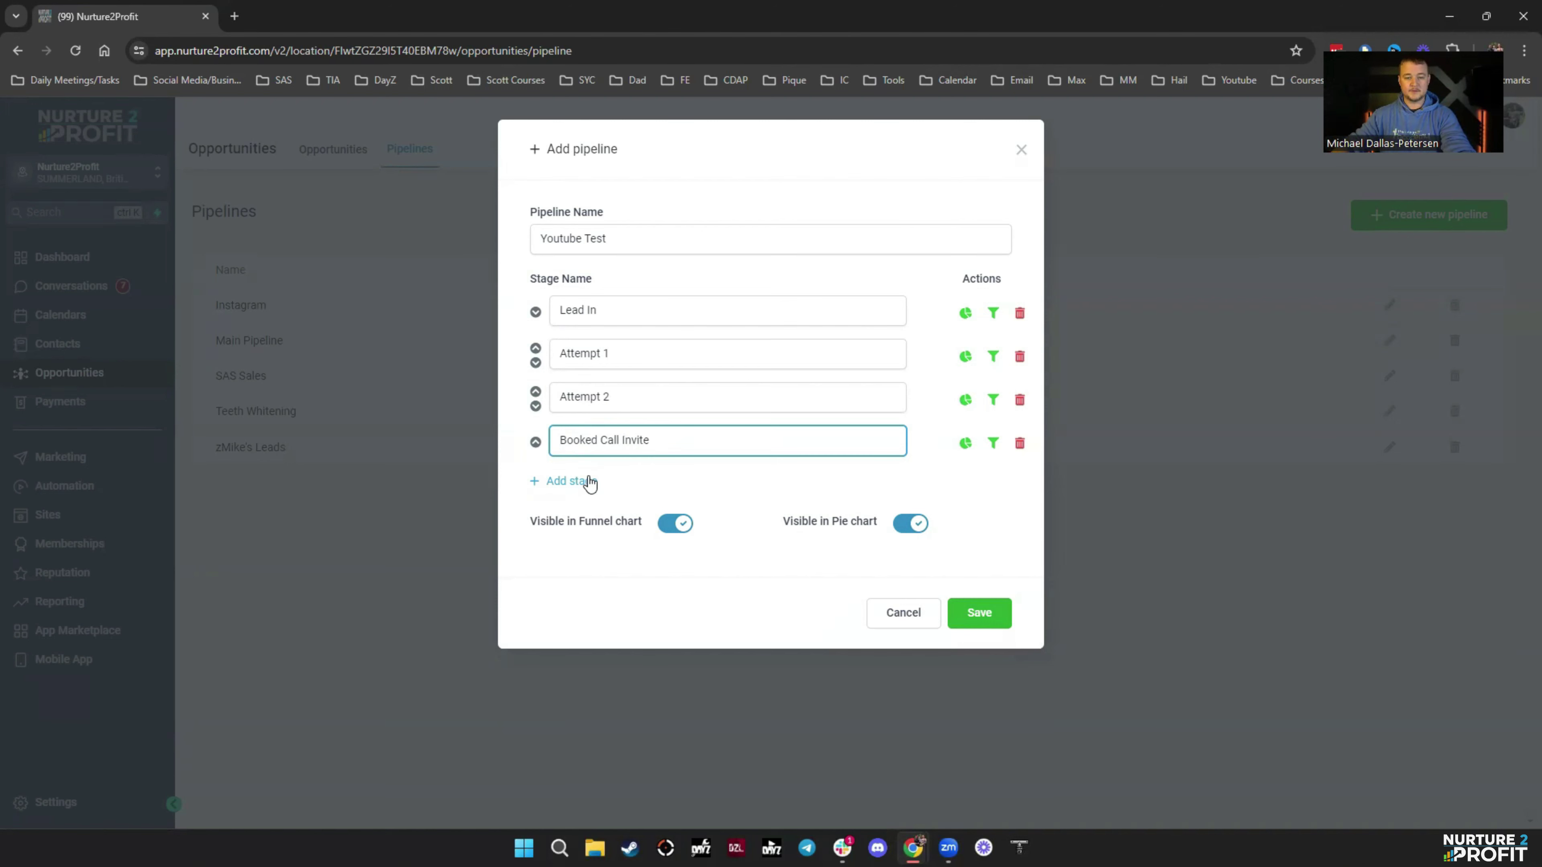
pyautogui.click(595, 481)
pyautogui.click(596, 477)
pyautogui.write('Booked Call Scheduled')
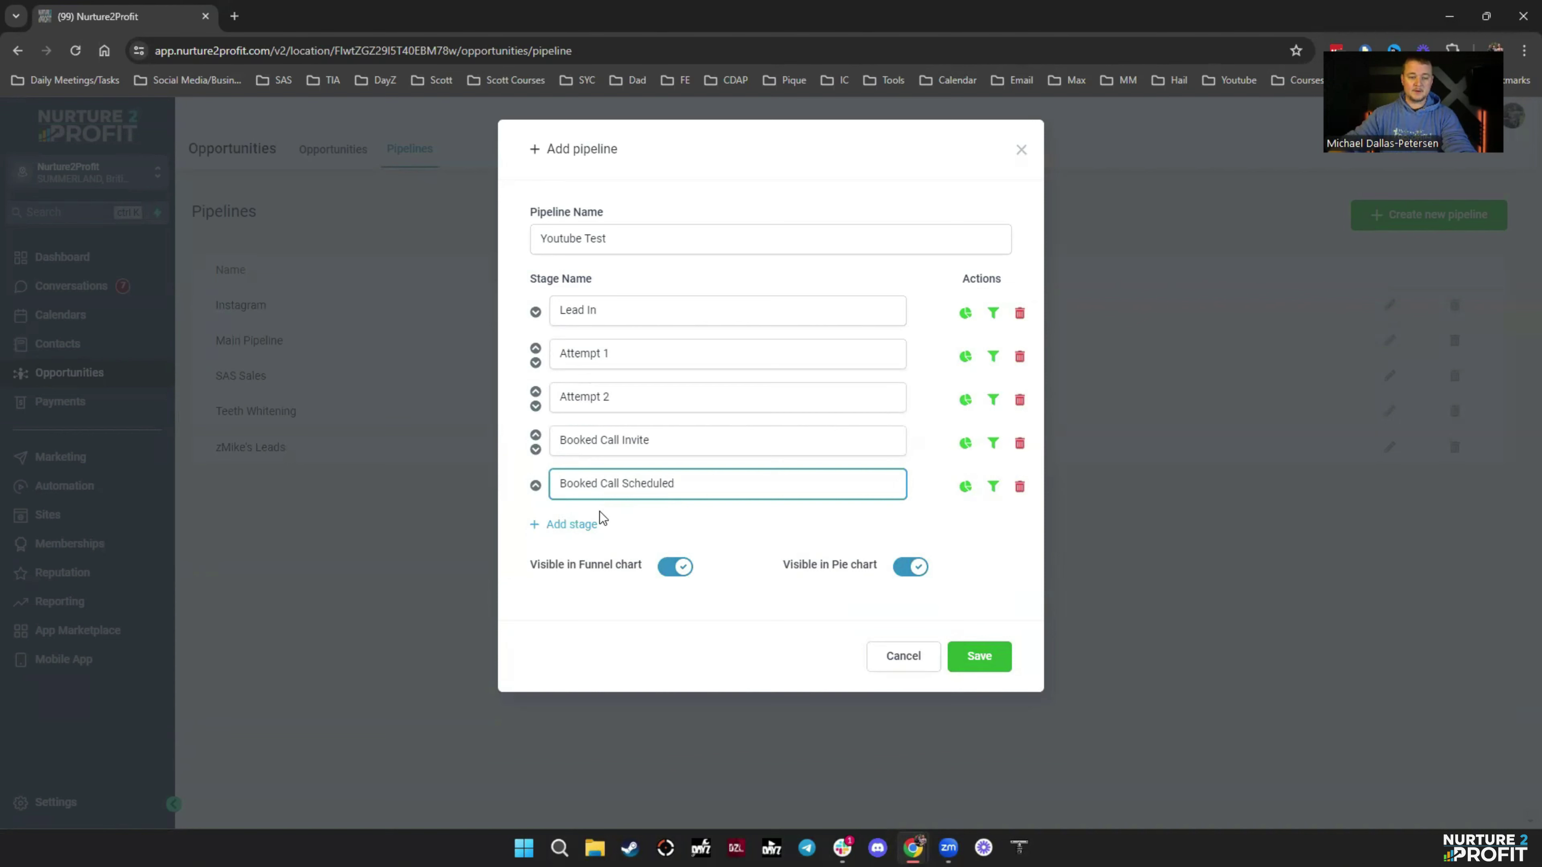
# Add the stages "Cancelled" and "No Show" after Booked Call Scheduled
pyautogui.click(561, 525)
pyautogui.click(562, 526)
pyautogui.write('Cancelled')
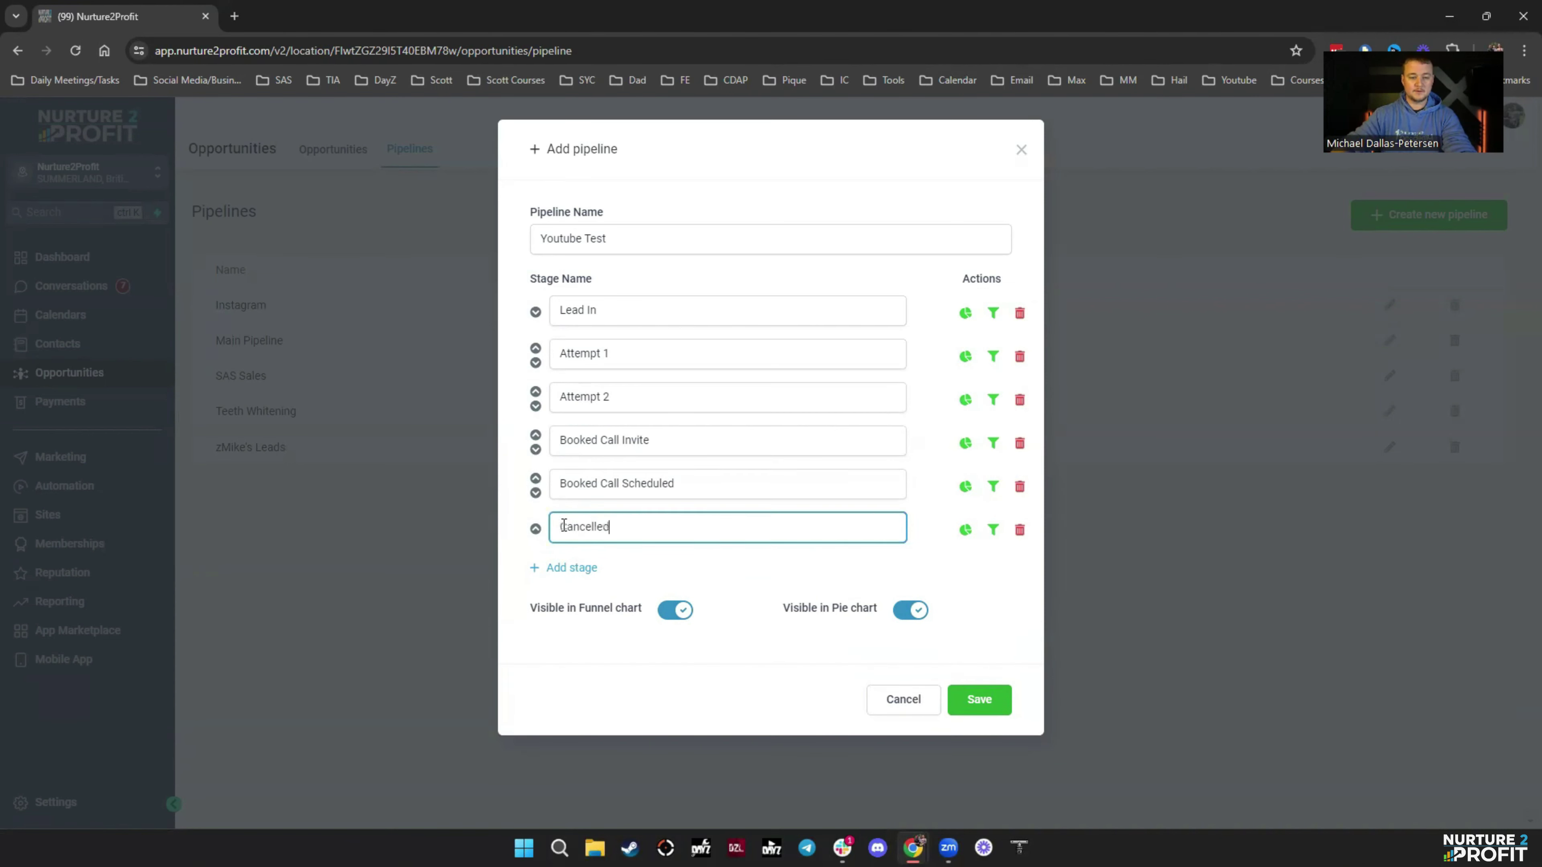
pyautogui.click(567, 567)
pyautogui.click(568, 567)
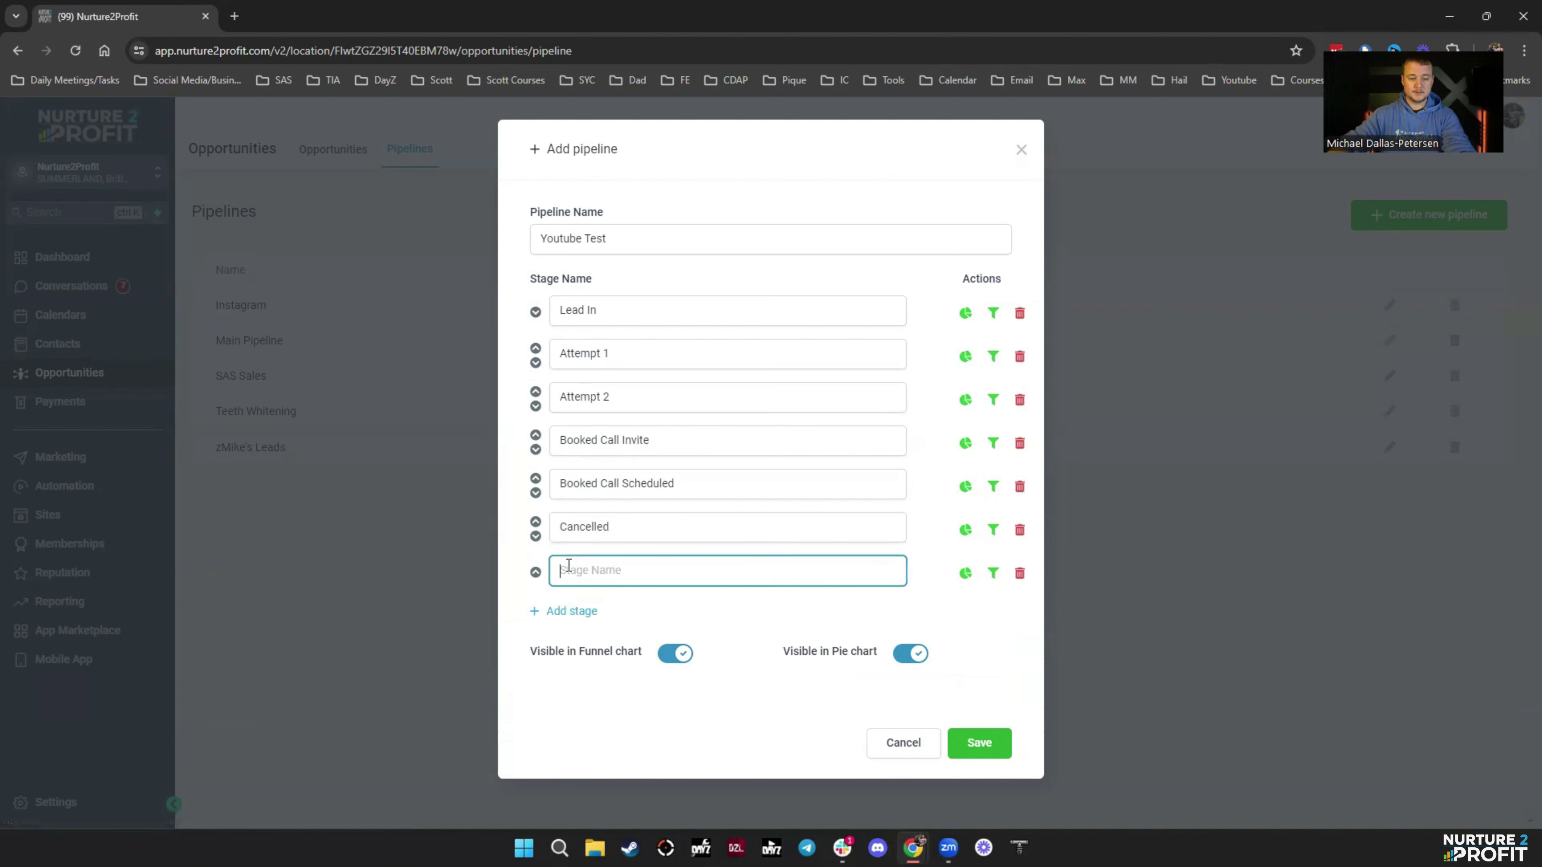
pyautogui.write('No Show')
# Add two bad-fit stages named "Bad Fit (Not right now)" and "Bad Fit (No Money)" after No Show
pyautogui.click(571, 612)
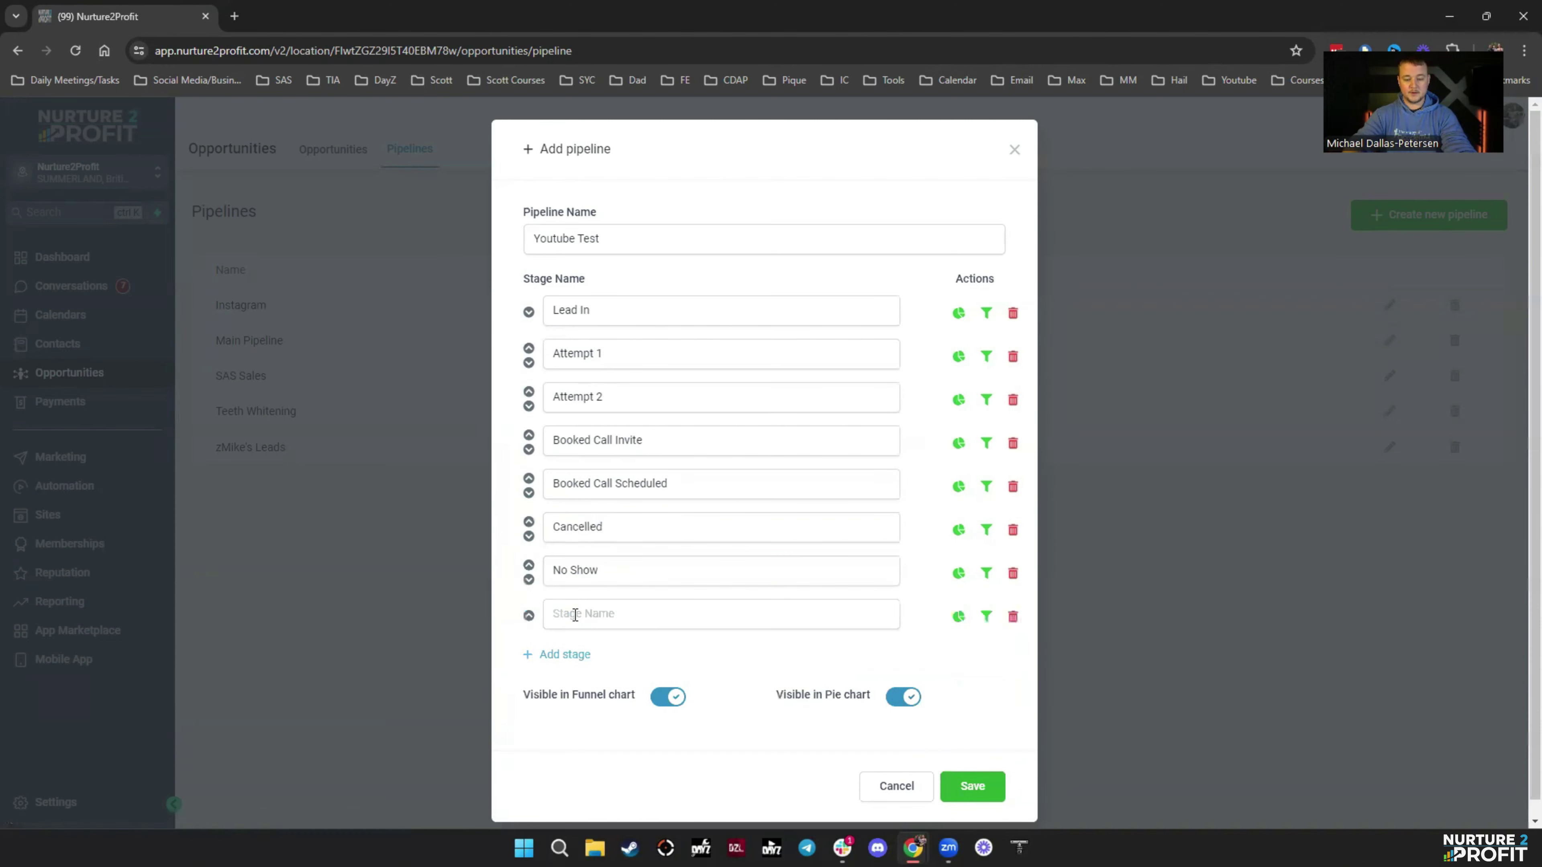
pyautogui.click(575, 615)
pyautogui.write('Bad Fir')
pyautogui.press('BackSpace')
pyautogui.write('t')
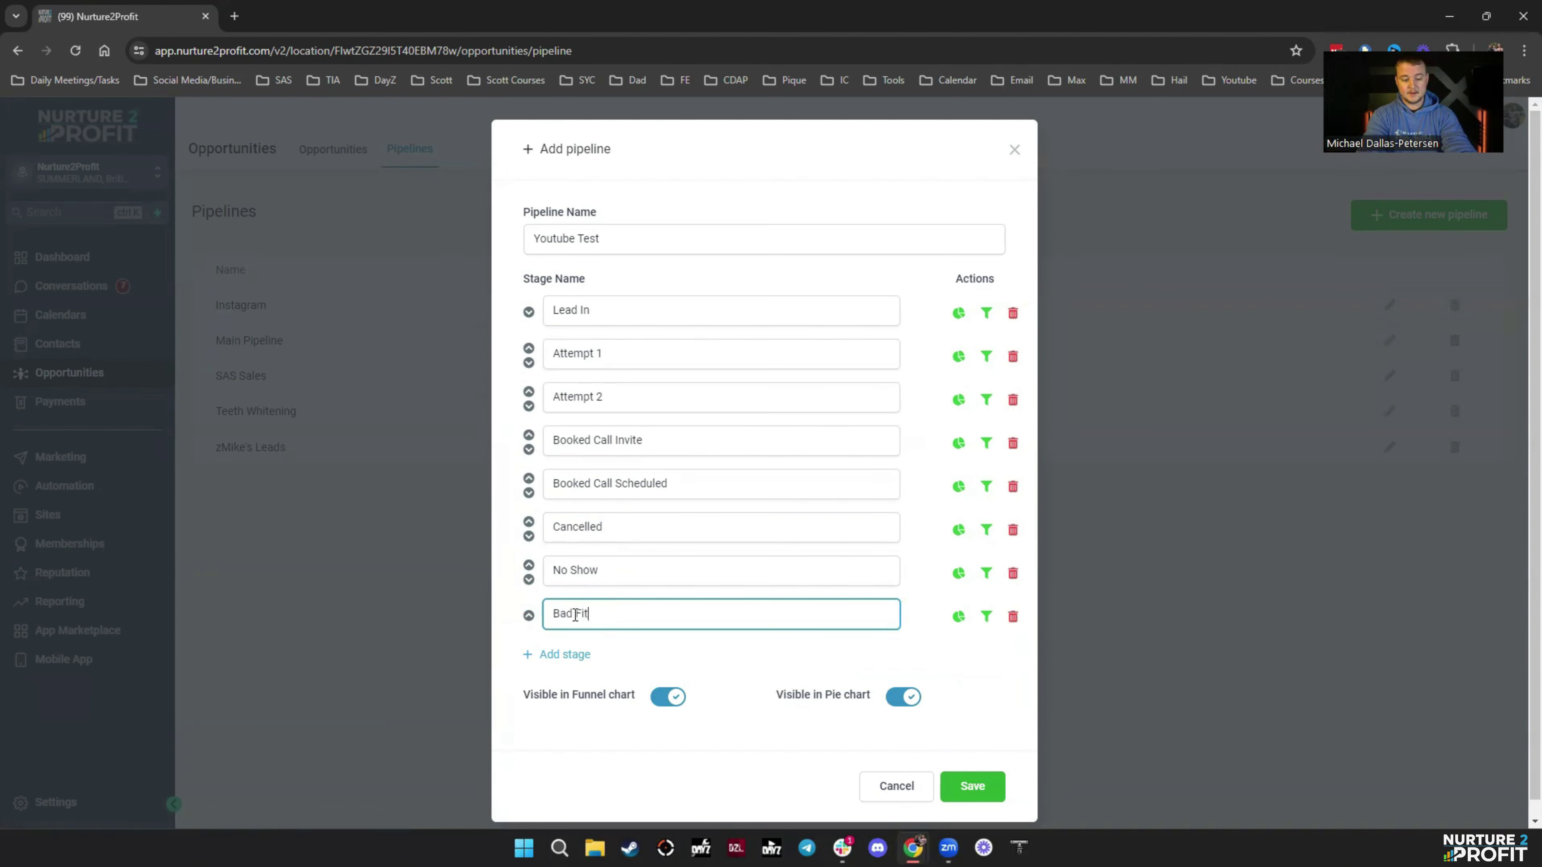
pyautogui.write(' (Not right now)')
pyautogui.click(581, 663)
pyautogui.write('Bad Fit (No Money')
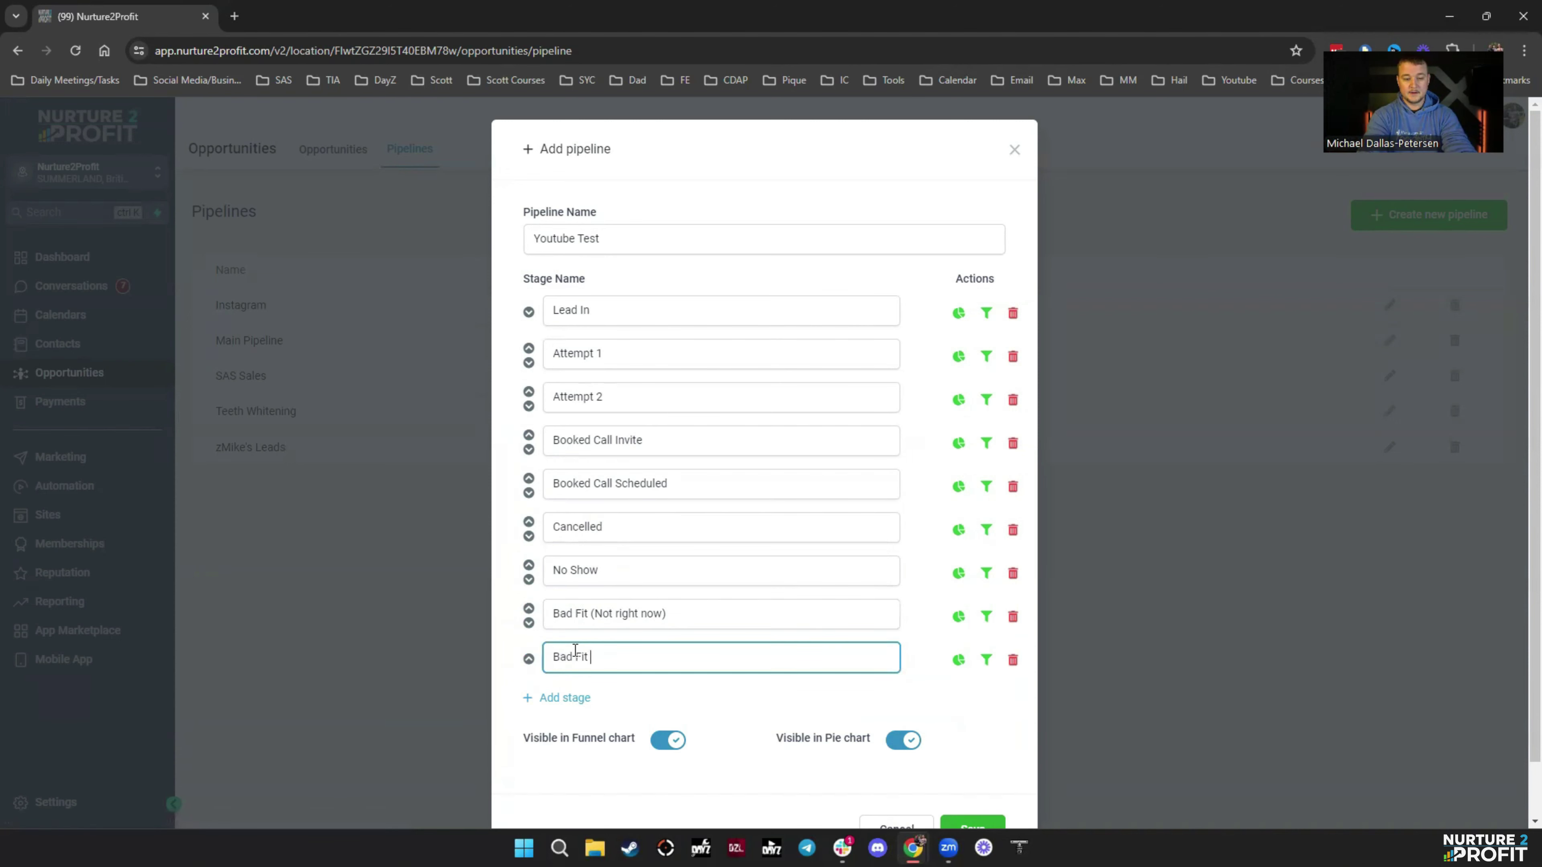
pyautogui.write(')')
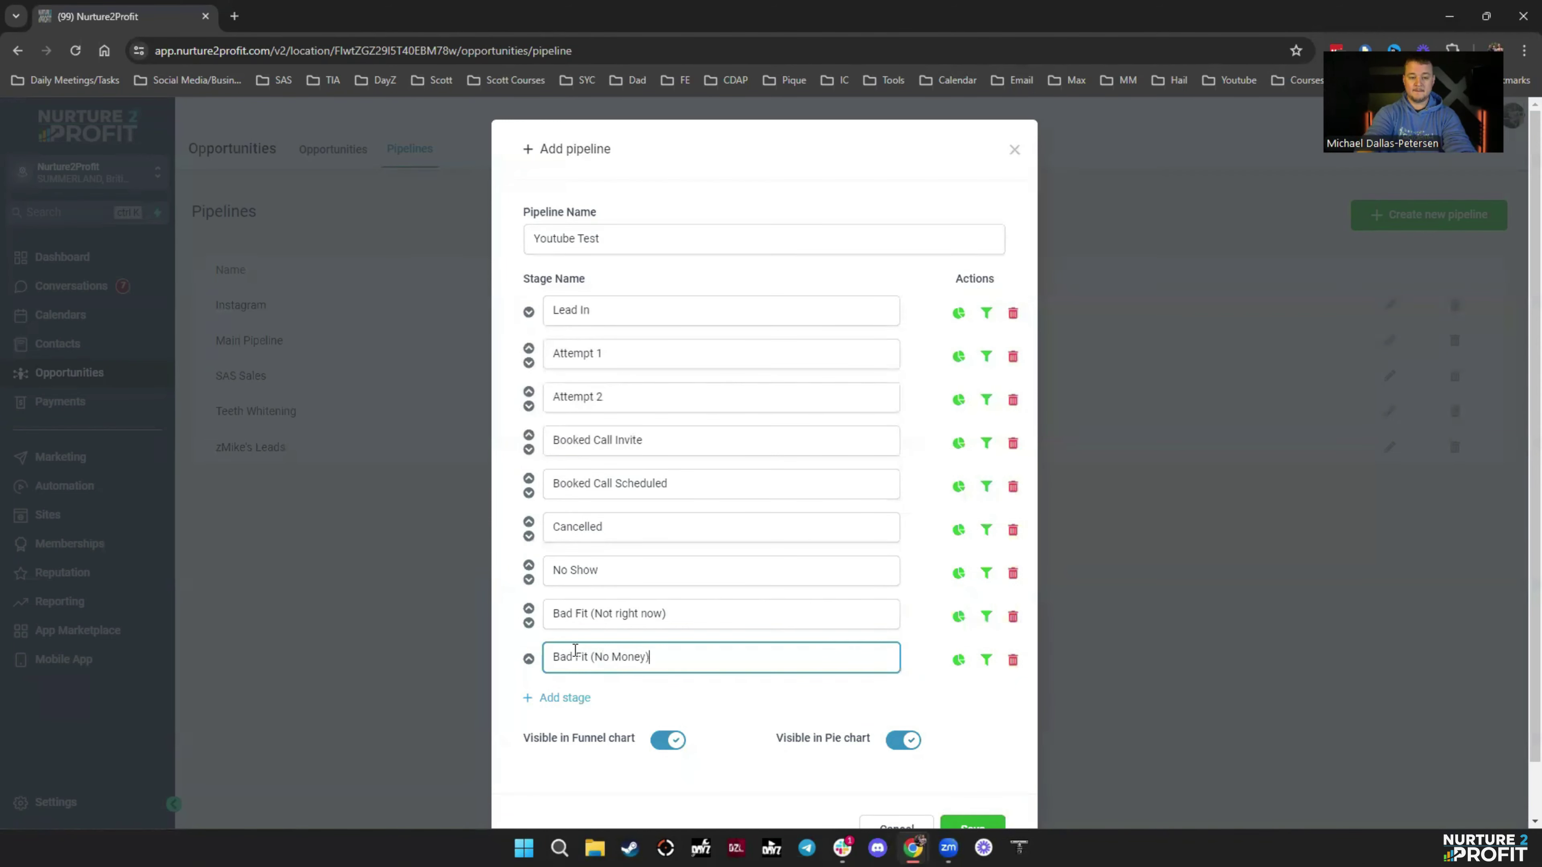
# Add a stage named "Nurture" after Bad Fit (No Money)
pyautogui.click(564, 696)
pyautogui.scroll(-2, 564, 693)
pyautogui.write('Close Fi')
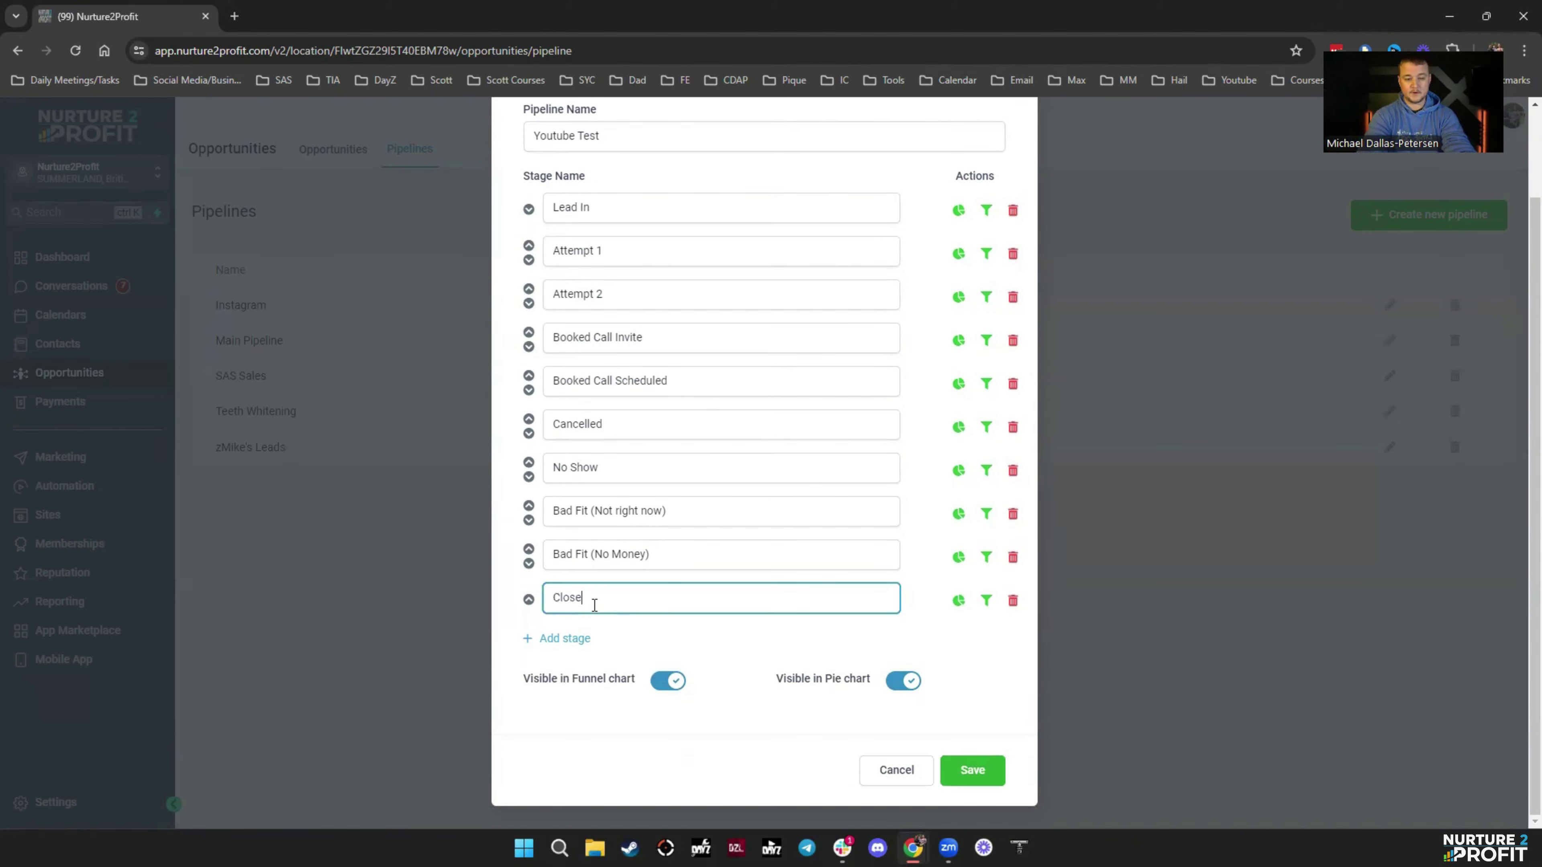
pyautogui.press('BackSpace')
pyautogui.press('BackSpace')
pyautogui.press('BackSpace')
pyautogui.press('BackSpace')
pyautogui.press('BackSpace')
pyautogui.press('BackSpace')
pyautogui.press('BackSpace')
pyautogui.press('BackSpace')
pyautogui.write('Nurure')
pyautogui.press('BackSpace')
pyautogui.press('BackSpace')
pyautogui.write('ture')
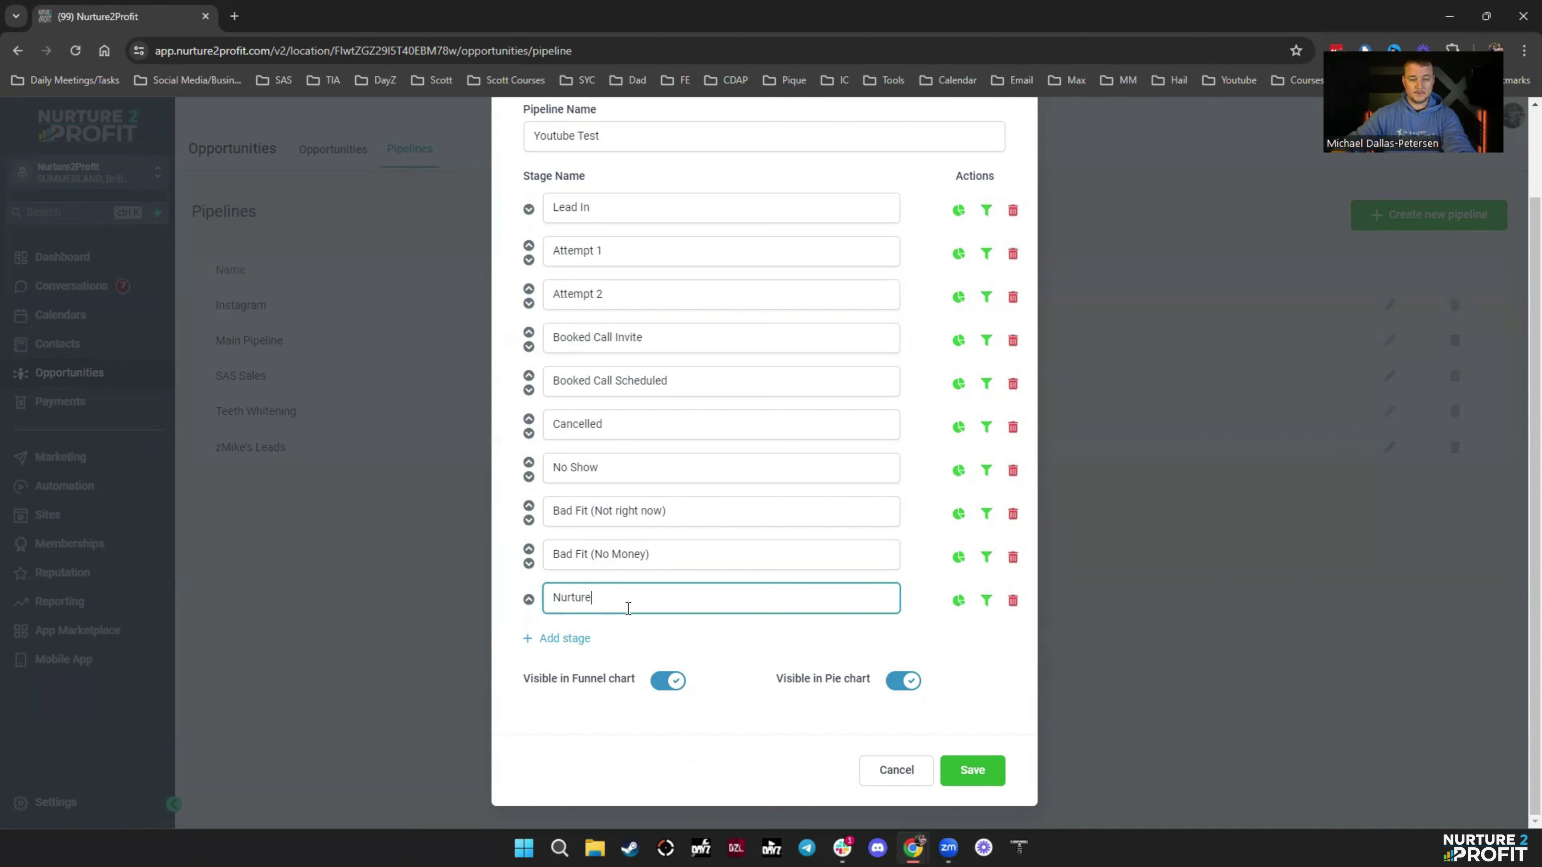
# Add a final stage named "Close File" and save the Youtube Test pipeline
pyautogui.click(587, 638)
pyautogui.click(588, 635)
pyautogui.write('Close File')
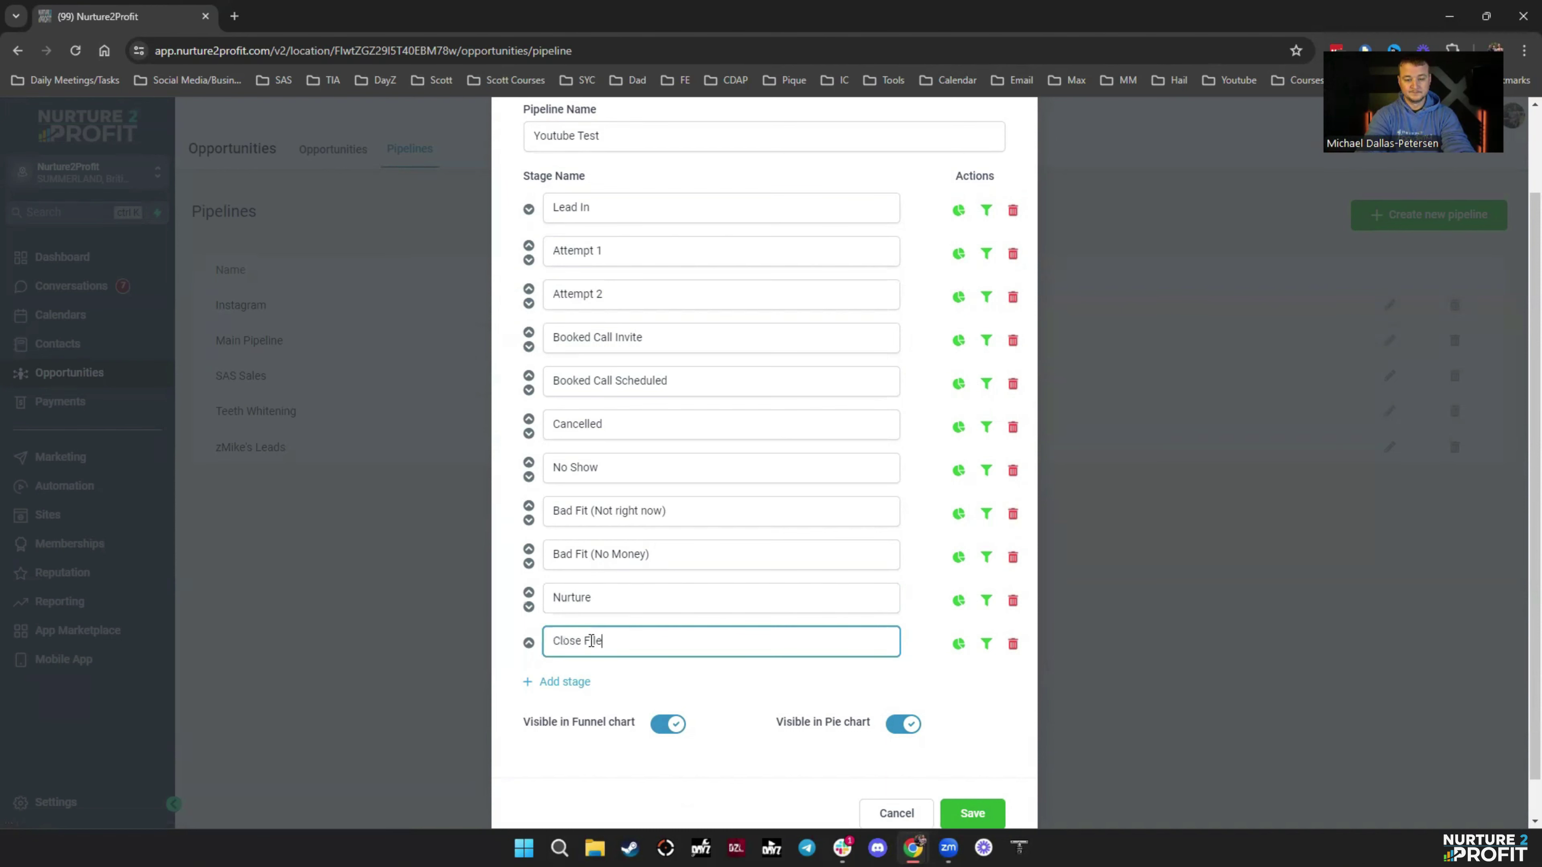
pyautogui.scroll(2, 916, 572)
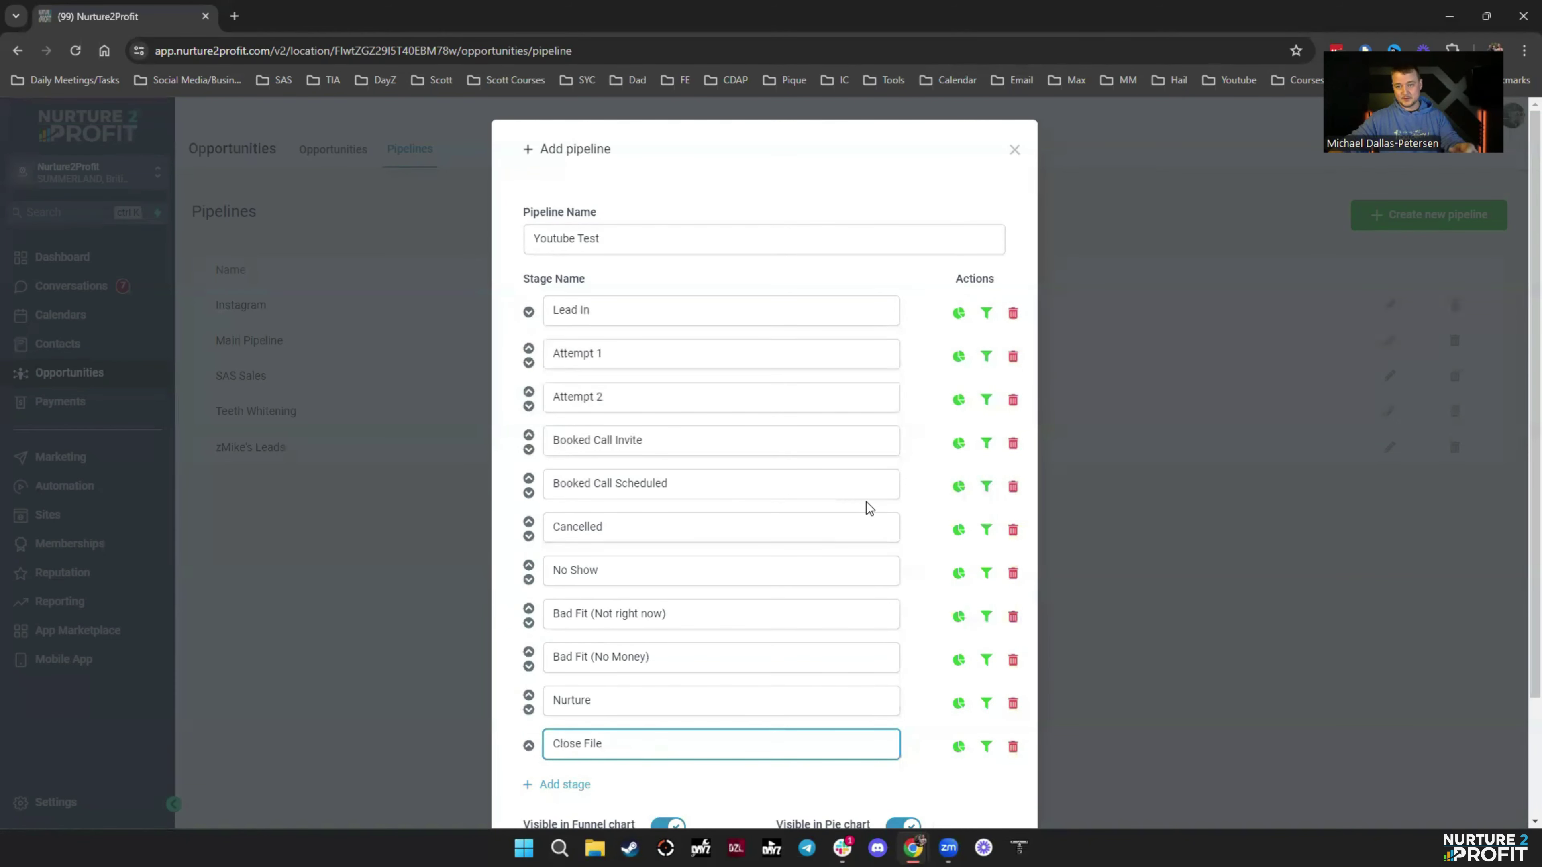
pyautogui.scroll(-1, 880, 574)
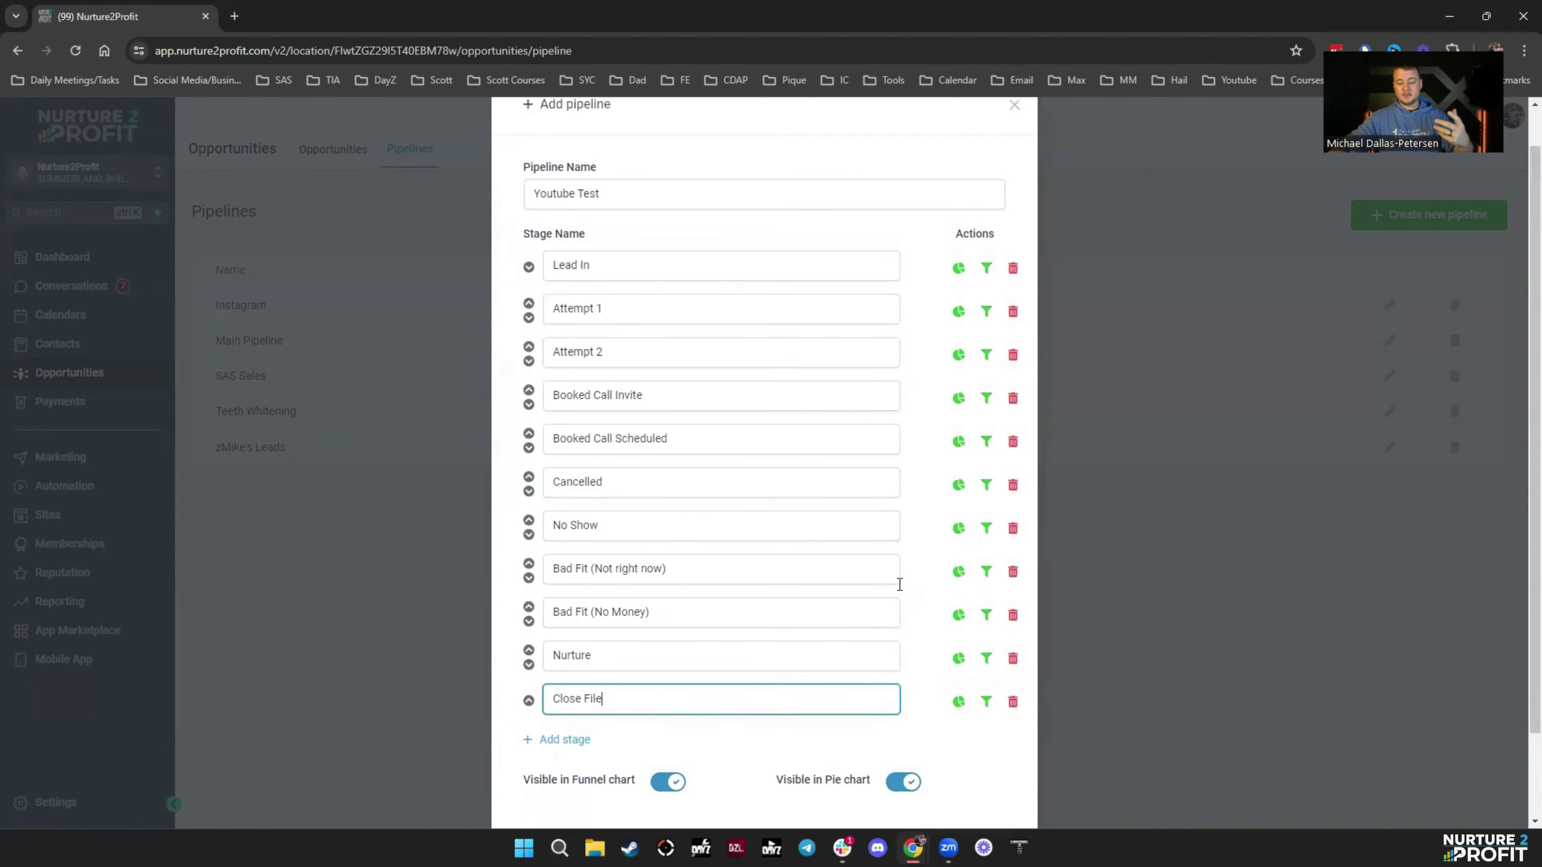
pyautogui.scroll(1, 890, 580)
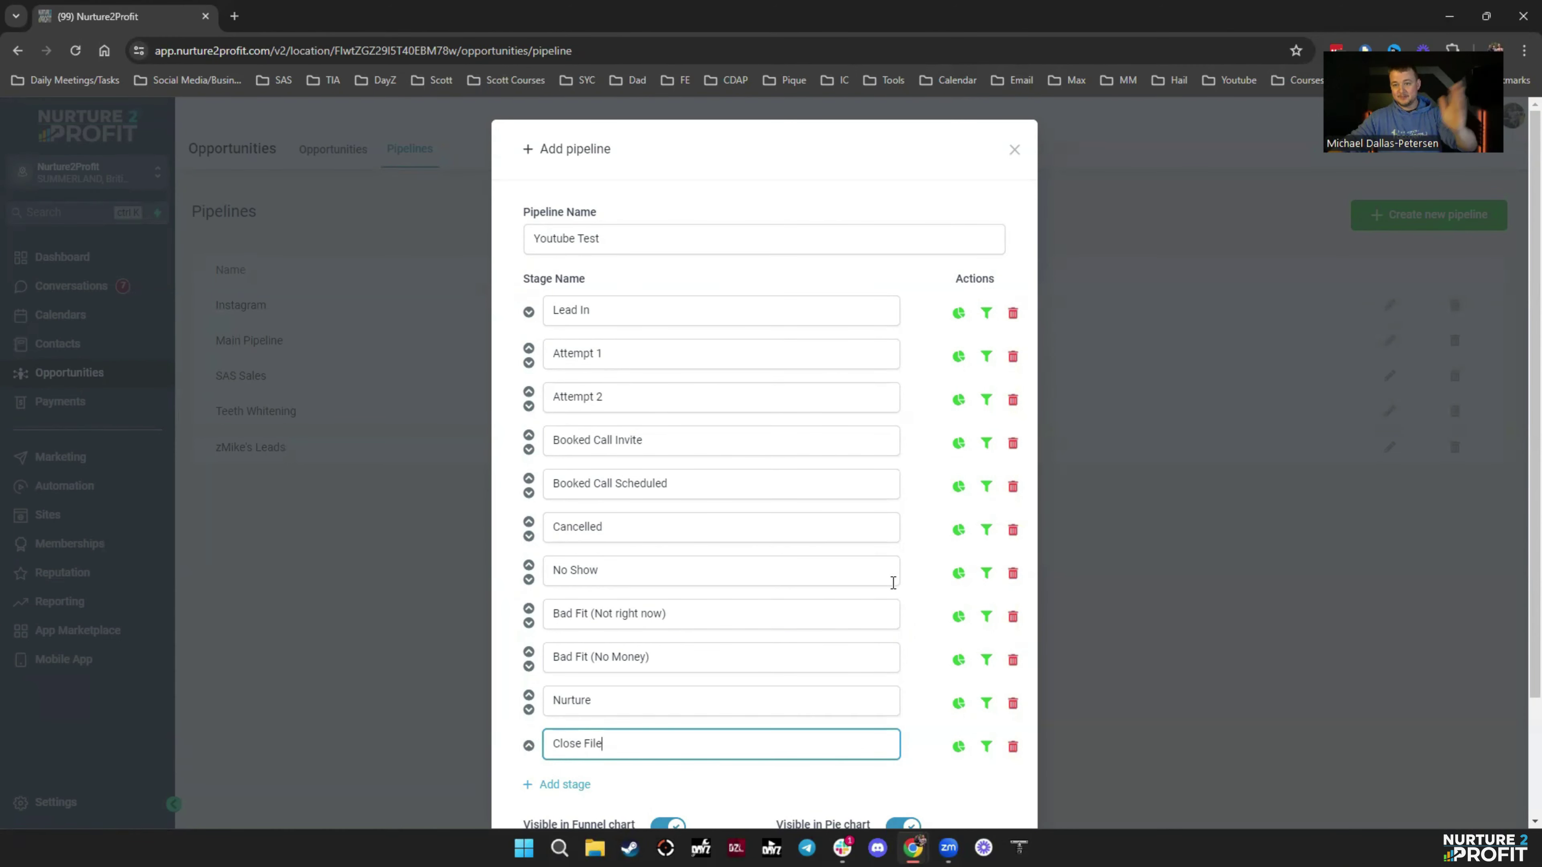
pyautogui.scroll(-3, 996, 607)
pyautogui.click(957, 782)
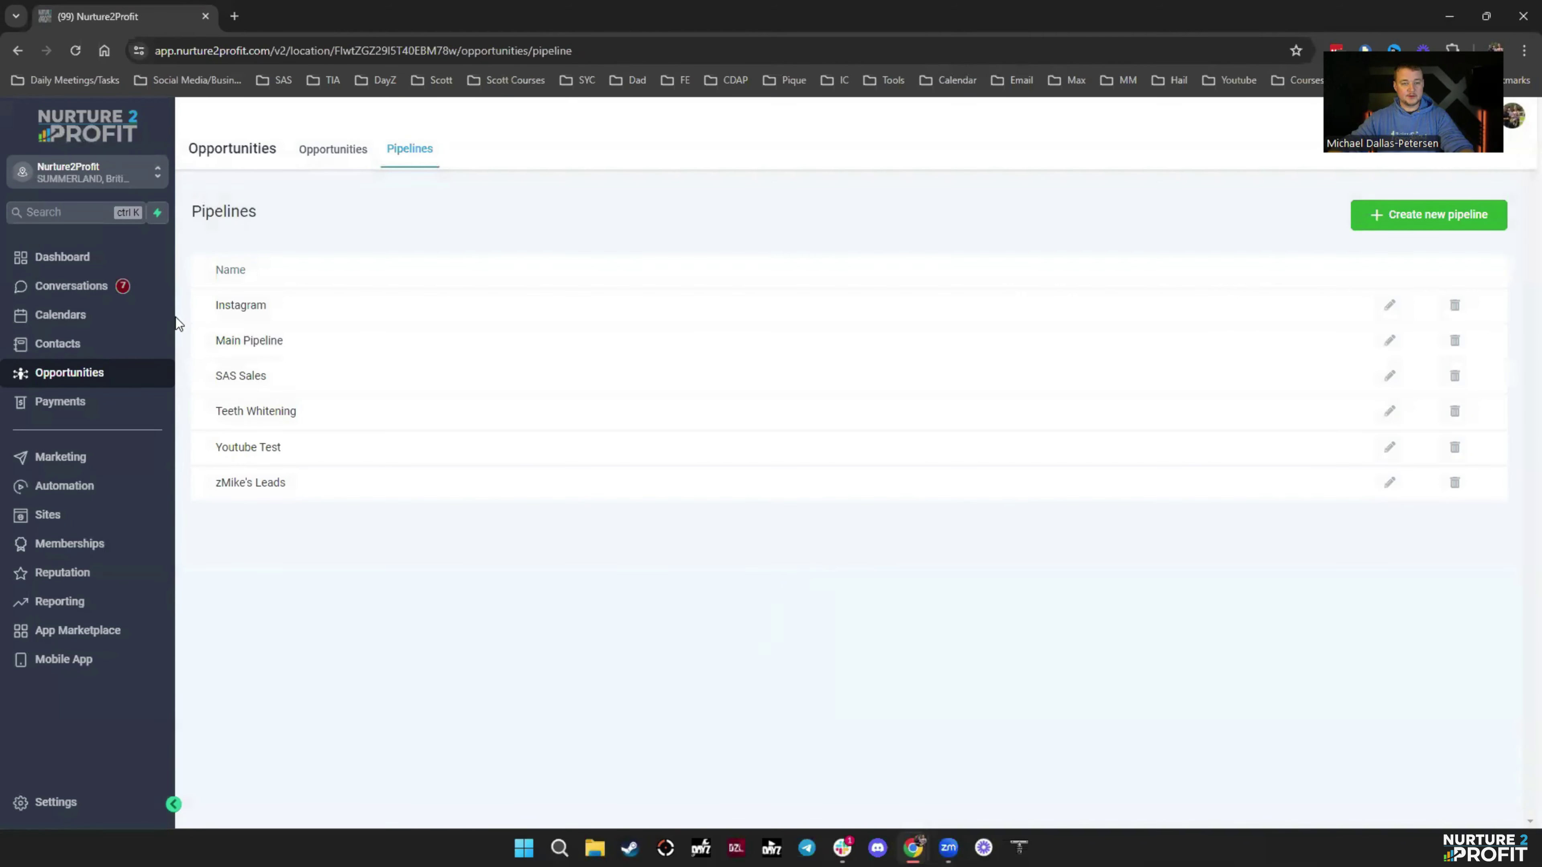
# Display the Youtube Test pipeline on the opportunities board and look through its stage columns
pyautogui.click(332, 149)
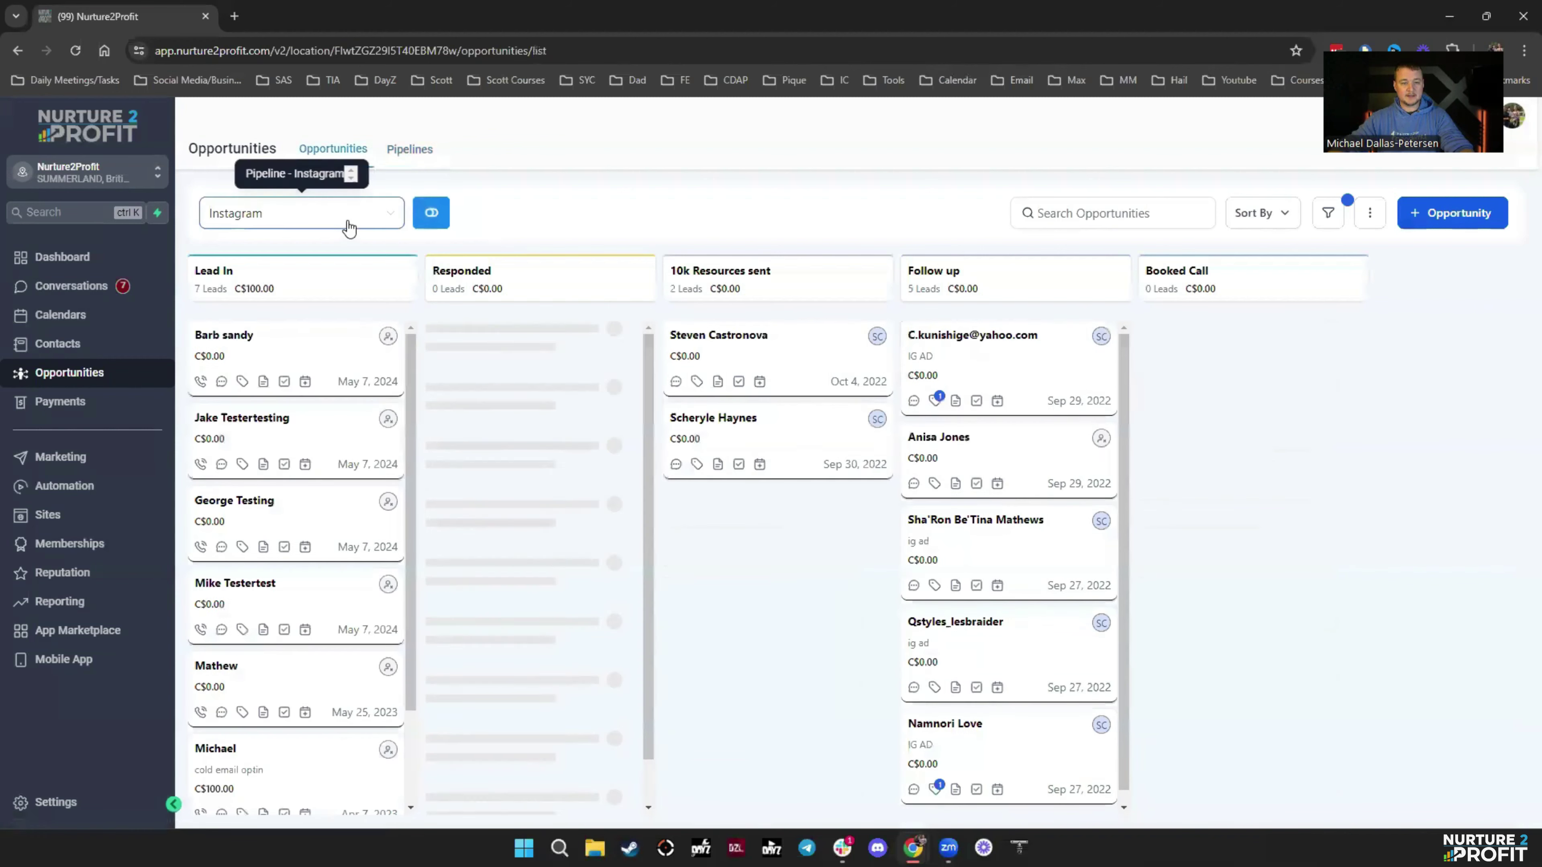
pyautogui.click(349, 228)
pyautogui.click(267, 366)
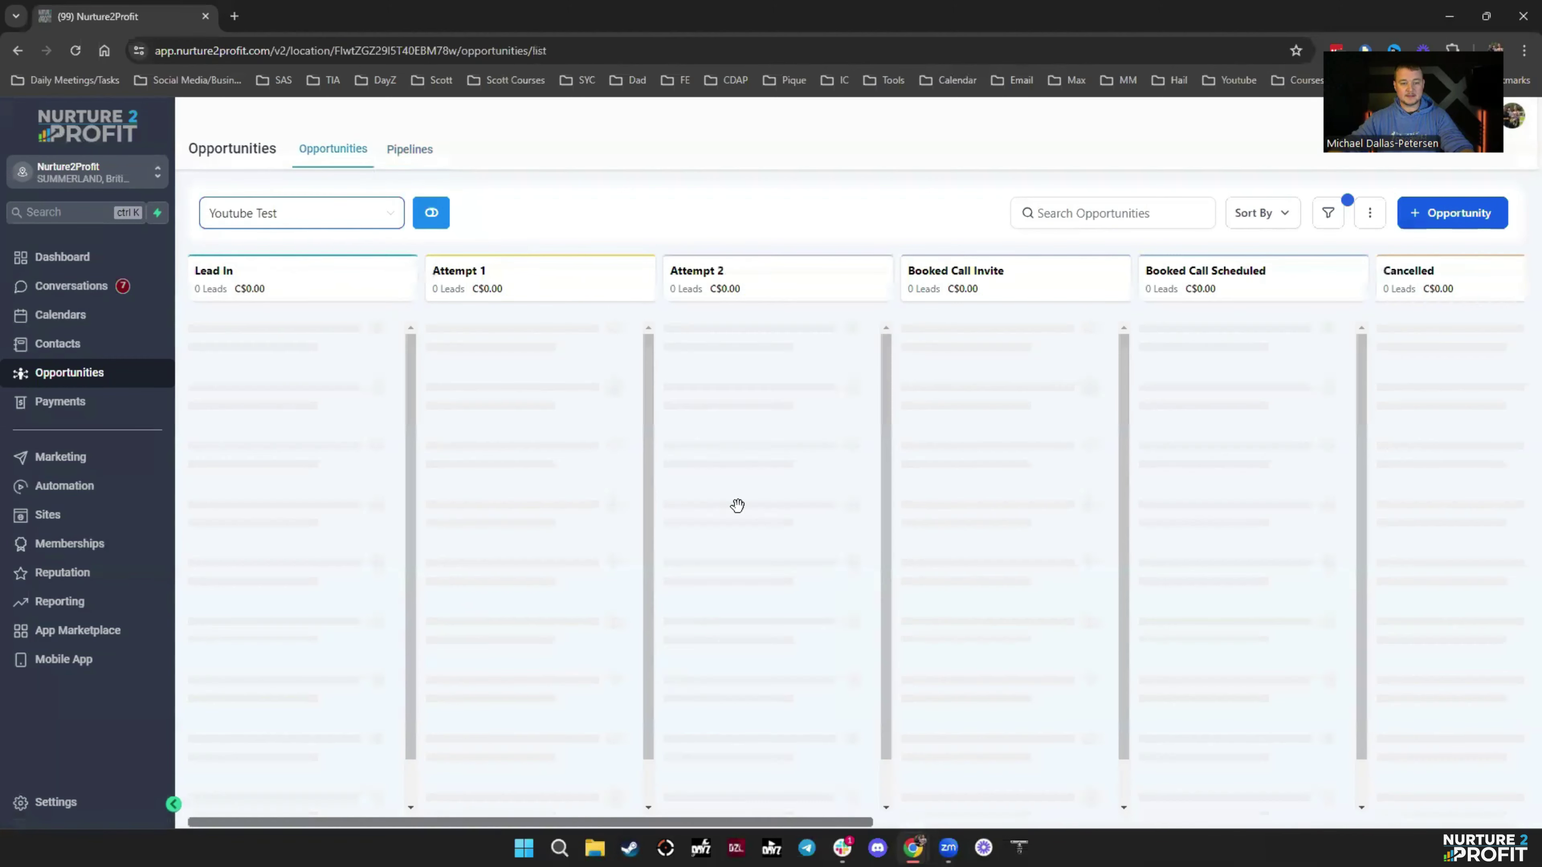
pyautogui.hscroll(10, 737, 505)
pyautogui.hscroll(-10, 737, 505)
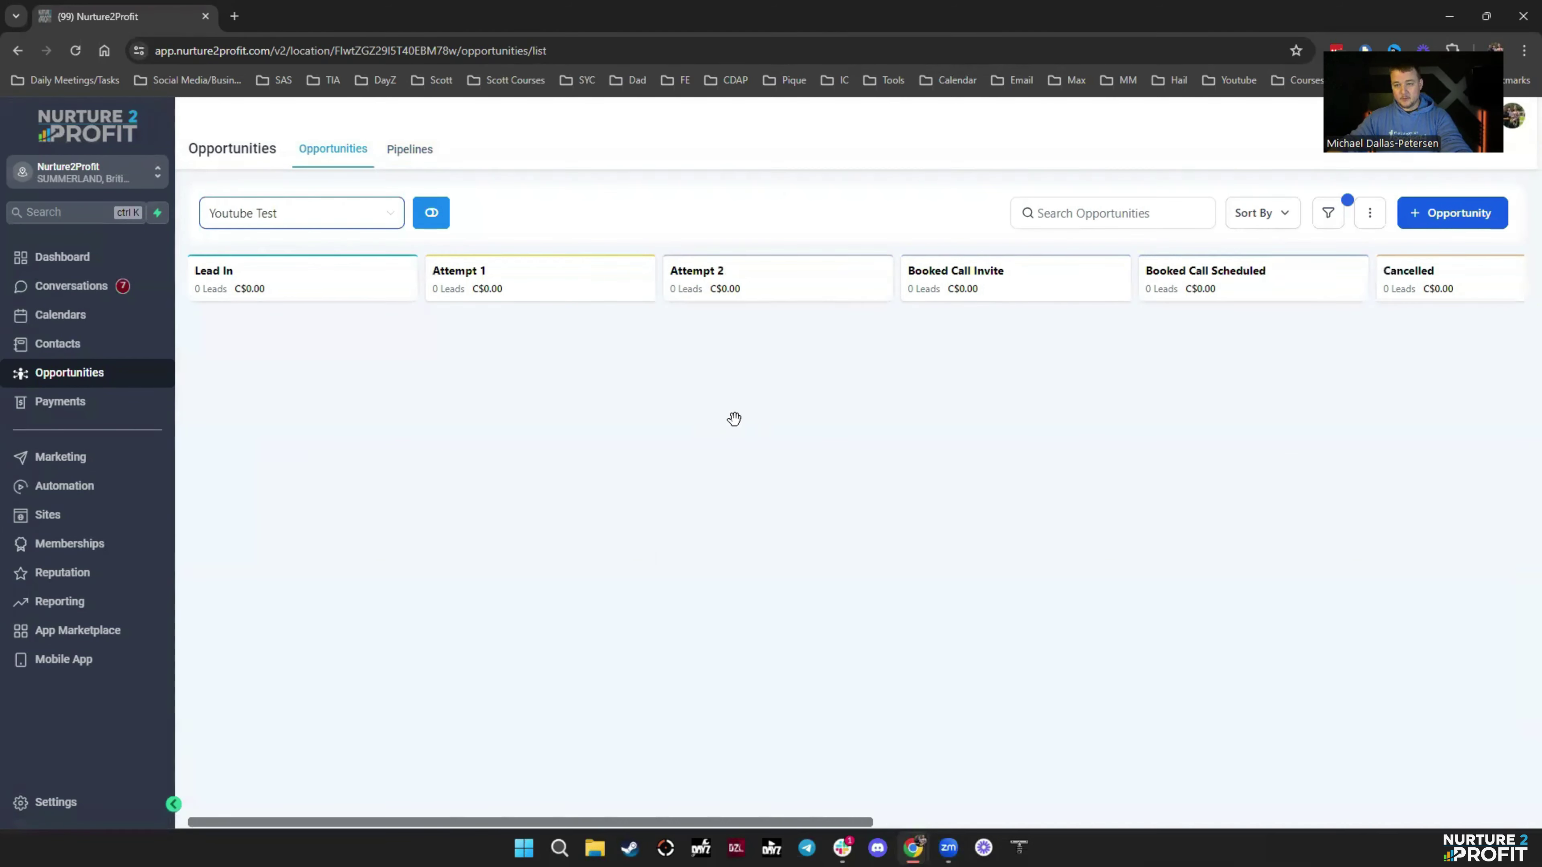
# Open the "1 Hour Funnel" workflow from the 1 Hour Funnel Automations folder and examine its trigger and actions
pyautogui.click(76, 491)
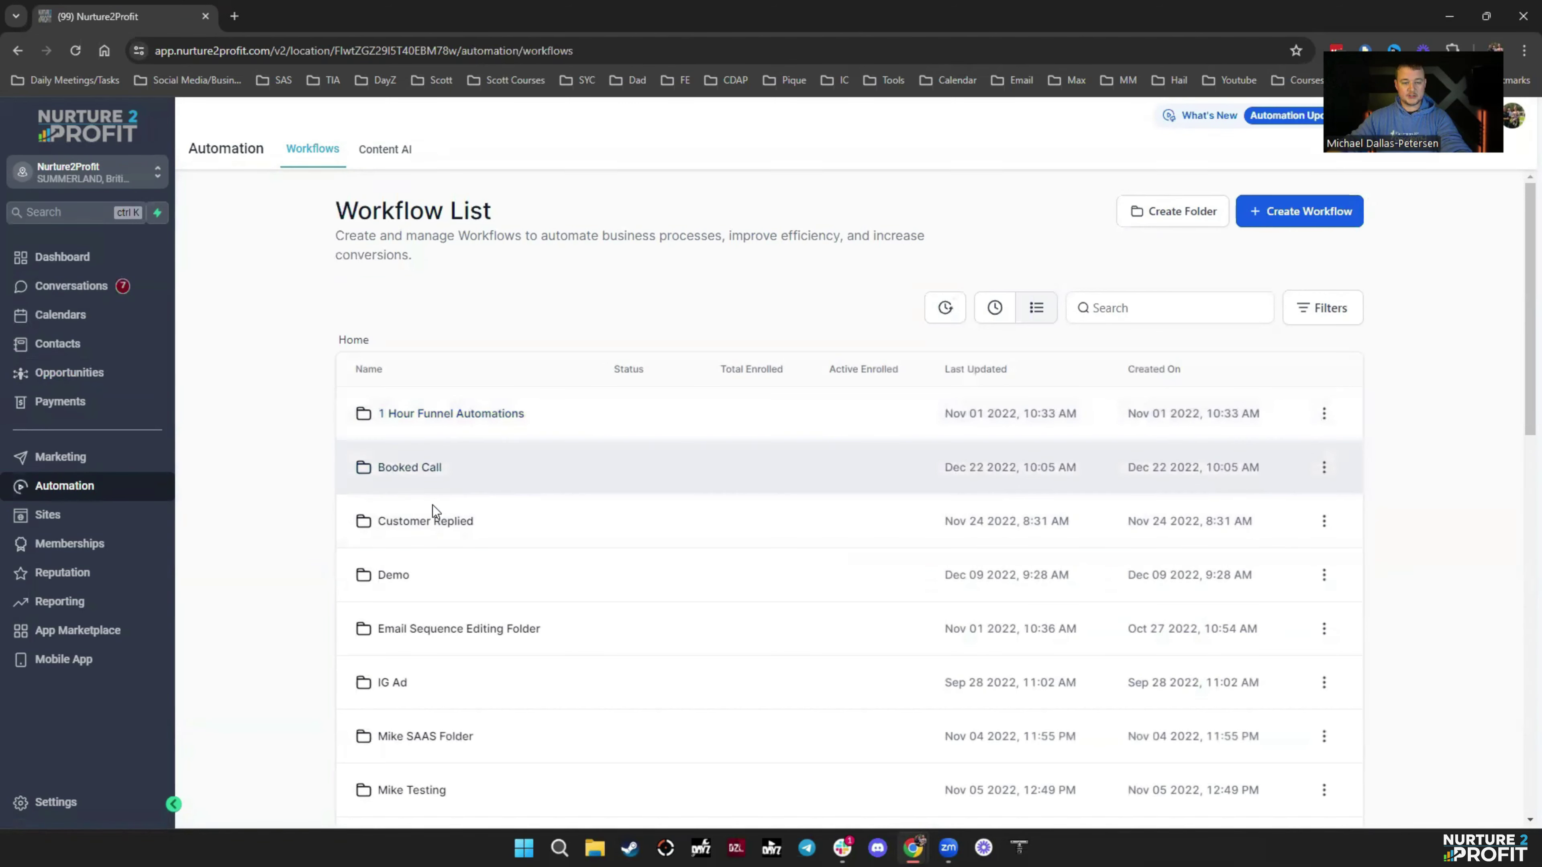
pyautogui.click(434, 425)
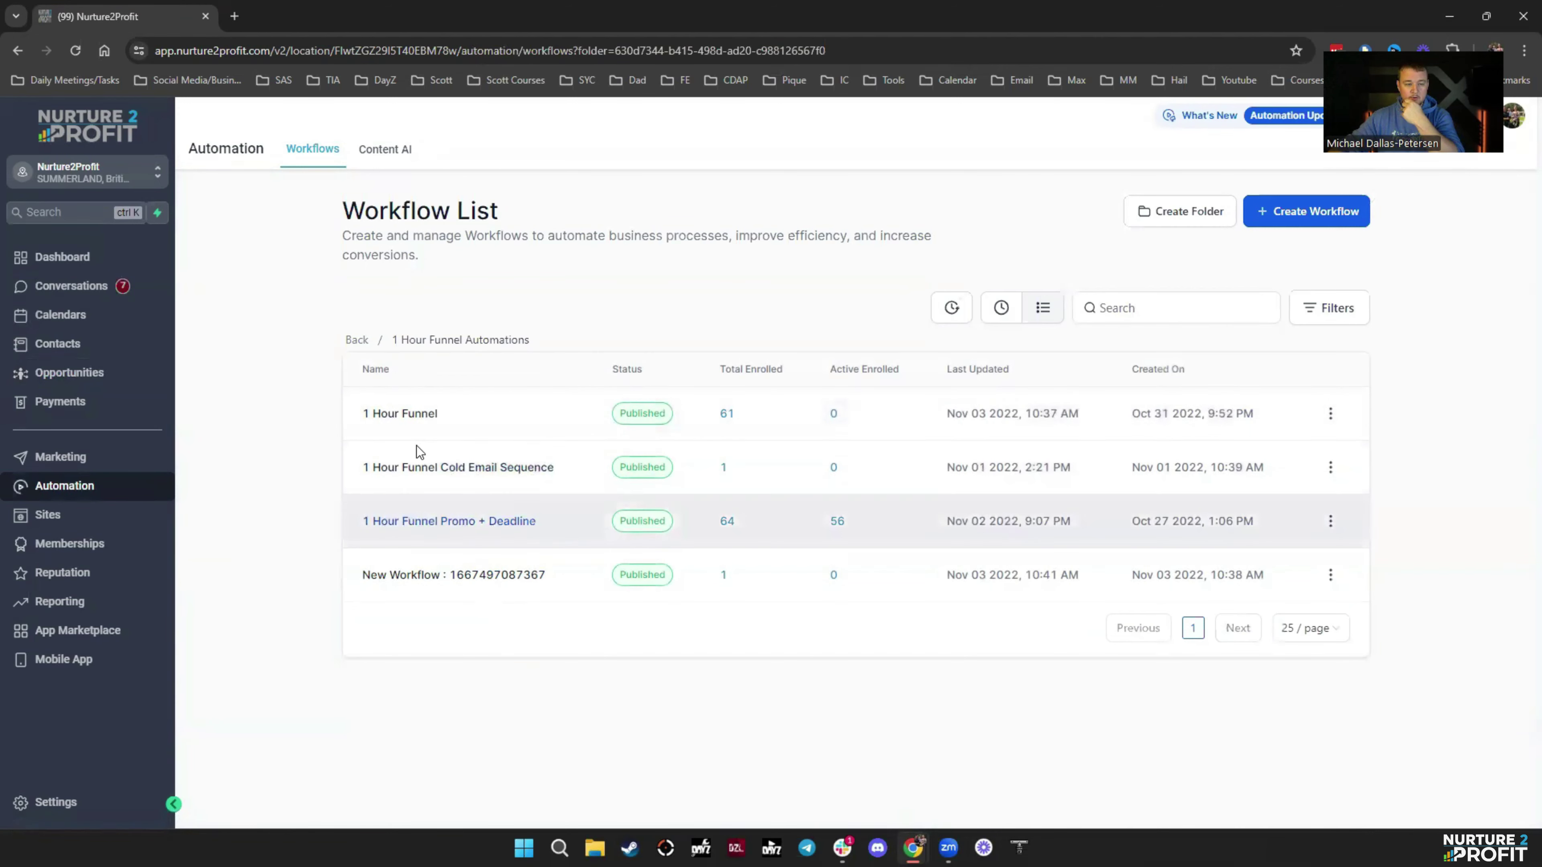
pyautogui.click(418, 415)
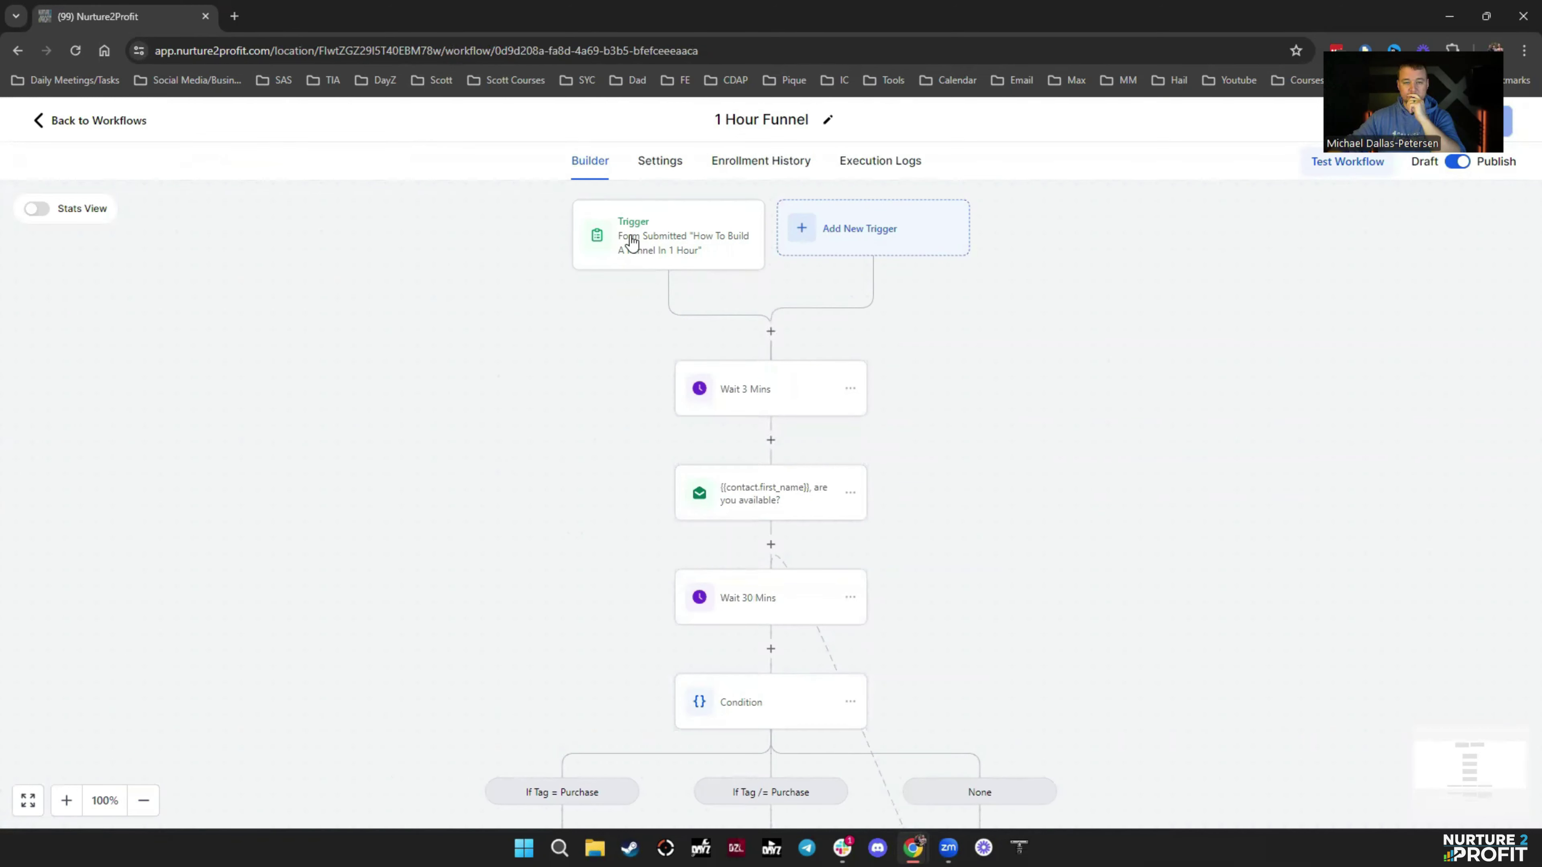
pyautogui.scroll(-3, 783, 441)
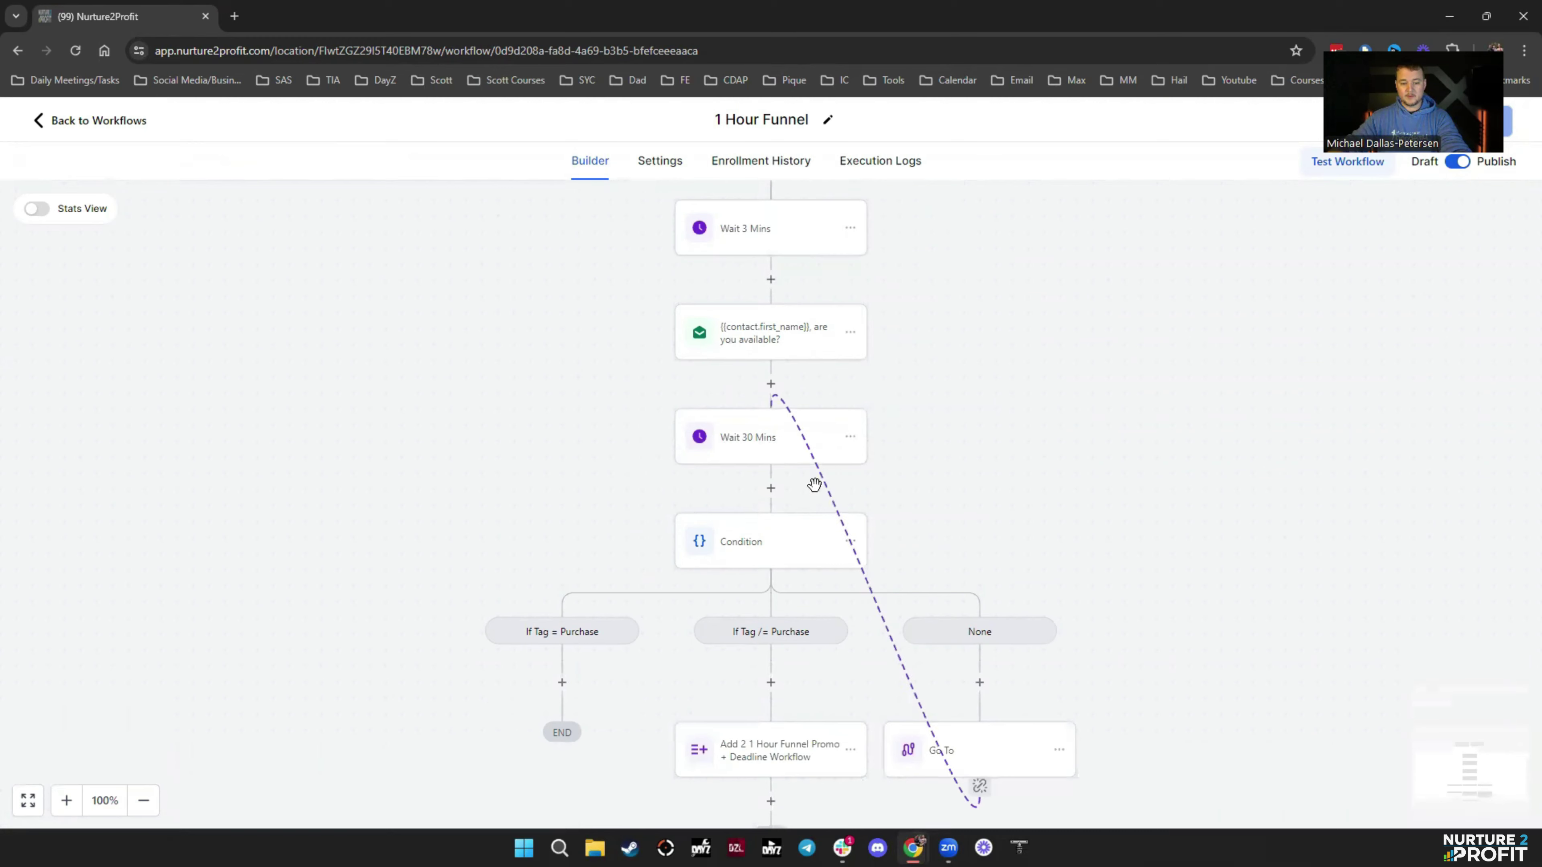
# Leave the 1 Hour Funnel workflow and create a new blank workflow in the same folder
pyautogui.scroll(-3, 832, 534)
pyautogui.scroll(5, 875, 643)
pyautogui.scroll(5, 889, 668)
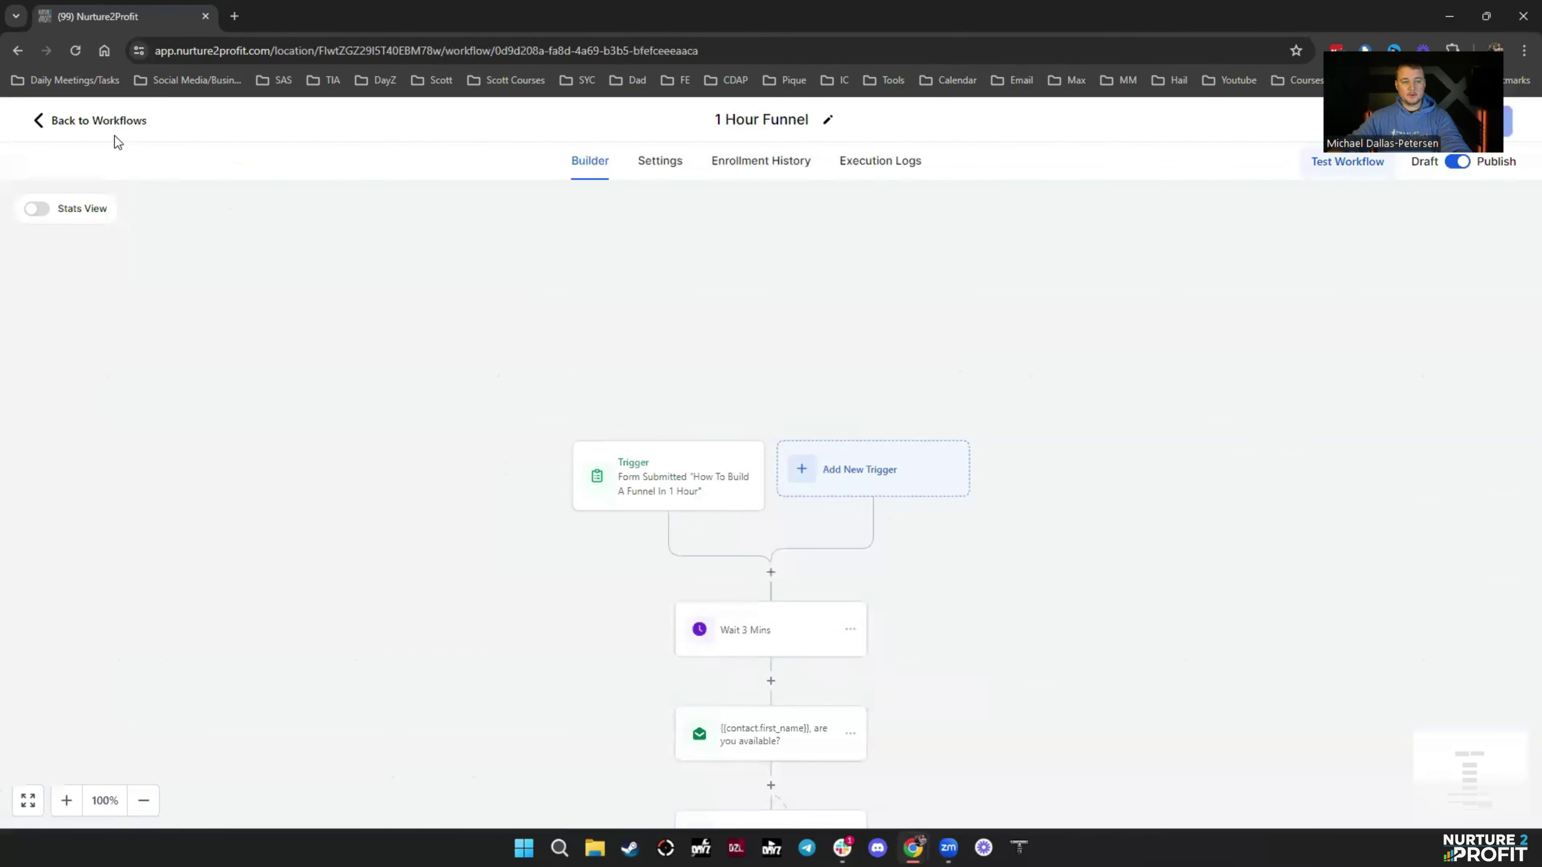
pyautogui.click(115, 122)
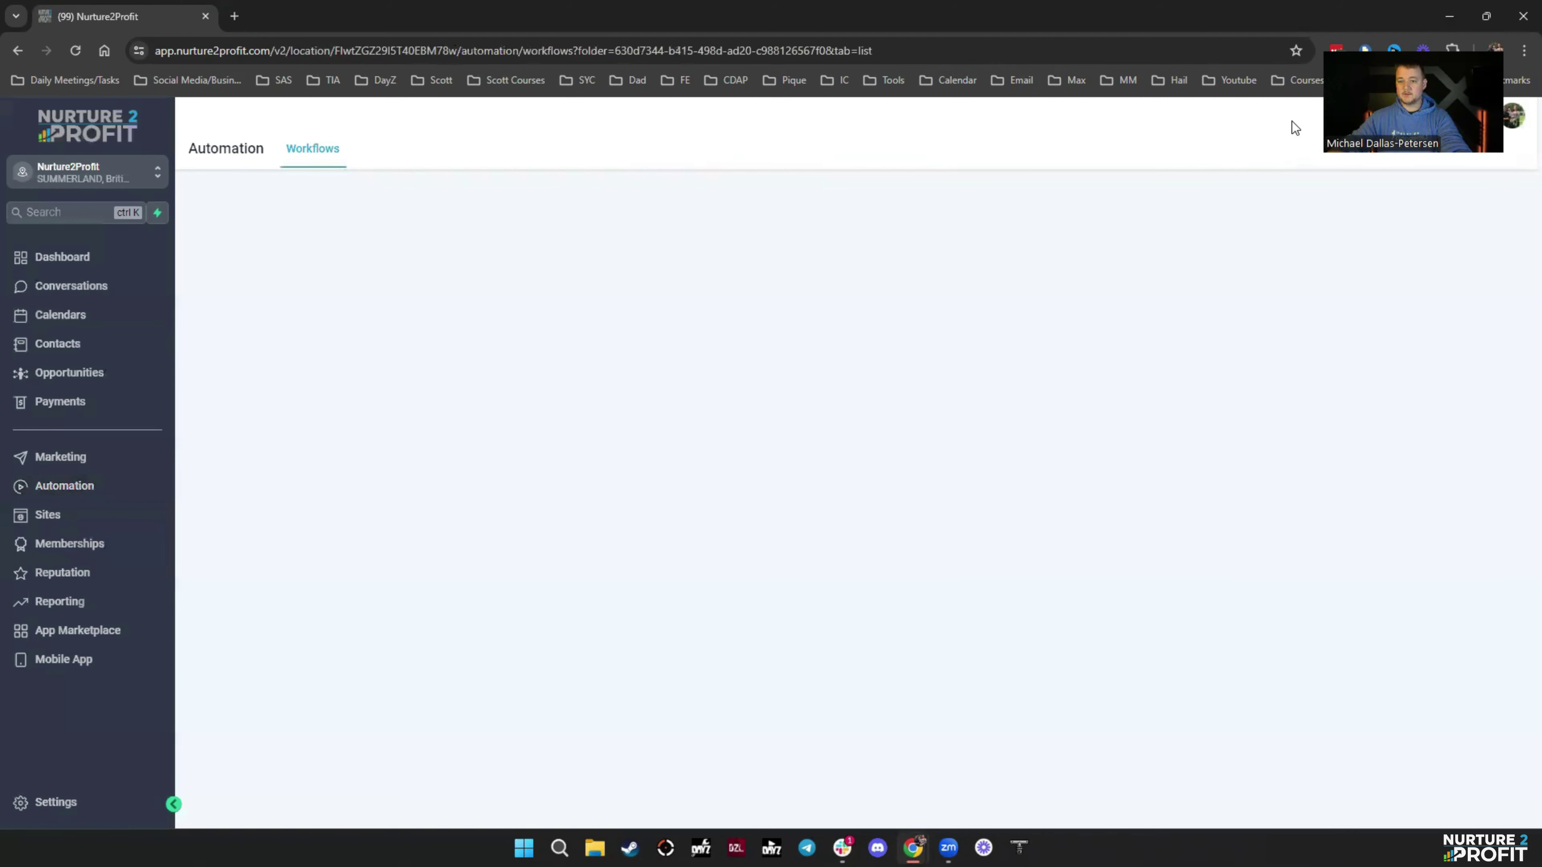
pyautogui.click(1306, 211)
pyautogui.click(1299, 279)
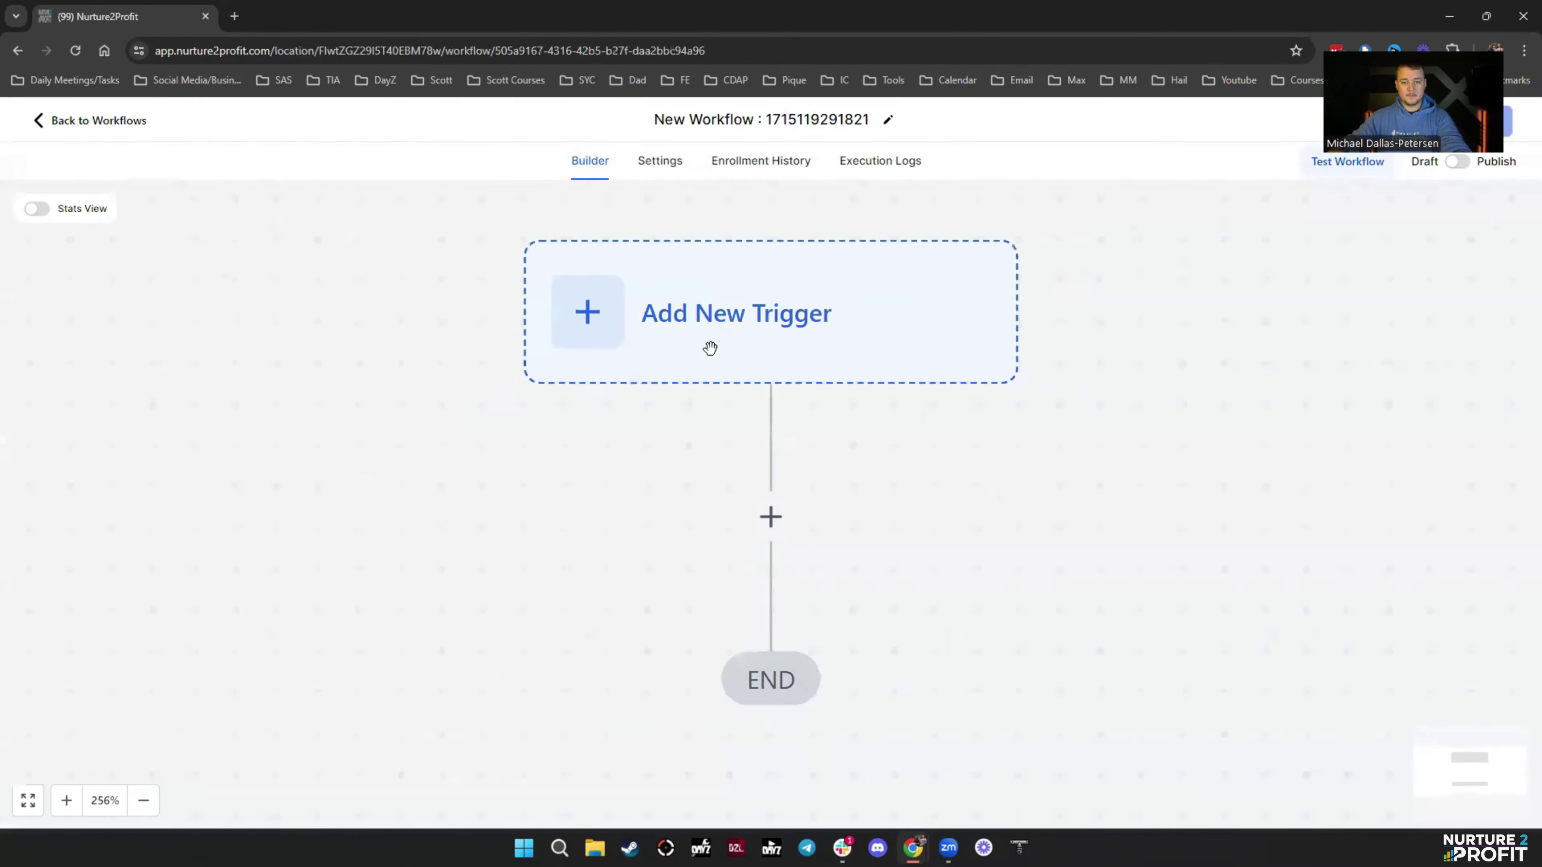
# Find the form triggers and choose Form Submitted as the new workflow's trigger
pyautogui.click(770, 231)
pyautogui.click(1208, 307)
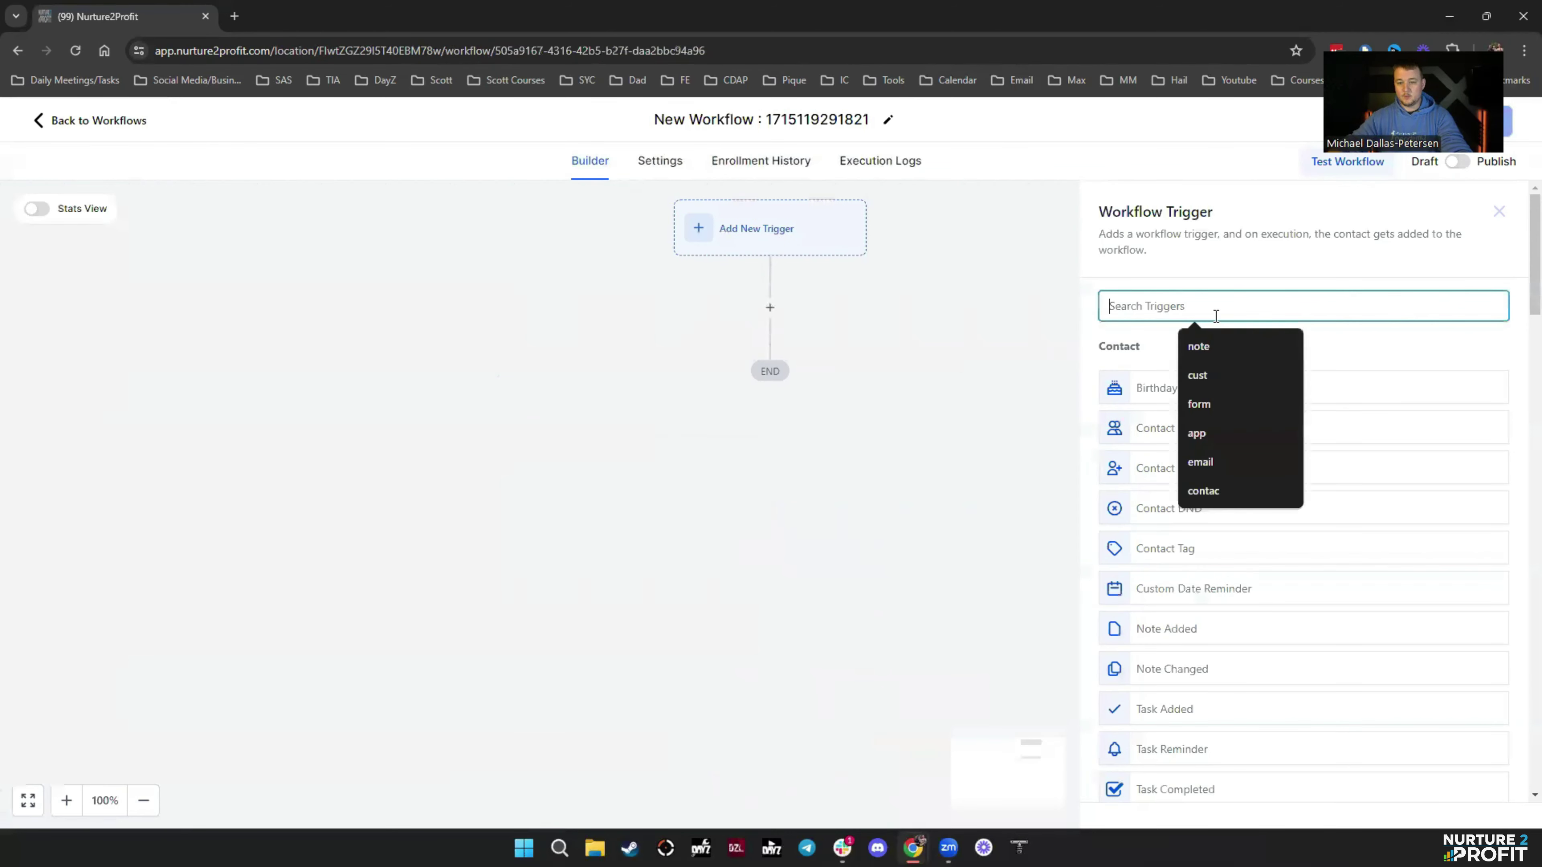
pyautogui.write('Form')
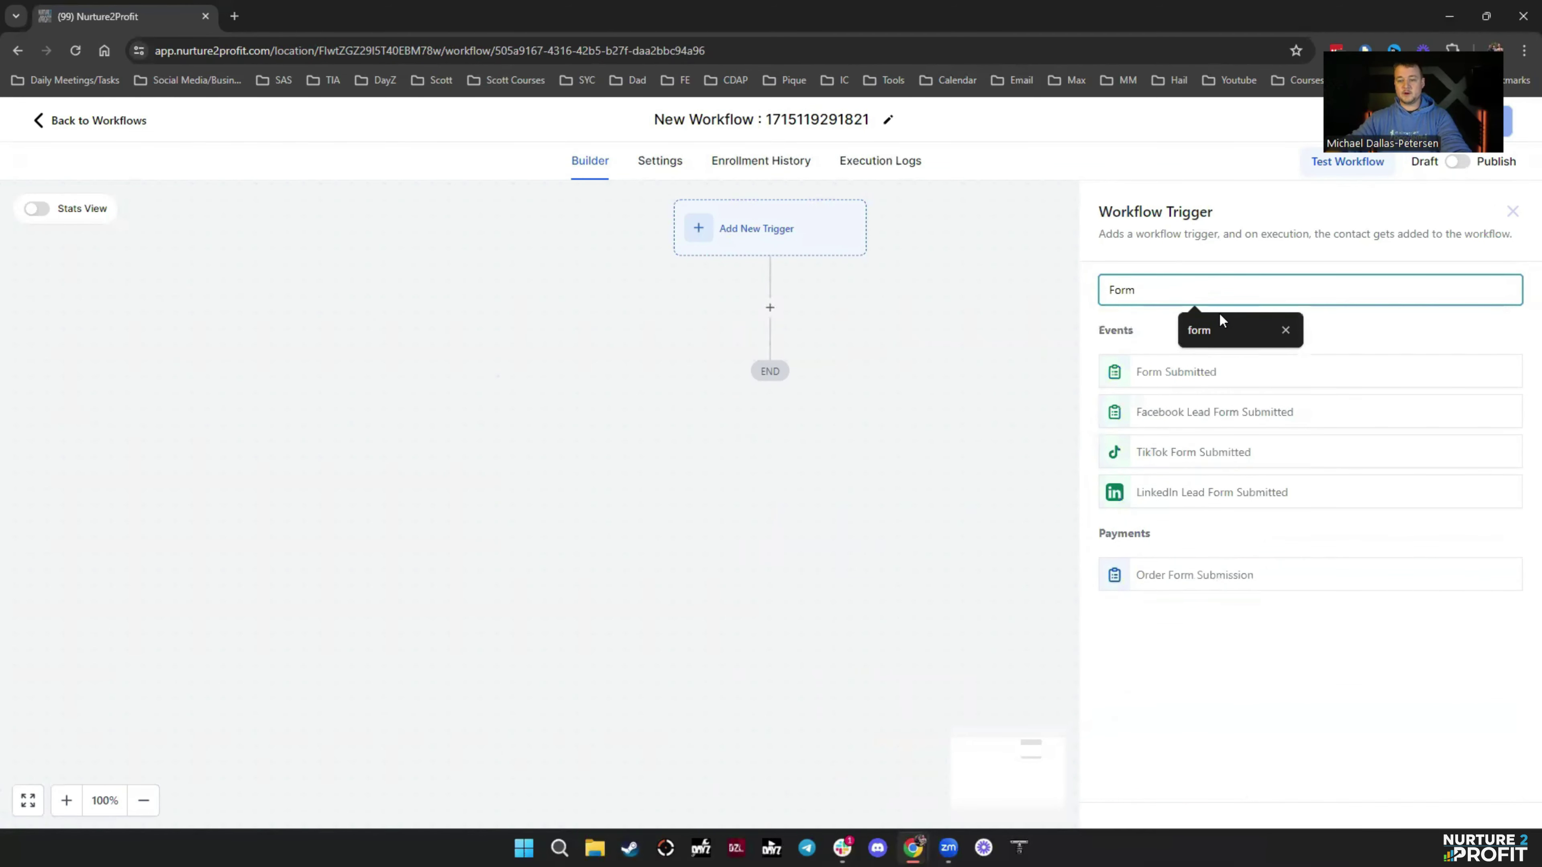
pyautogui.click(1160, 378)
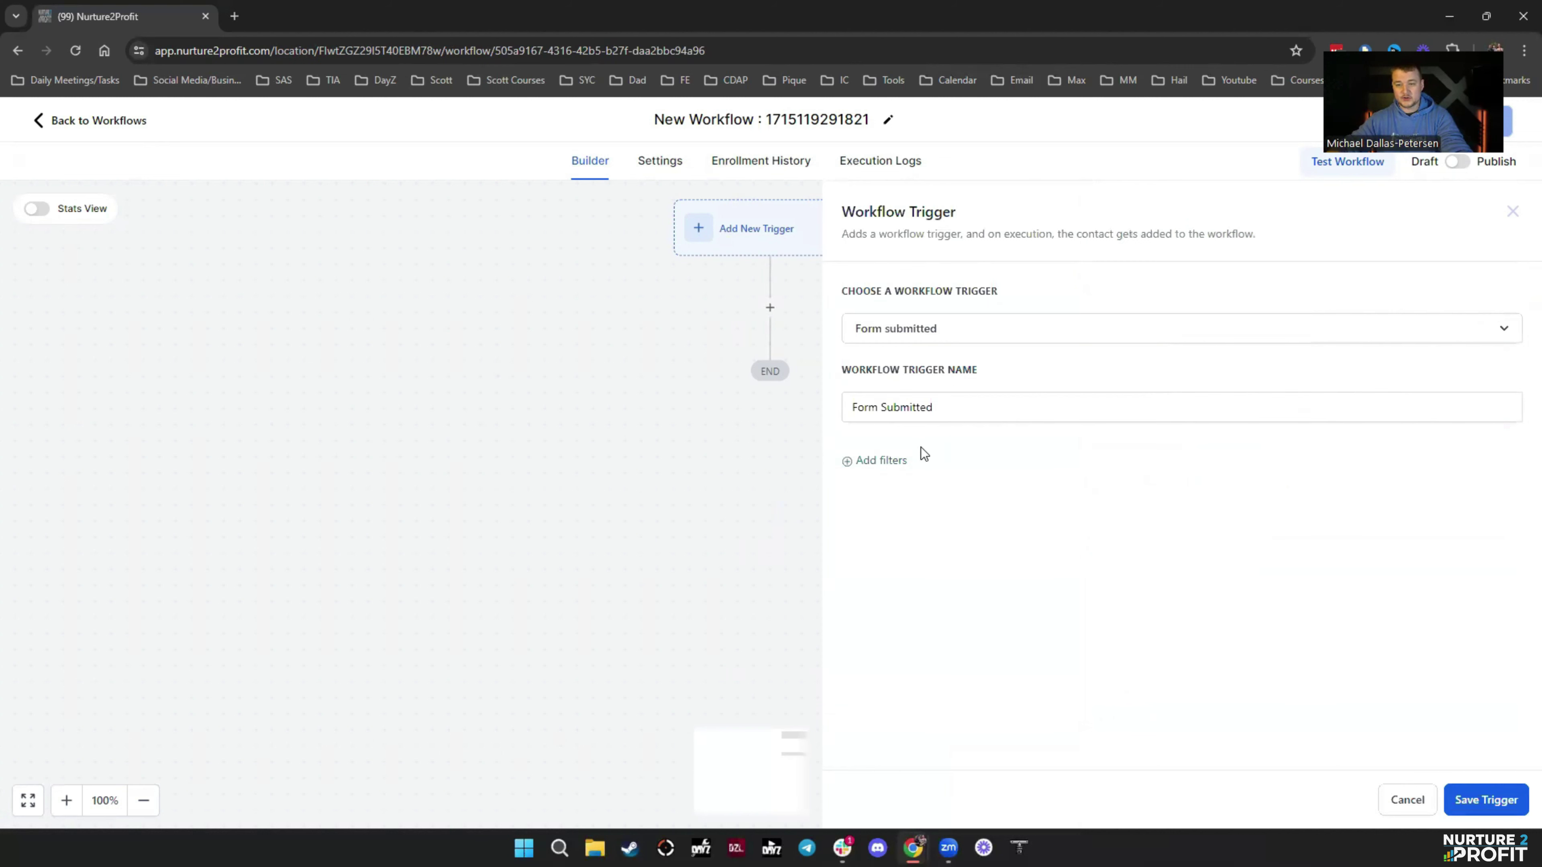
# Add a "Form is" filter to the Form Submitted trigger, keeping the trigger type as Form submitted
pyautogui.click(890, 463)
pyautogui.click(918, 486)
pyautogui.click(886, 591)
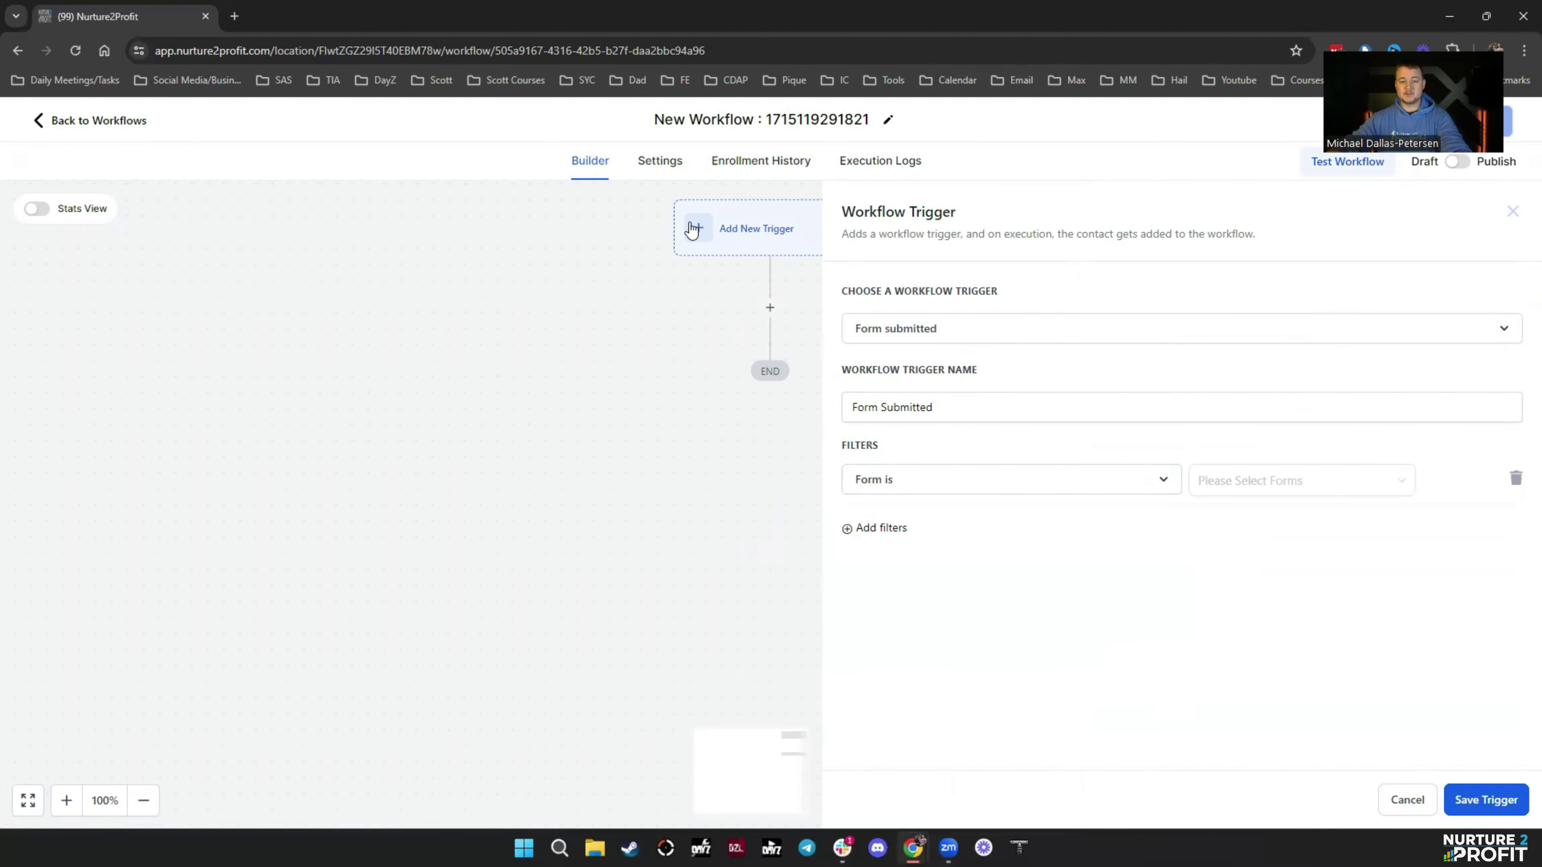
pyautogui.click(999, 343)
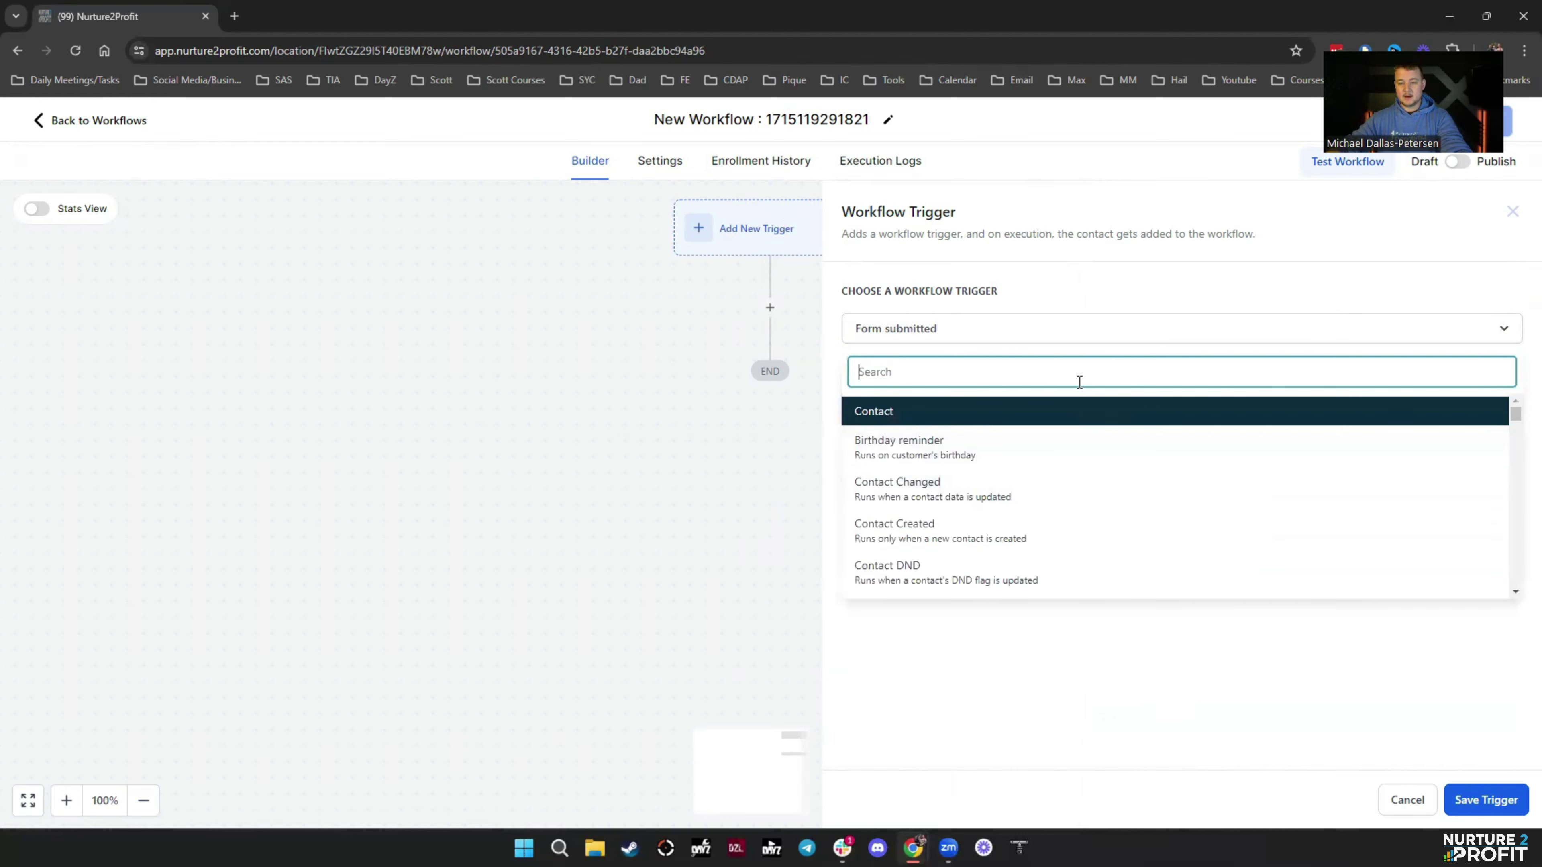
pyautogui.click(1133, 288)
# Set the trigger's form filter to Form 20 and save the trigger
pyautogui.click(1259, 480)
pyautogui.scroll(-4, 1349, 607)
pyautogui.scroll(-3, 1307, 613)
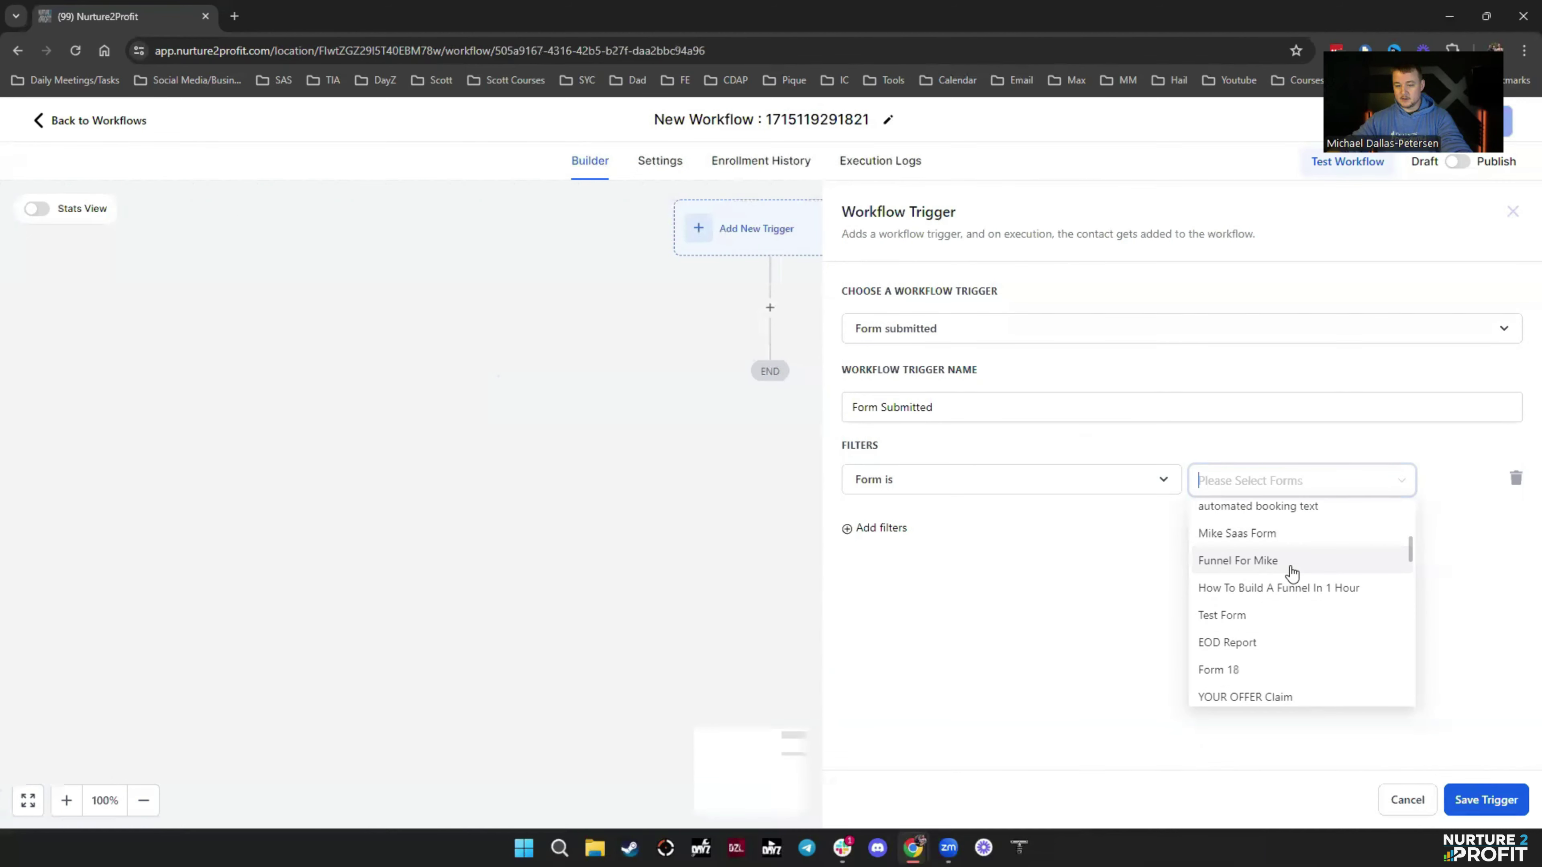
pyautogui.scroll(5, 1292, 574)
pyautogui.click(1241, 601)
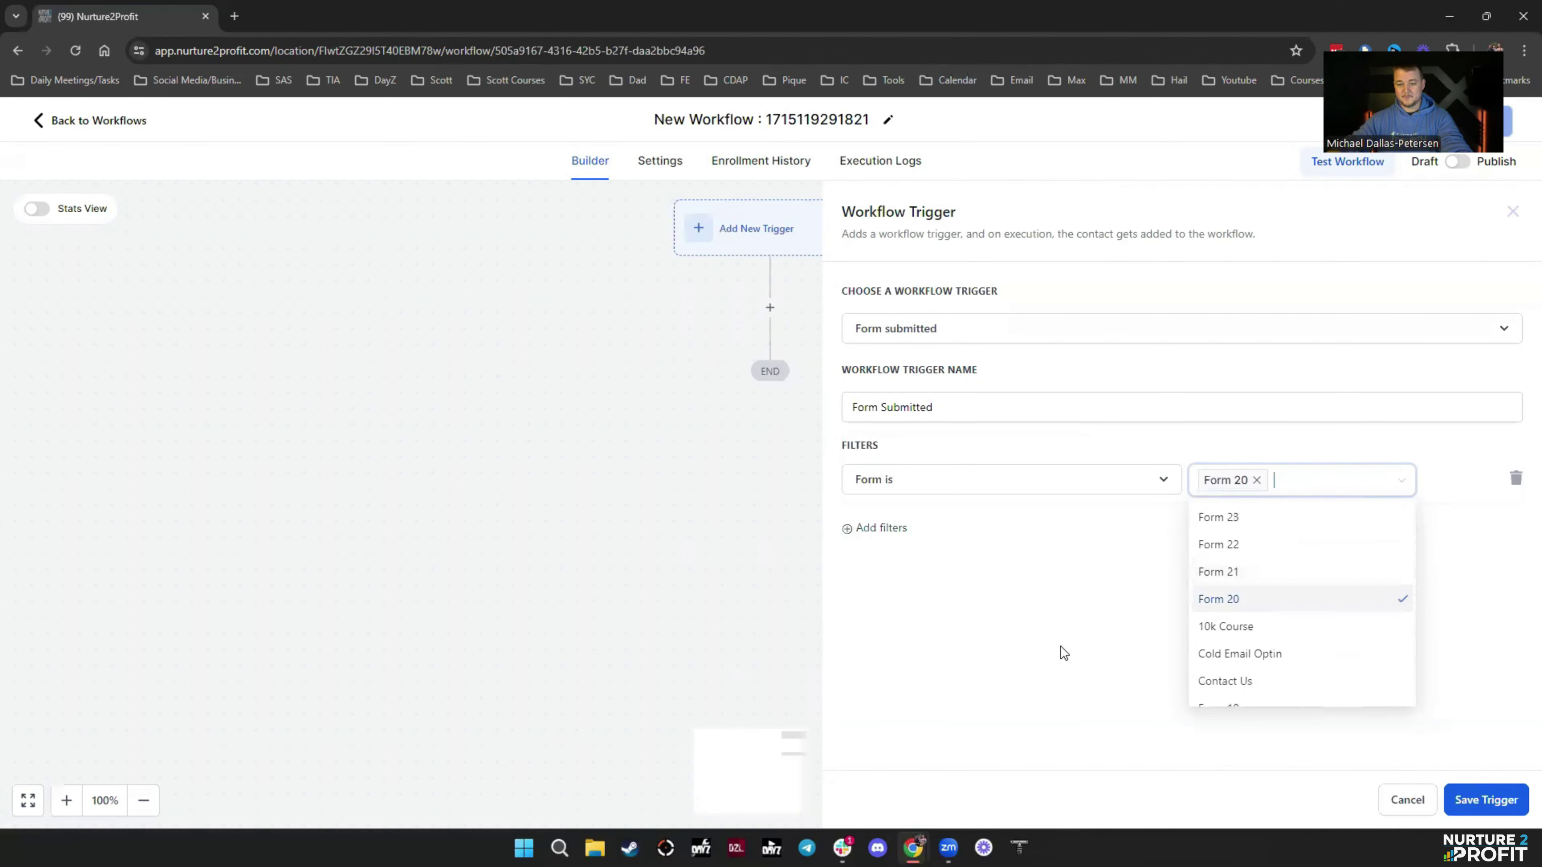
pyautogui.click(1063, 653)
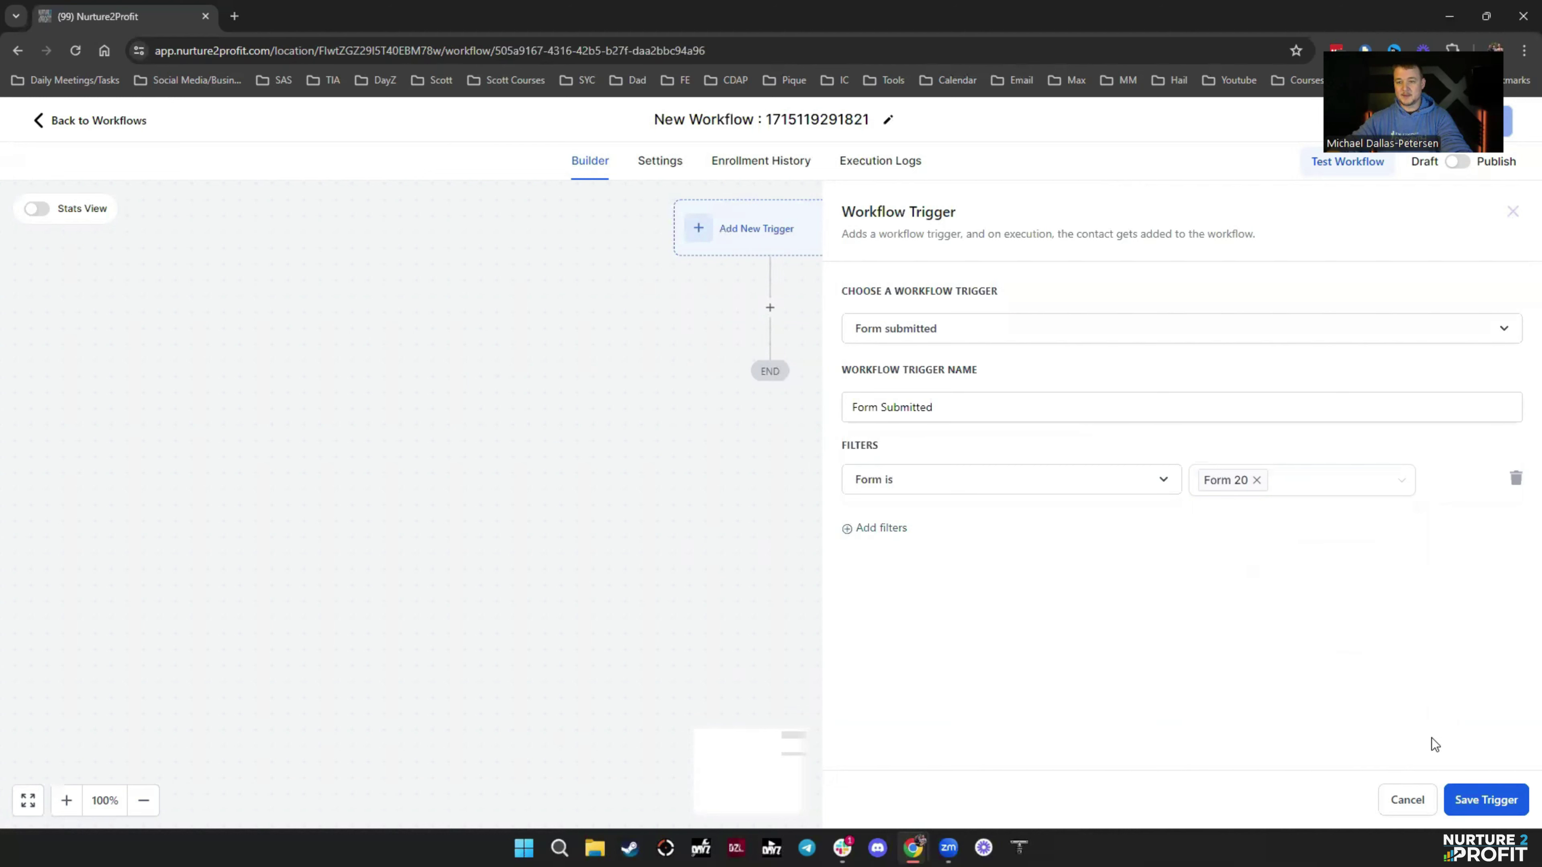
pyautogui.click(1486, 801)
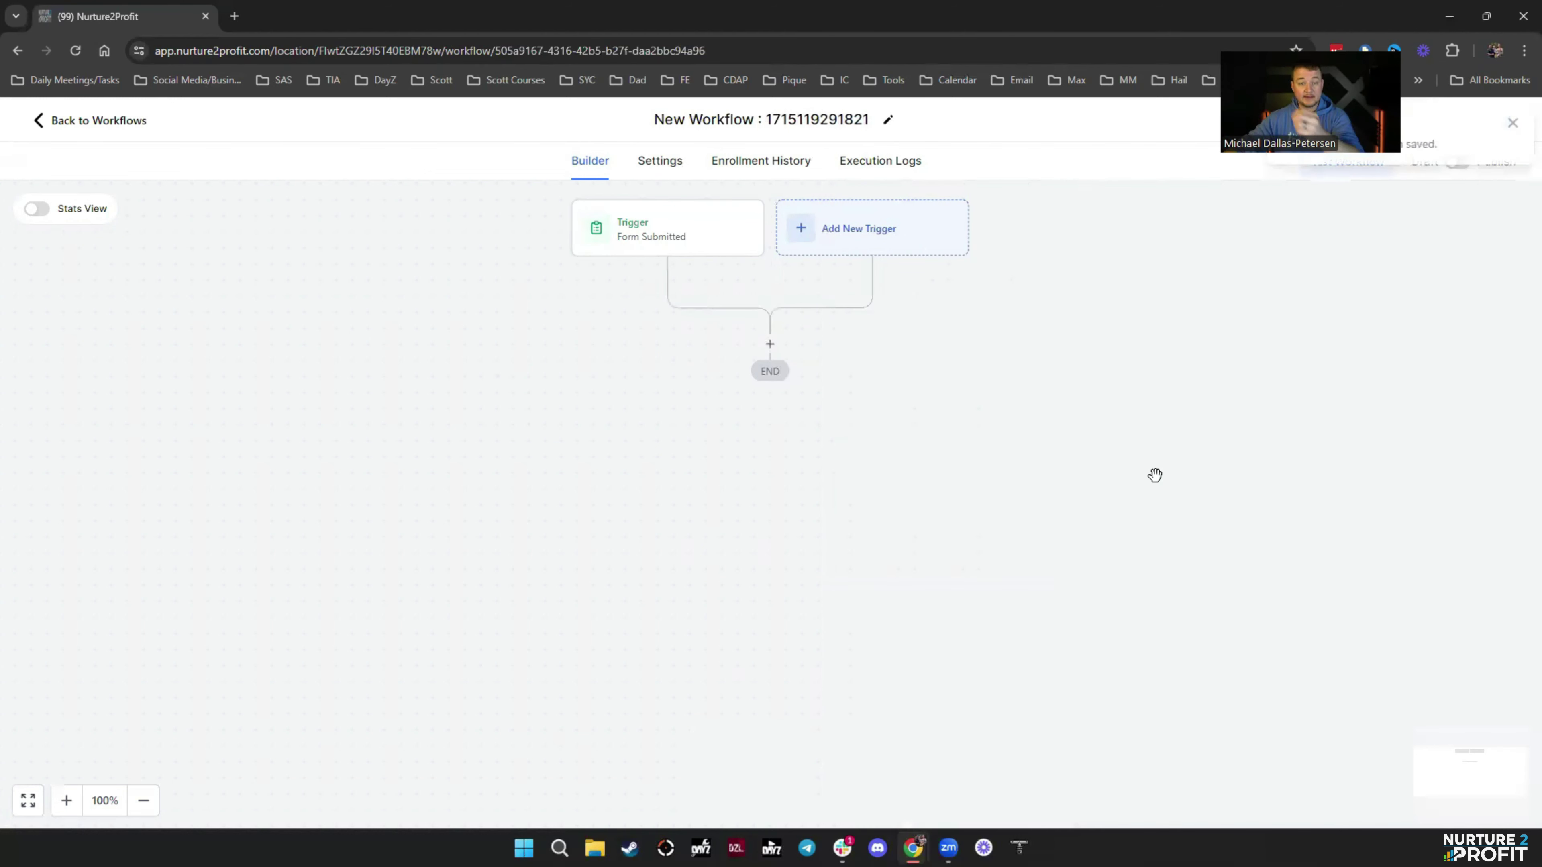
# Rename the workflow as "Youtube Tutorial Sales Pipeline"
pyautogui.click(856, 118)
pyautogui.doubleClick(856, 118)
pyautogui.hotkey('ctrl', 'a')
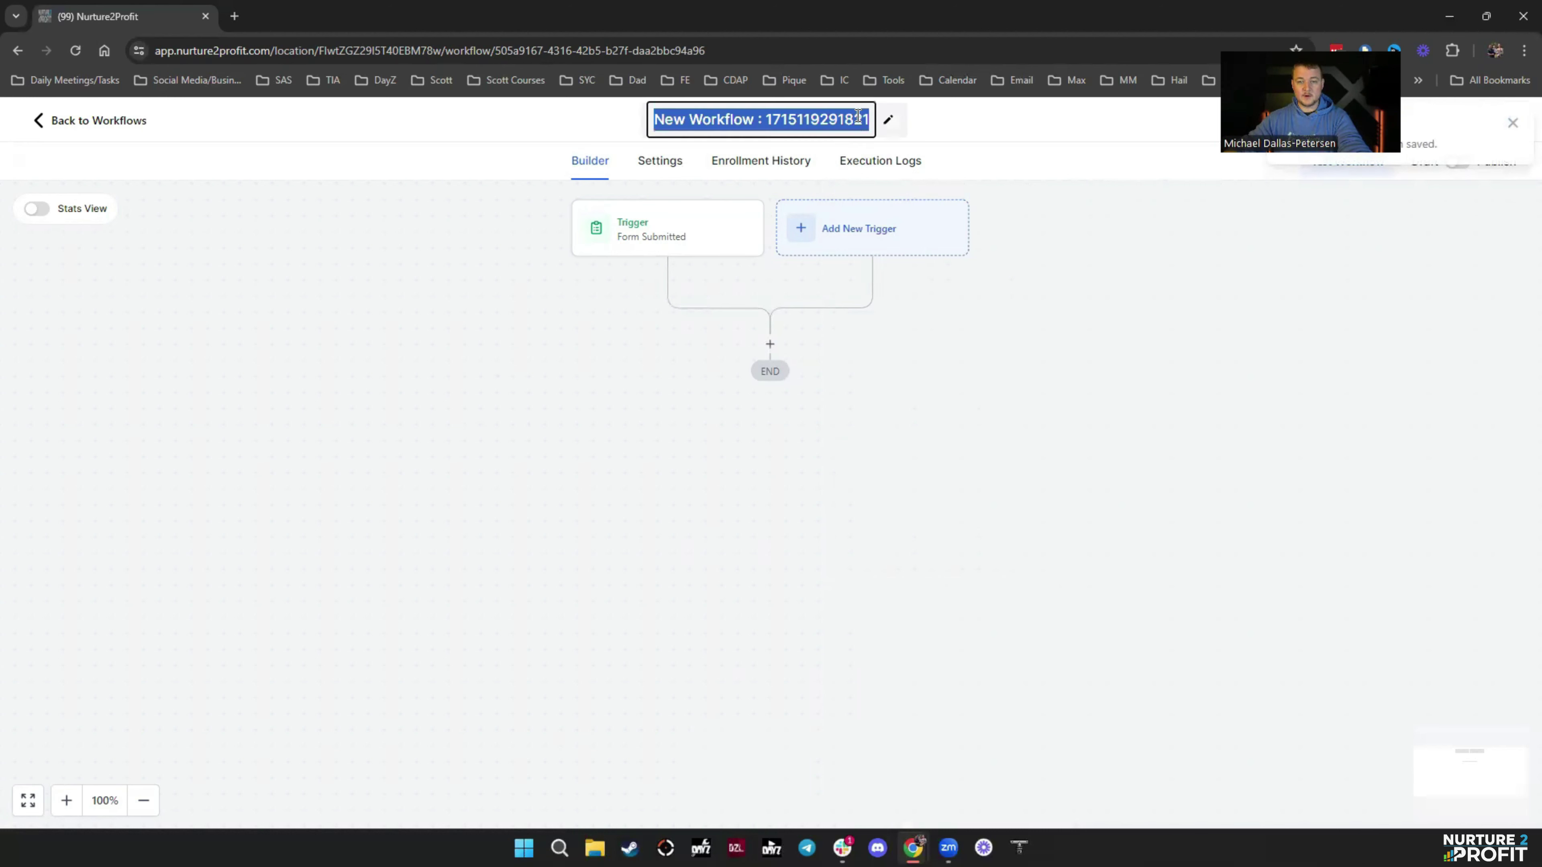
pyautogui.write('Youtub')
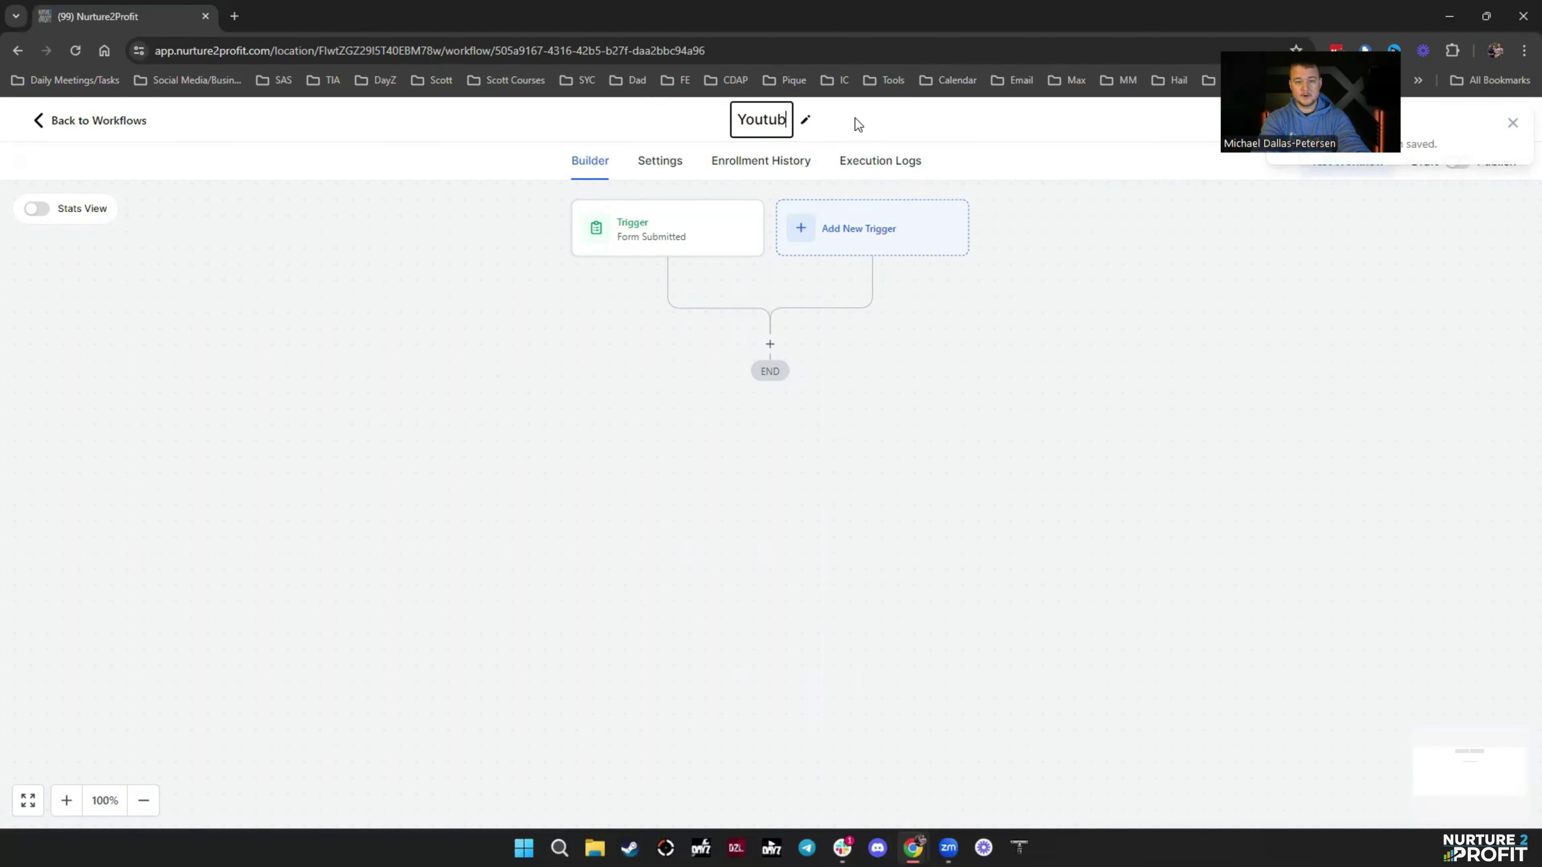
pyautogui.write('e Tutorial Sa')
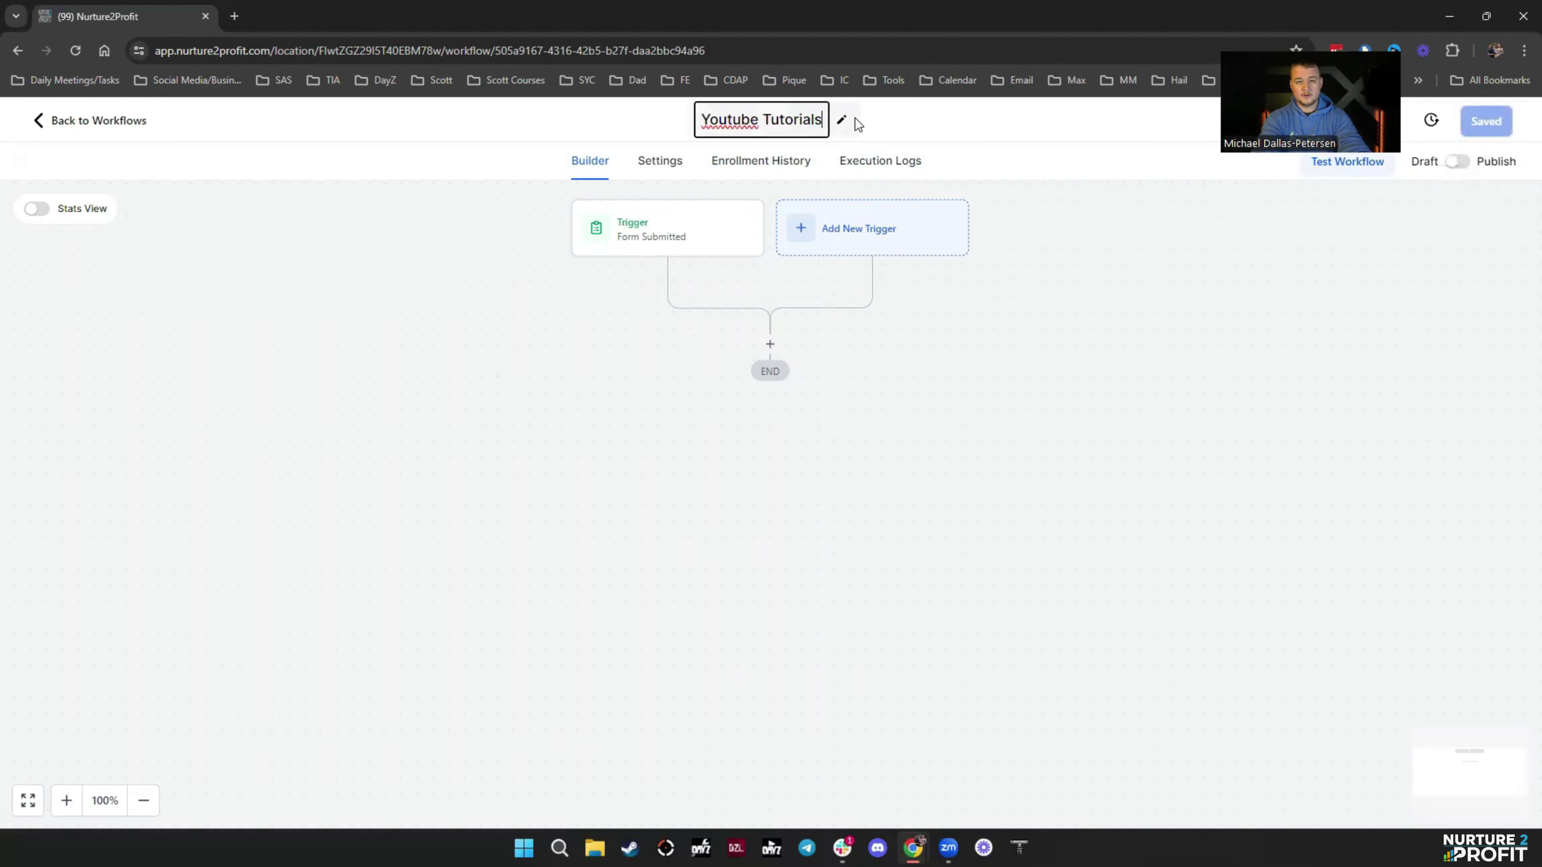
pyautogui.write('les Pipeline')
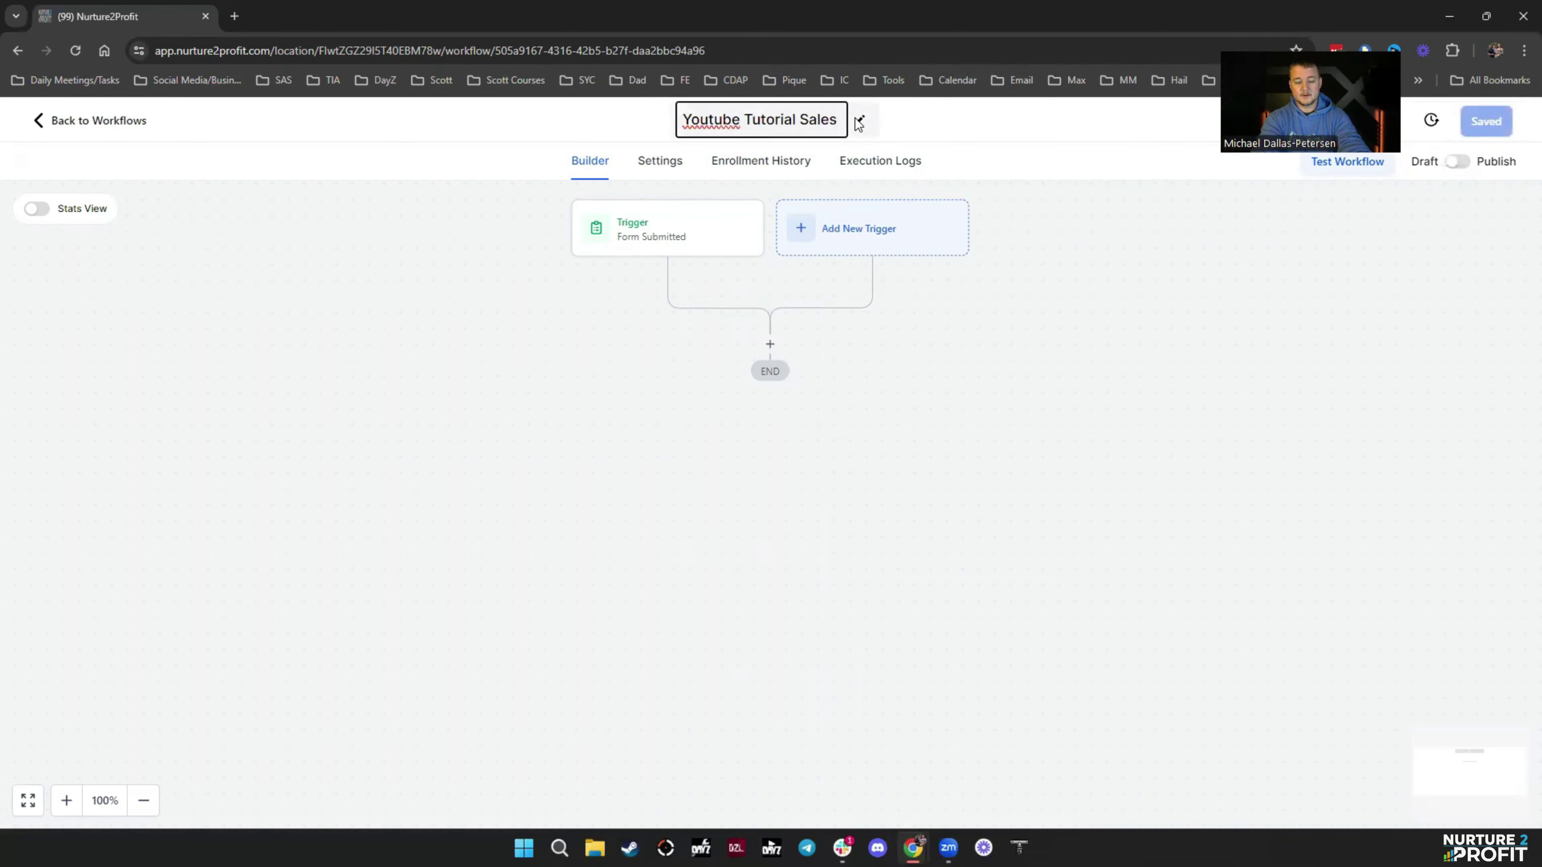
pyautogui.press('Return')
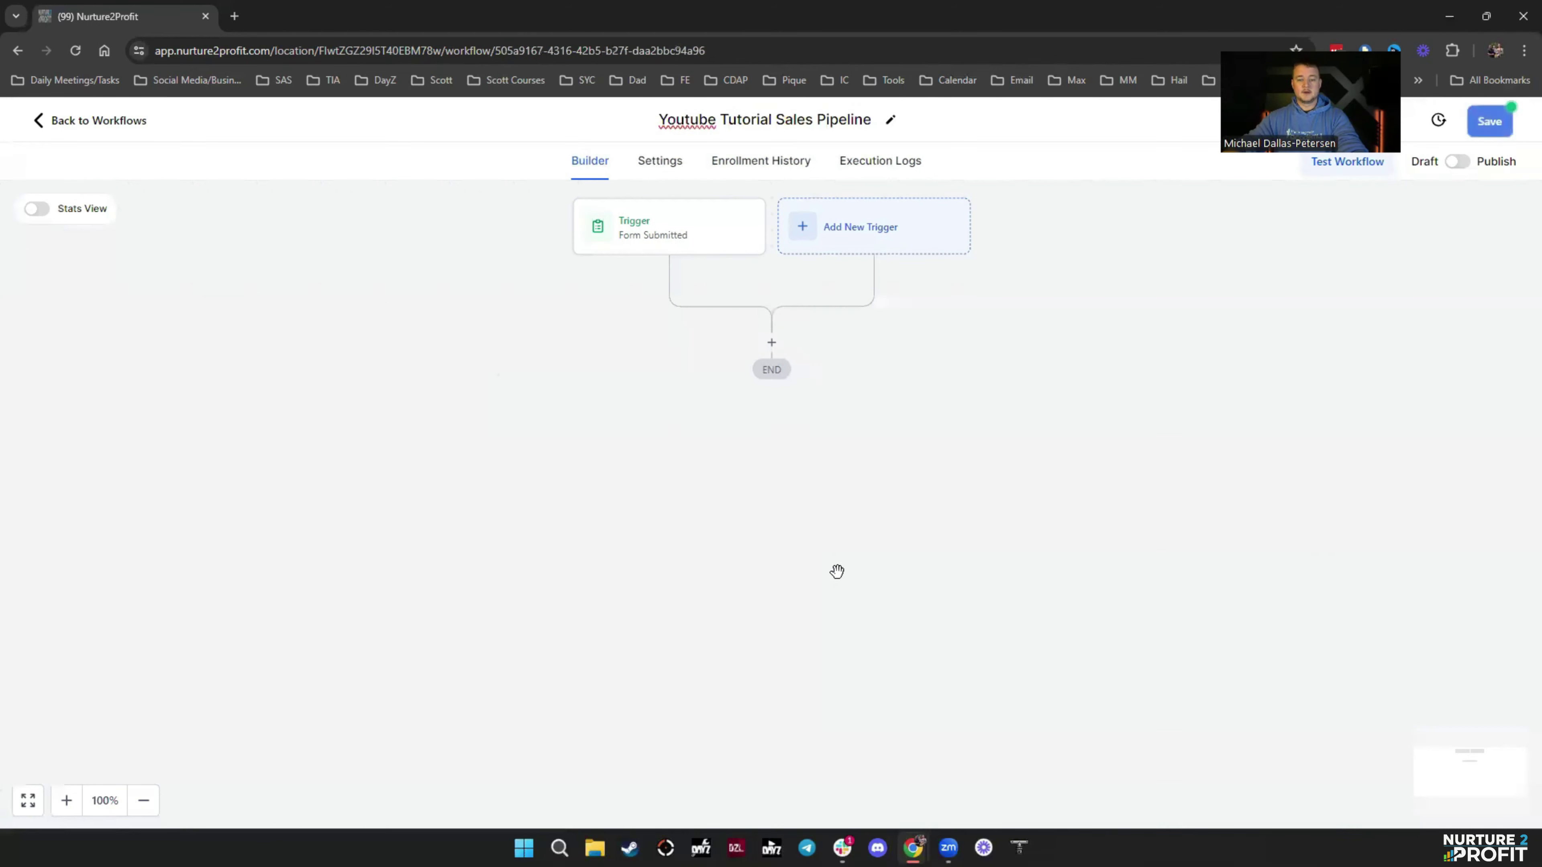
# Add a Create/Update Opportunity action below the trigger, targeting the Youtube Test pipeline and its Lead In stage
pyautogui.click(772, 344)
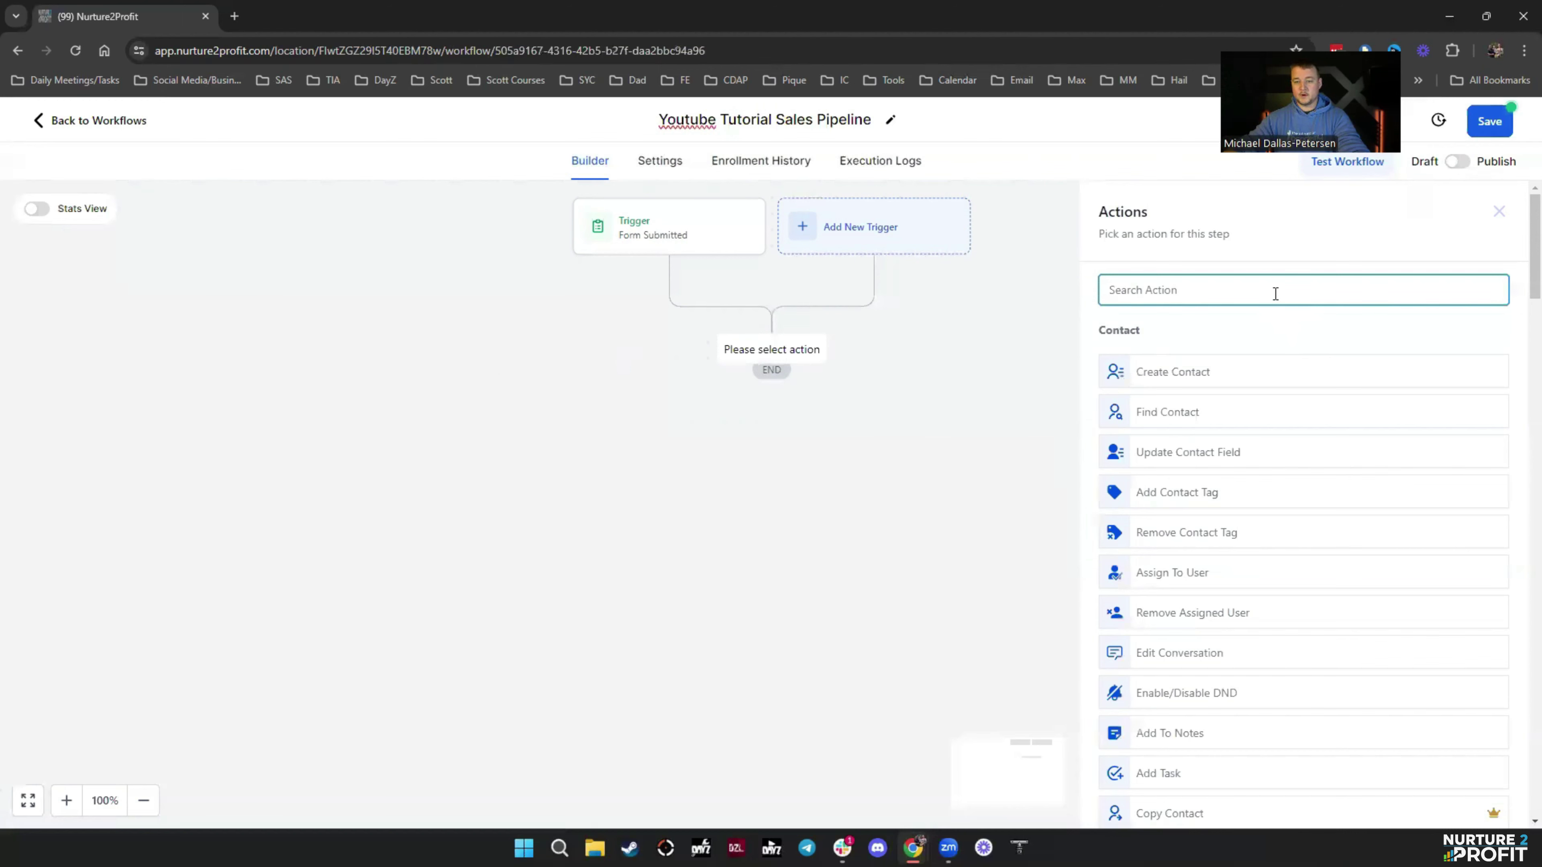
pyautogui.write('opp')
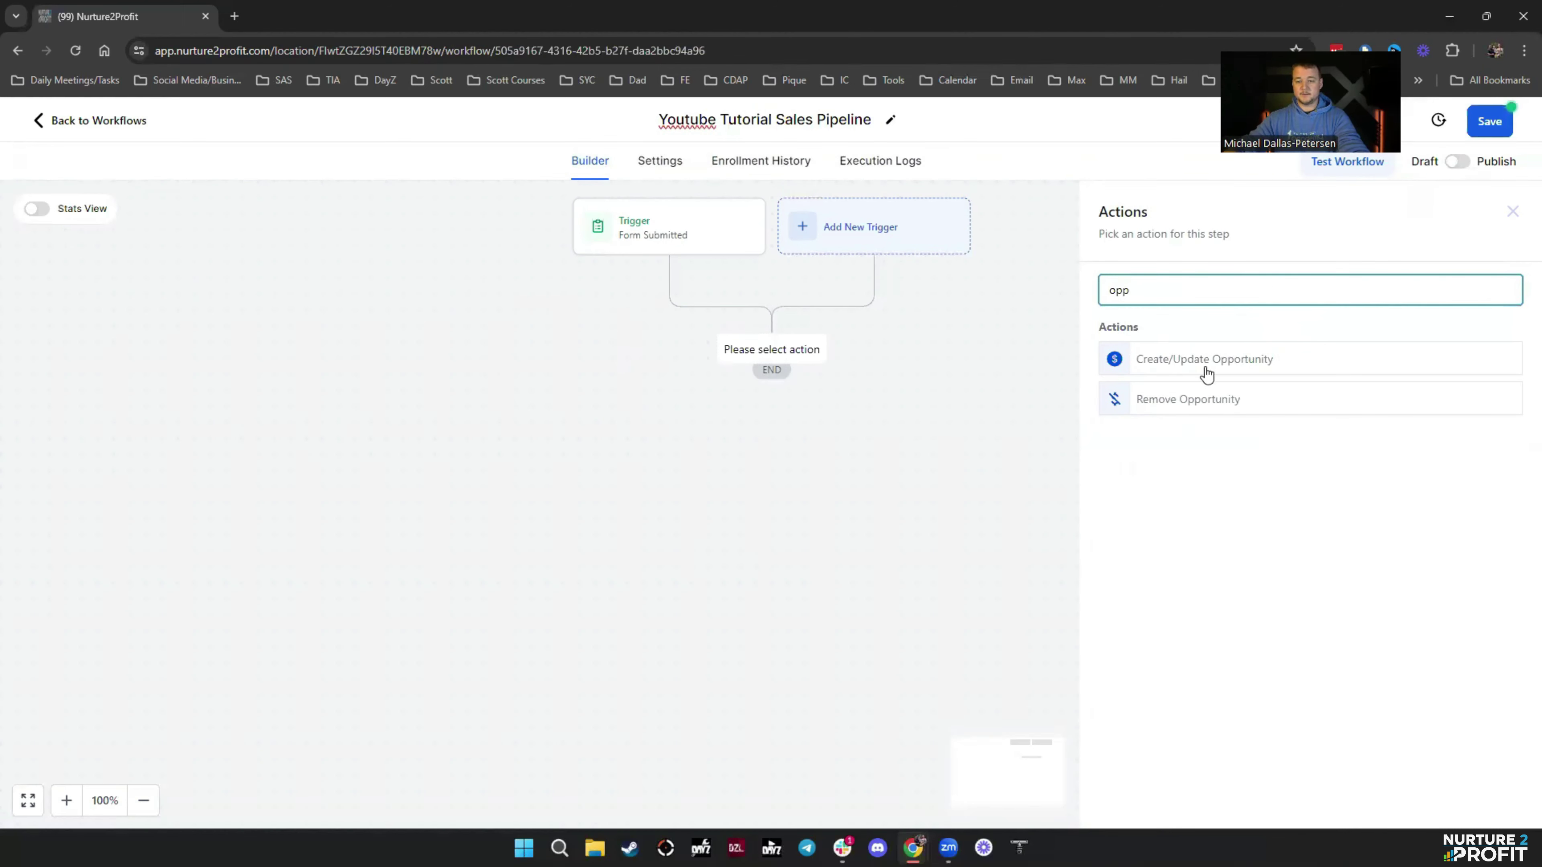
pyautogui.click(1205, 365)
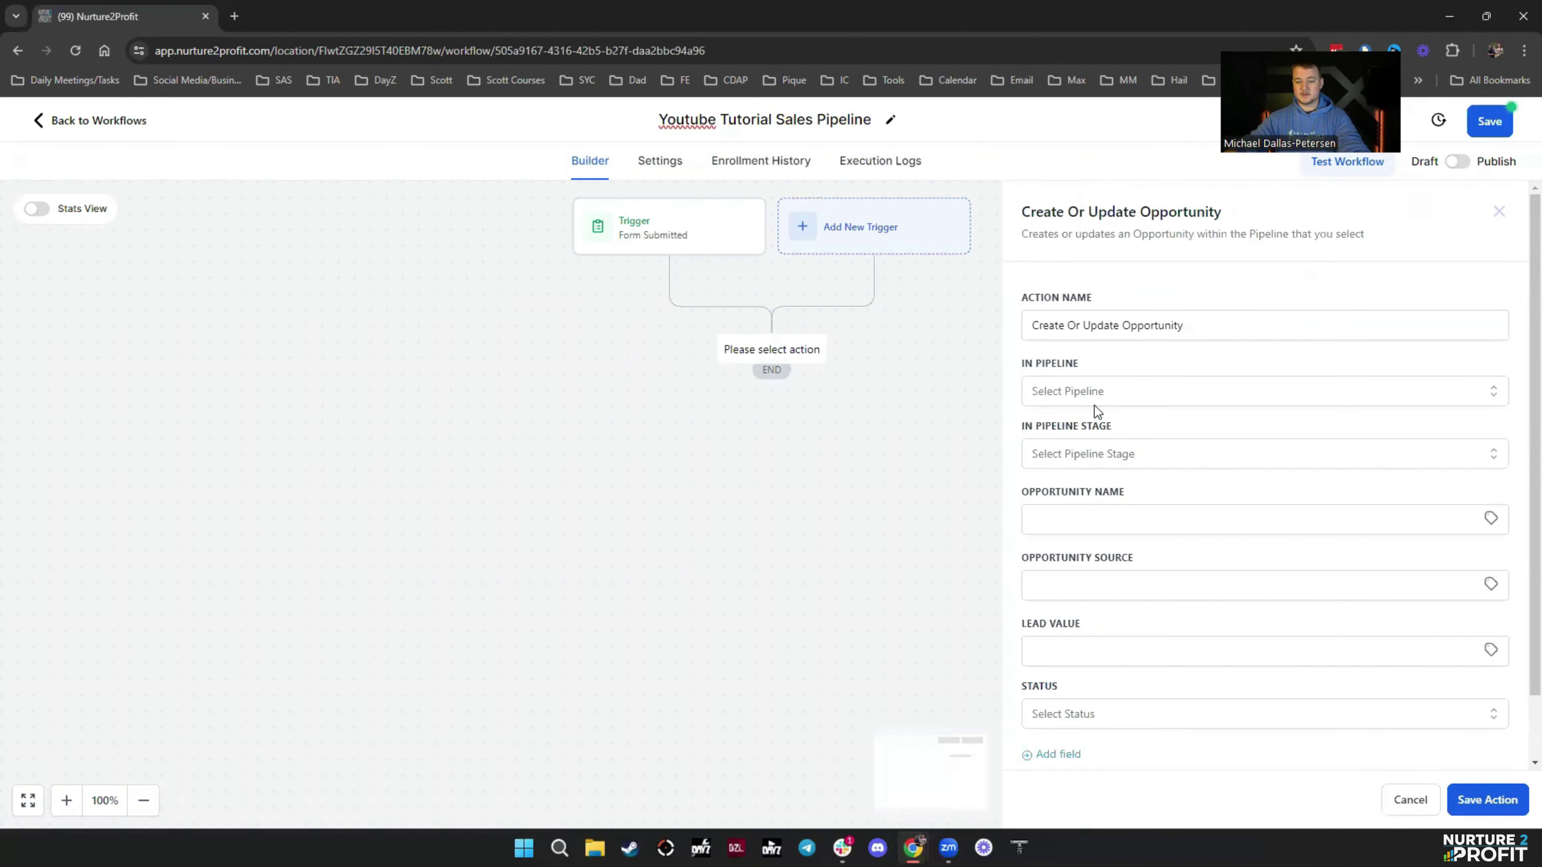
pyautogui.click(1094, 403)
pyautogui.click(1085, 582)
pyautogui.click(1087, 459)
pyautogui.click(1068, 527)
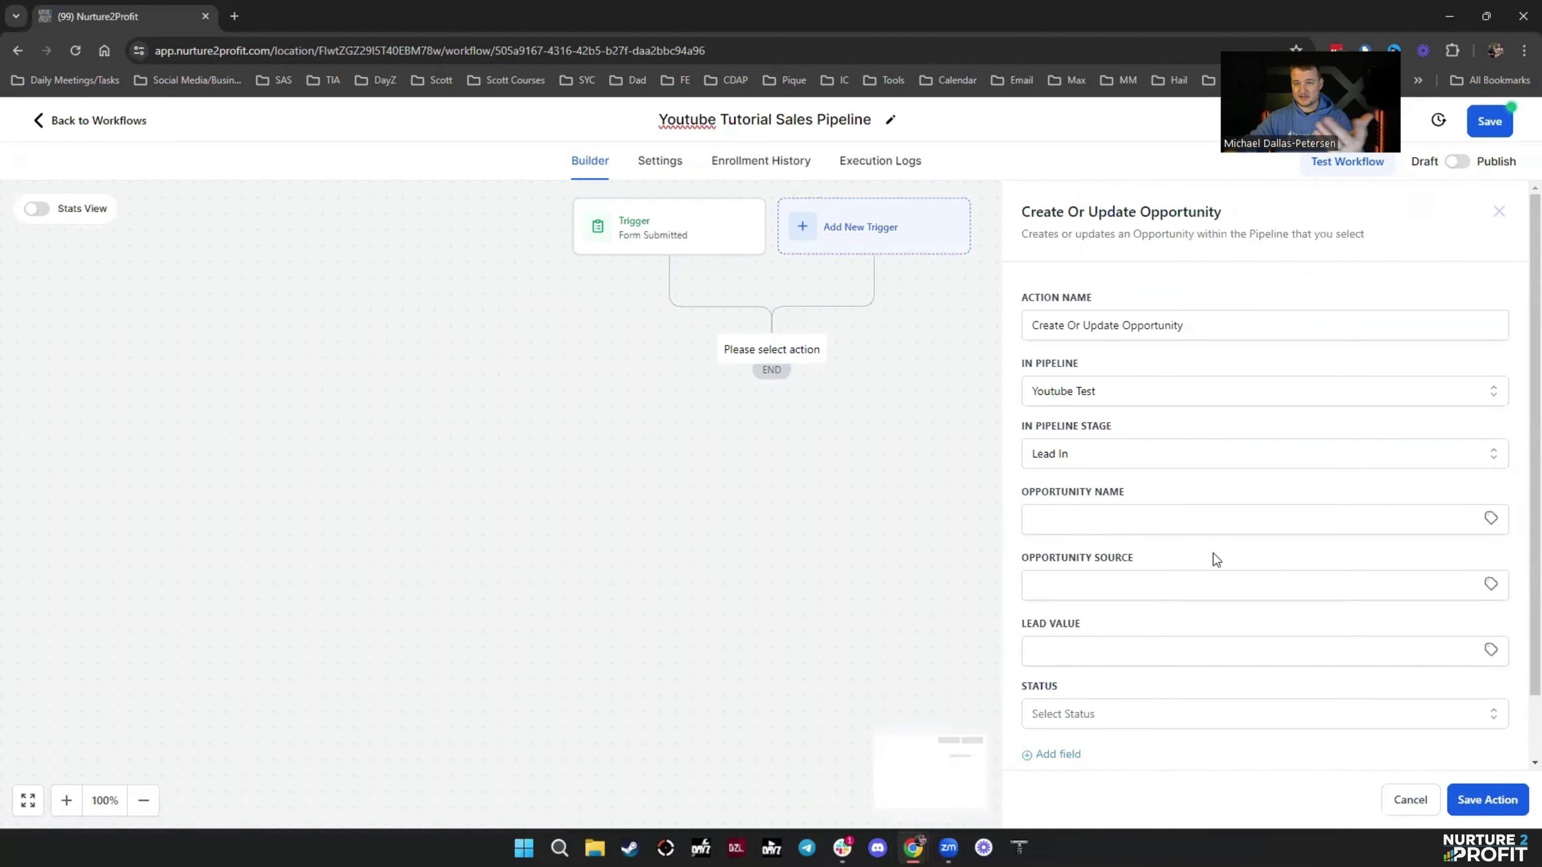
# Set the opportunity's lead value to 50 and save the action
pyautogui.scroll(-1, 1208, 554)
pyautogui.click(1074, 580)
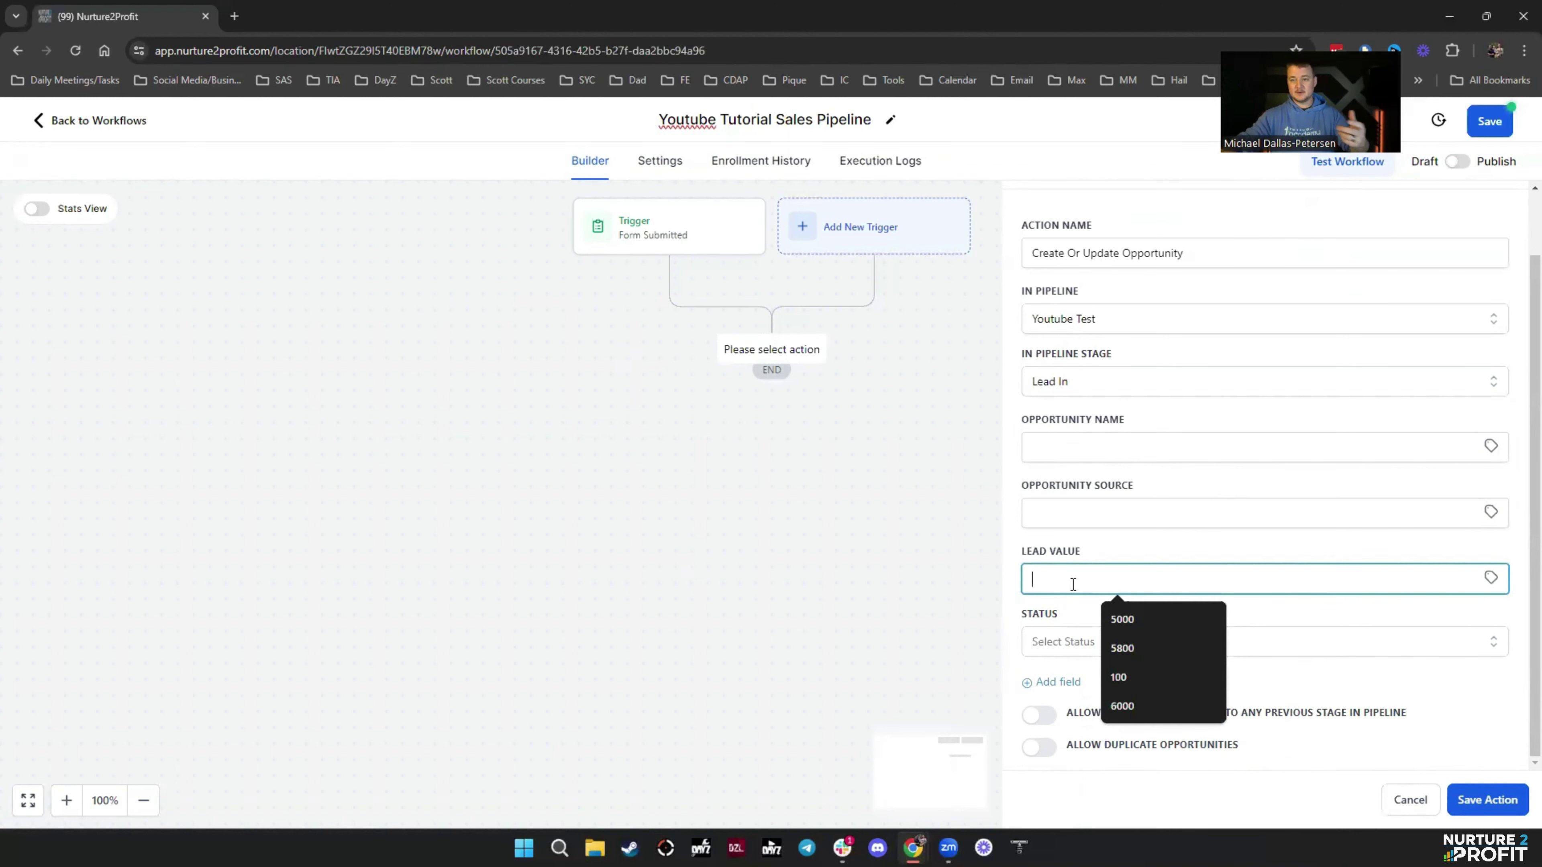
pyautogui.write('50')
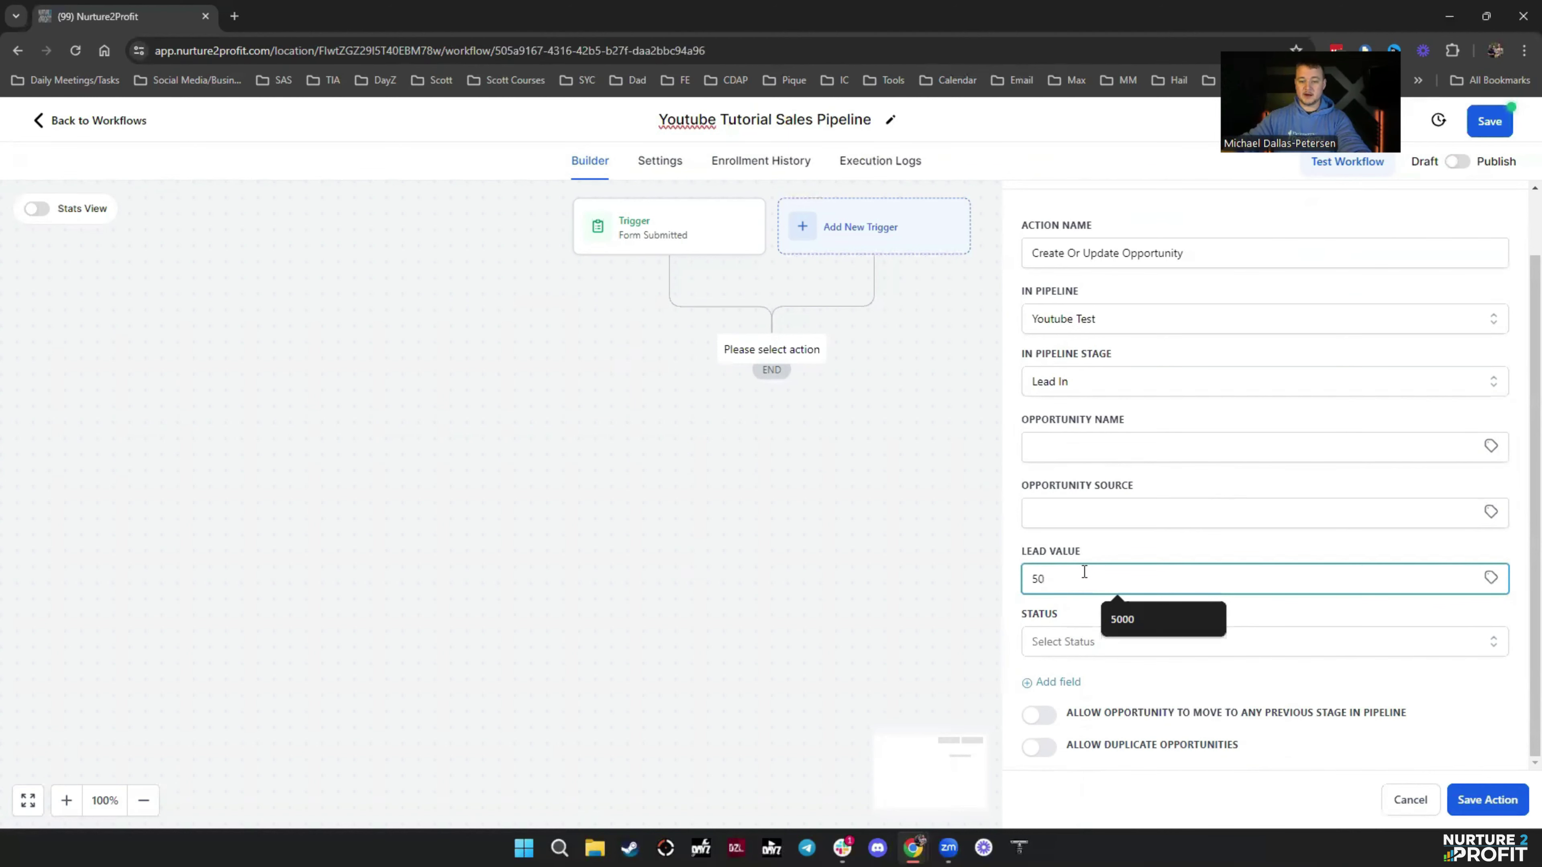
pyautogui.click(1477, 801)
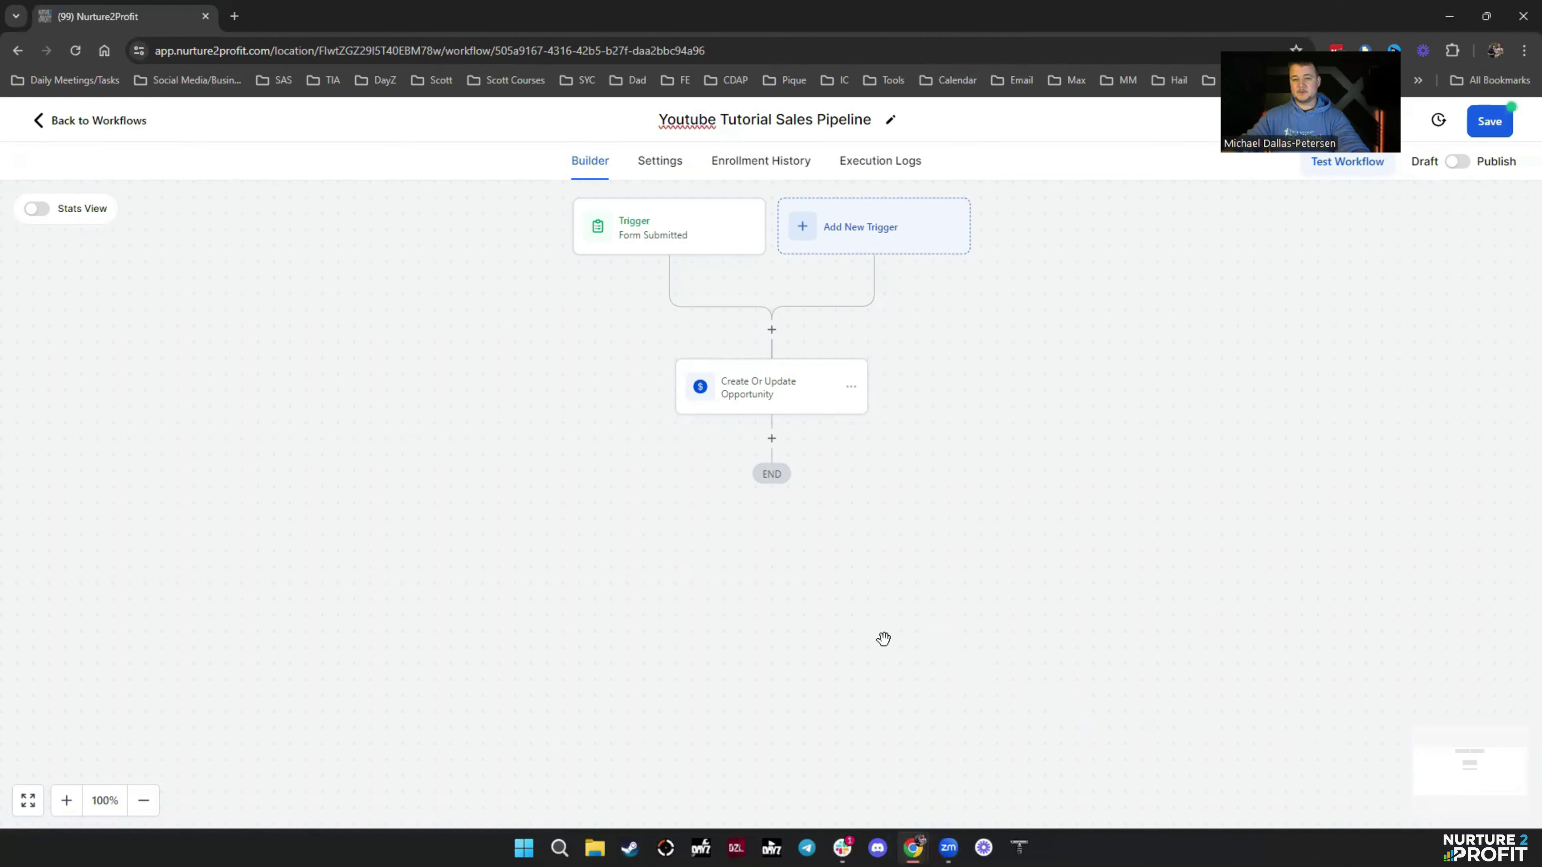
# Add an Assign To User action after the opportunity action, select the account owner as the user, and save it
pyautogui.click(770, 437)
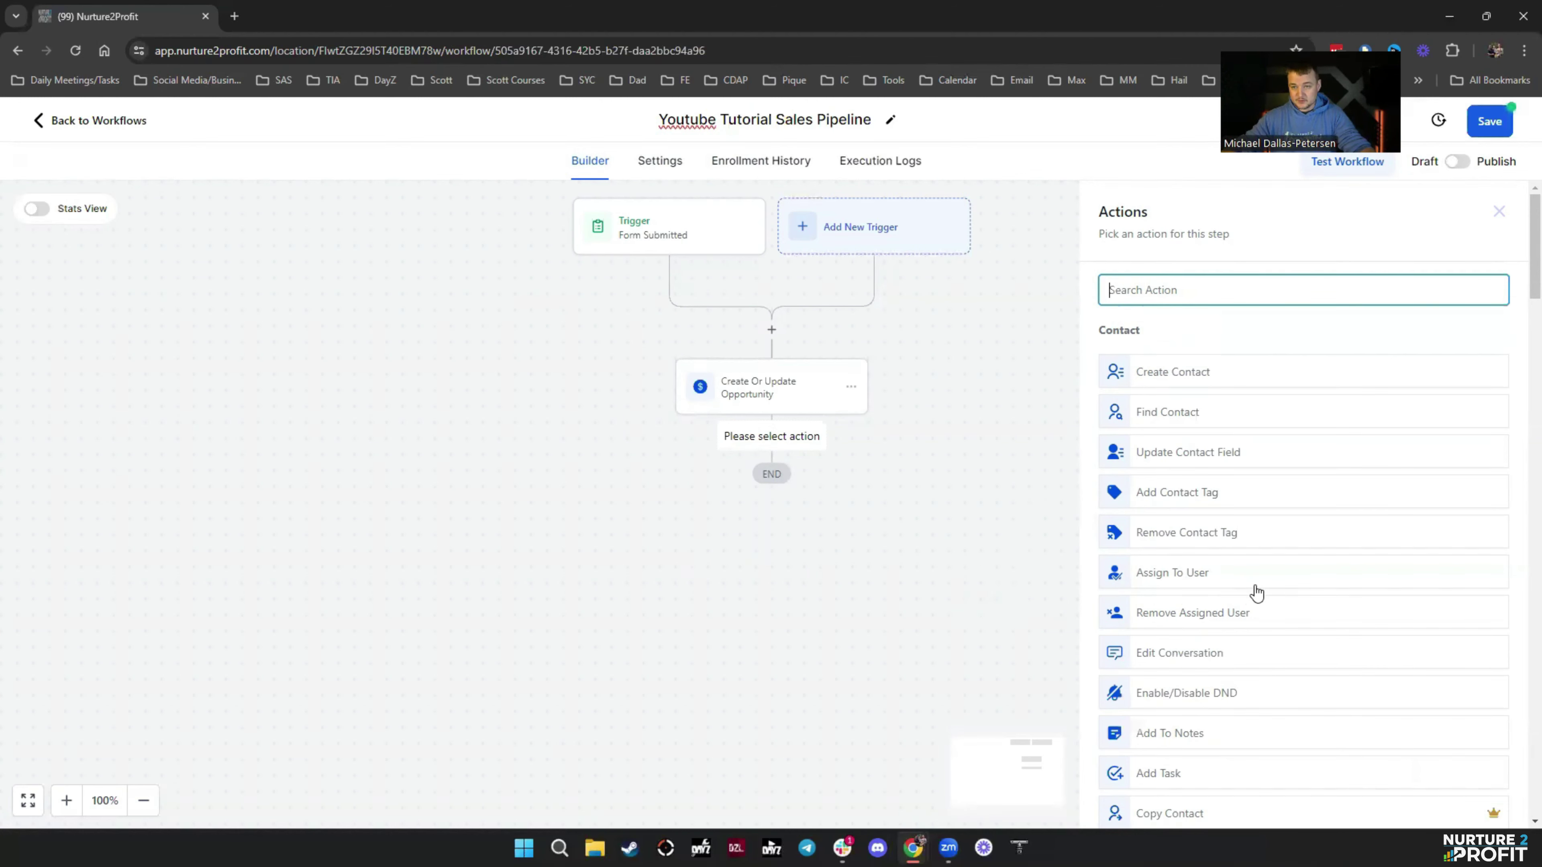
pyautogui.click(1203, 587)
pyautogui.click(1160, 415)
pyautogui.click(1205, 516)
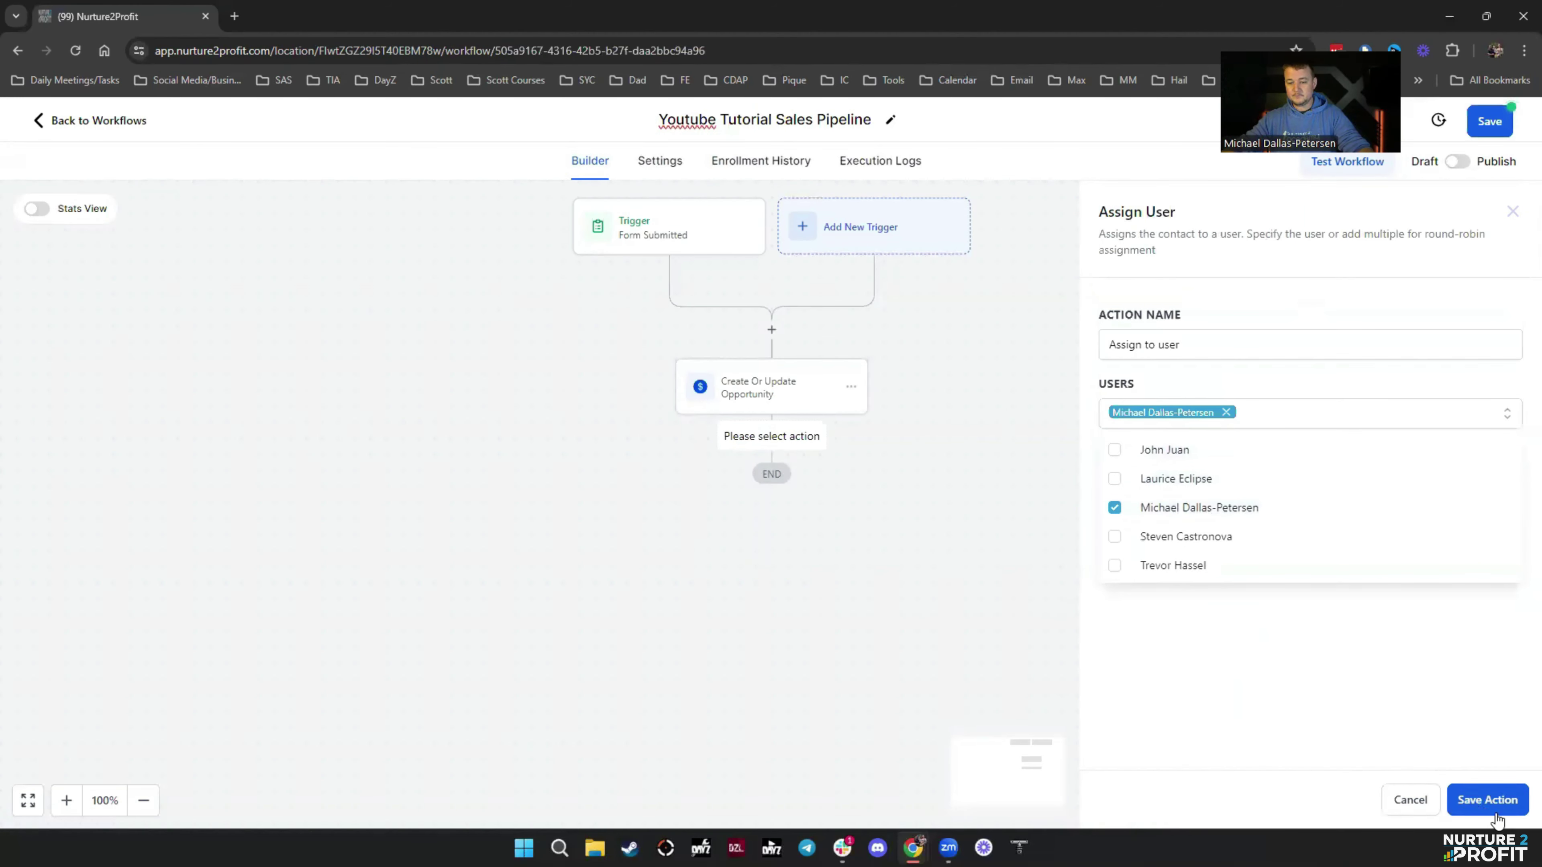
pyautogui.click(1488, 800)
# Rename the Create Or Update Opportunity action as "Add Lead To Lead In Stage (Youtube Pipeline)" and save it
pyautogui.click(747, 389)
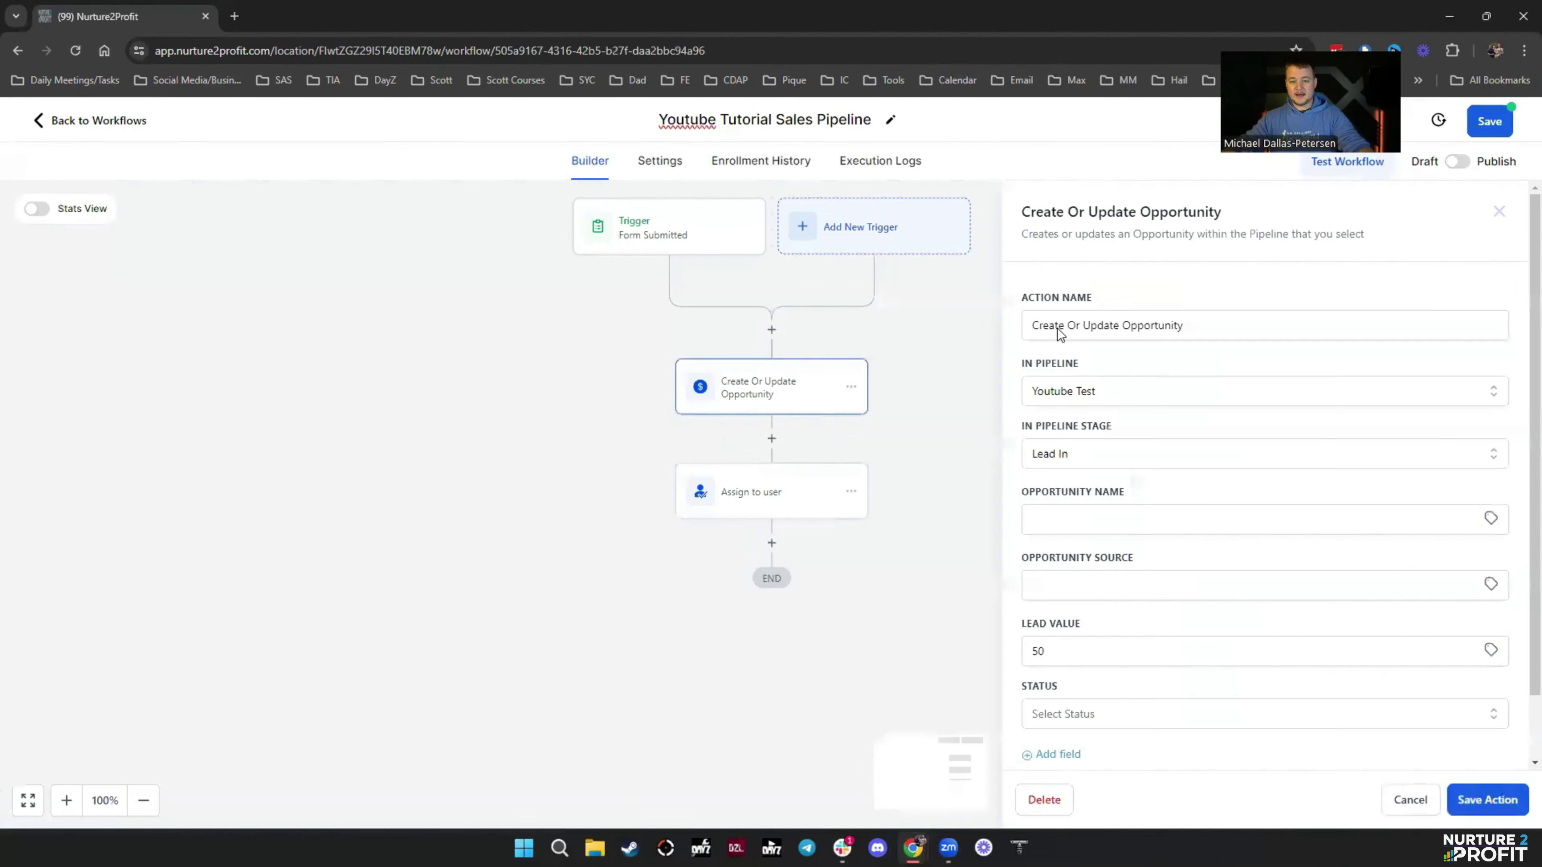
pyautogui.moveTo(1184, 326); pyautogui.dragTo(1004, 335)
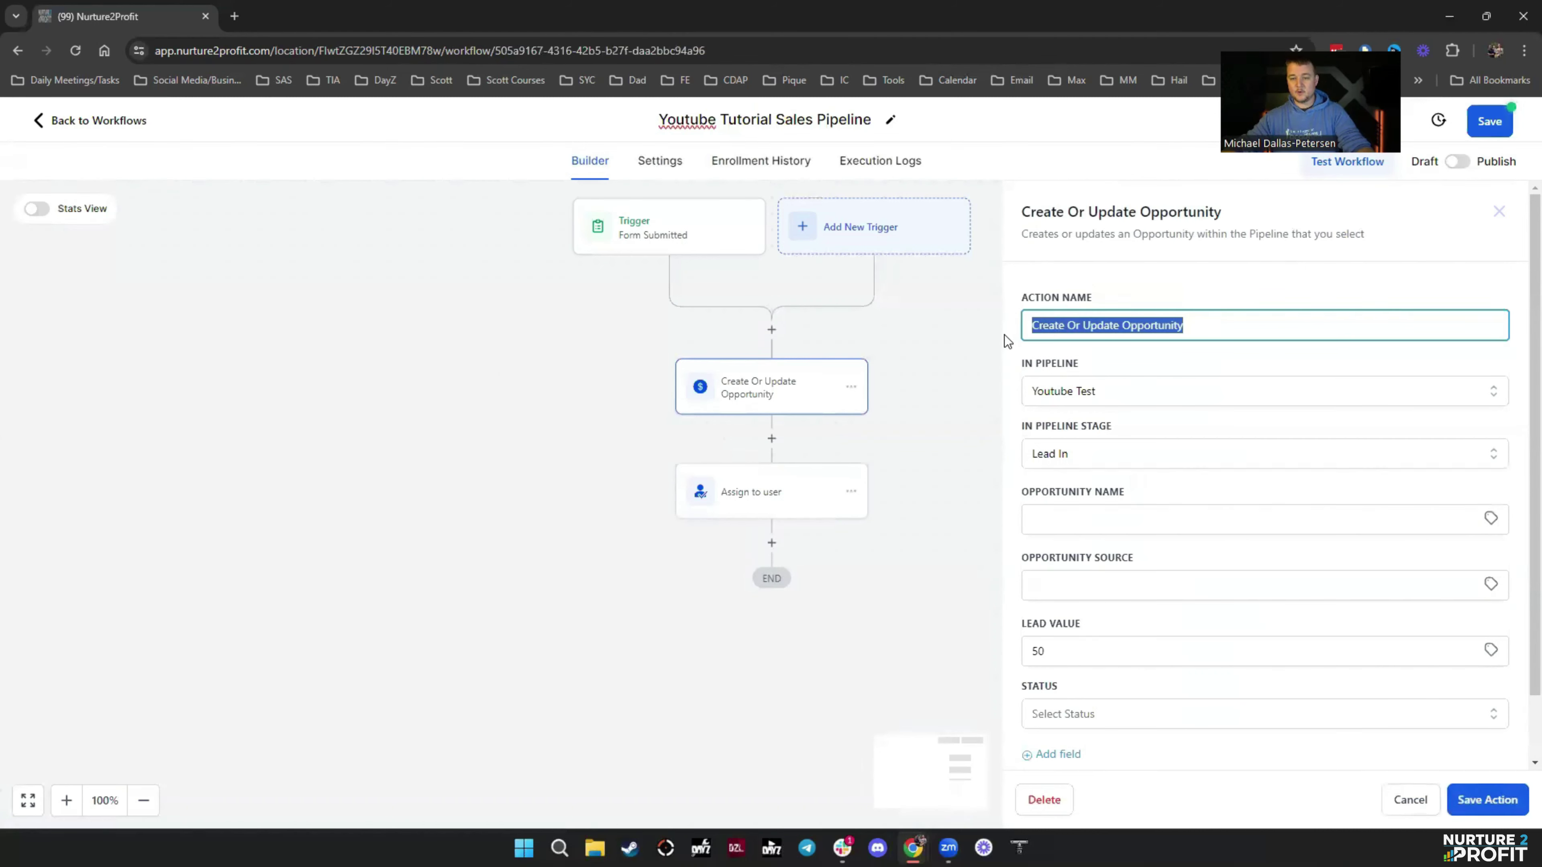
pyautogui.write('Add ')
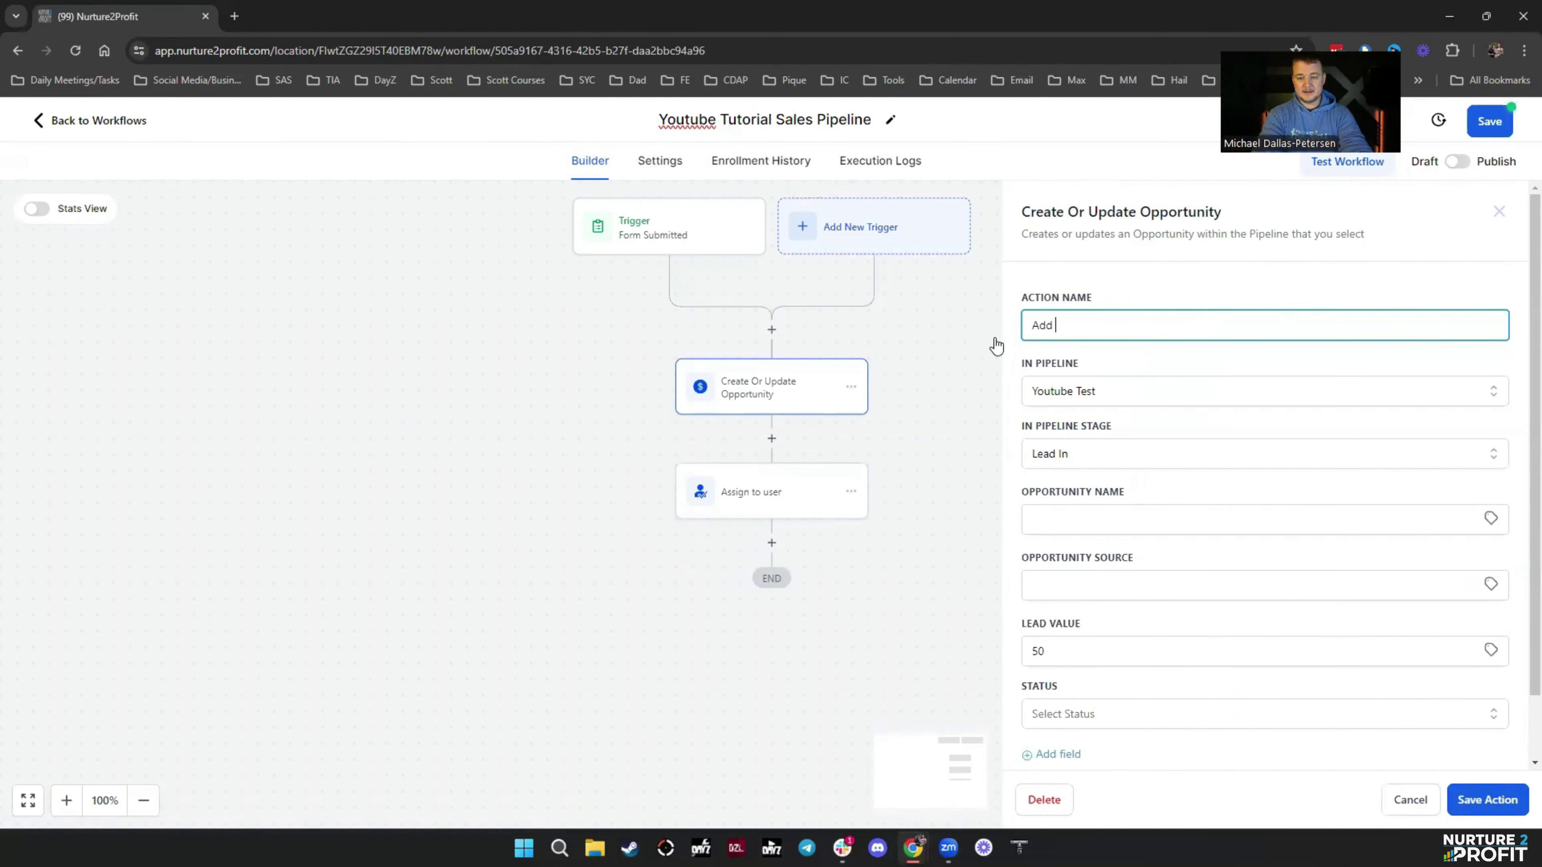
pyautogui.write('Lead To Lead In Sta')
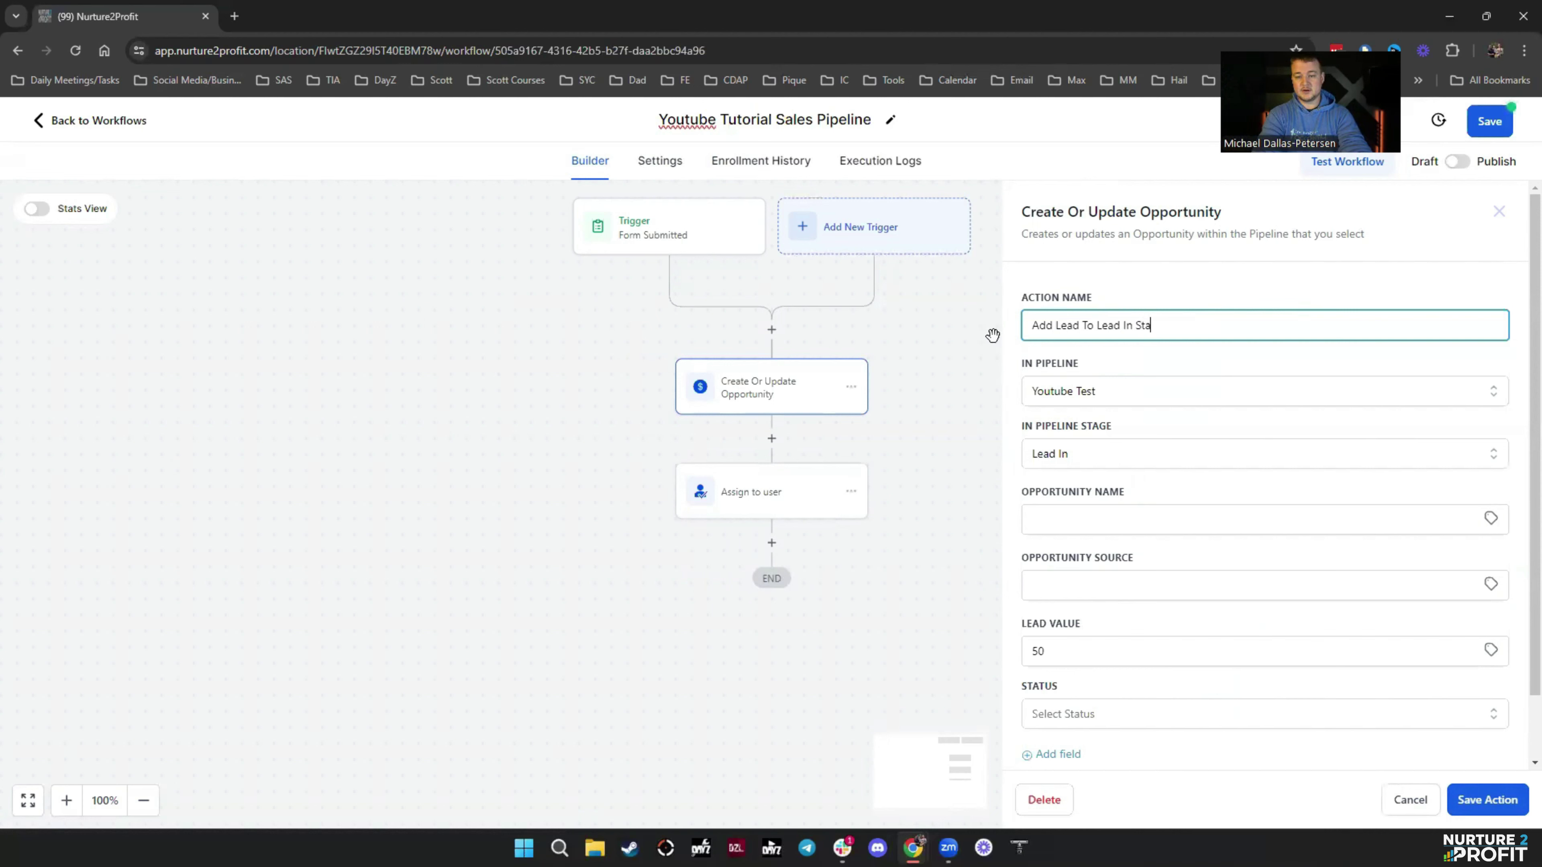
pyautogui.write('ge (Youtuv')
pyautogui.write('e Pipeline)')
pyautogui.click(1498, 804)
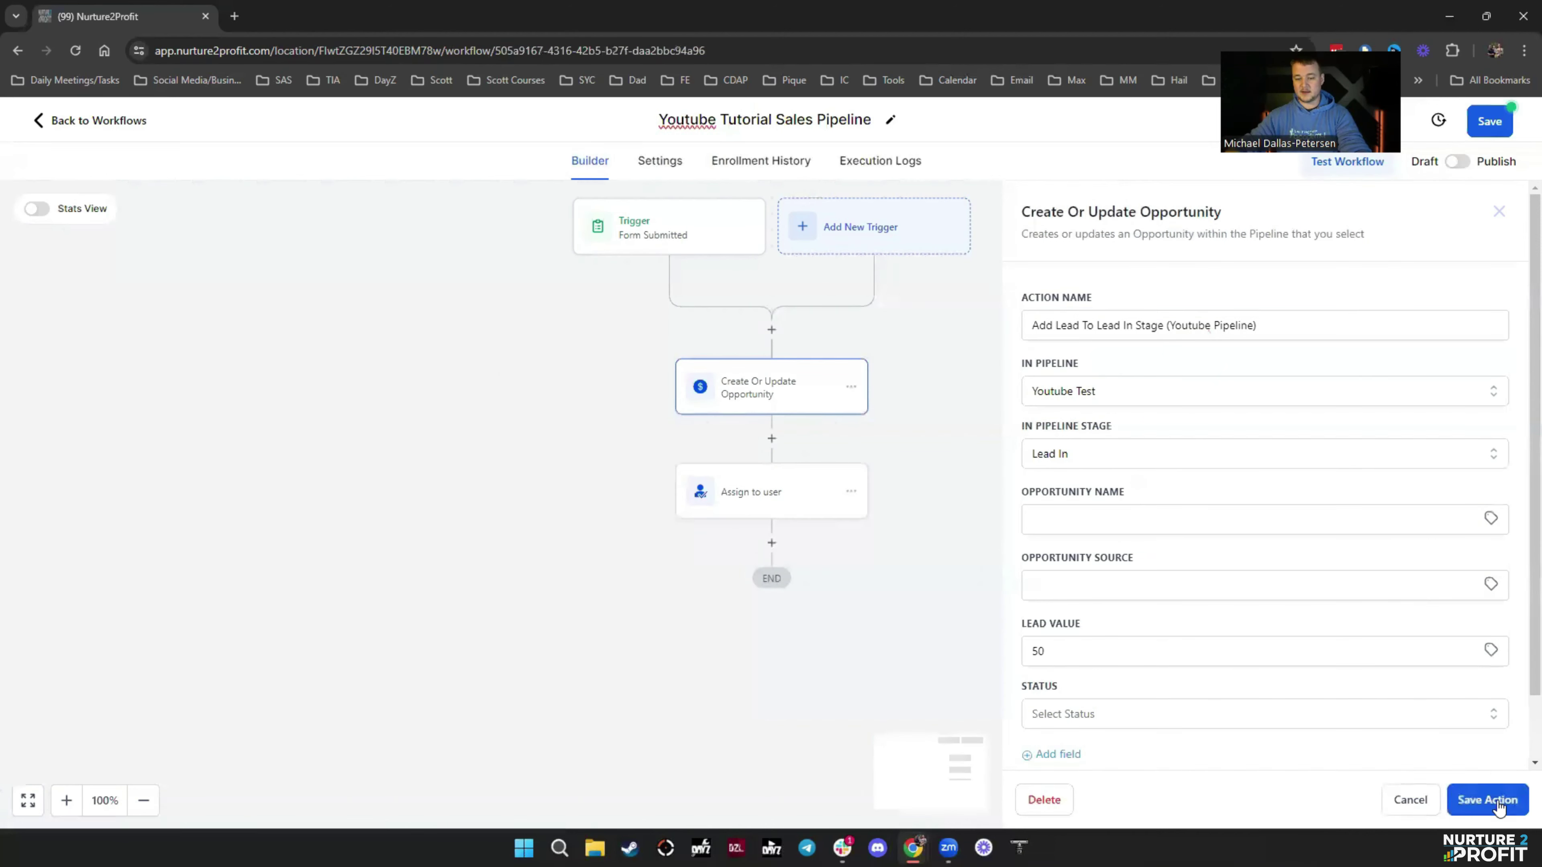
# Rename the user assignment action as "Assign to user MDP" and save the workflow
pyautogui.click(768, 493)
pyautogui.click(1221, 351)
pyautogui.write('MDP')
pyautogui.click(1468, 802)
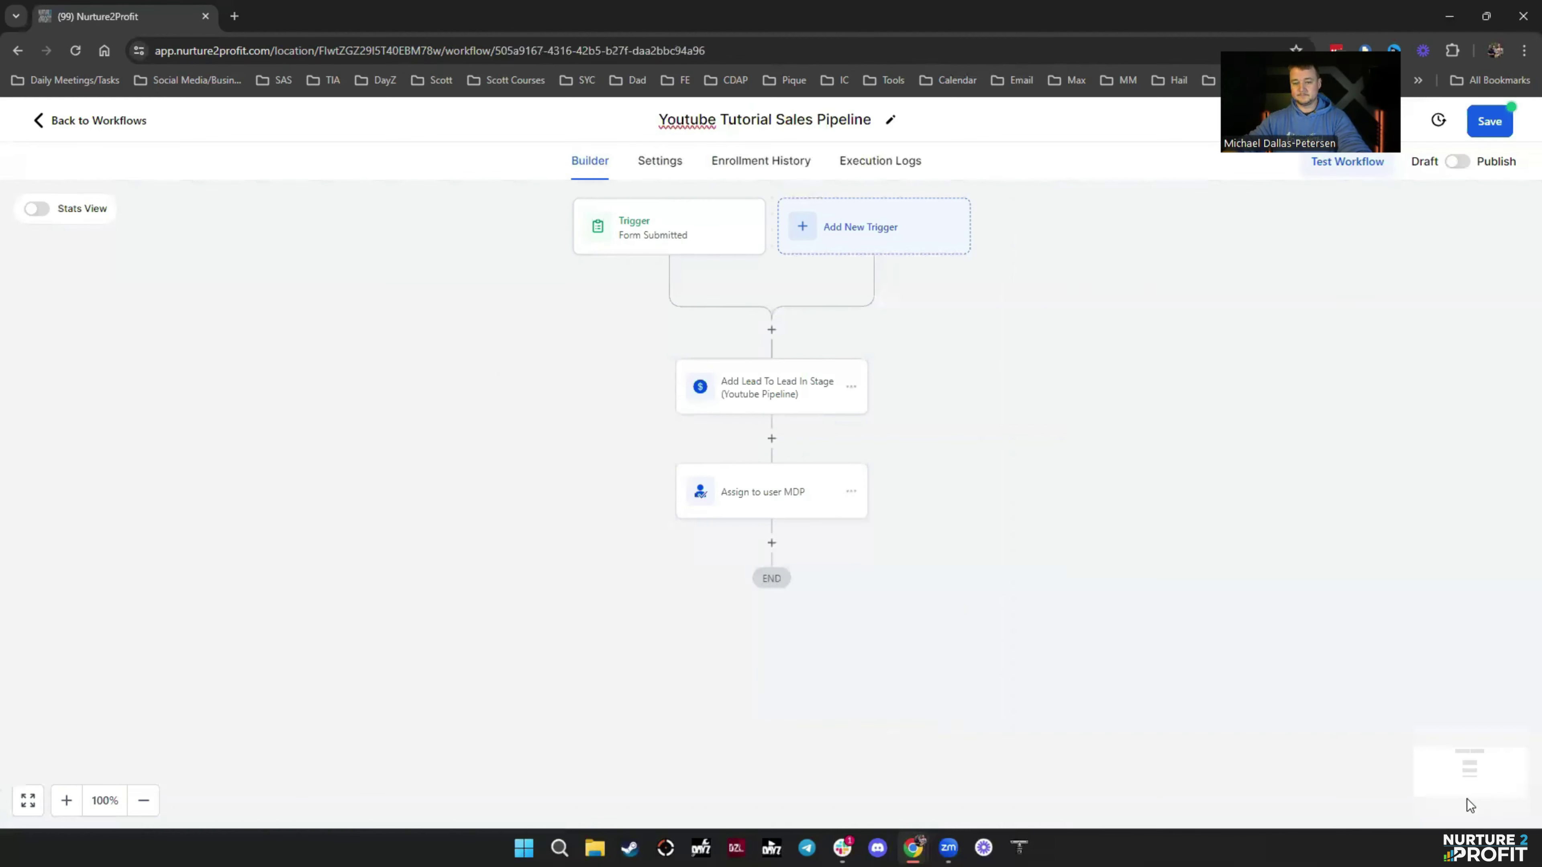
pyautogui.click(1506, 123)
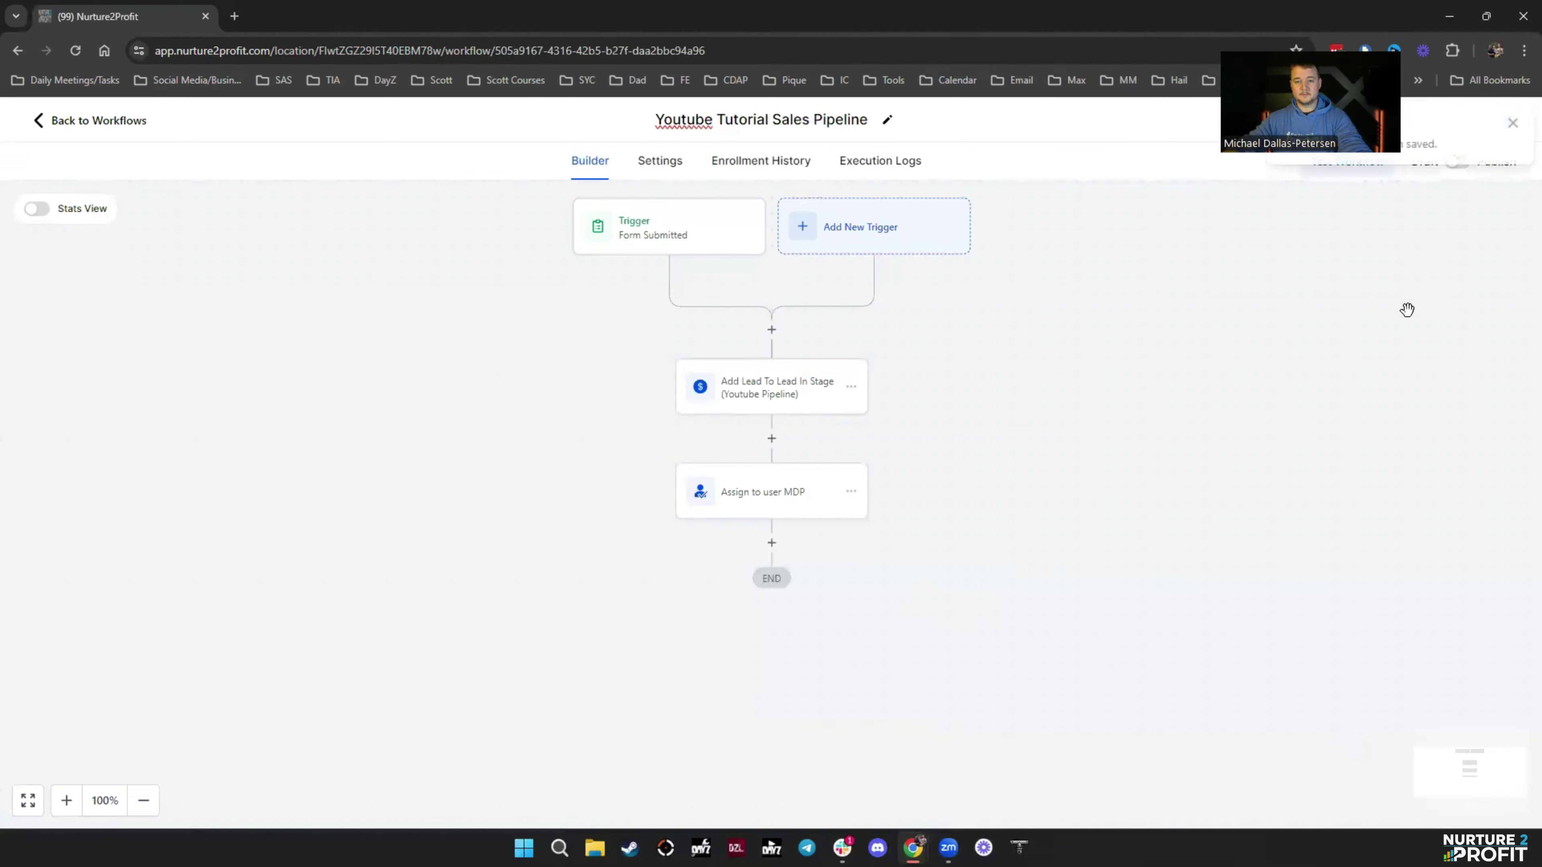
# Rename the trigger as "Form Submitted Form 20" and save it
pyautogui.click(650, 236)
pyautogui.click(1005, 405)
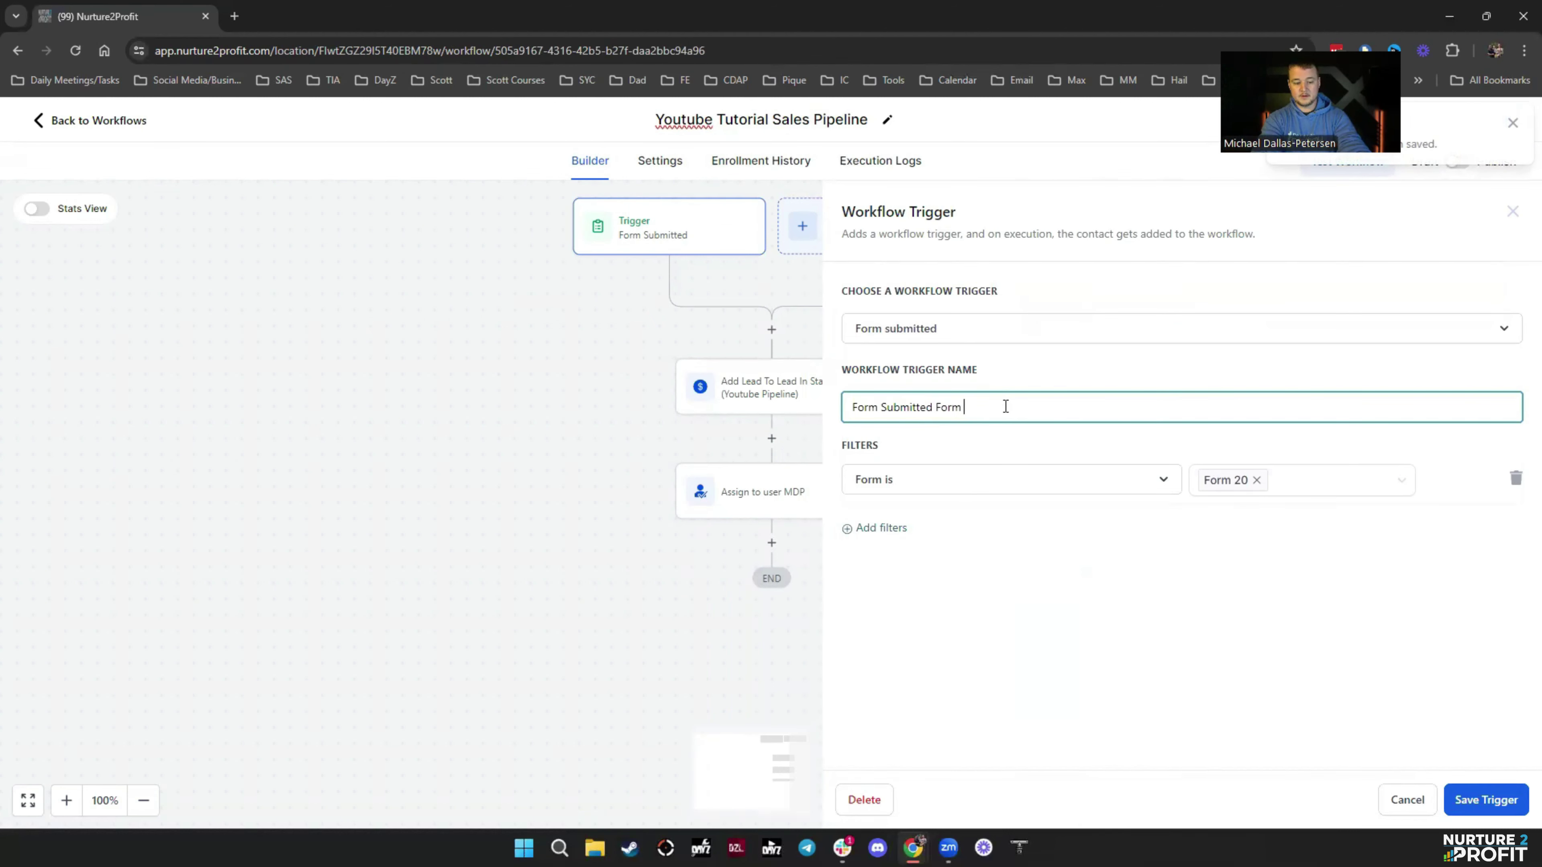
pyautogui.click(1473, 800)
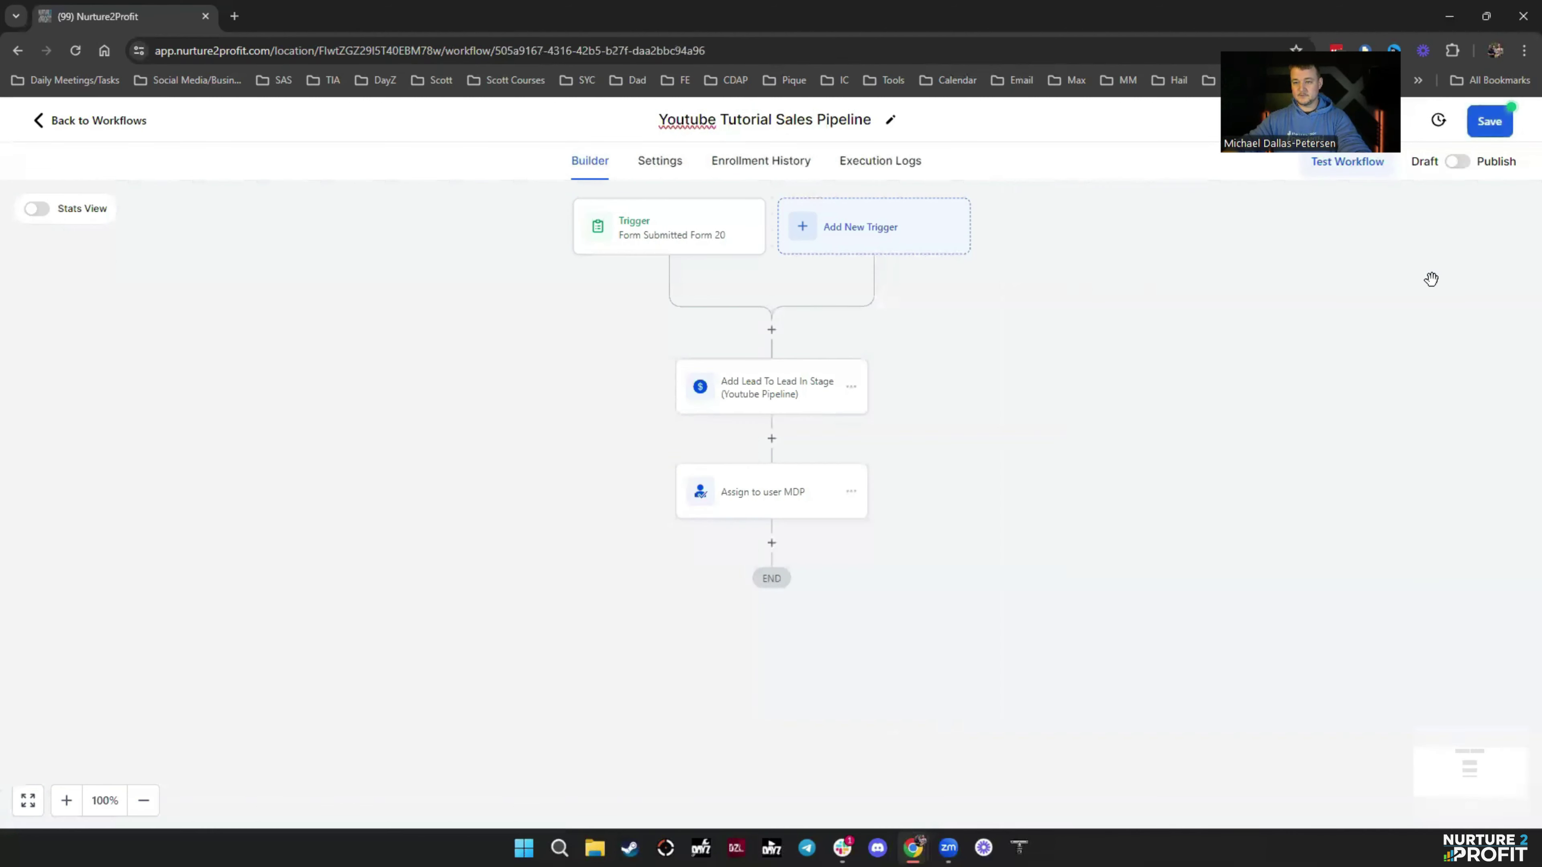
# Save and publish the Youtube Tutorial Sales Pipeline workflow, and turn on Allow re-entry in its workflow settings
pyautogui.click(1497, 126)
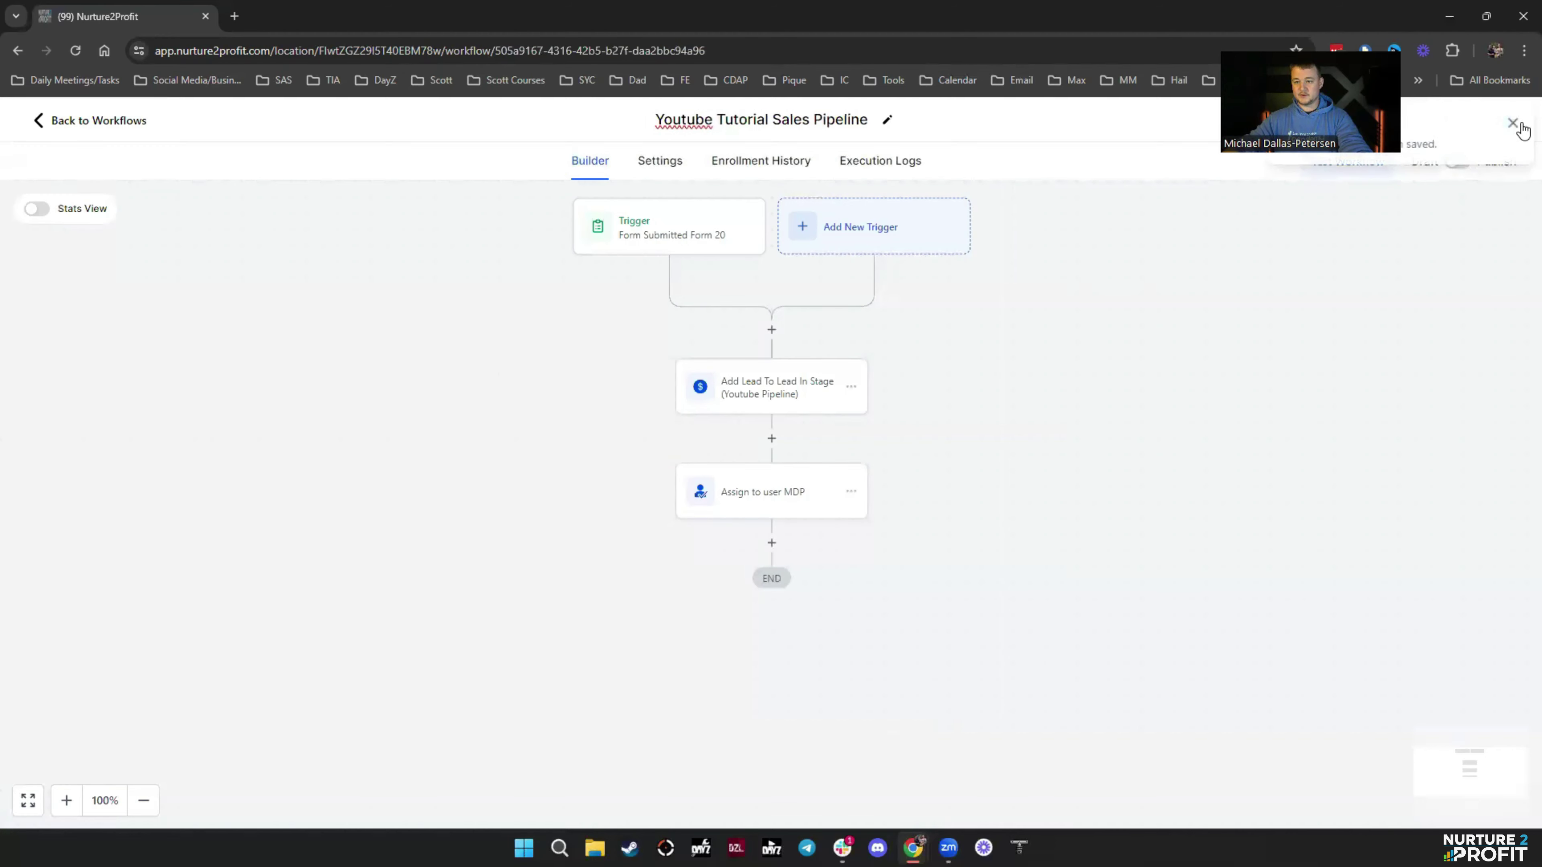
pyautogui.click(1458, 161)
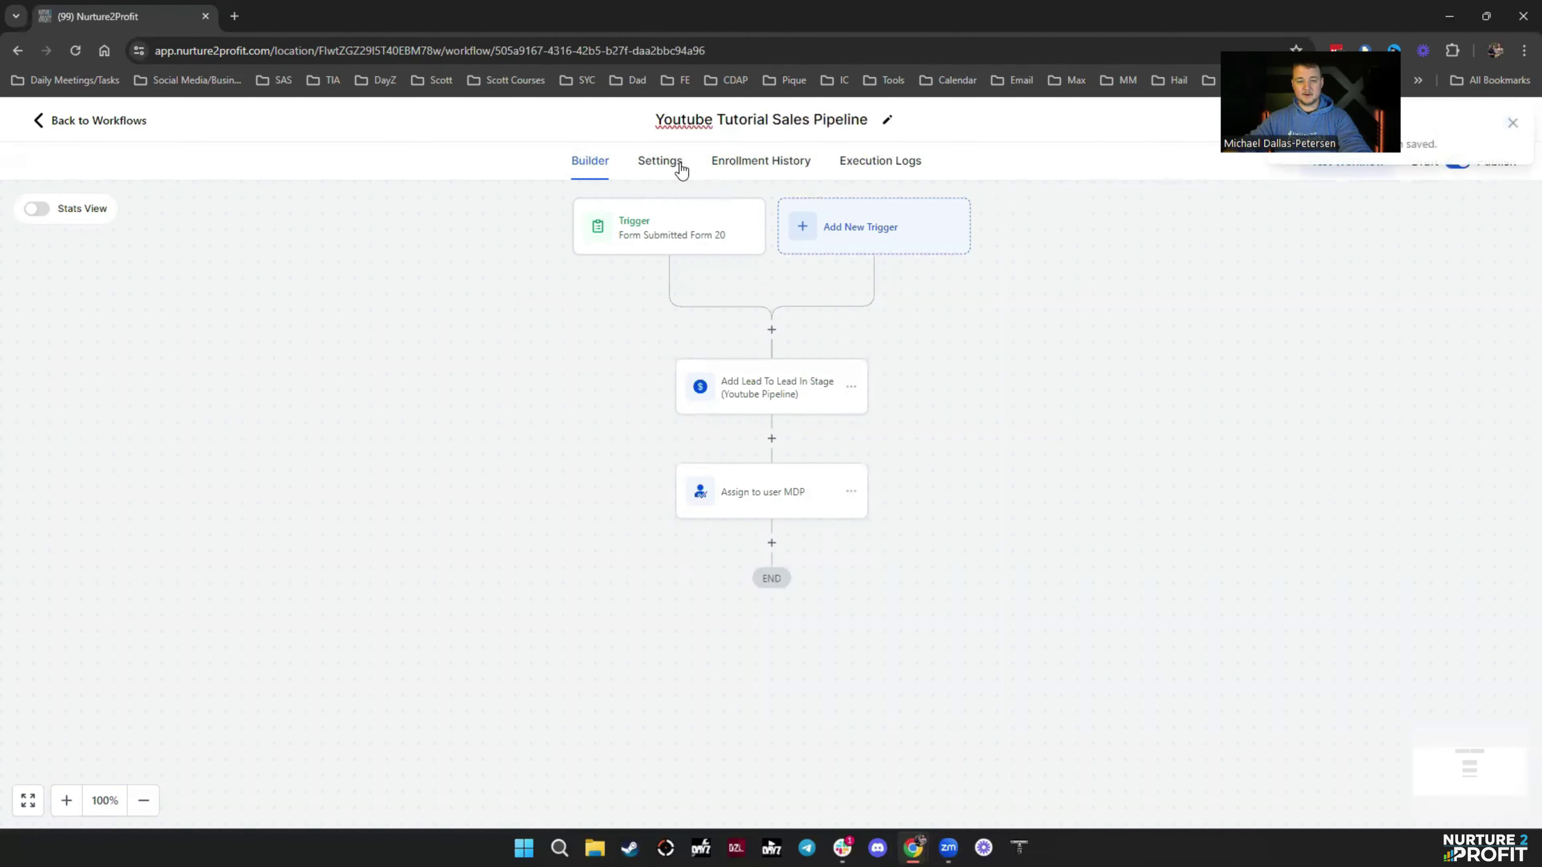
pyautogui.click(667, 161)
pyautogui.click(284, 363)
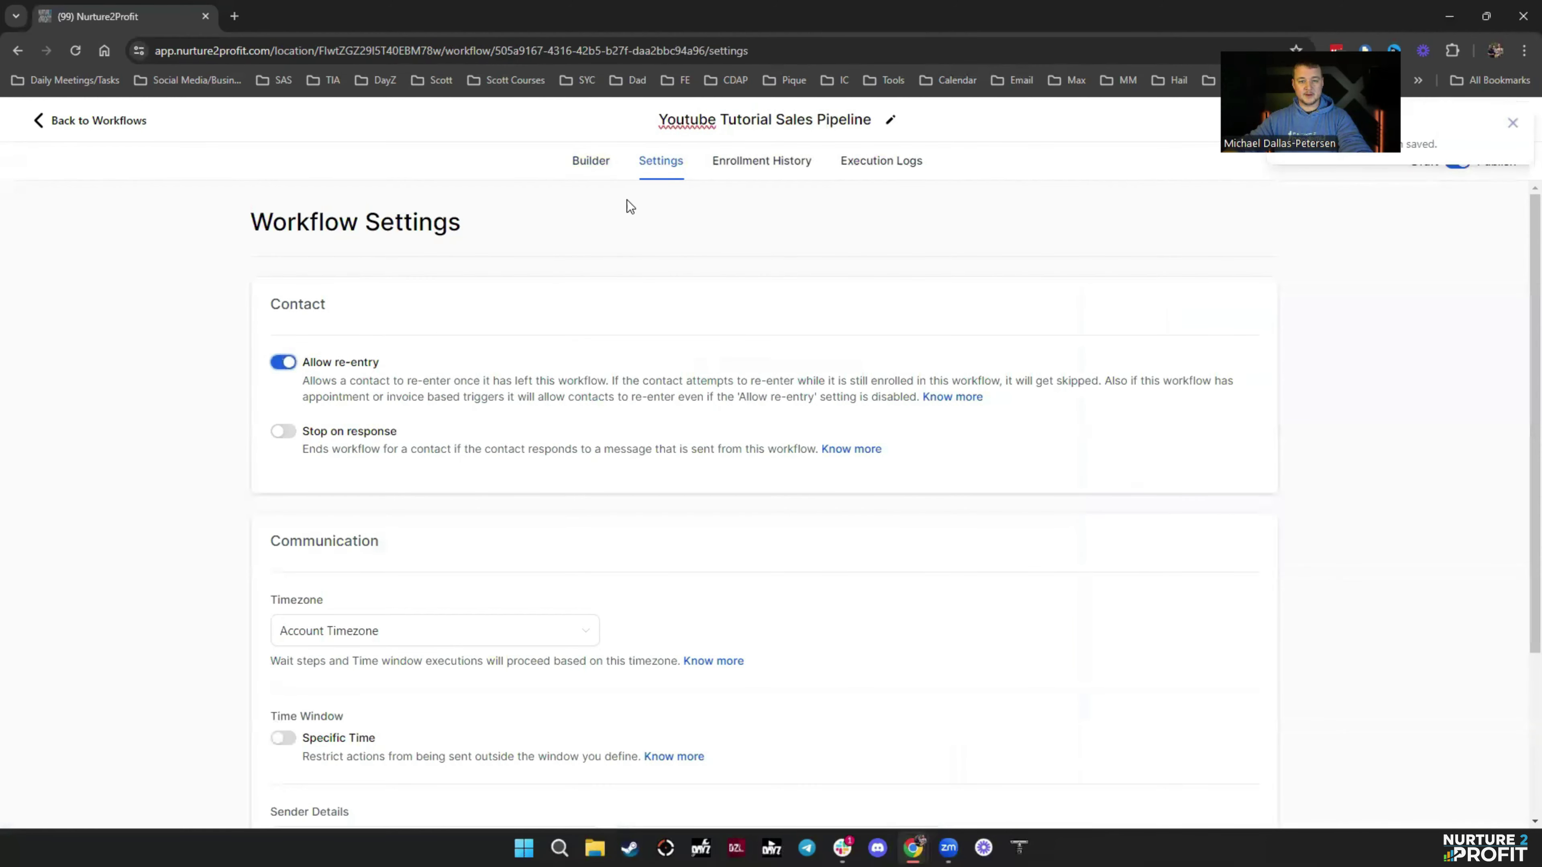
pyautogui.click(582, 174)
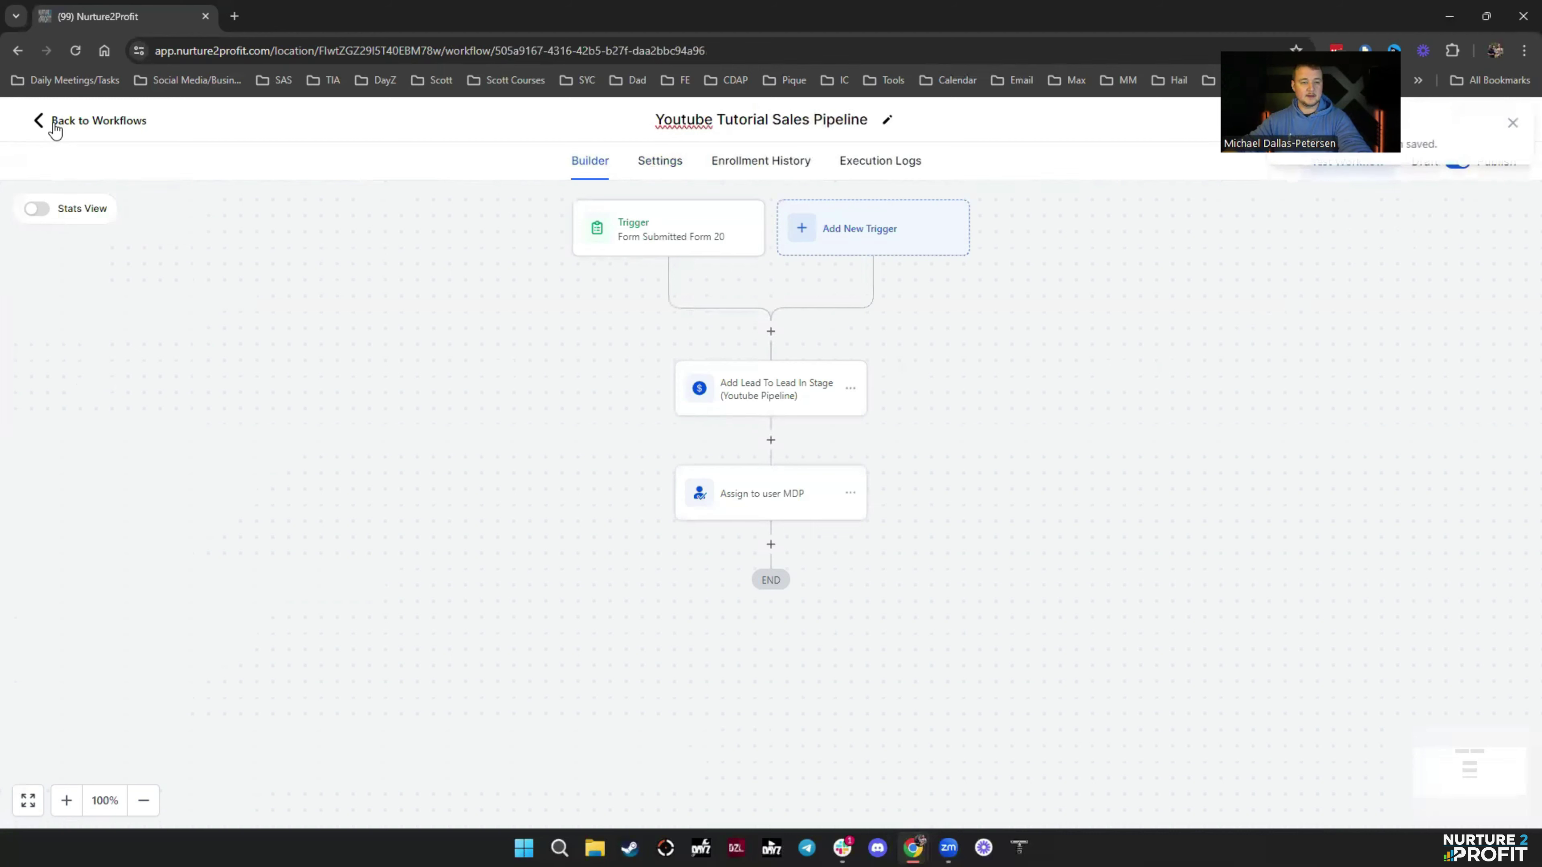
# Duplicate the workflow's browser tab and open the Forms list of the Sites area in the copy
pyautogui.rightClick(140, 19)
pyautogui.click(216, 163)
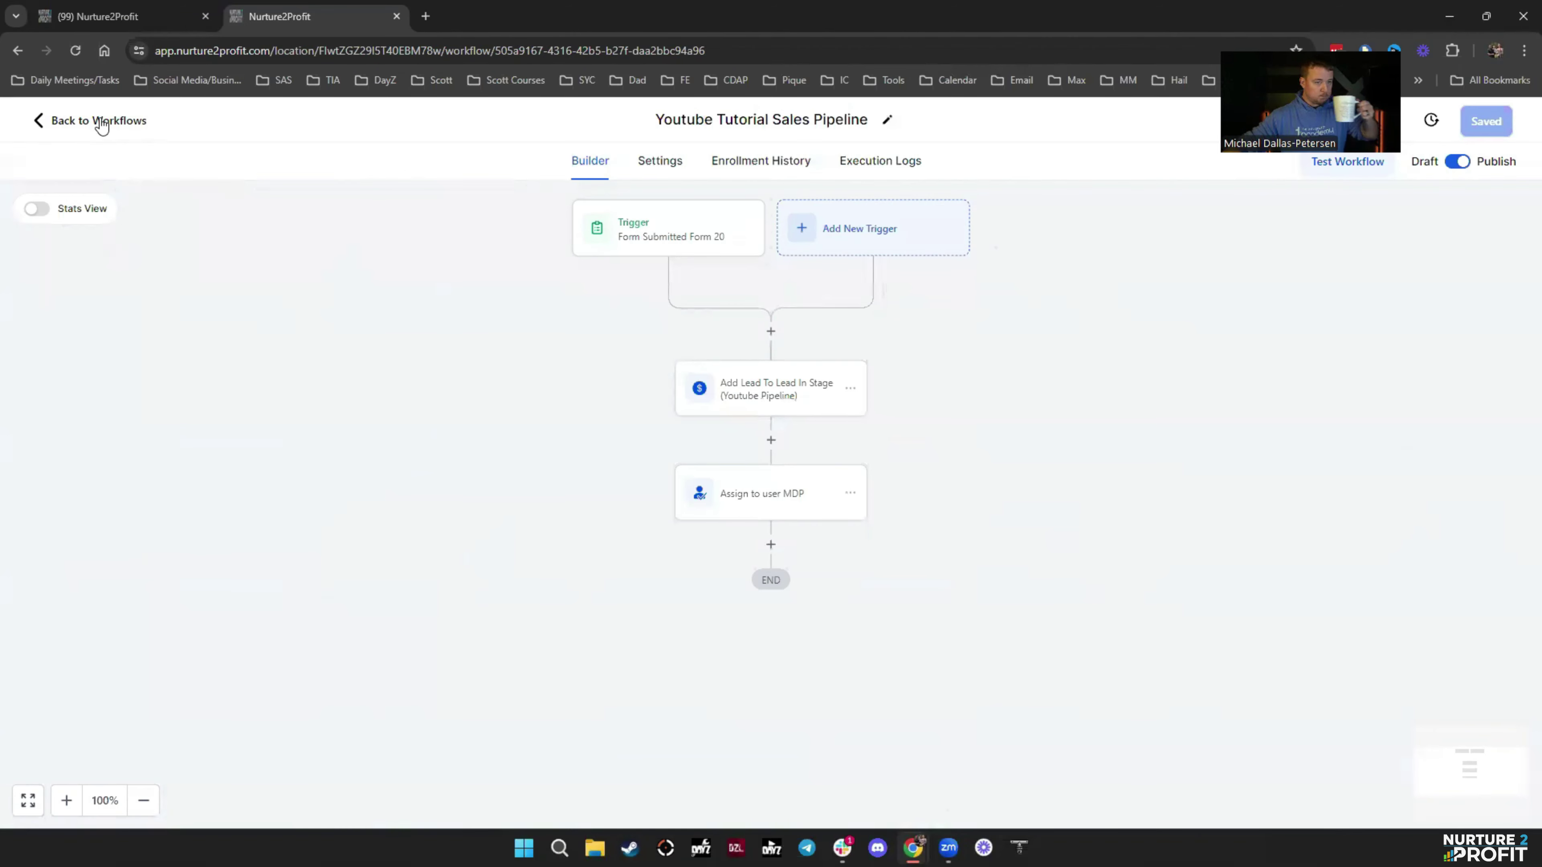
pyautogui.click(99, 122)
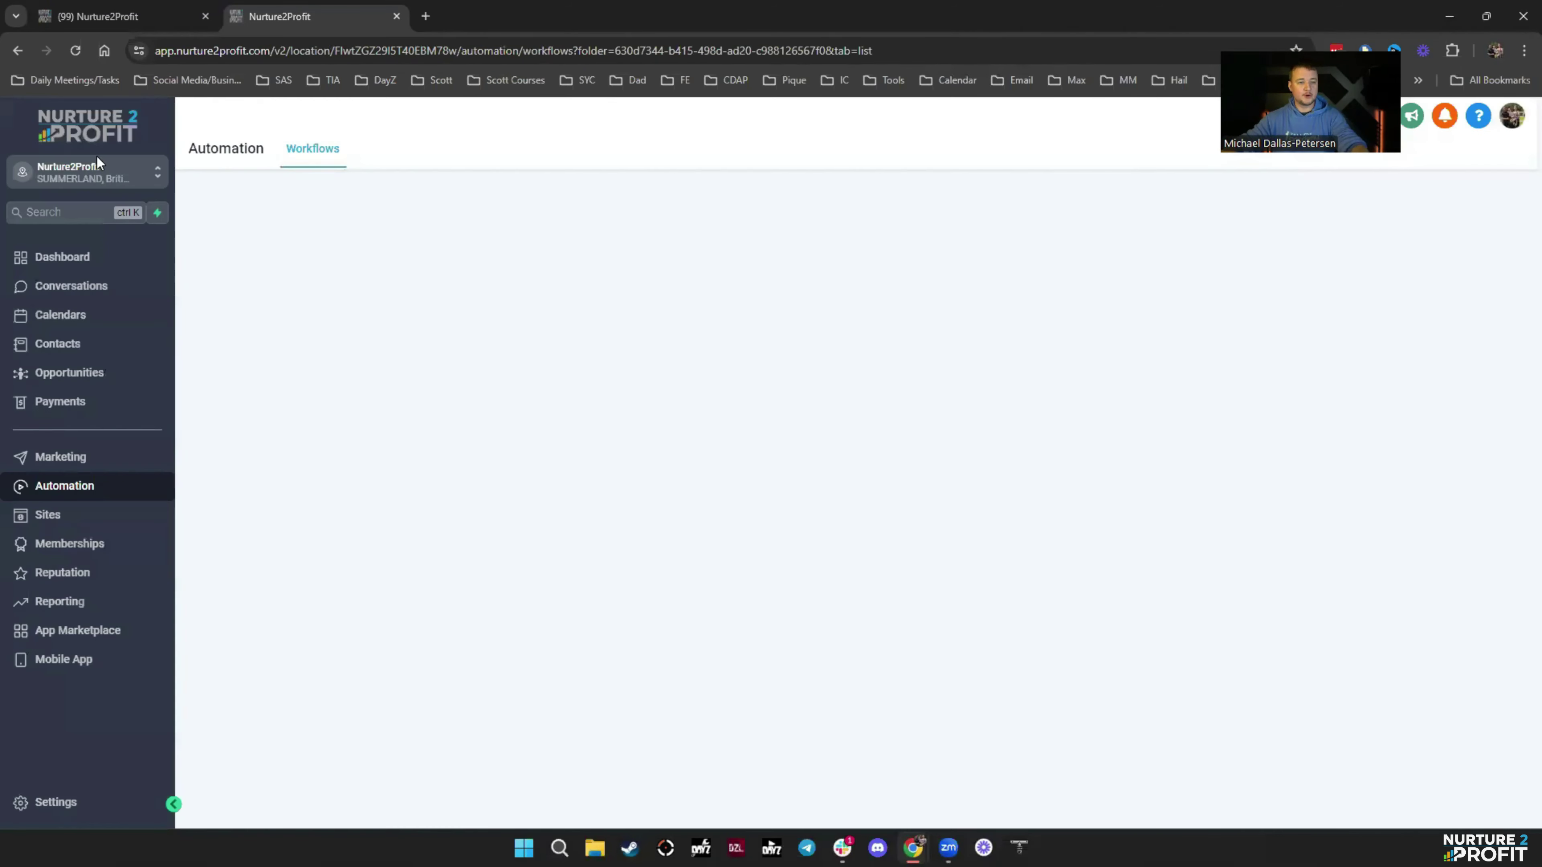
pyautogui.click(57, 516)
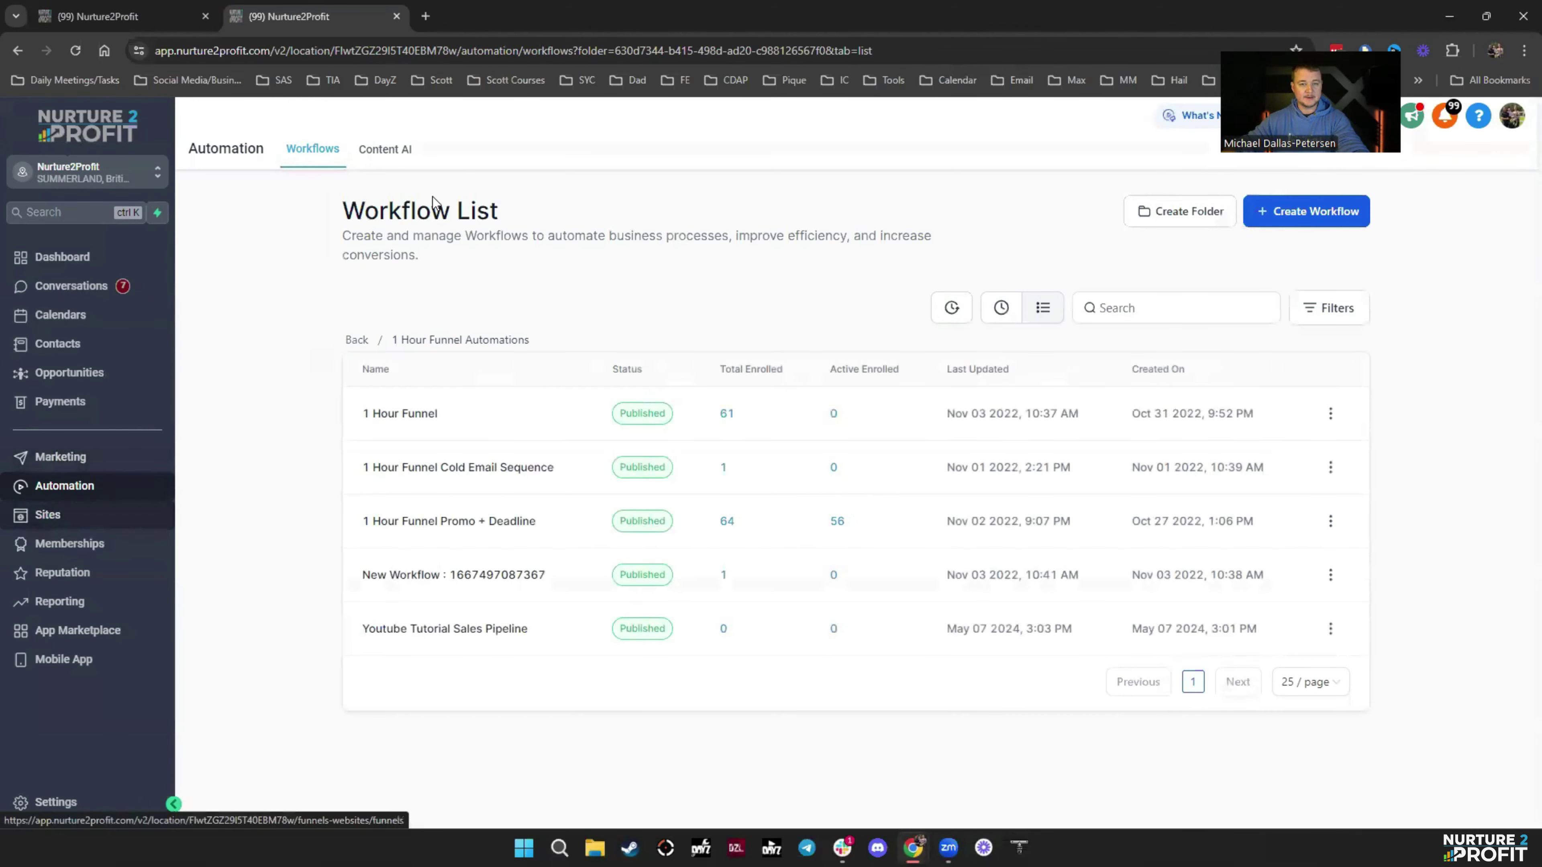
pyautogui.moveTo(670, 156)
pyautogui.click(622, 183)
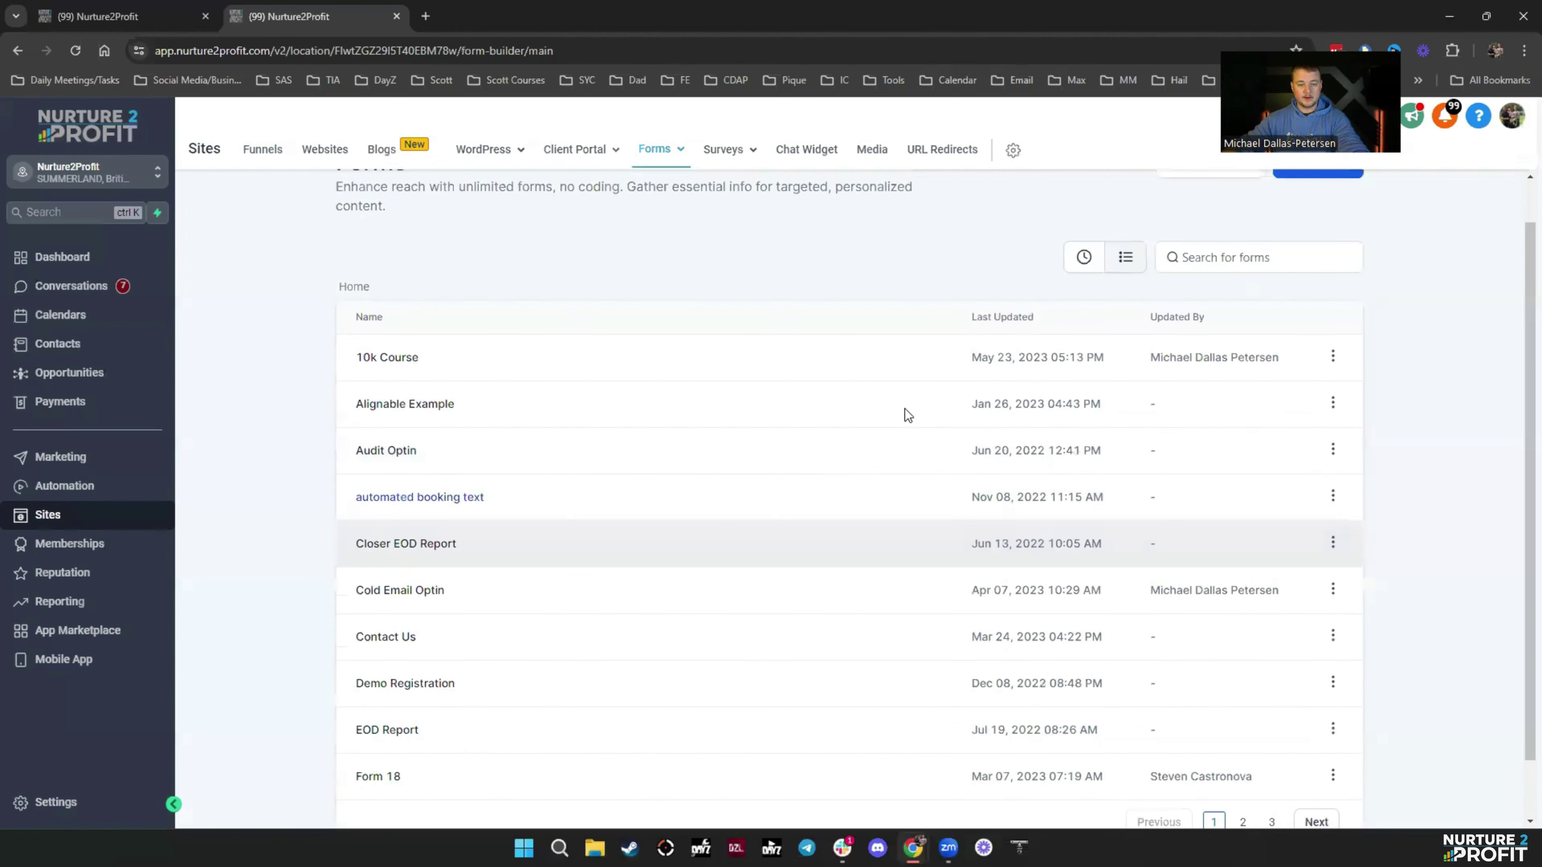
# Search the forms for "20" and open Form 20 for editing
pyautogui.click(1216, 302)
pyautogui.write('20')
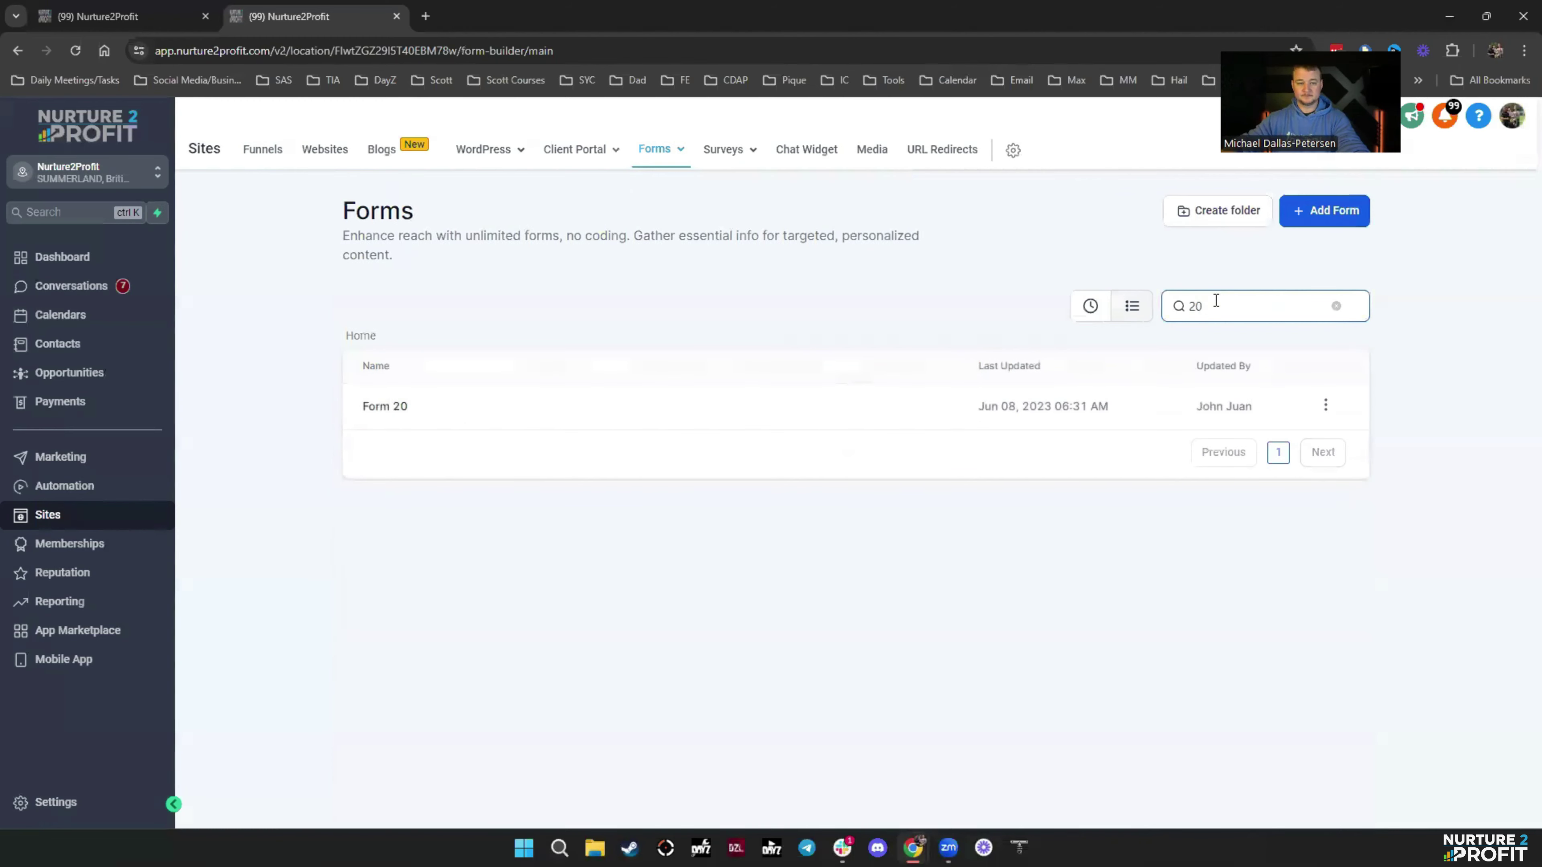
pyautogui.click(365, 406)
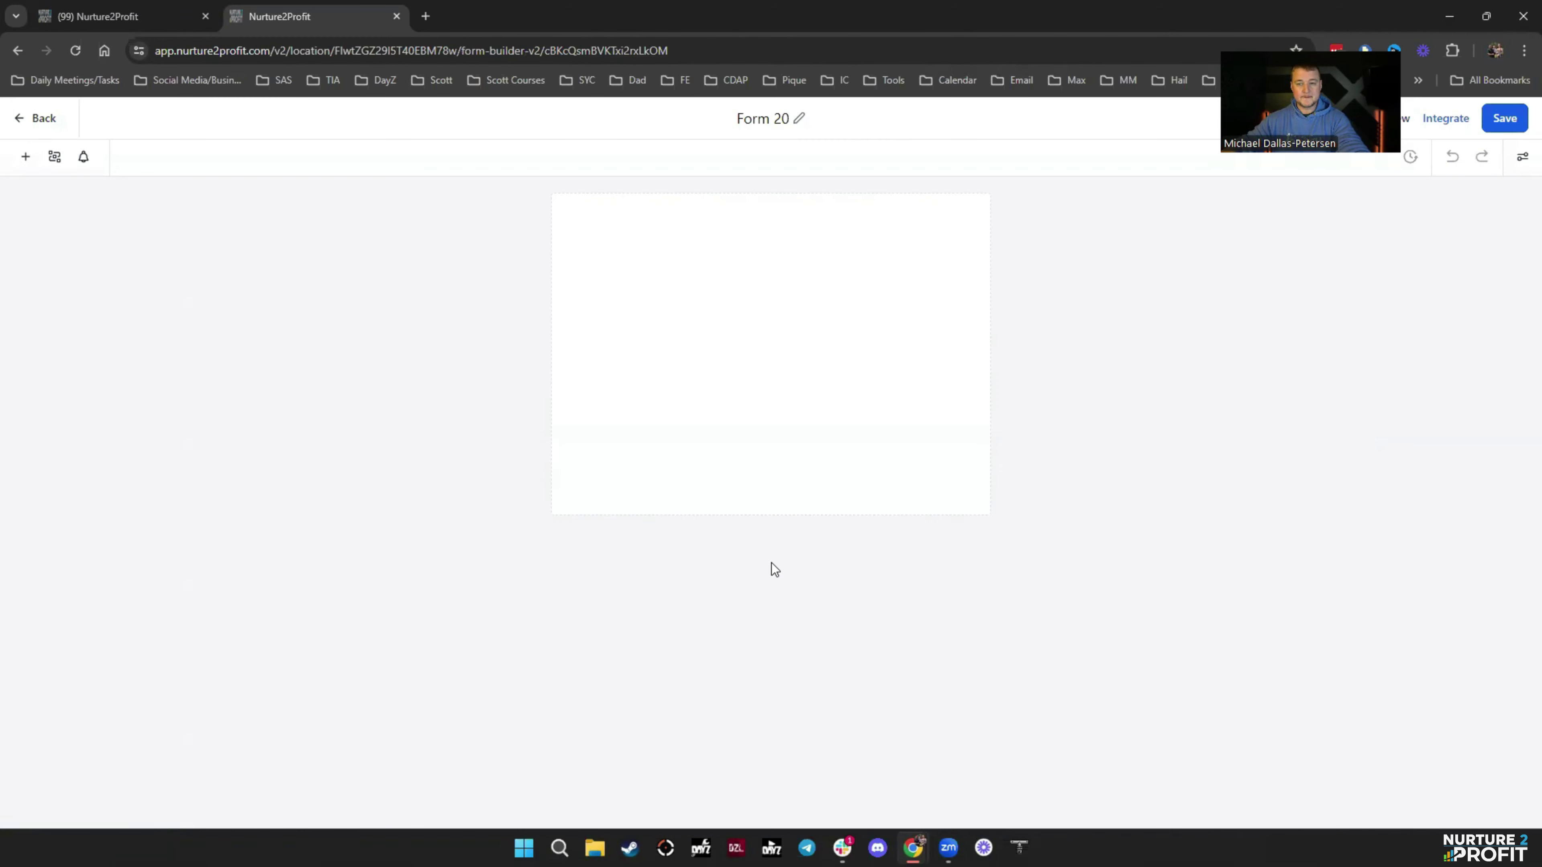
# Add Full Name, Phone and Email fields to the empty Form 20
pyautogui.click(25, 158)
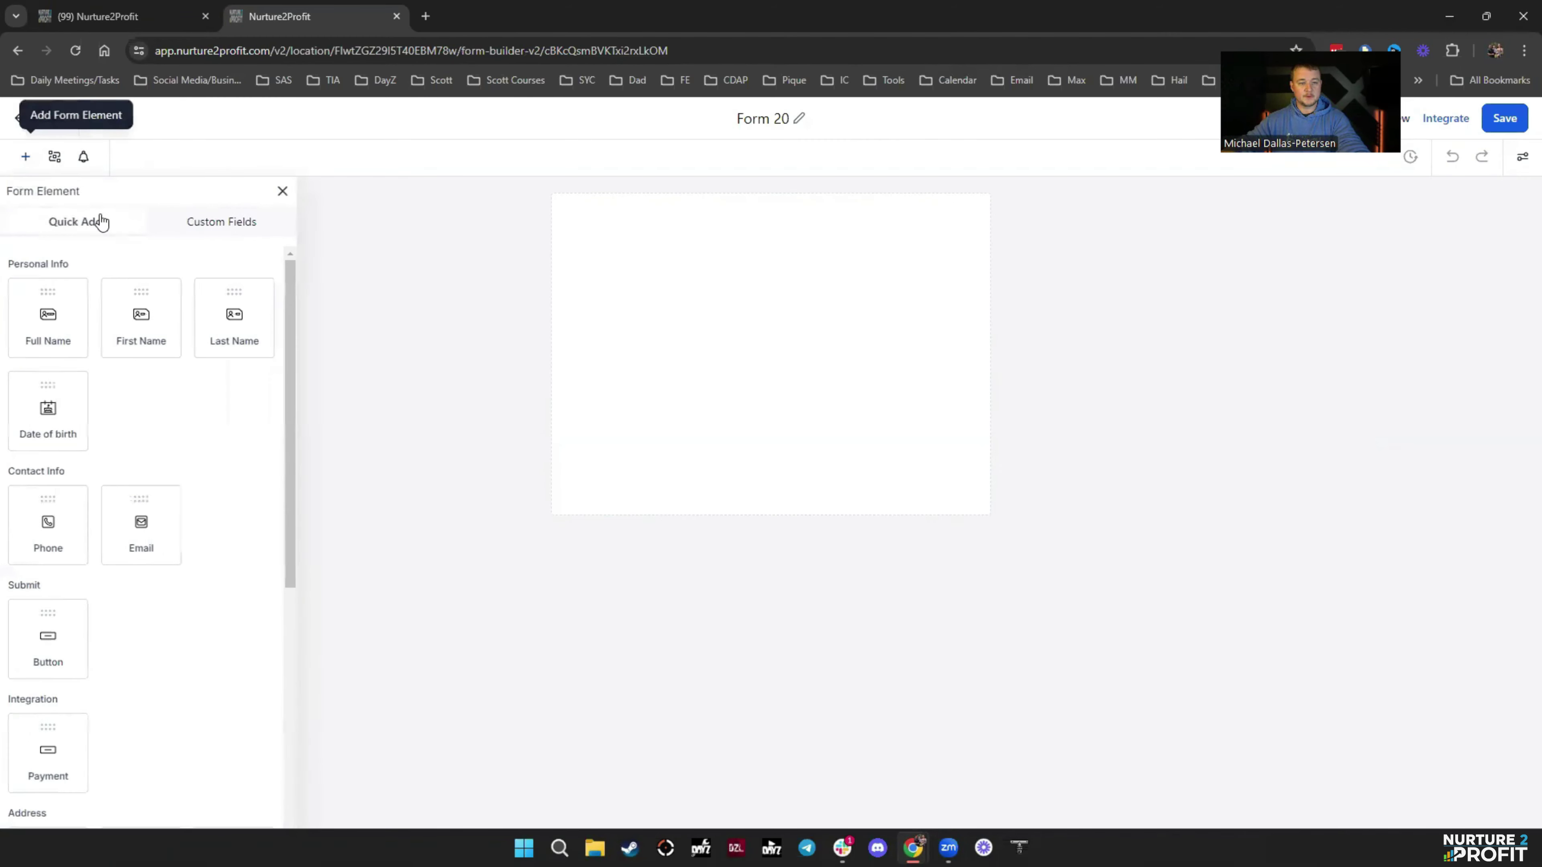
pyautogui.moveTo(44, 333); pyautogui.dragTo(747, 273)
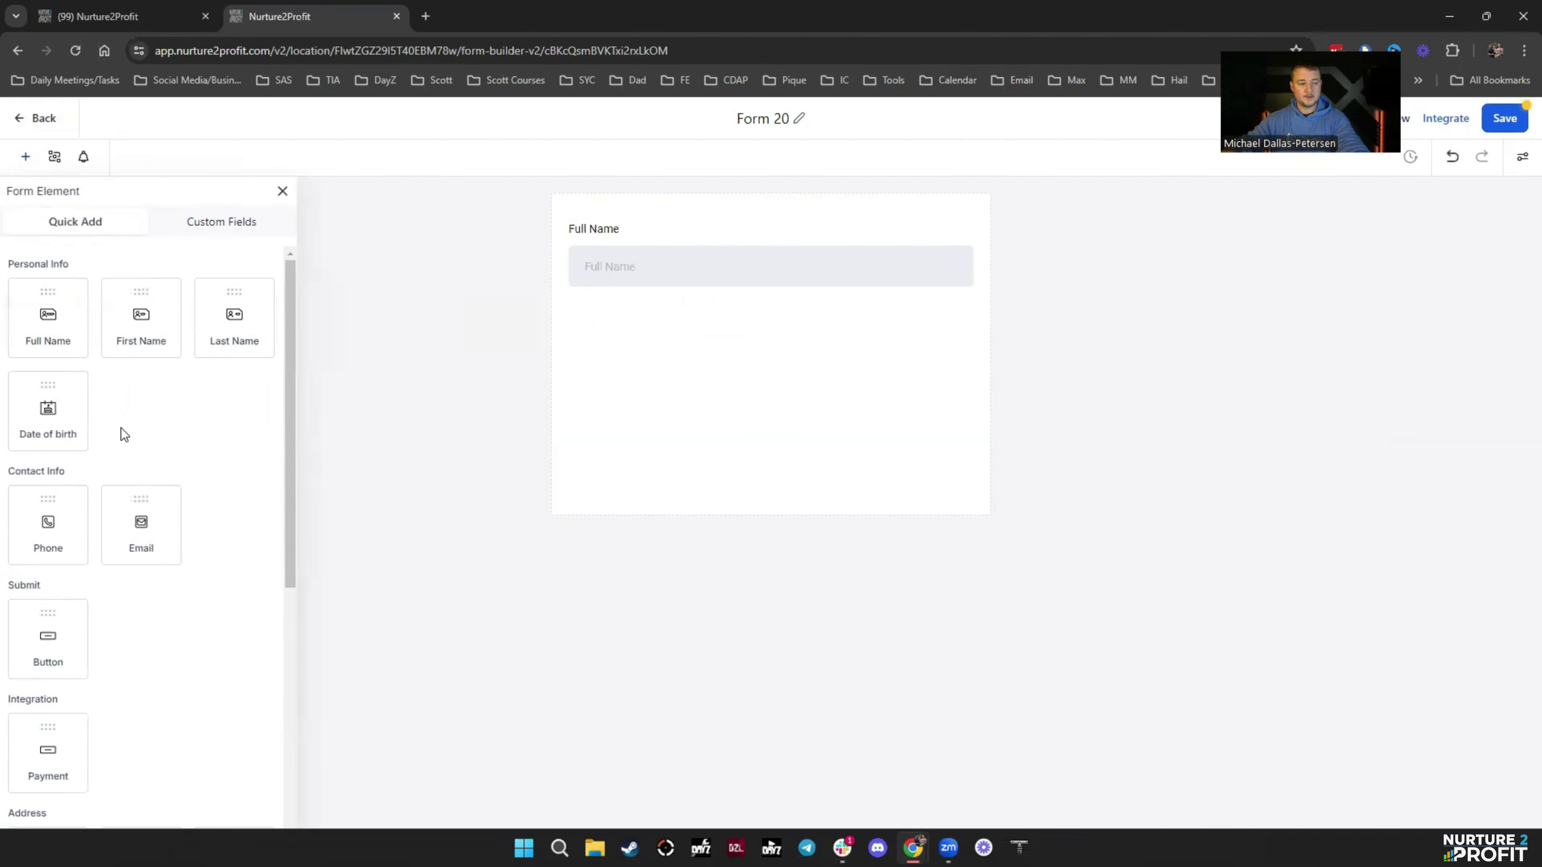
pyautogui.moveTo(83, 527); pyautogui.dragTo(723, 389)
pyautogui.moveTo(183, 549); pyautogui.dragTo(641, 493)
# Add the contact custom field "Is your clinic currently offering implants?" above the terms checkbox and save the form
pyautogui.scroll(-8, 168, 601)
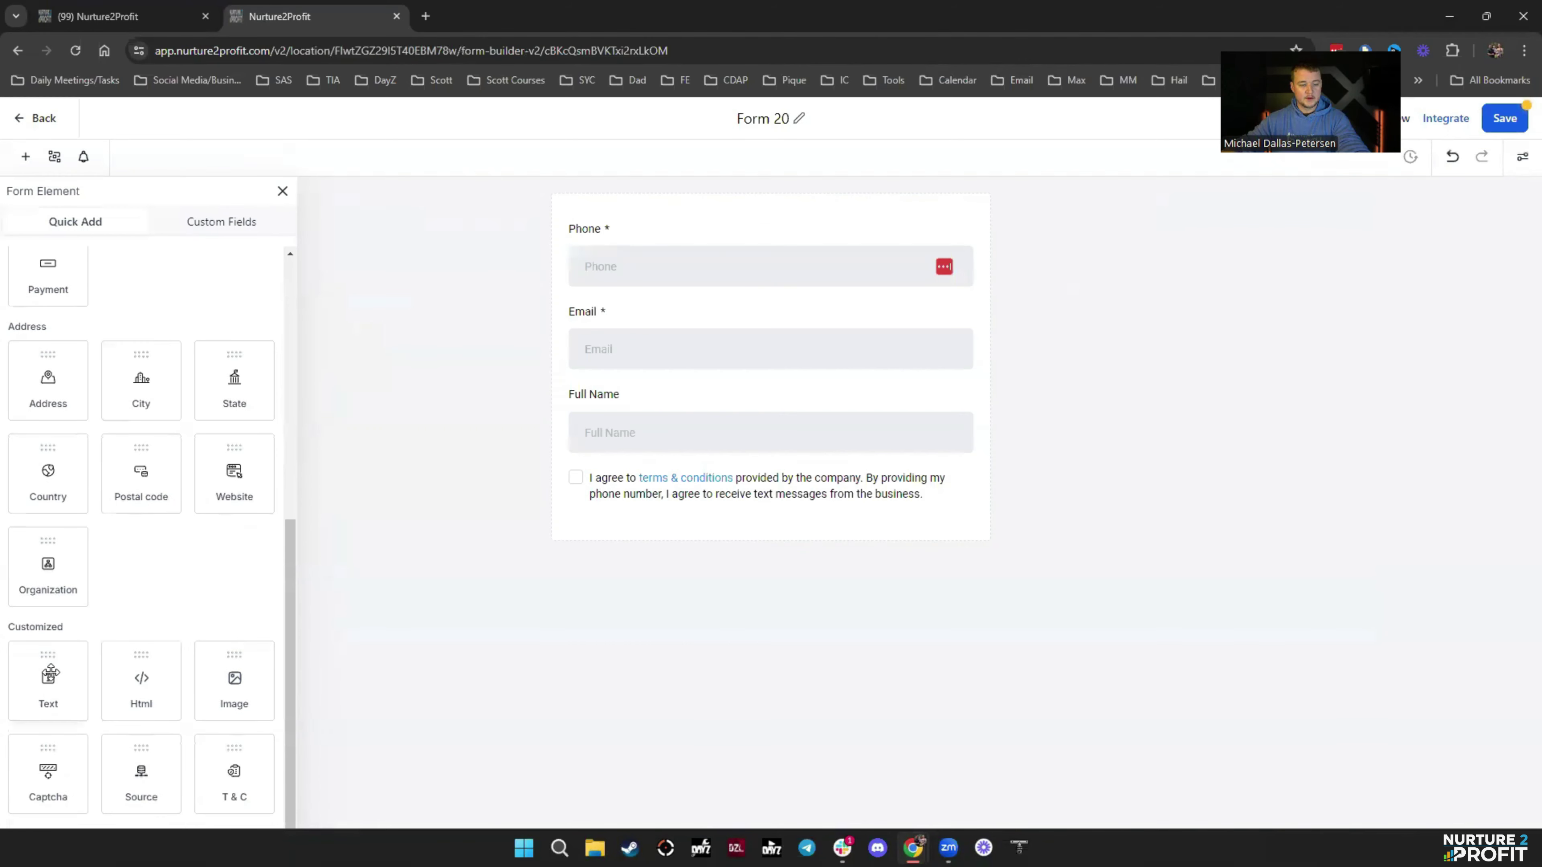
pyautogui.scroll(8, 167, 583)
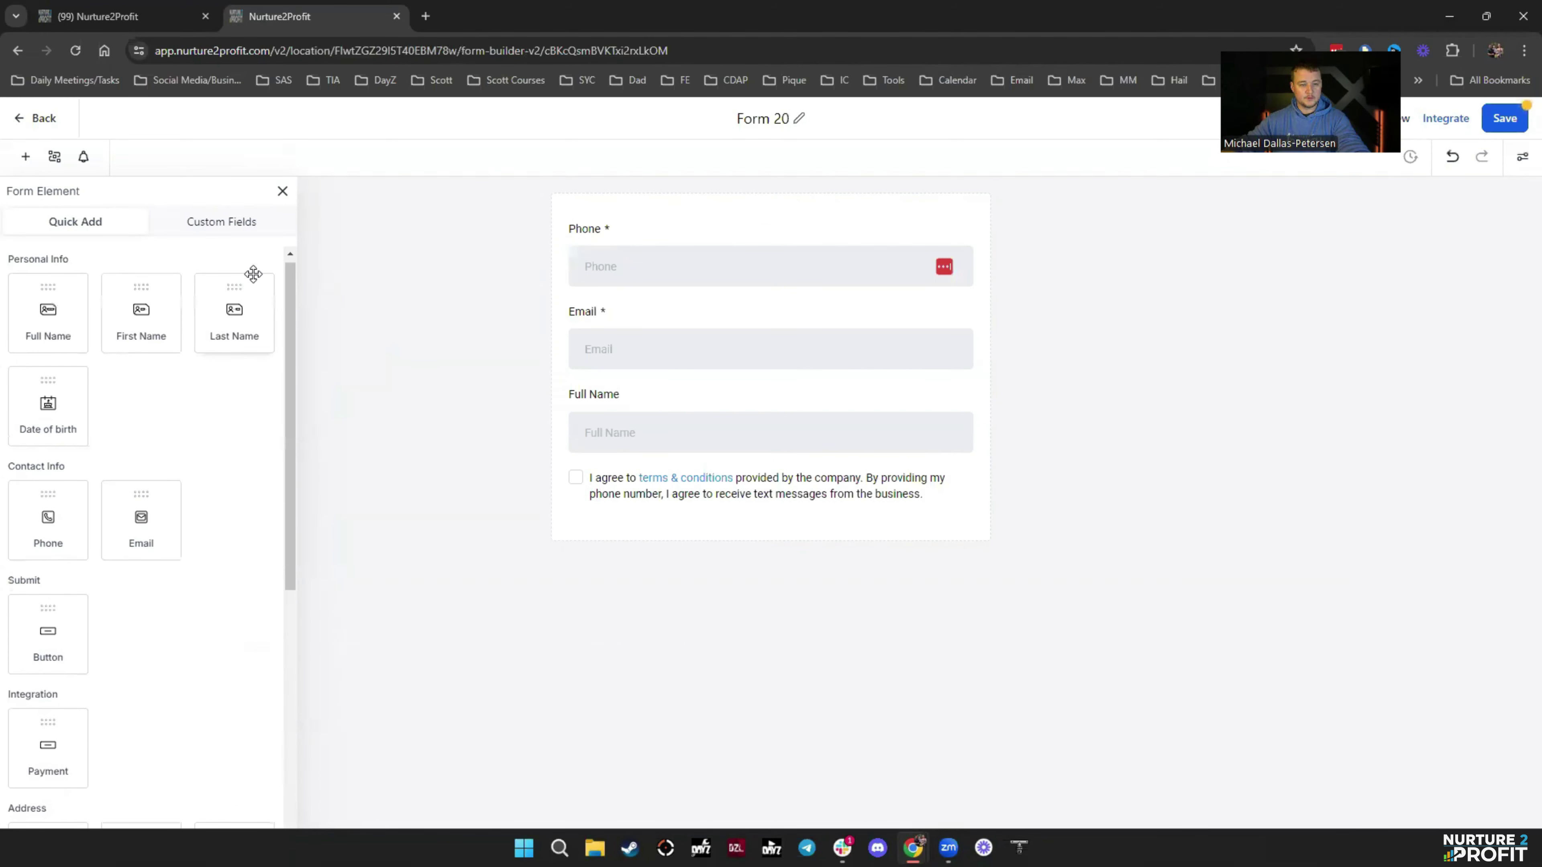
pyautogui.click(240, 229)
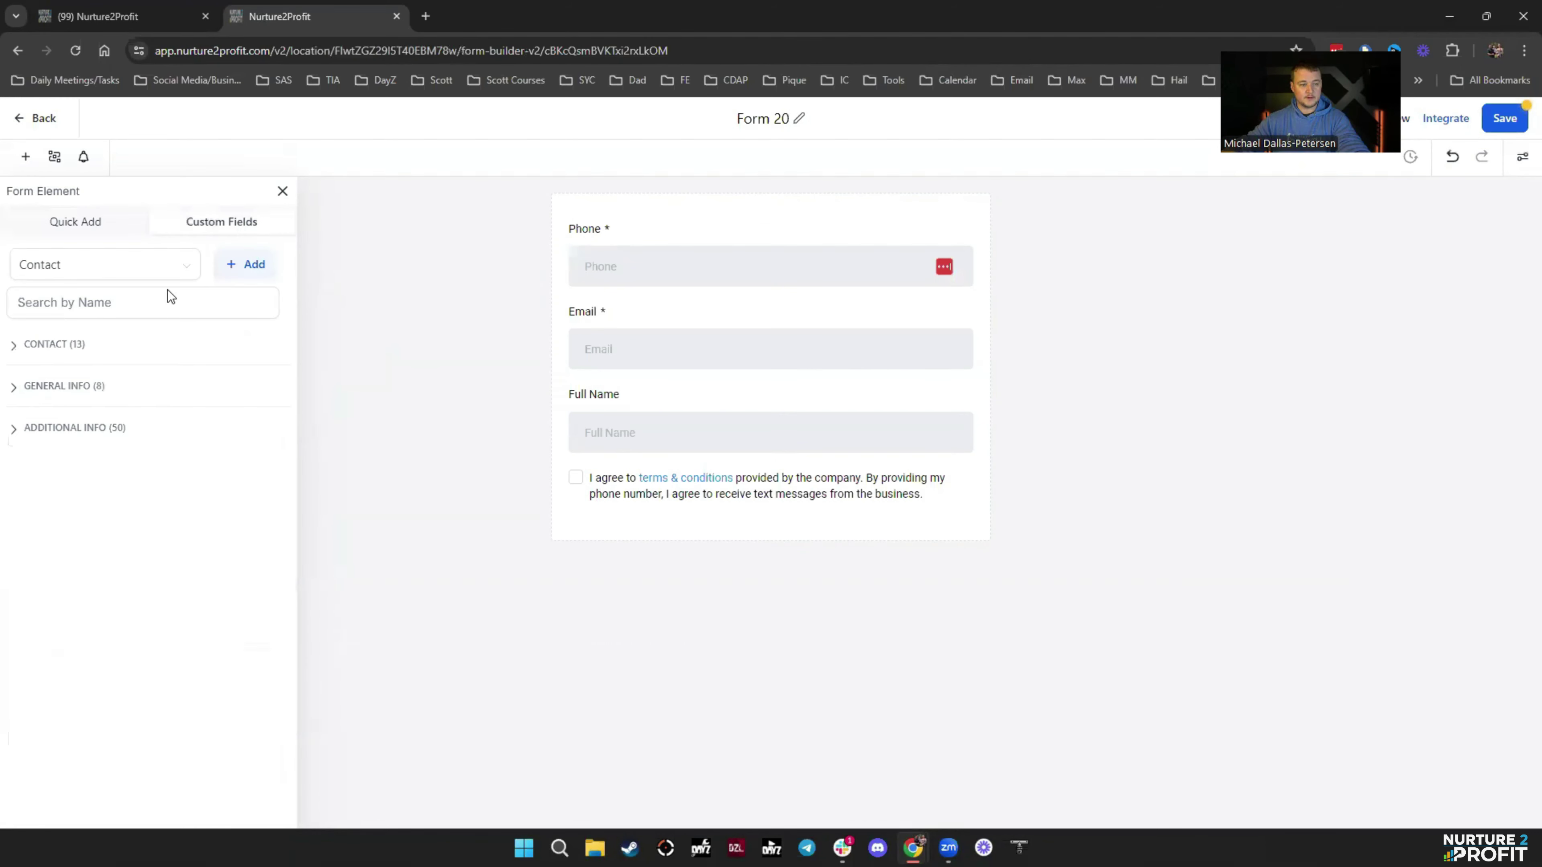
pyautogui.click(17, 351)
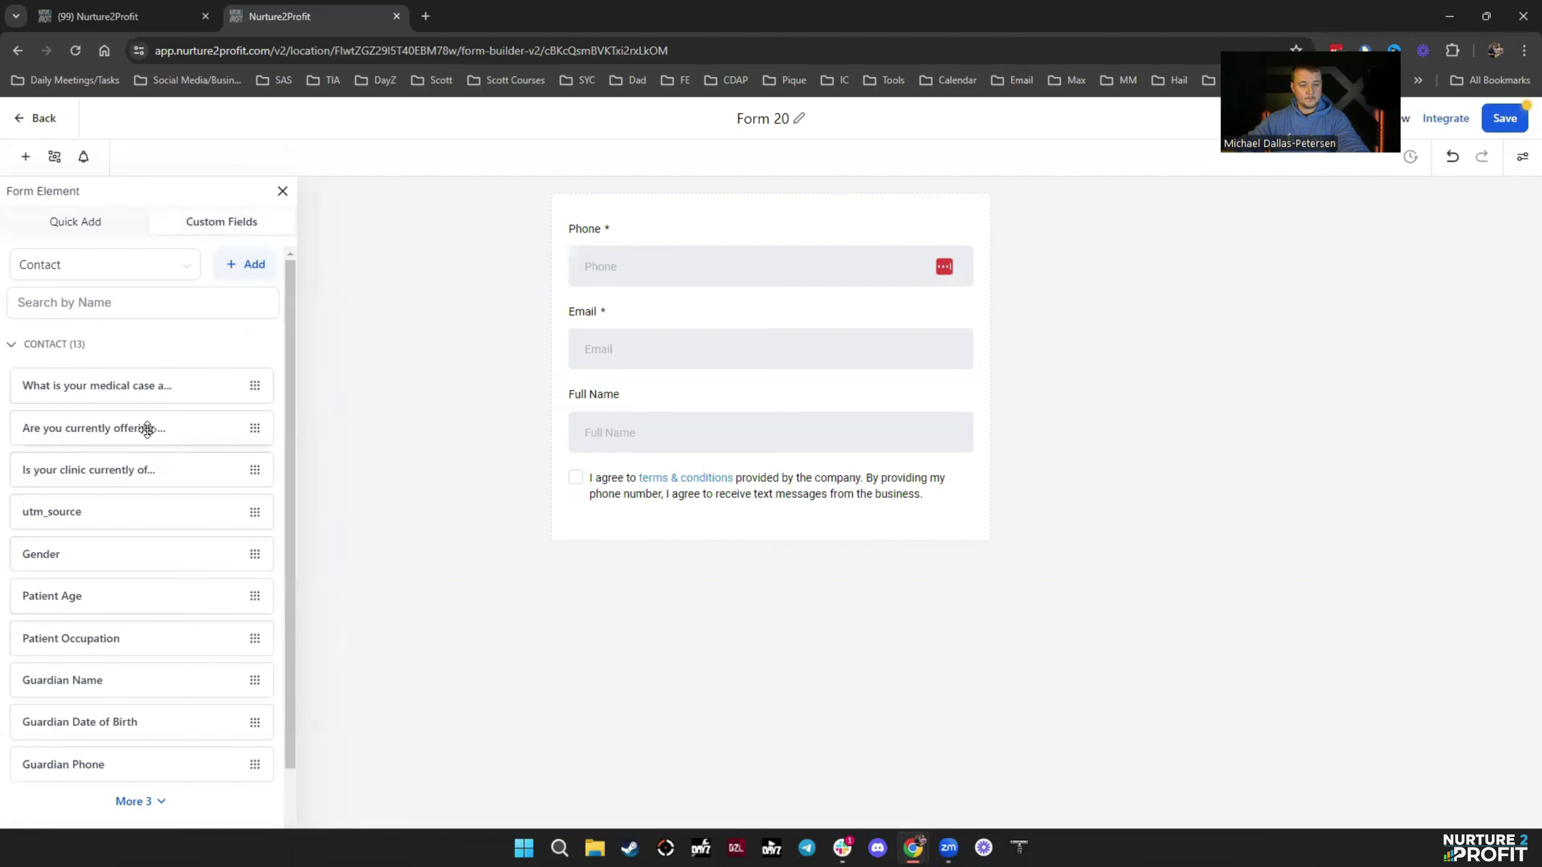
pyautogui.scroll(-1, 140, 523)
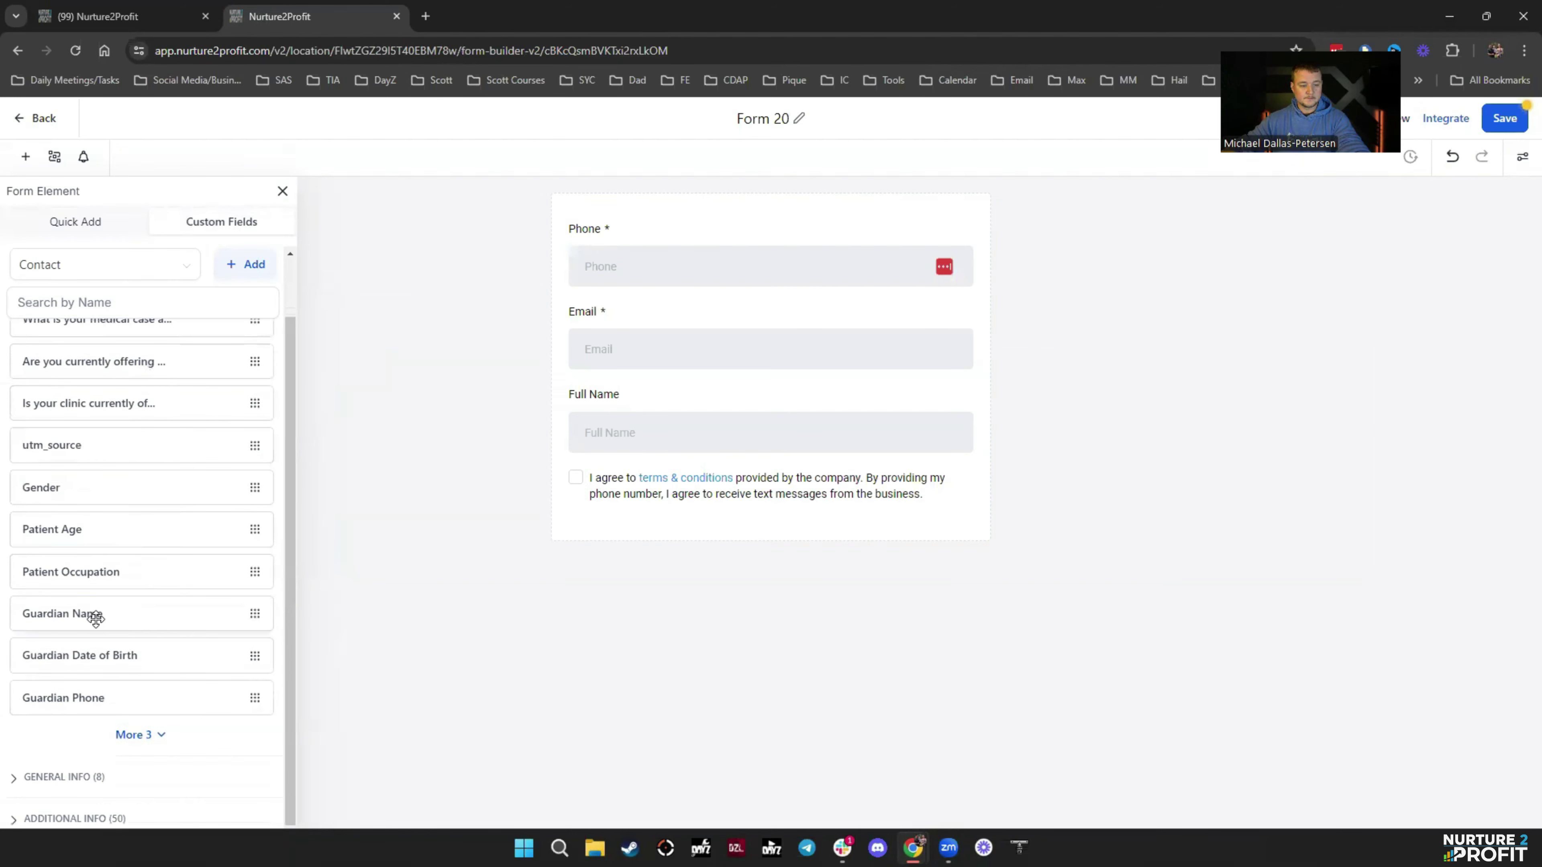
pyautogui.moveTo(103, 417); pyautogui.dragTo(708, 571)
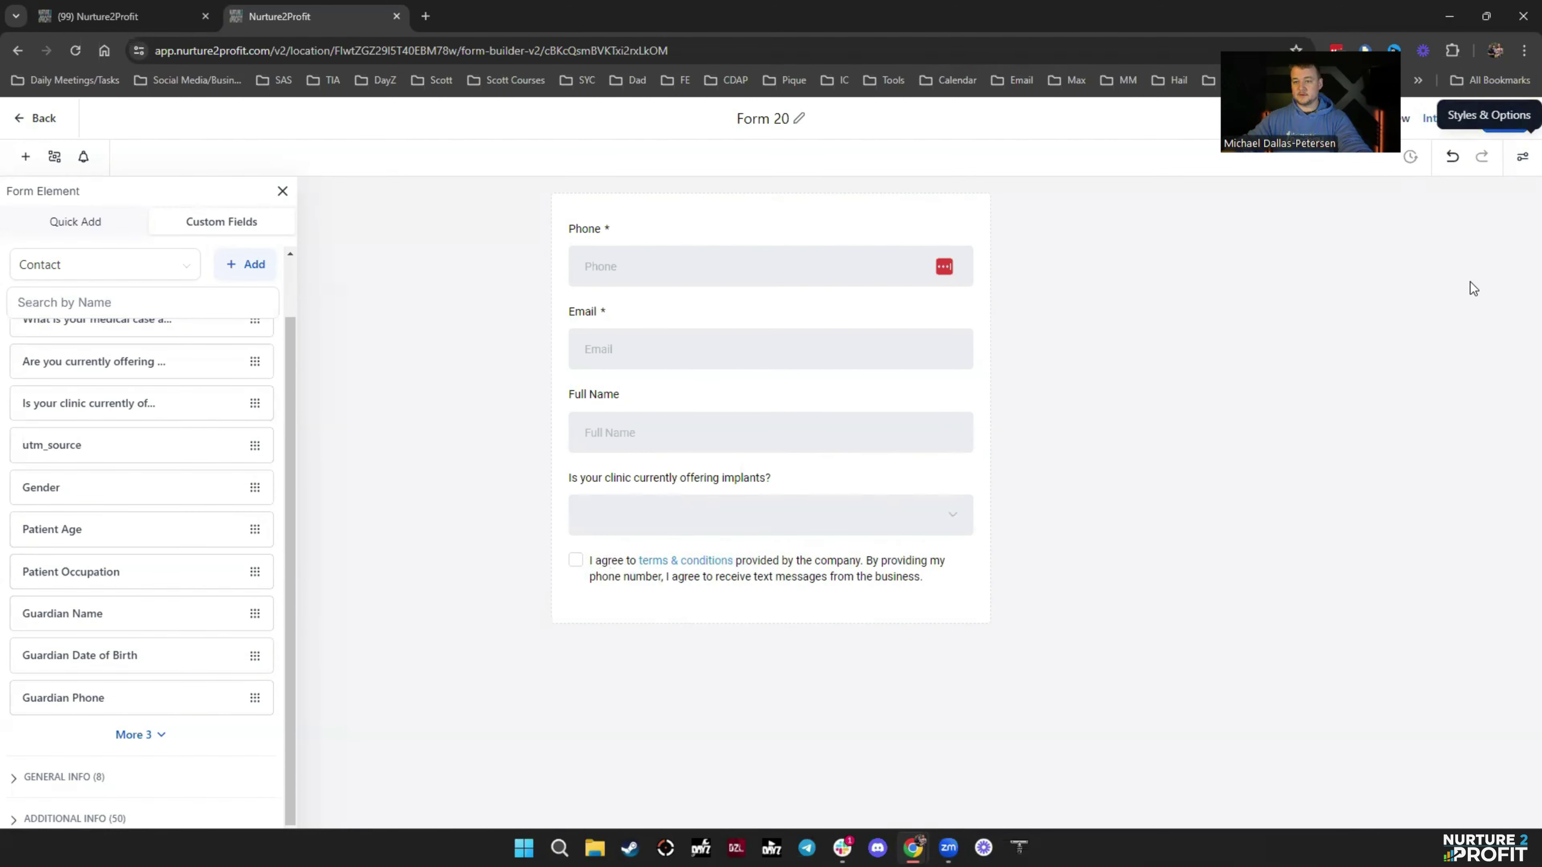
pyautogui.click(1503, 118)
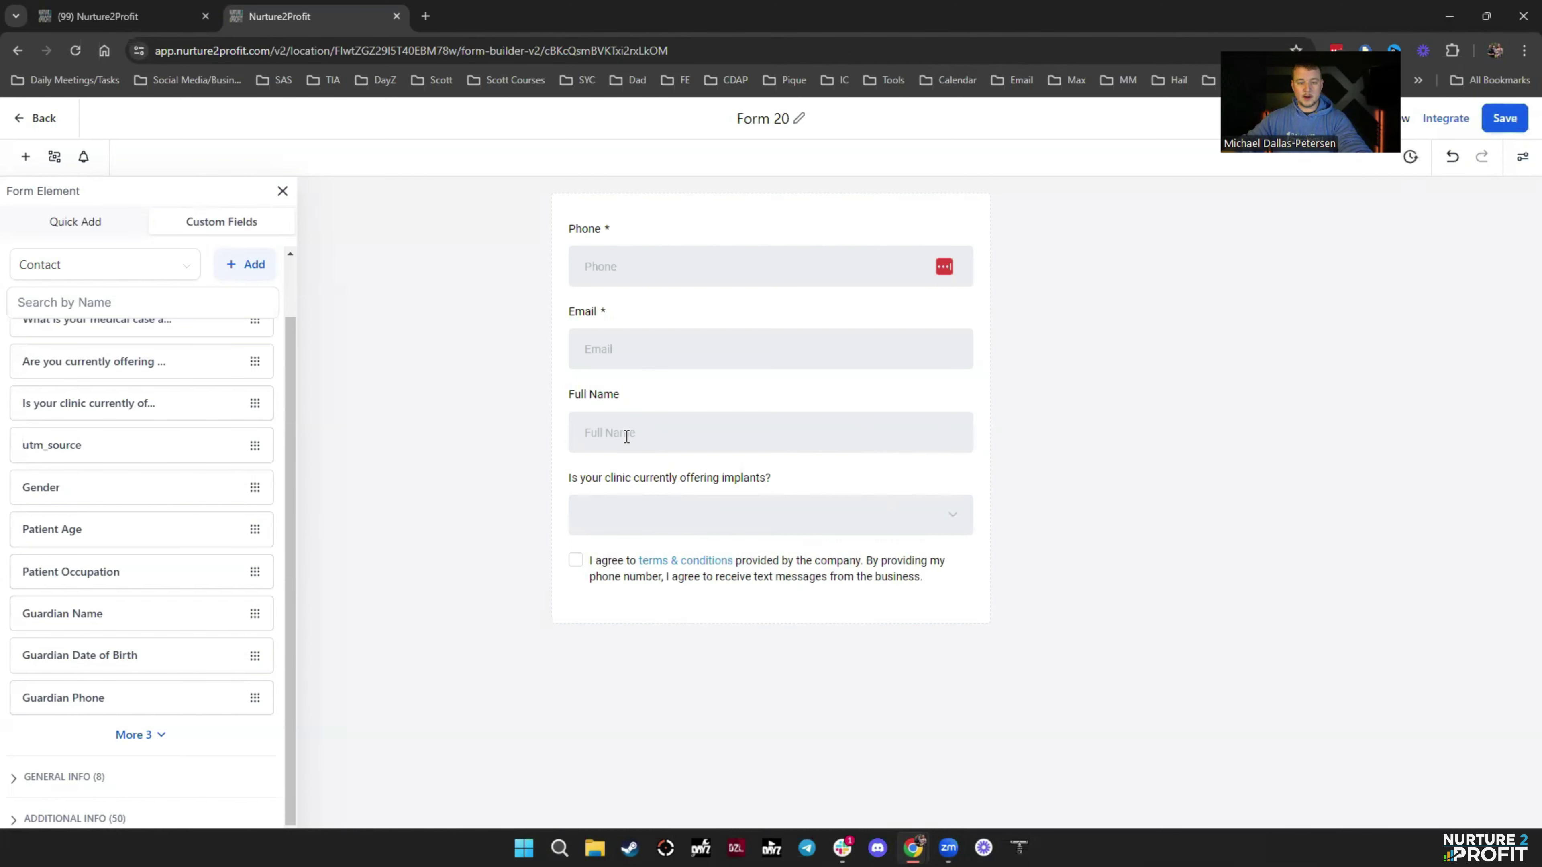
# Reorder the form fields to Full Name, Email, Phone, make Full Name required, and save the form
pyautogui.moveTo(624, 432); pyautogui.dragTo(664, 255)
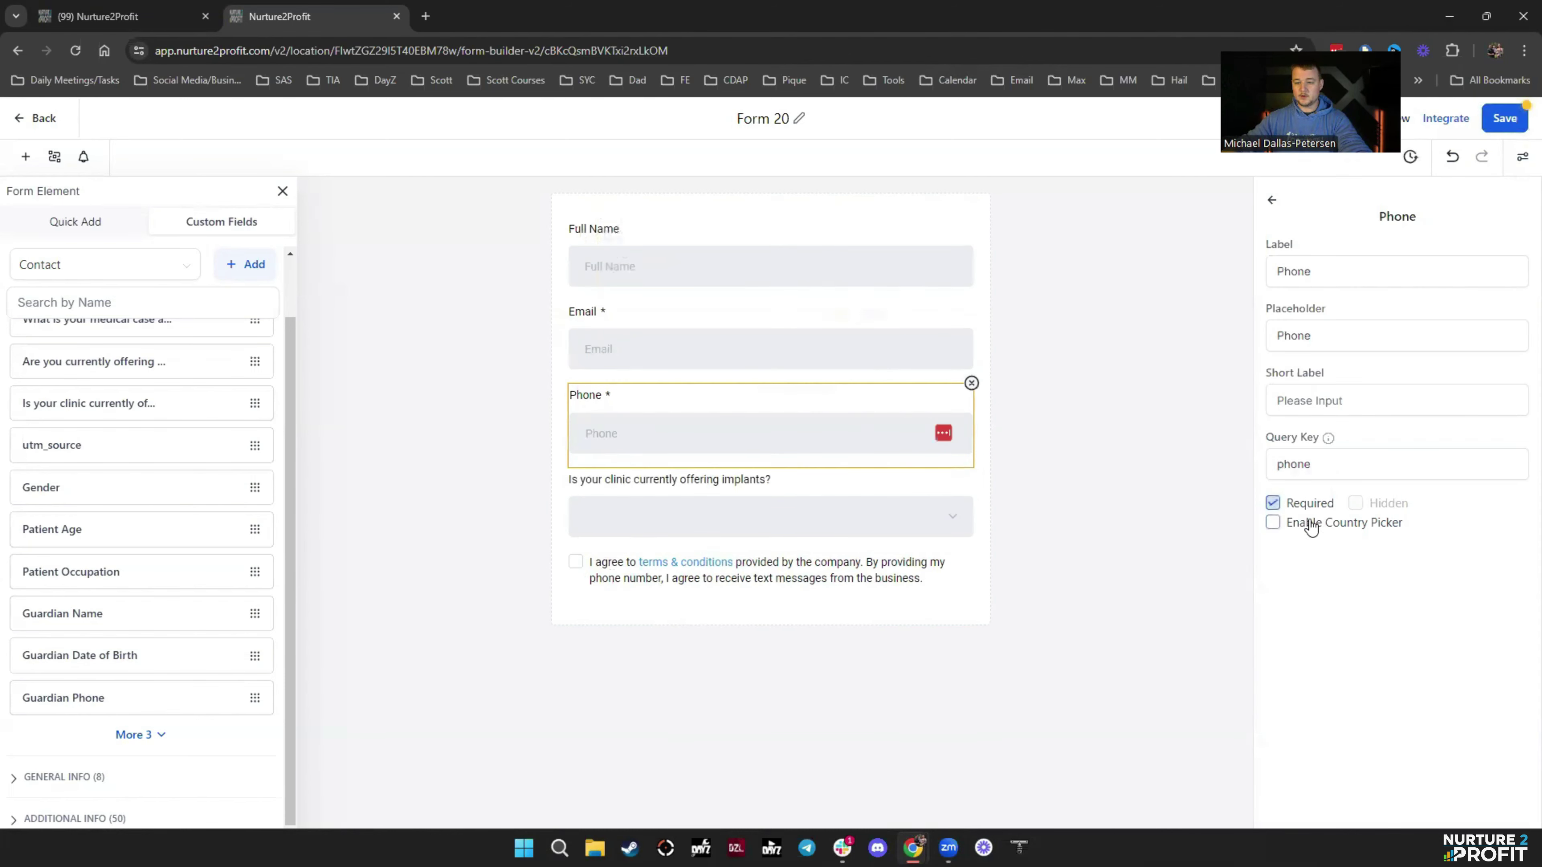
pyautogui.click(605, 250)
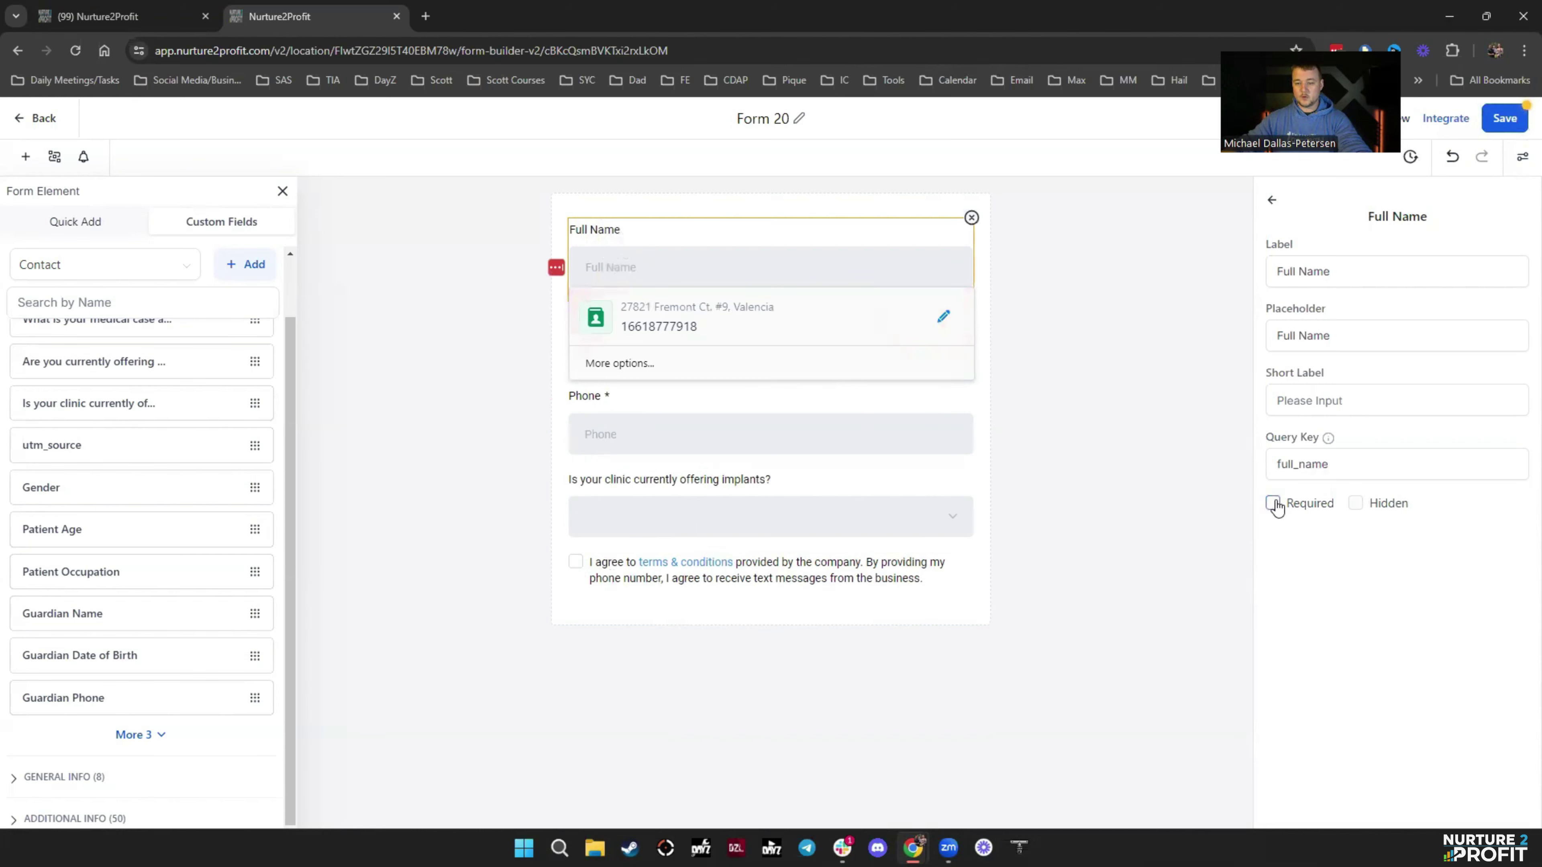
pyautogui.click(1273, 503)
pyautogui.click(1503, 122)
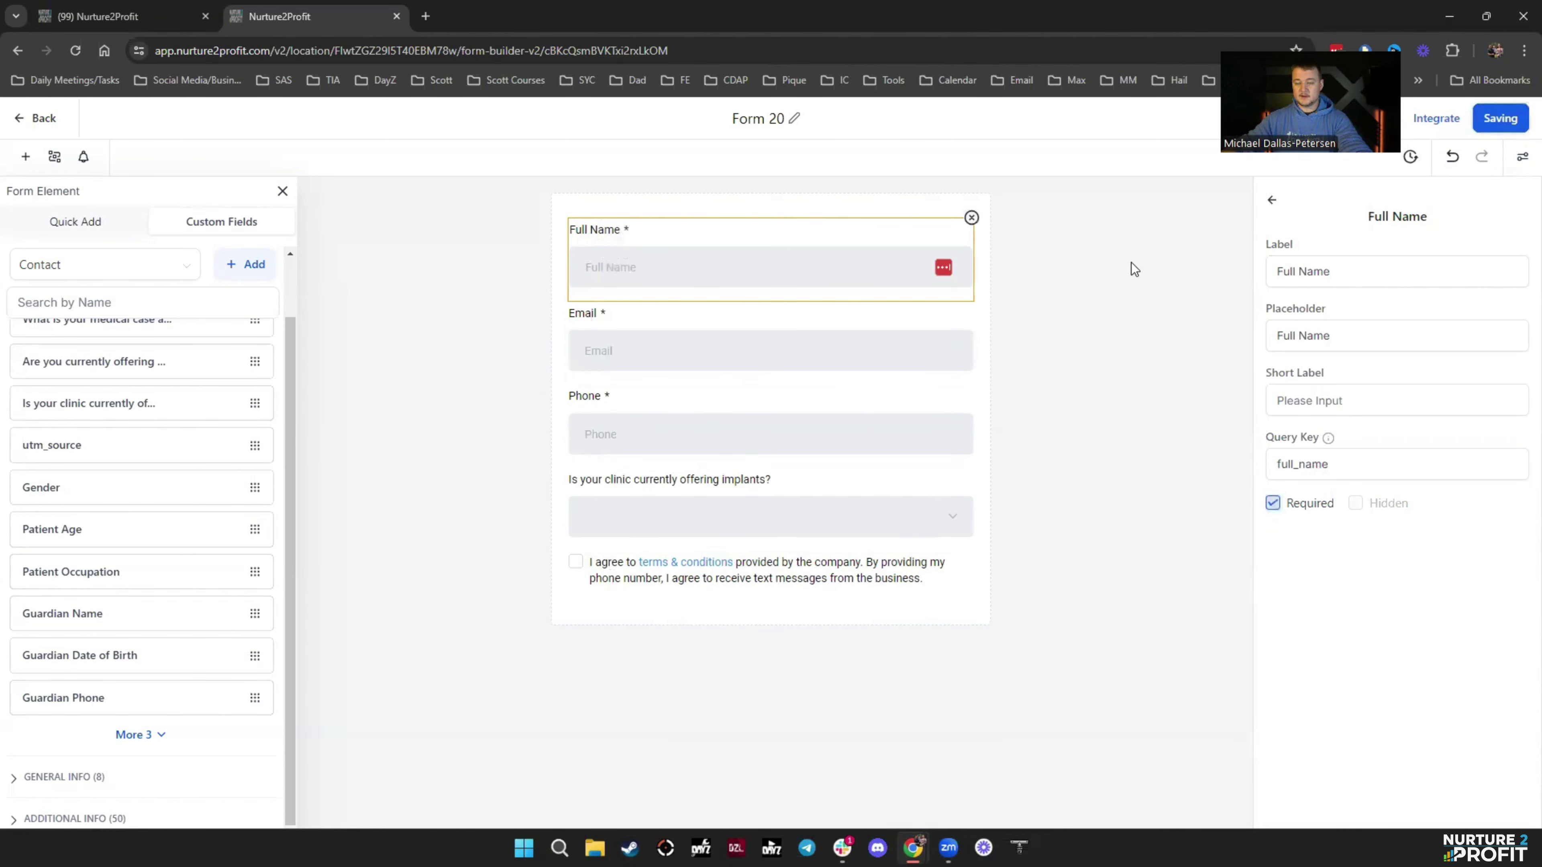
# Open Form 20's public link, autofill the contact's name, email and phone, answer the implants question, and submit the form
pyautogui.click(1439, 122)
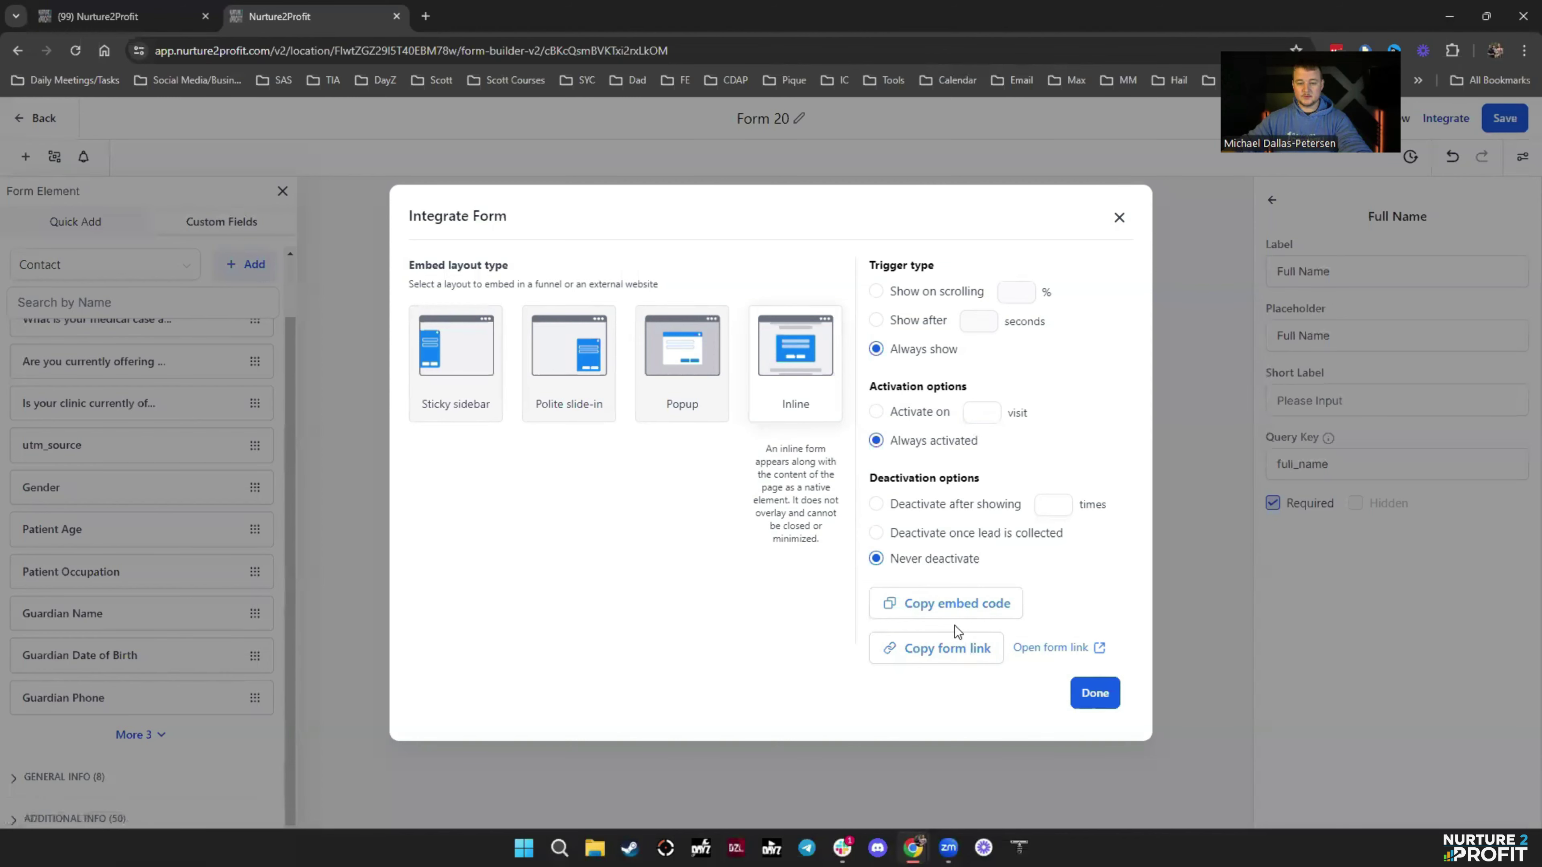
pyautogui.click(1035, 650)
pyautogui.click(664, 213)
pyautogui.click(712, 263)
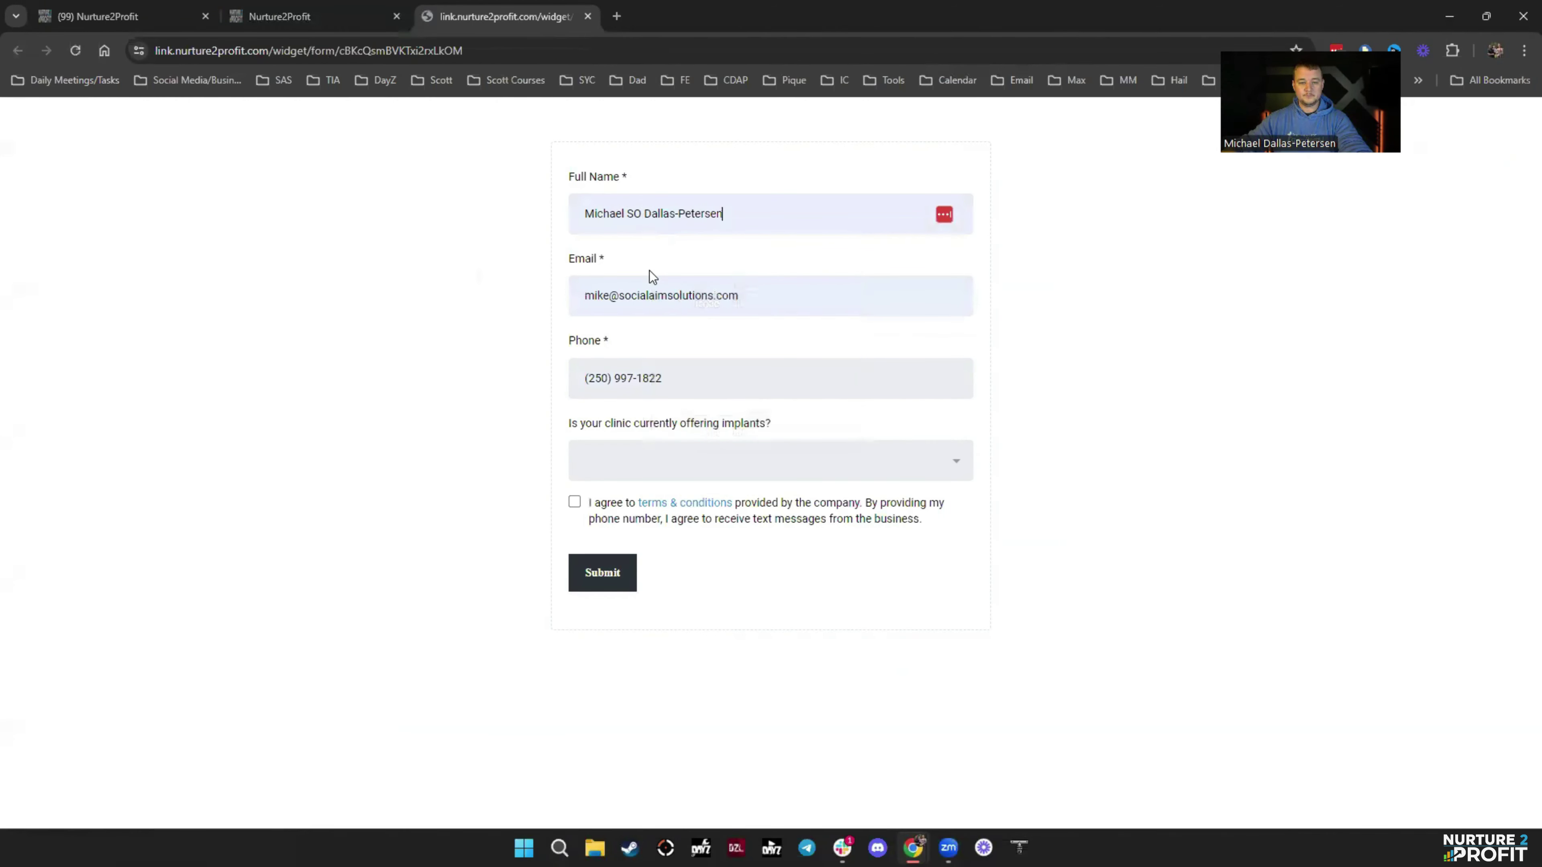
pyautogui.click(631, 462)
pyautogui.click(632, 511)
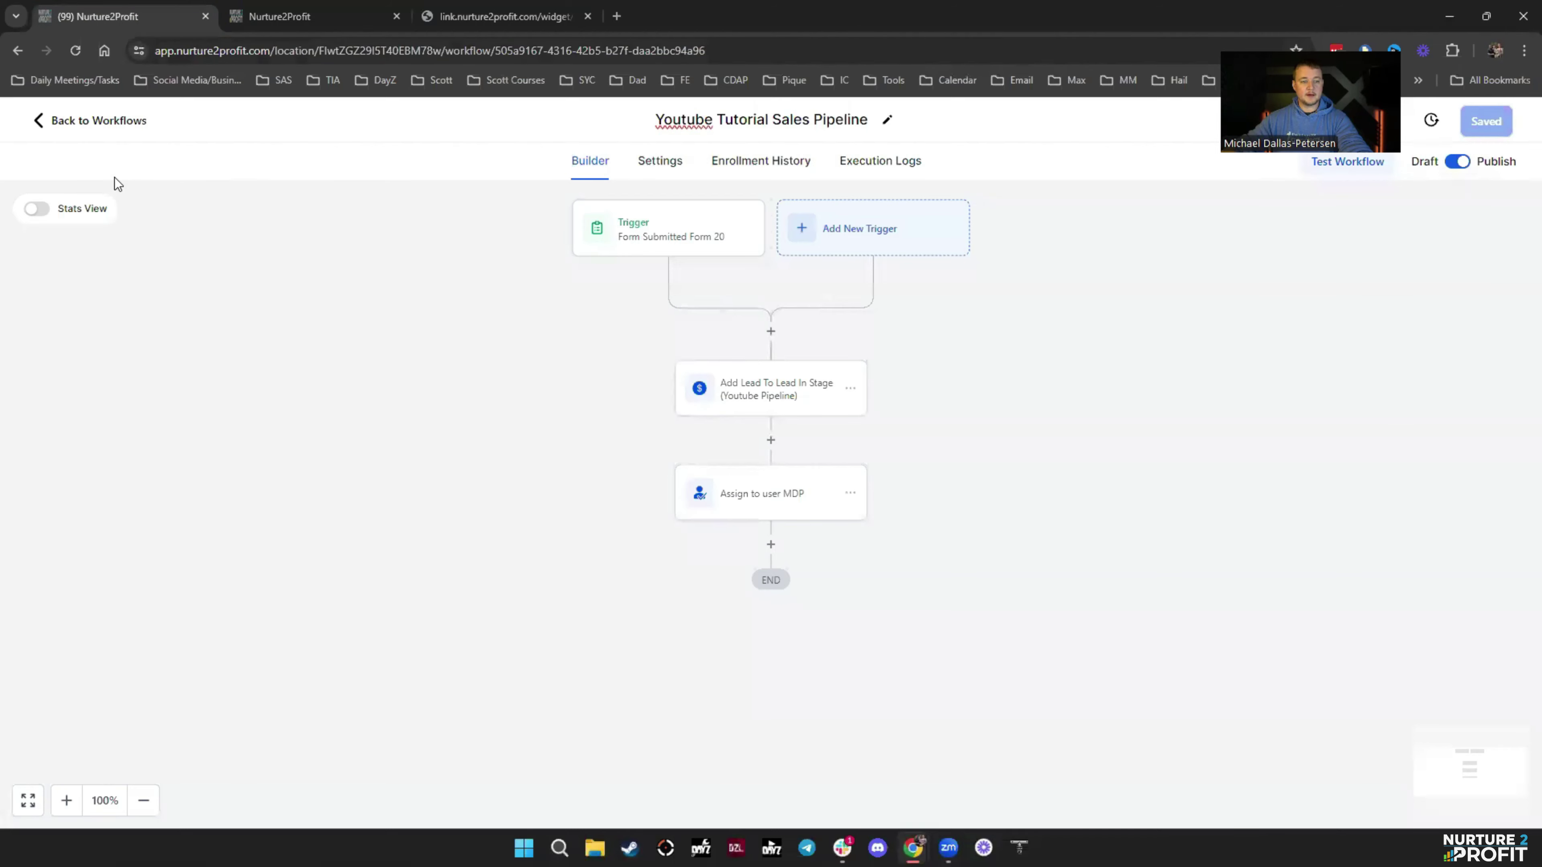
# Check the workflow's enrollment history and the Youtube Test pipeline's opportunities for the submitted test lead
pyautogui.click(777, 160)
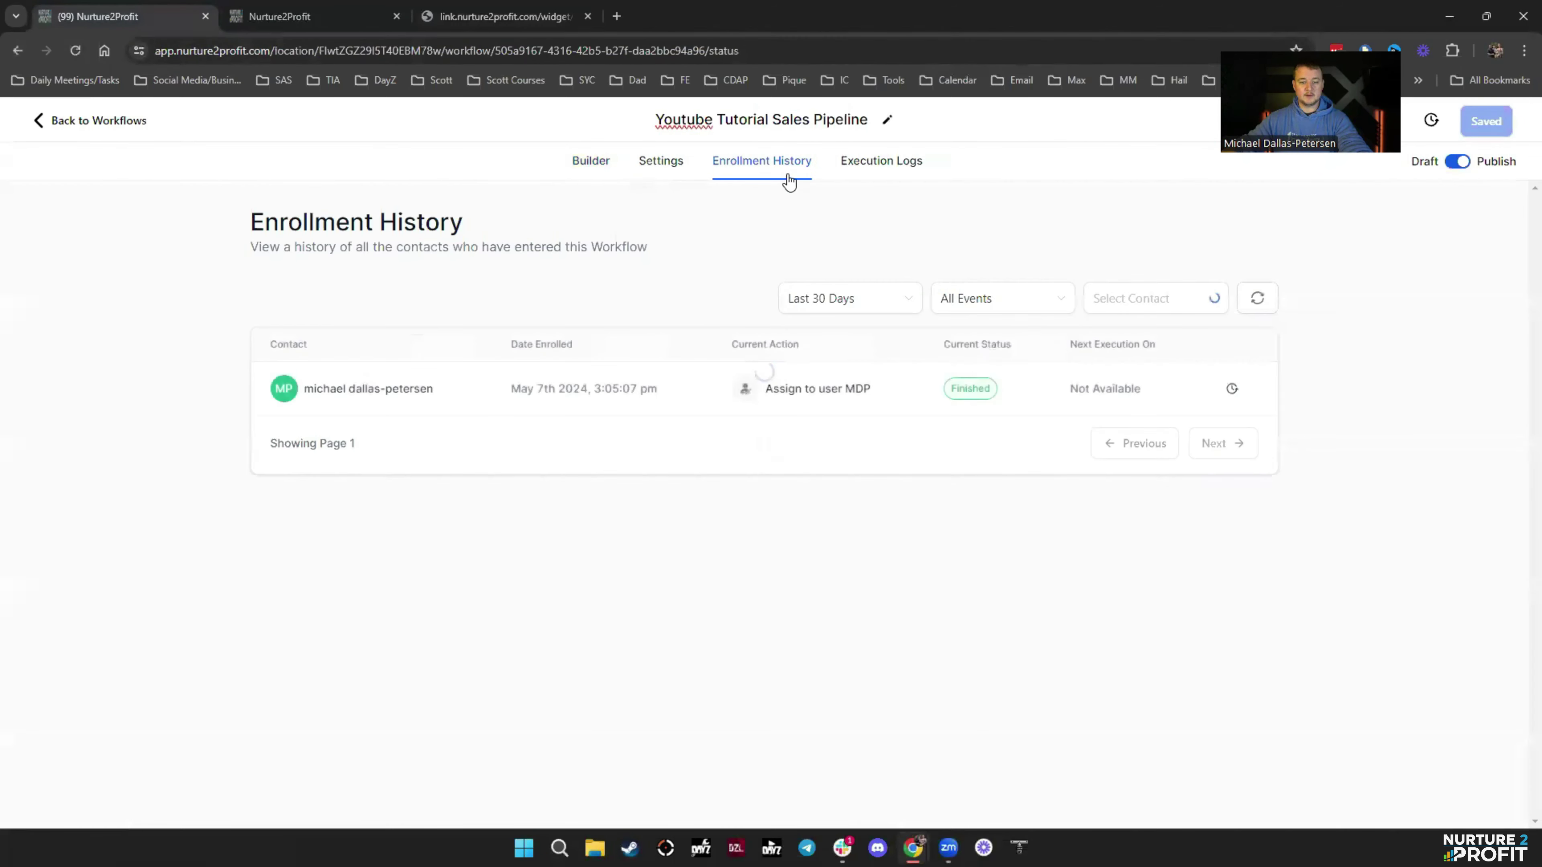
pyautogui.click(316, 17)
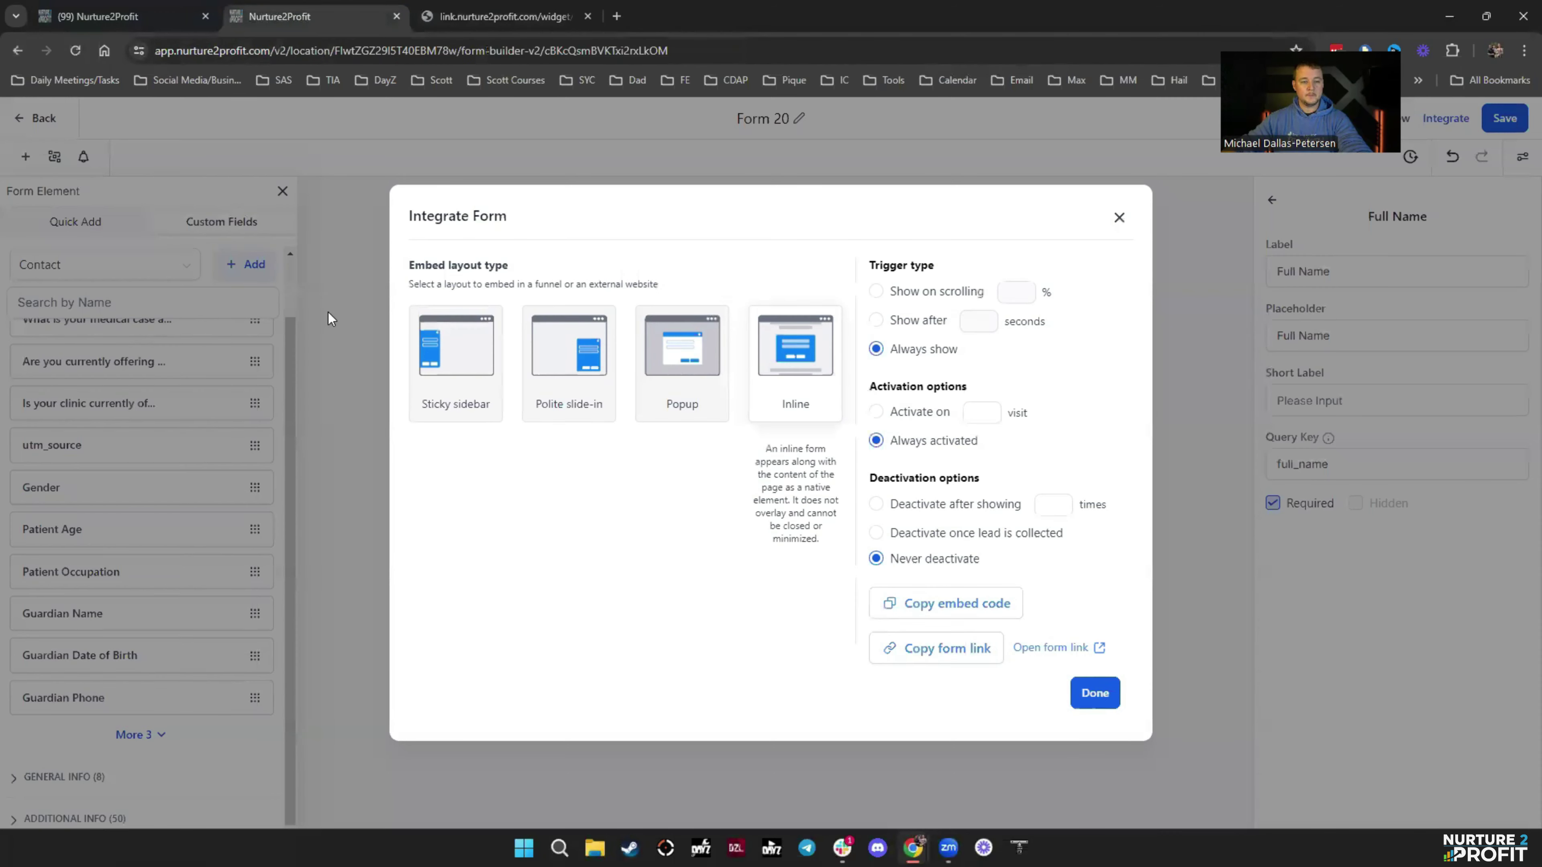
pyautogui.click(1118, 218)
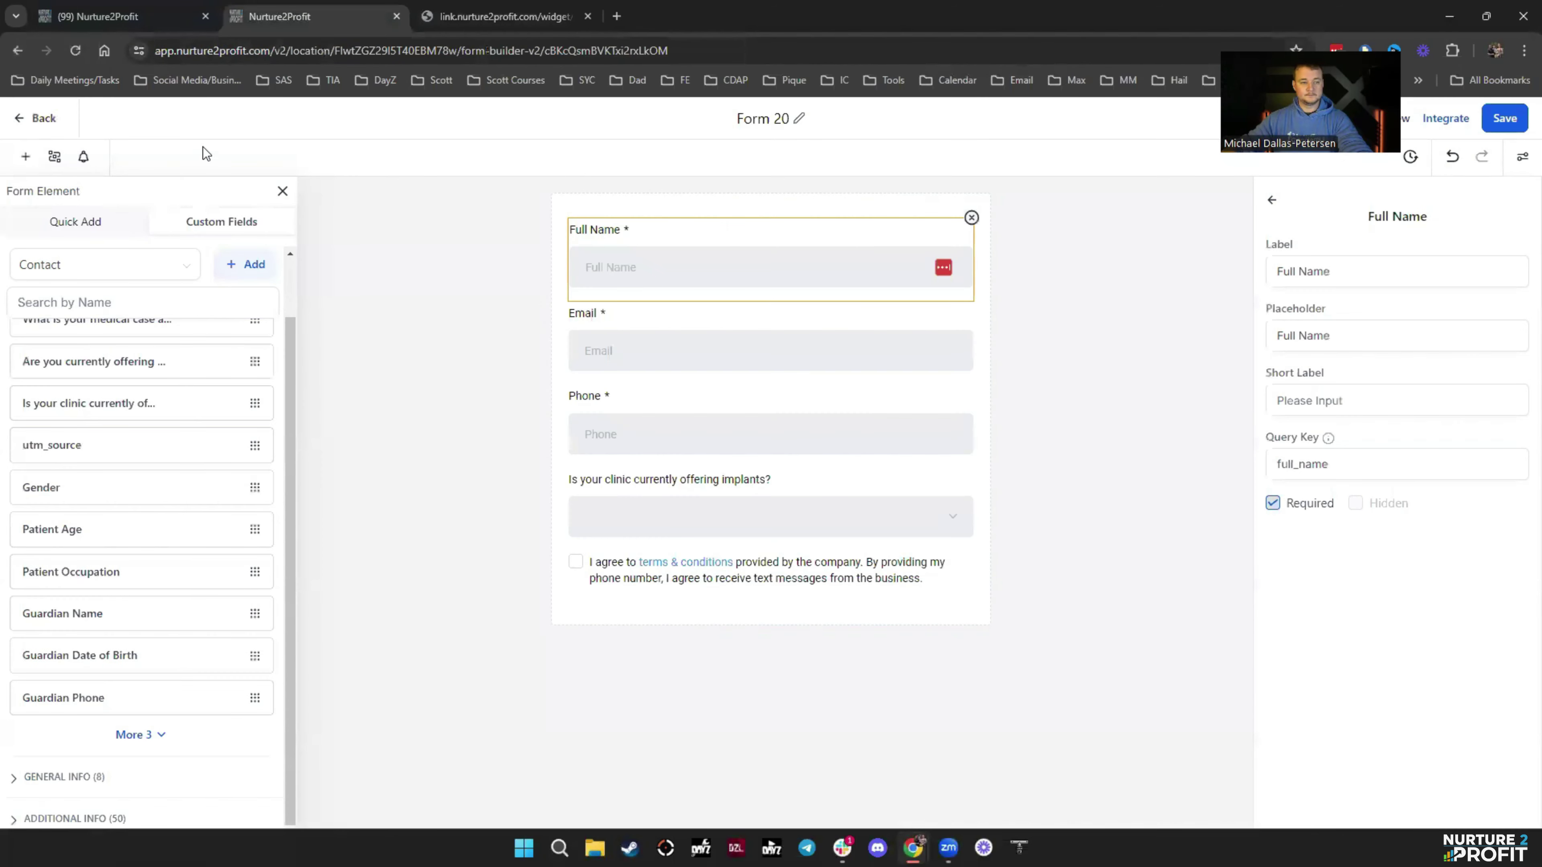
pyautogui.click(42, 120)
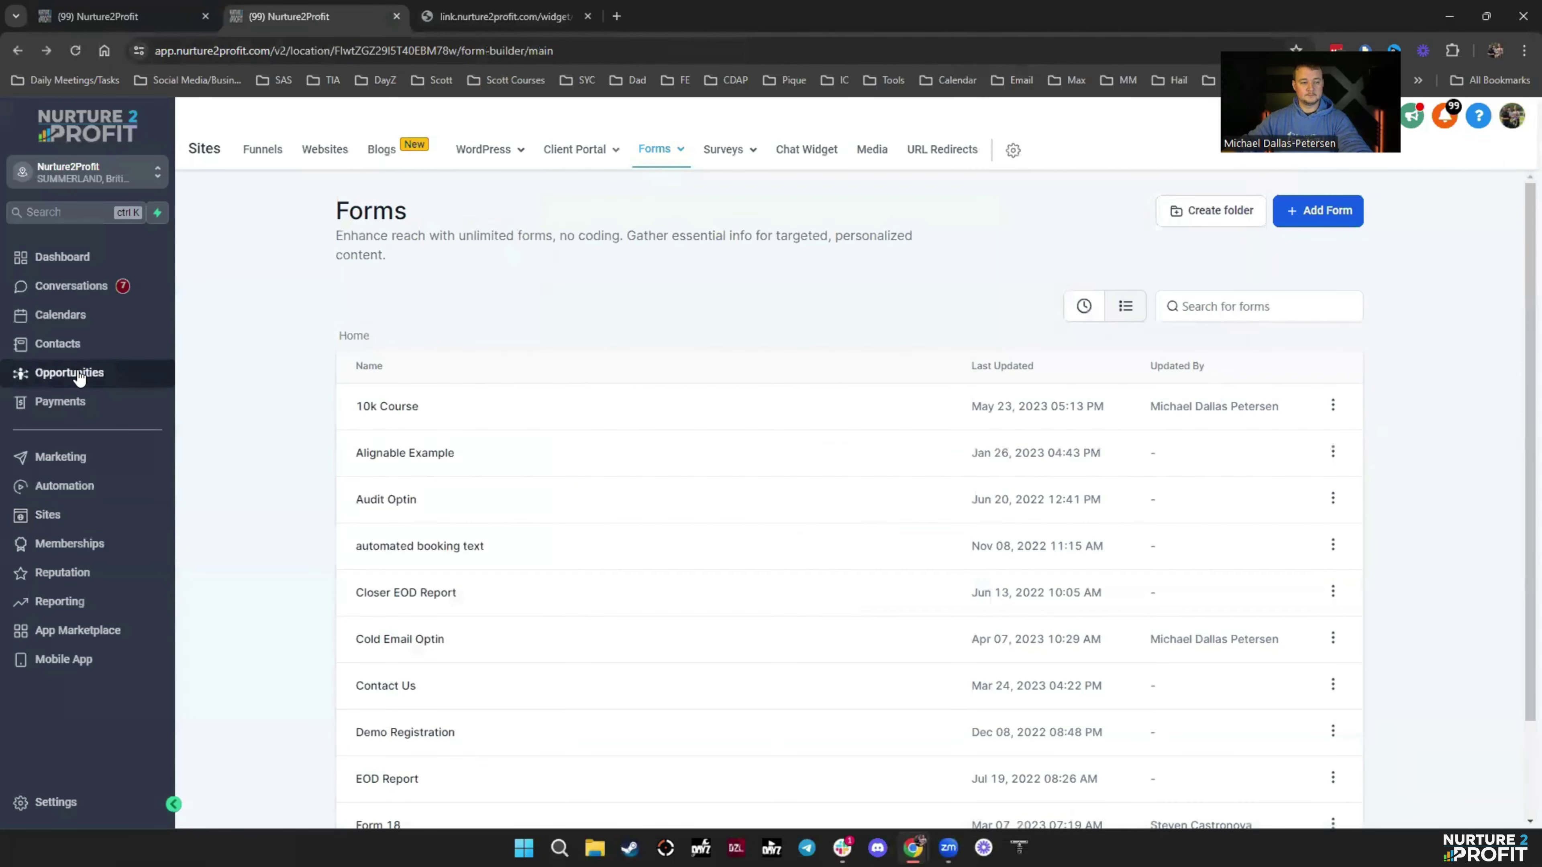
pyautogui.click(80, 372)
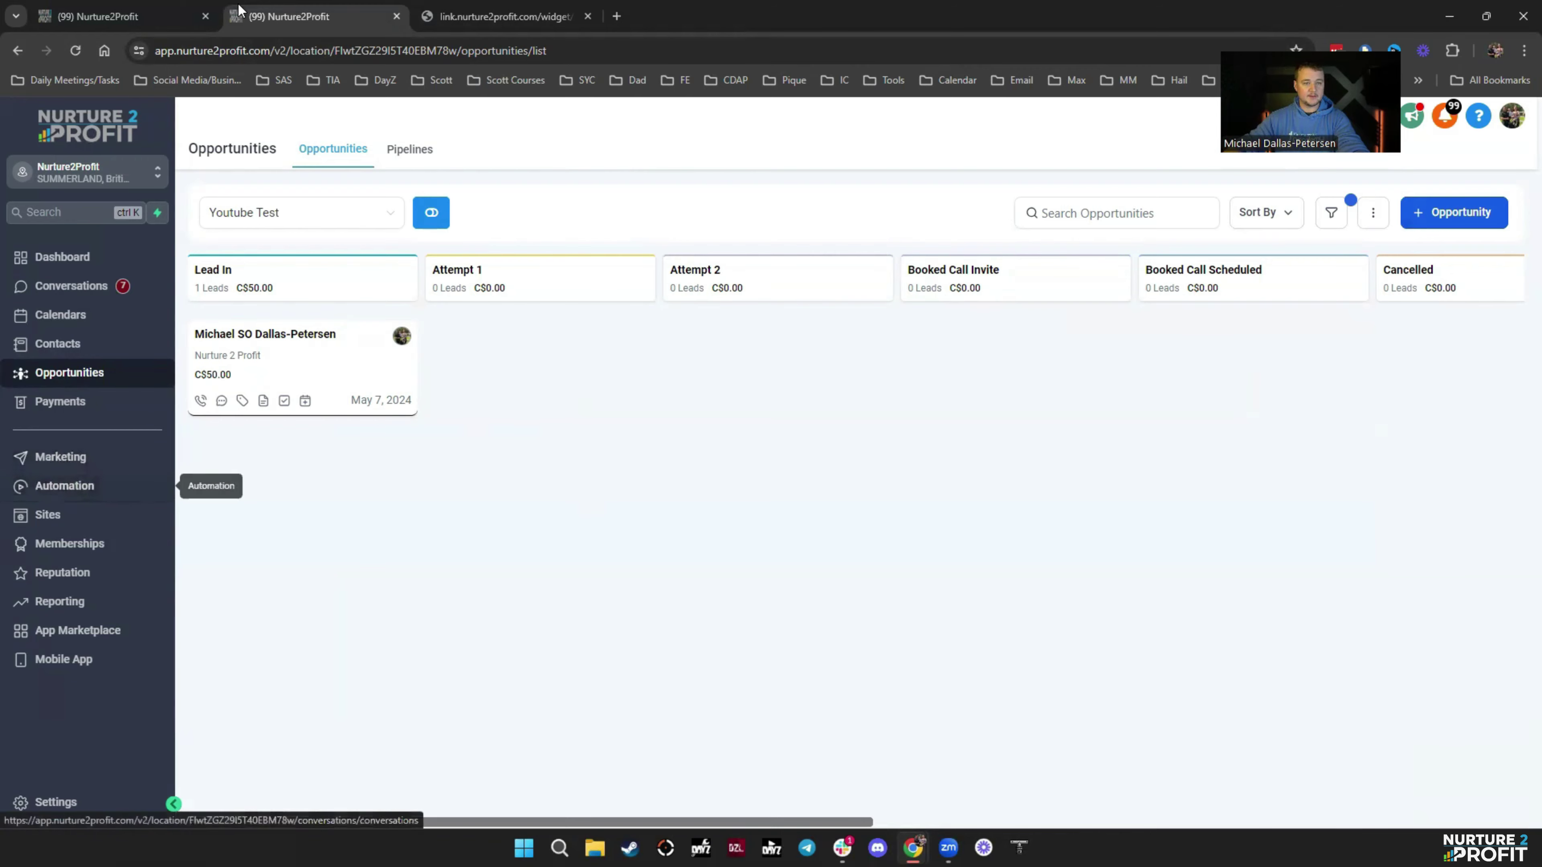
# Reopen the Youtube Tutorial Sales Pipeline workflow, add a Manual Call action after the user assignment, and save the action
pyautogui.click(215, 17)
pyautogui.click(66, 121)
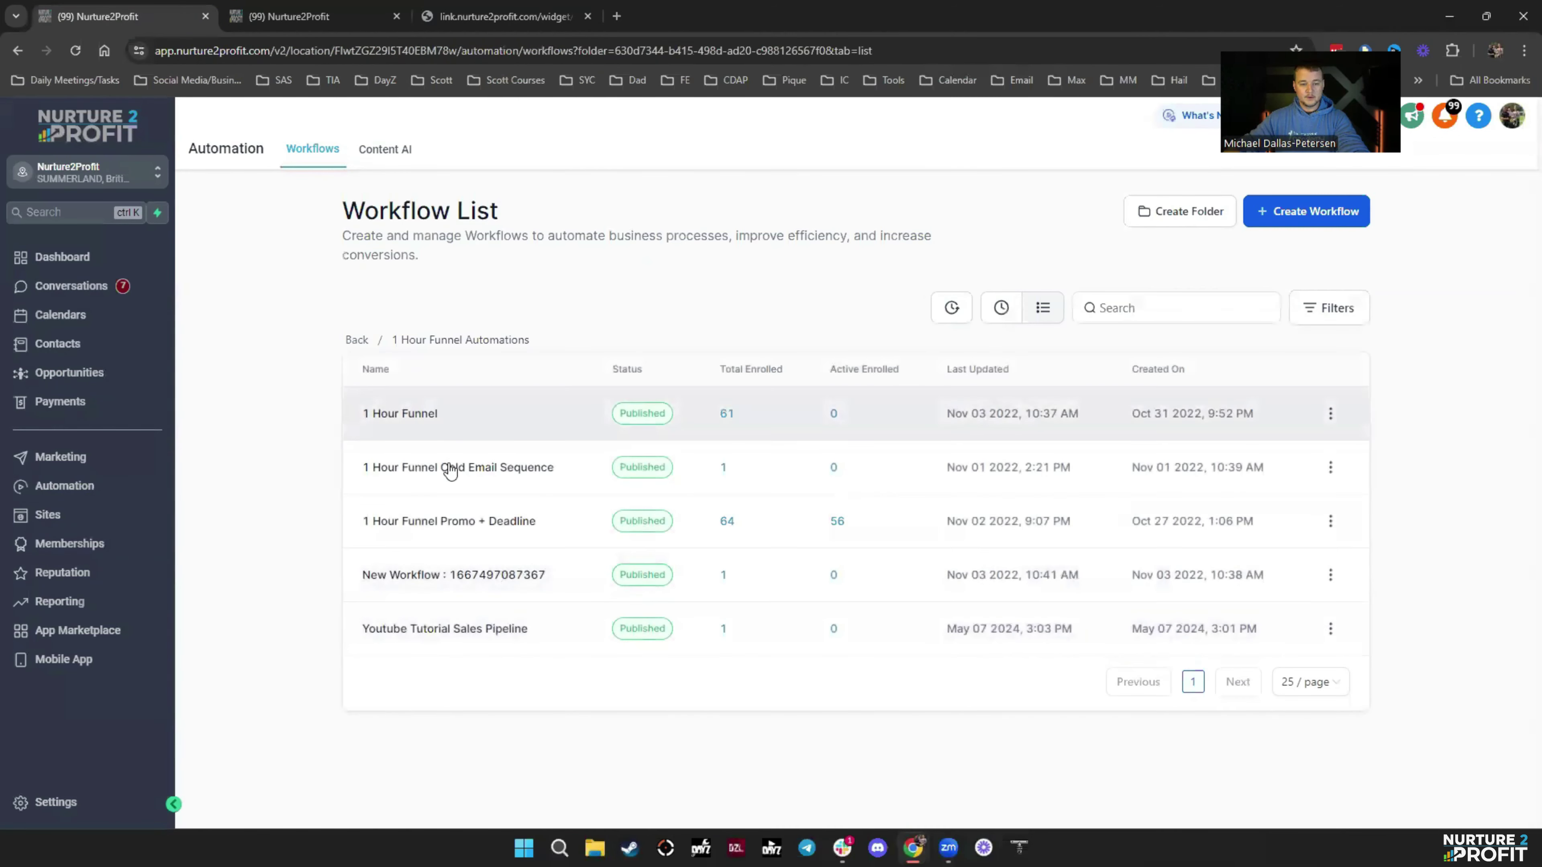
pyautogui.click(447, 631)
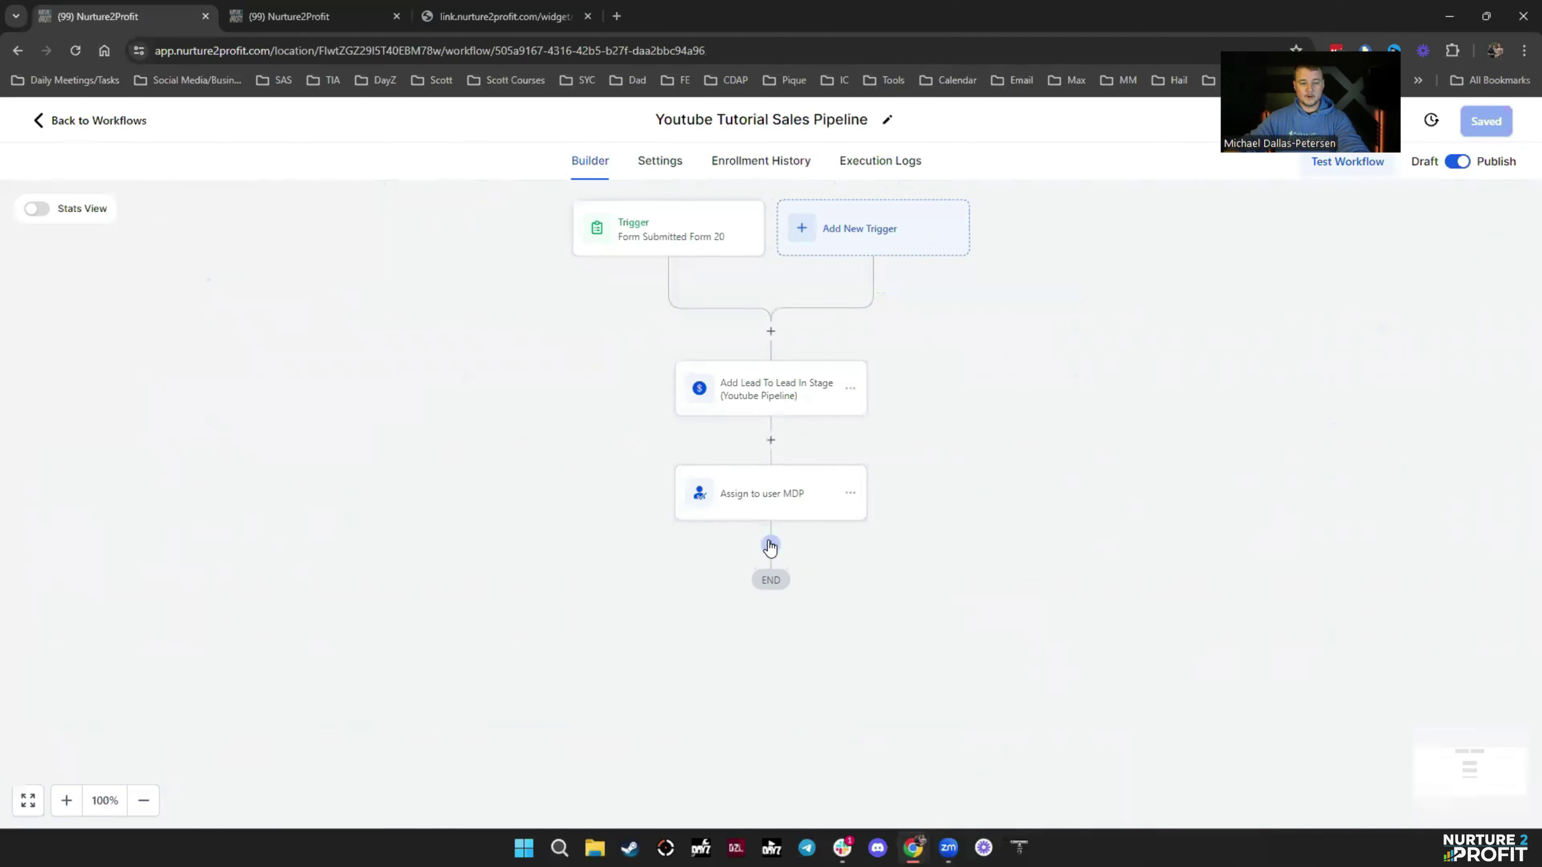
pyautogui.click(769, 546)
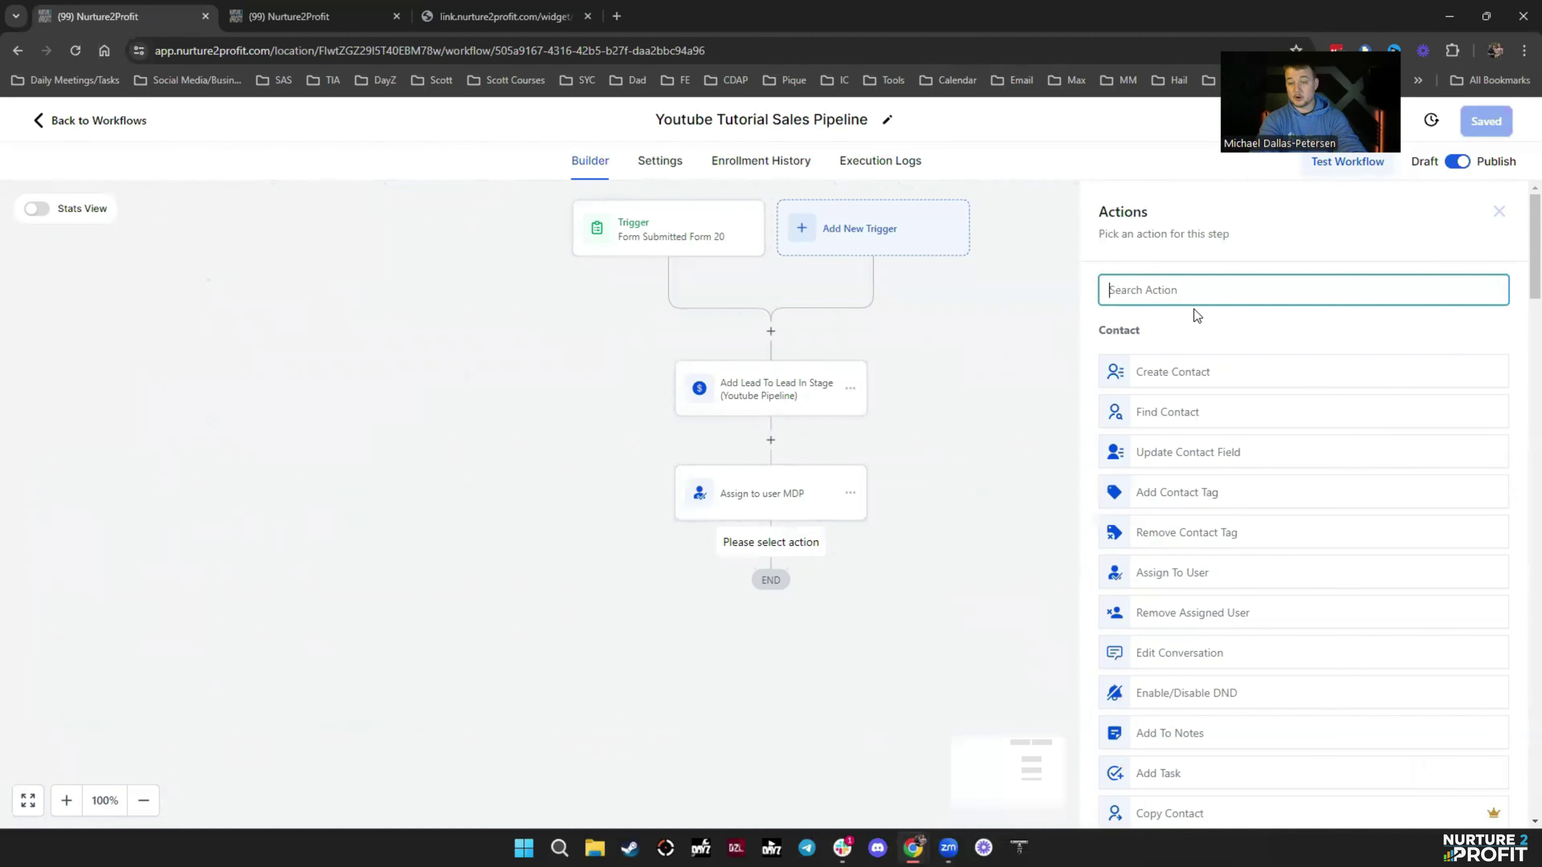
pyautogui.write('call')
pyautogui.click(1202, 399)
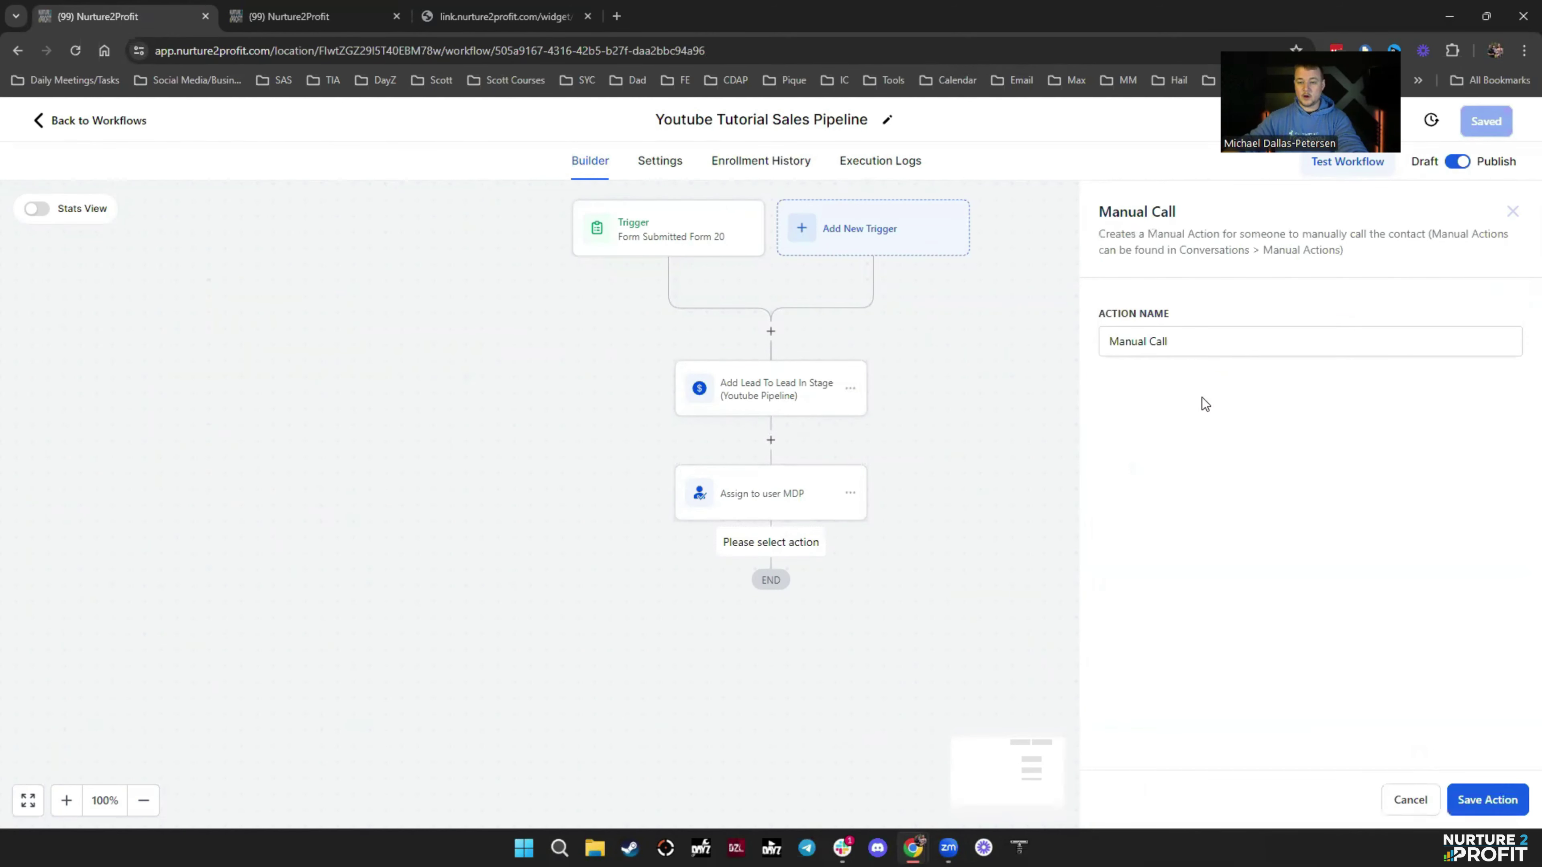
pyautogui.click(1479, 802)
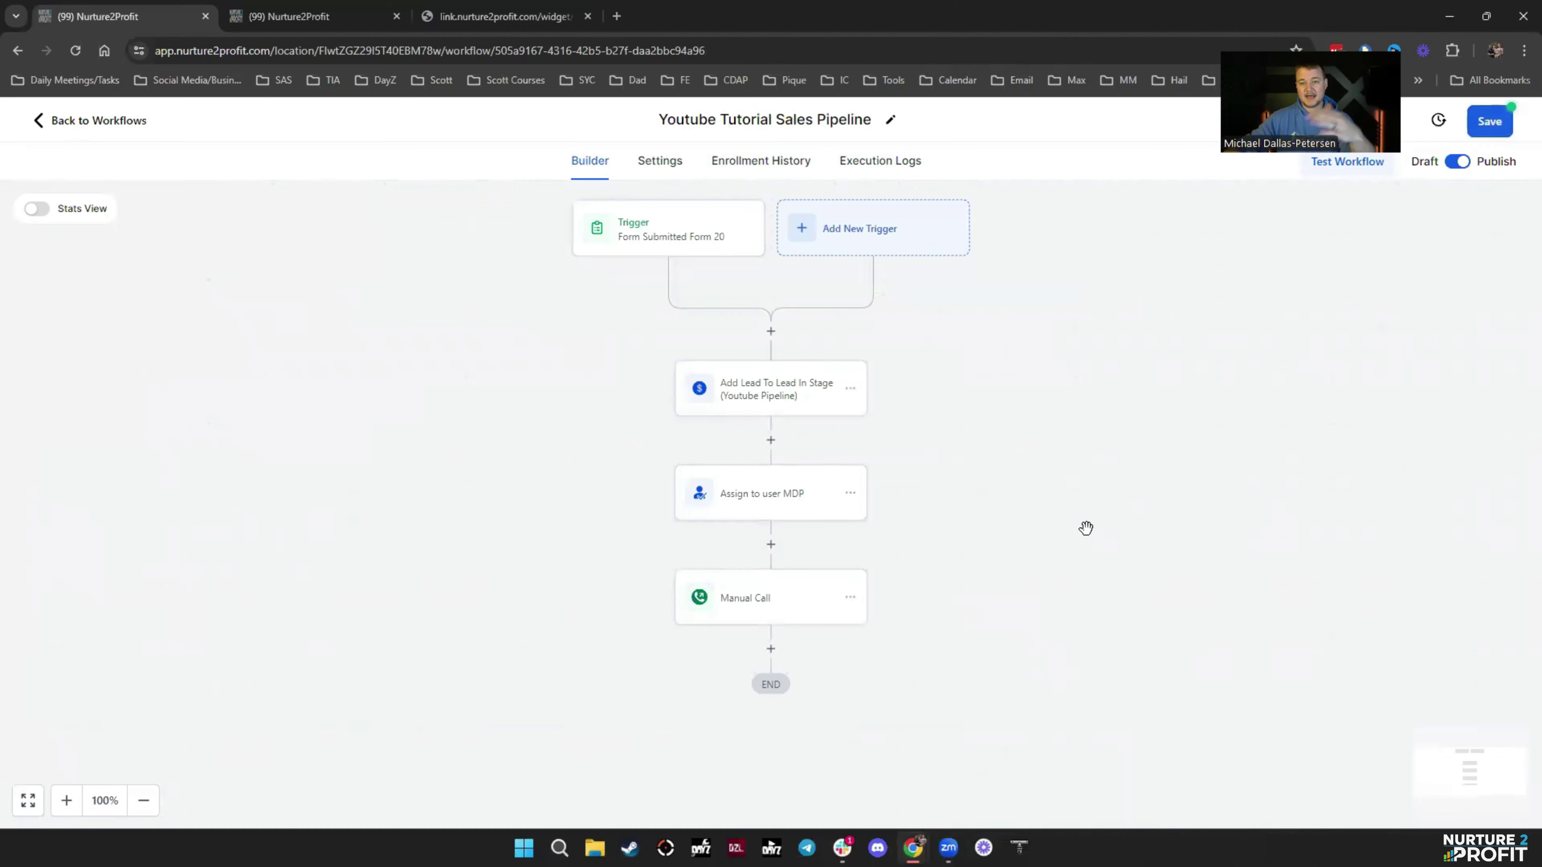
# Add a Send Internal Notification action after Manual Call, with type Notification and the title "Call Lead Attempt 1"
pyautogui.click(771, 649)
pyautogui.write('not')
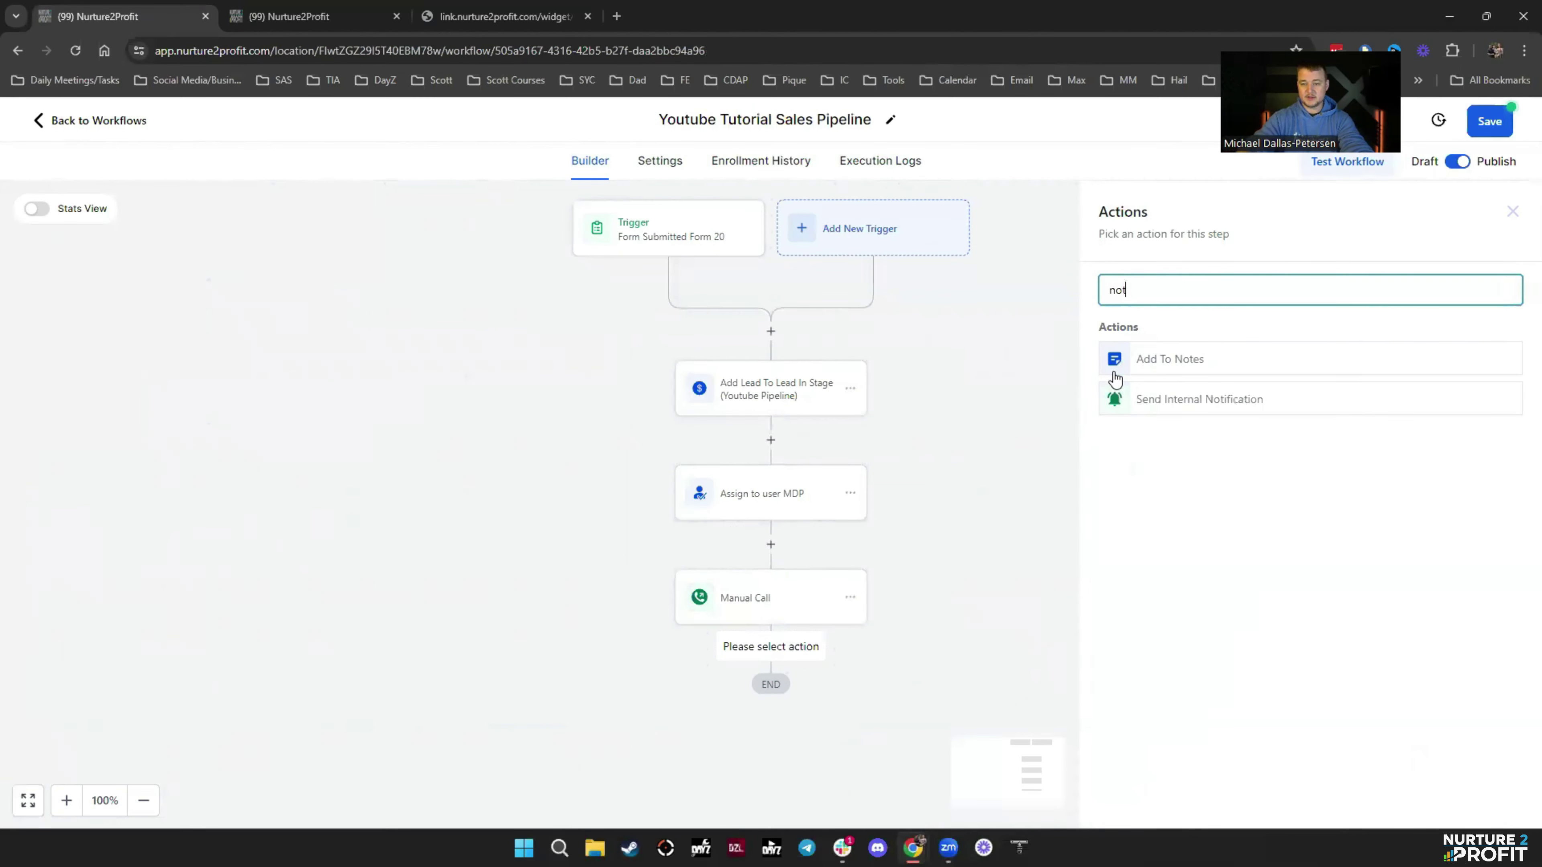
pyautogui.click(1163, 401)
pyautogui.click(1175, 396)
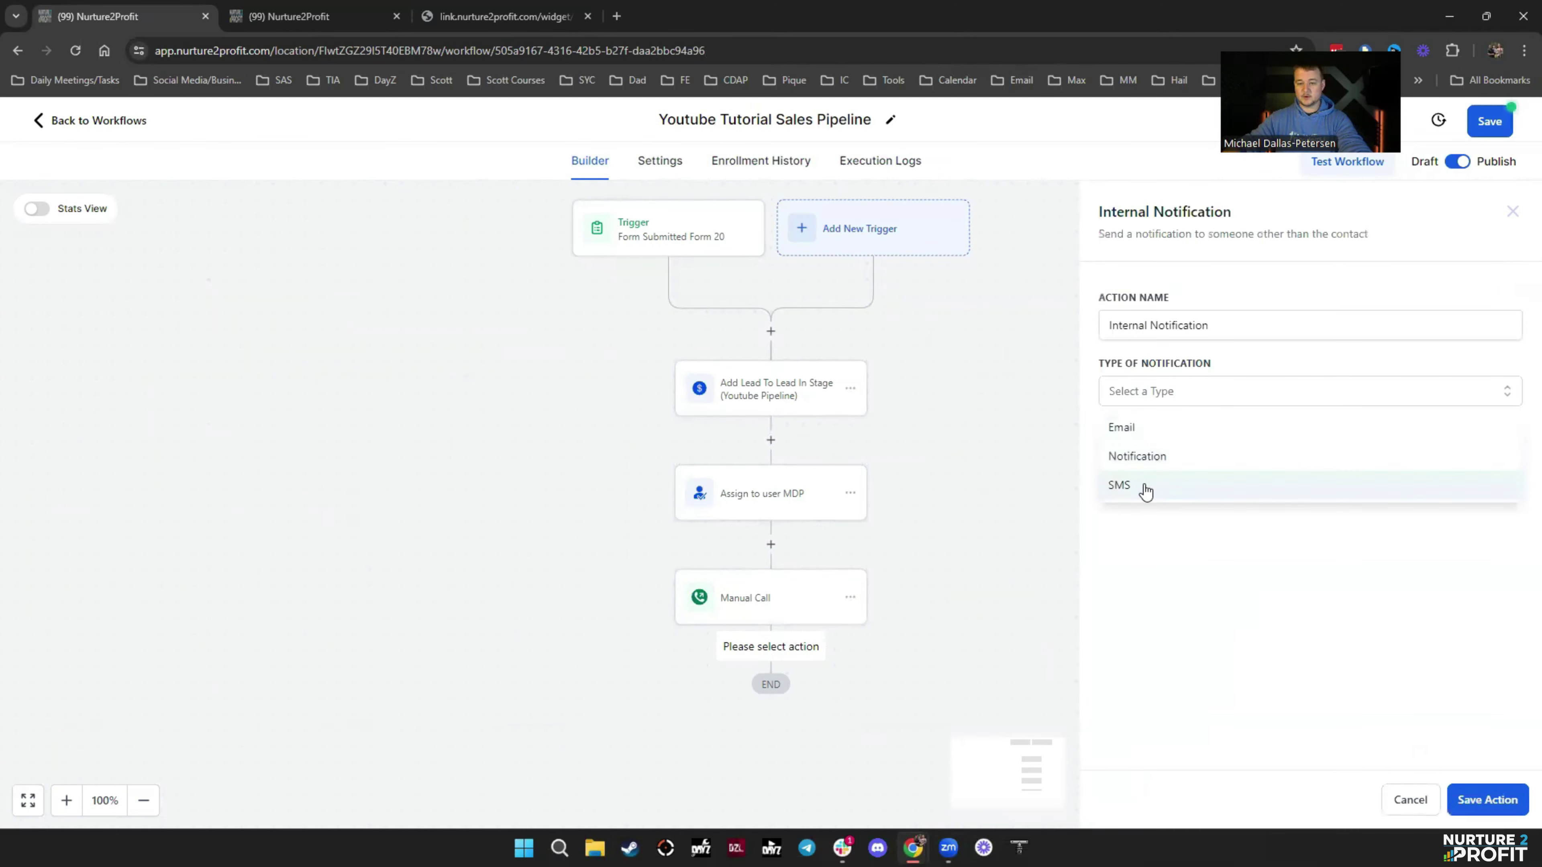
pyautogui.click(1167, 456)
pyautogui.click(1167, 454)
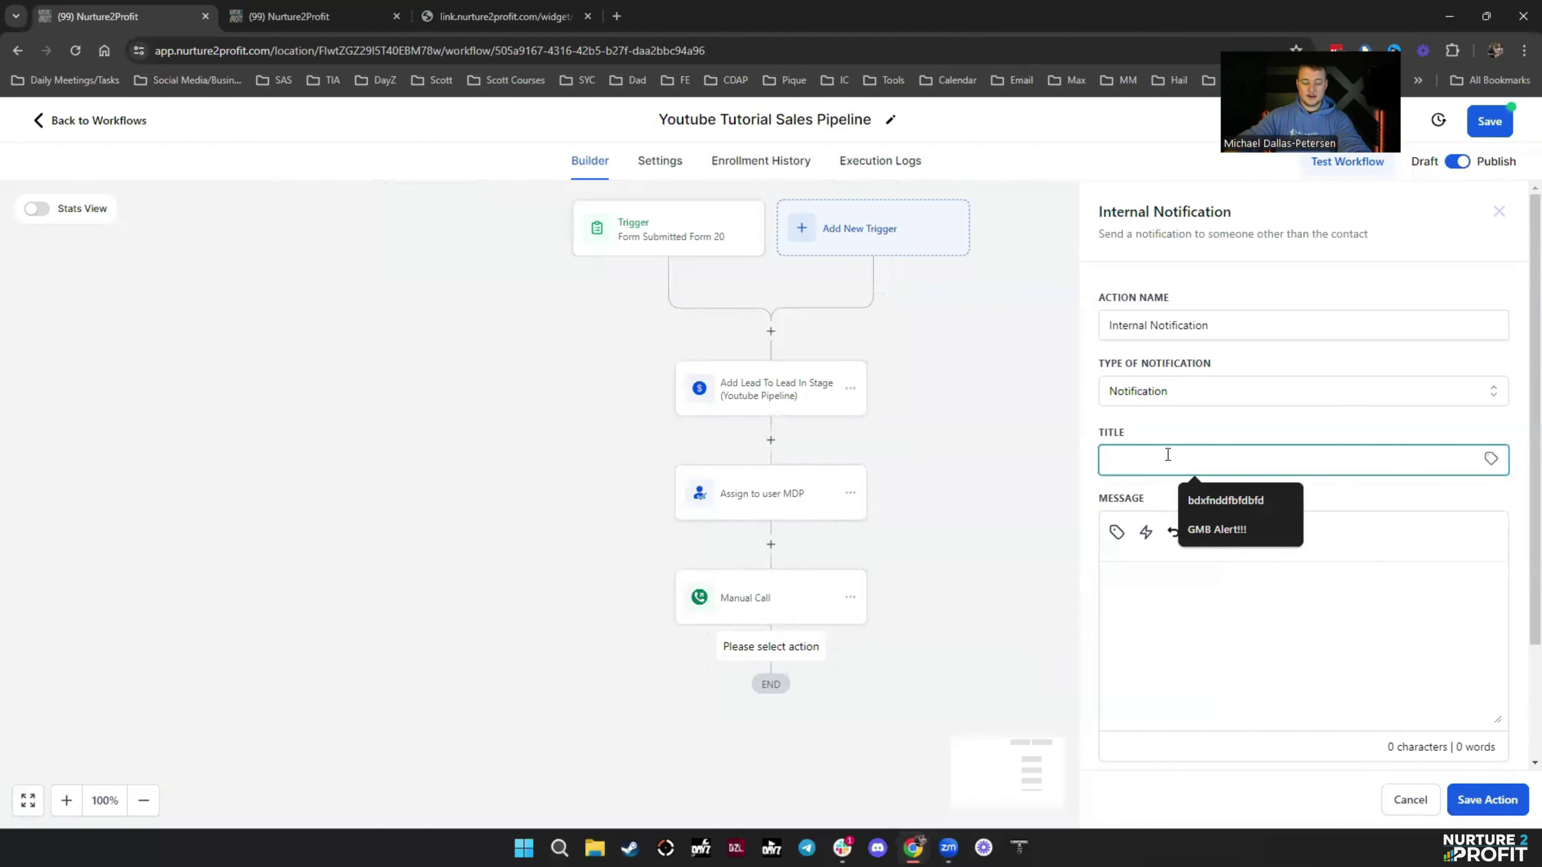
pyautogui.write('Call Lead Attempt 1')
# Write the notification message "Call this lead" followed by the contact's Full Name custom value
pyautogui.click(1221, 636)
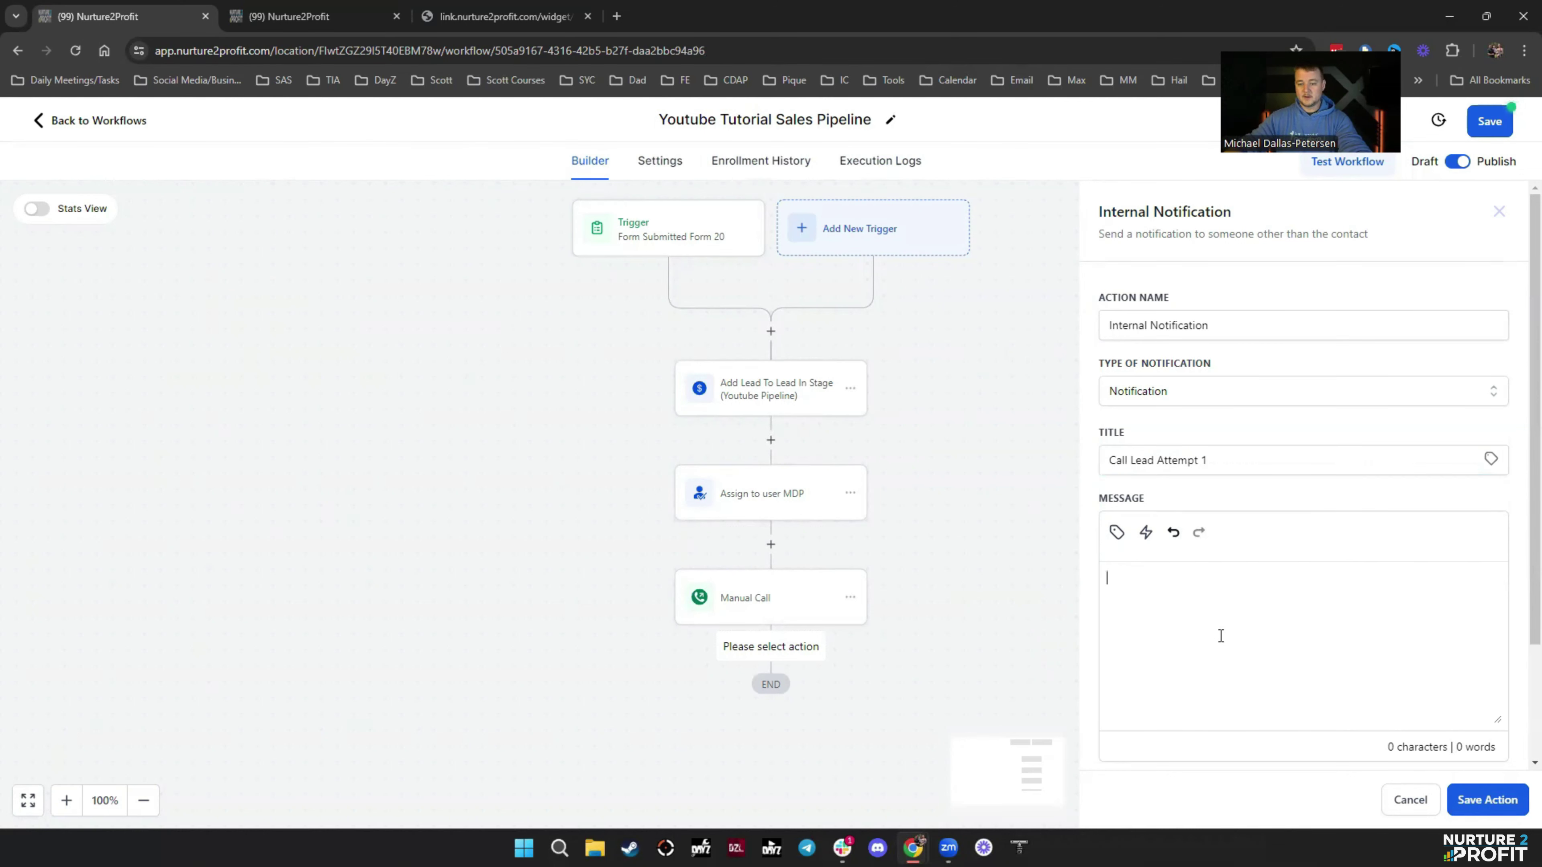
pyautogui.write('Call this lead')
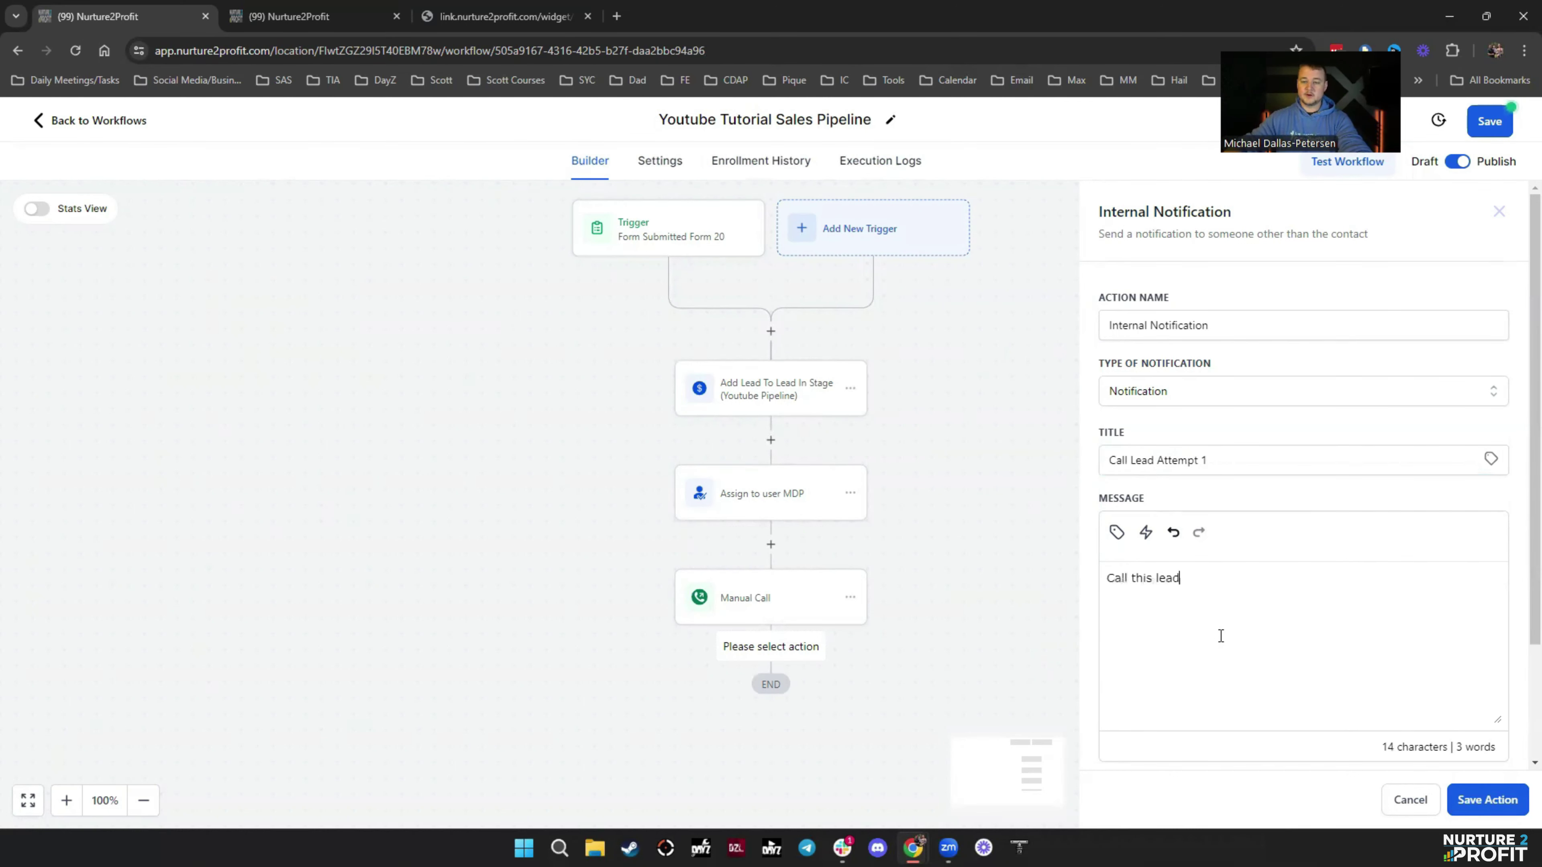
pyautogui.click(1116, 532)
pyautogui.click(1074, 224)
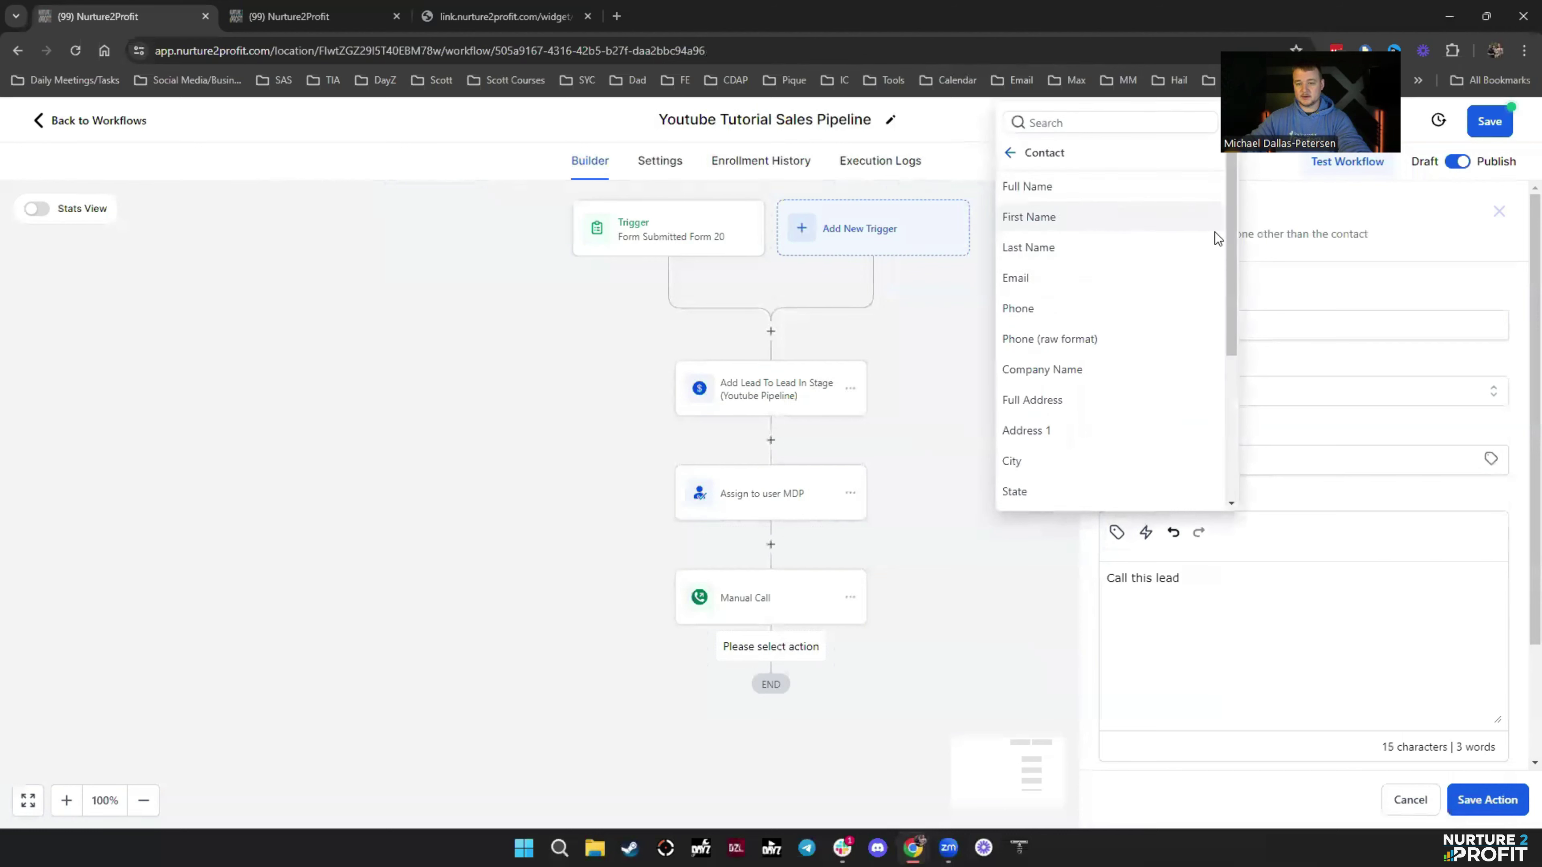
pyautogui.click(1044, 183)
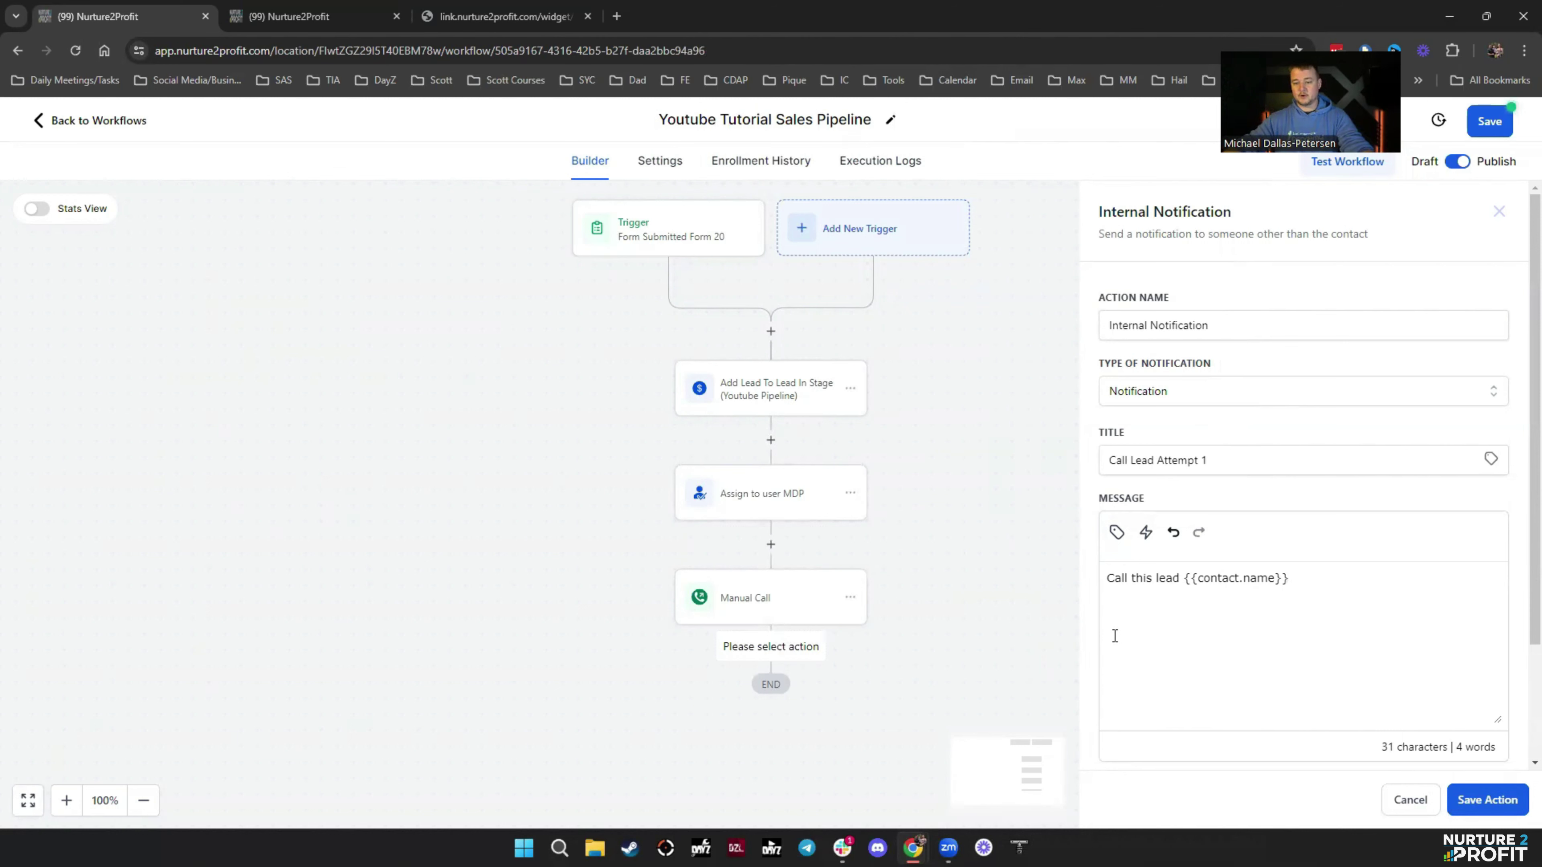
pyautogui.click(1495, 804)
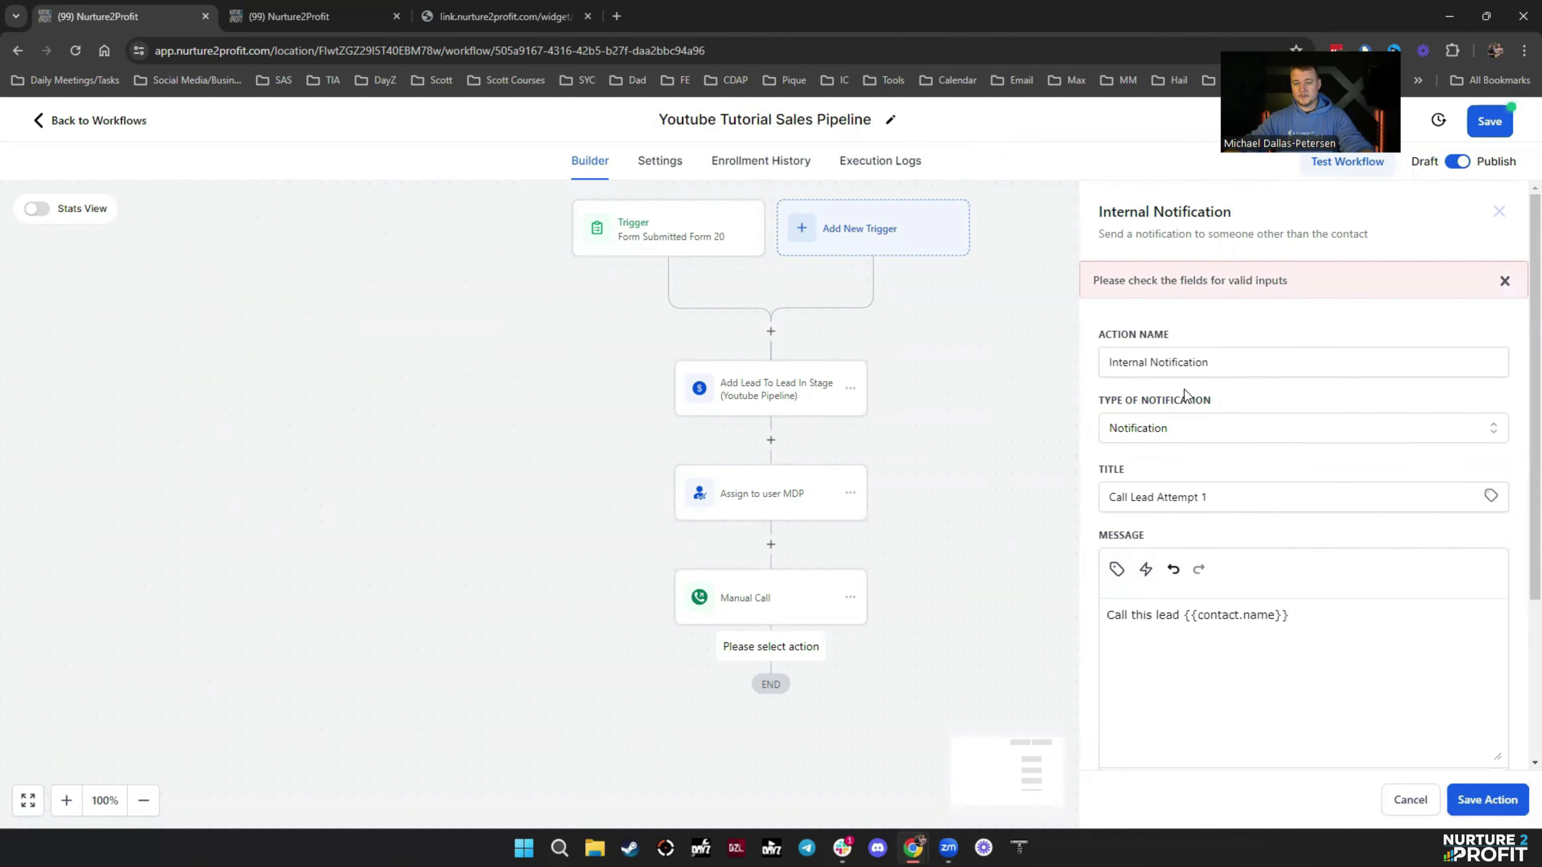
# Set the notification's redirect page to Contact
pyautogui.scroll(-3, 1347, 625)
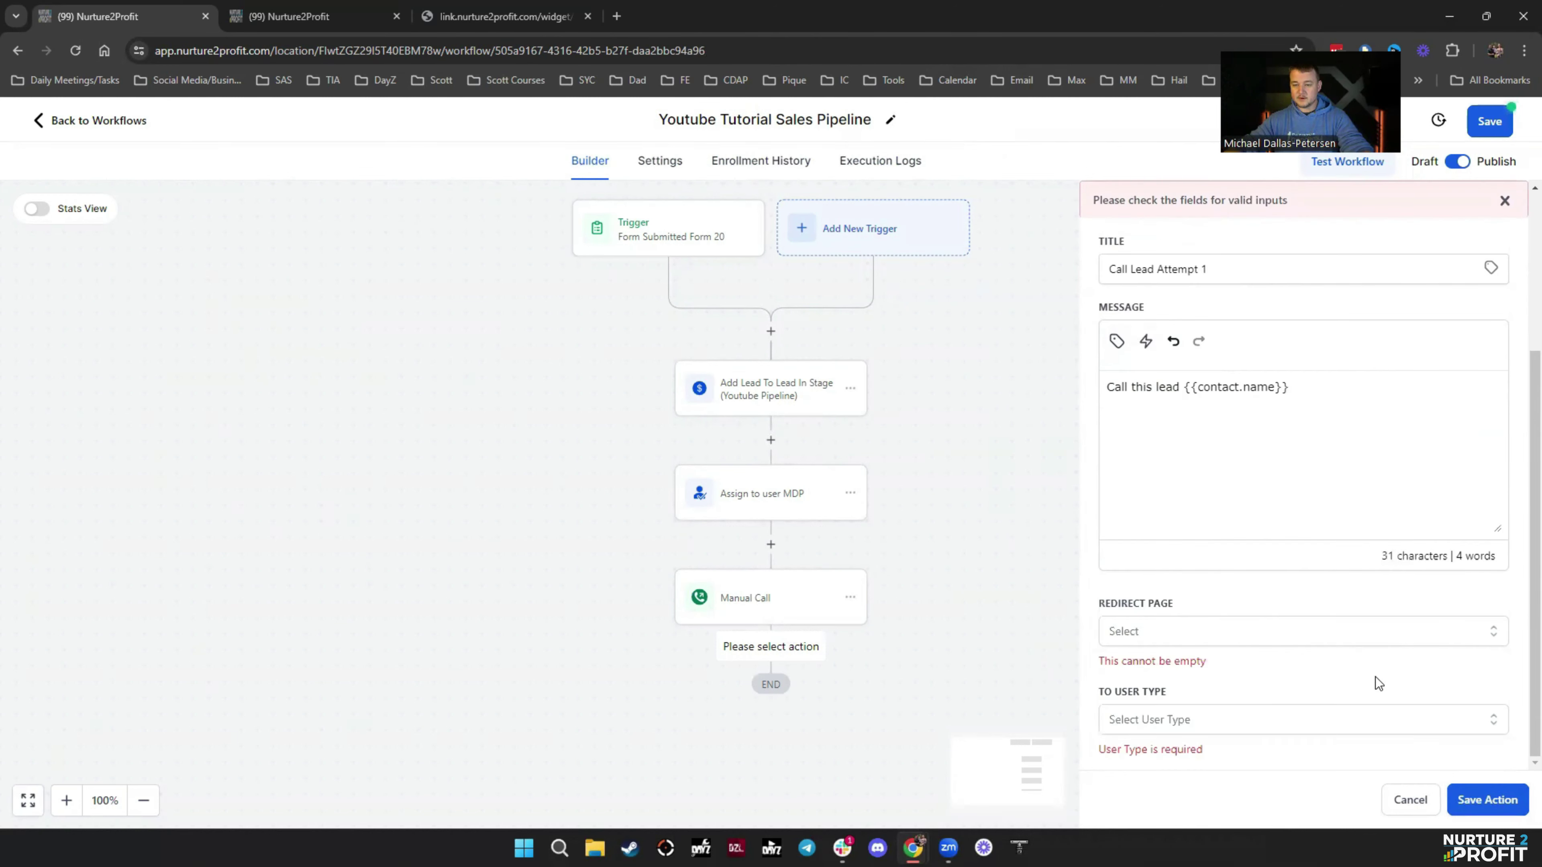
pyautogui.click(1178, 634)
pyautogui.click(1198, 667)
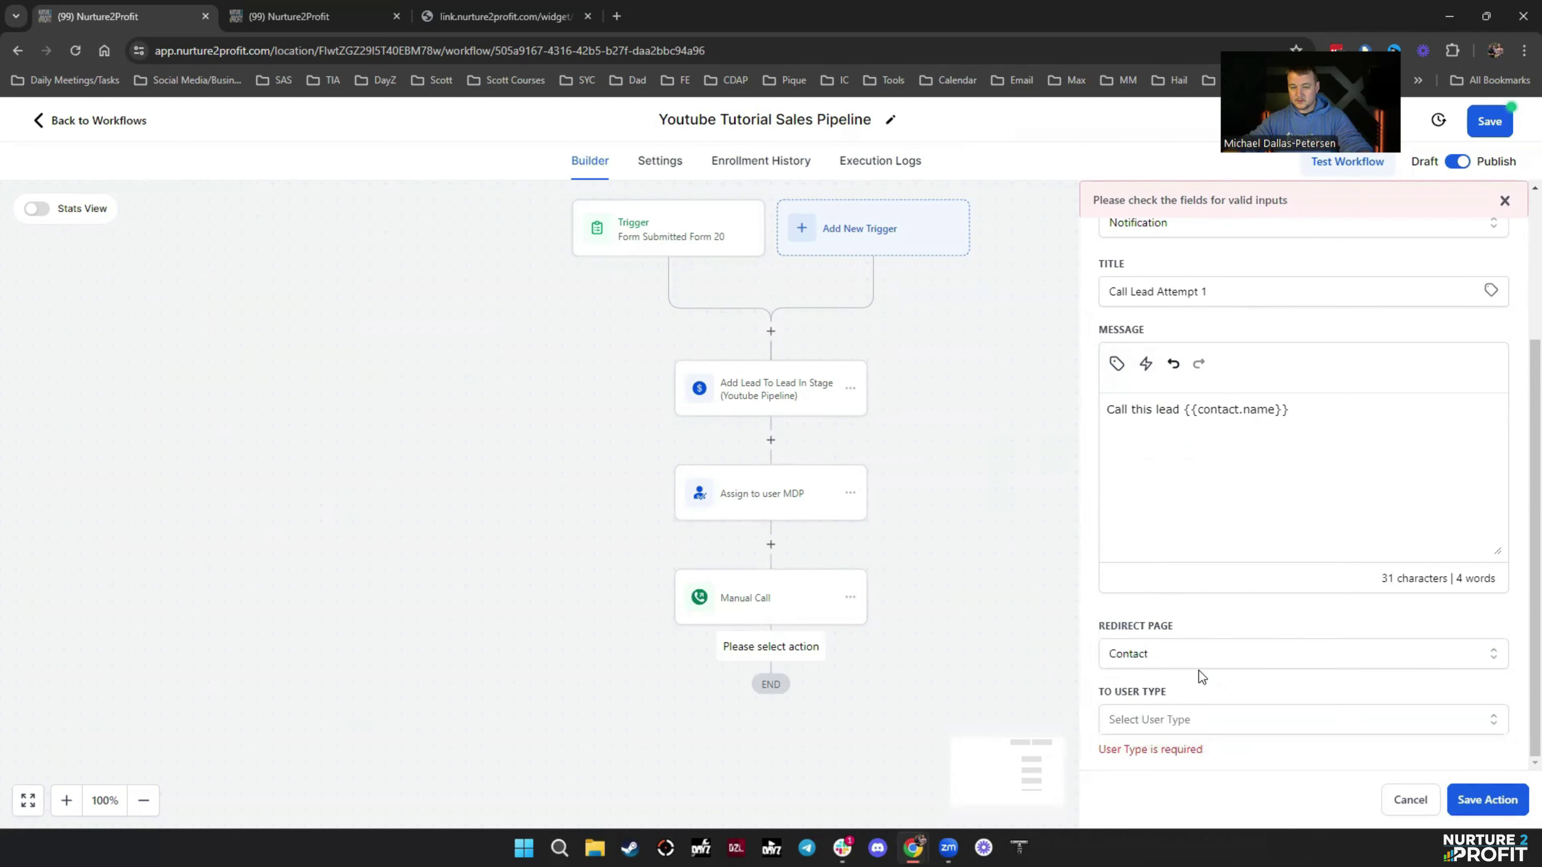
# Try to send the notification to a particular user
pyautogui.click(1229, 708)
pyautogui.scroll(-1, 1207, 741)
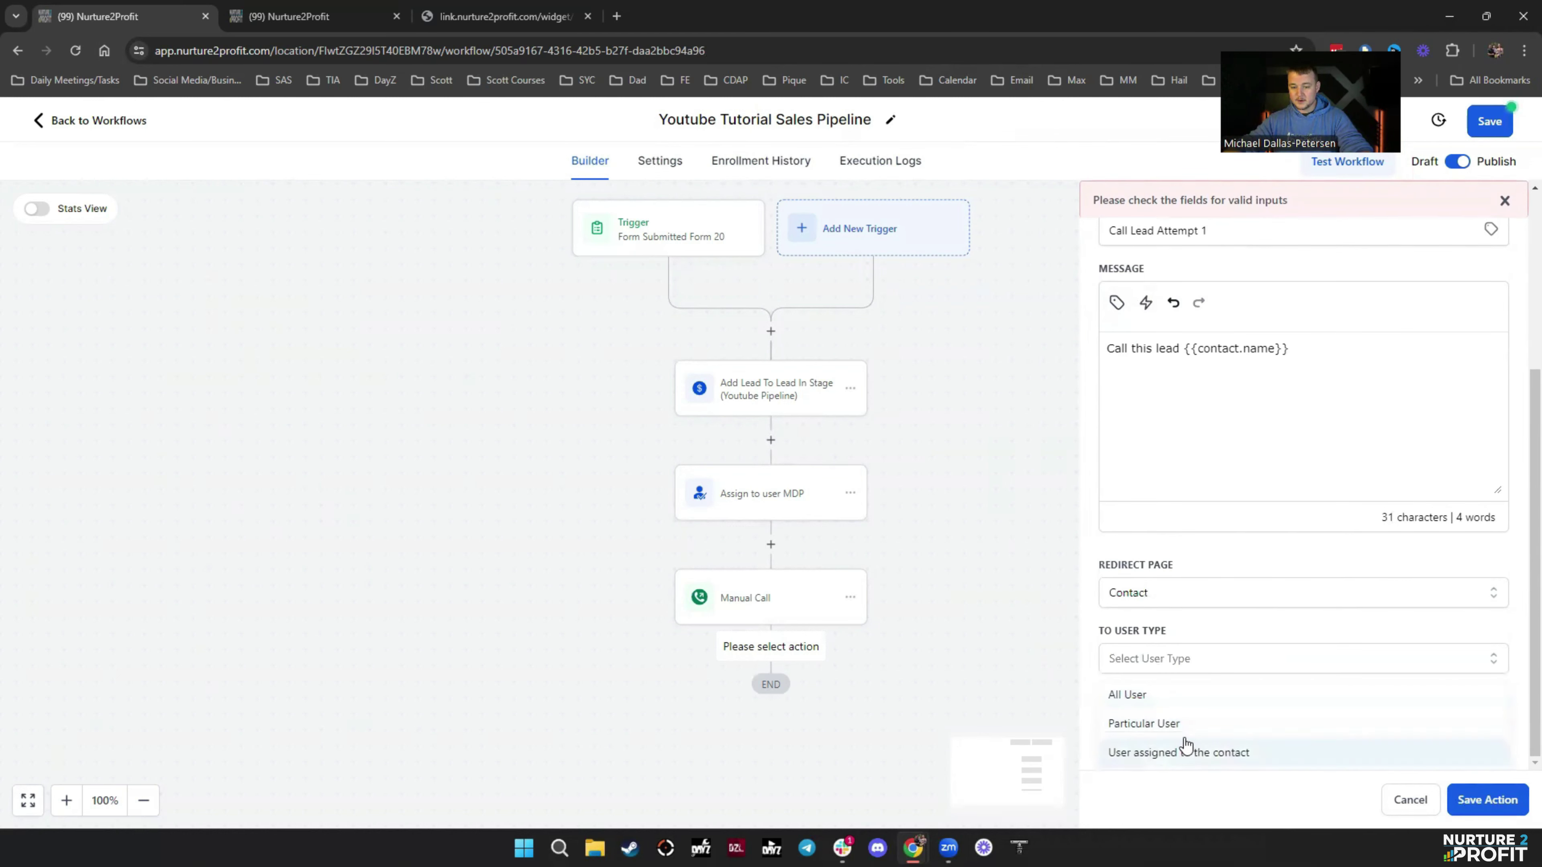
pyautogui.click(1183, 727)
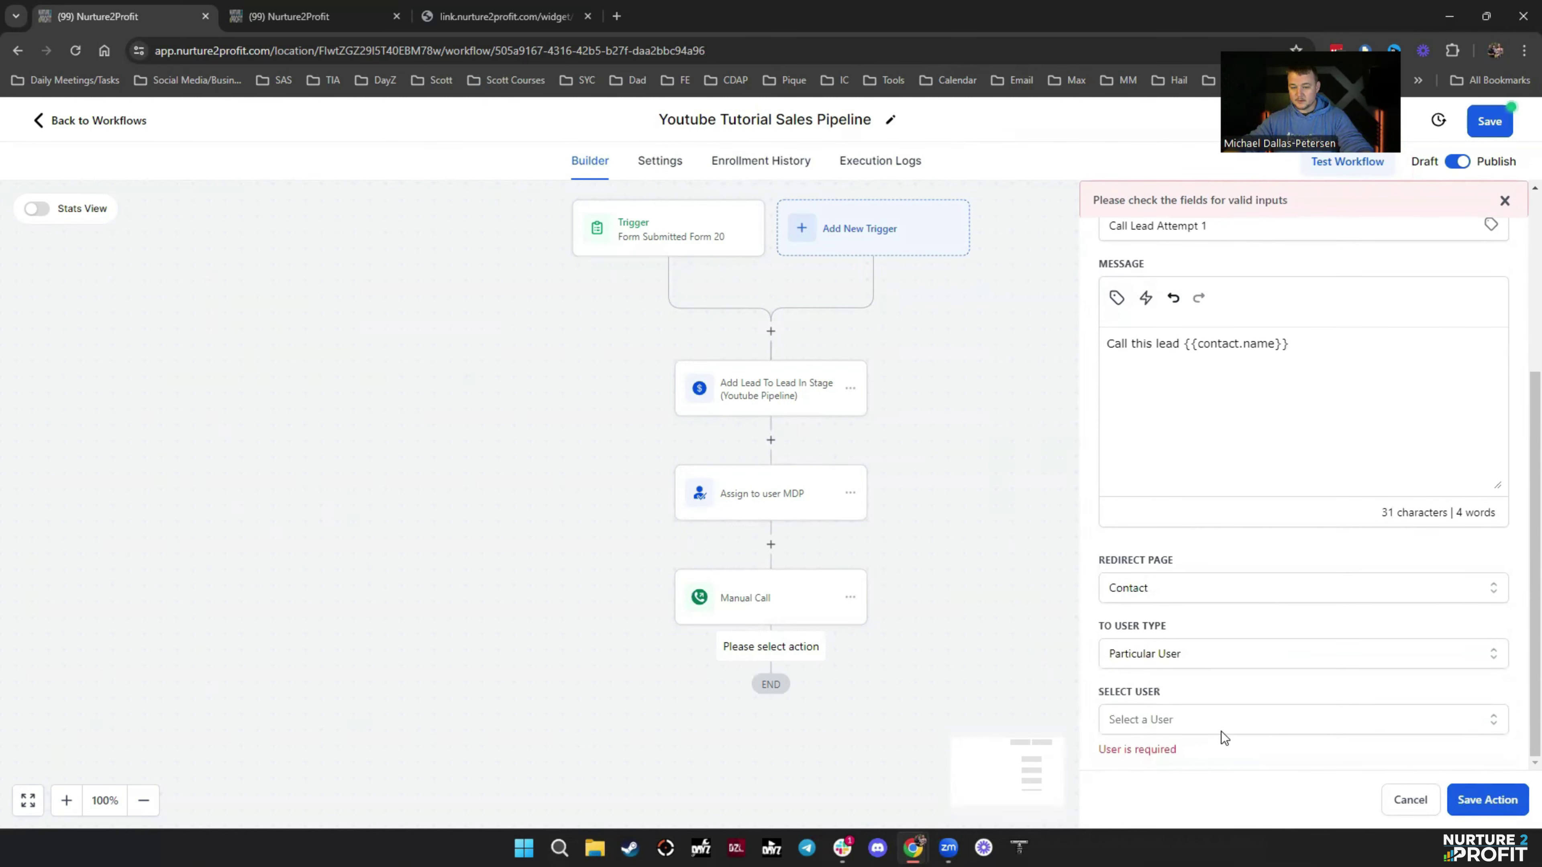
pyautogui.click(1191, 724)
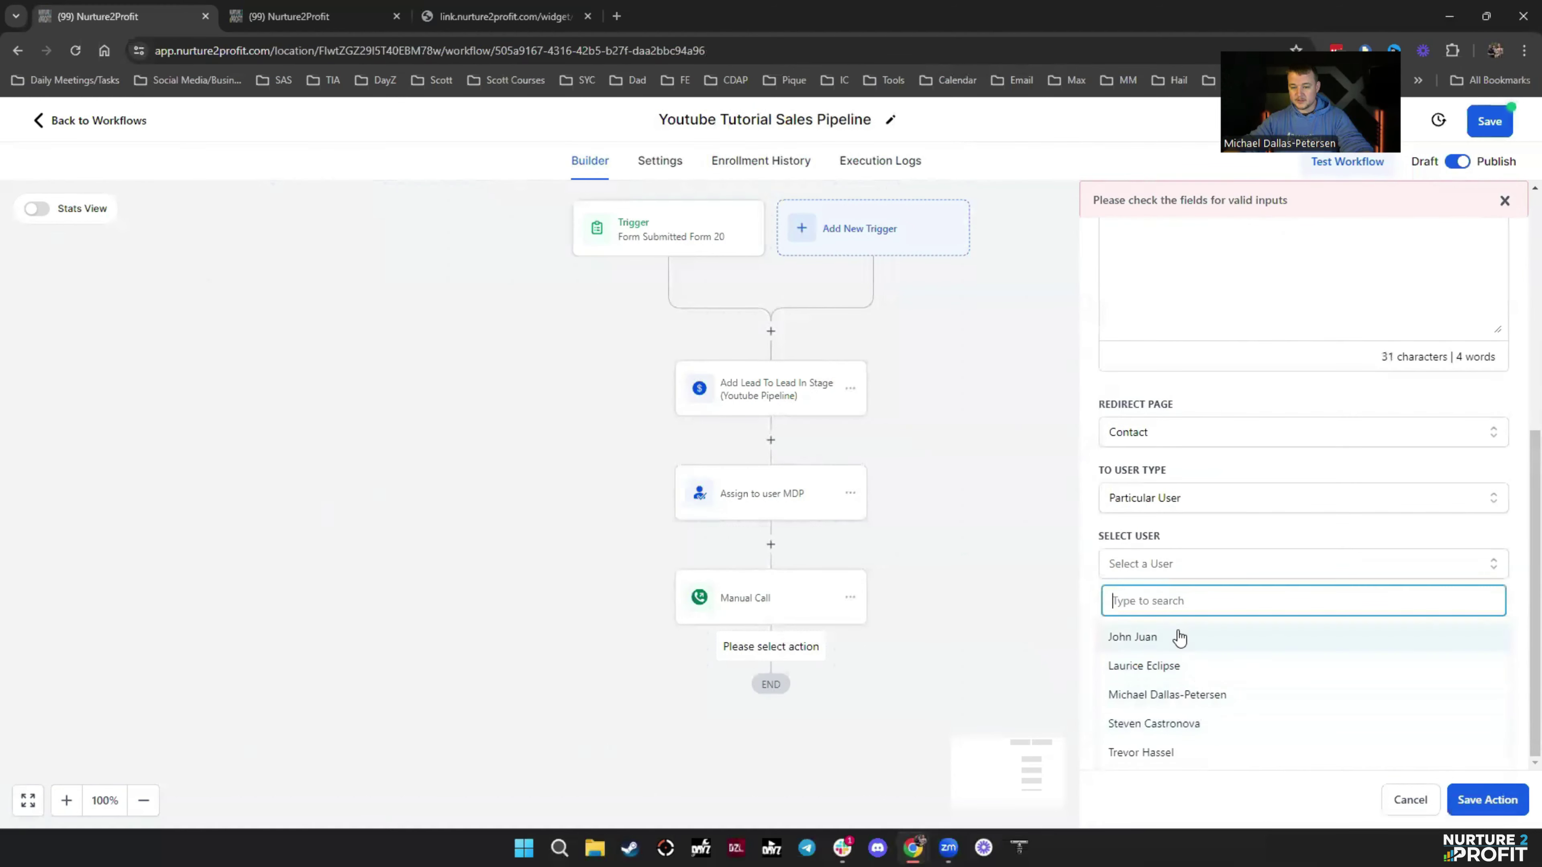
pyautogui.click(1167, 574)
pyautogui.click(1220, 726)
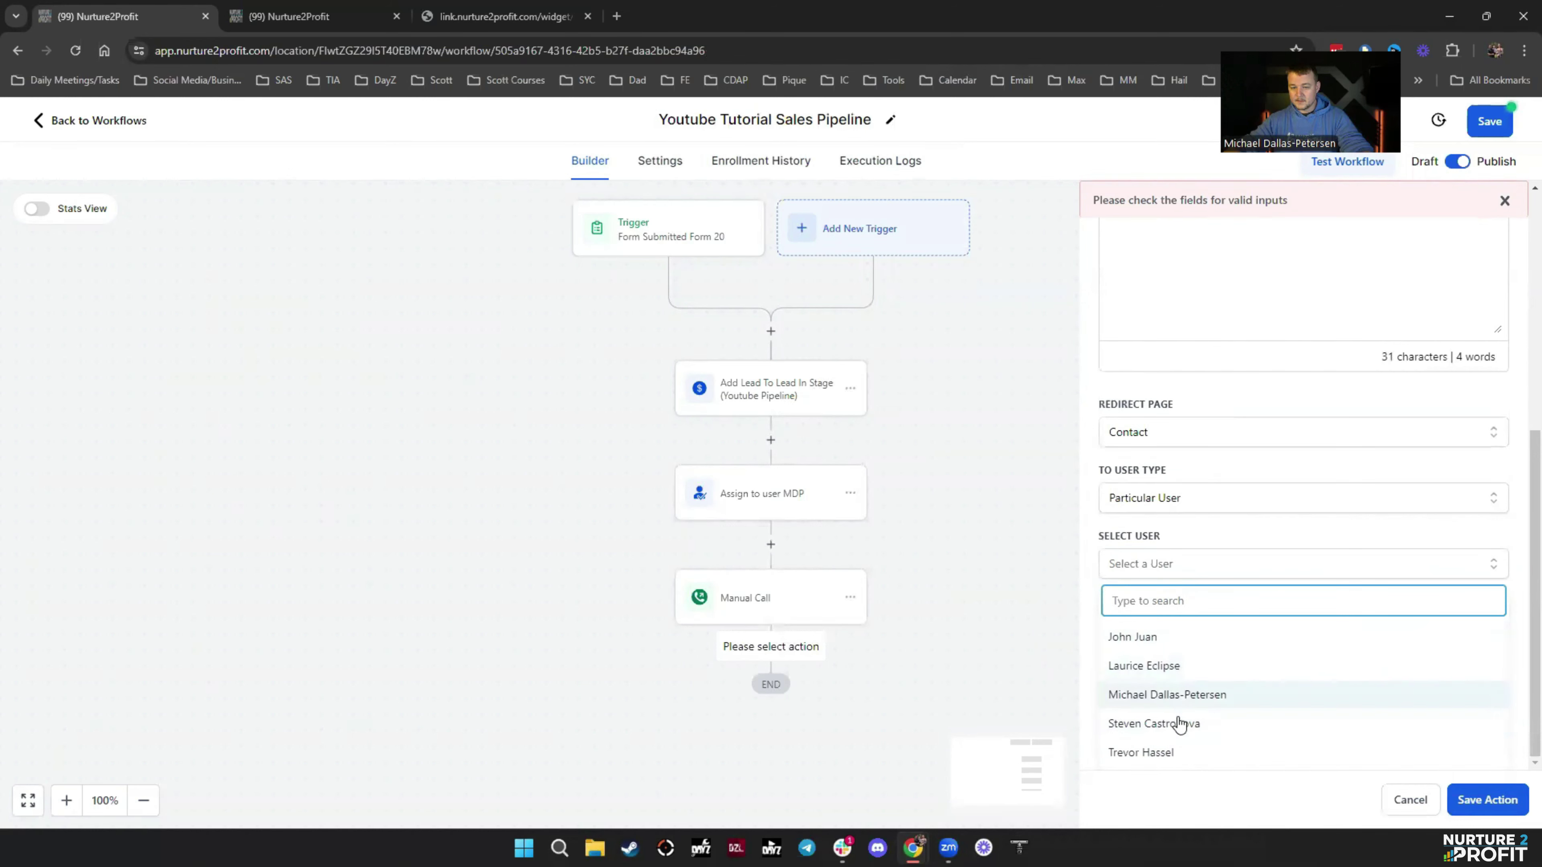
pyautogui.click(1181, 696)
# Send the notification to the user assigned to the contact, then save the action and the workflow
pyautogui.click(1245, 684)
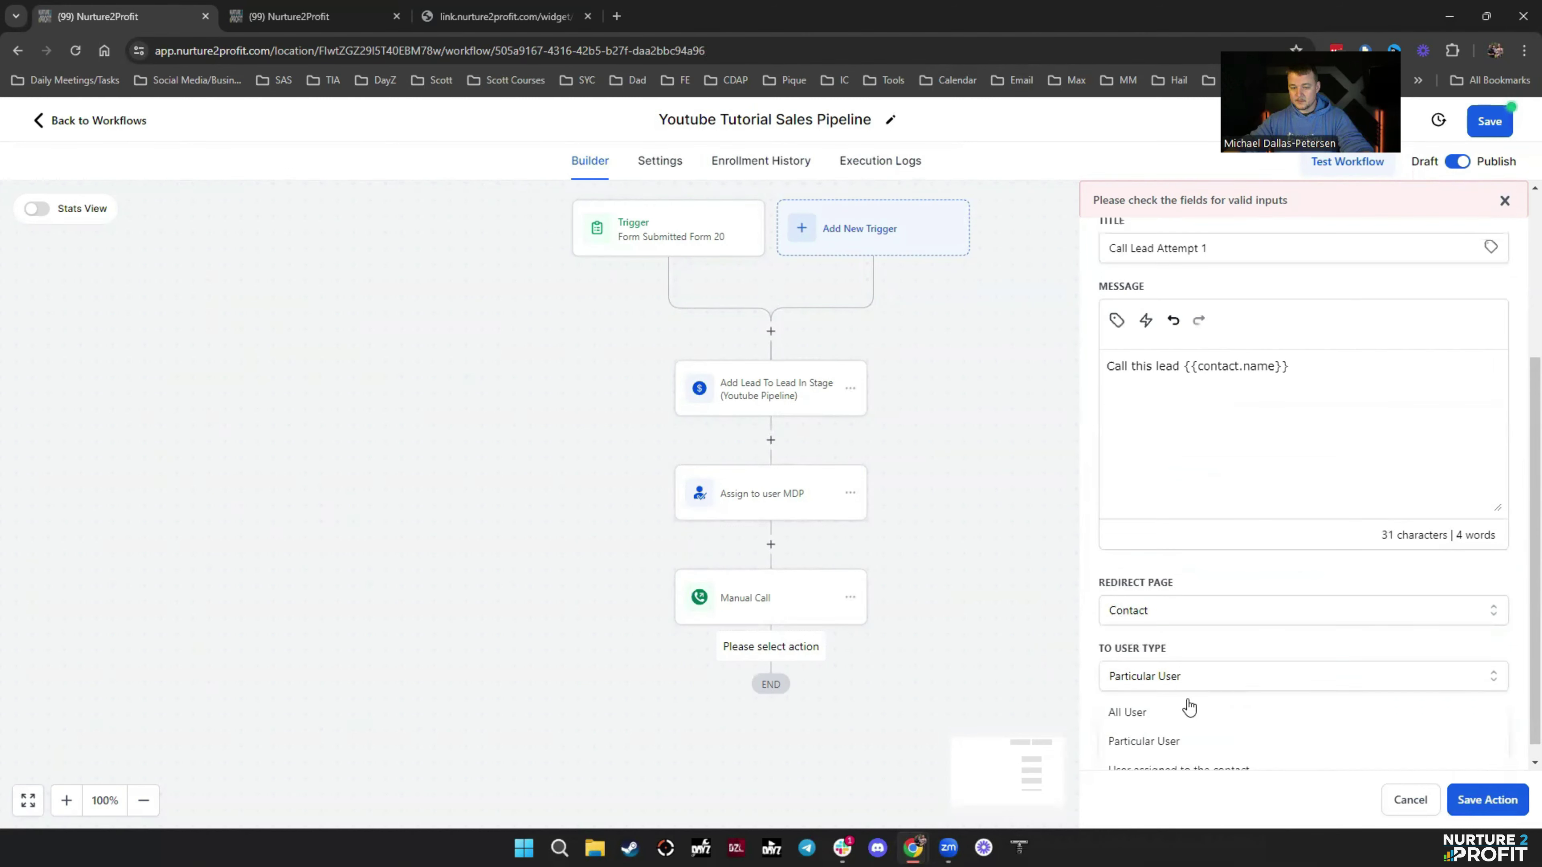
pyautogui.click(1191, 754)
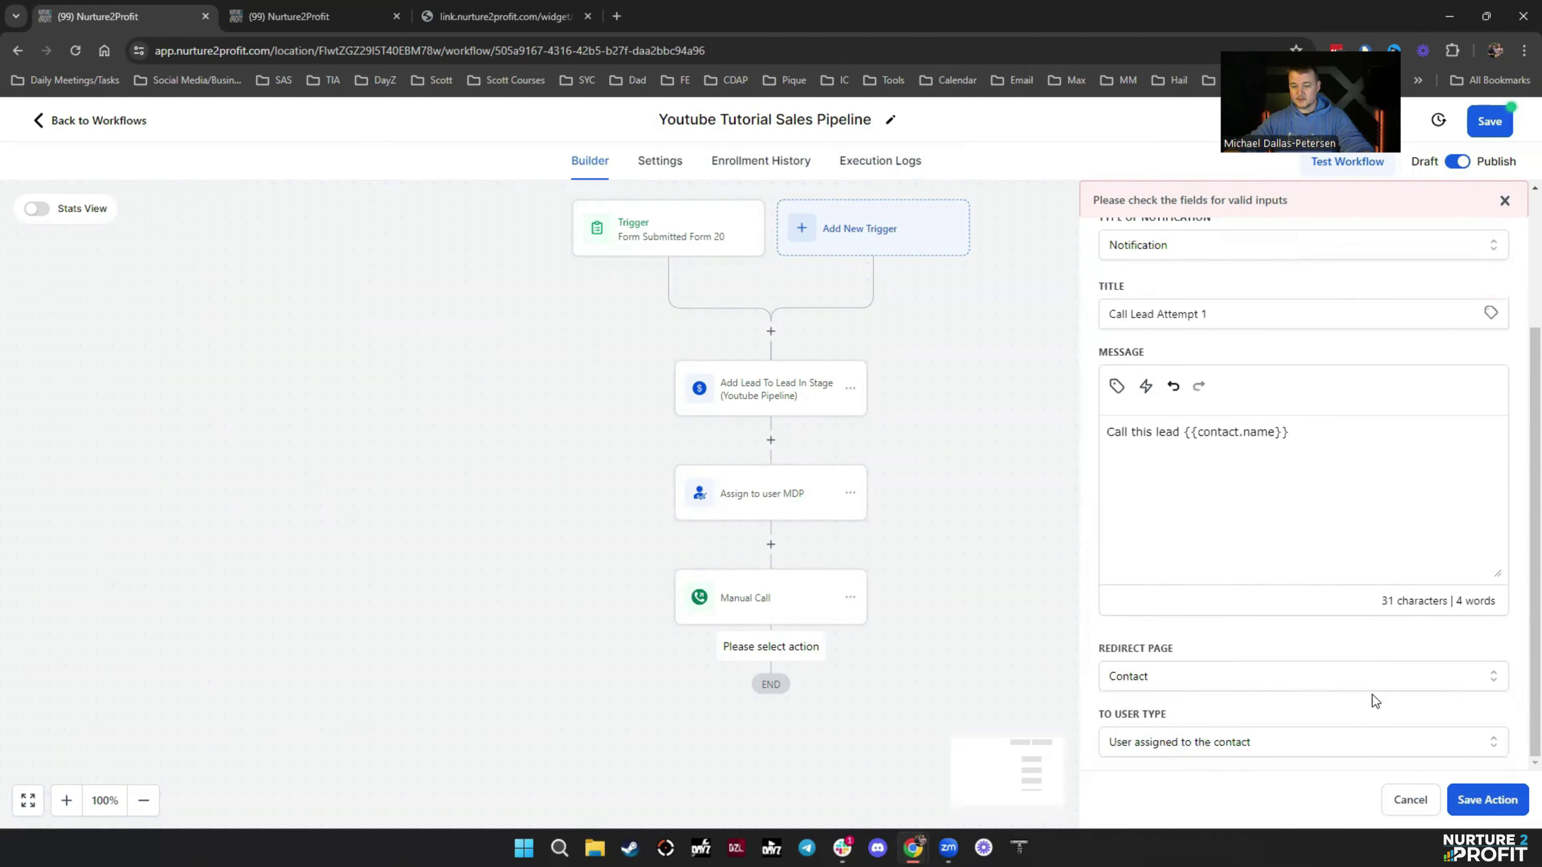
pyautogui.click(1482, 801)
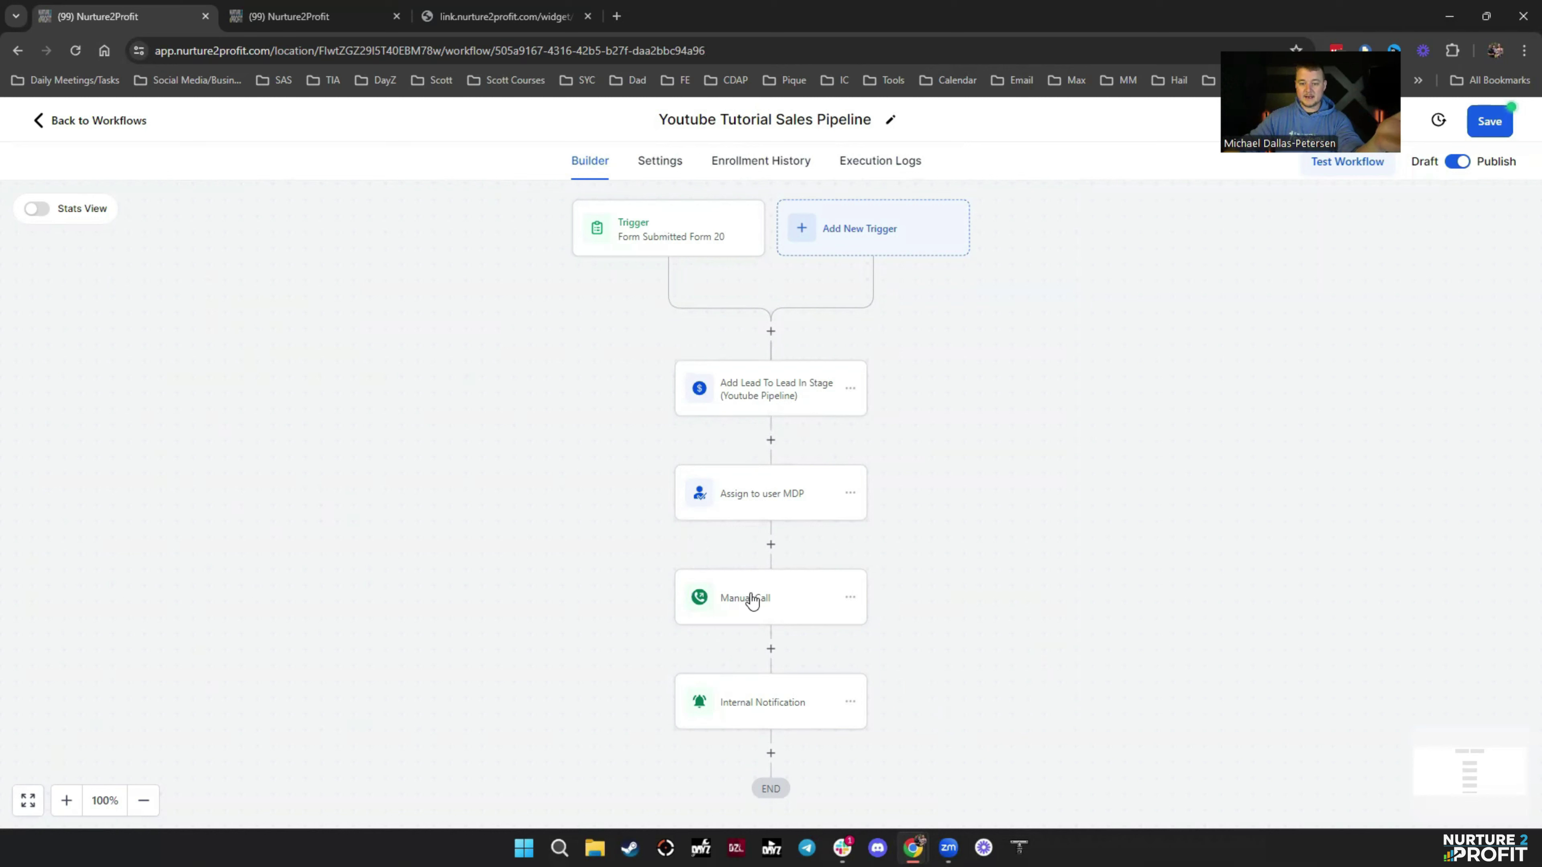
pyautogui.click(1494, 129)
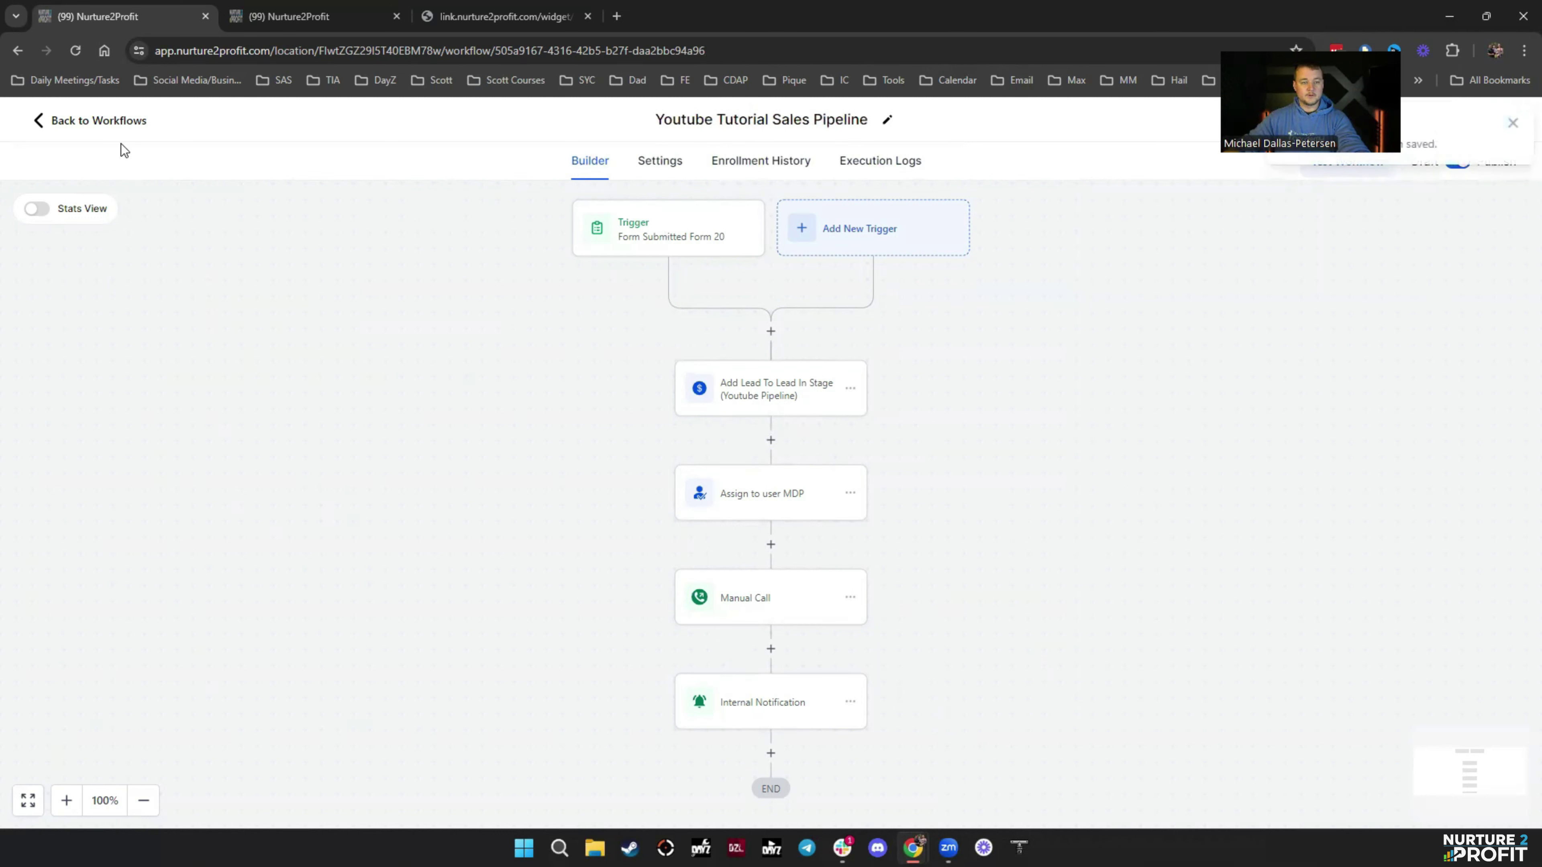
# Return to the workflow list, create a new blank workflow, and name it "Youtube Attempt 1"
pyautogui.click(108, 124)
pyautogui.click(1332, 220)
pyautogui.click(1298, 277)
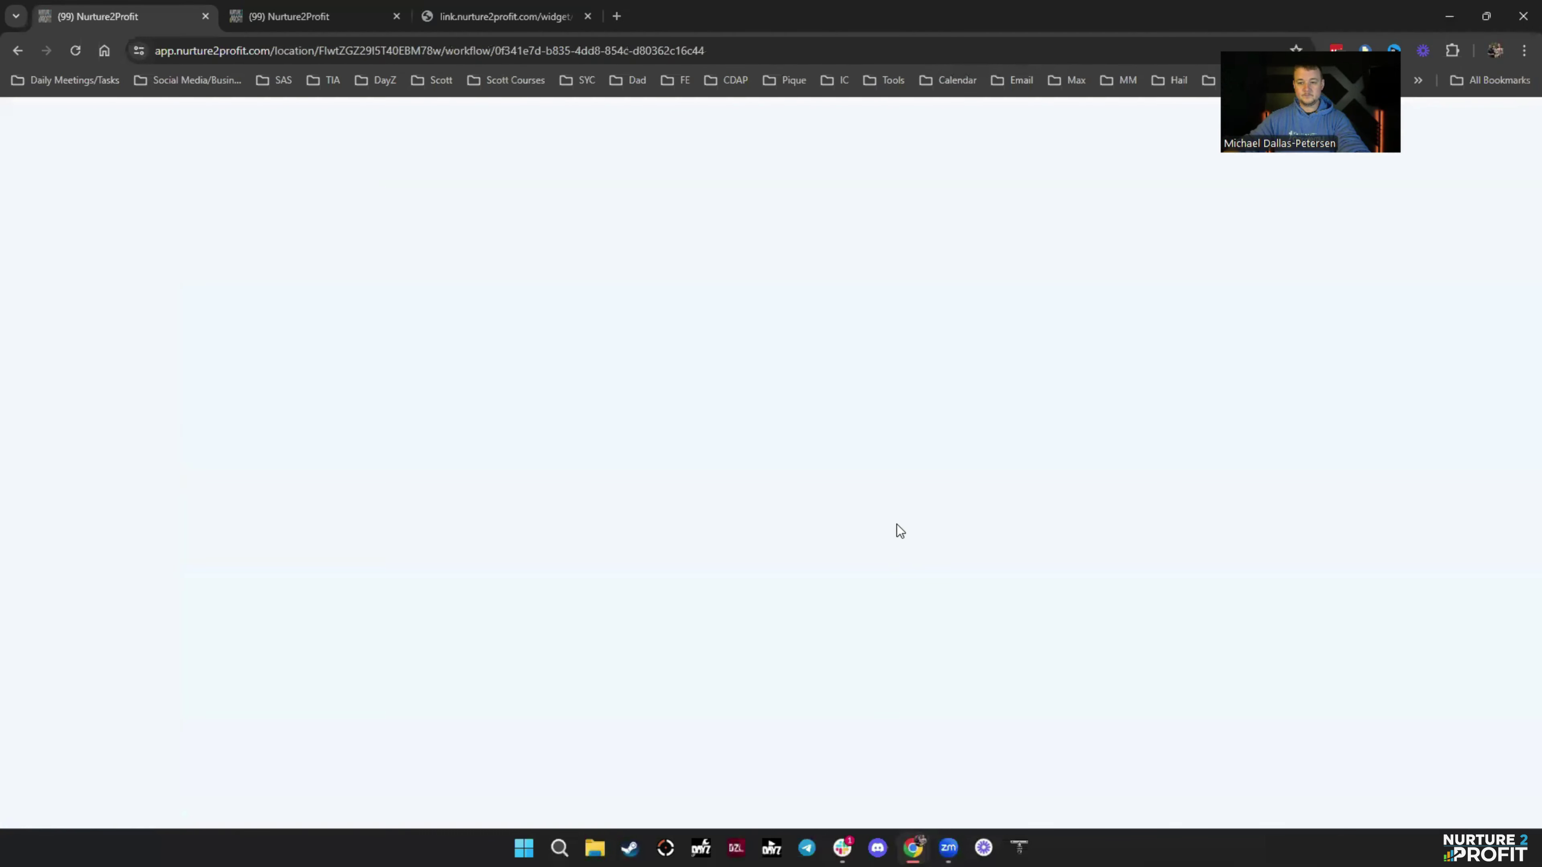
pyautogui.click(750, 122)
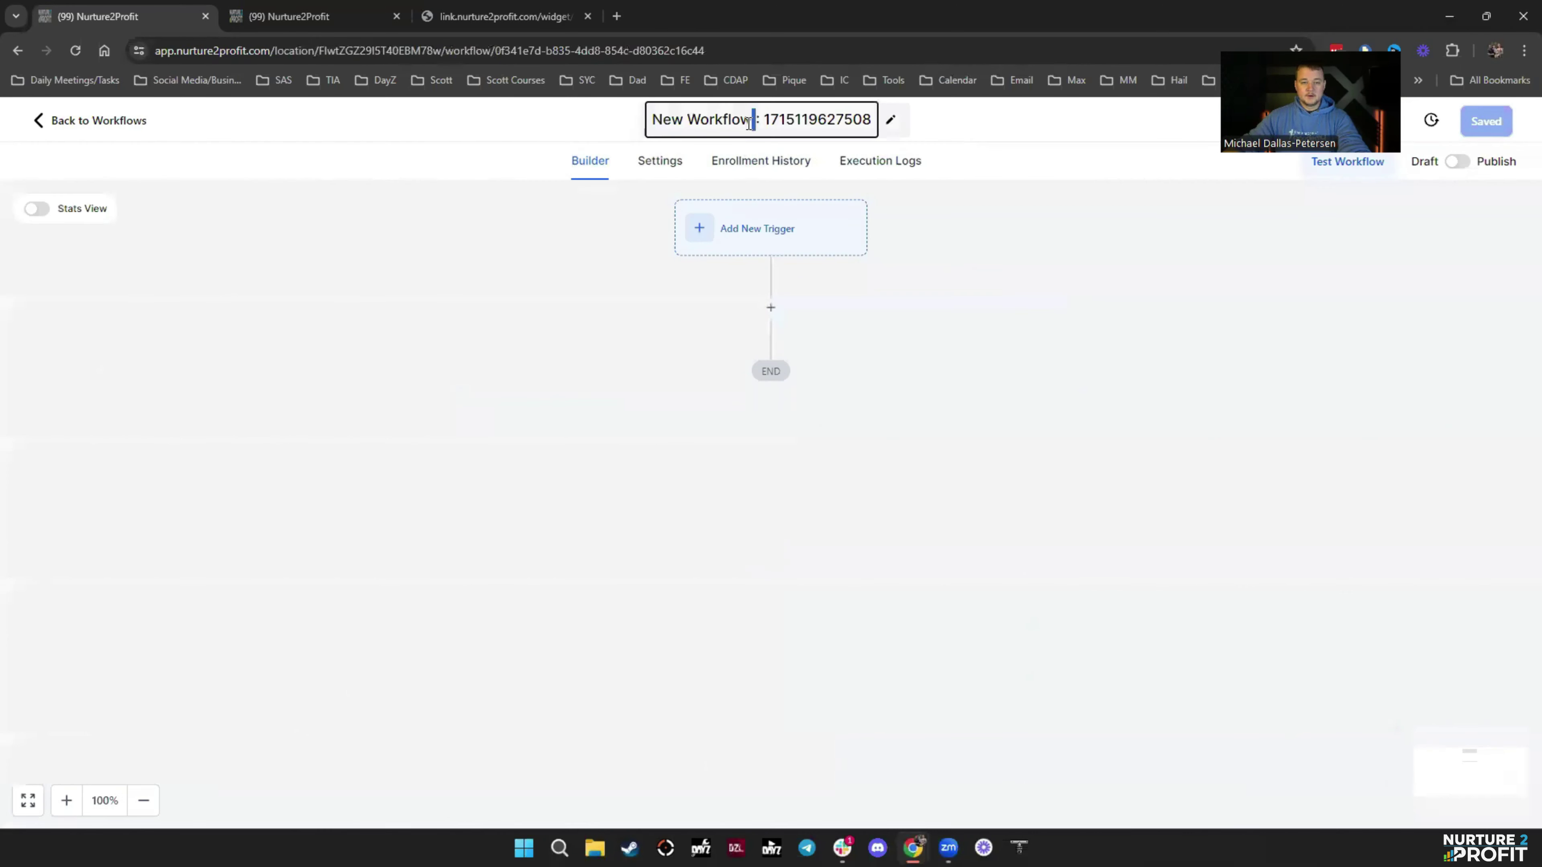
pyautogui.hotkey('ctrl', 'a')
pyautogui.write('Youtube At')
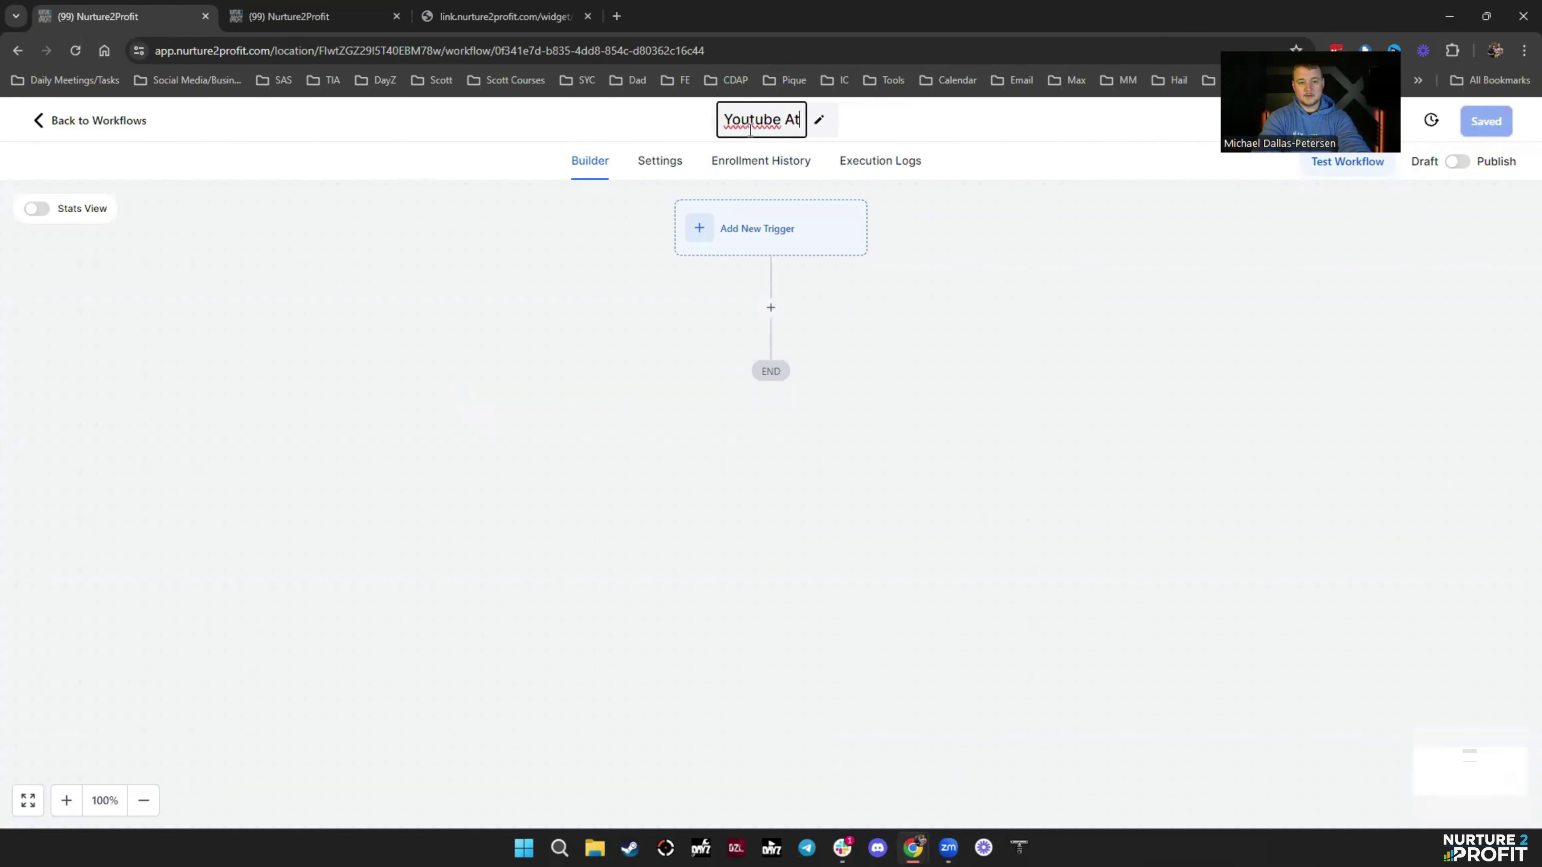
pyautogui.write('tempt 1')
pyautogui.press('Return')
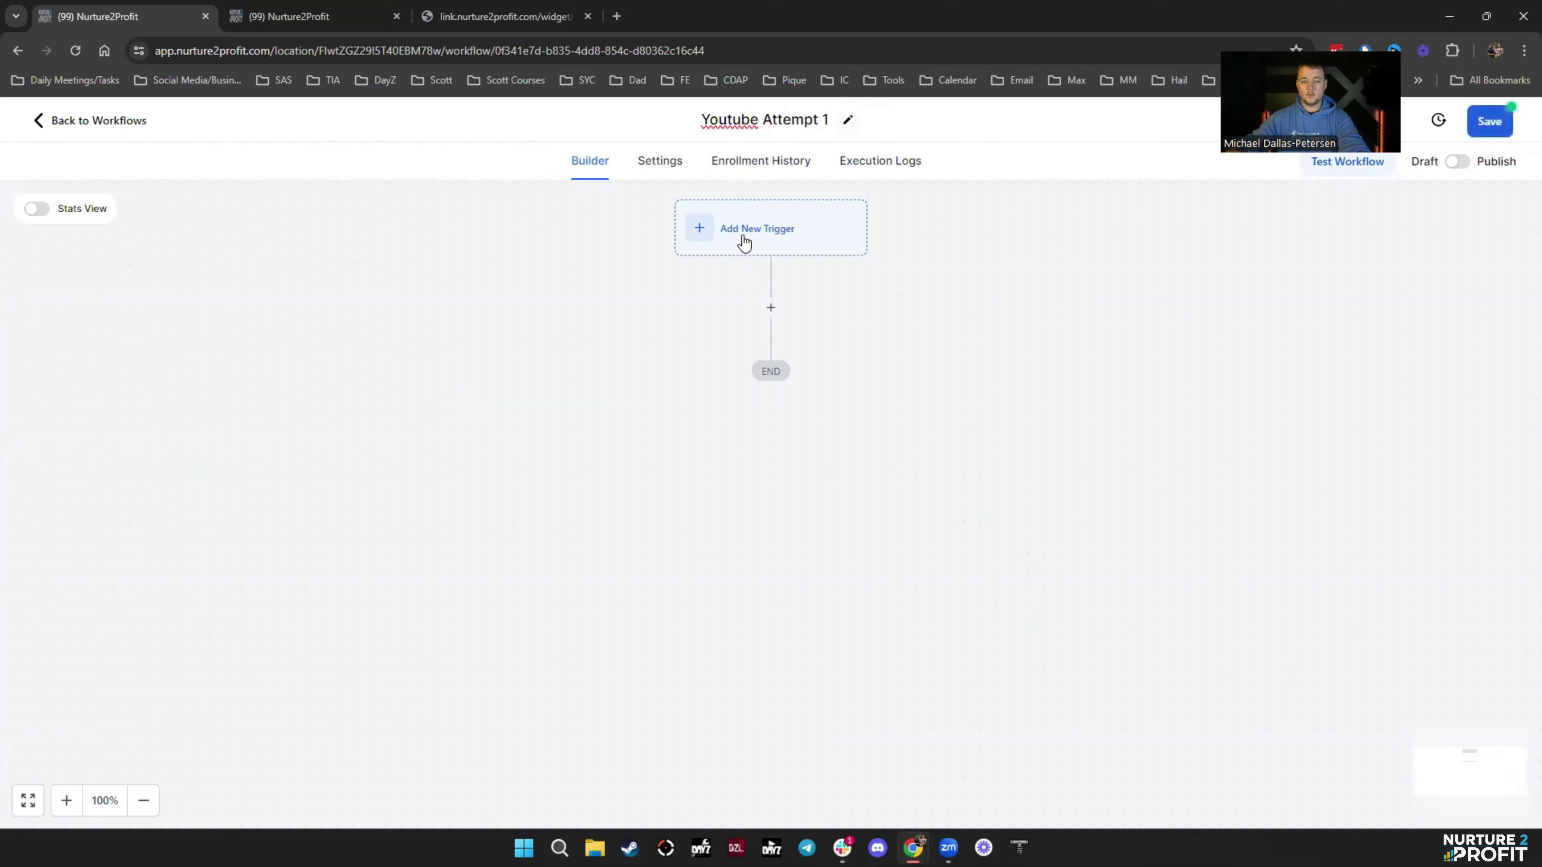
# Add a Pipeline Stage Changed trigger and filter it to the Youtube Test pipeline
pyautogui.click(744, 243)
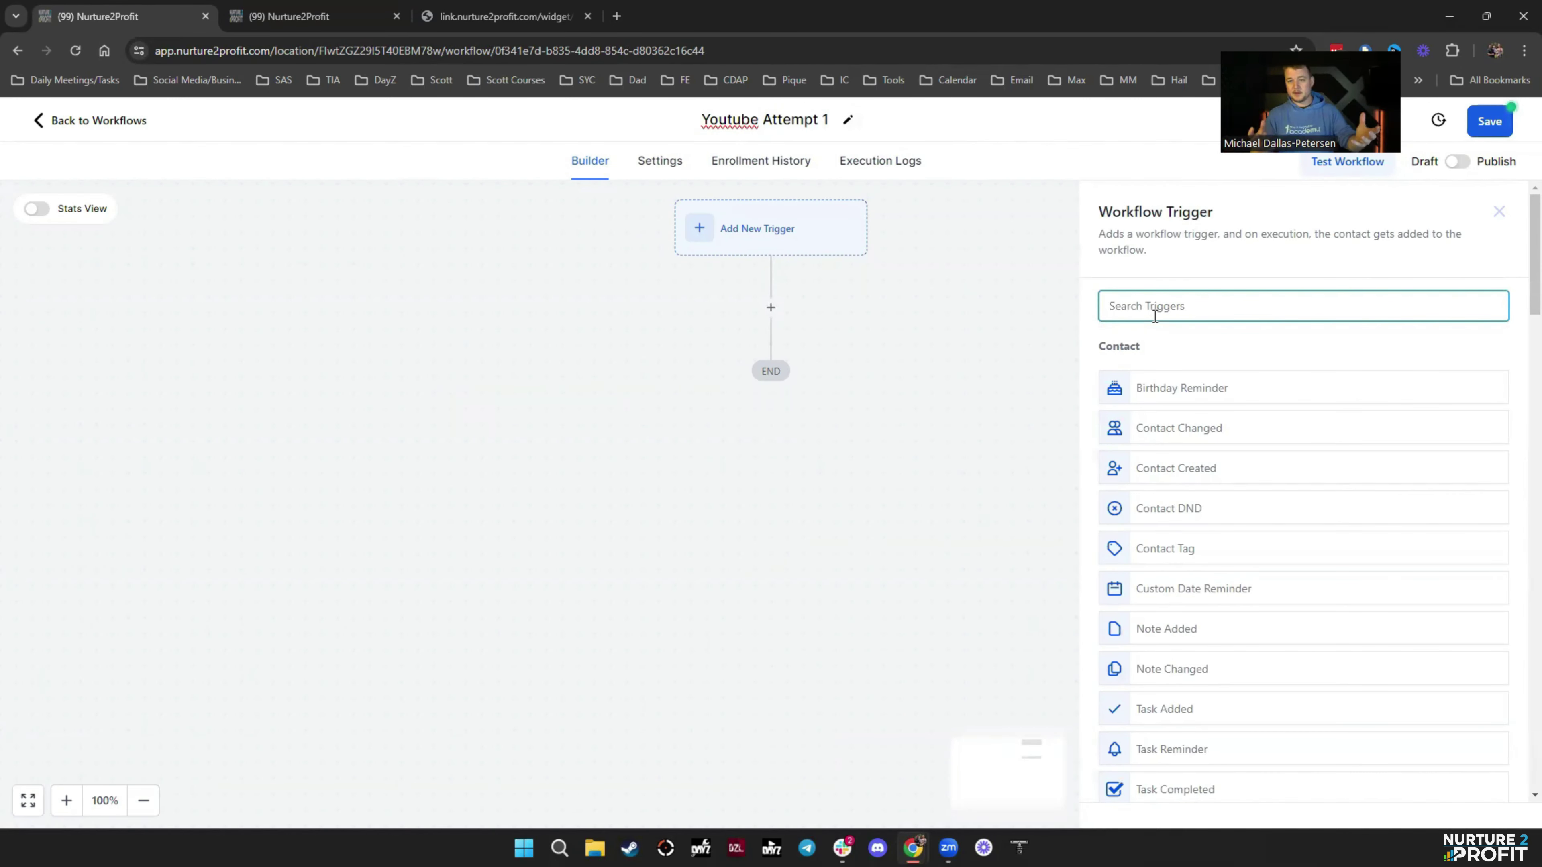
pyautogui.write('Pip')
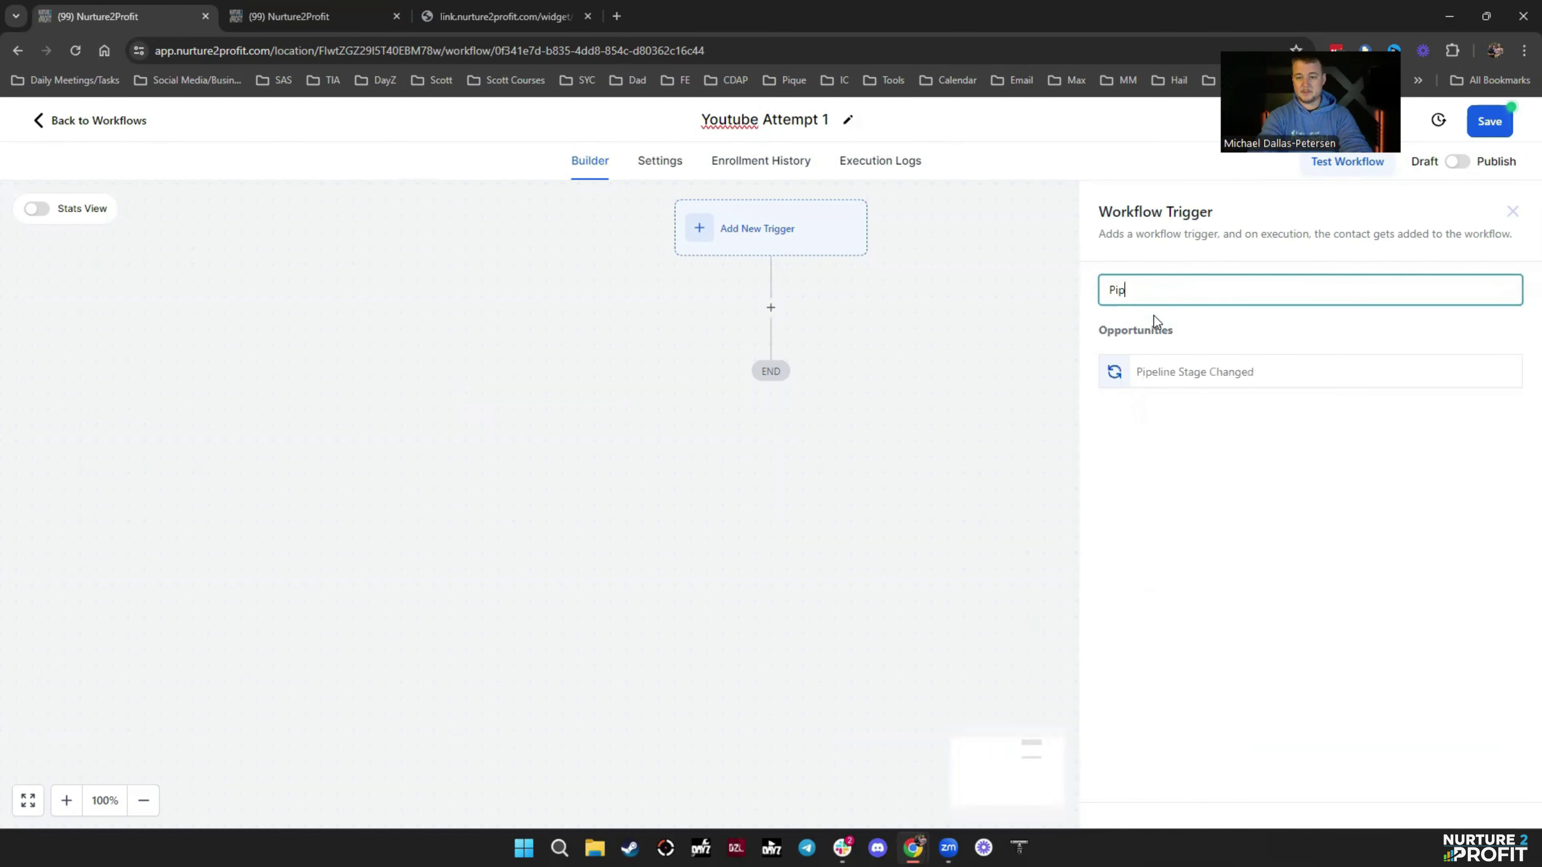
pyautogui.click(1201, 376)
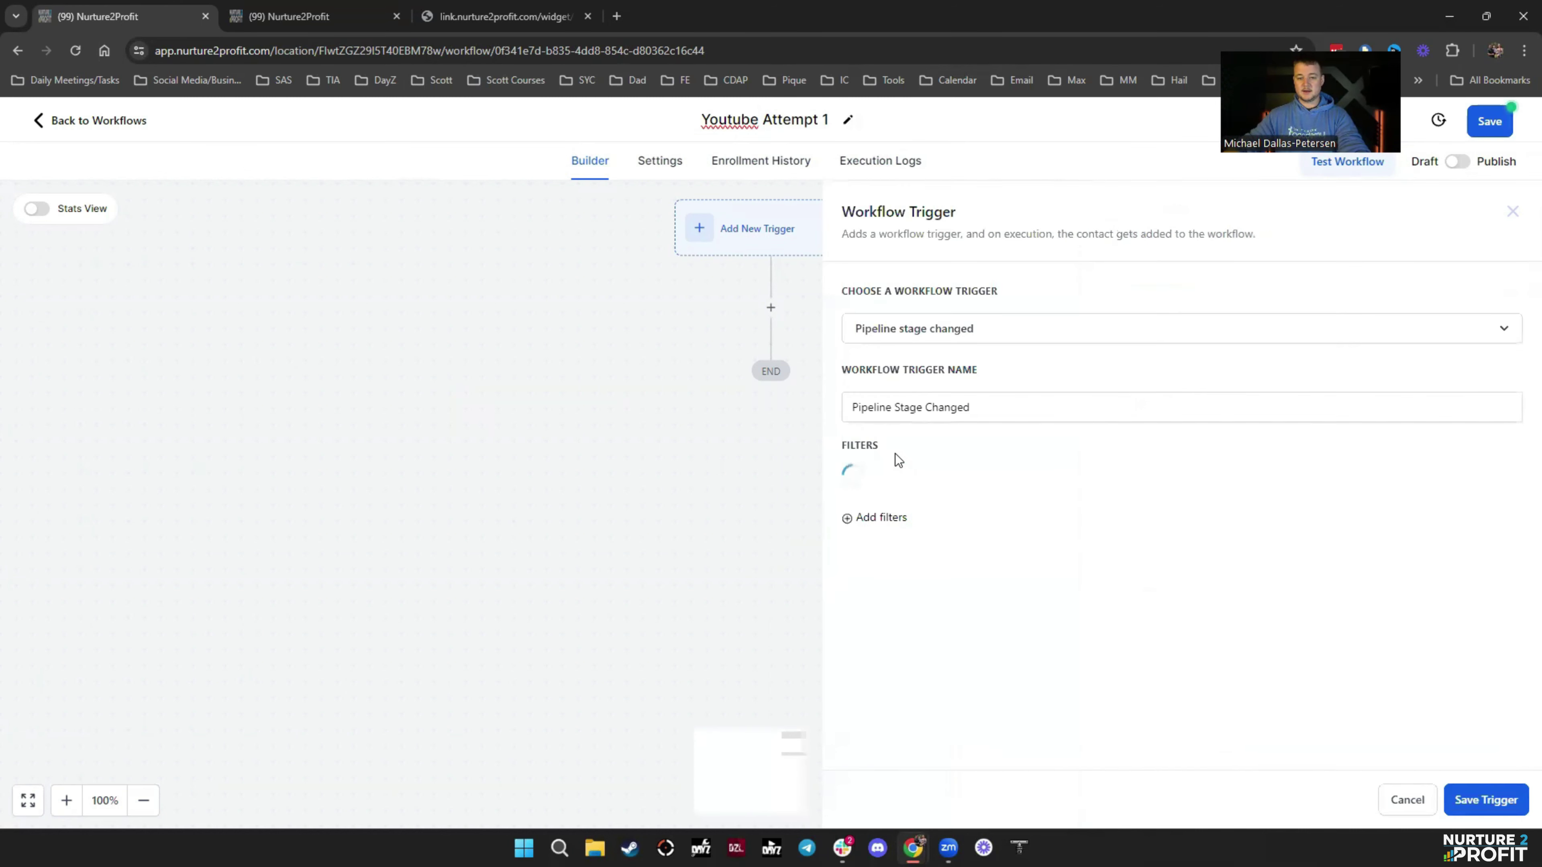
pyautogui.click(922, 488)
pyautogui.click(953, 647)
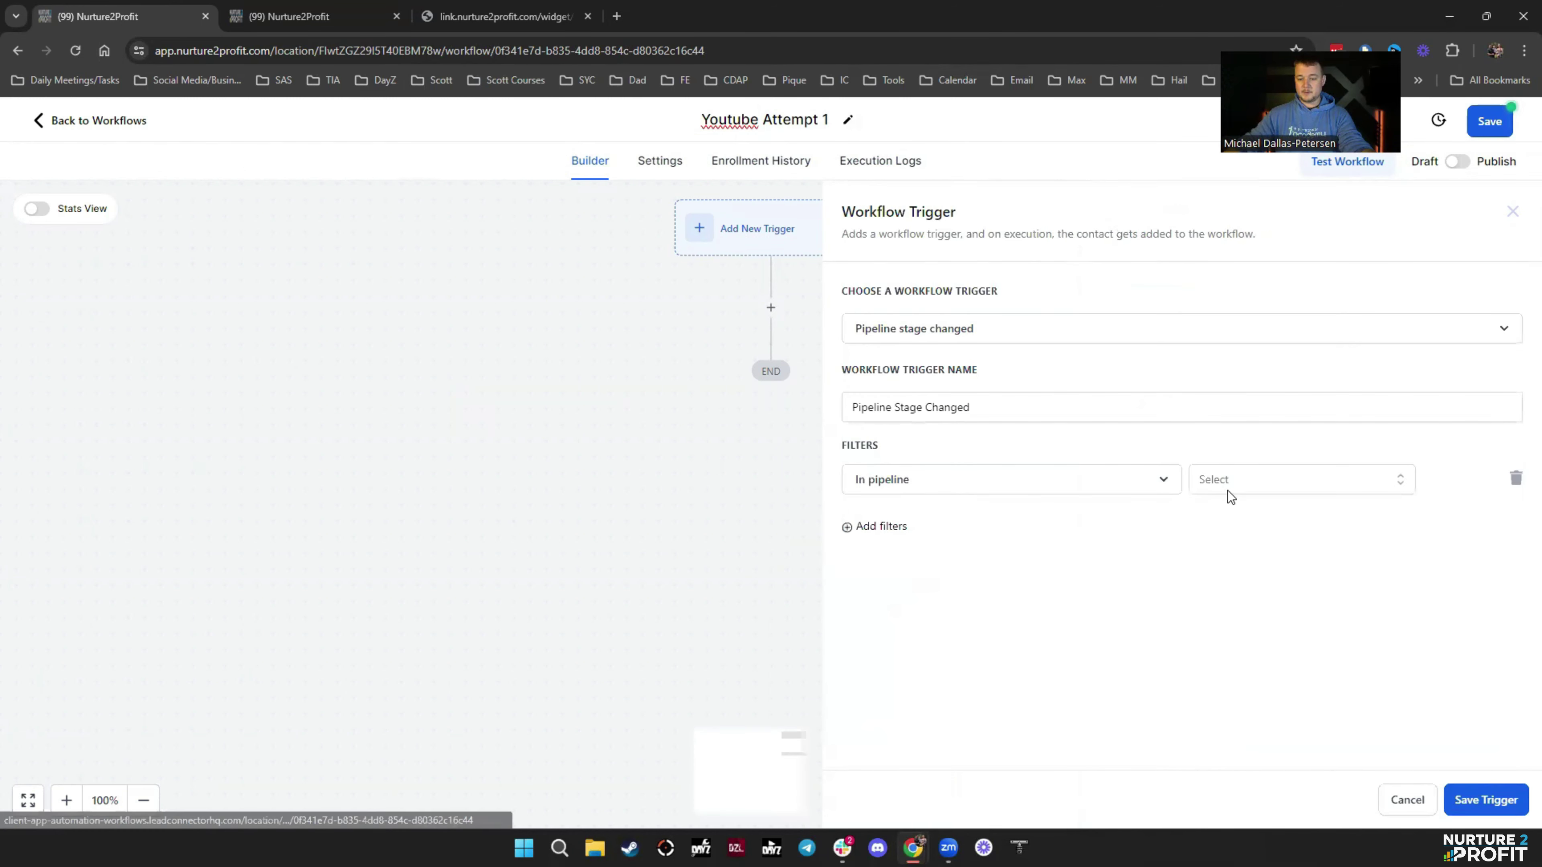
pyautogui.click(1226, 492)
pyautogui.click(1242, 669)
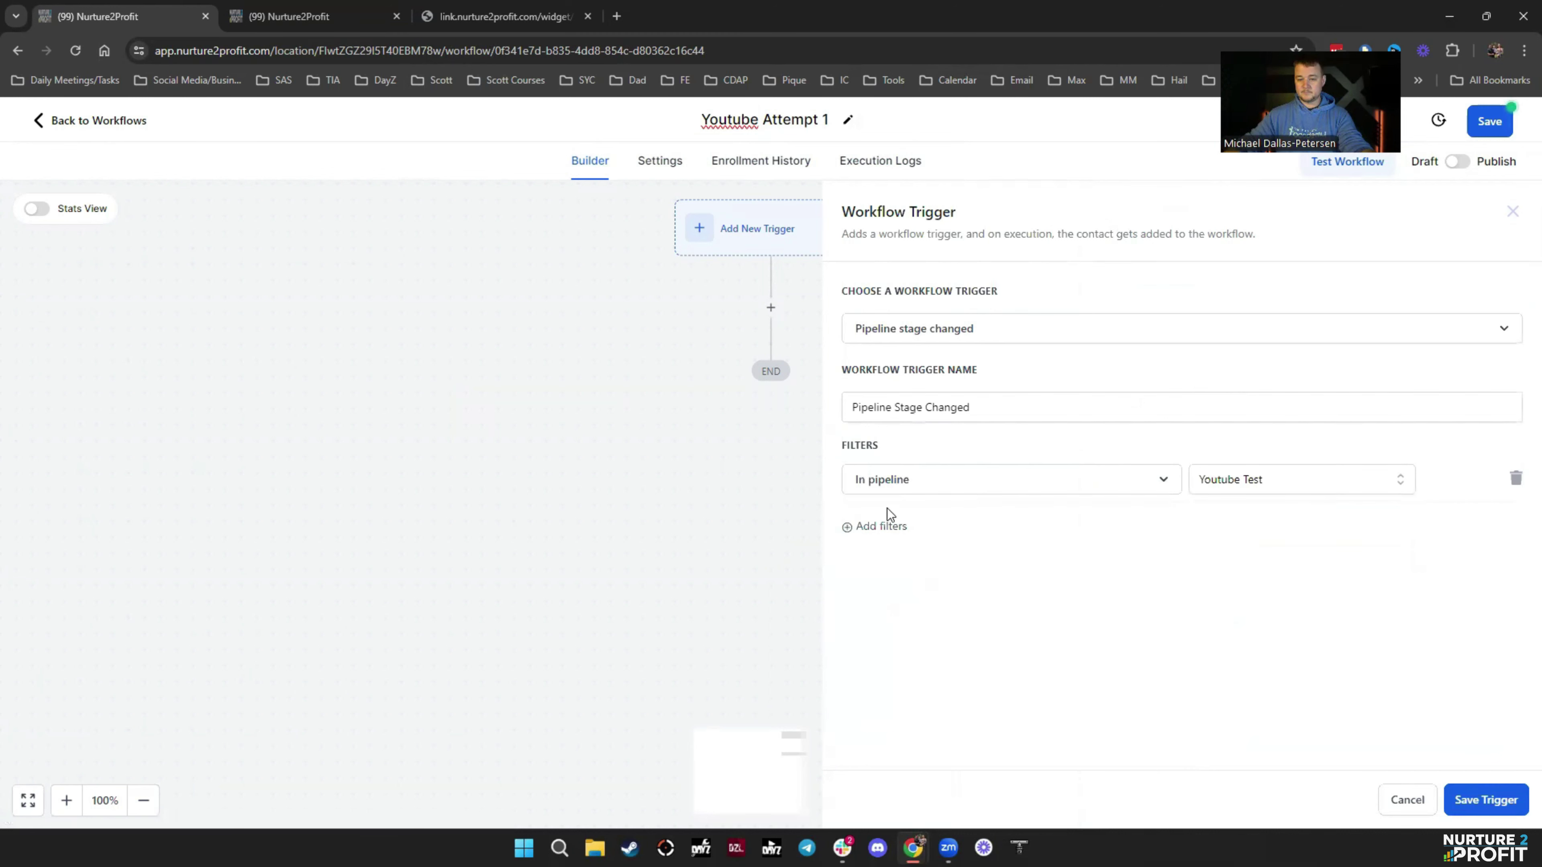
# Add a pipeline stage filter set to Attempt 1, then save the trigger and the workflow
pyautogui.click(885, 527)
pyautogui.click(887, 527)
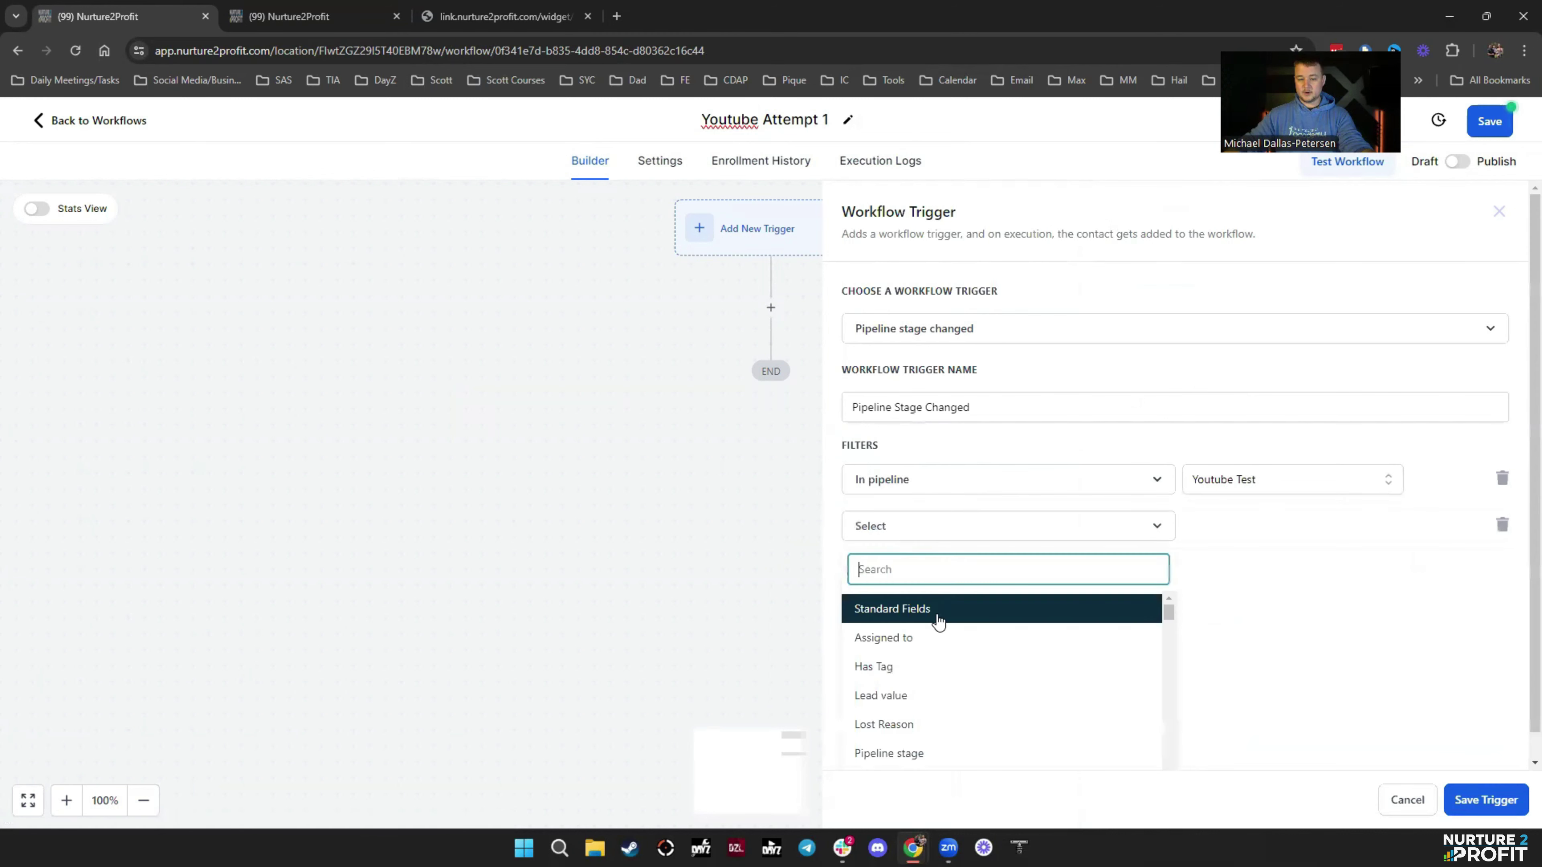
pyautogui.click(950, 763)
pyautogui.click(1227, 529)
pyautogui.click(1240, 635)
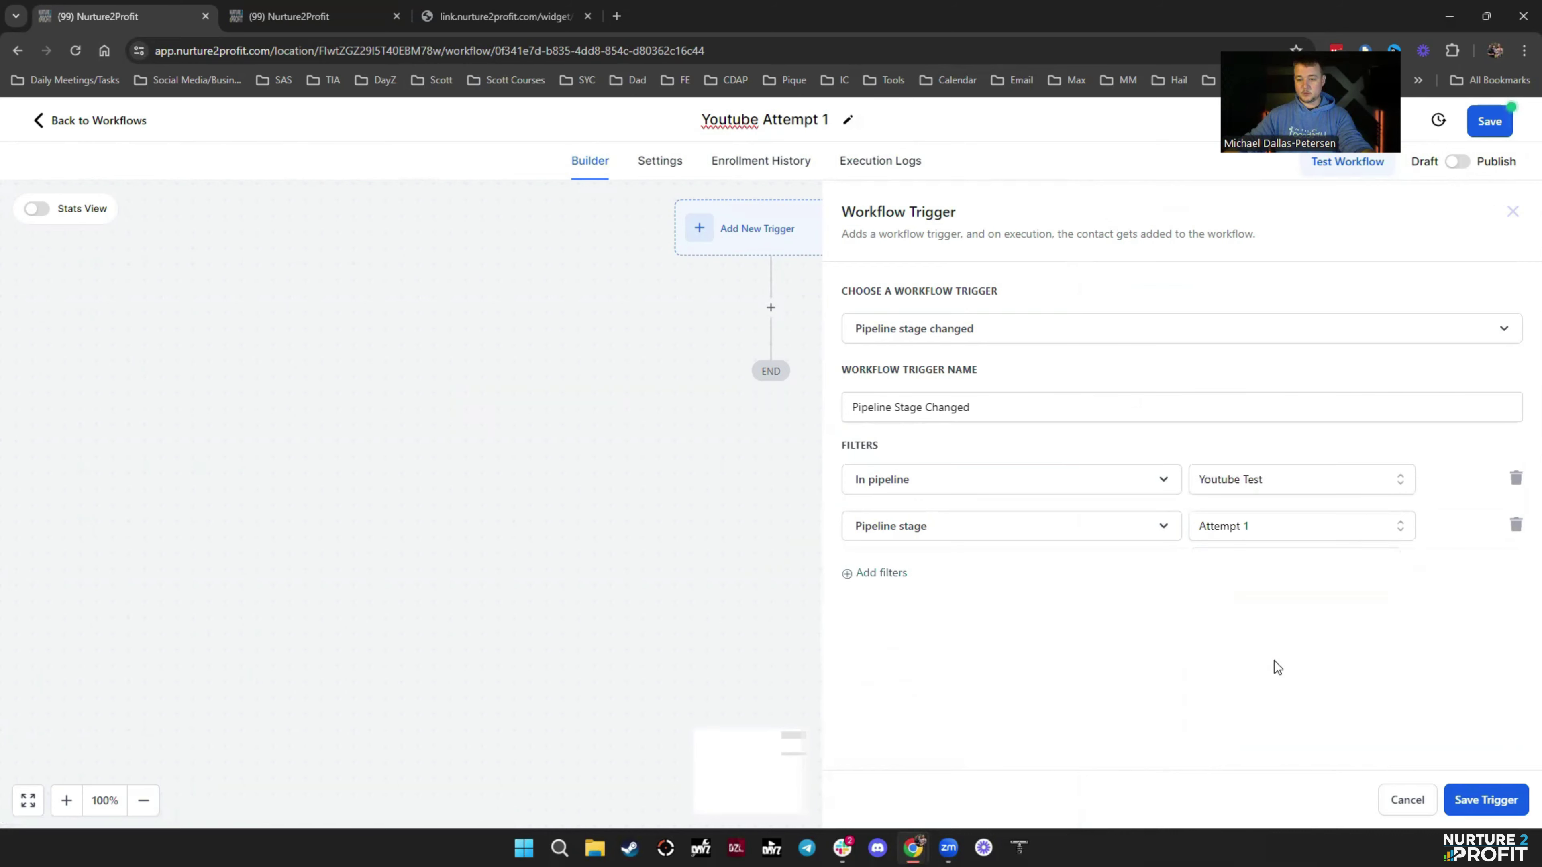
pyautogui.click(1477, 803)
pyautogui.click(1498, 132)
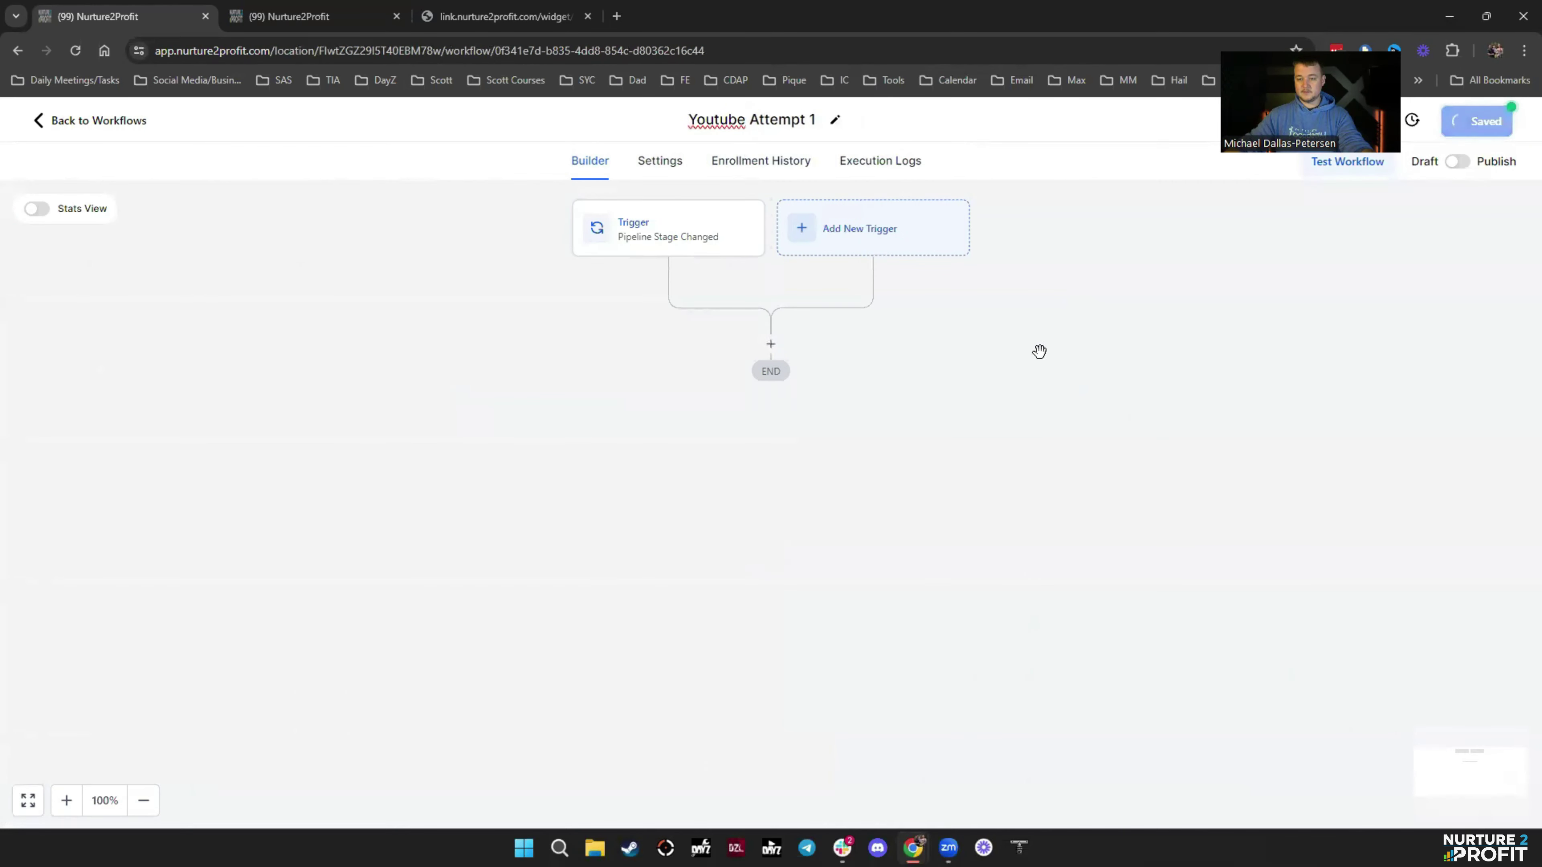
# Allow contacts to re-enter the Youtube Attempt 1 workflow in its settings
pyautogui.click(658, 172)
pyautogui.click(287, 363)
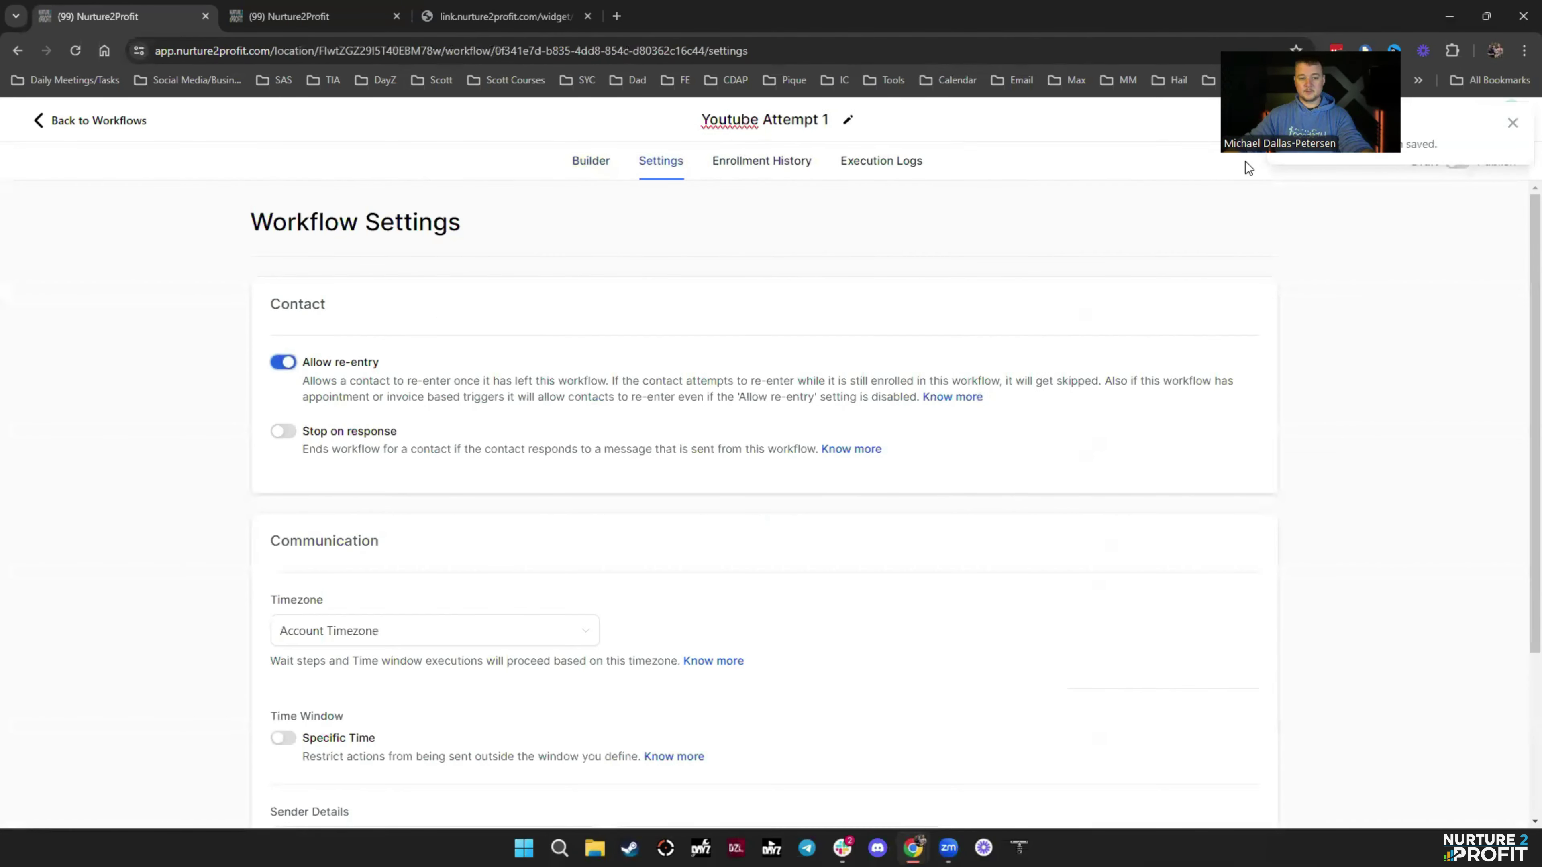
pyautogui.click(1513, 122)
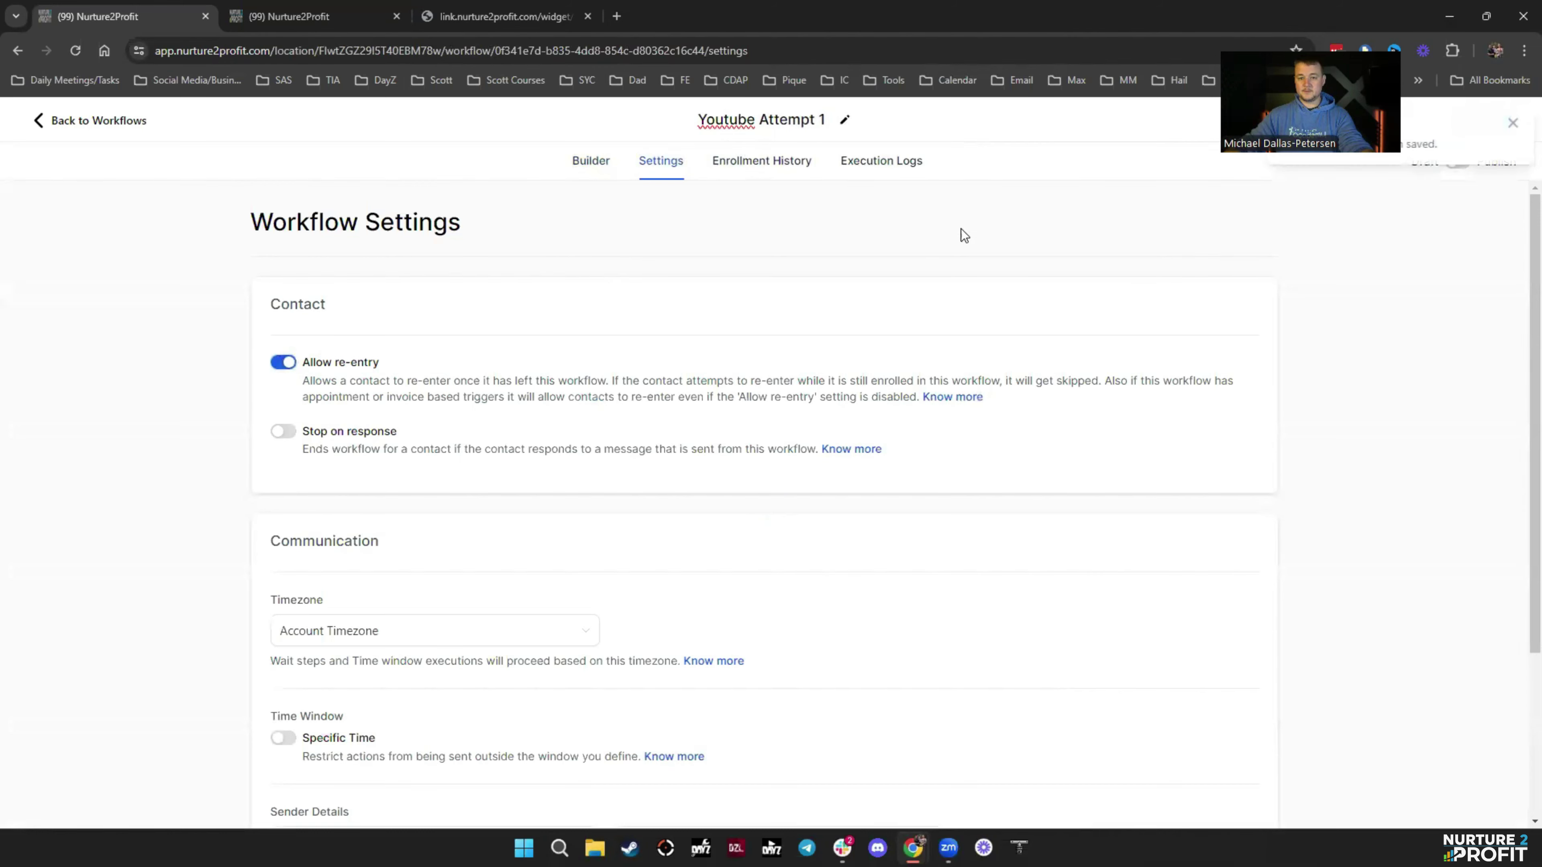
# Add a Send SMS action below the Pipeline Stage Changed trigger and begin its message with "Hey"
pyautogui.click(590, 161)
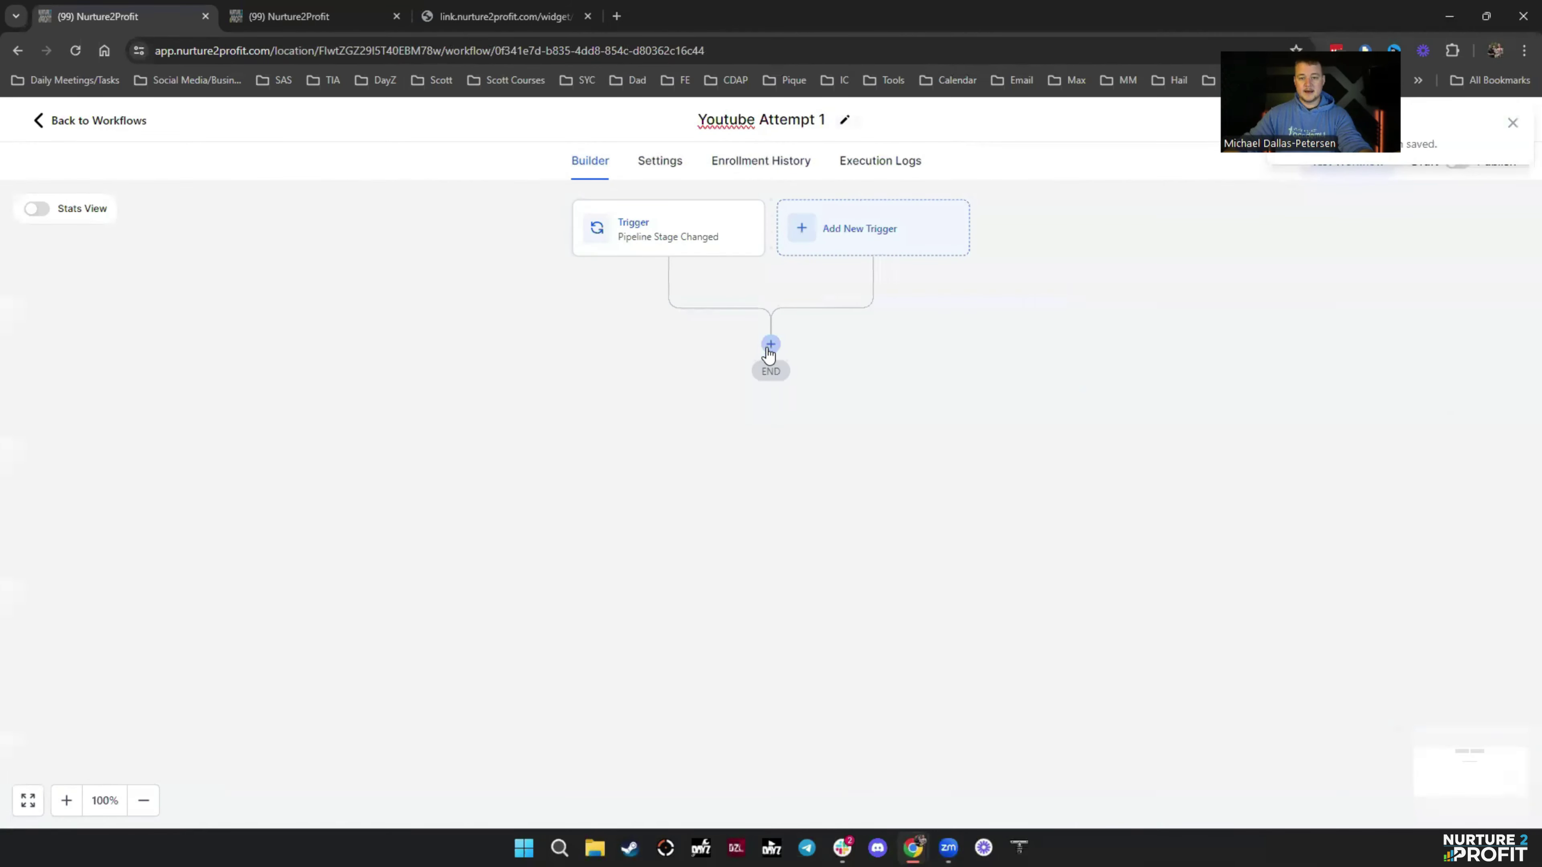
pyautogui.click(771, 345)
pyautogui.write('Send')
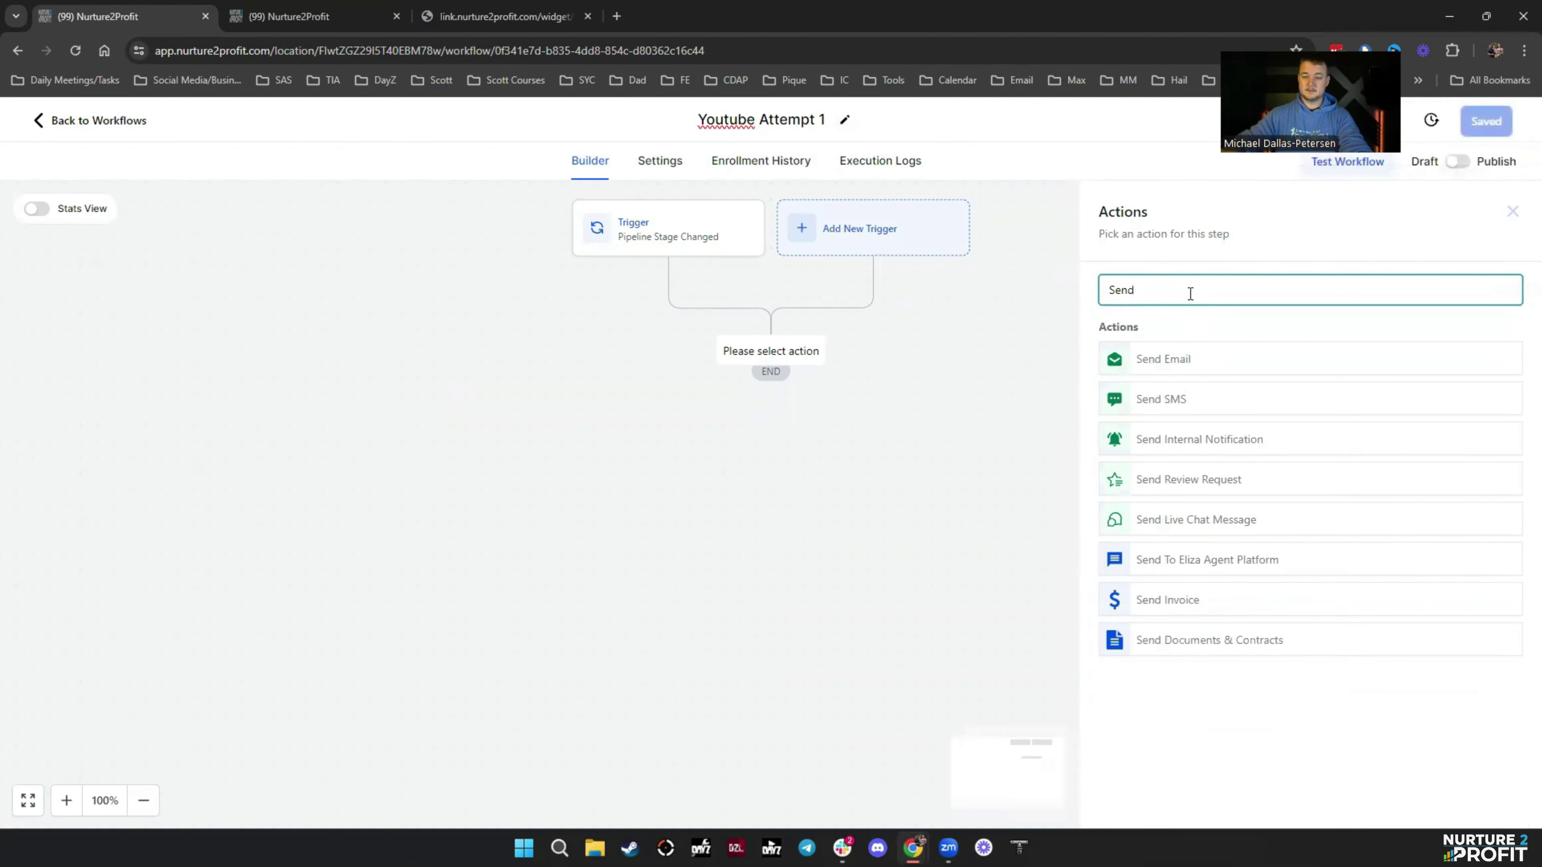
pyautogui.click(1204, 398)
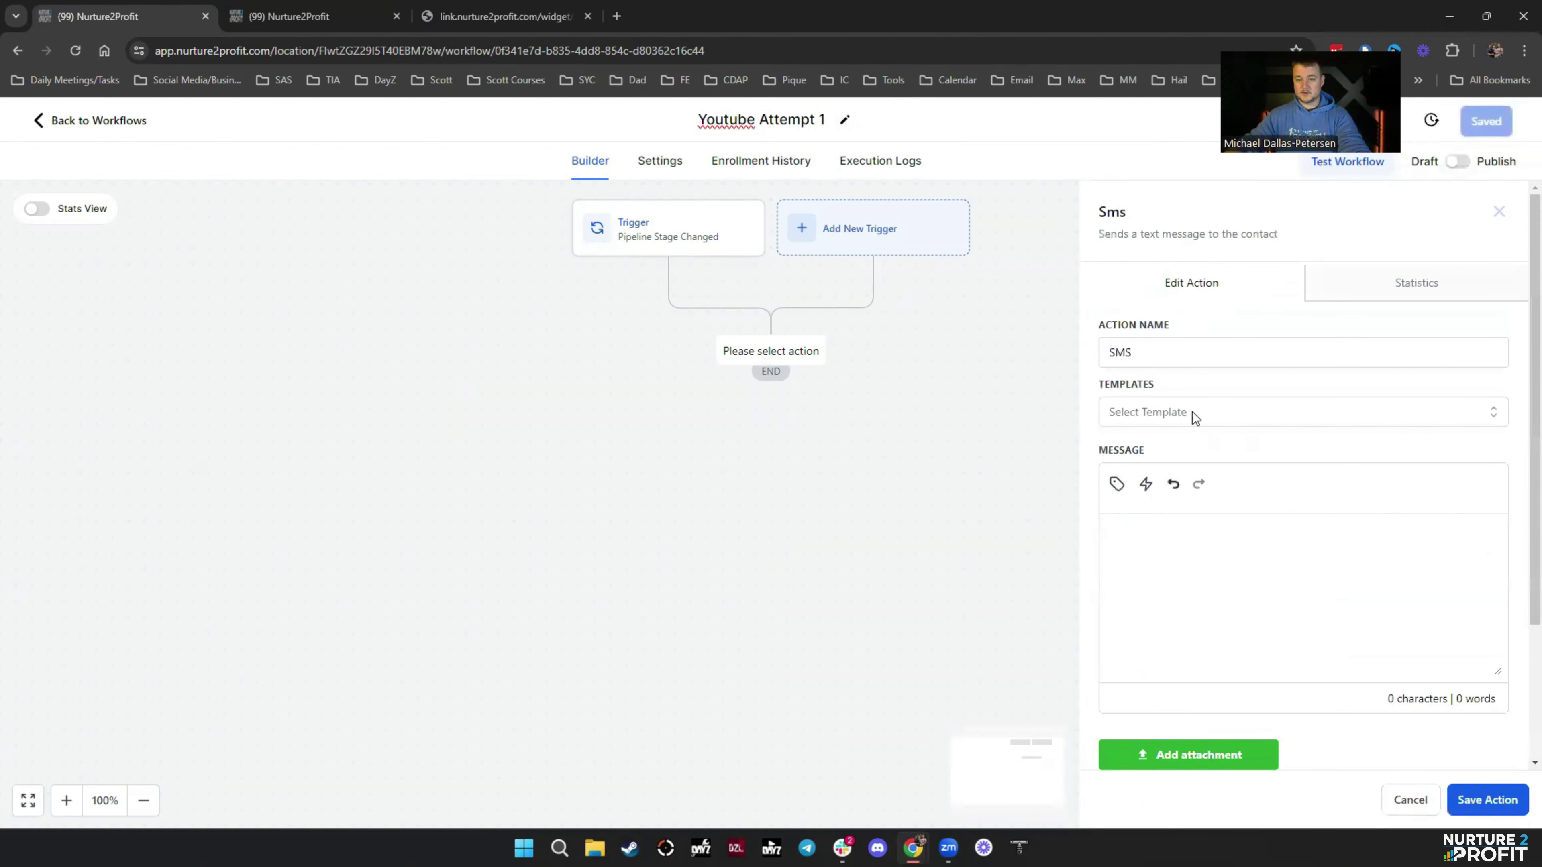
pyautogui.click(1171, 528)
pyautogui.write('Hey')
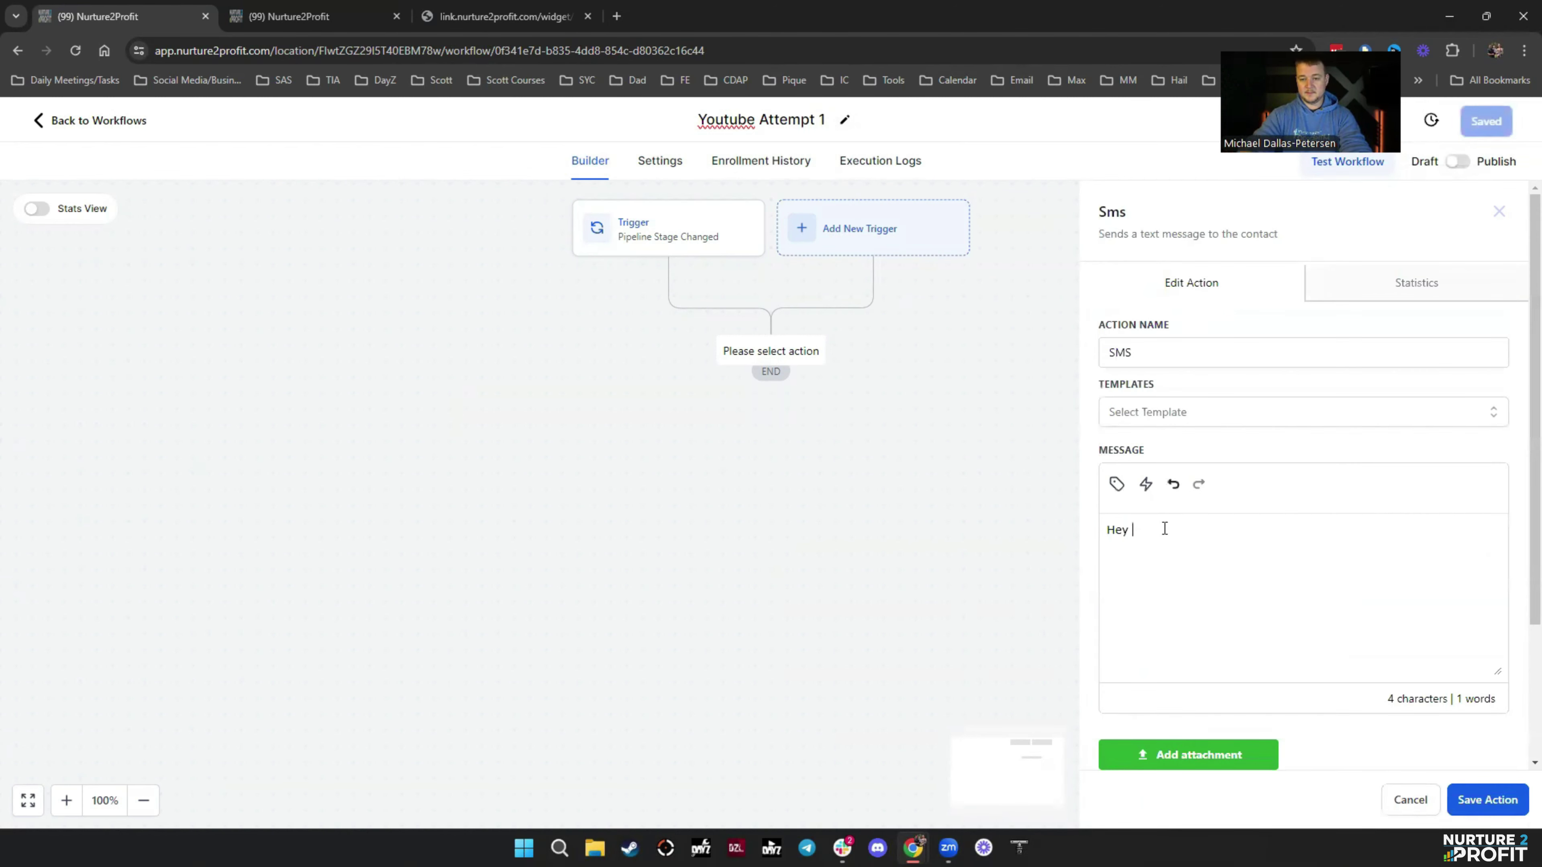
pyautogui.click(1117, 485)
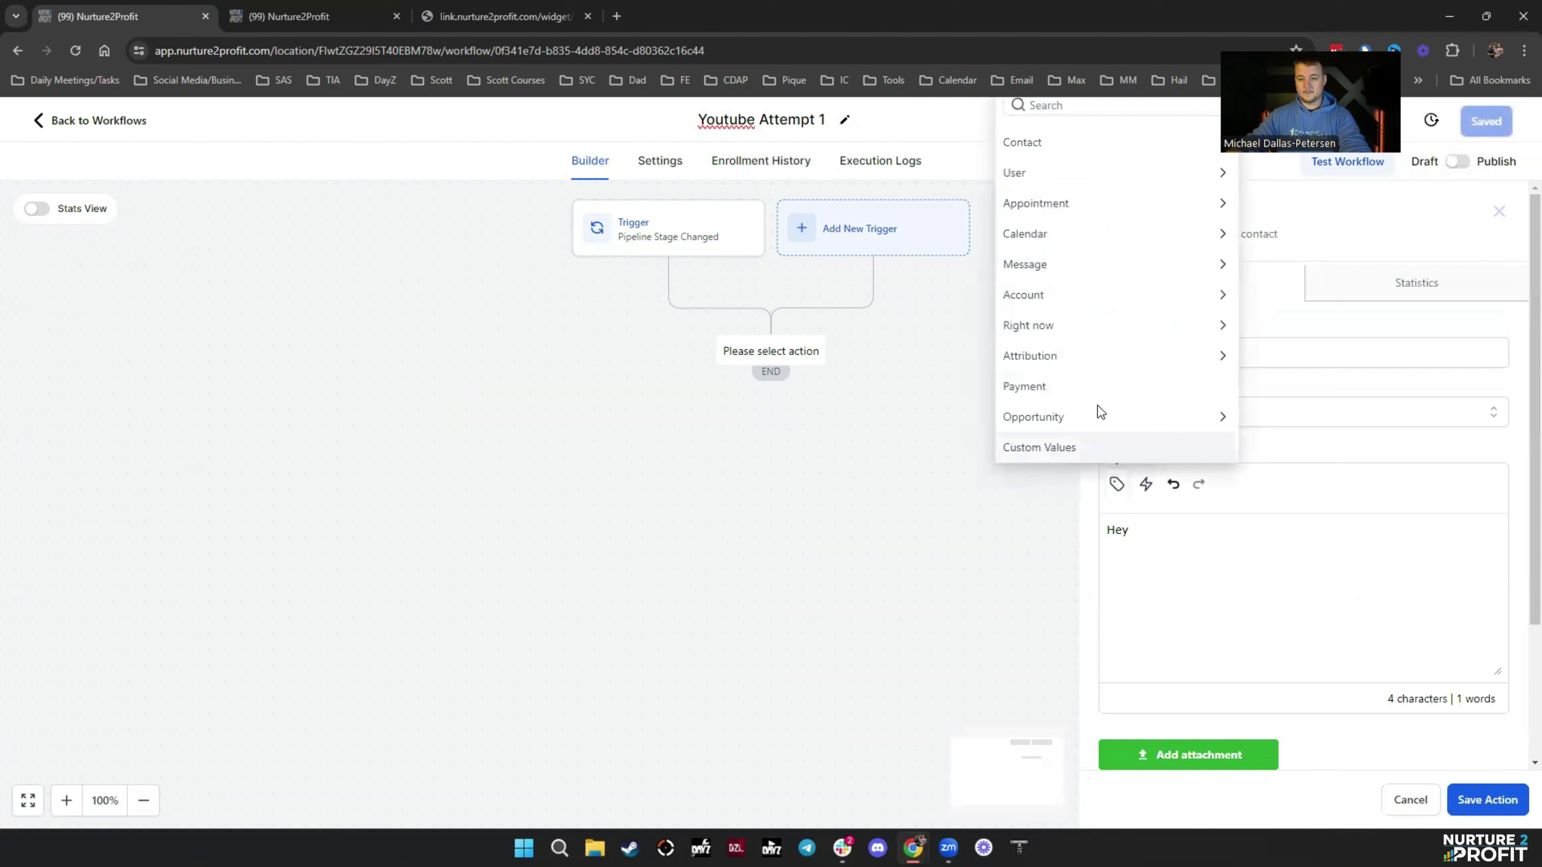
pyautogui.click(1058, 143)
pyautogui.click(1056, 146)
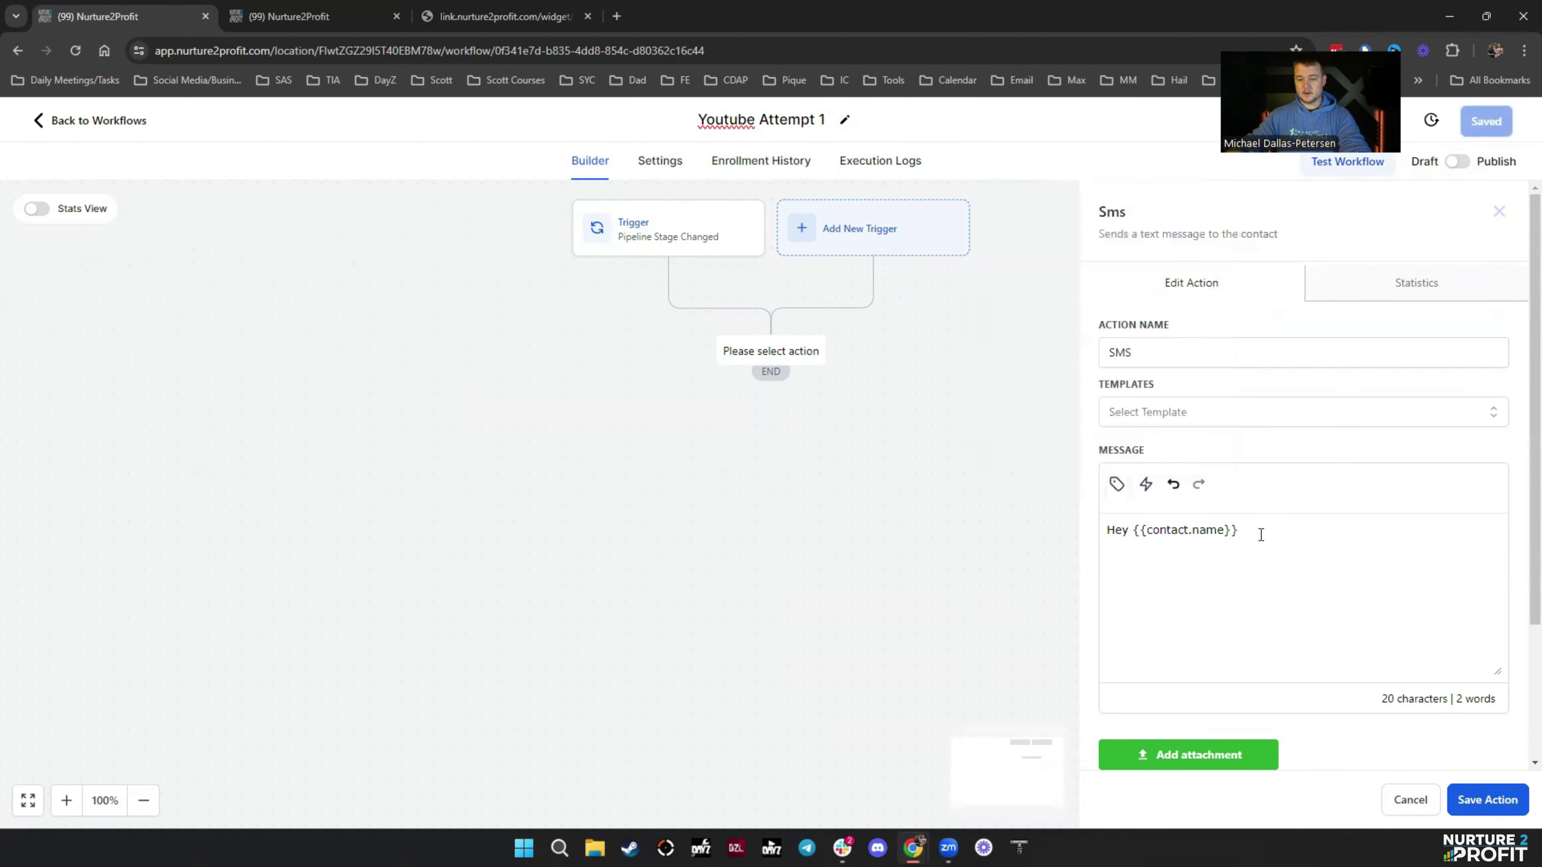
pyautogui.moveTo(1238, 530); pyautogui.dragTo(1152, 530)
pyautogui.press('BackSpace')
pyautogui.press('BackSpace')
pyautogui.press('BackSpace')
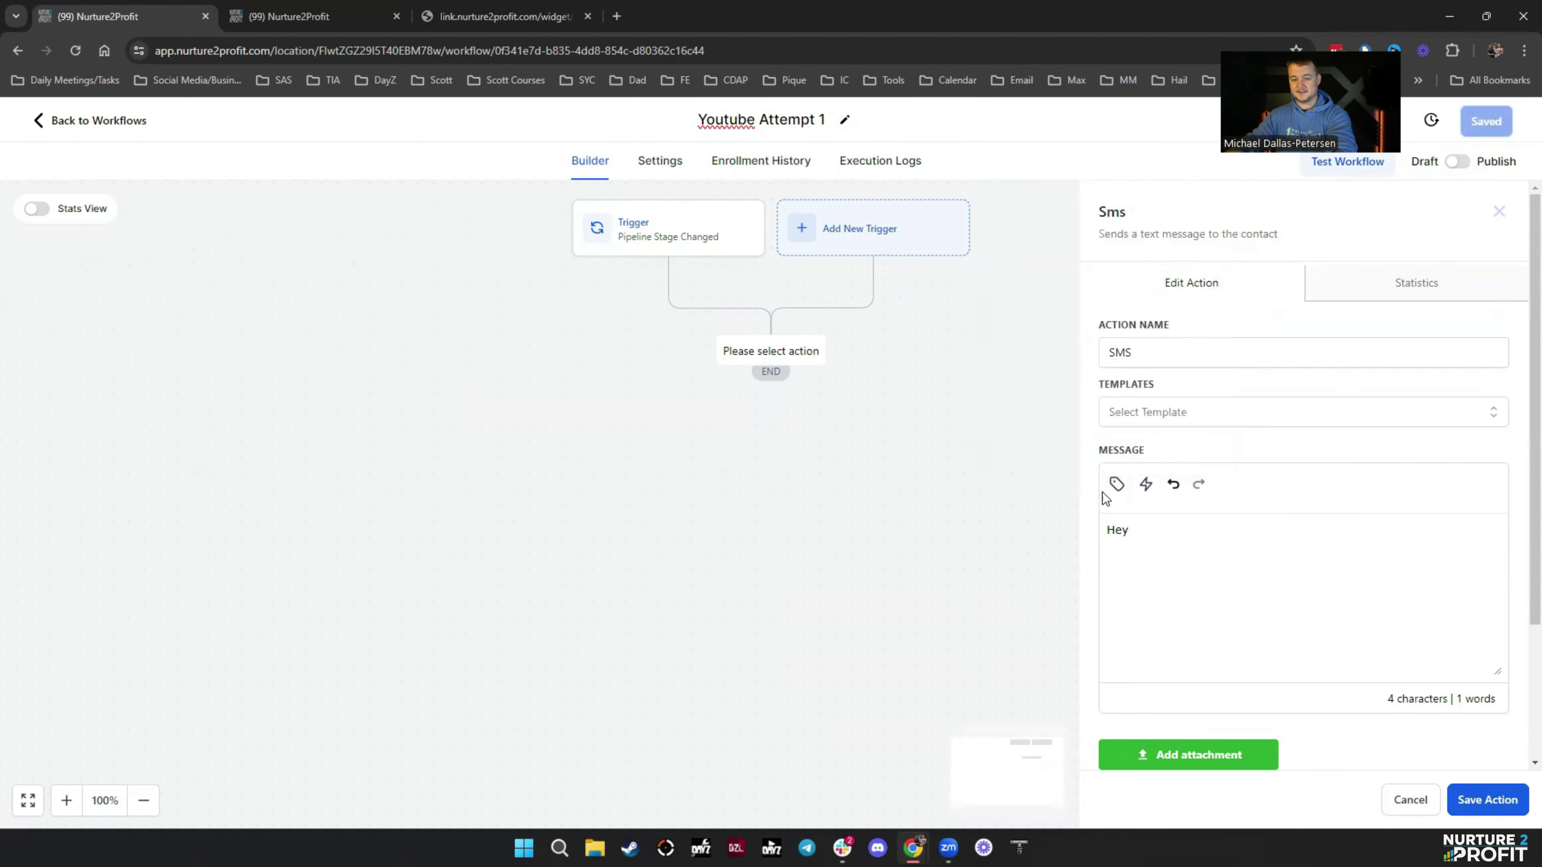
# Insert the contact's first name field and continue with ", I just tried to give you a call. Let me know the best time to reach back out!"
pyautogui.click(1116, 485)
pyautogui.click(1071, 170)
pyautogui.write(', I just tried to gi')
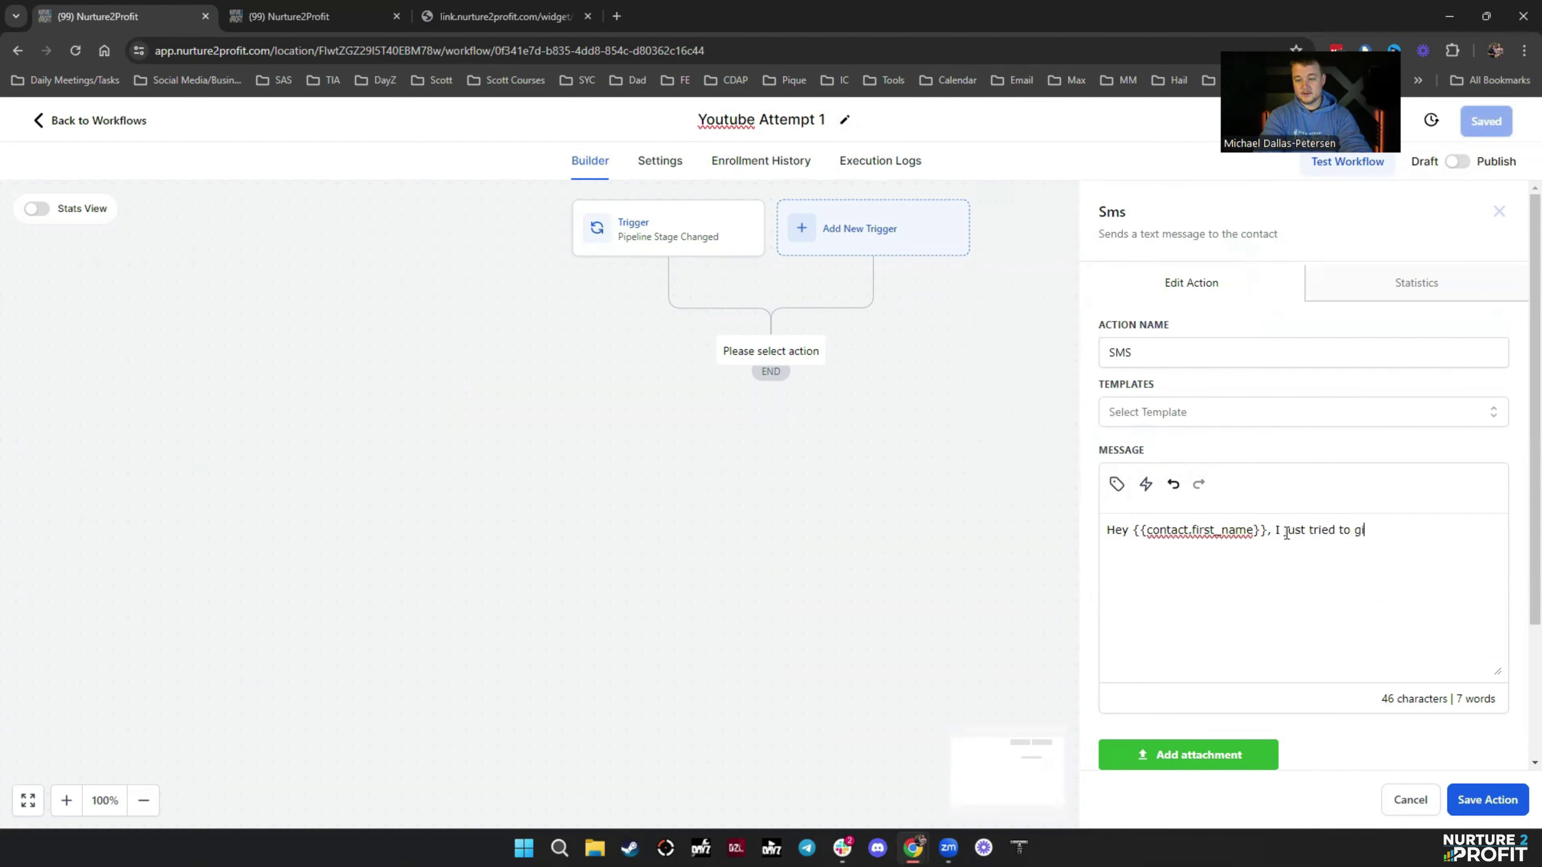
pyautogui.write('call.')
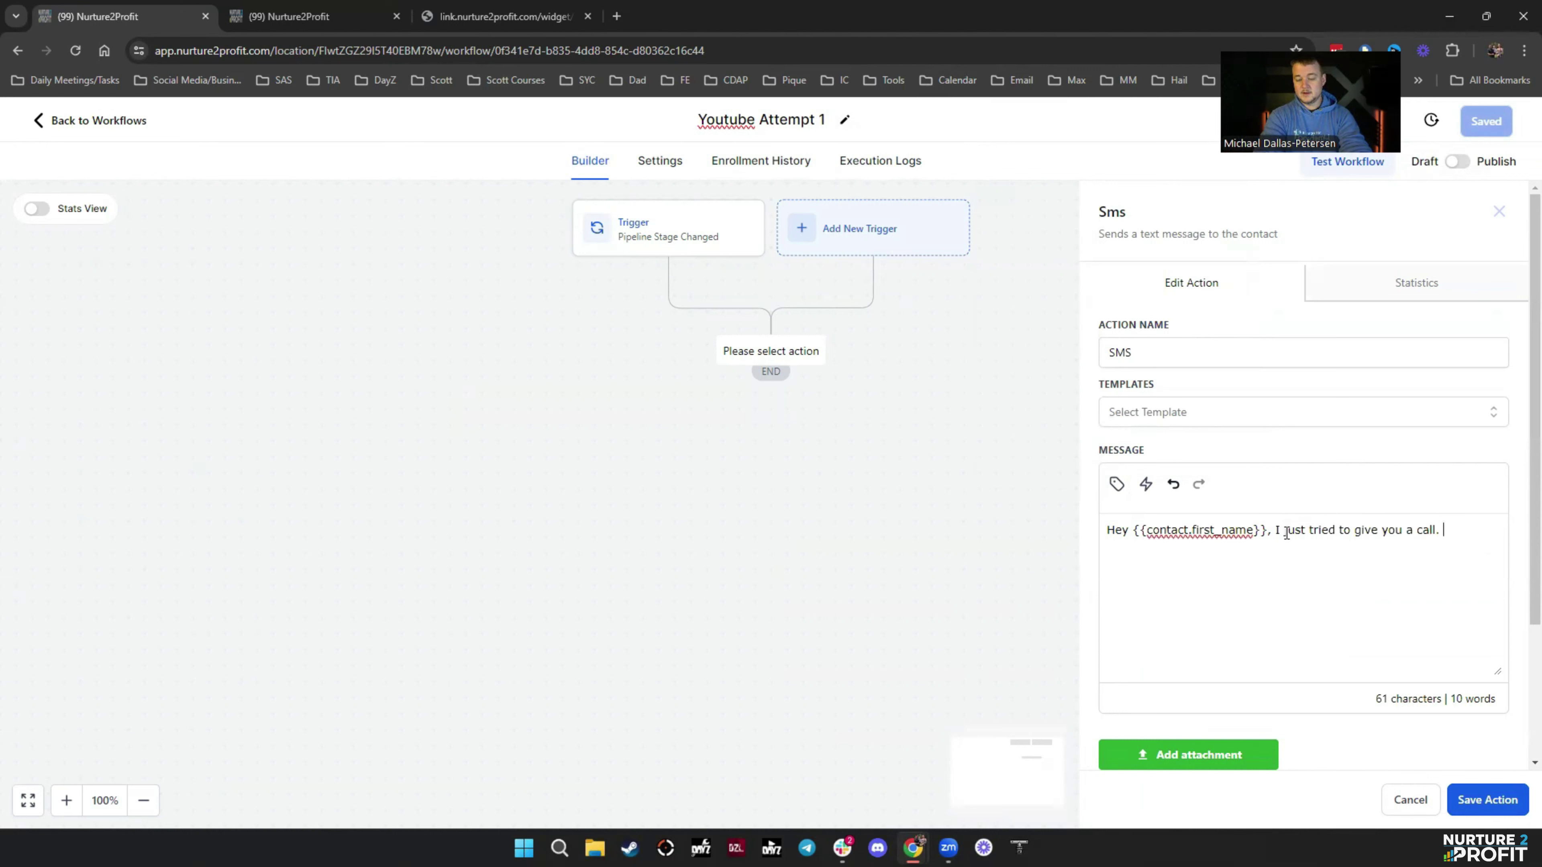
pyautogui.write('know the best time to reach back out!')
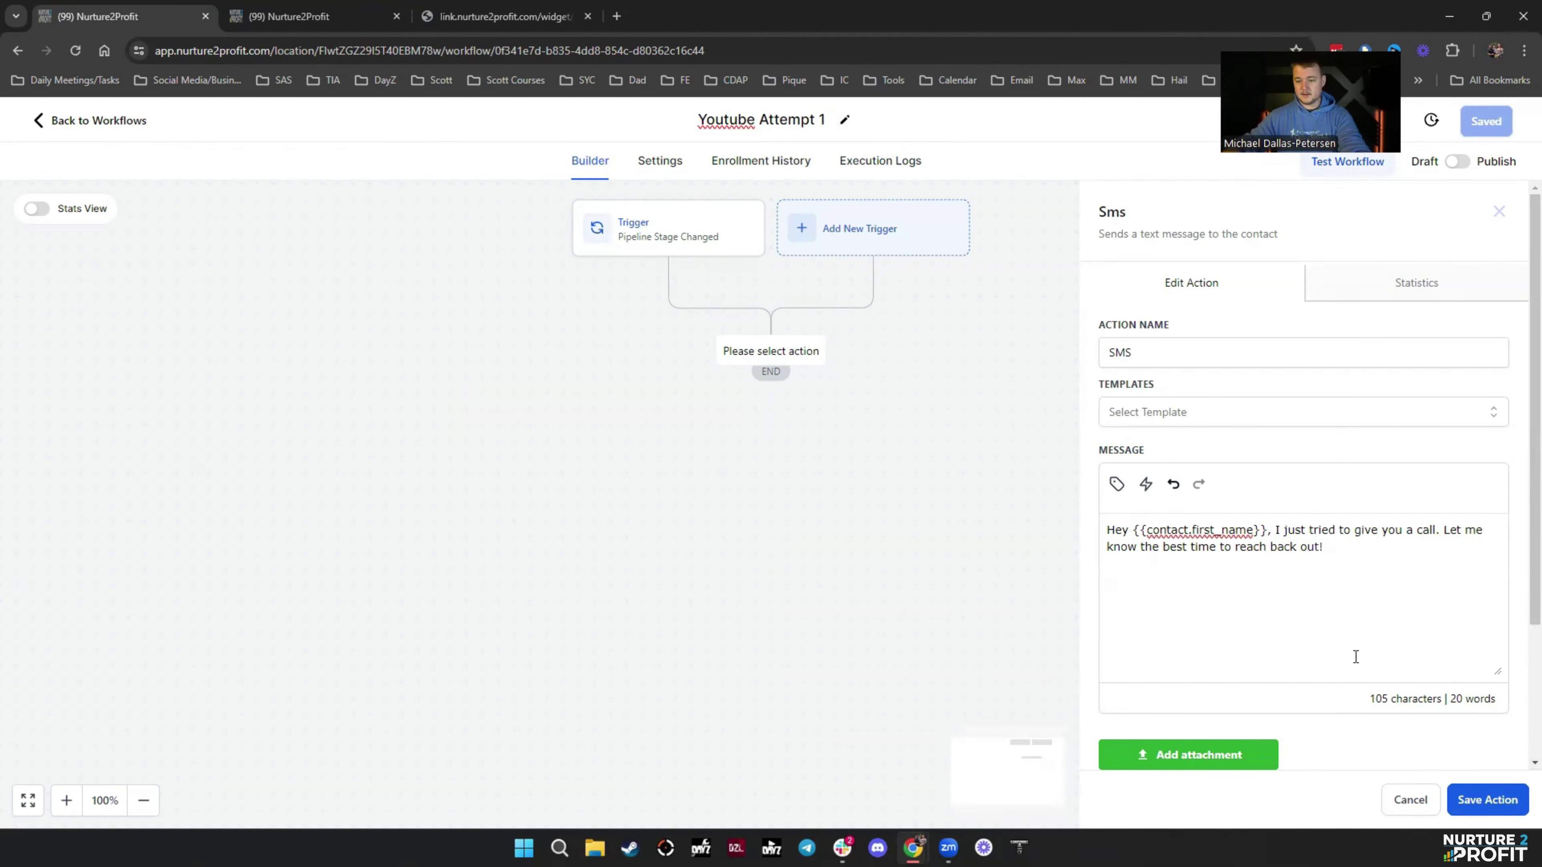
# Save the SMS action and the Youtube Attempt 1 workflow
pyautogui.click(1504, 802)
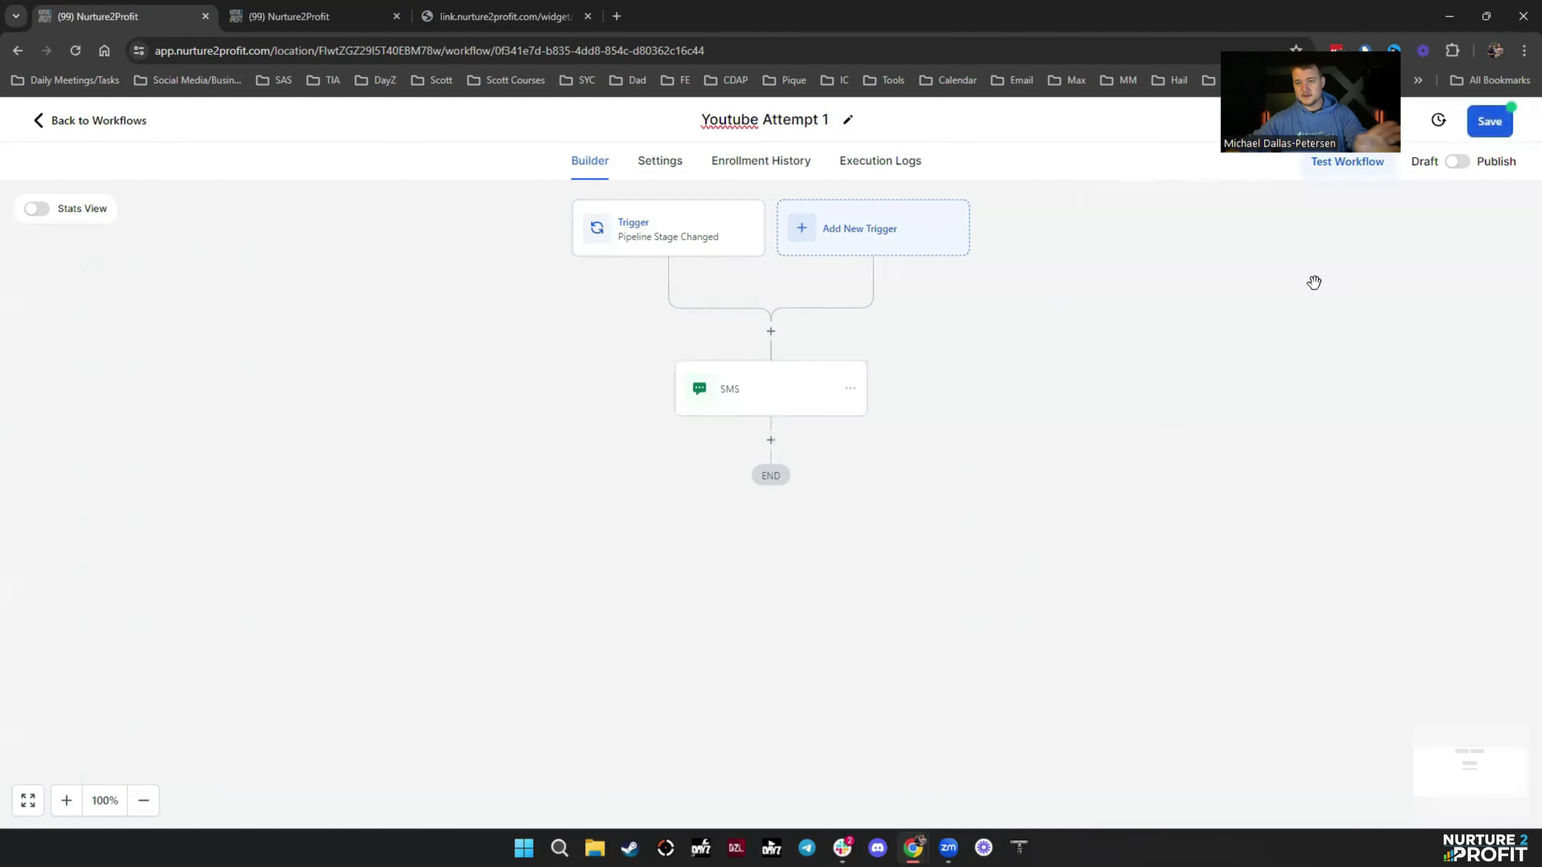
pyautogui.click(1500, 124)
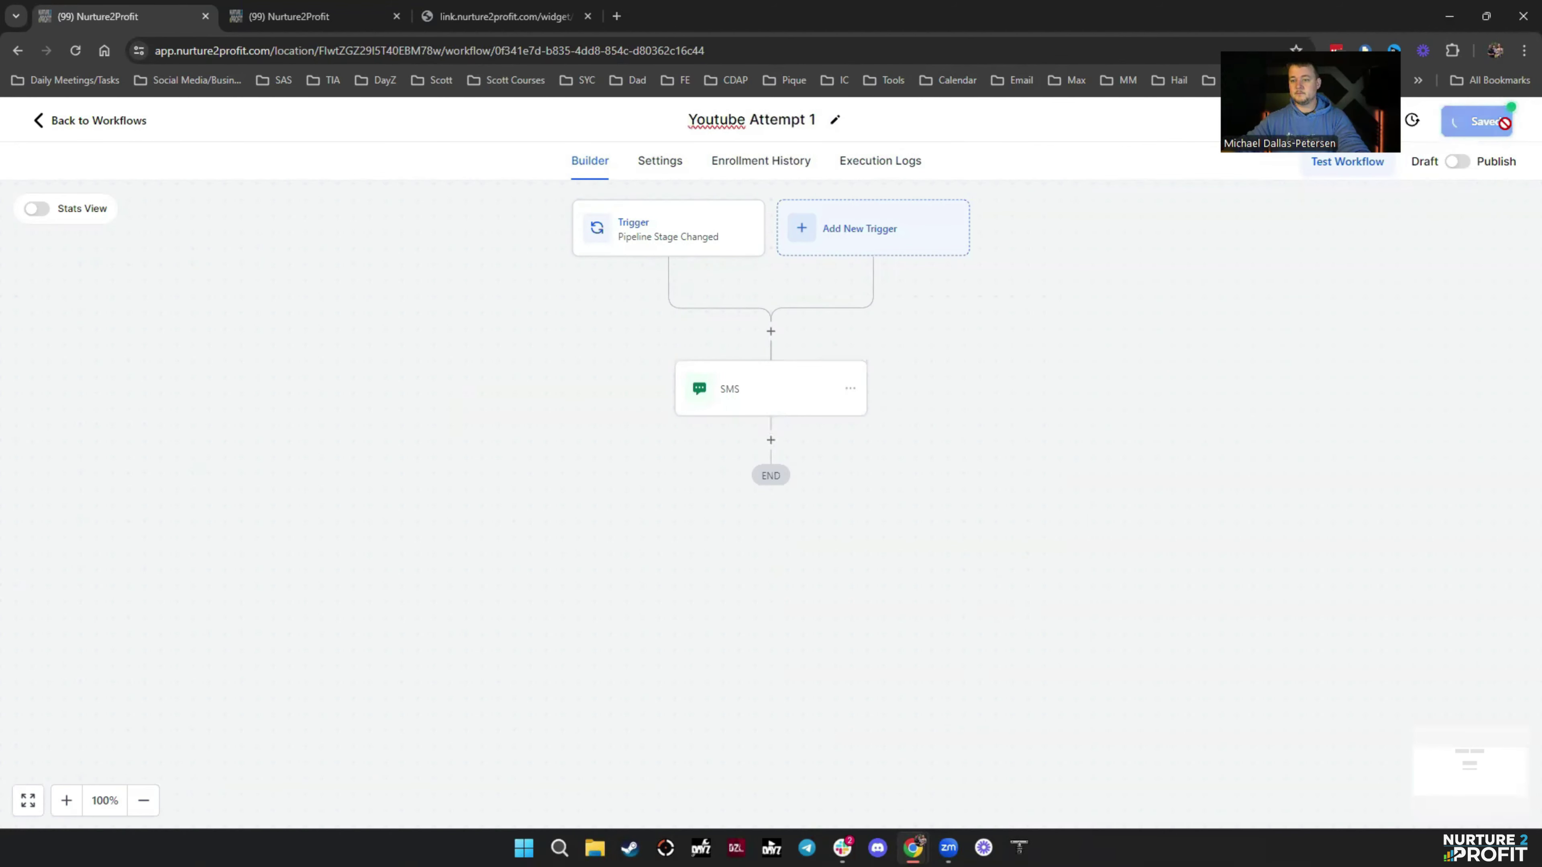
pyautogui.click(1511, 128)
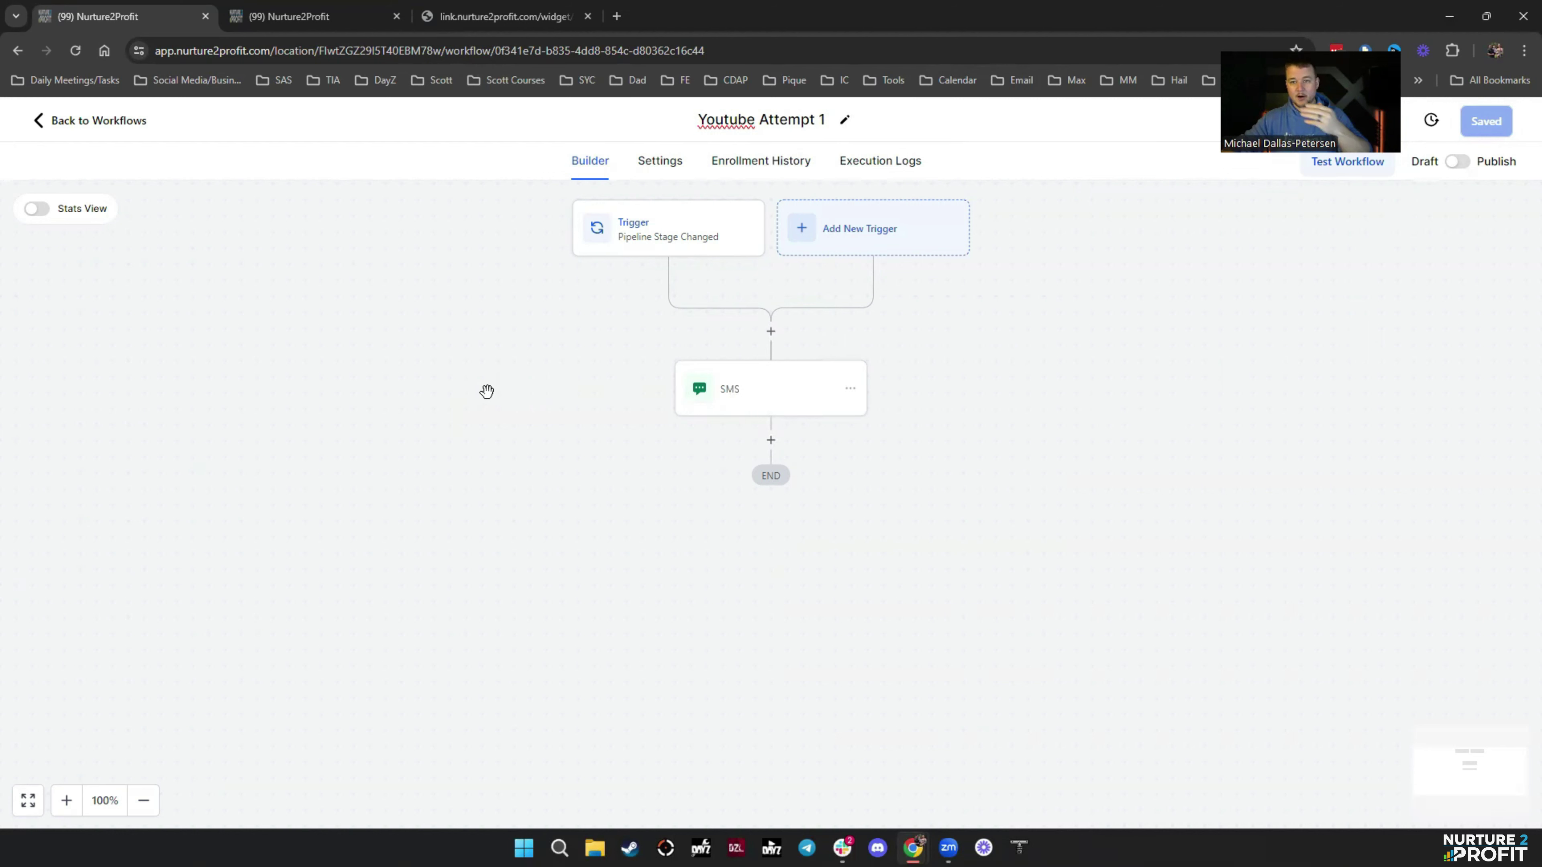
pyautogui.click(770, 440)
pyautogui.write('v')
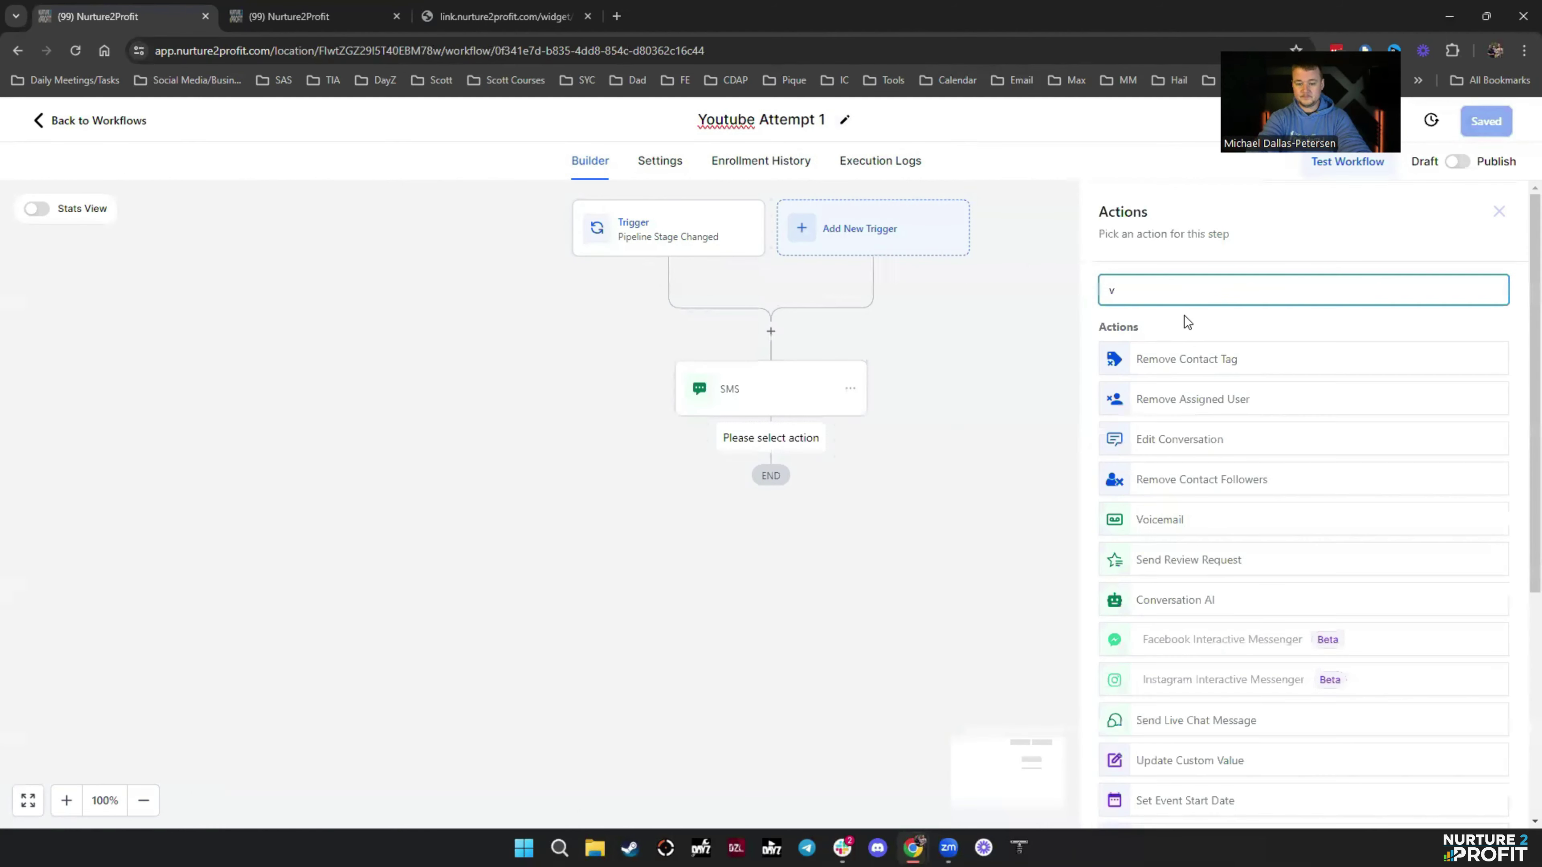
pyautogui.write('o')
pyautogui.click(1190, 360)
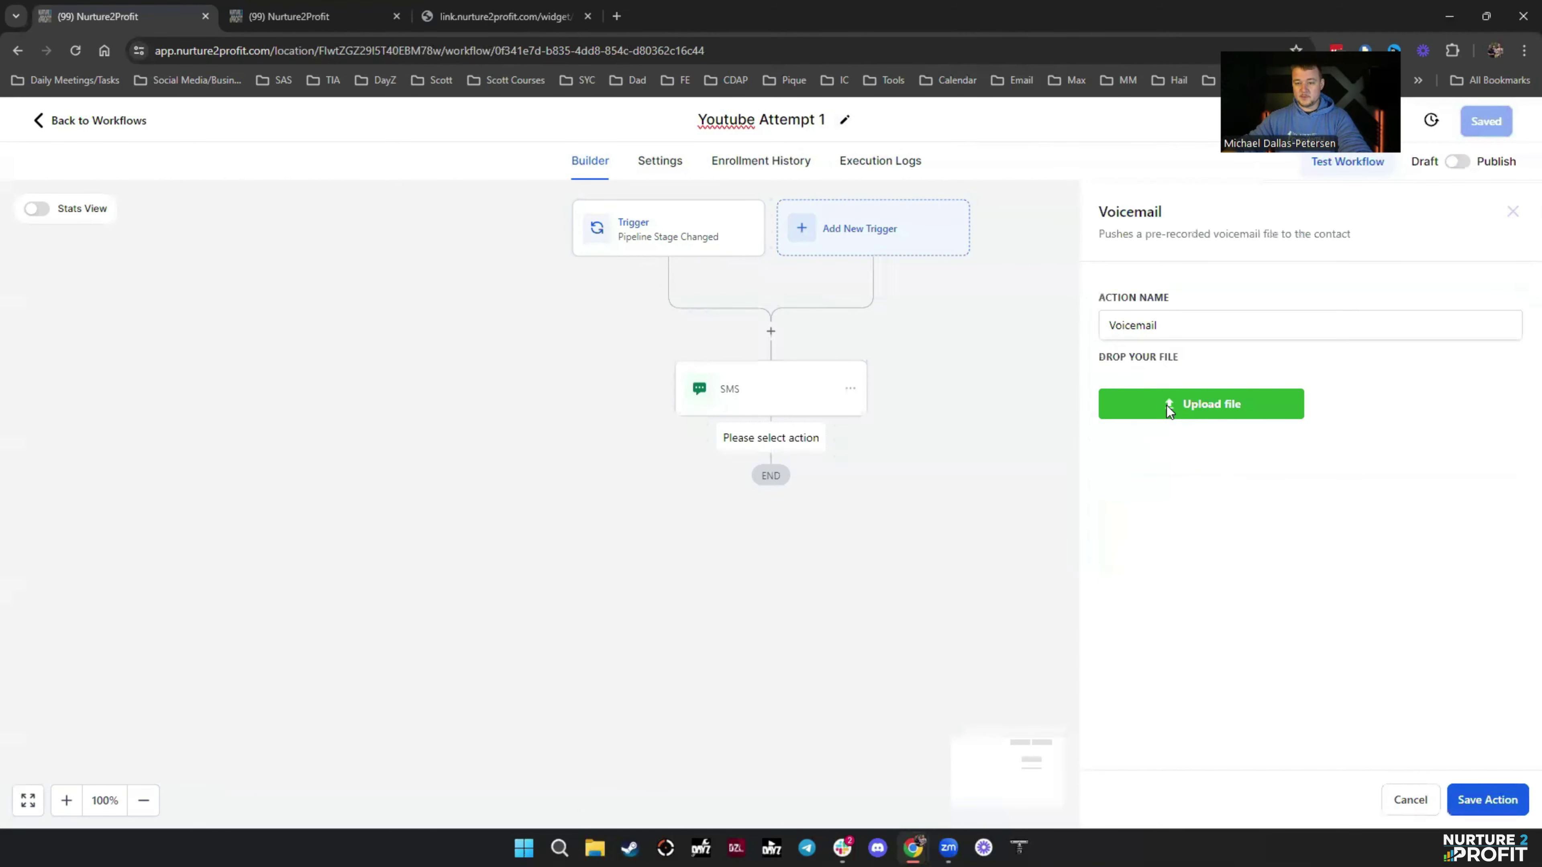
pyautogui.click(1470, 803)
pyautogui.click(1408, 802)
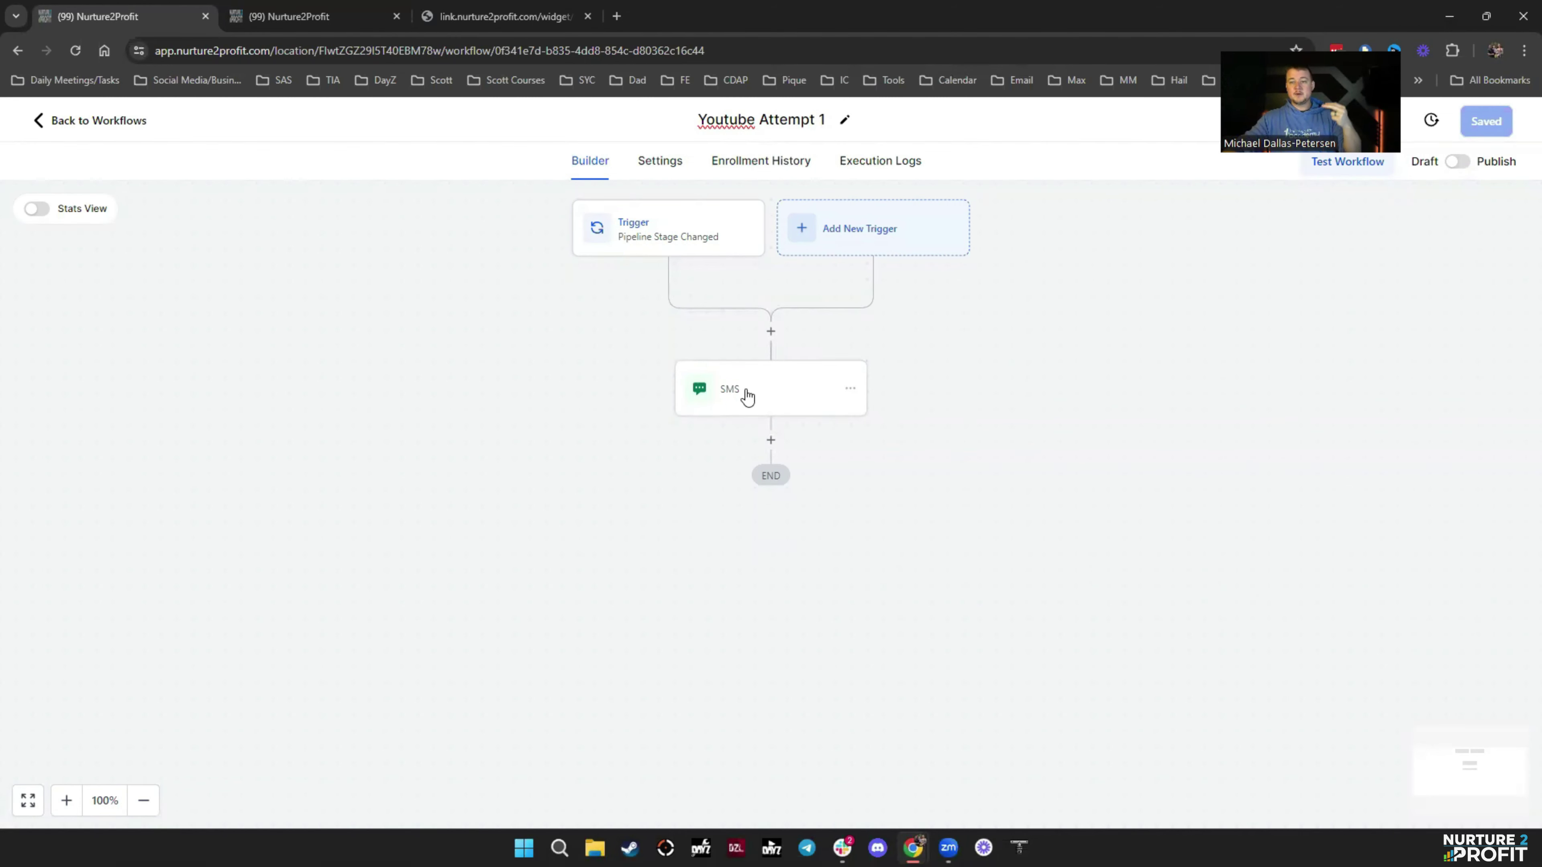
# Add a Wait action after the SMS, set its time delay to 1, choose the time unit, and save the action
pyautogui.click(772, 440)
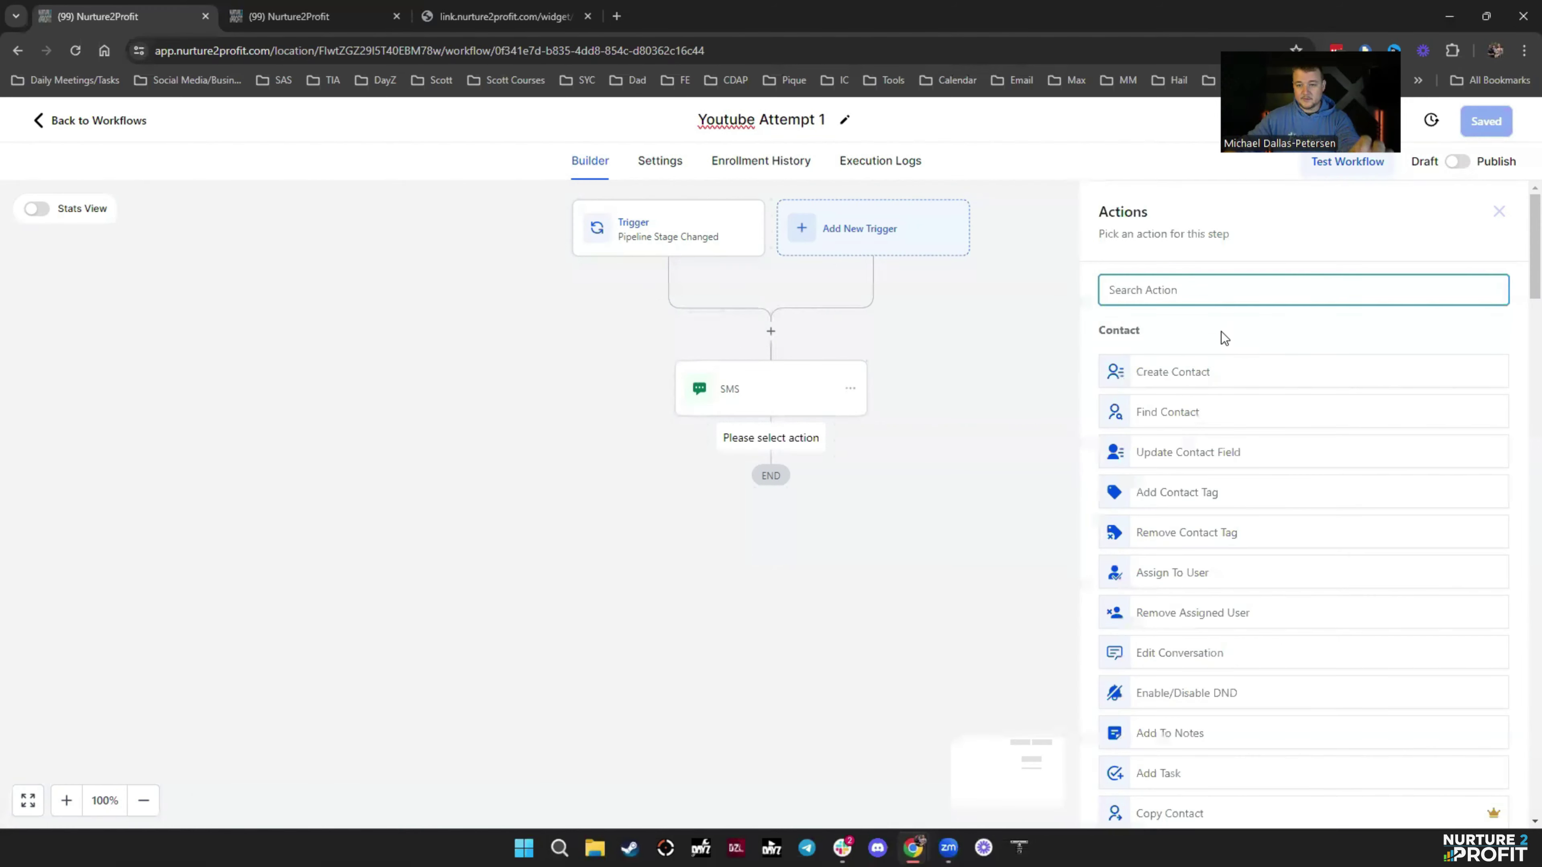
pyautogui.write('wa')
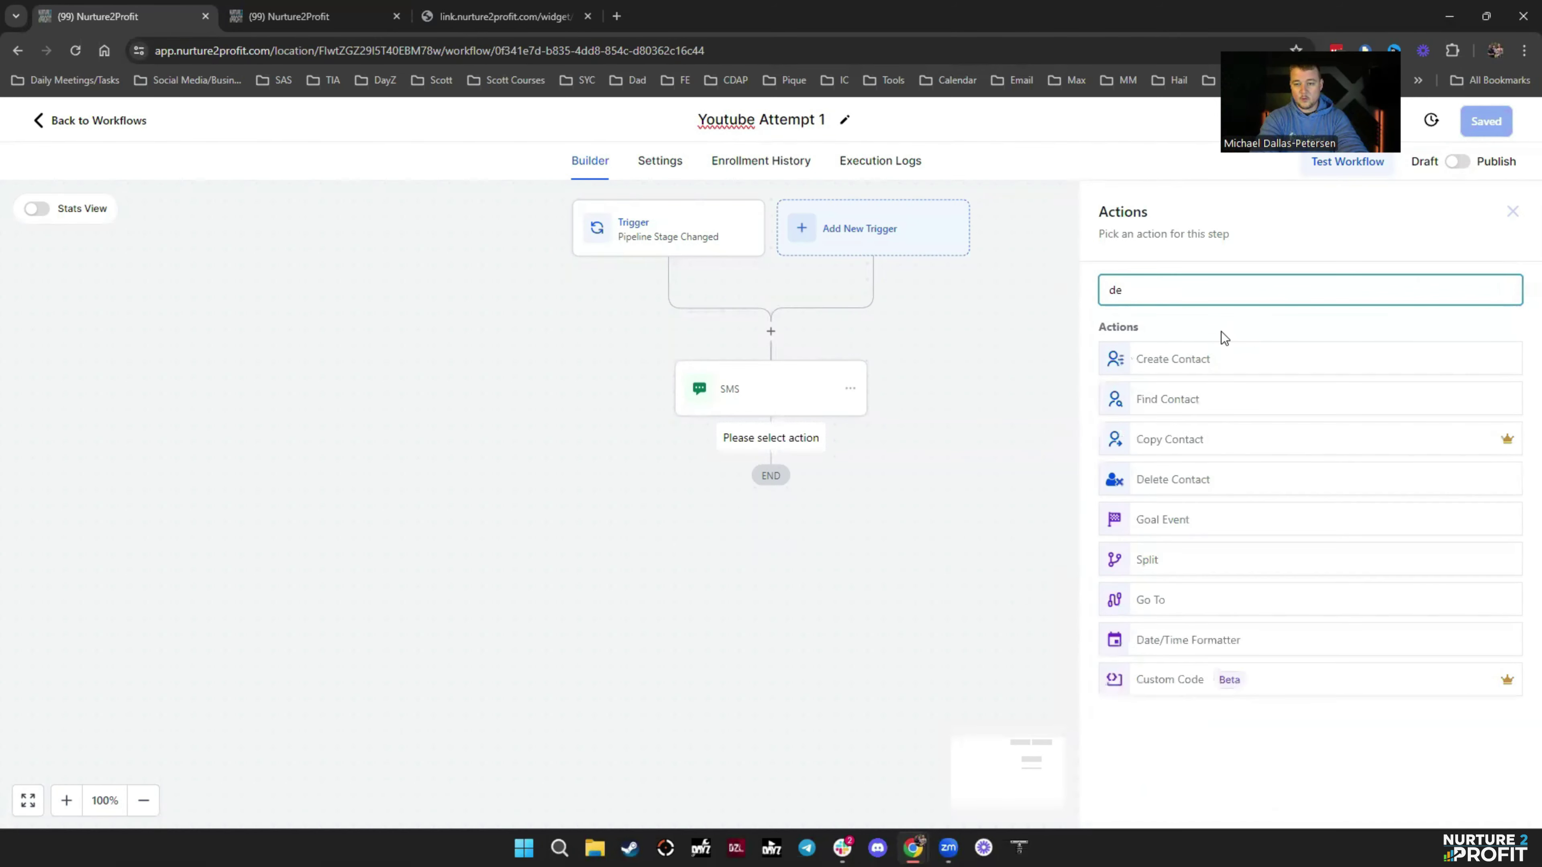
pyautogui.click(1211, 367)
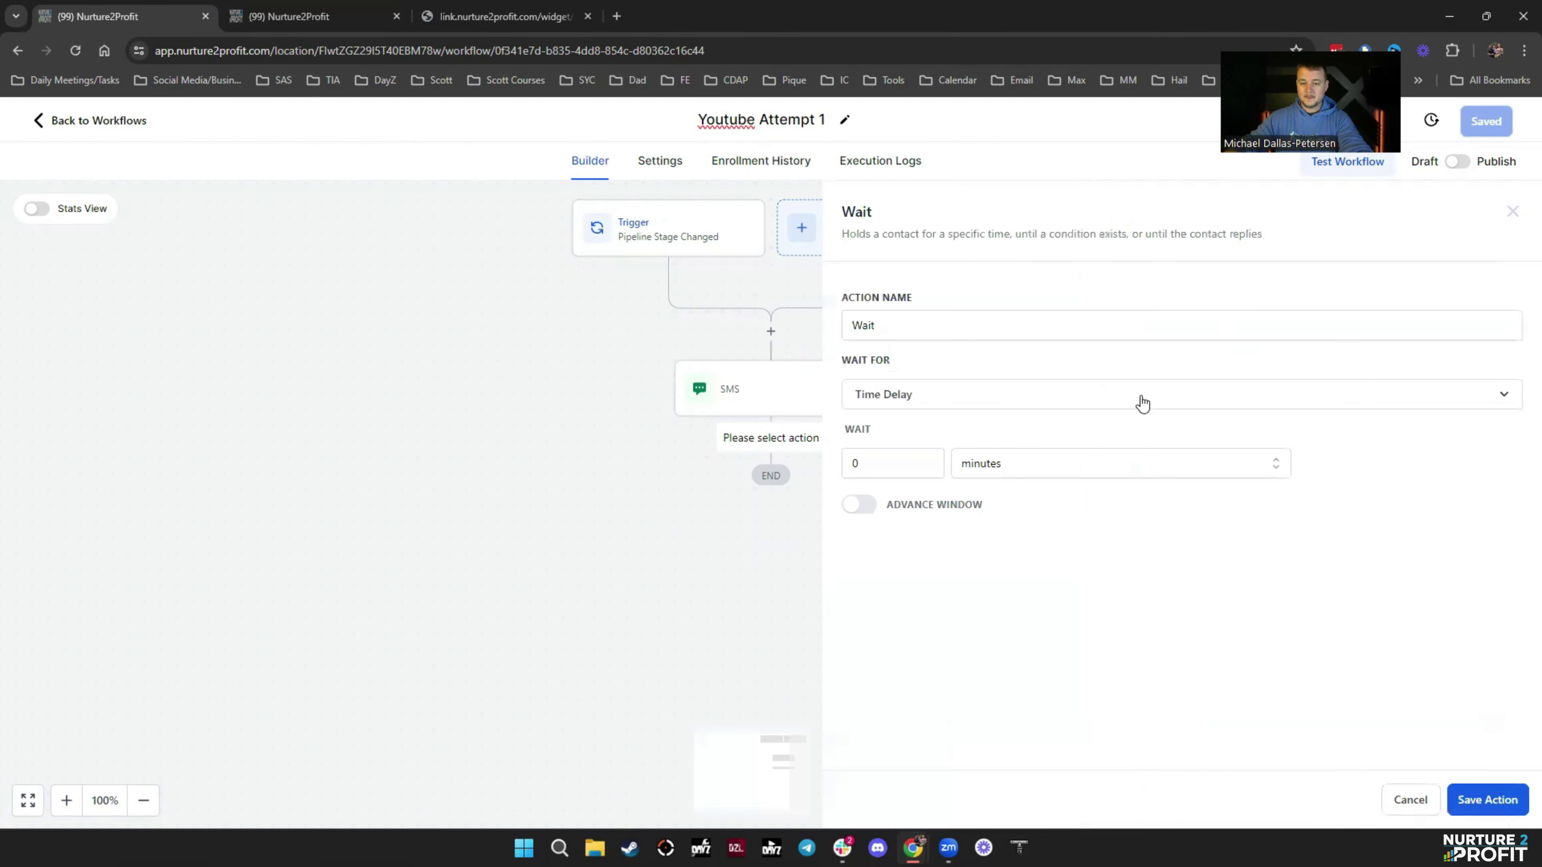
pyautogui.doubleClick(914, 457)
pyautogui.write('1')
pyautogui.click(1016, 464)
pyautogui.click(1069, 564)
pyautogui.click(1489, 801)
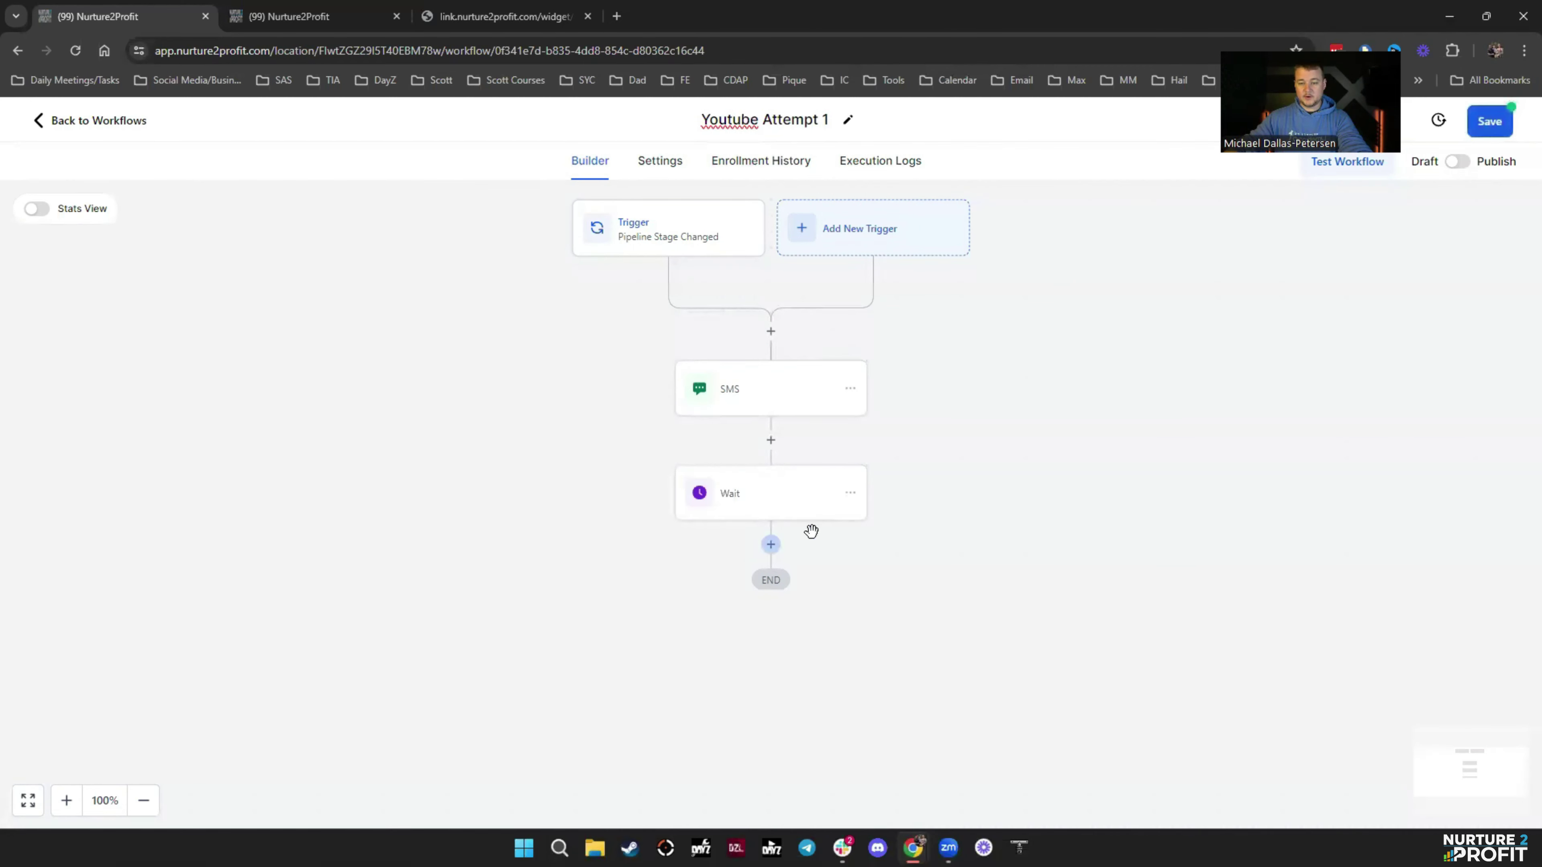
# Add a Manual Action To Call after the Wait step and save the action
pyautogui.click(774, 543)
pyautogui.write('man')
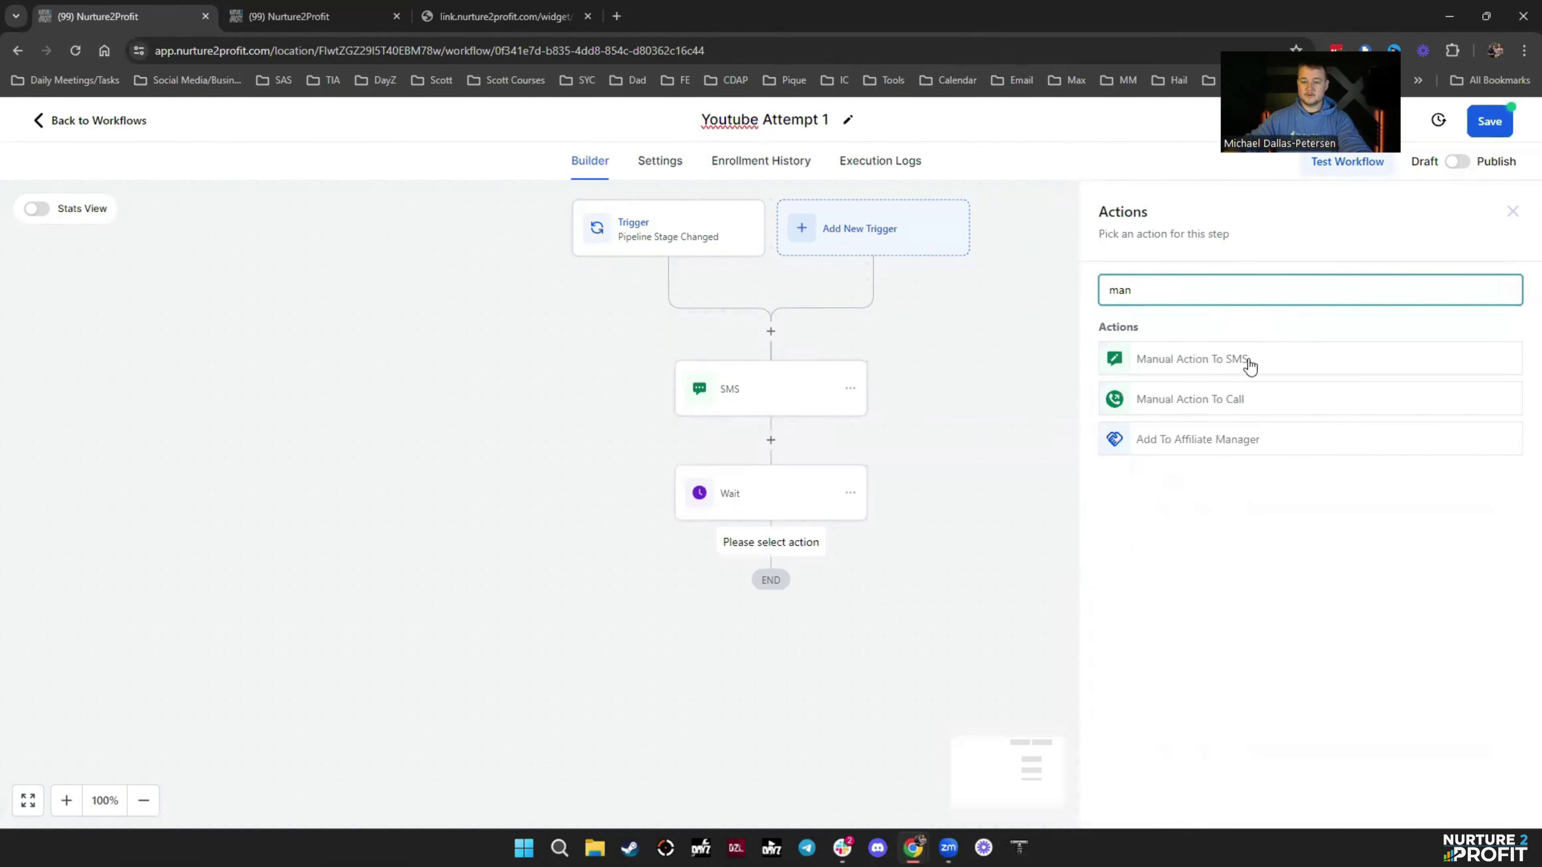
pyautogui.click(1190, 398)
pyautogui.click(1483, 800)
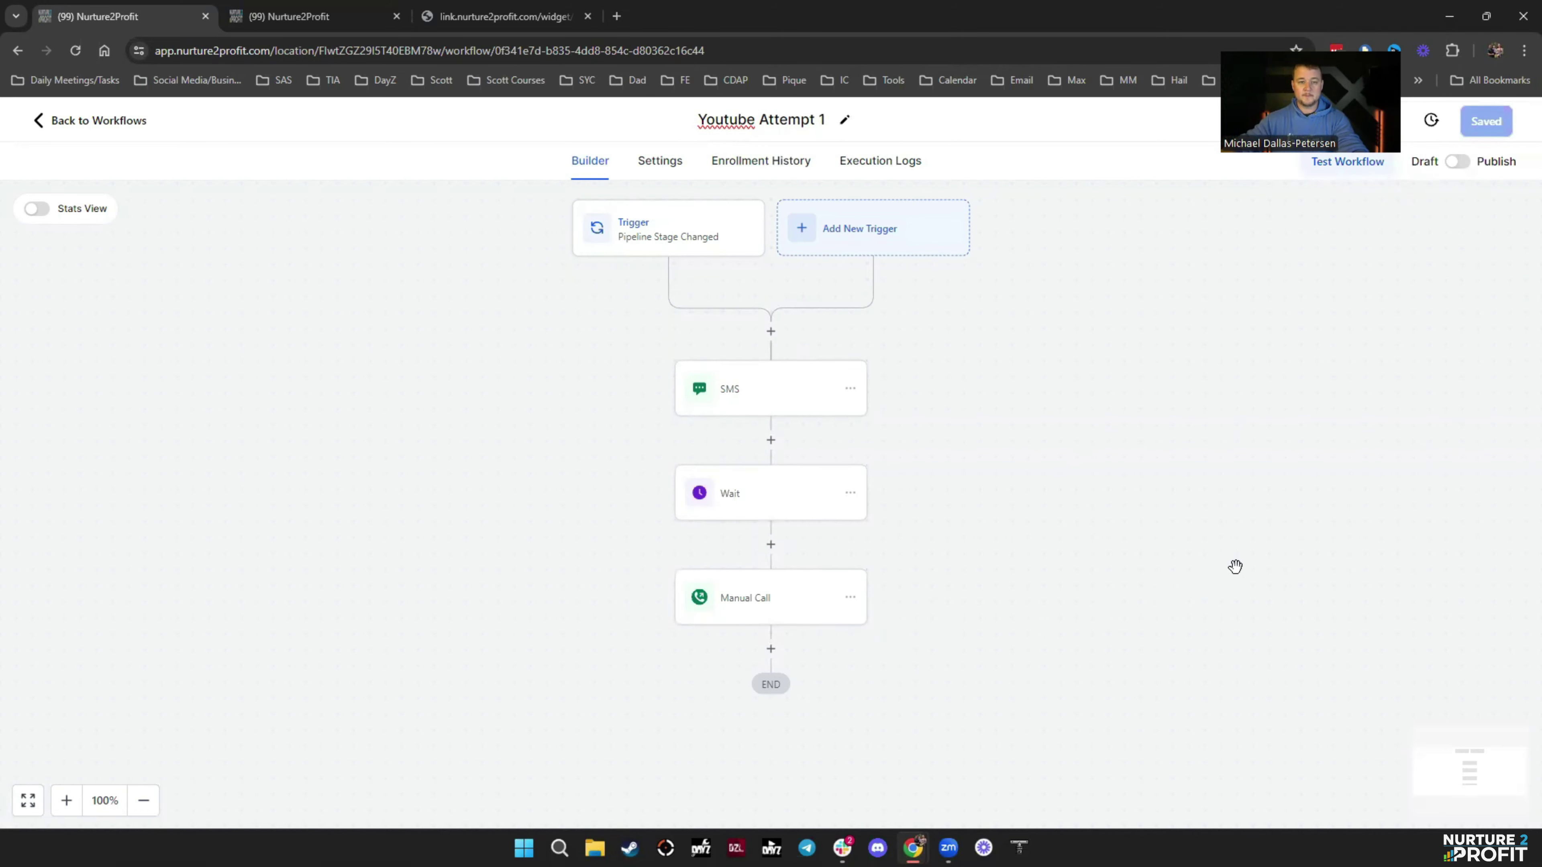
# Reopen Youtube Attempt 1 from the workflow list, publish and save it, and go back to the list
pyautogui.click(99, 121)
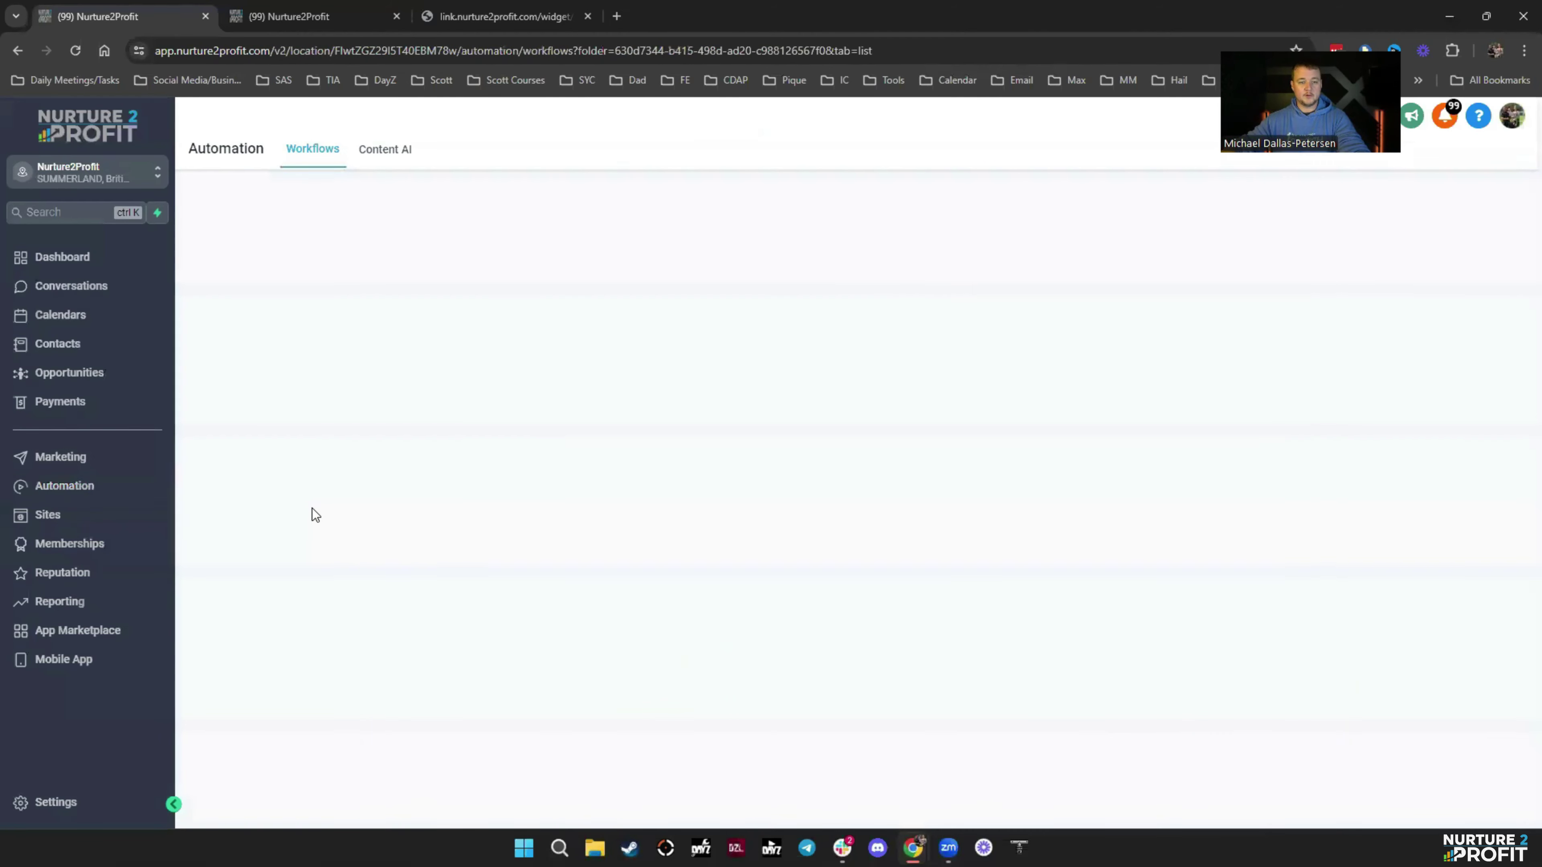
pyautogui.click(446, 636)
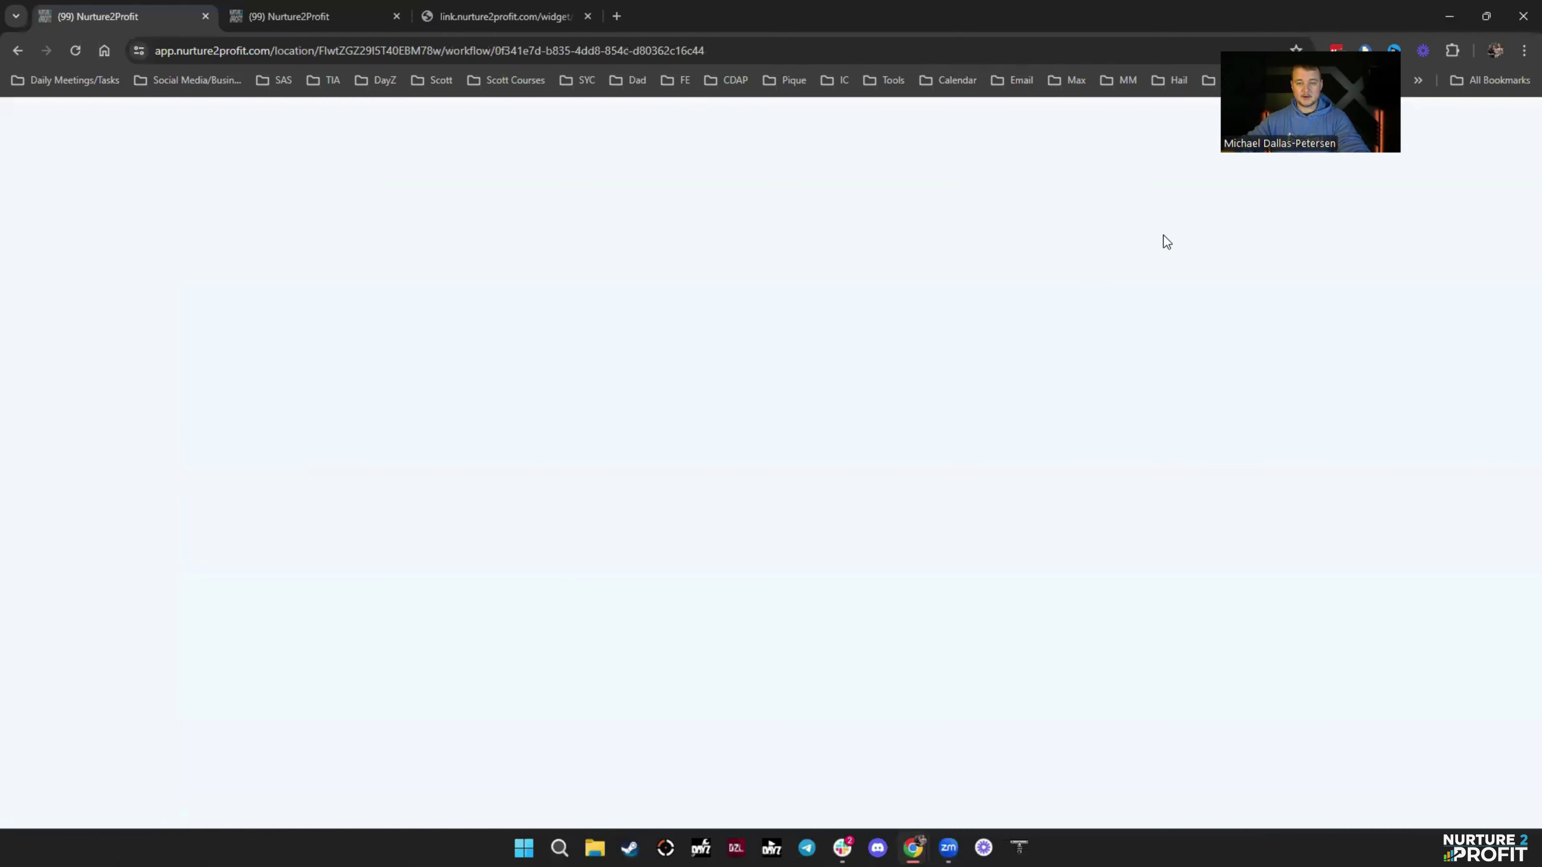
pyautogui.click(1489, 123)
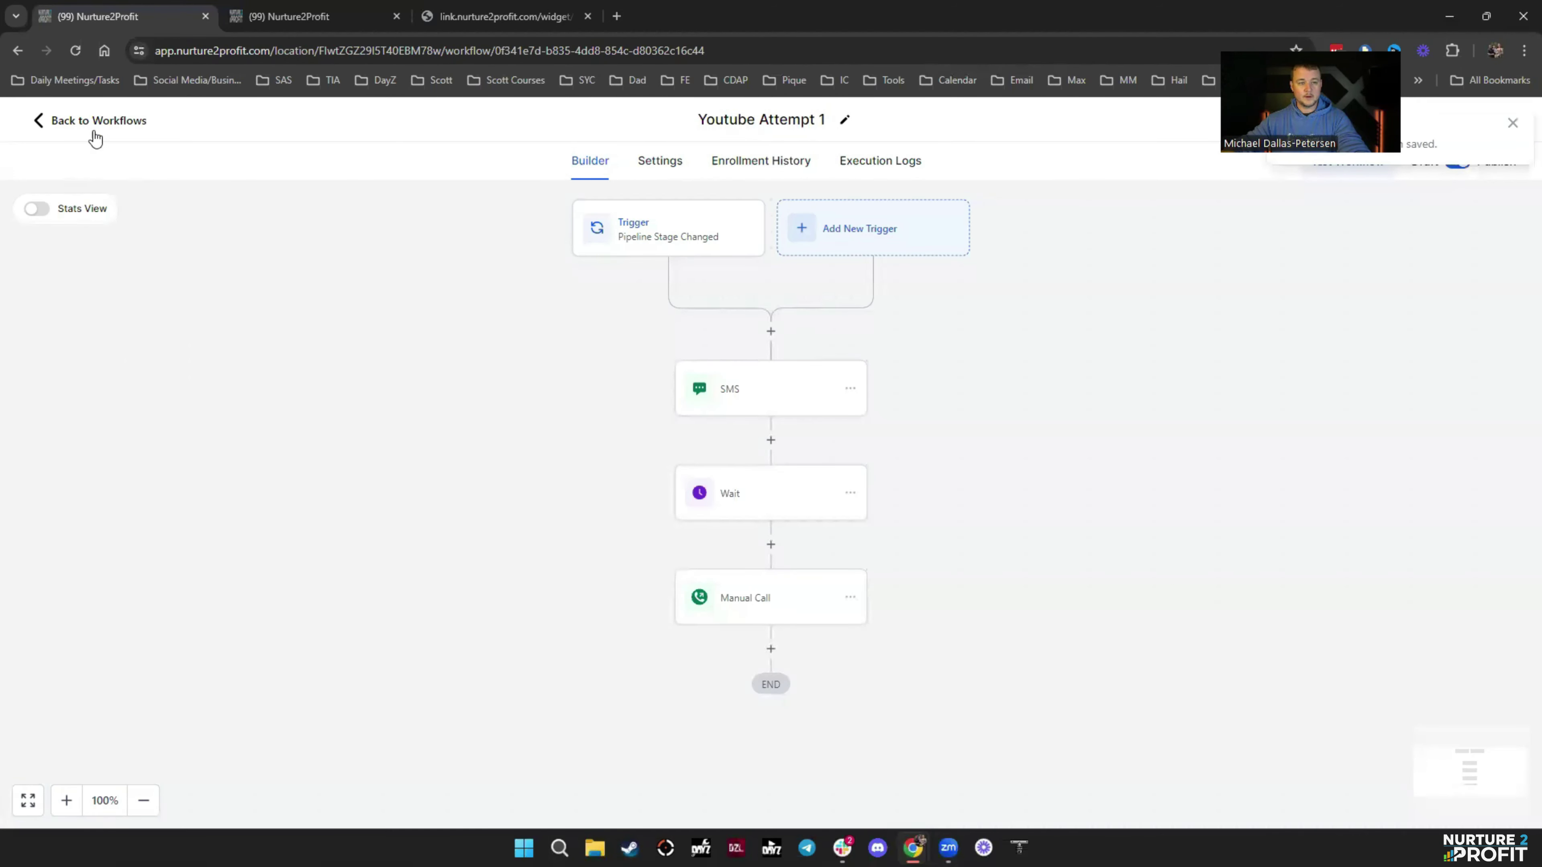
pyautogui.click(91, 134)
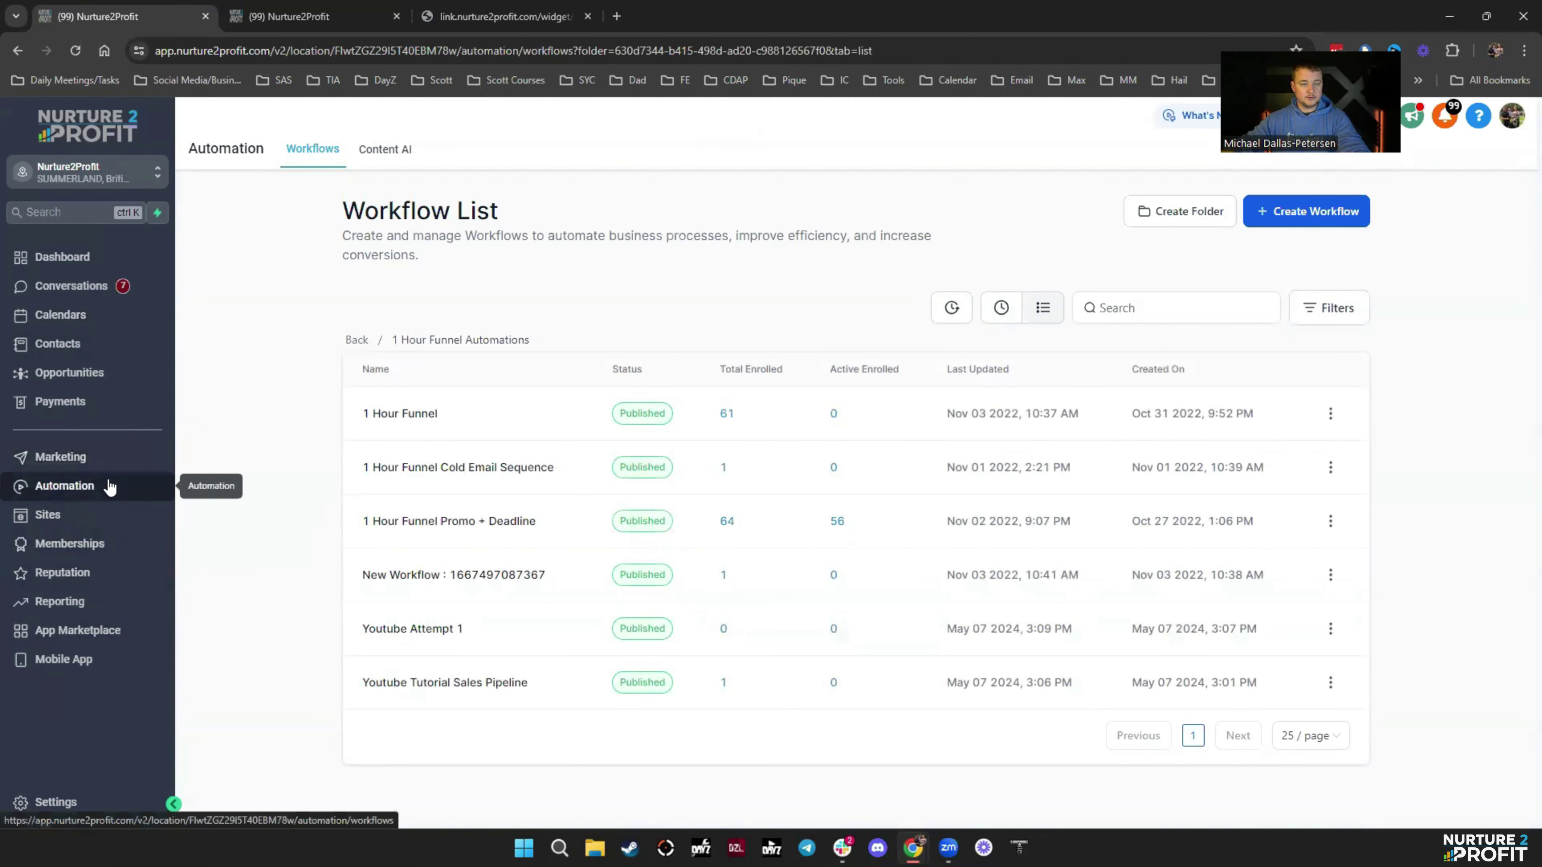
# Examine the pending manual actions in Conversations and the workflows available for filtering them
pyautogui.click(71, 495)
pyautogui.click(69, 290)
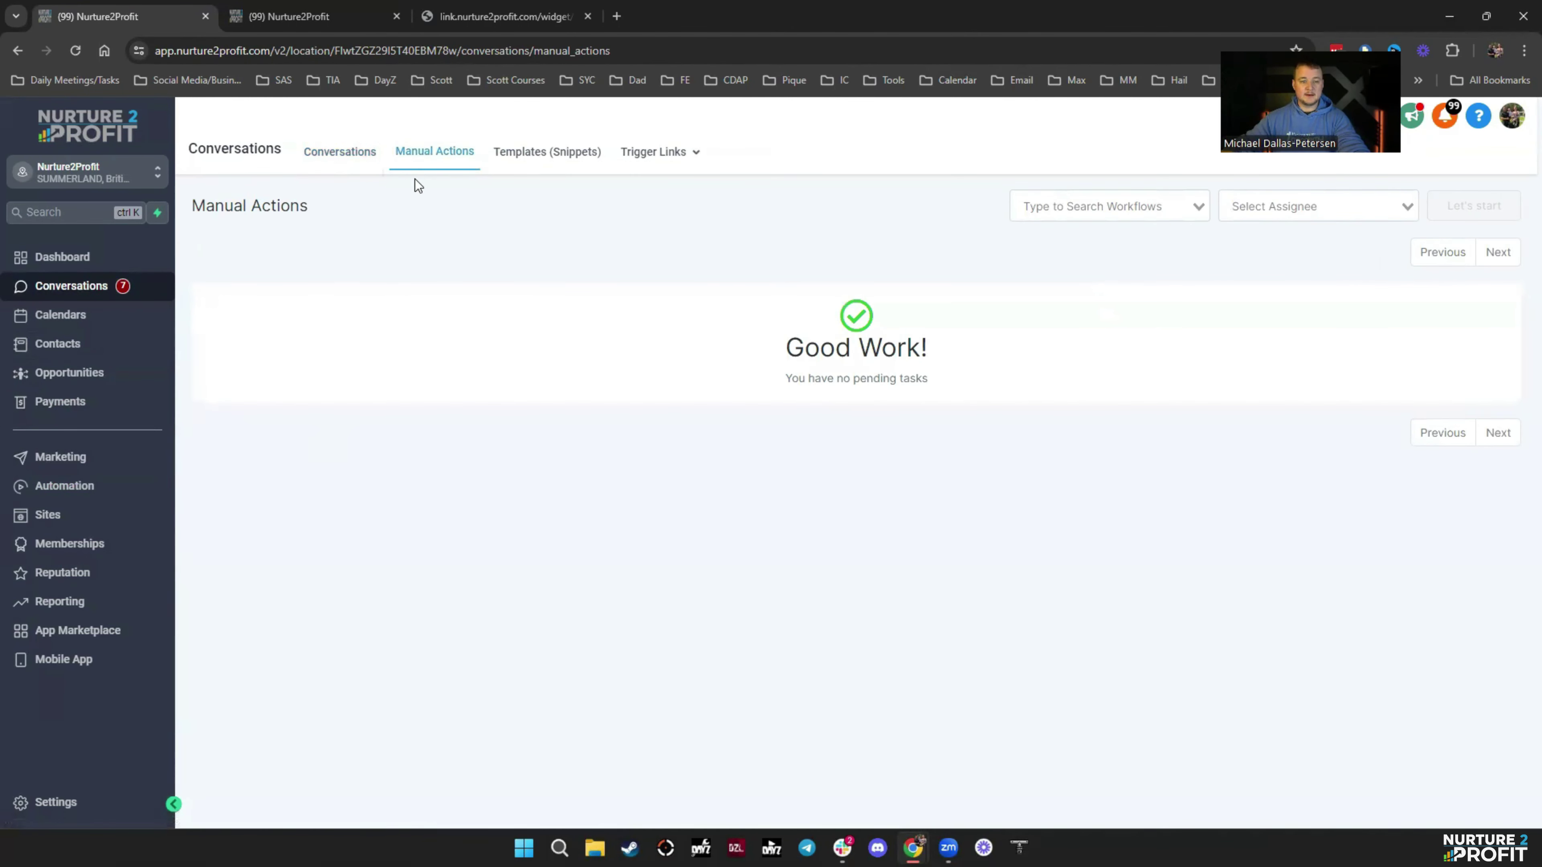
pyautogui.click(1165, 210)
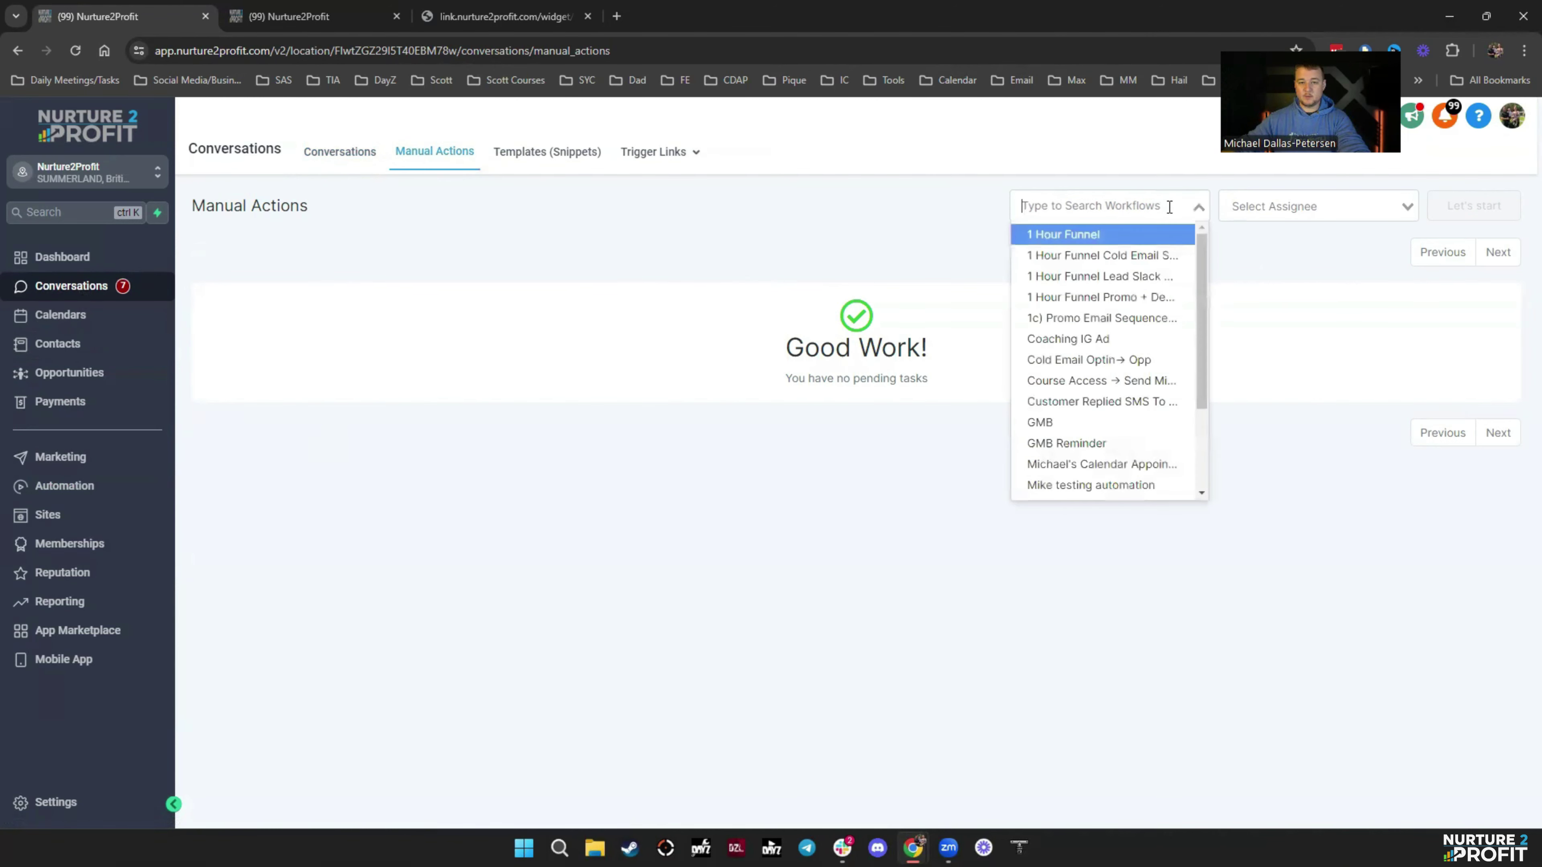
pyautogui.click(703, 366)
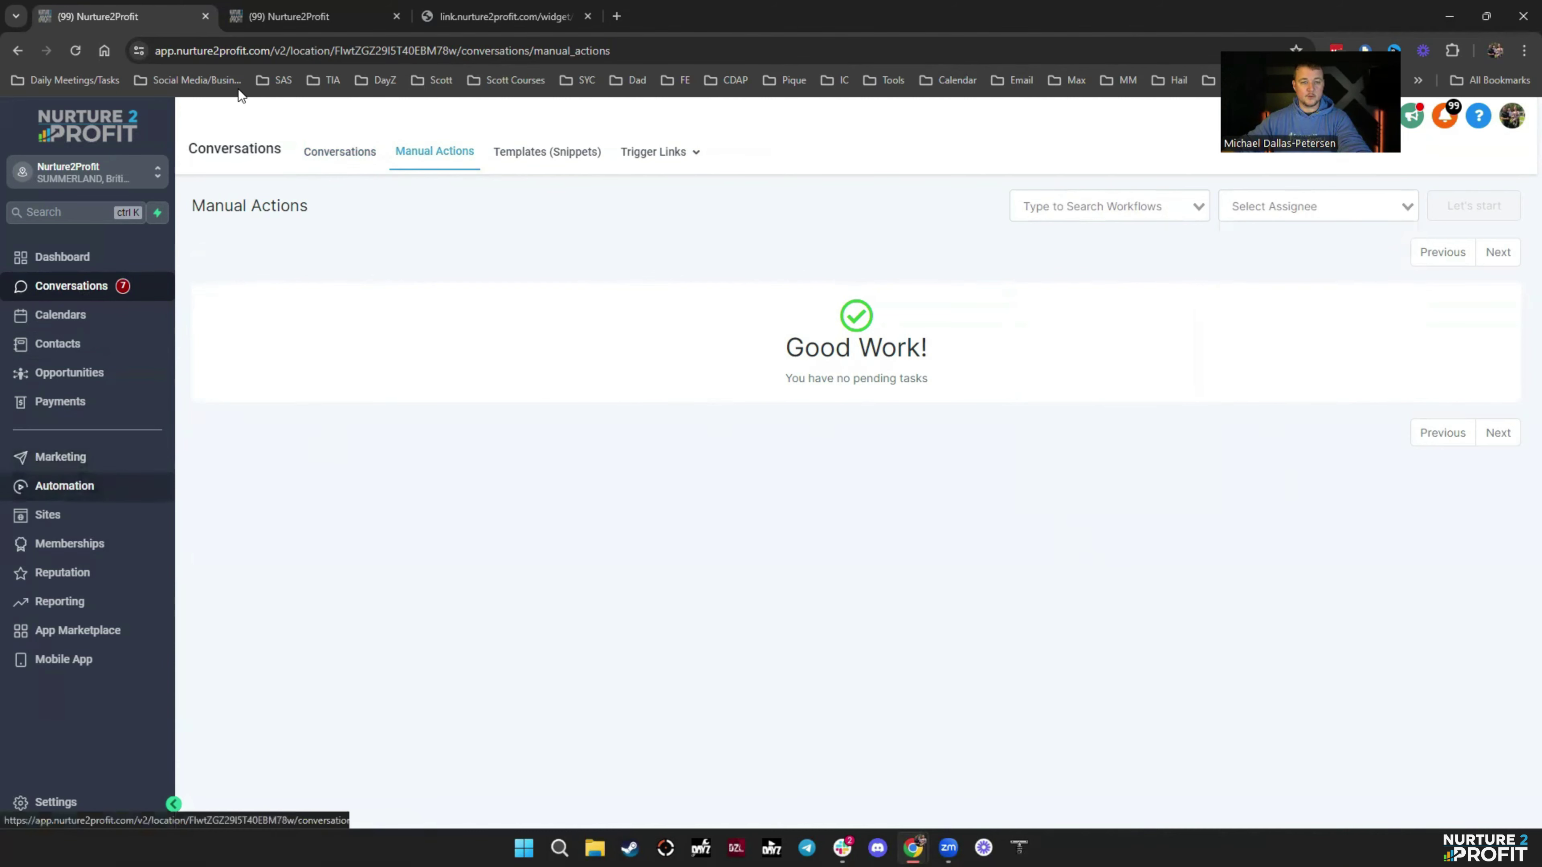
# In the second browser tab, open the Youtube Tutorial Sales Pipeline workflow from the 1 Hour Funnel Automations folder
pyautogui.hotkey('ctrl', 'Tab')
pyautogui.click(126, 491)
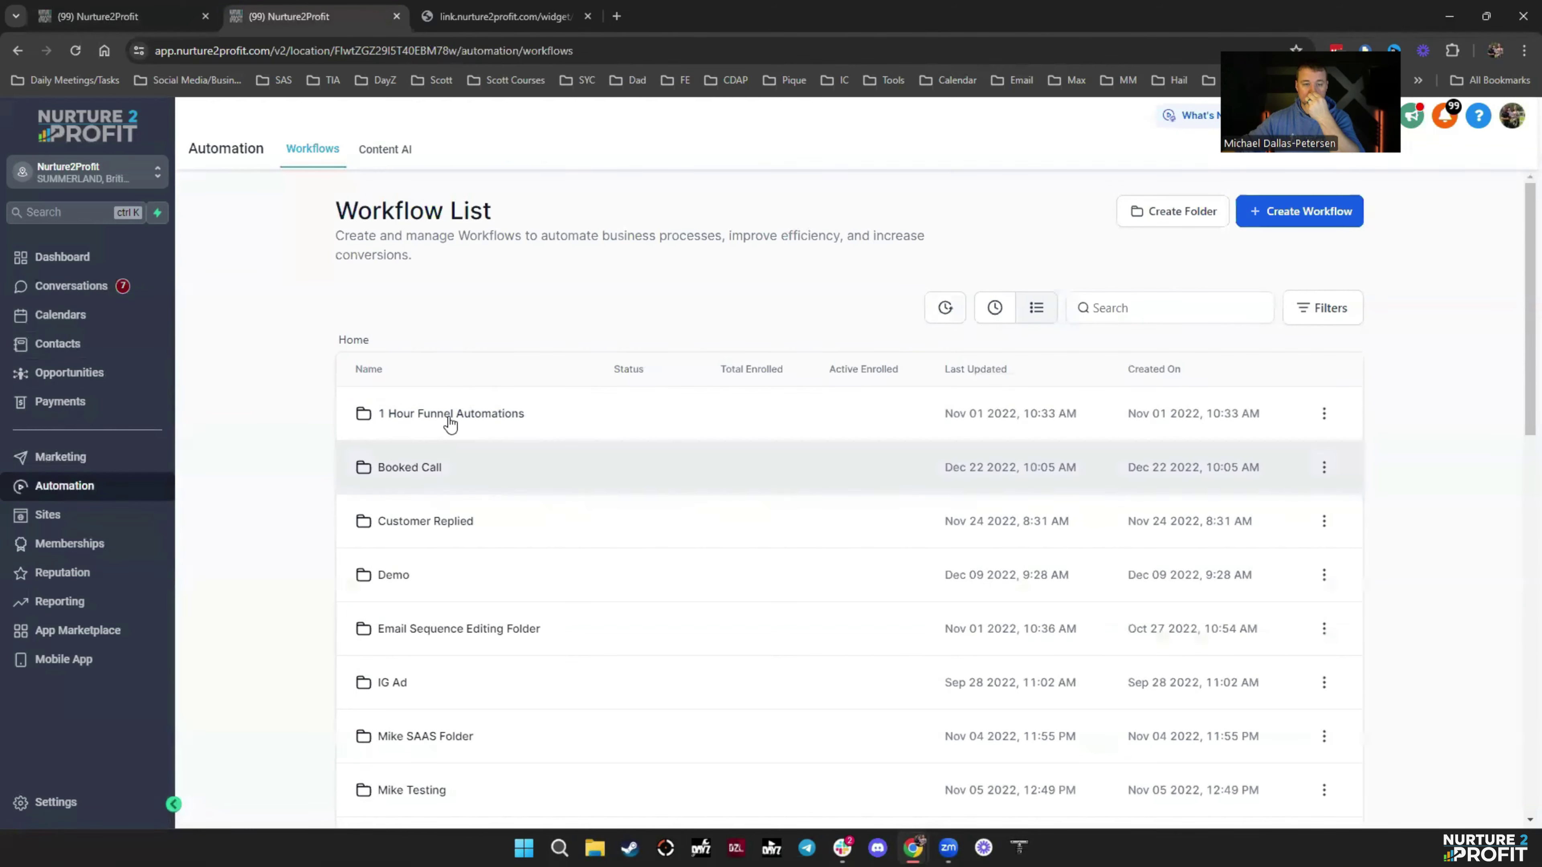
pyautogui.click(444, 421)
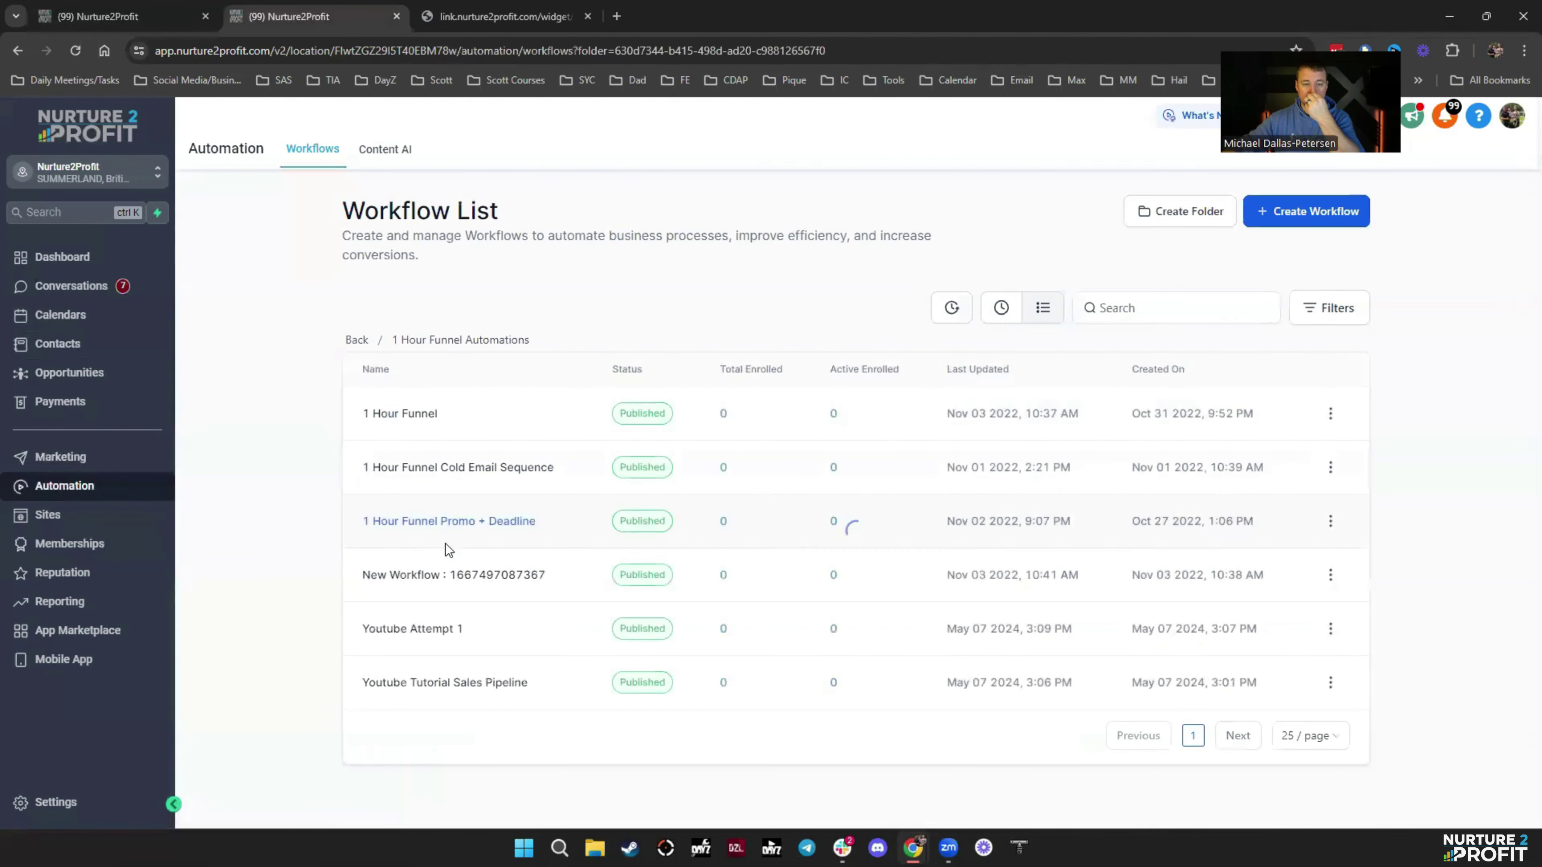
pyautogui.click(467, 684)
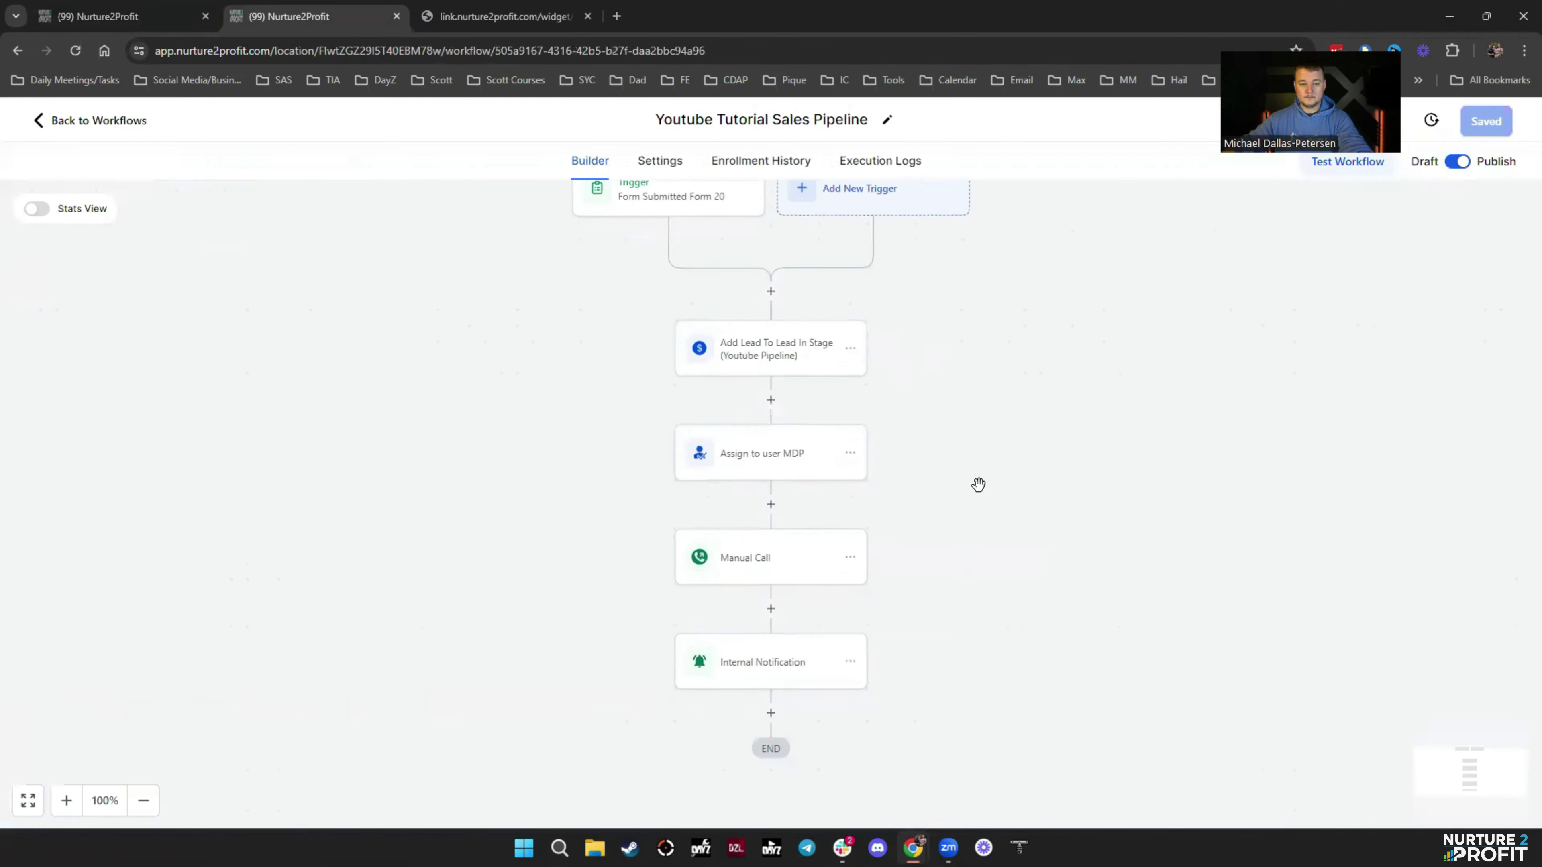
# Check the Youtube Tutorial Sales Pipeline's enrollment history and execution logs, and return to its builder
pyautogui.click(770, 161)
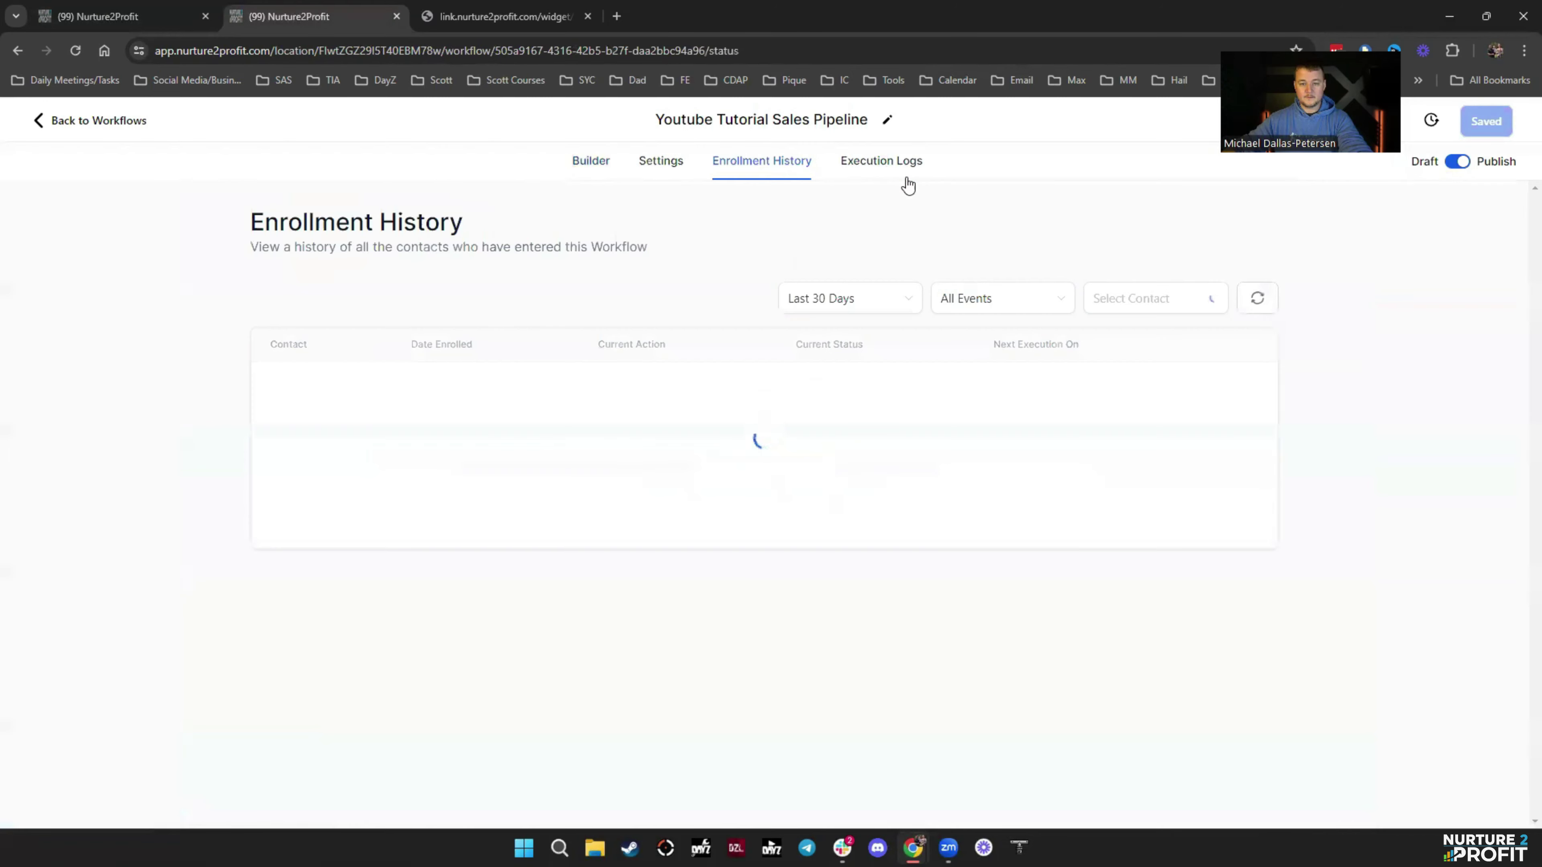
pyautogui.click(890, 159)
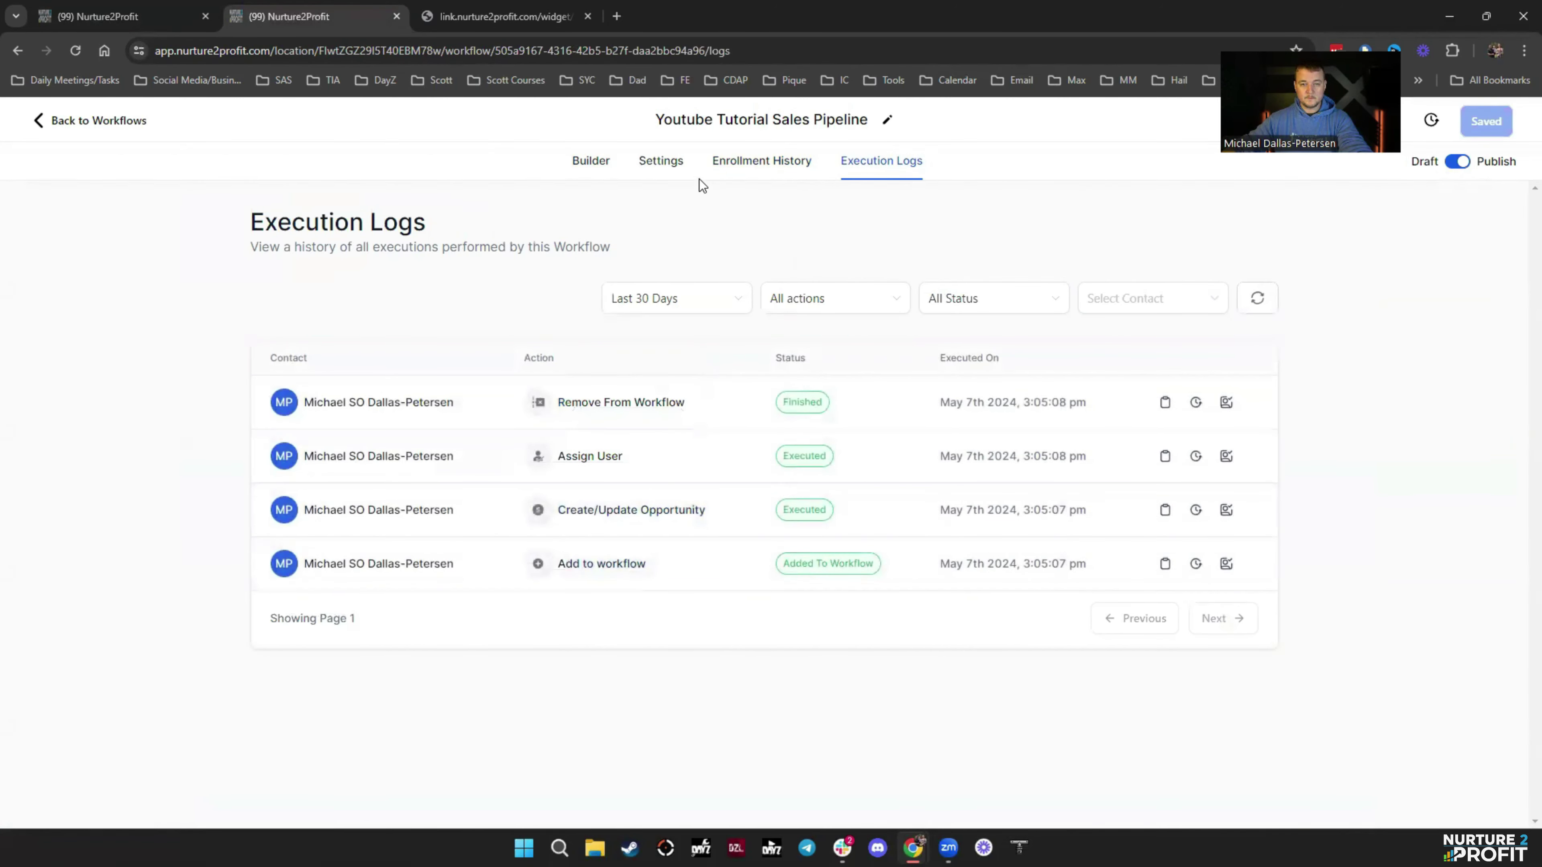
pyautogui.click(753, 162)
pyautogui.click(583, 162)
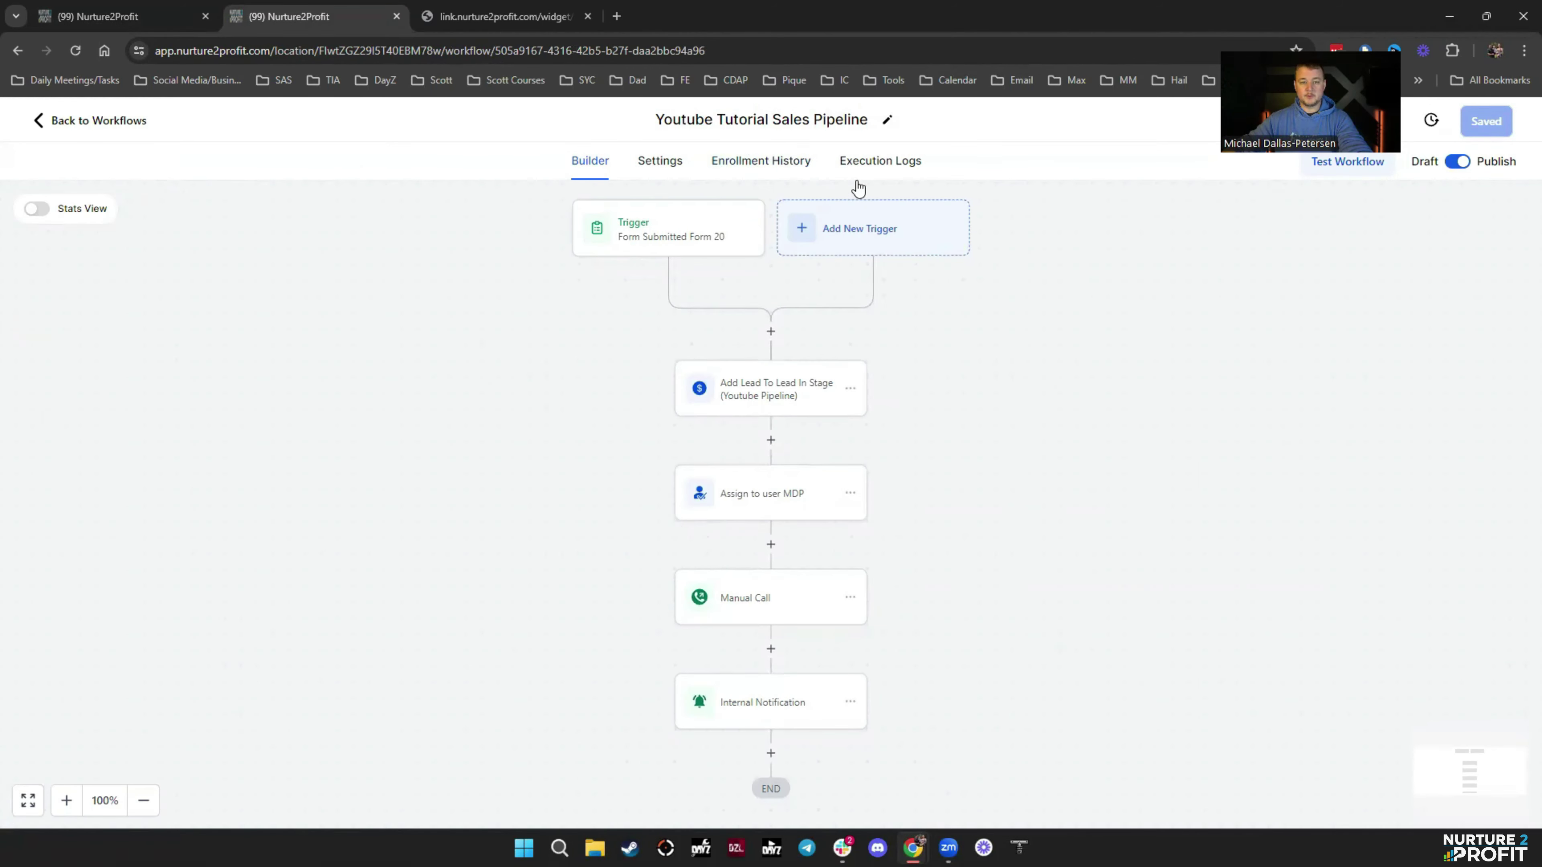
# Run a test of the Youtube Tutorial Sales Pipeline workflow with the contact found by searching for the account owner's surname
pyautogui.click(1354, 162)
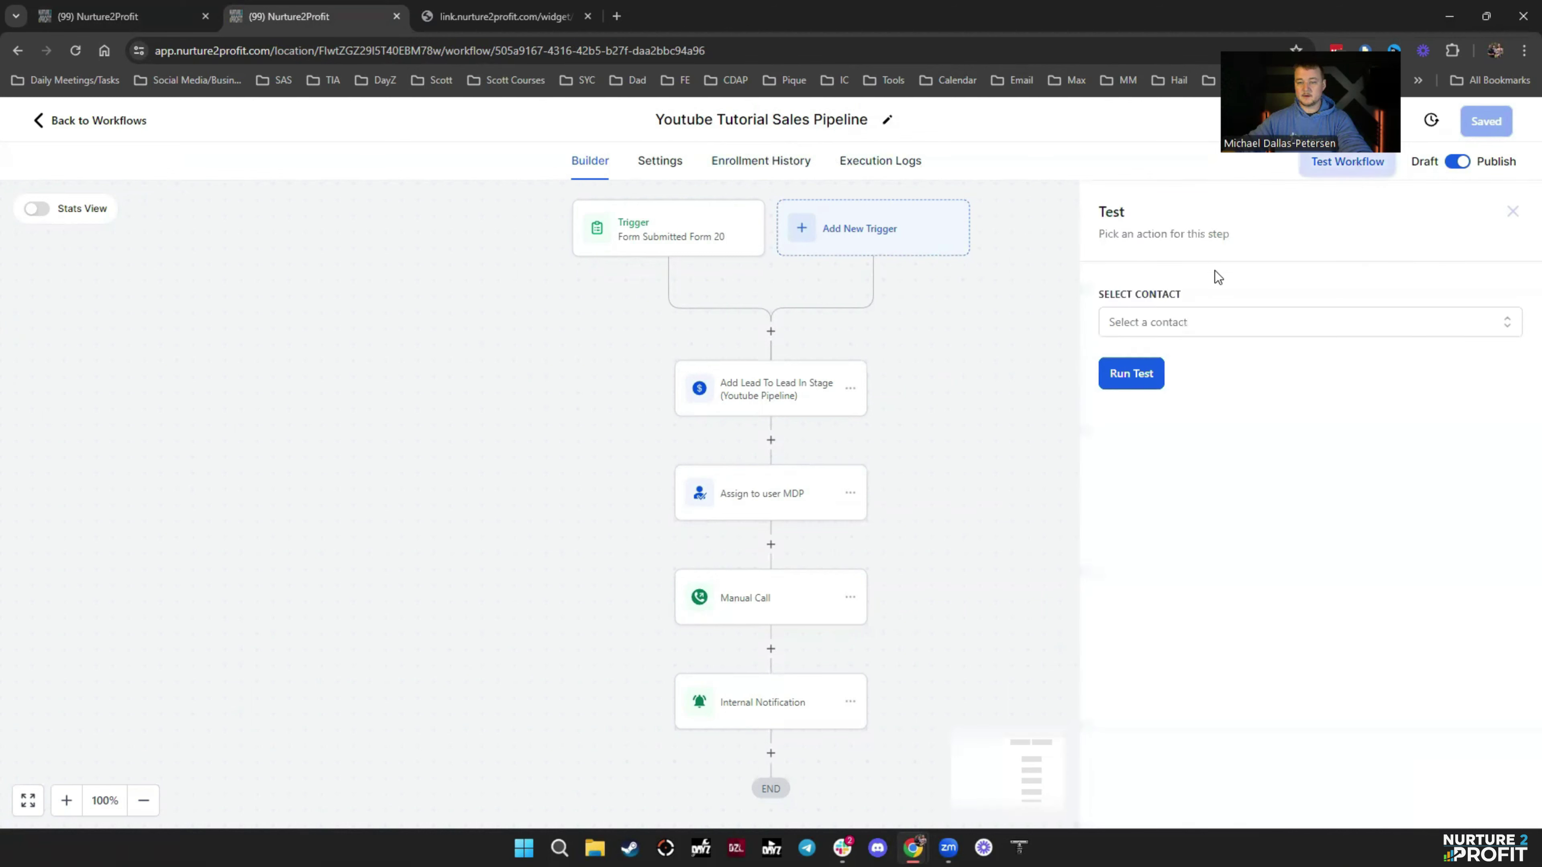
pyautogui.click(1195, 326)
pyautogui.write('dallas')
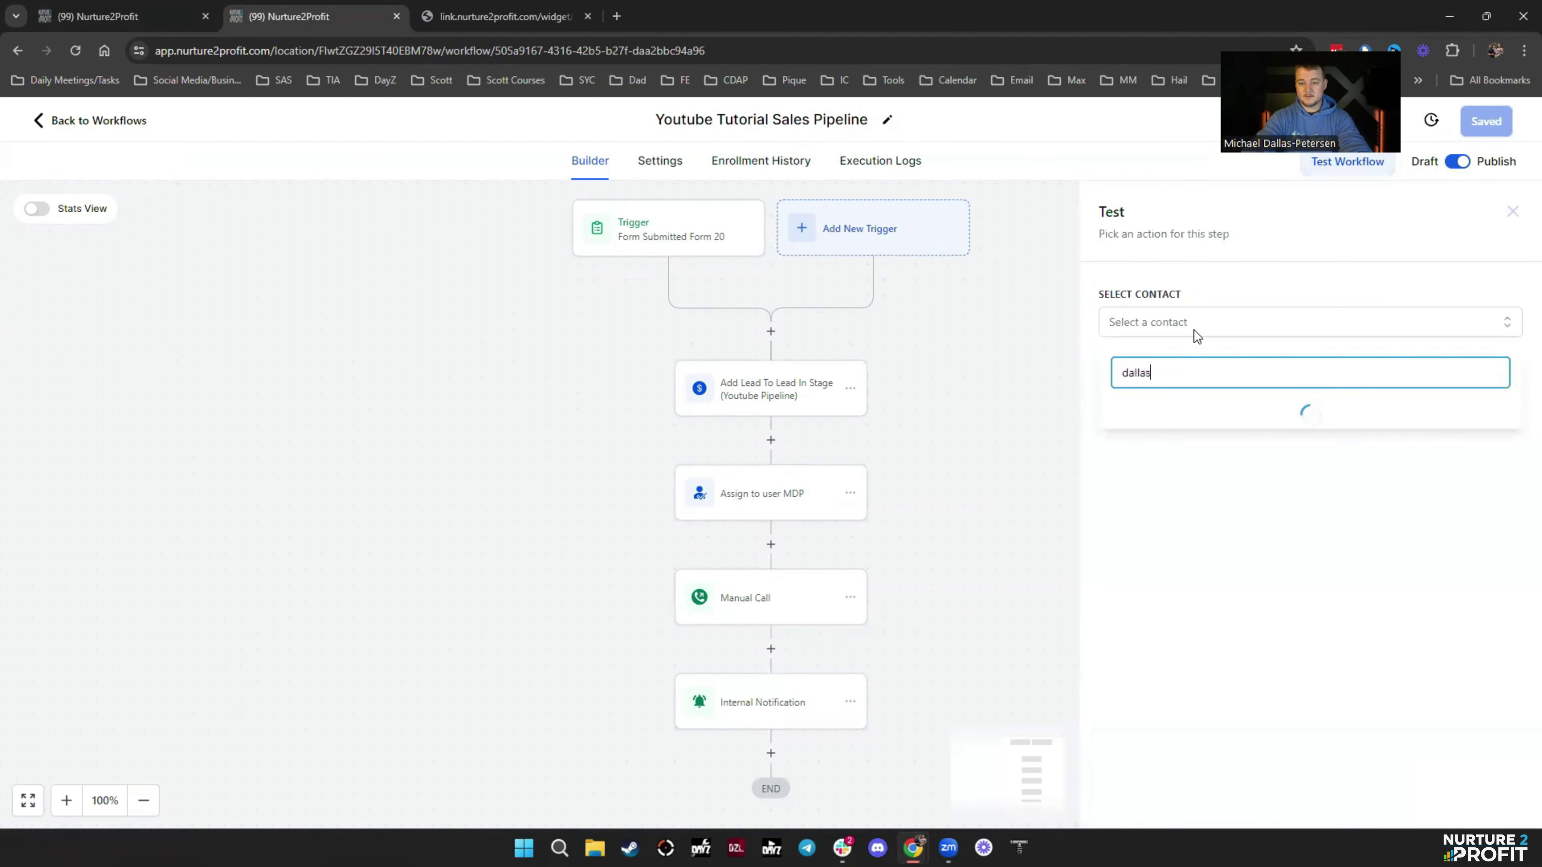
pyautogui.click(1213, 481)
pyautogui.click(1243, 628)
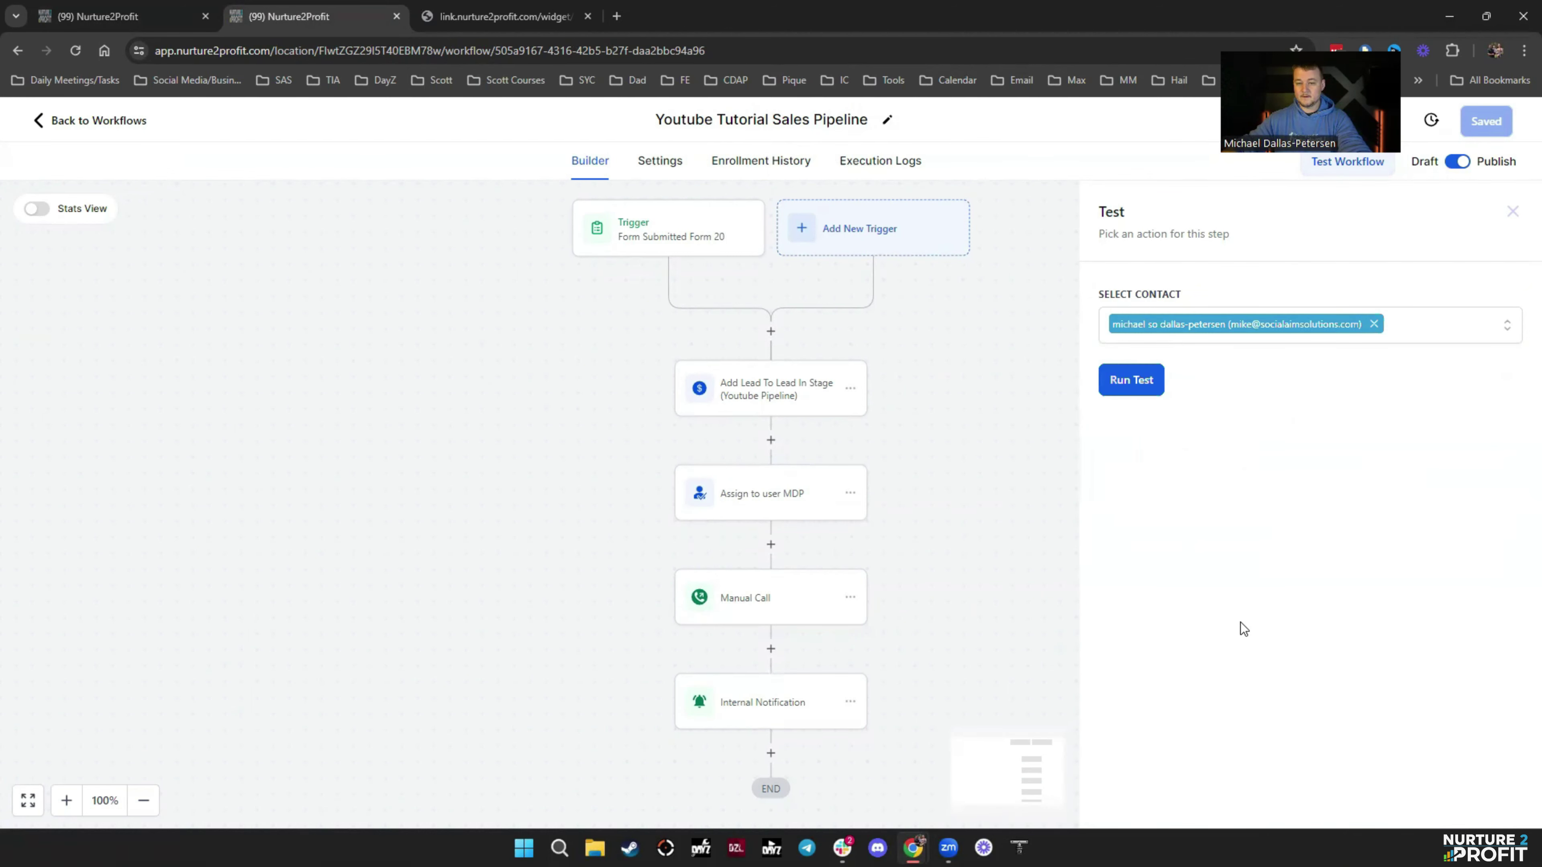
pyautogui.click(1131, 380)
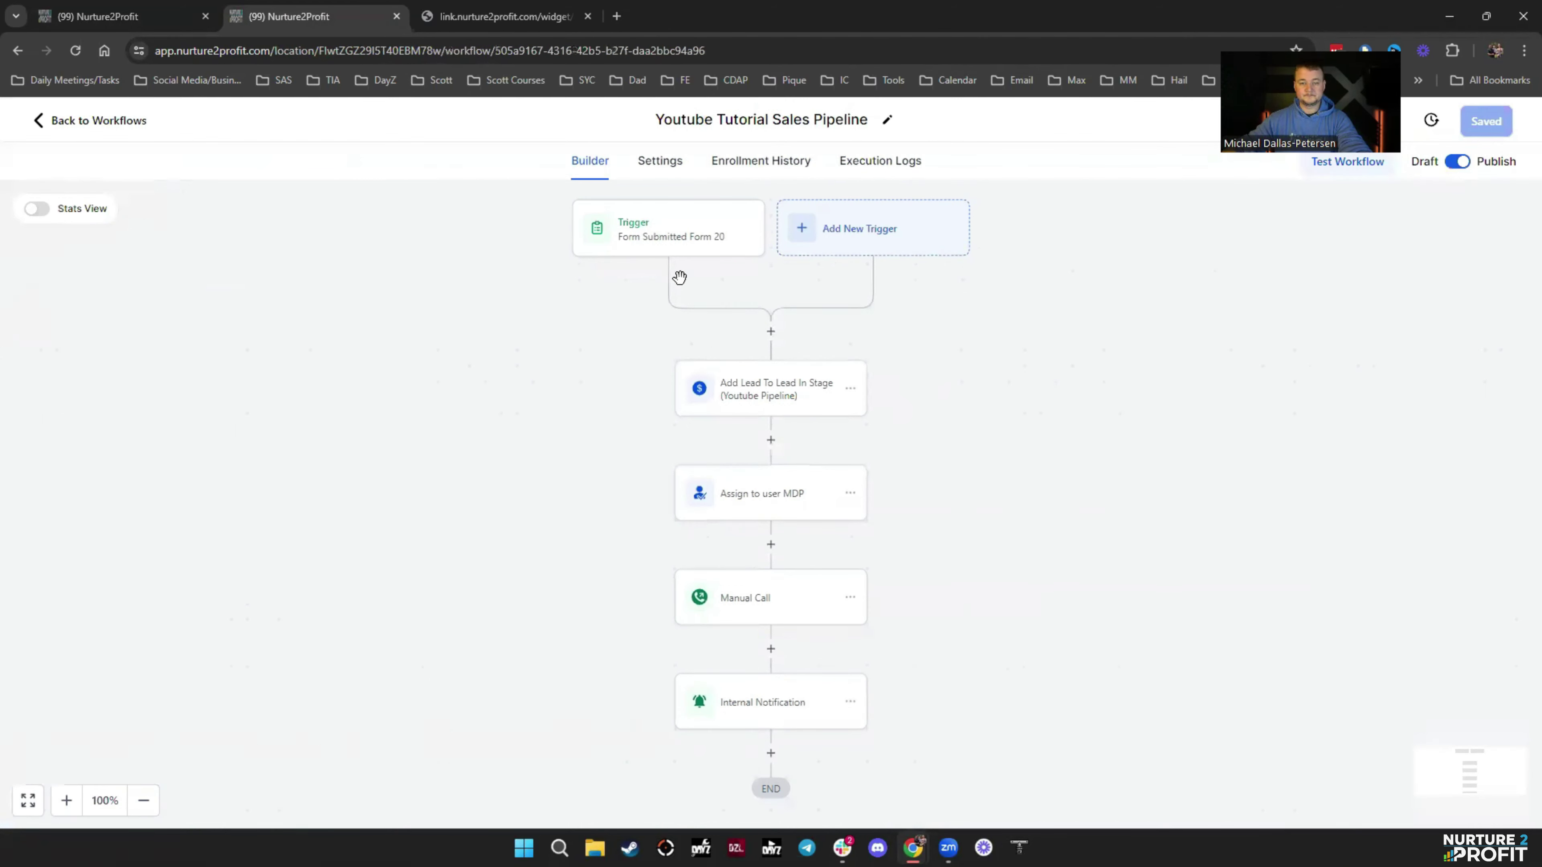
# Return to the manual actions in the first browser tab, mark all notifications as read, and close the notifications
pyautogui.click(125, 17)
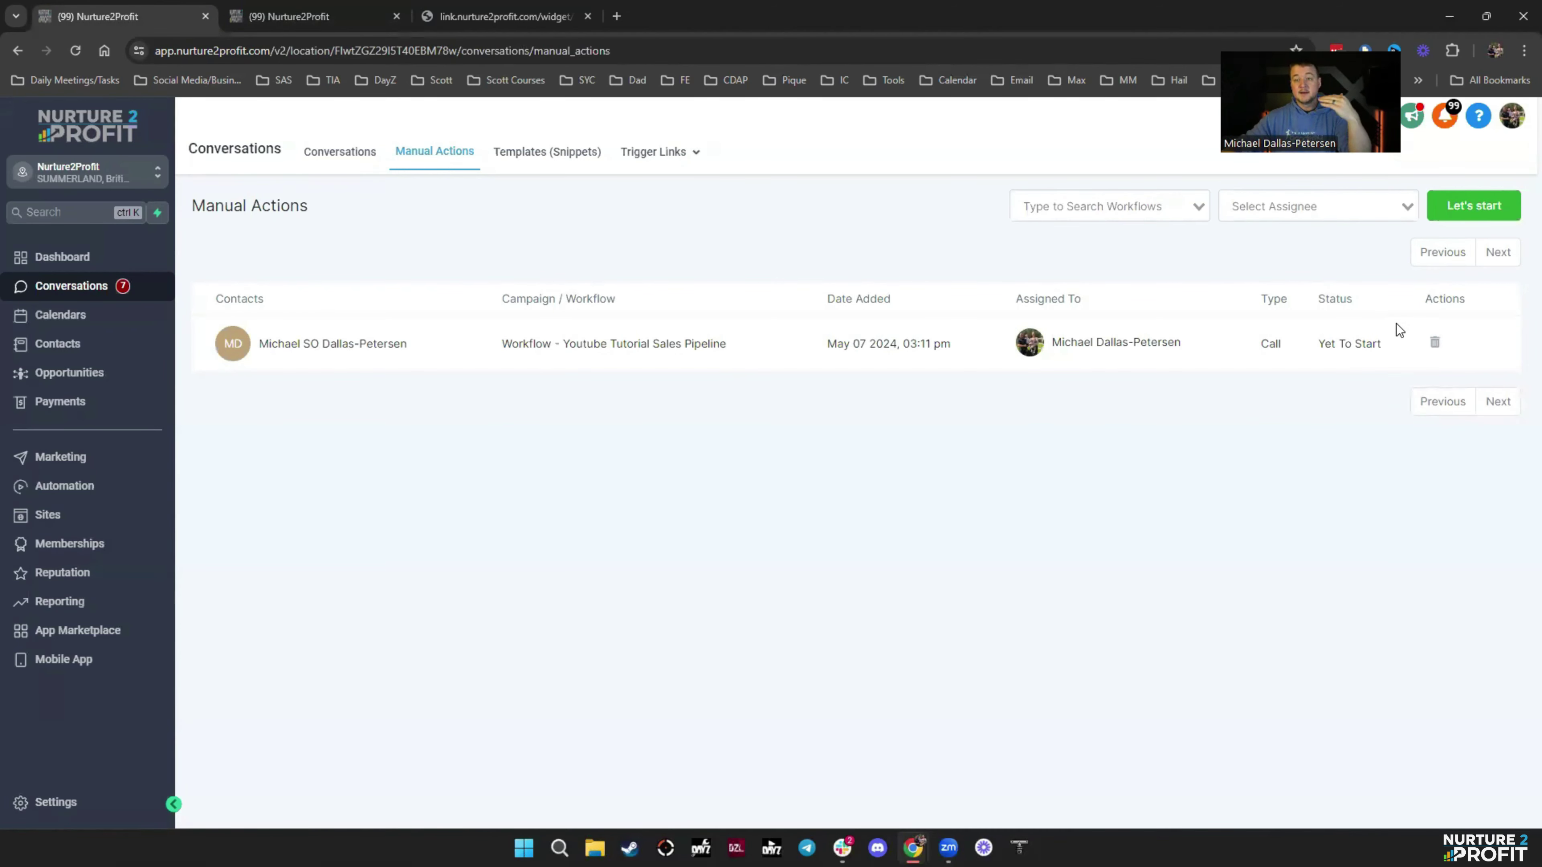
pyautogui.click(1444, 121)
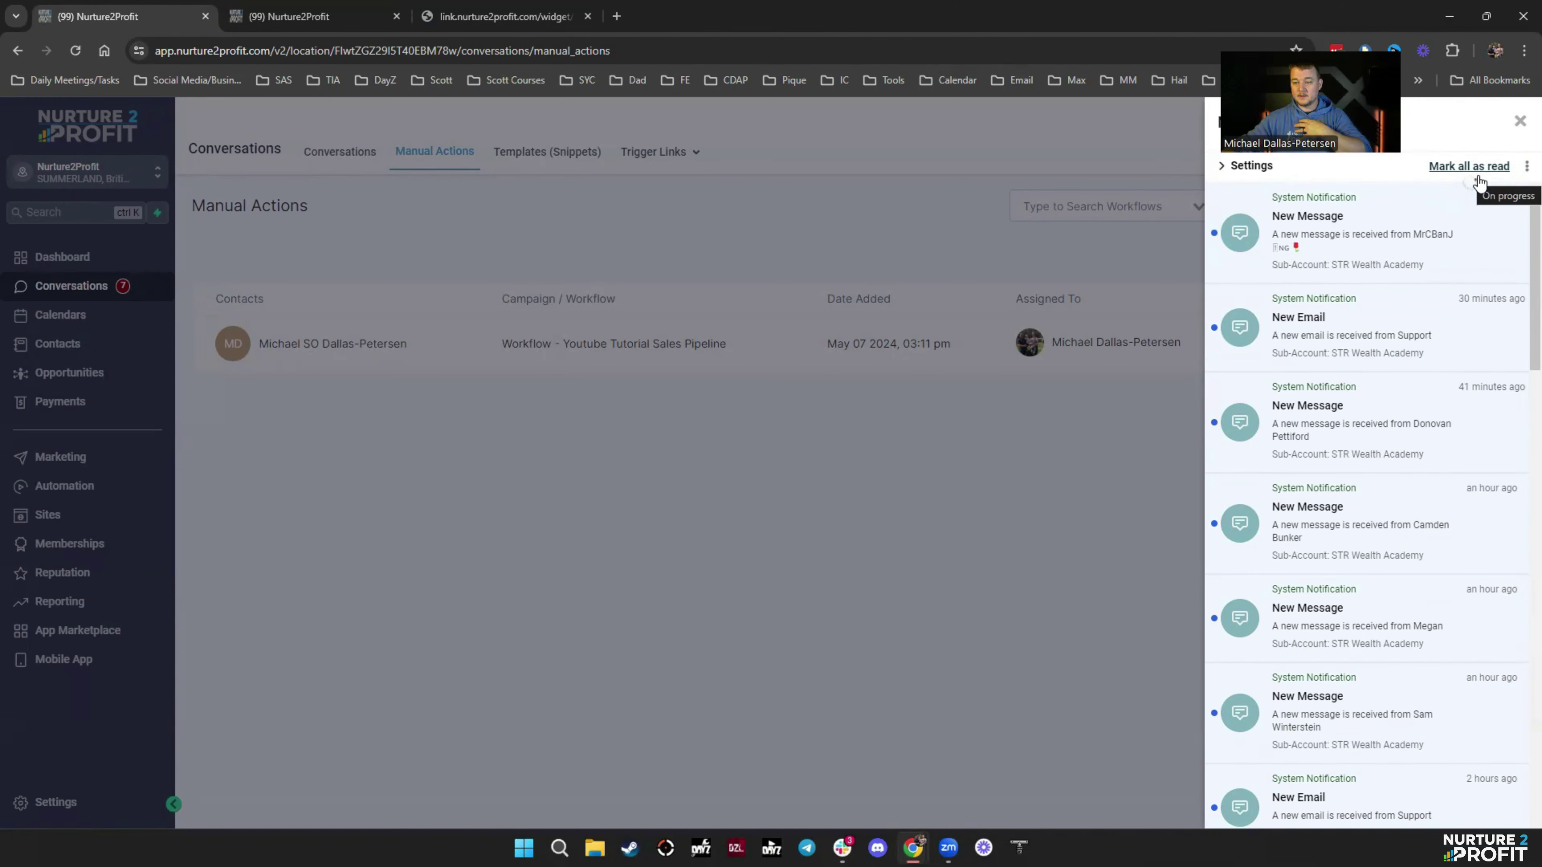
pyautogui.click(1020, 596)
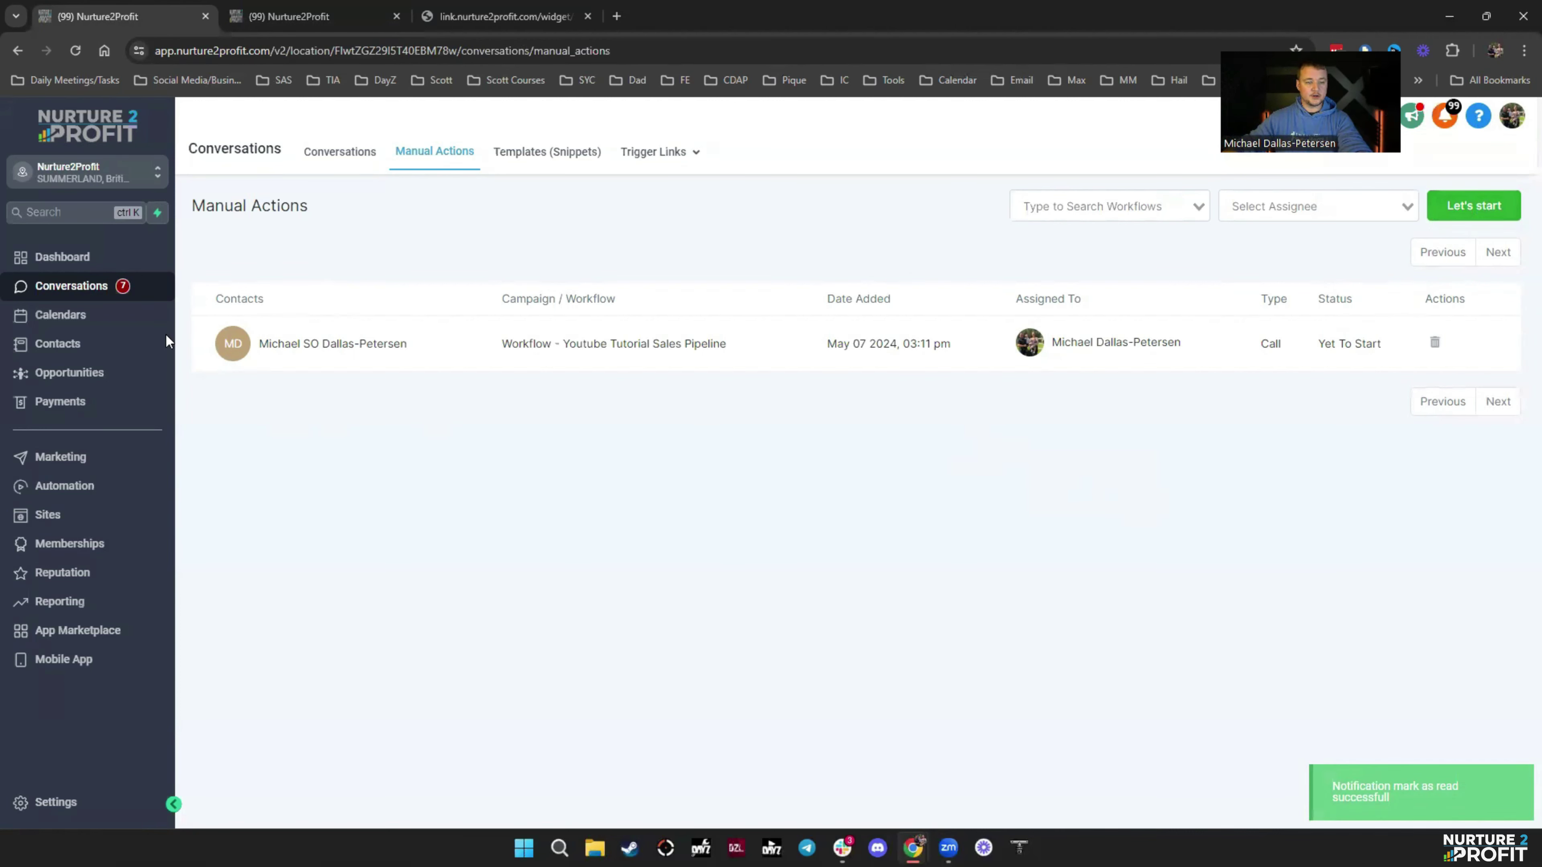
# Move the test lead's opportunity from Lead In to Attempt 1 in the Youtube Test pipeline
pyautogui.click(69, 372)
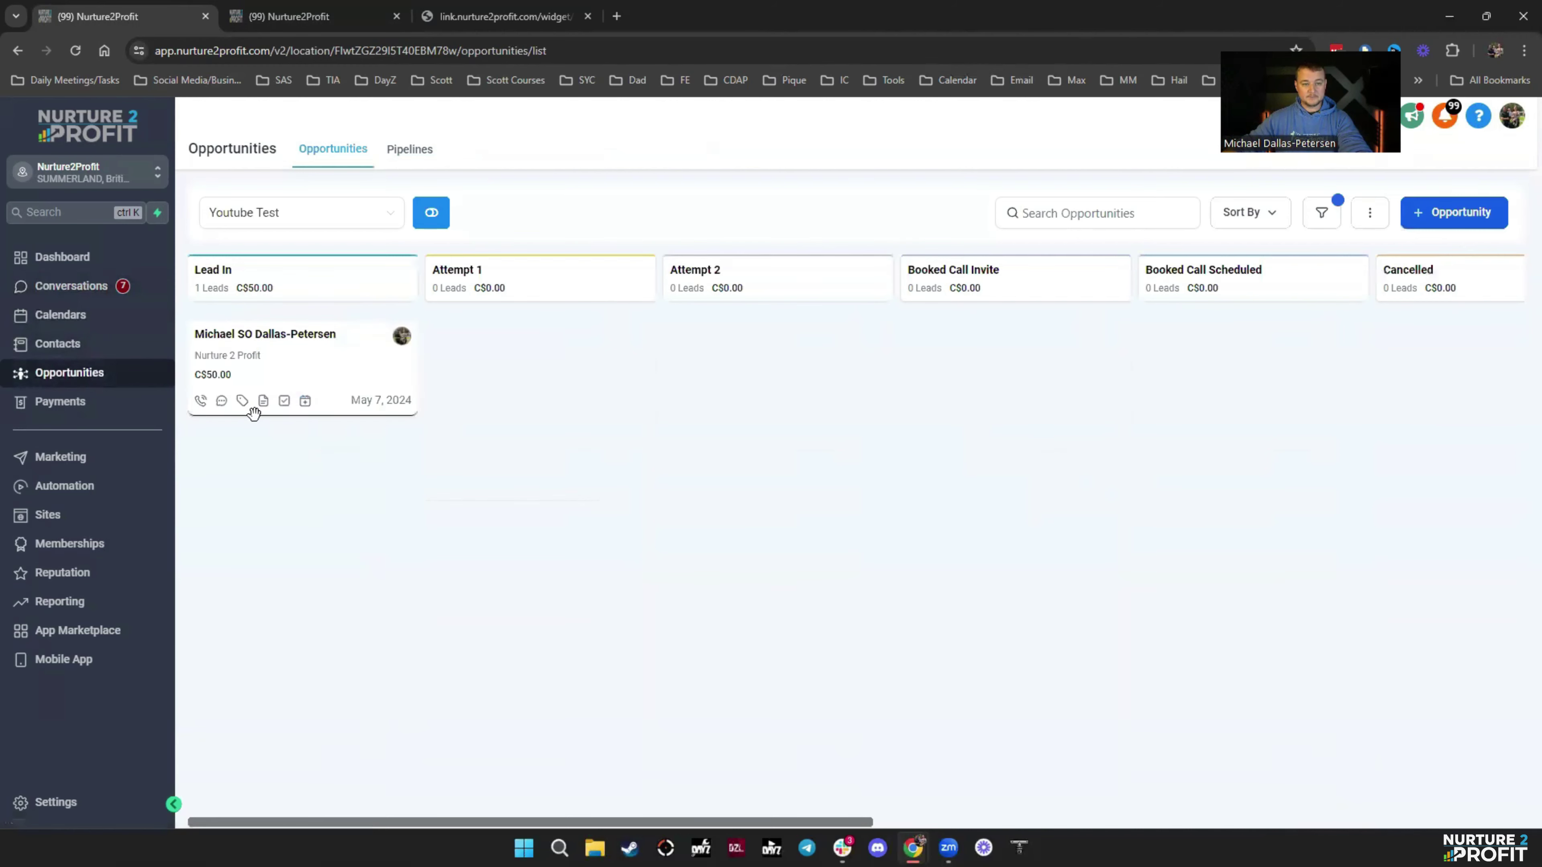
pyautogui.moveTo(273, 386); pyautogui.dragTo(496, 388)
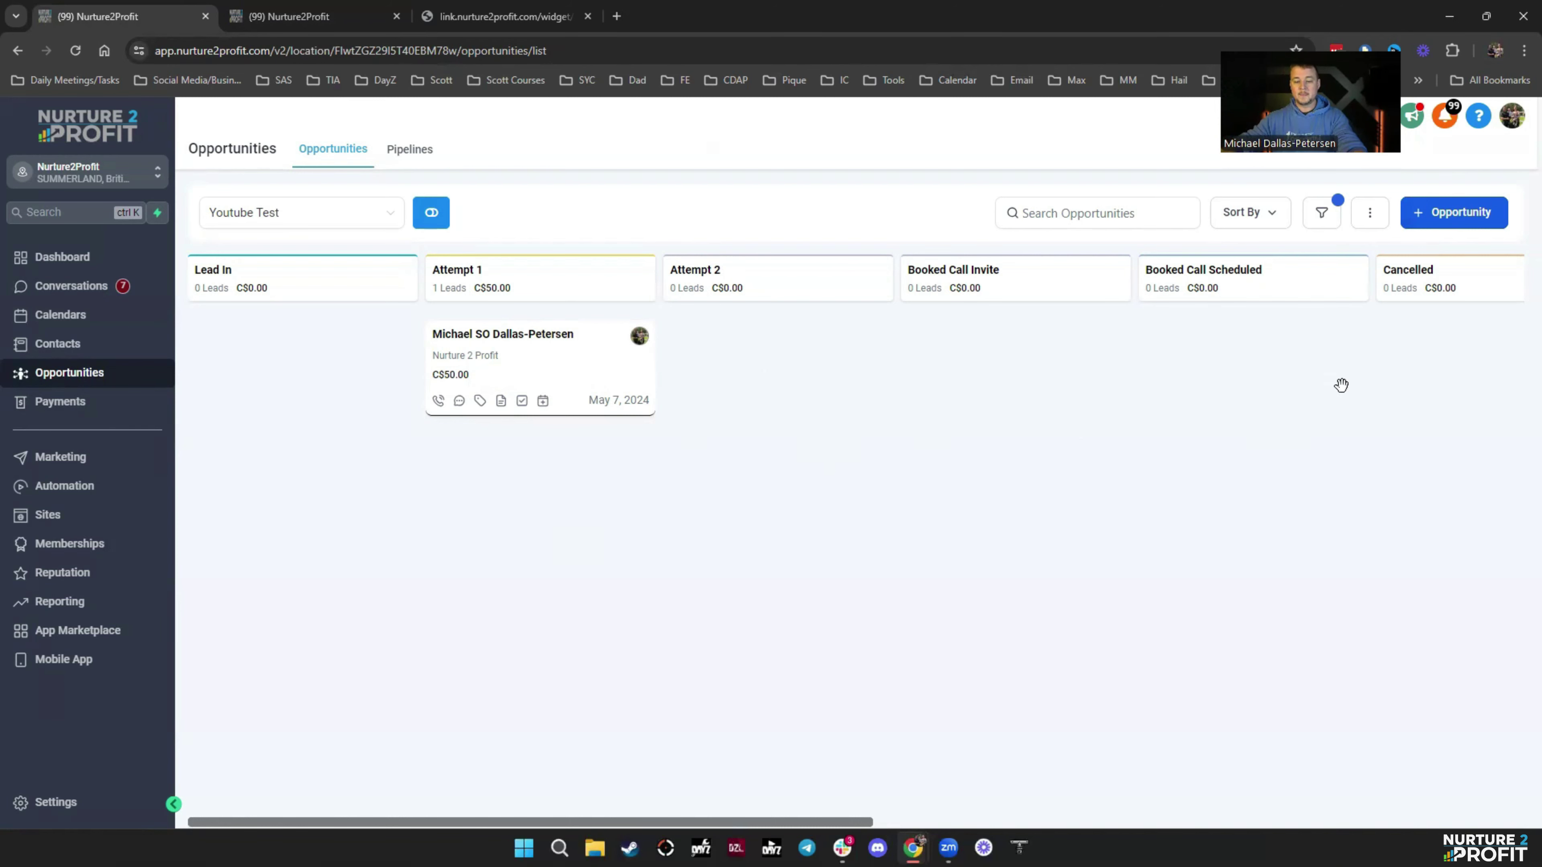
# Examine the list of calendars in the calendar settings and return to the calendar view
pyautogui.click(70, 317)
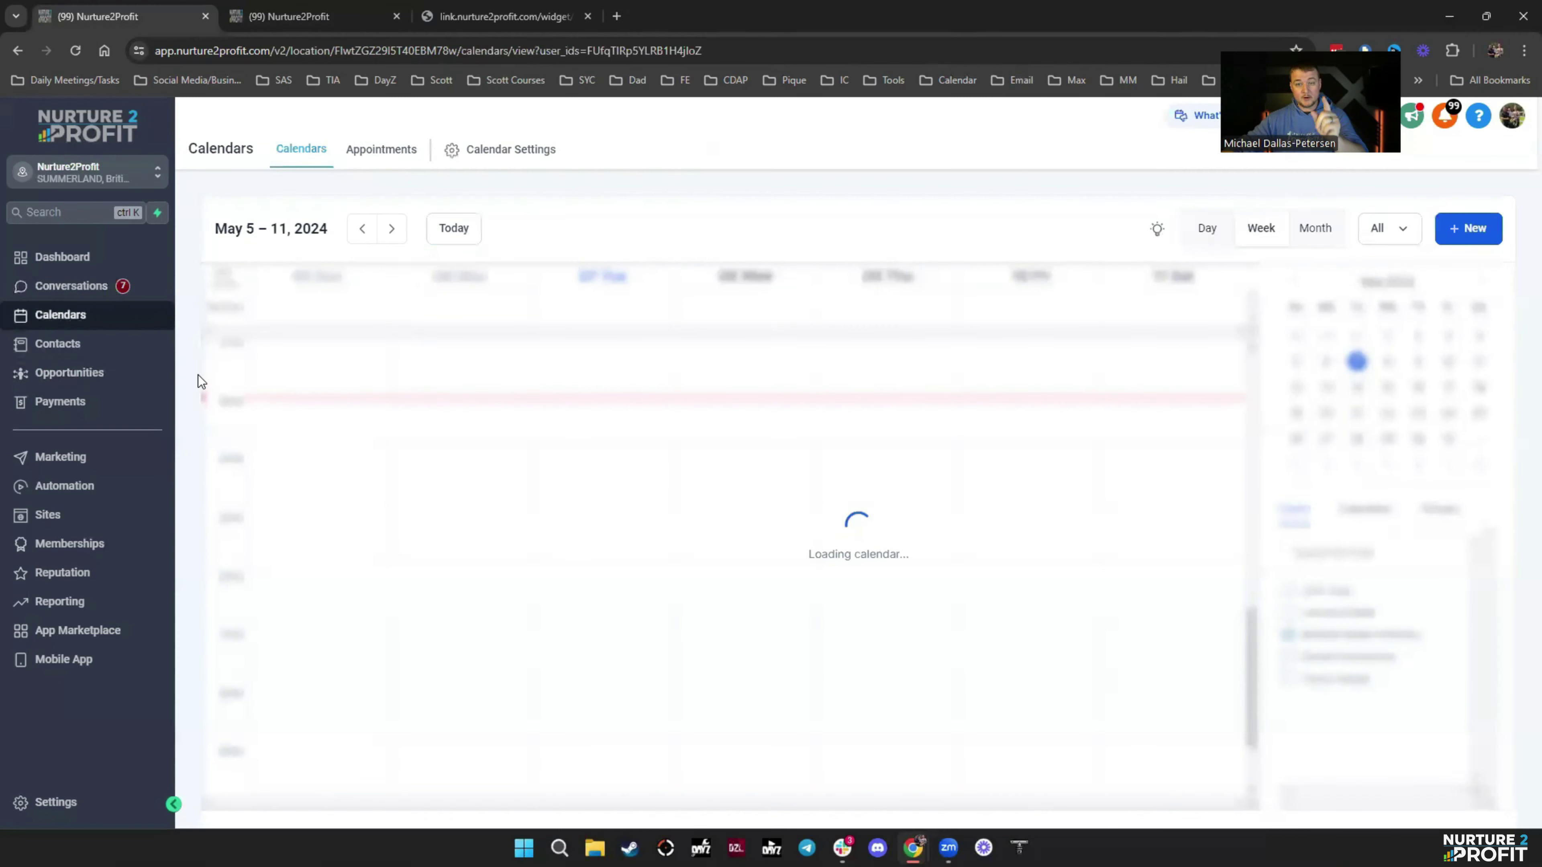
pyautogui.click(510, 152)
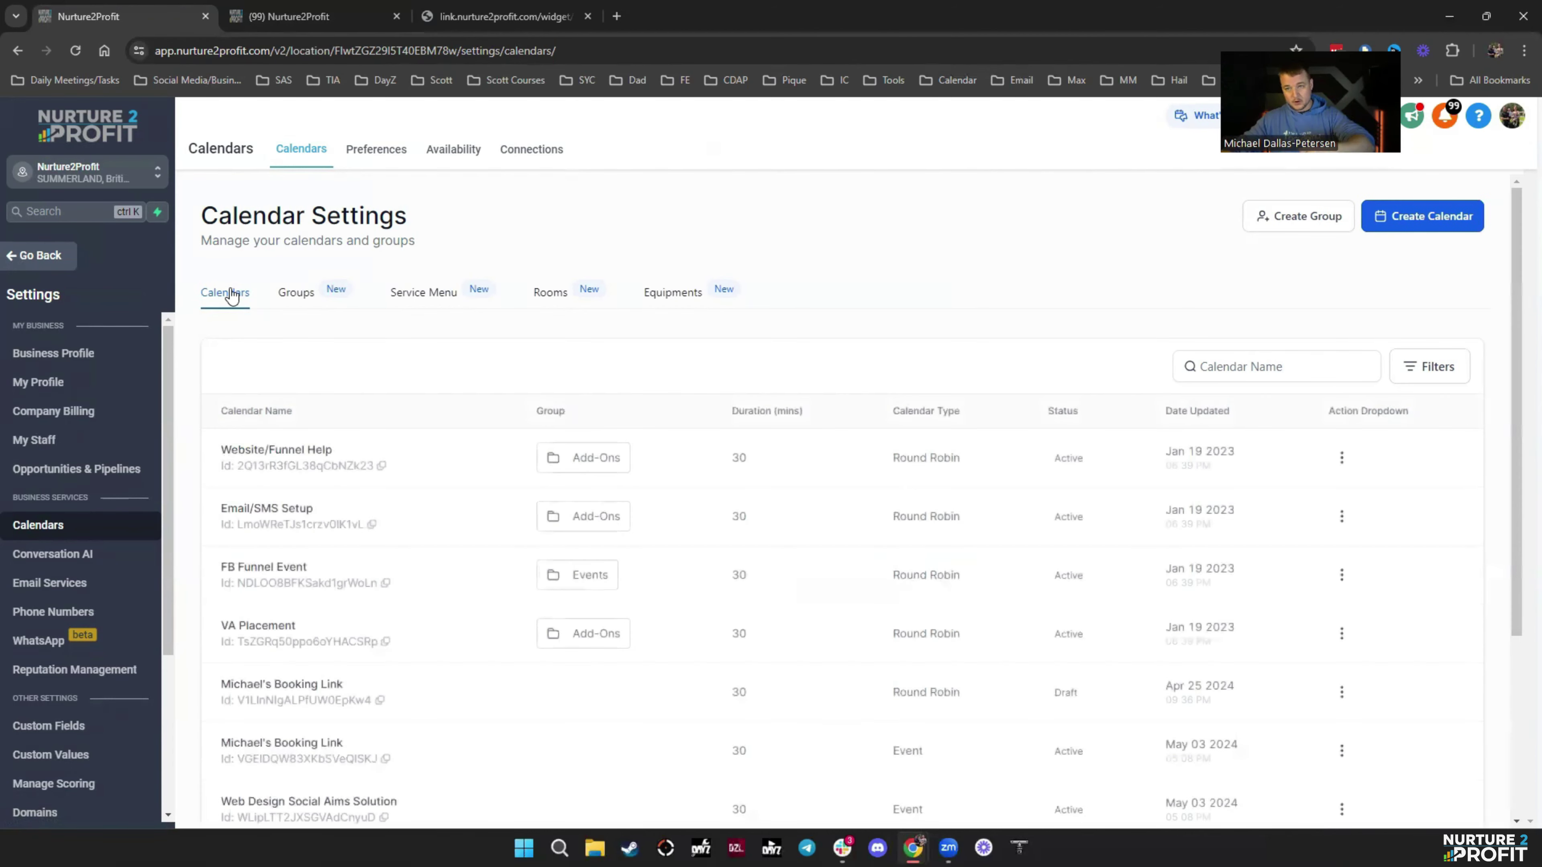
pyautogui.scroll(-4, 446, 523)
pyautogui.scroll(4, 426, 453)
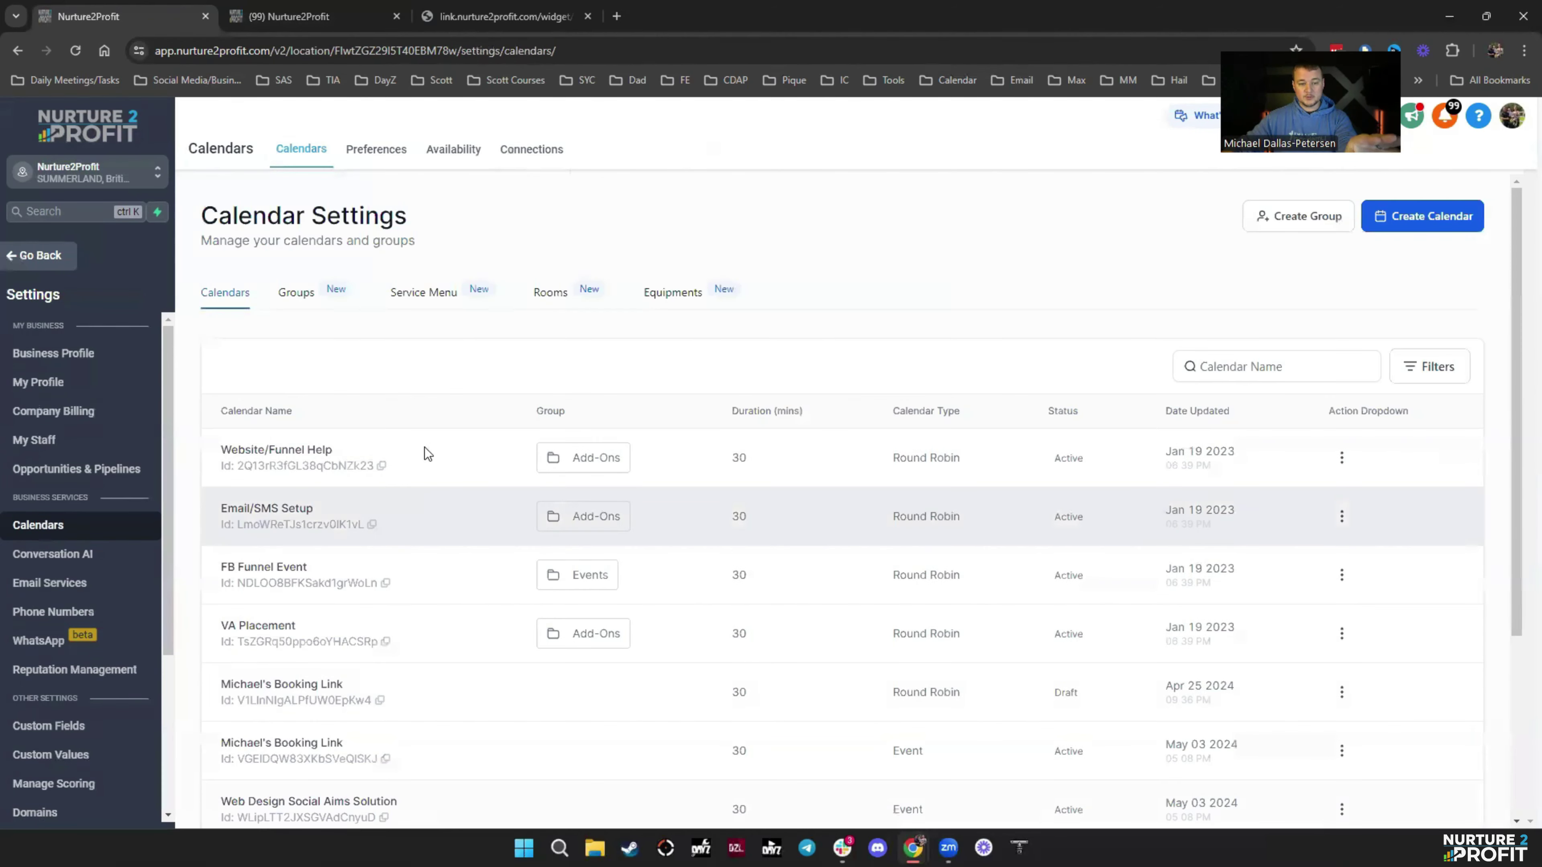
pyautogui.click(43, 258)
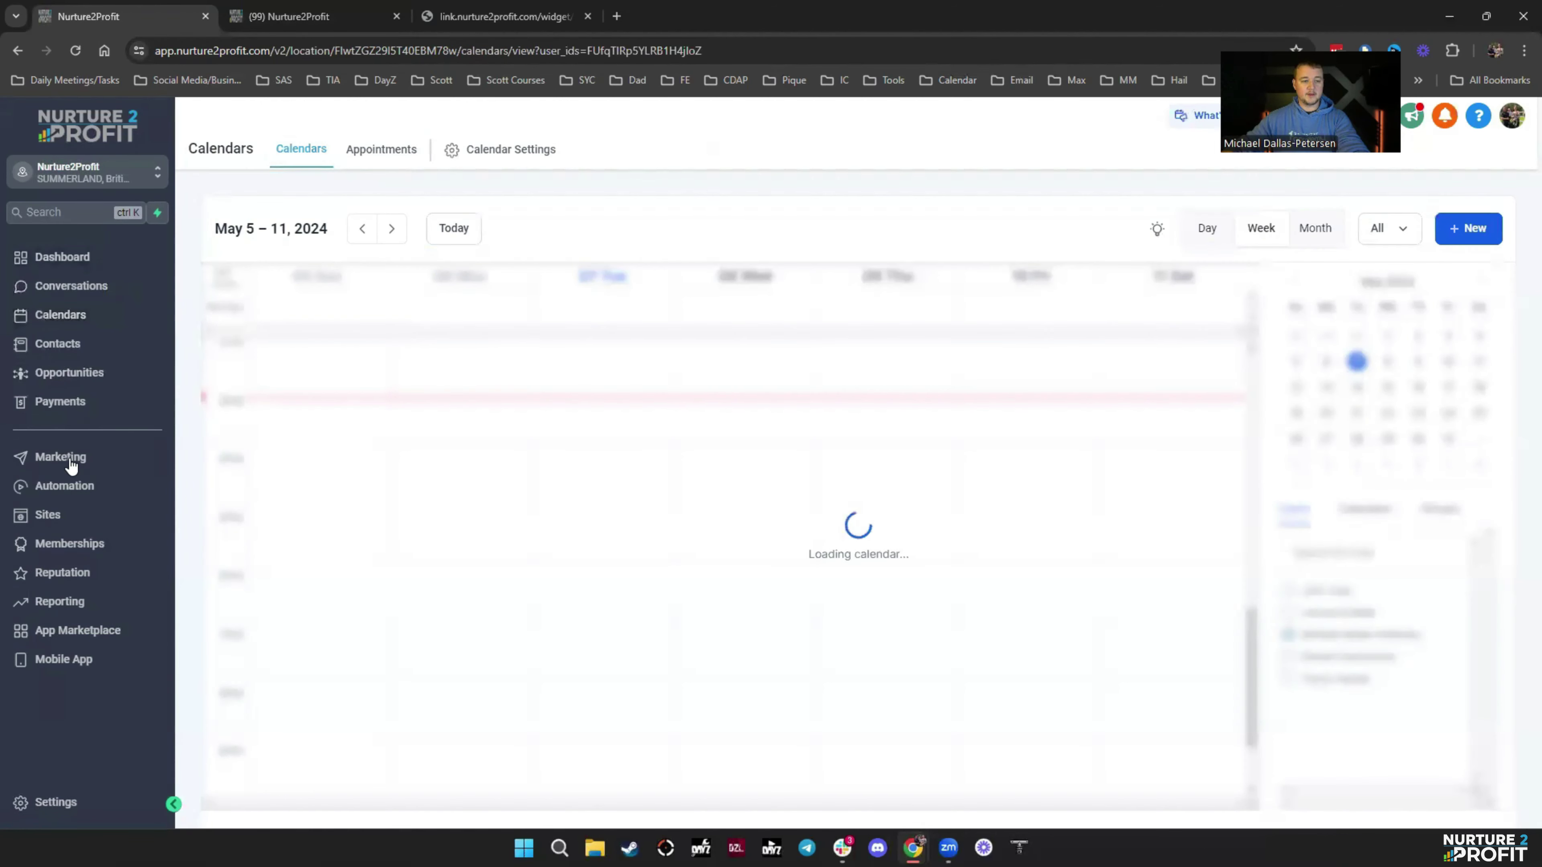
# Return the second browser tab to its workflow list, and open the calendar appointment confirmation and reminder workflow from the Booked Call folder in the first
pyautogui.click(72, 496)
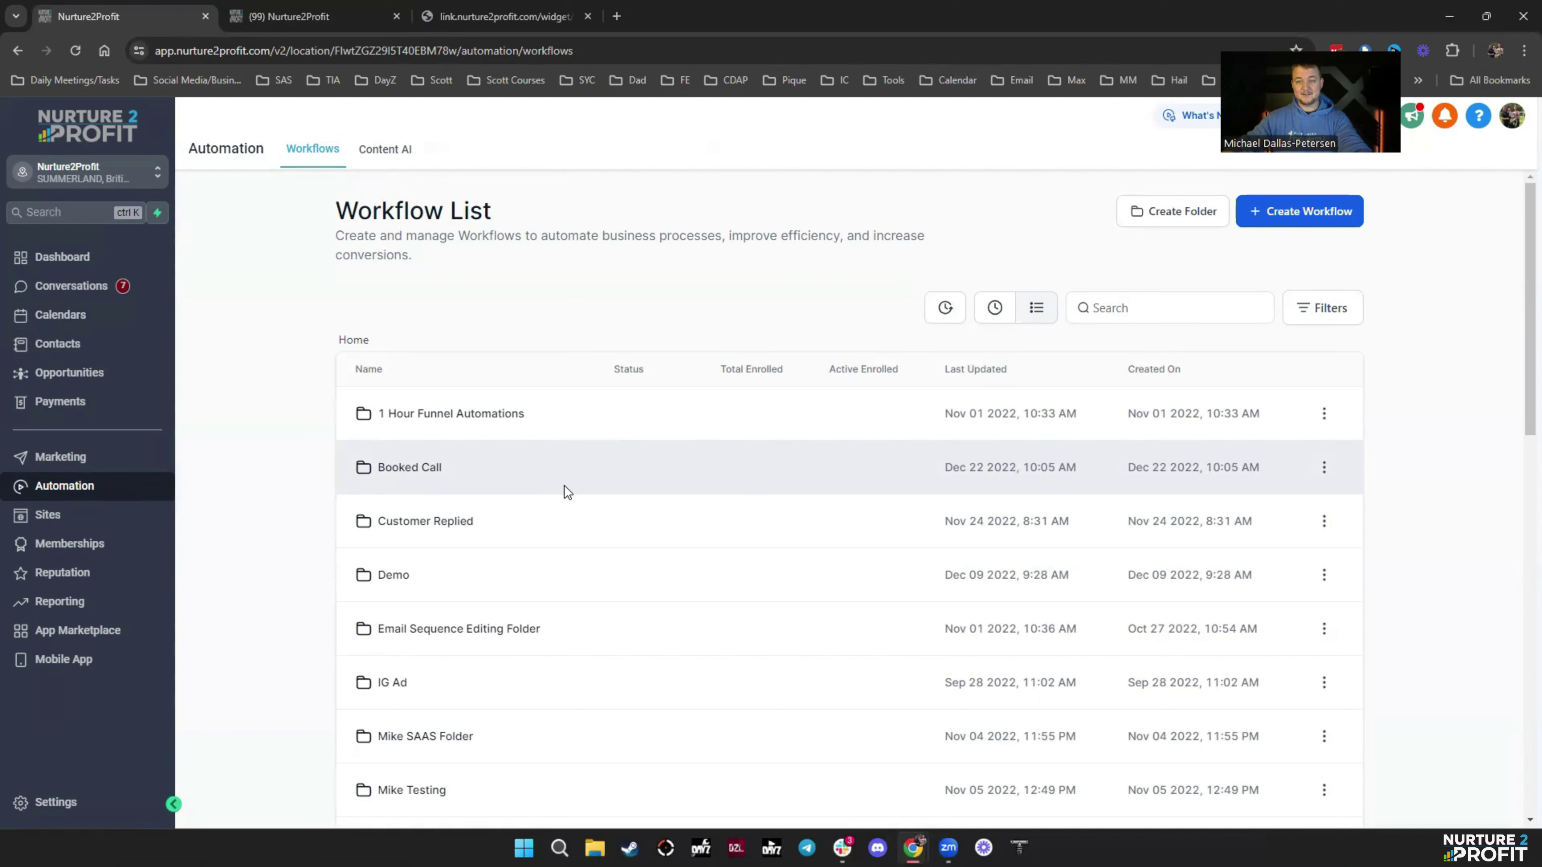
pyautogui.click(333, 18)
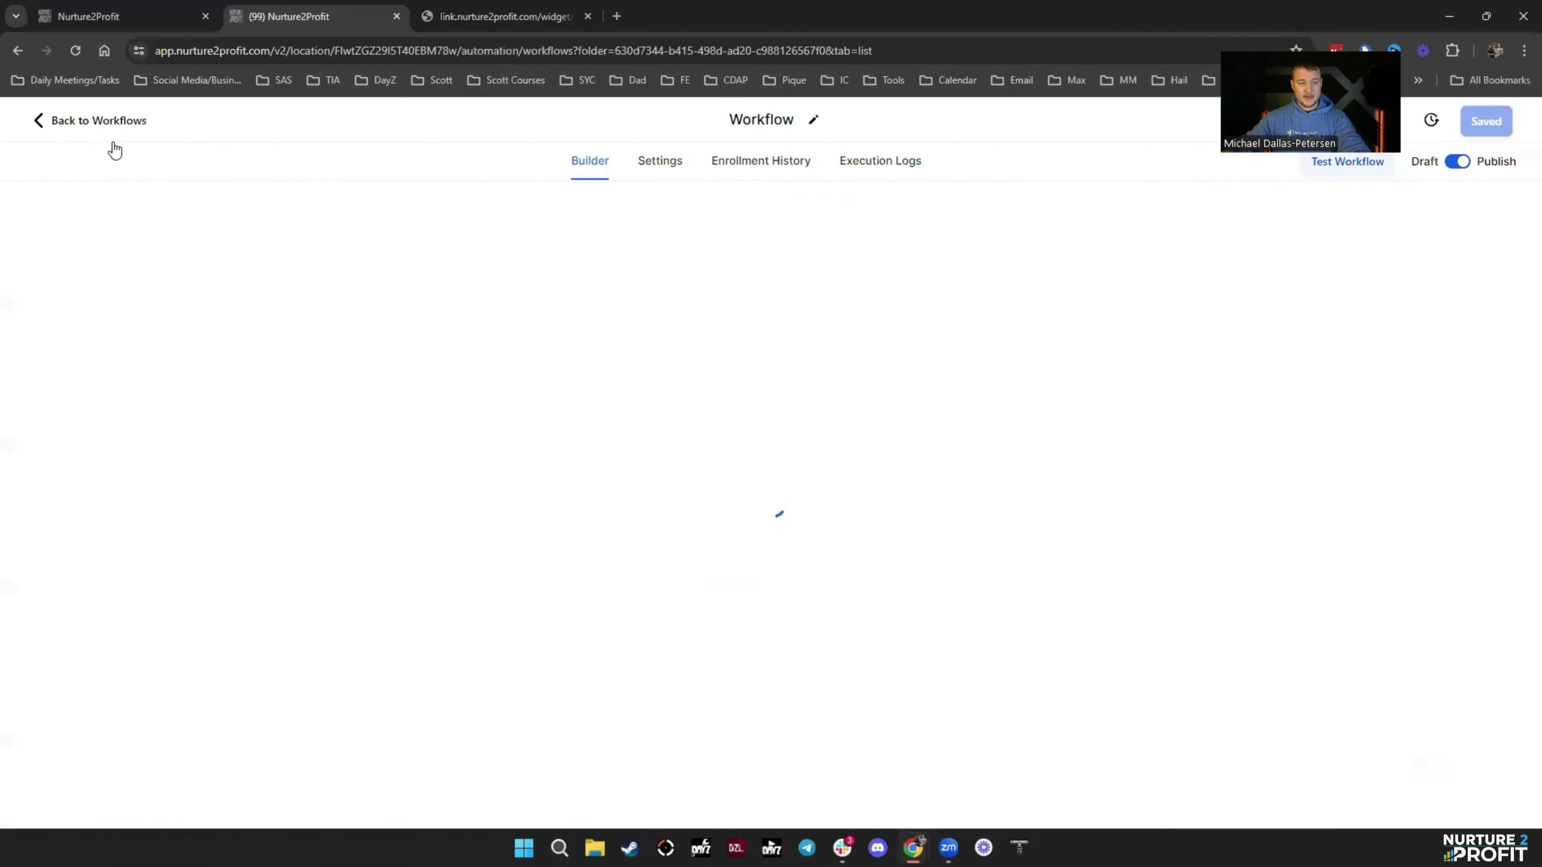
pyautogui.click(102, 17)
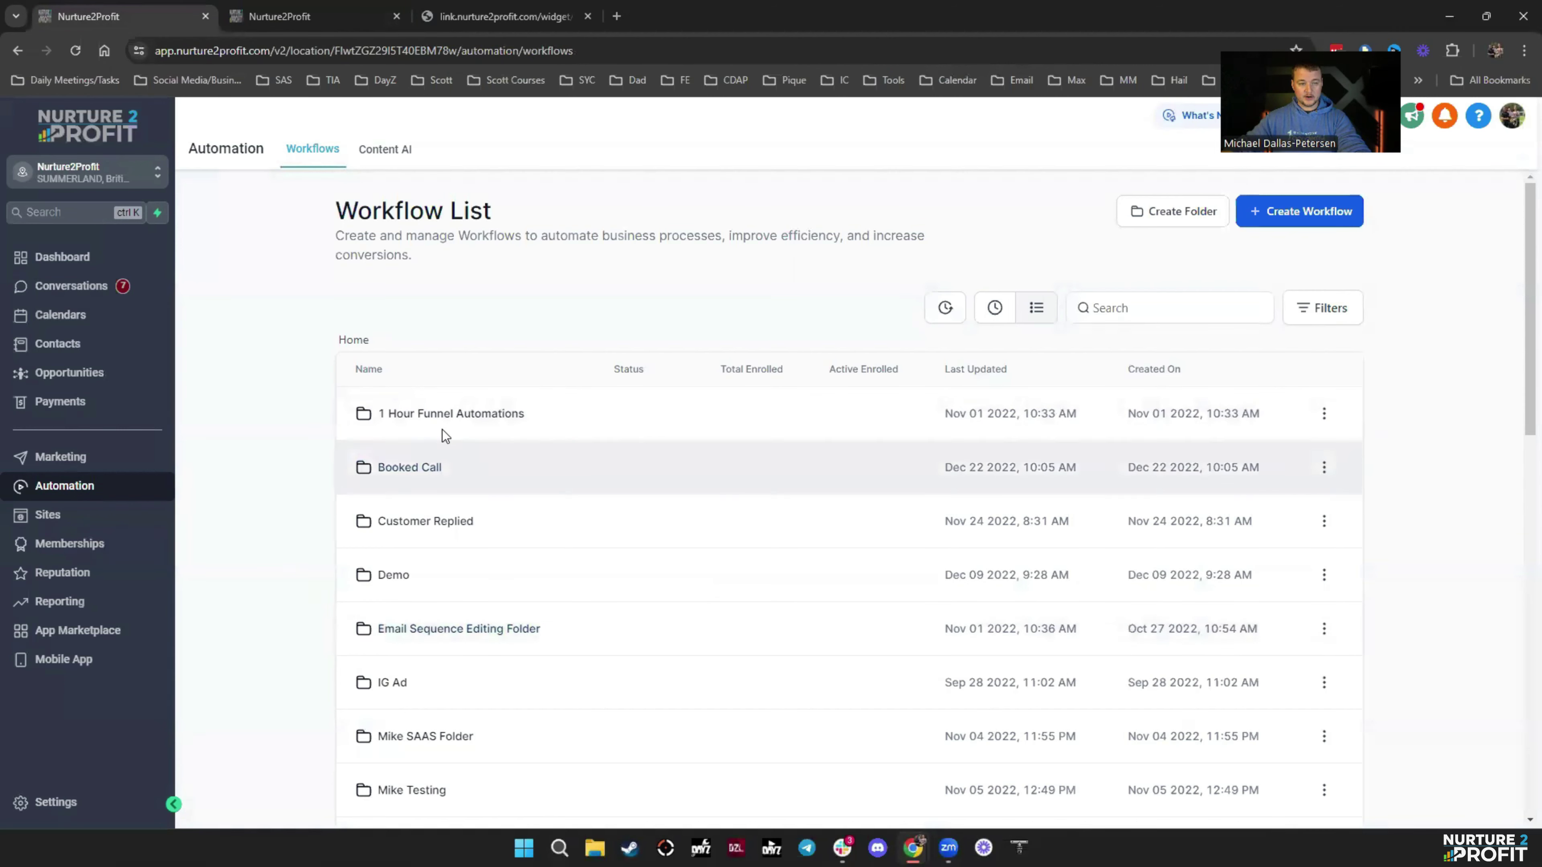
pyautogui.click(423, 467)
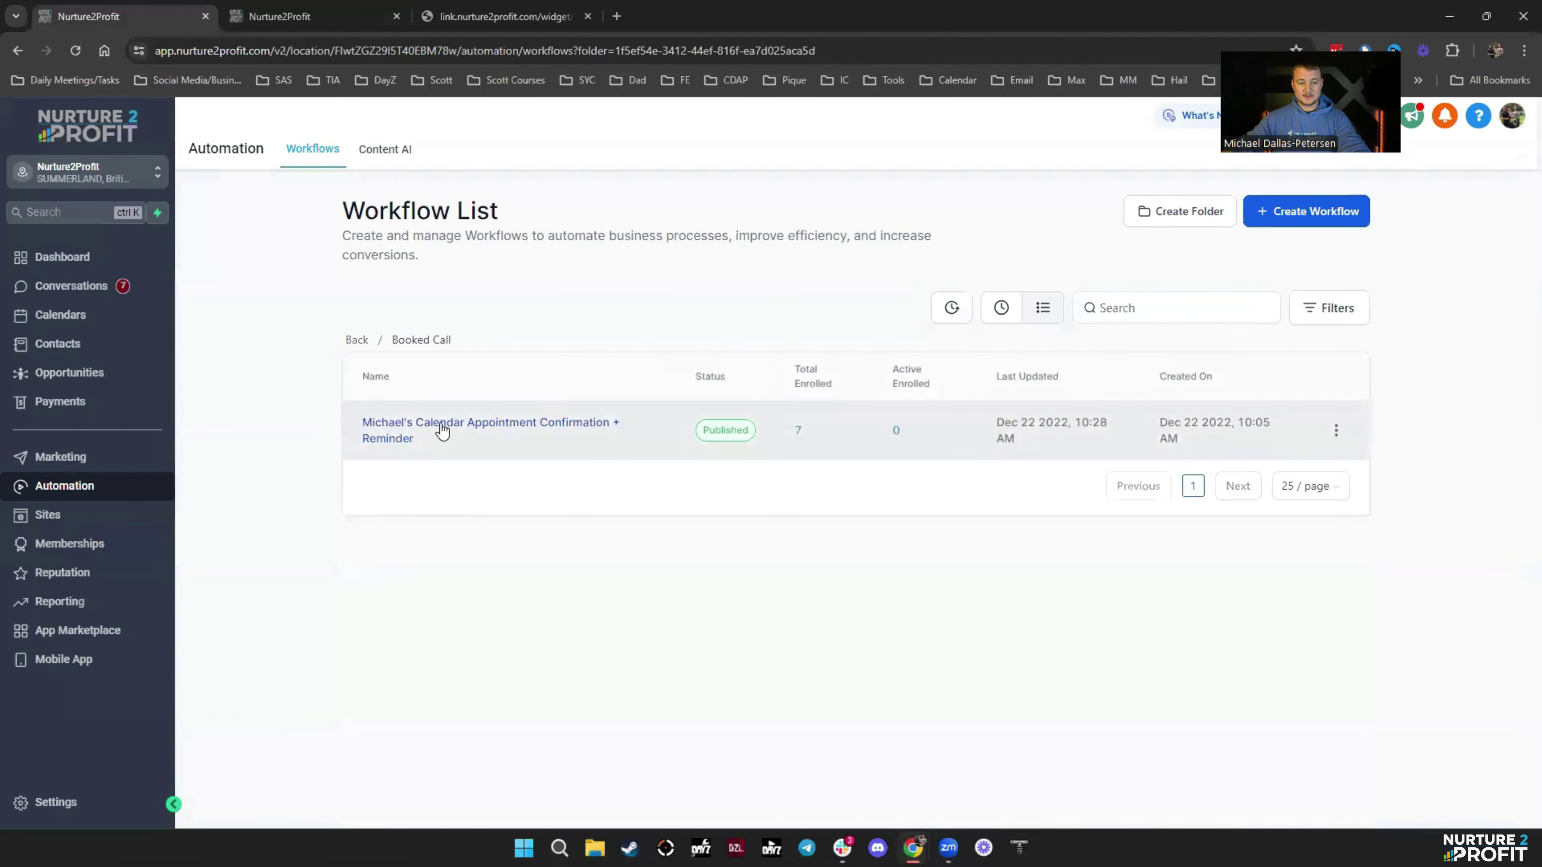
pyautogui.click(504, 428)
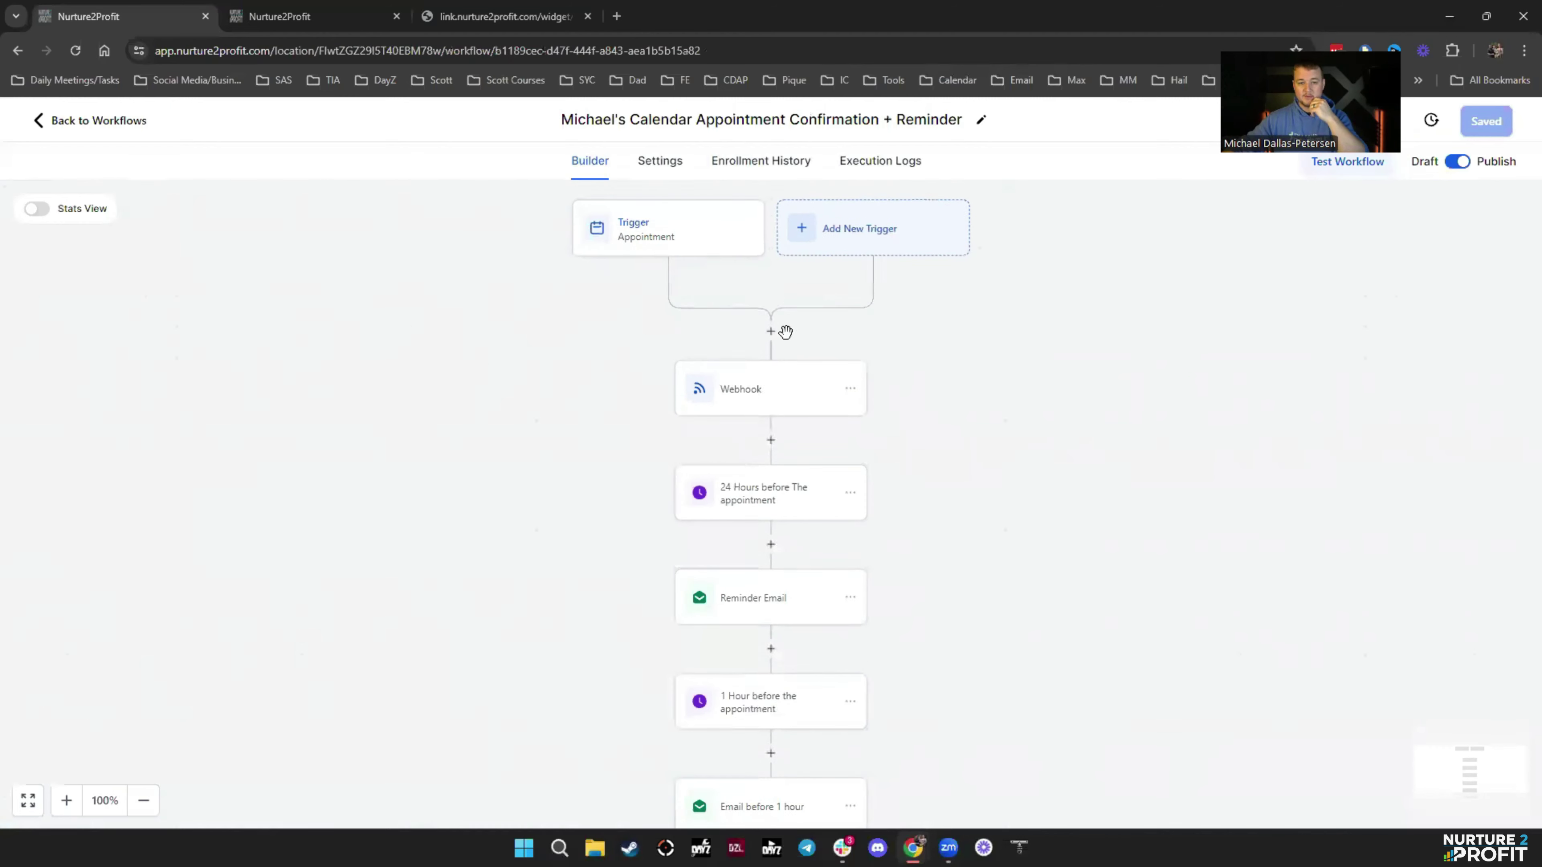
# Examine the appointment workflow's webhook, wait and reminder email steps, and return to the workflow list
pyautogui.scroll(-1, 793, 447)
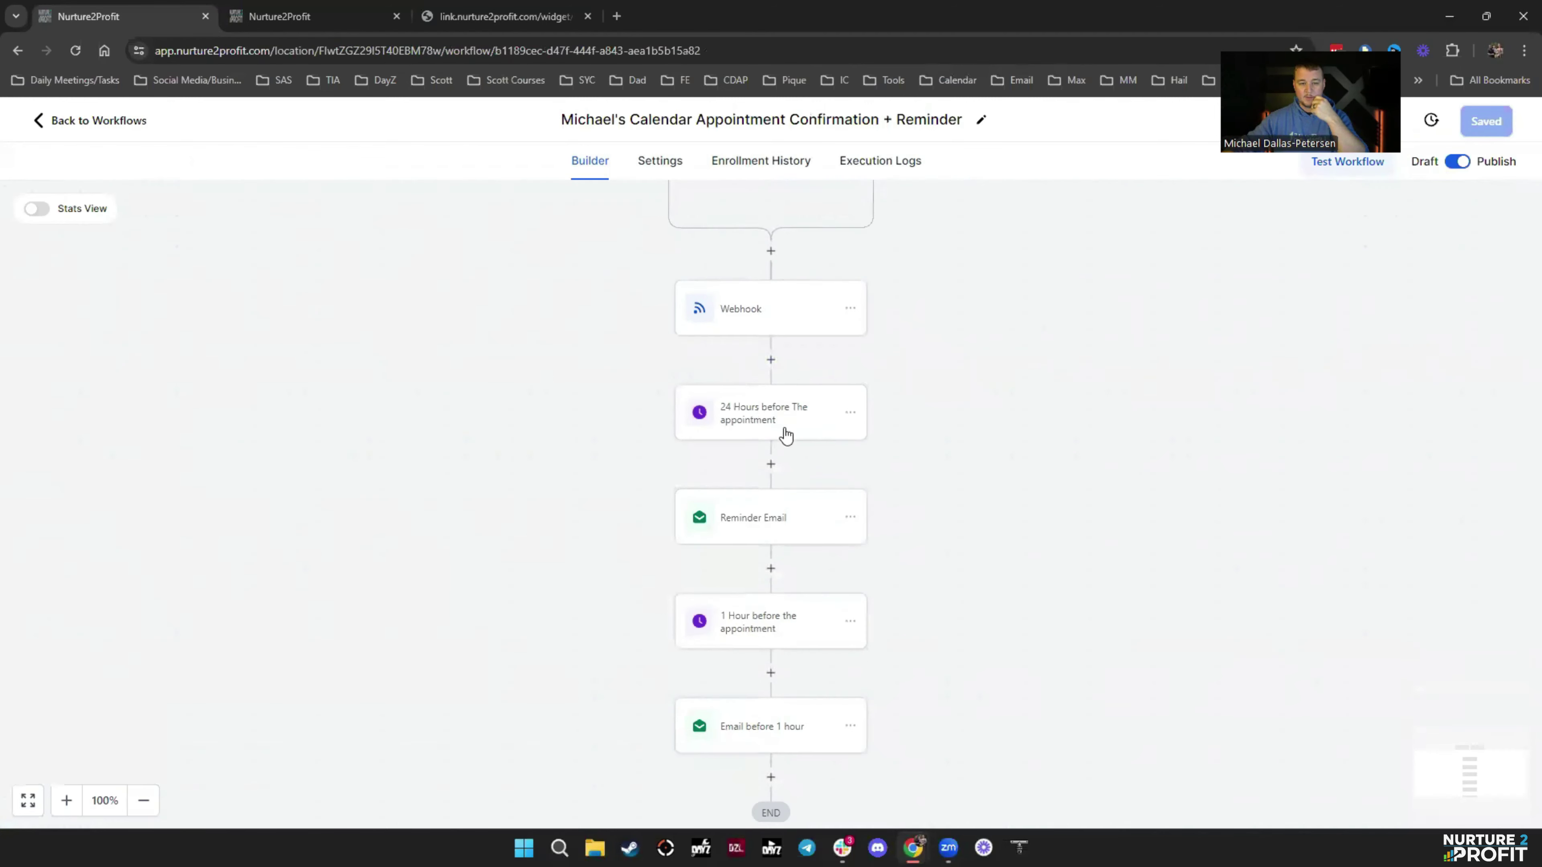
pyautogui.scroll(-3, 869, 448)
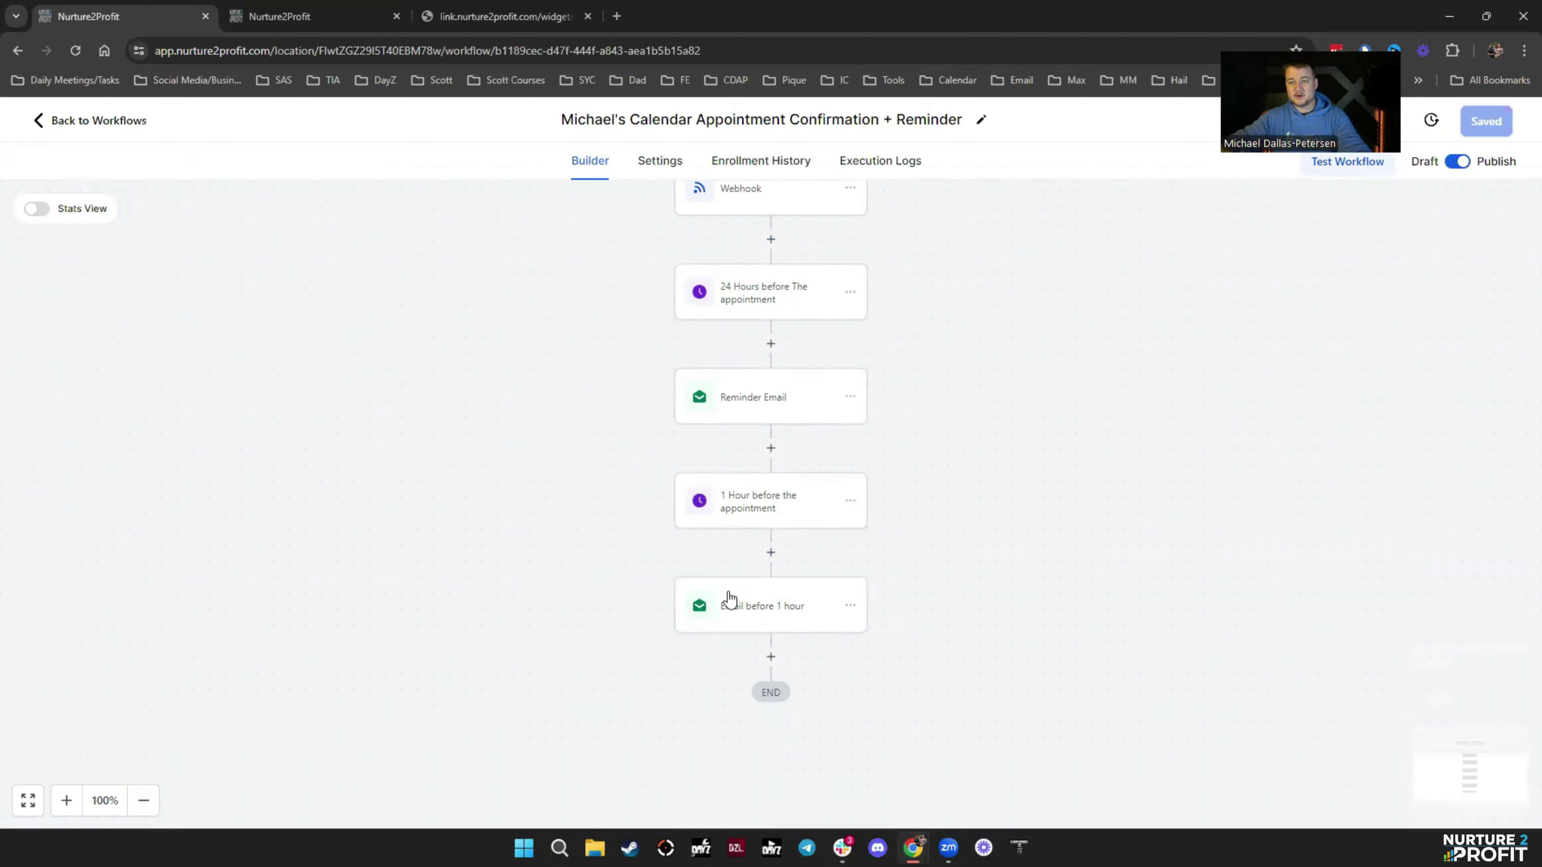
pyautogui.scroll(4, 1122, 475)
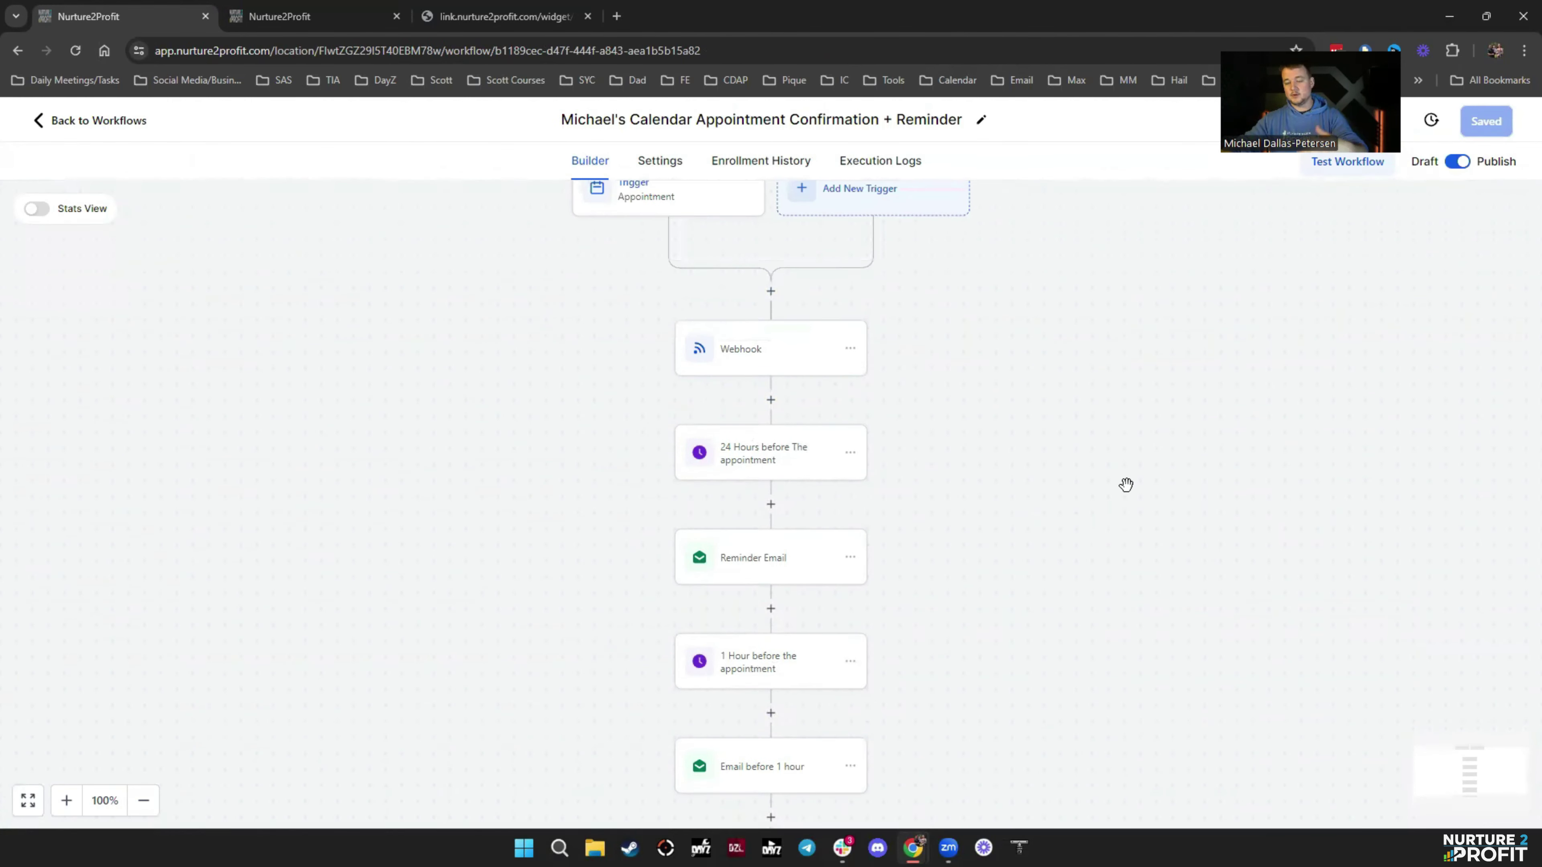
pyautogui.scroll(-5, 1086, 490)
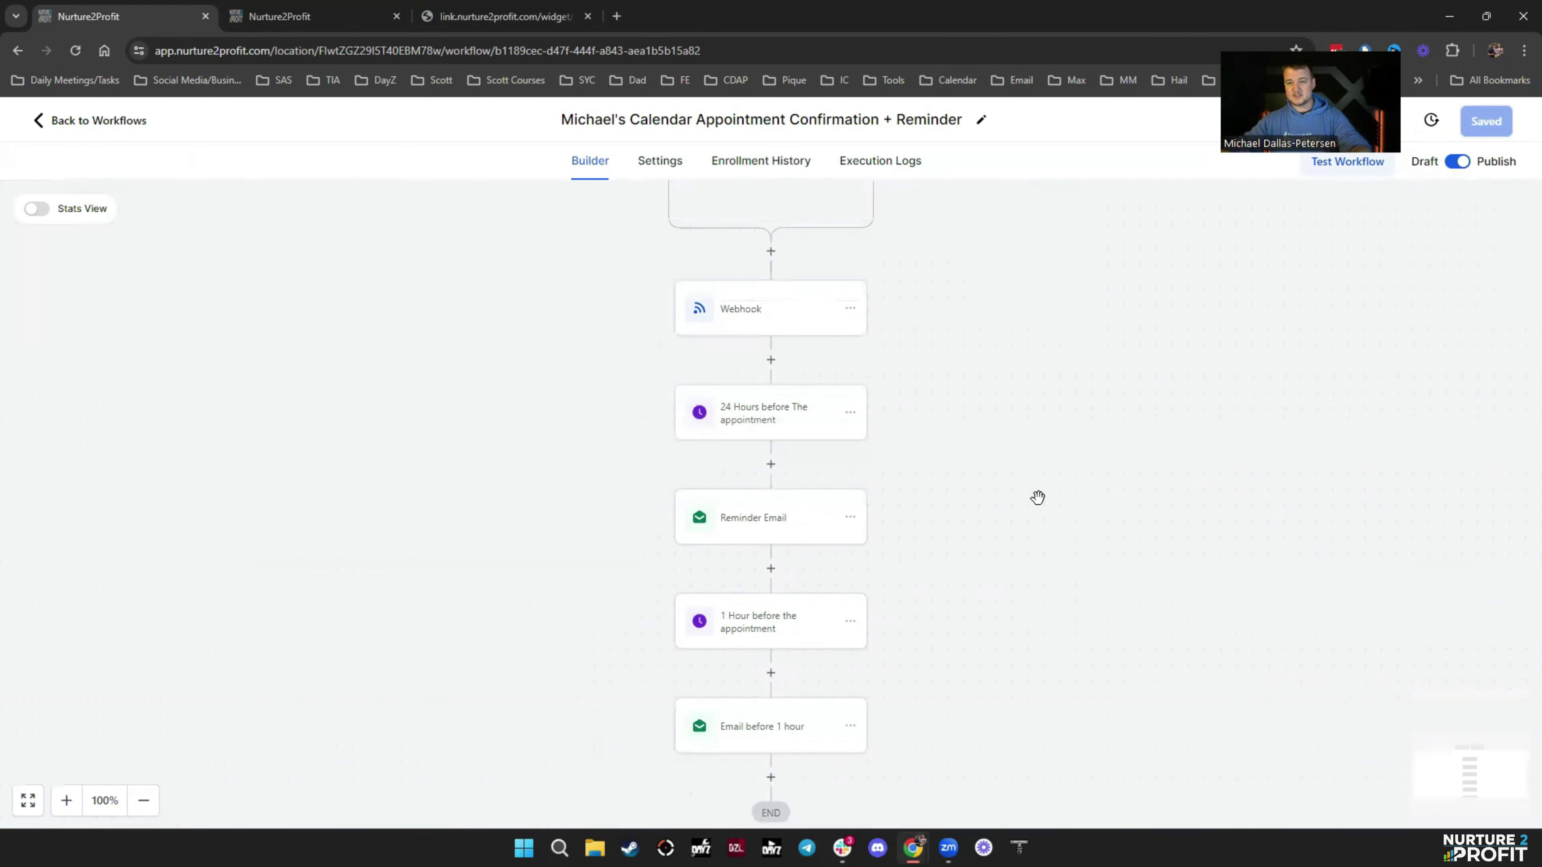
pyautogui.scroll(5, 1038, 498)
pyautogui.click(92, 123)
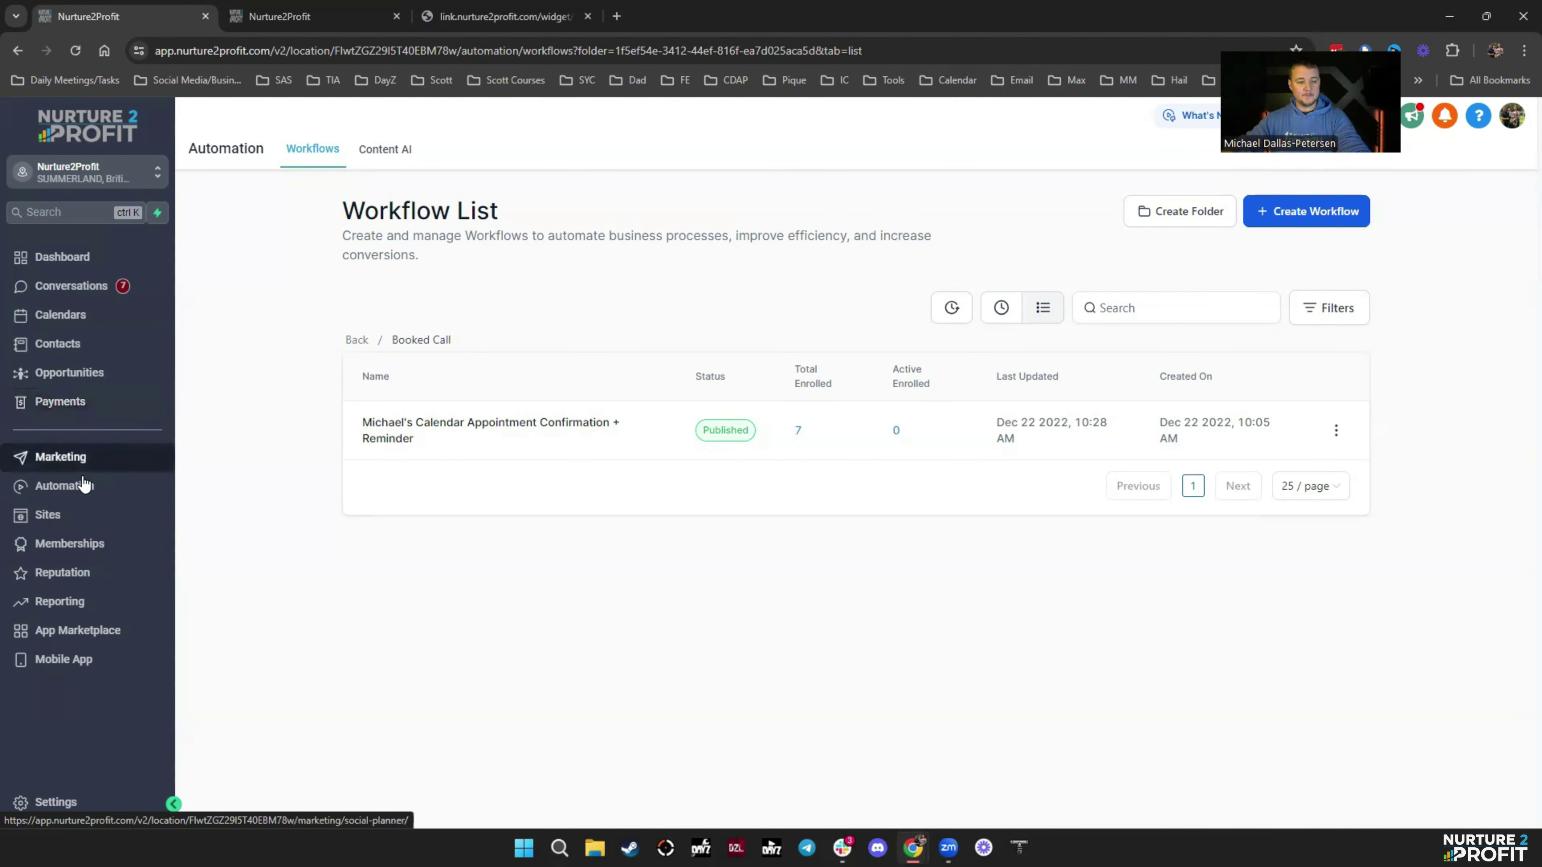
# Create a workflow from scratch in the 1 Hour Funnel Automations folder in the second browser tab and name it Youtube No Show
pyautogui.click(352, 23)
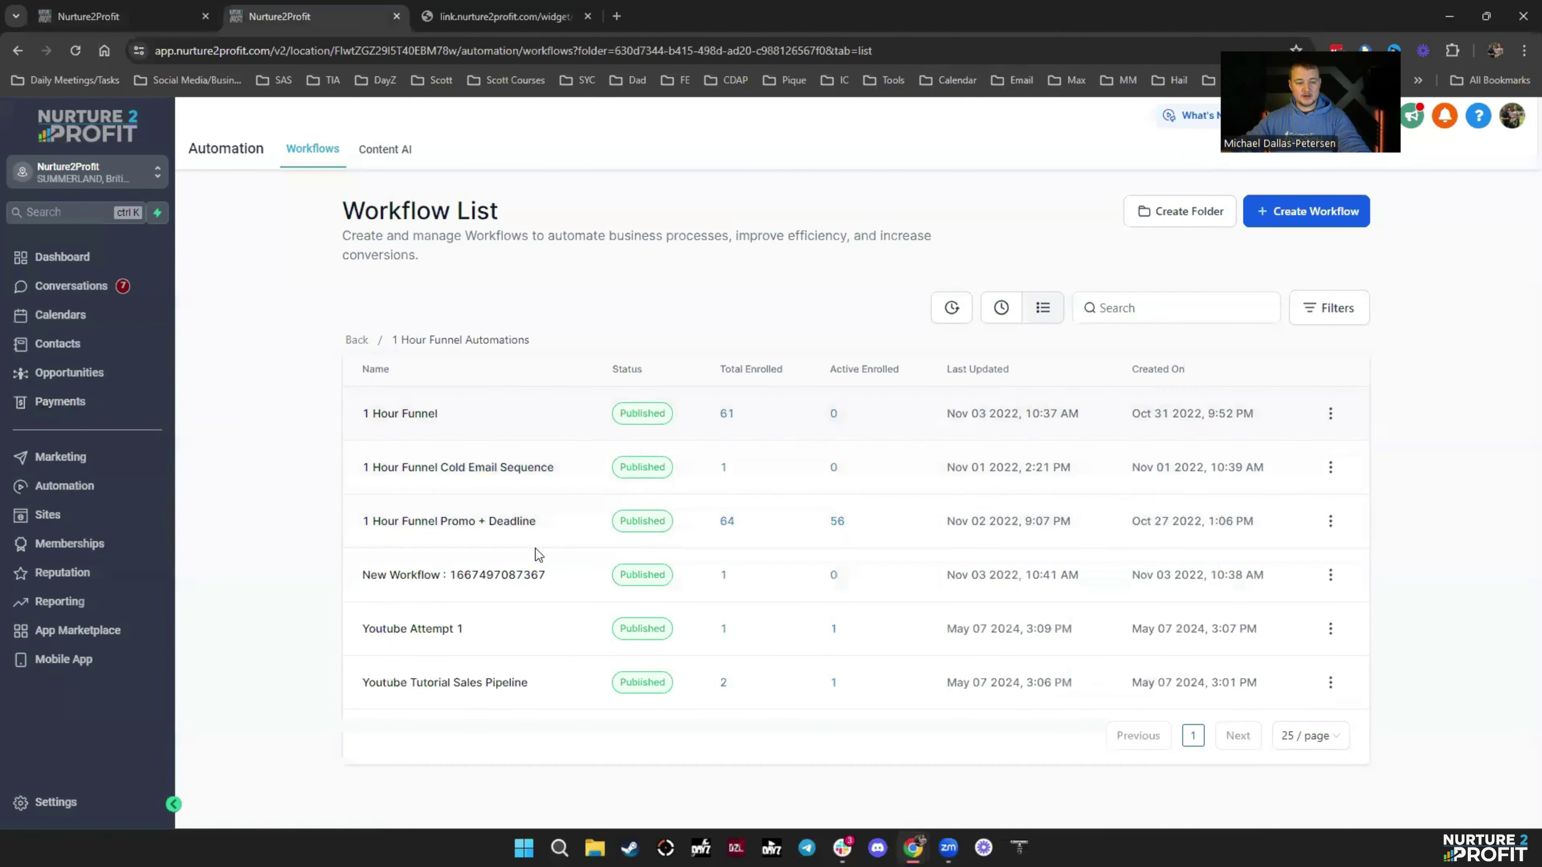
pyautogui.click(1299, 213)
pyautogui.click(1330, 276)
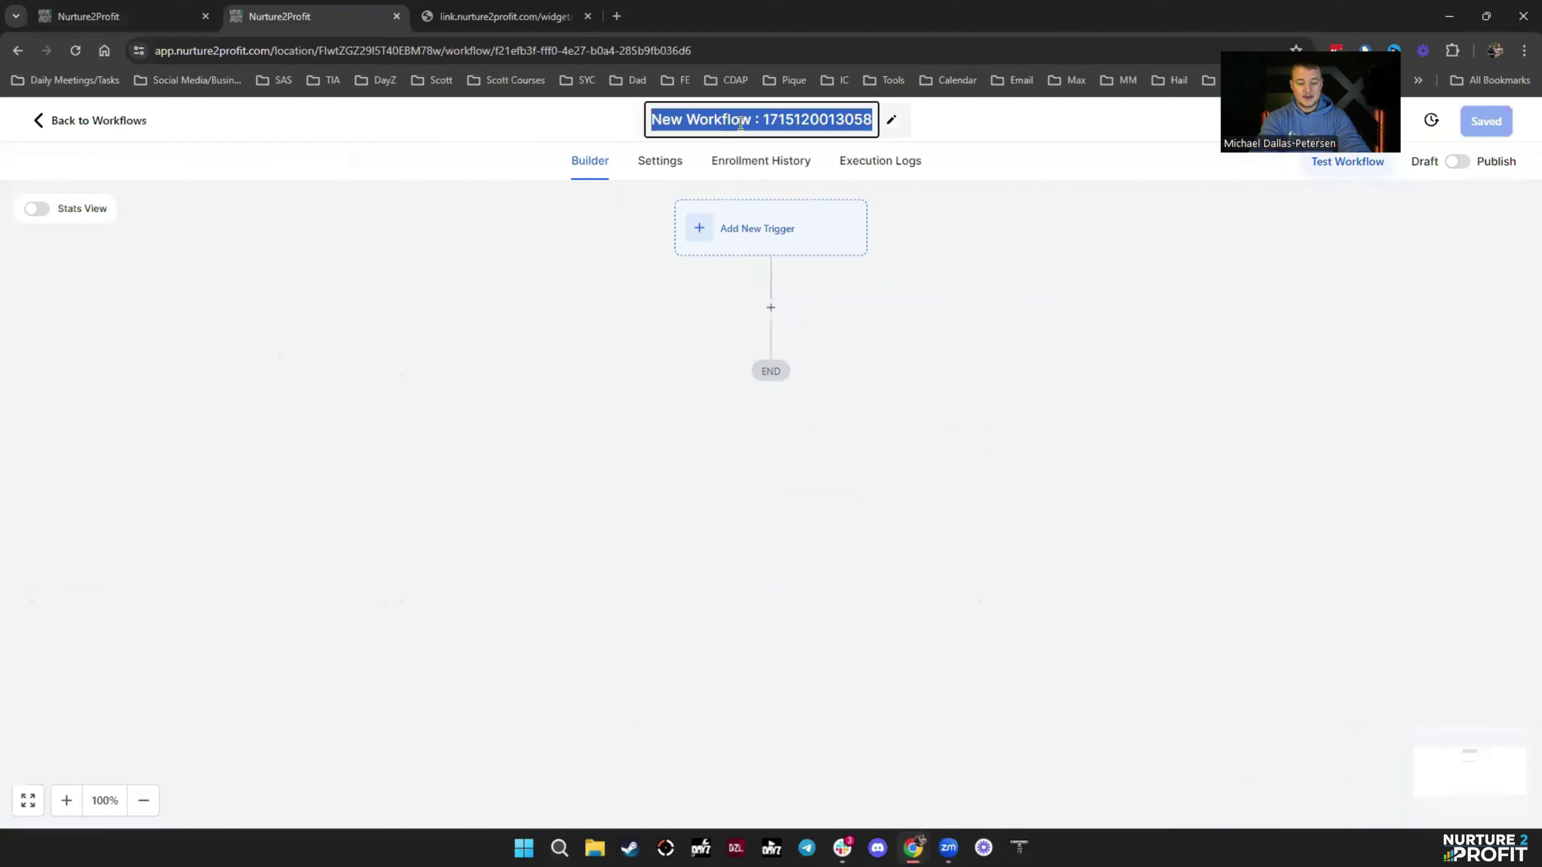
pyautogui.write('No Show')
pyautogui.press('Return')
pyautogui.click(732, 120)
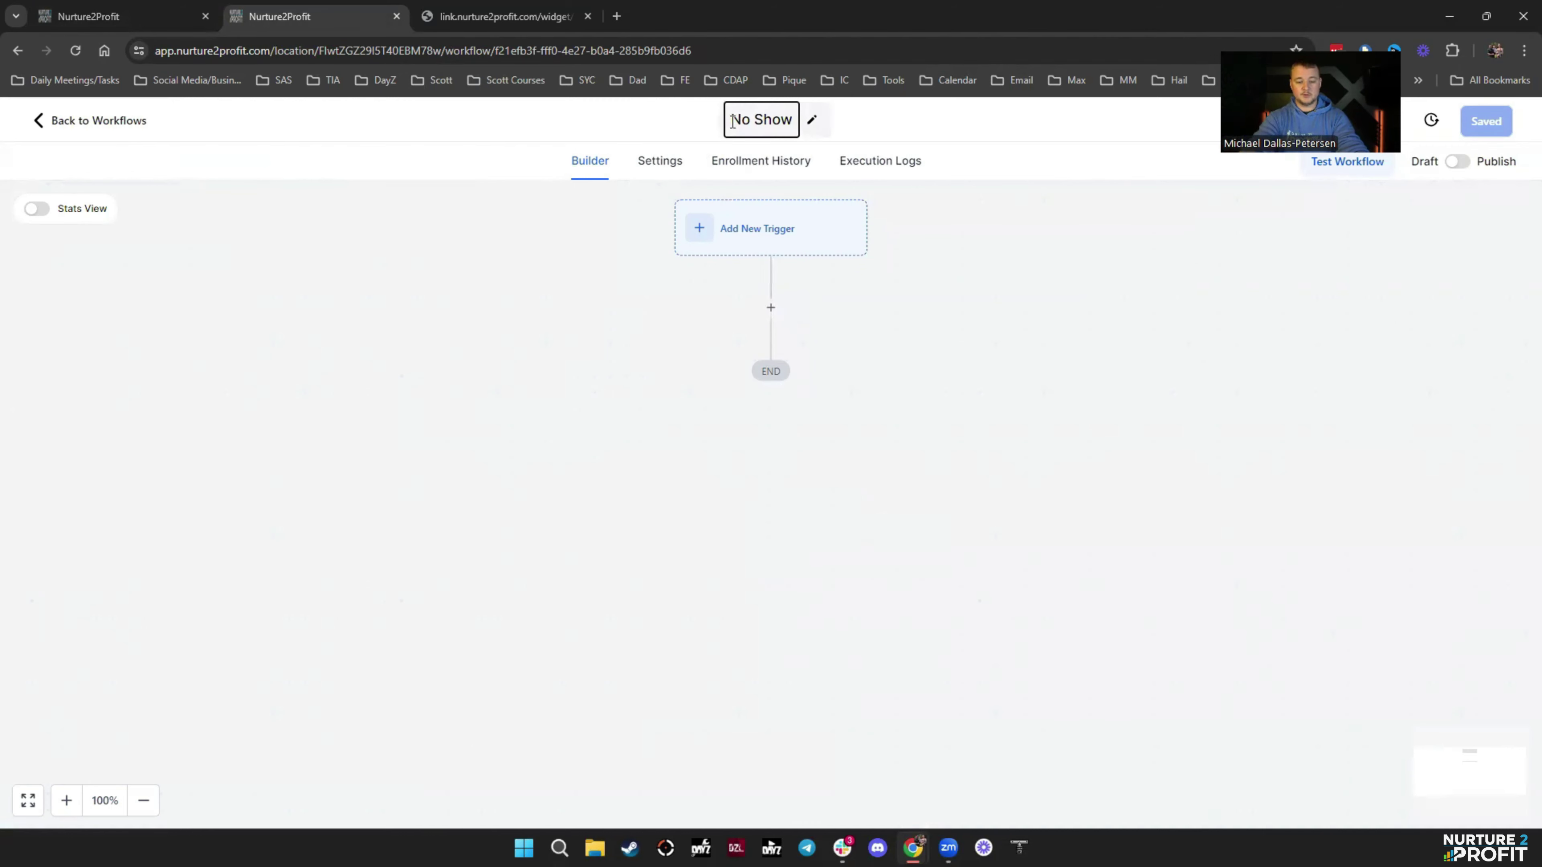
pyautogui.write('Youtube')
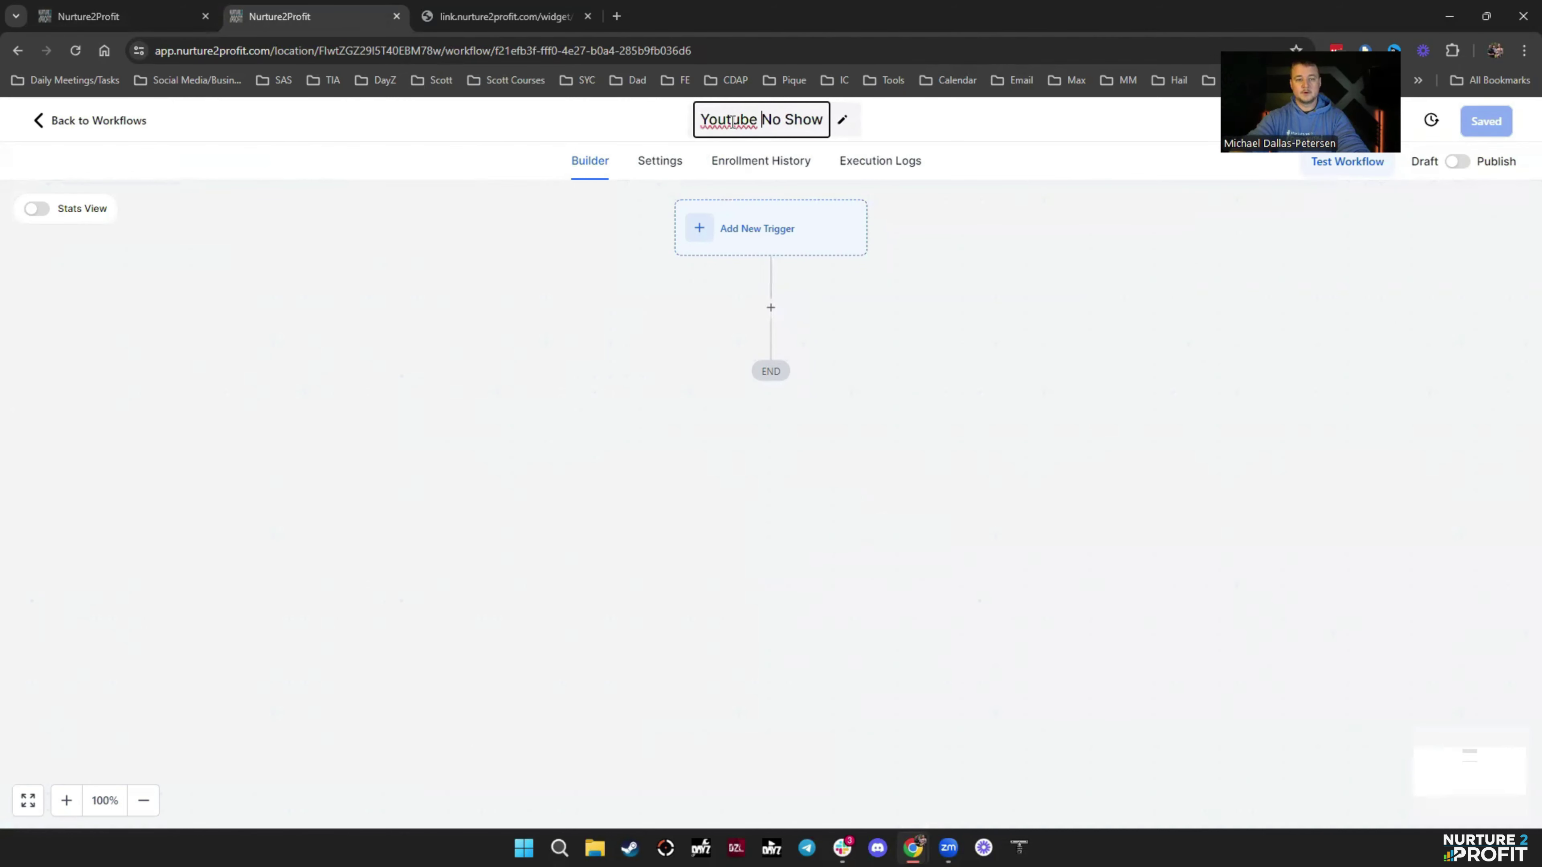
pyautogui.click(551, 550)
# Add an Appointment Status trigger to the Youtube No Show workflow
pyautogui.click(750, 248)
pyautogui.click(1217, 306)
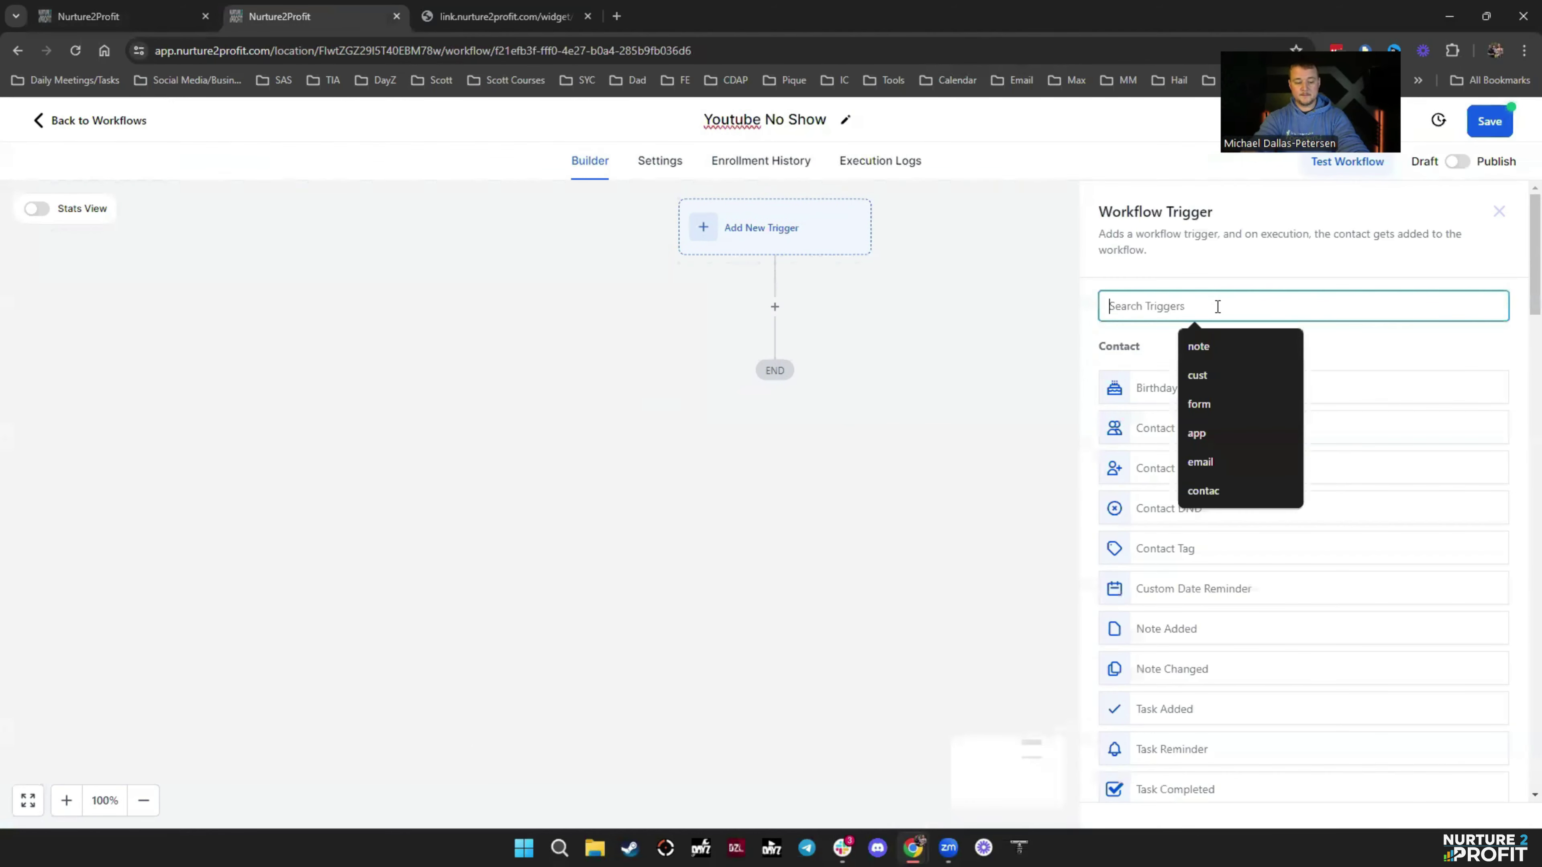
pyautogui.write('app')
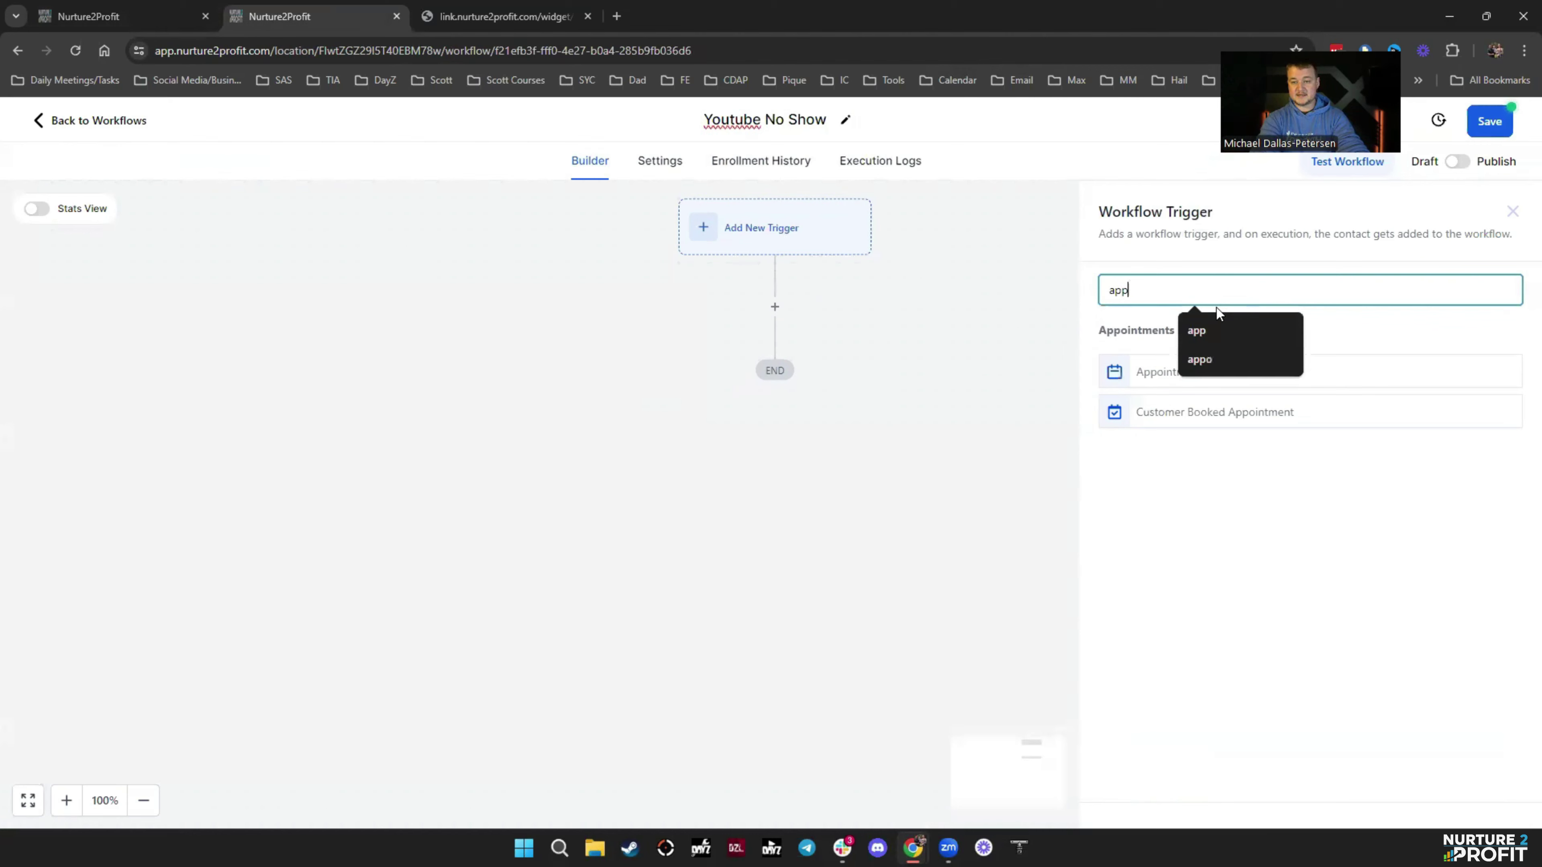
pyautogui.click(1137, 372)
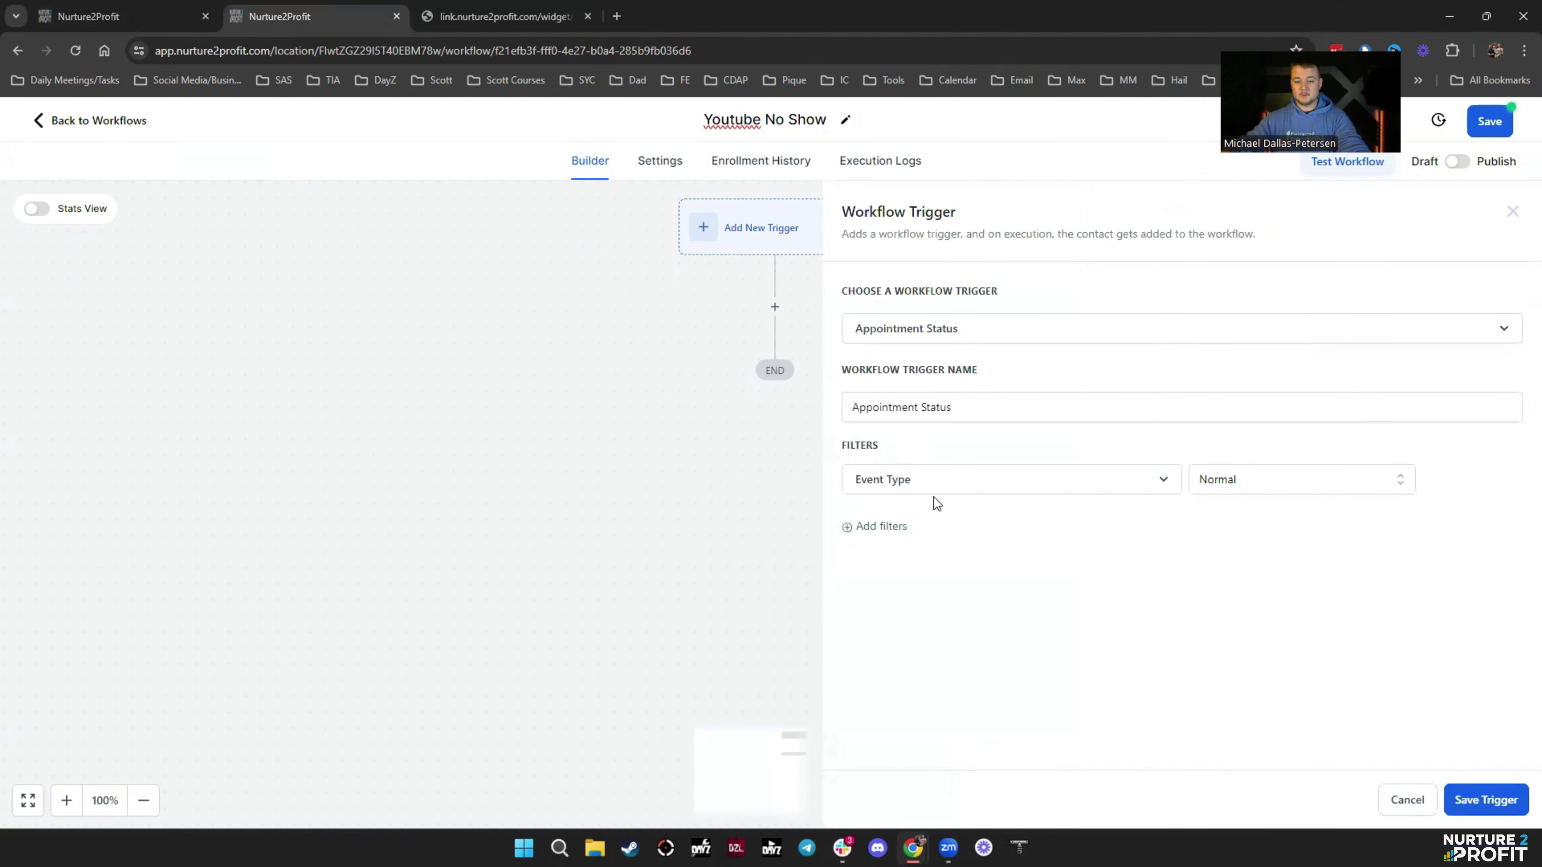
# Add an In calendar filter to the Appointment Status trigger and set it to the account owner's Booking Link calendar
pyautogui.click(862, 536)
pyautogui.click(1299, 480)
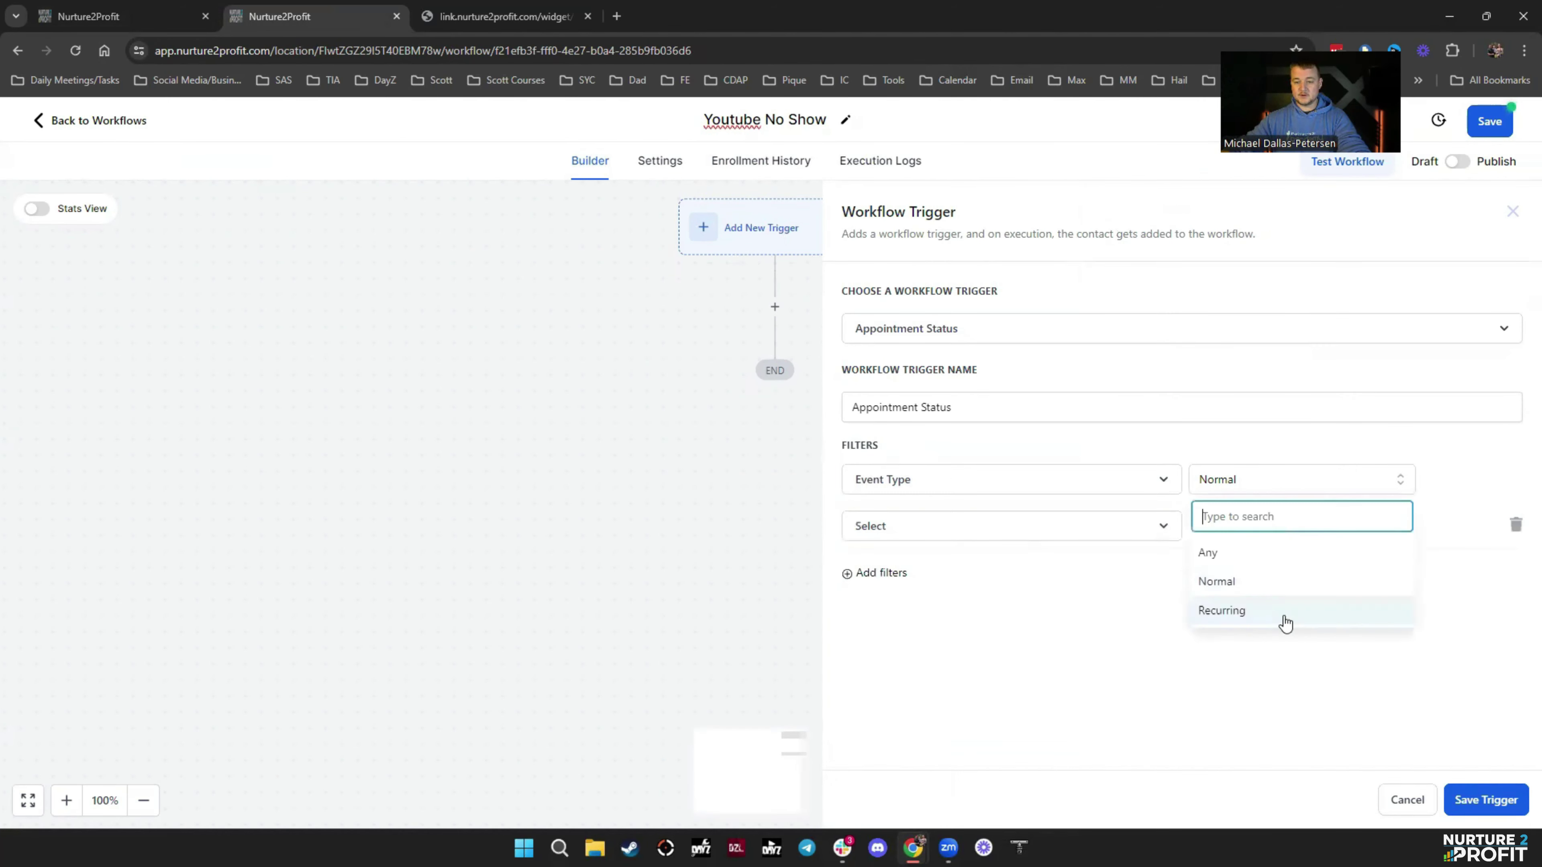
pyautogui.click(1125, 676)
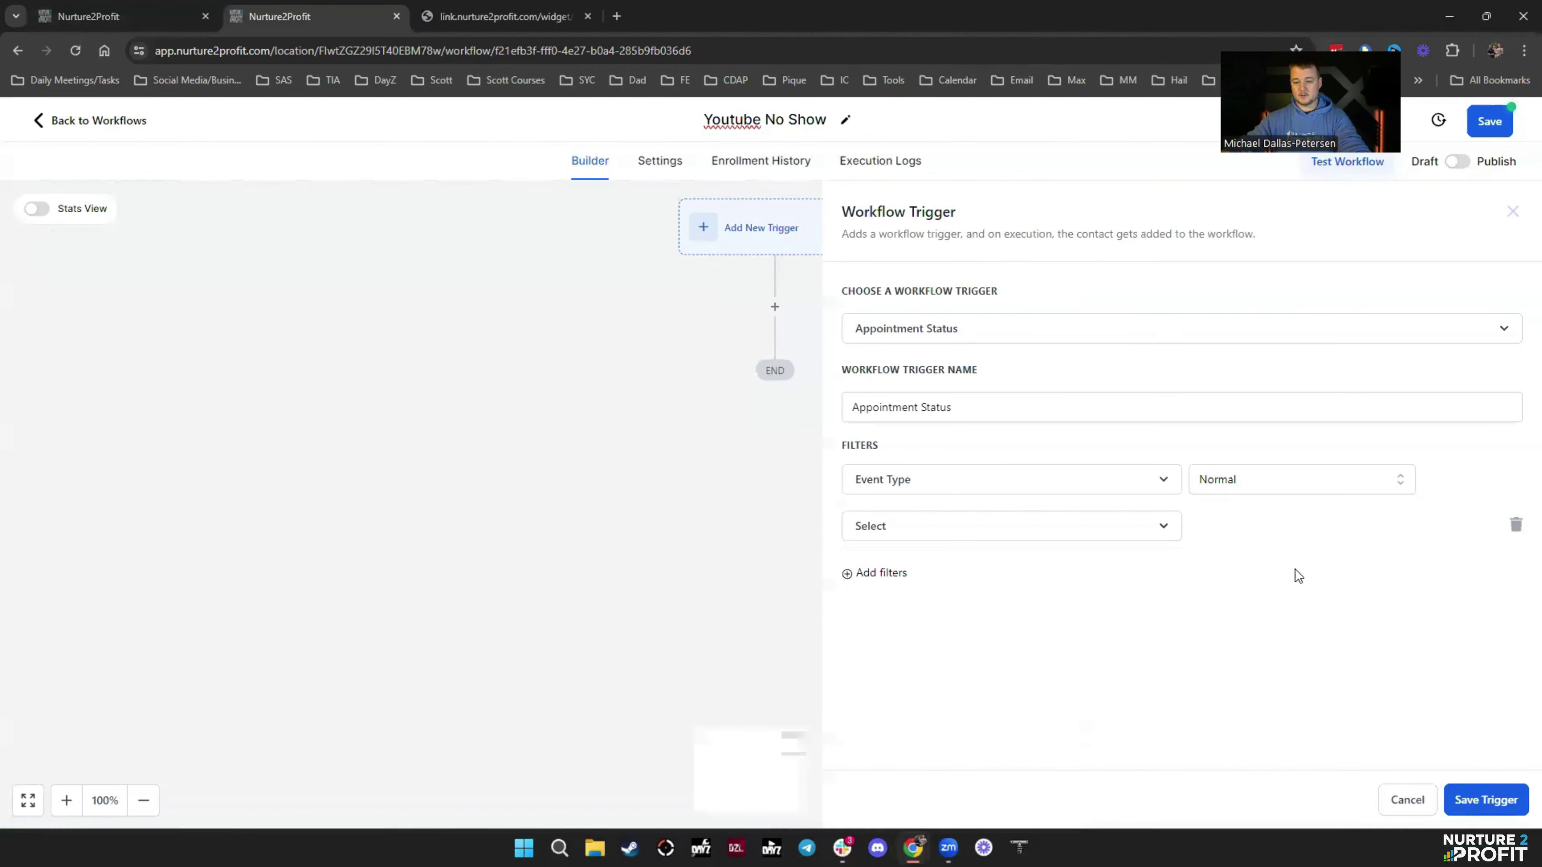
pyautogui.click(954, 531)
pyautogui.scroll(-1, 939, 638)
pyautogui.click(935, 615)
pyautogui.click(1236, 528)
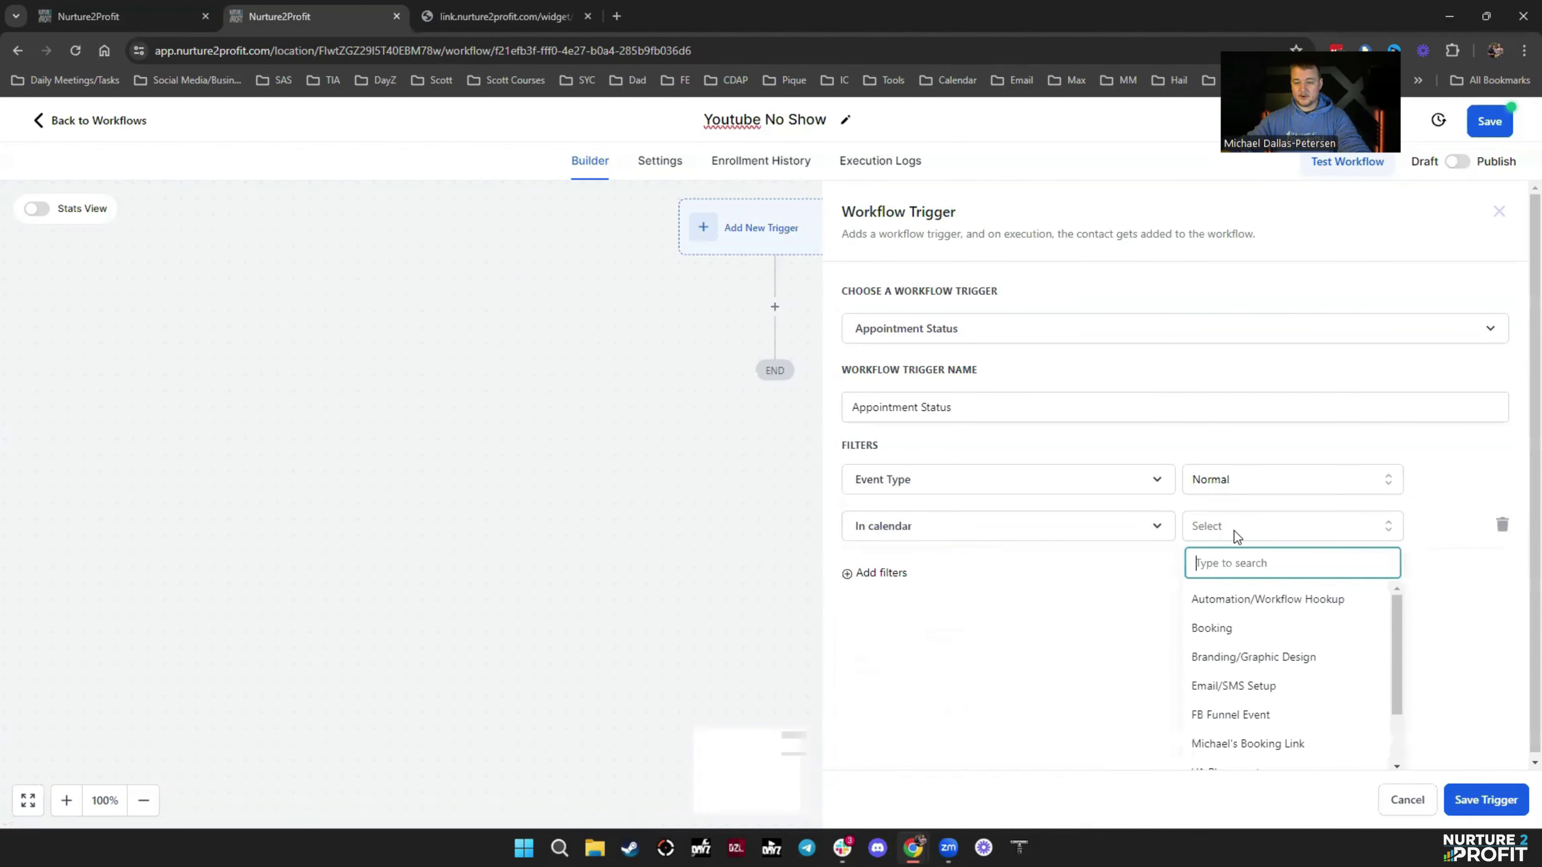
pyautogui.scroll(-1, 1325, 656)
pyautogui.click(1263, 678)
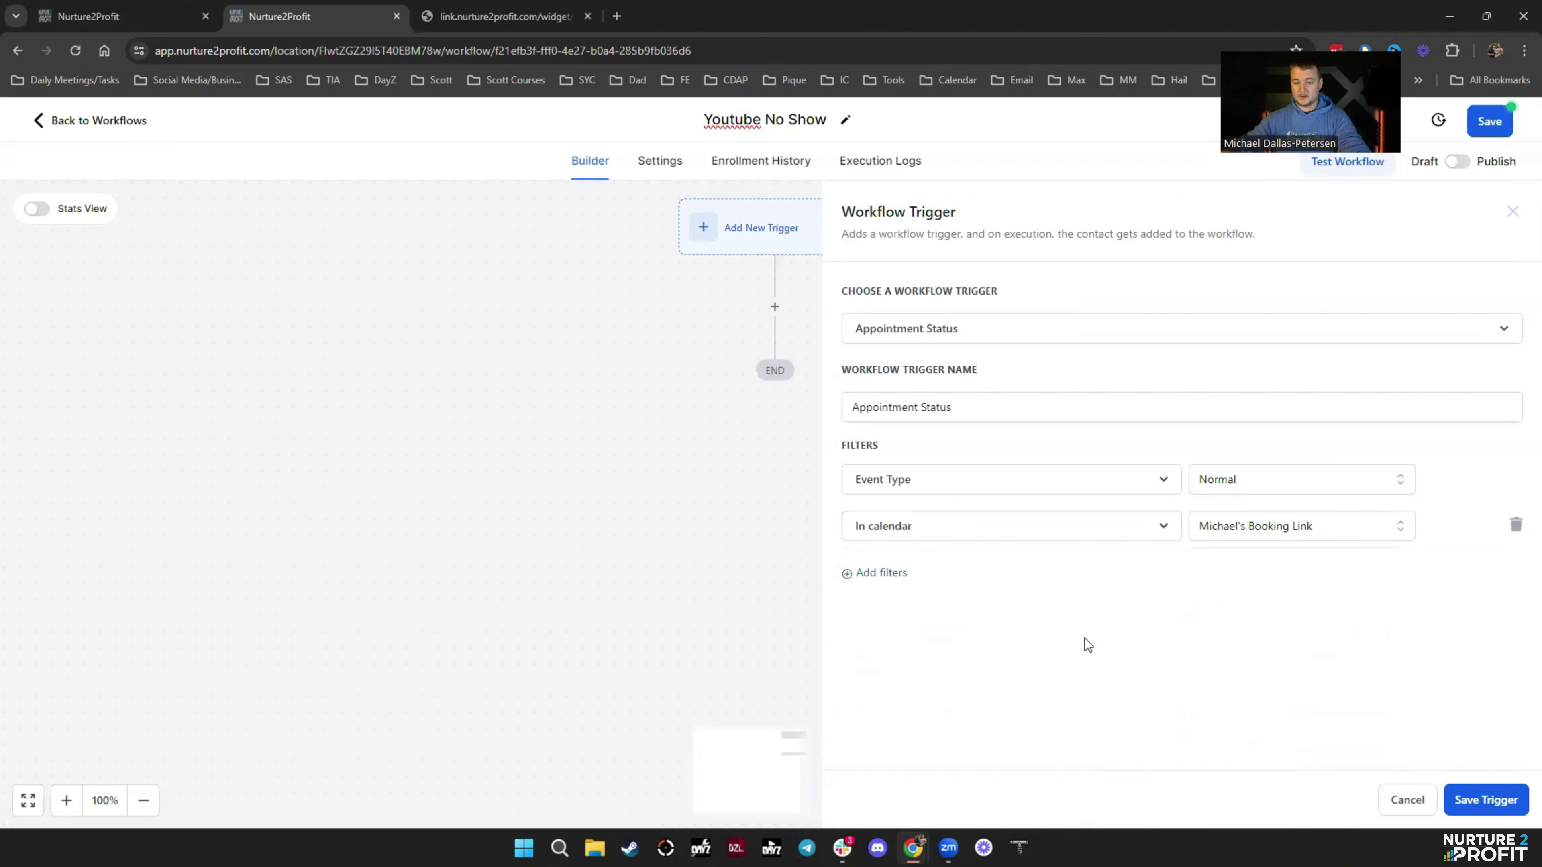
# Add an Appointment status is filter set to cancelled to the trigger and save the trigger
pyautogui.click(861, 571)
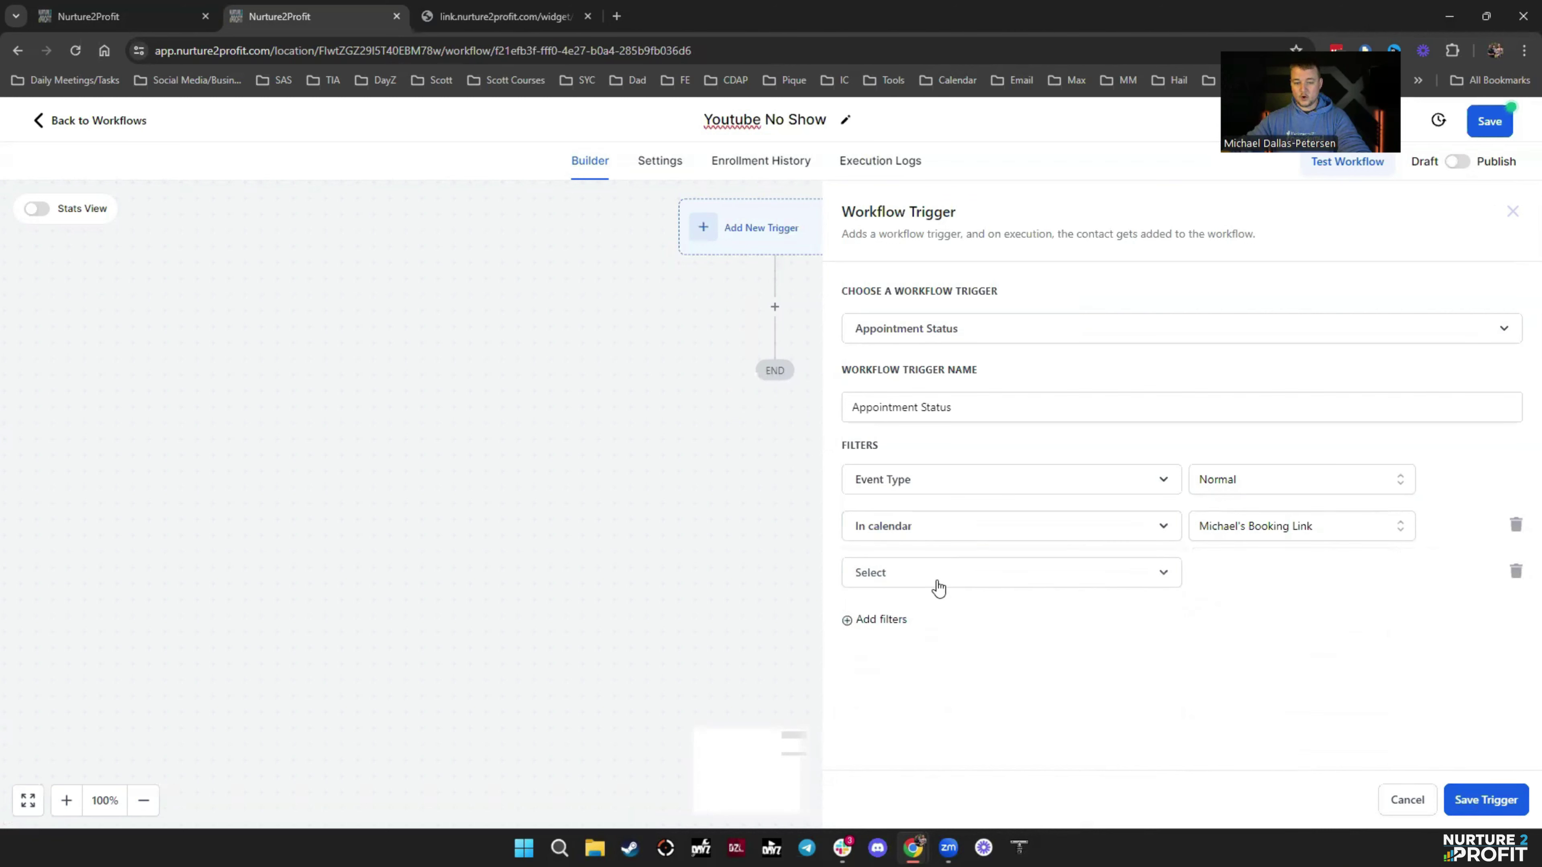
pyautogui.click(936, 580)
pyautogui.click(946, 685)
pyautogui.click(1233, 574)
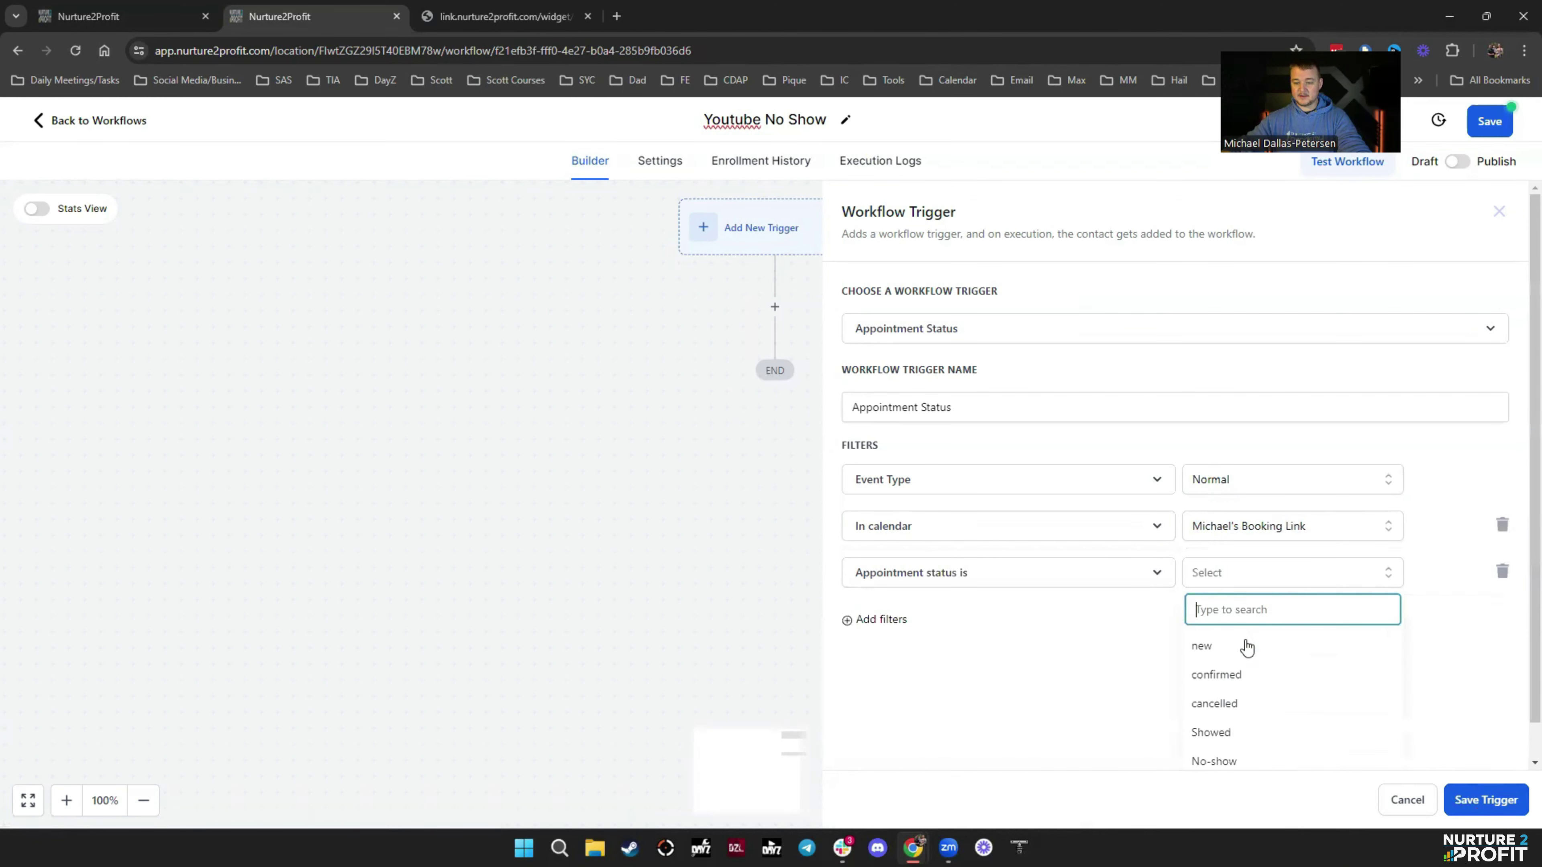
pyautogui.click(1241, 702)
pyautogui.click(1489, 800)
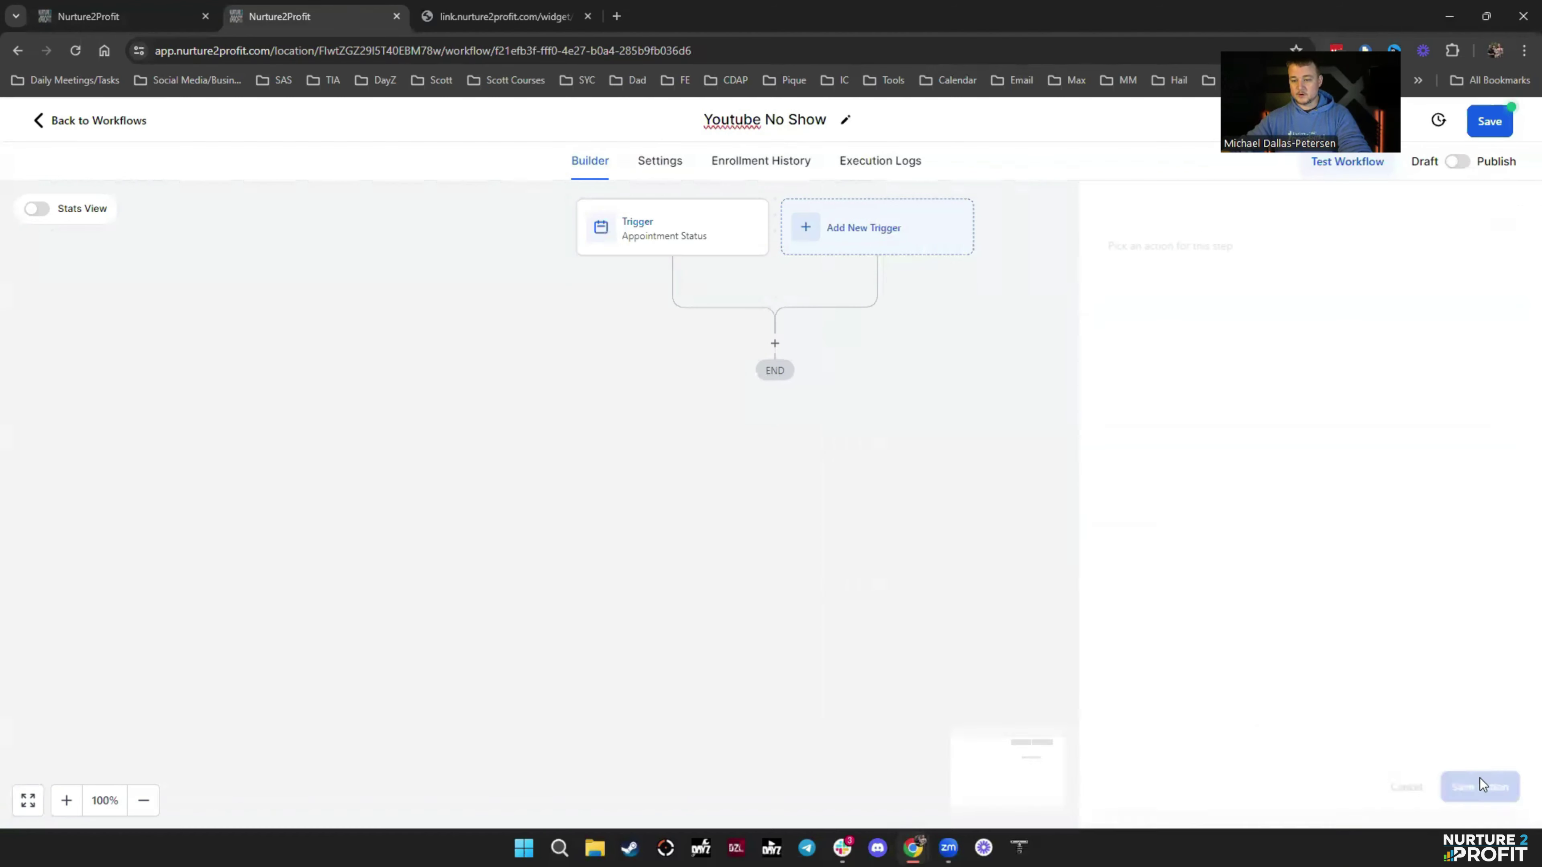
# Add a Create/Update Opportunity action with the Youtube Test pipeline, the Cancelled stage and a lead value of 0
pyautogui.click(776, 344)
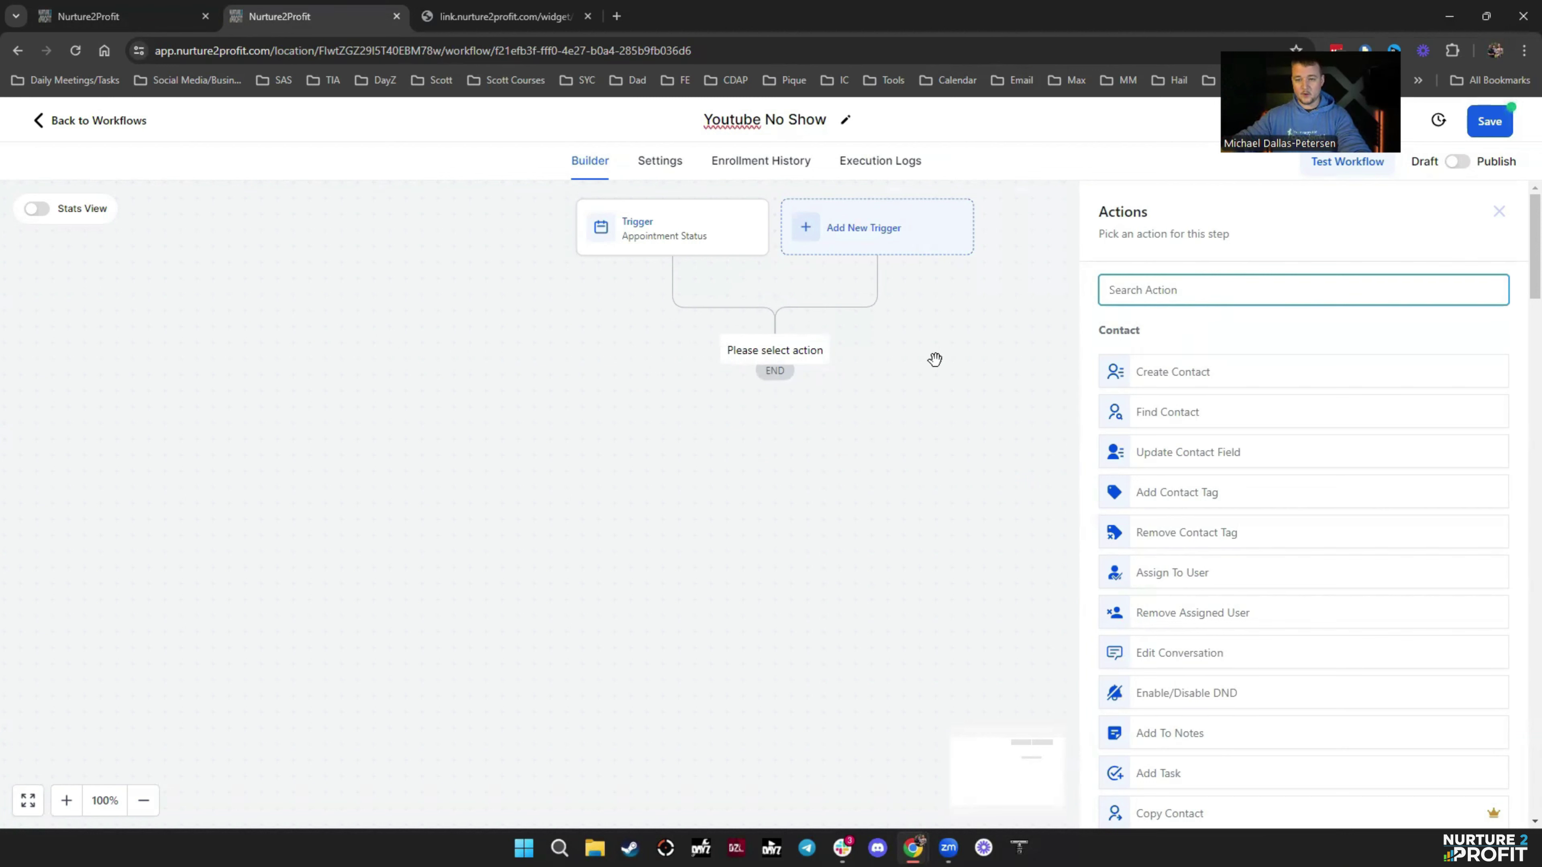
pyautogui.write('opp')
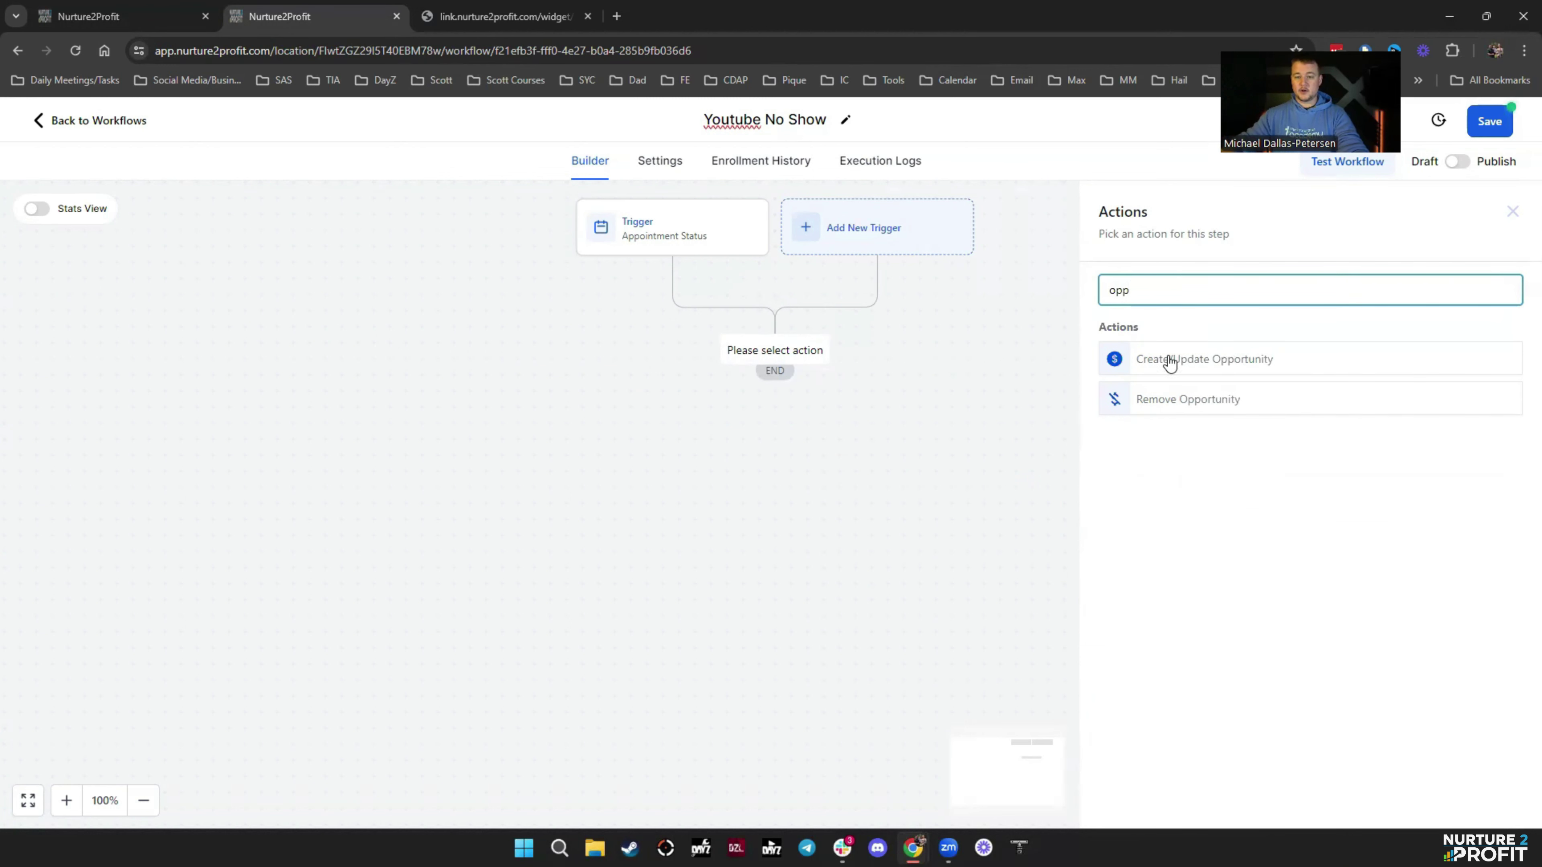
pyautogui.click(1162, 368)
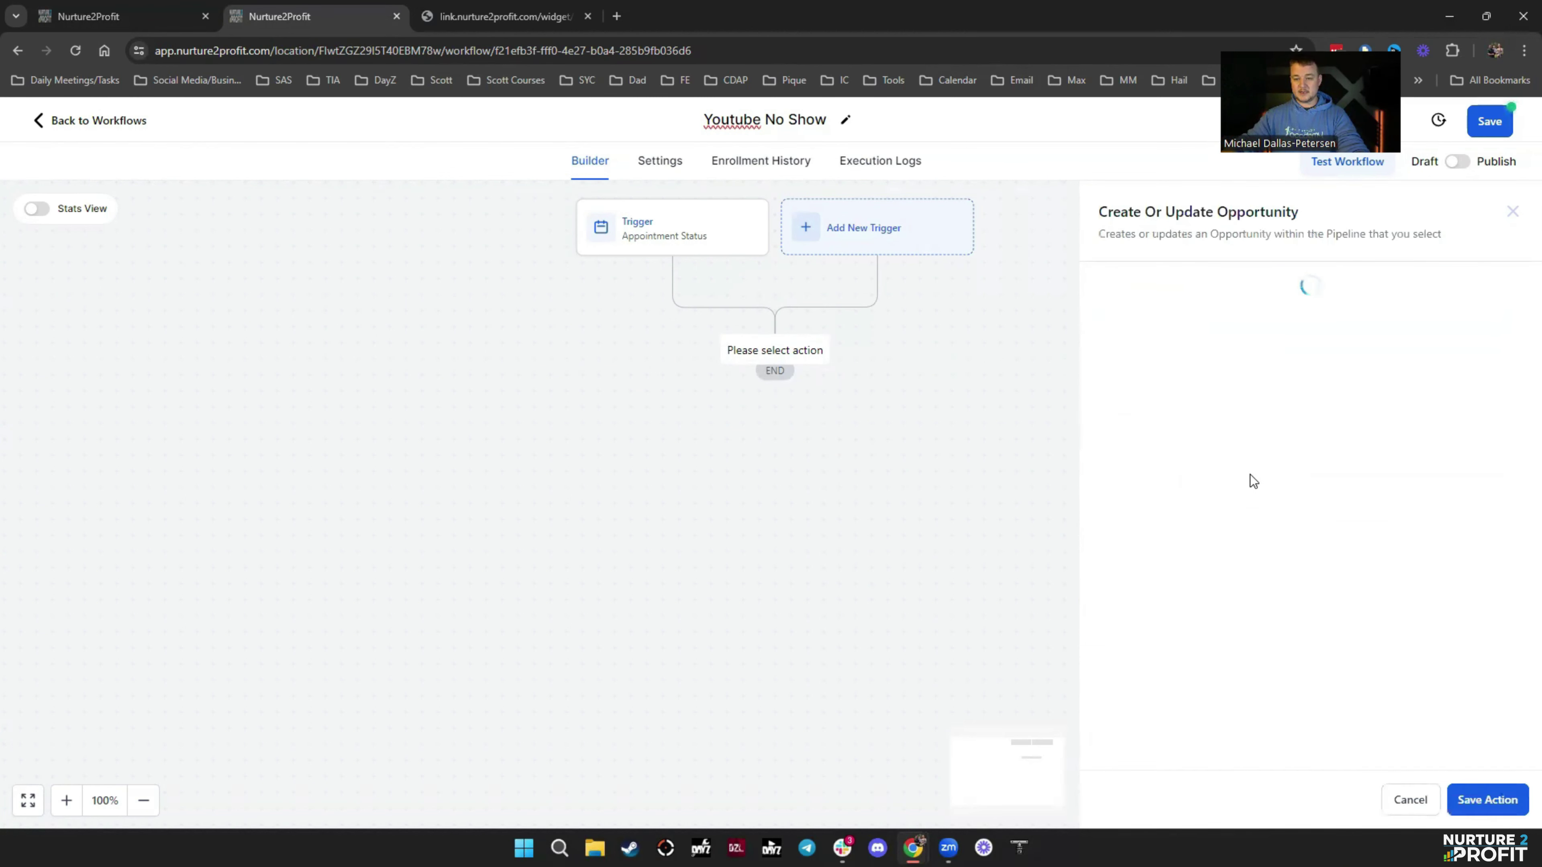
pyautogui.click(1099, 393)
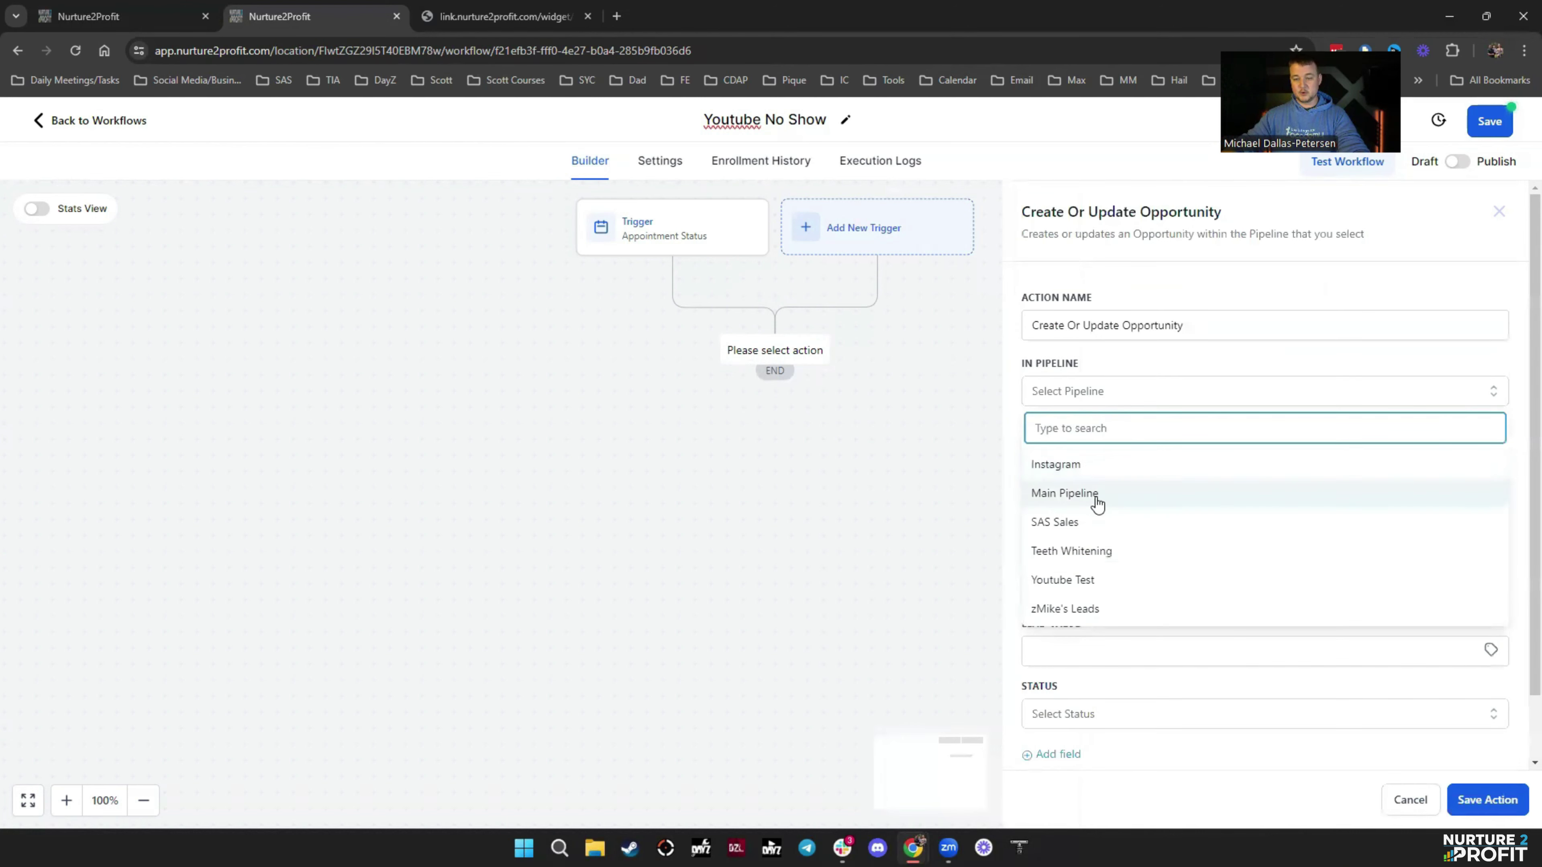
pyautogui.click(1111, 582)
pyautogui.click(1116, 462)
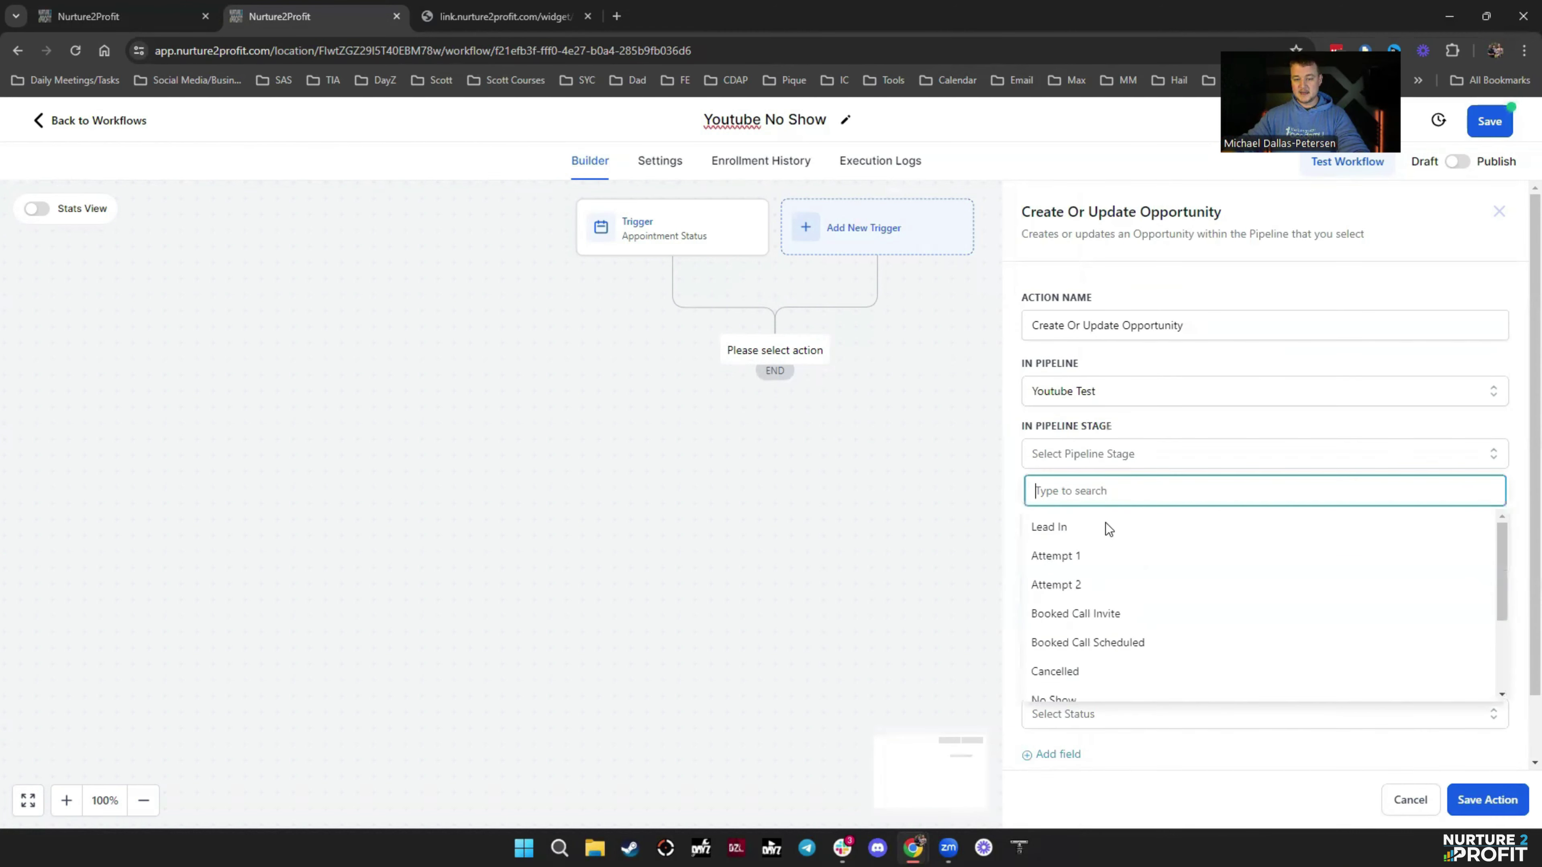
pyautogui.click(1132, 671)
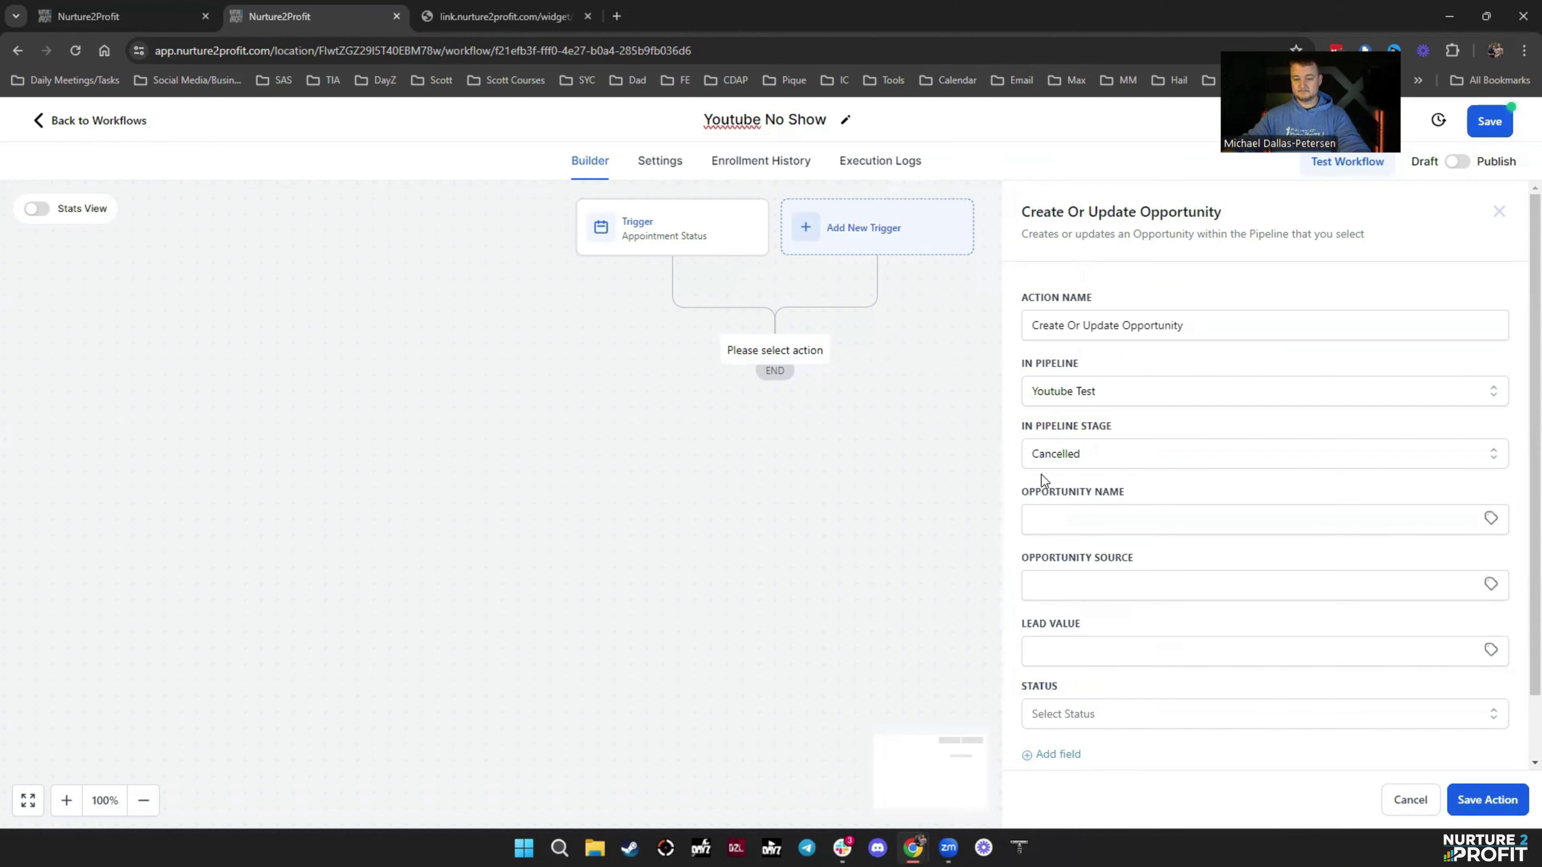
pyautogui.scroll(-1, 1154, 590)
pyautogui.click(1084, 586)
pyautogui.write('0')
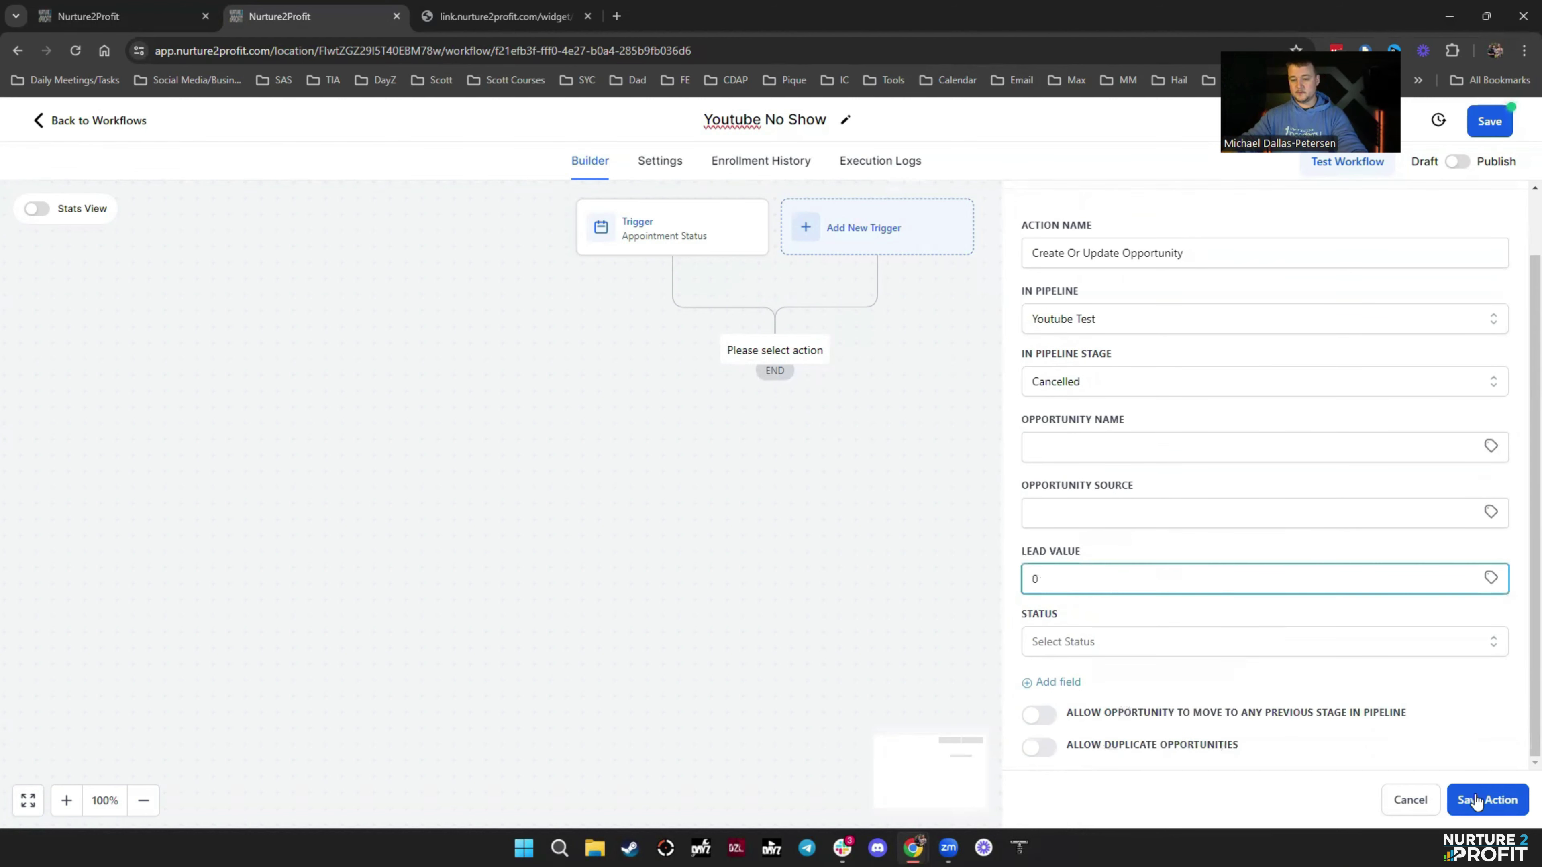
pyautogui.click(1484, 800)
# Publish the Youtube No Show workflow, allow contact re-entry in its settings and save it
pyautogui.click(1492, 130)
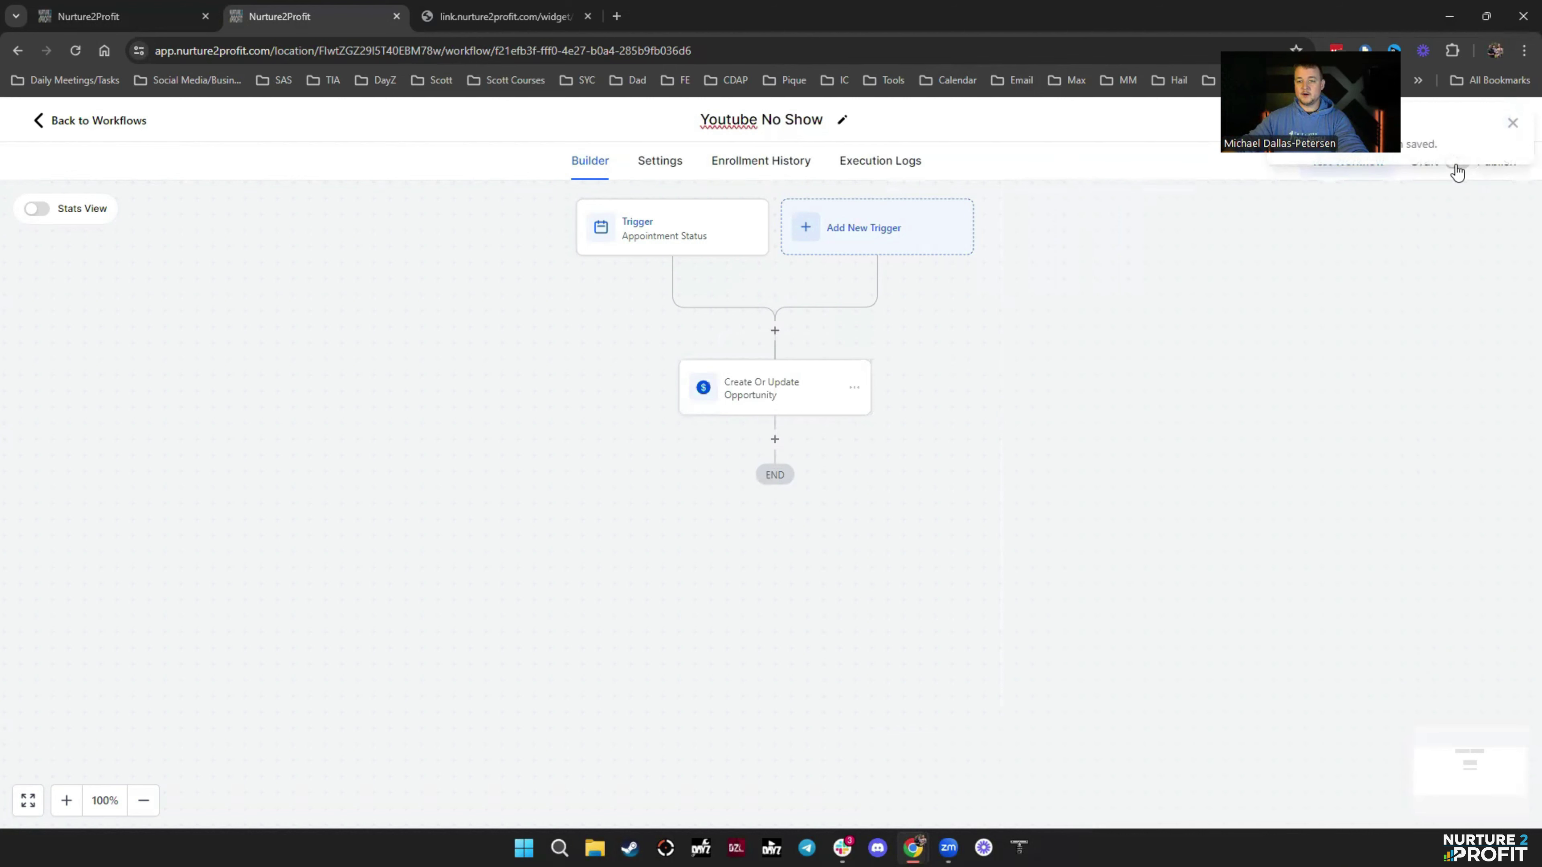
pyautogui.click(654, 177)
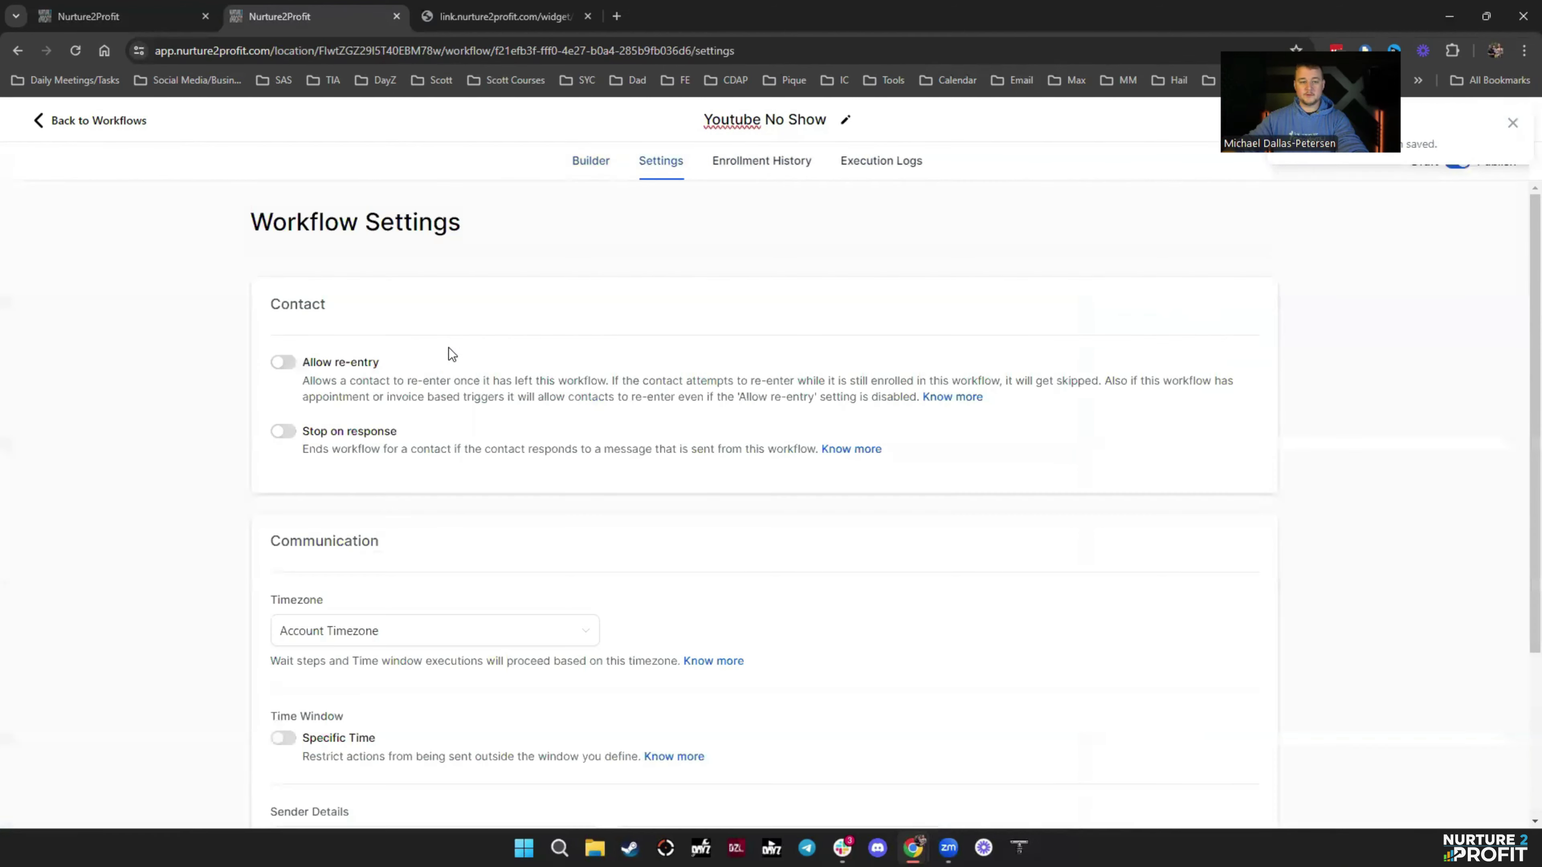
pyautogui.click(1514, 126)
pyautogui.click(1489, 128)
# Review the stages of the Youtube Test pipeline on the opportunities board in the first browser tab
pyautogui.click(112, 16)
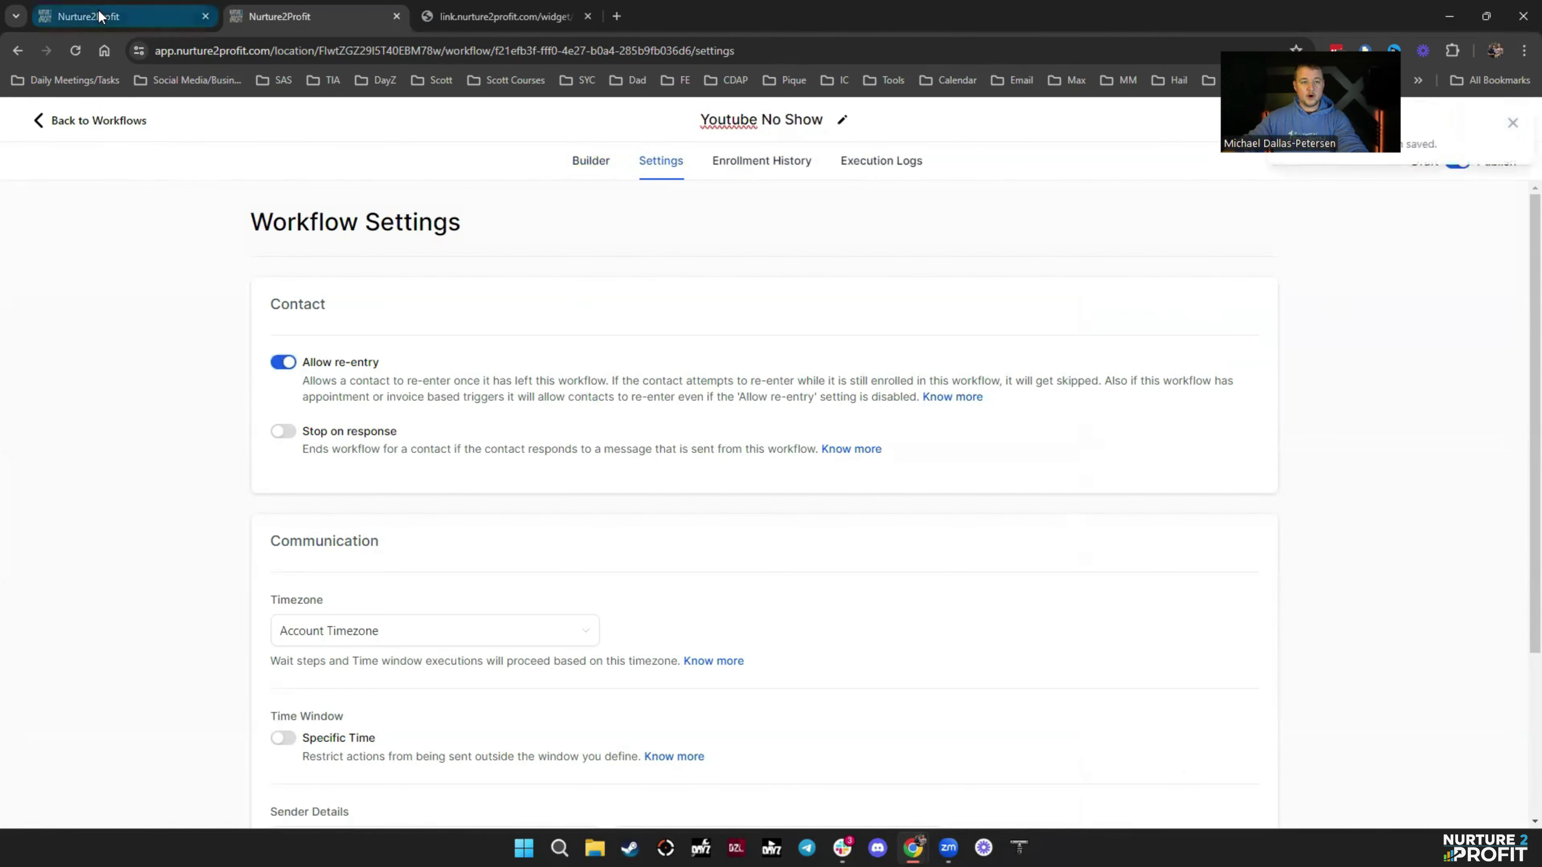
pyautogui.click(68, 375)
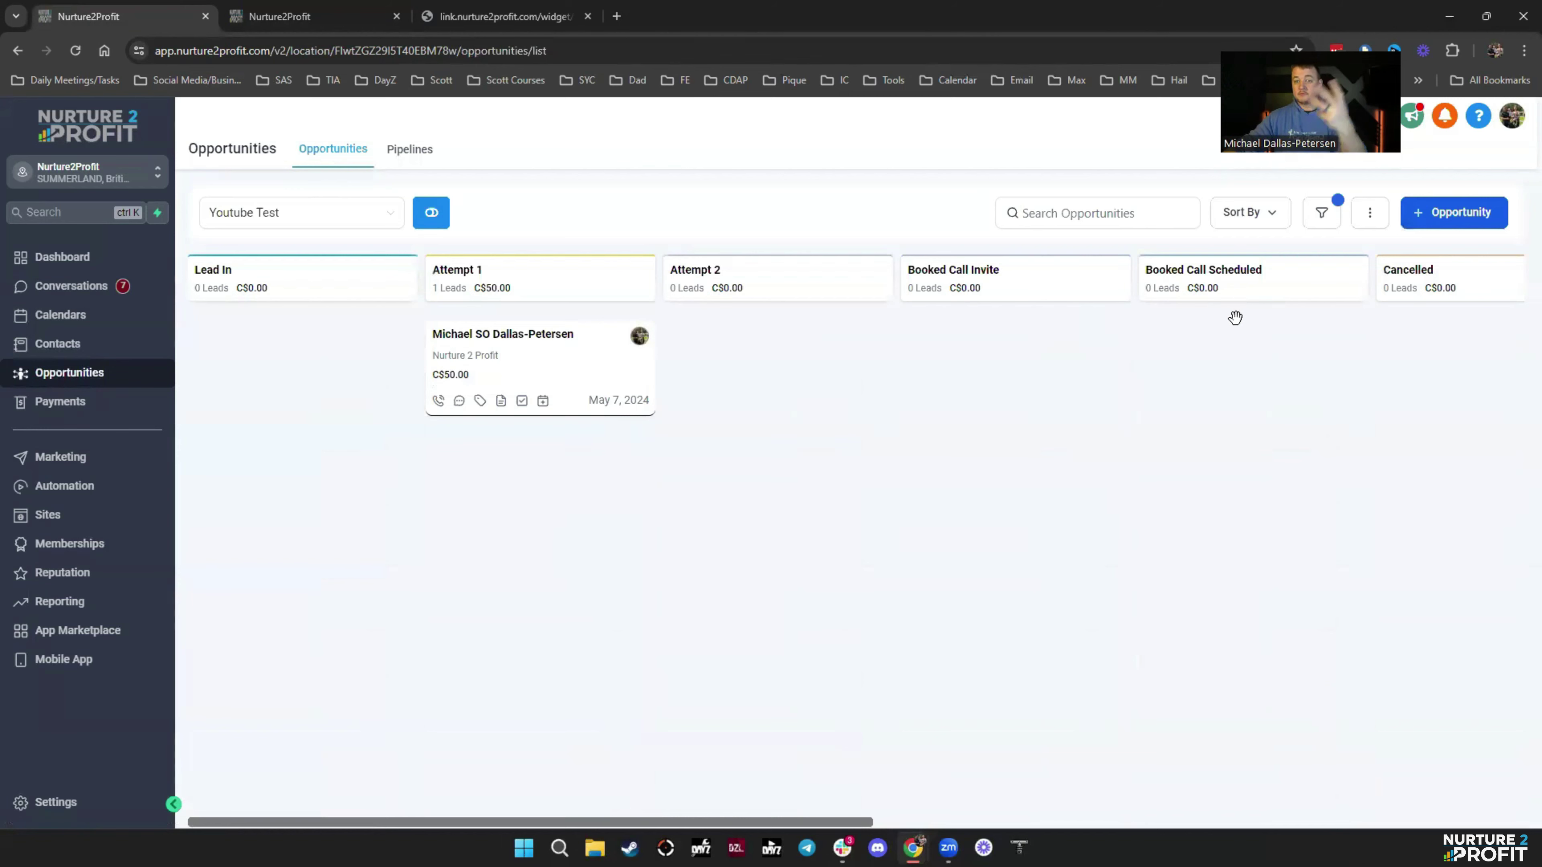
pyautogui.hscroll(5, 1188, 379)
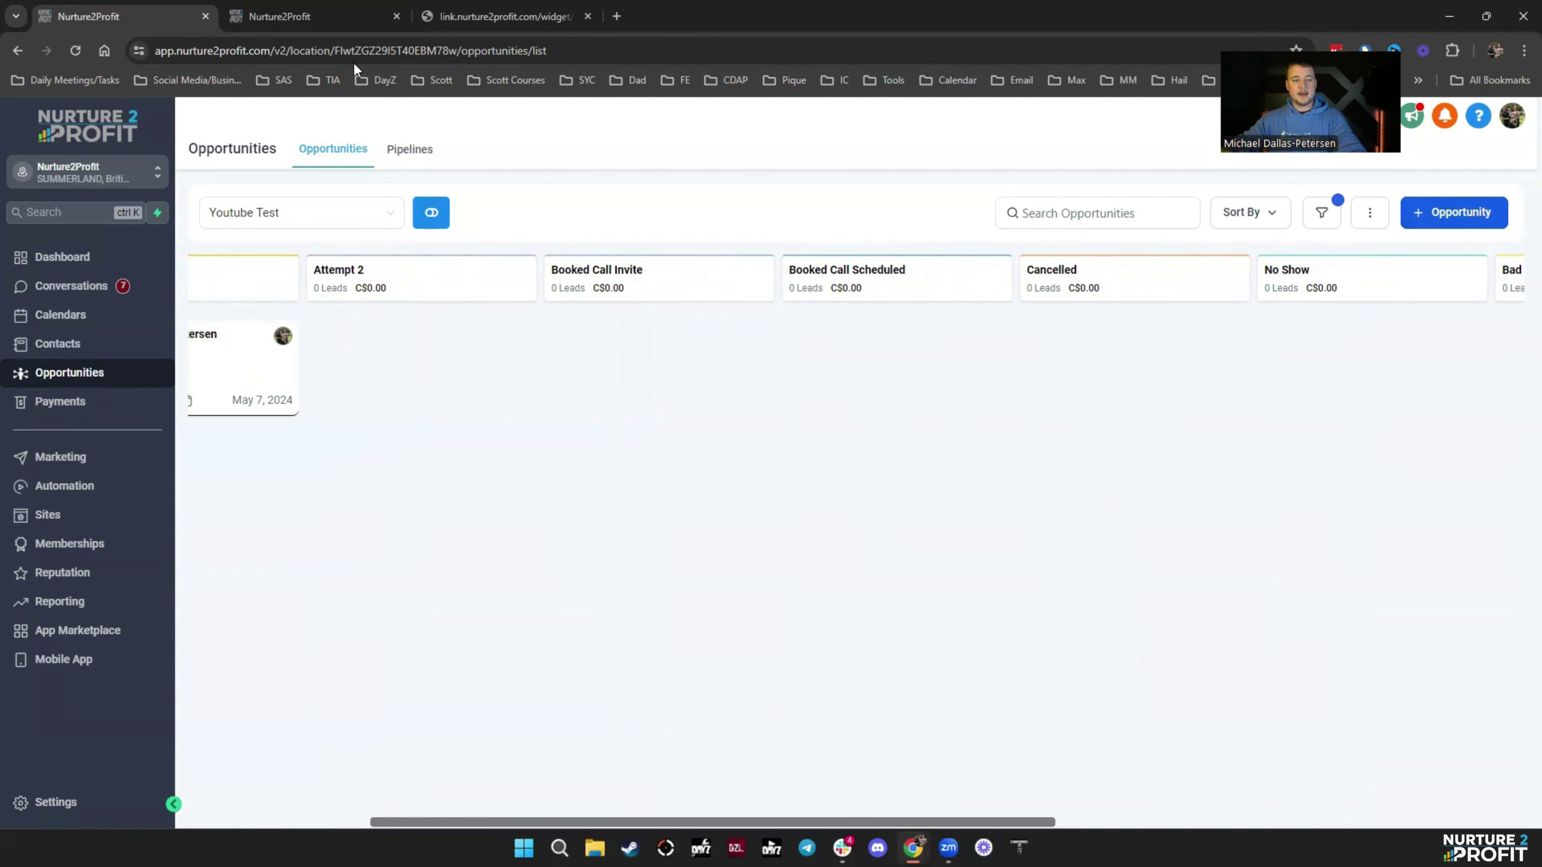
# Return to the Youtube No Show builder and add an SMS action with the message "sd" after the opportunity action
pyautogui.click(304, 17)
pyautogui.click(597, 161)
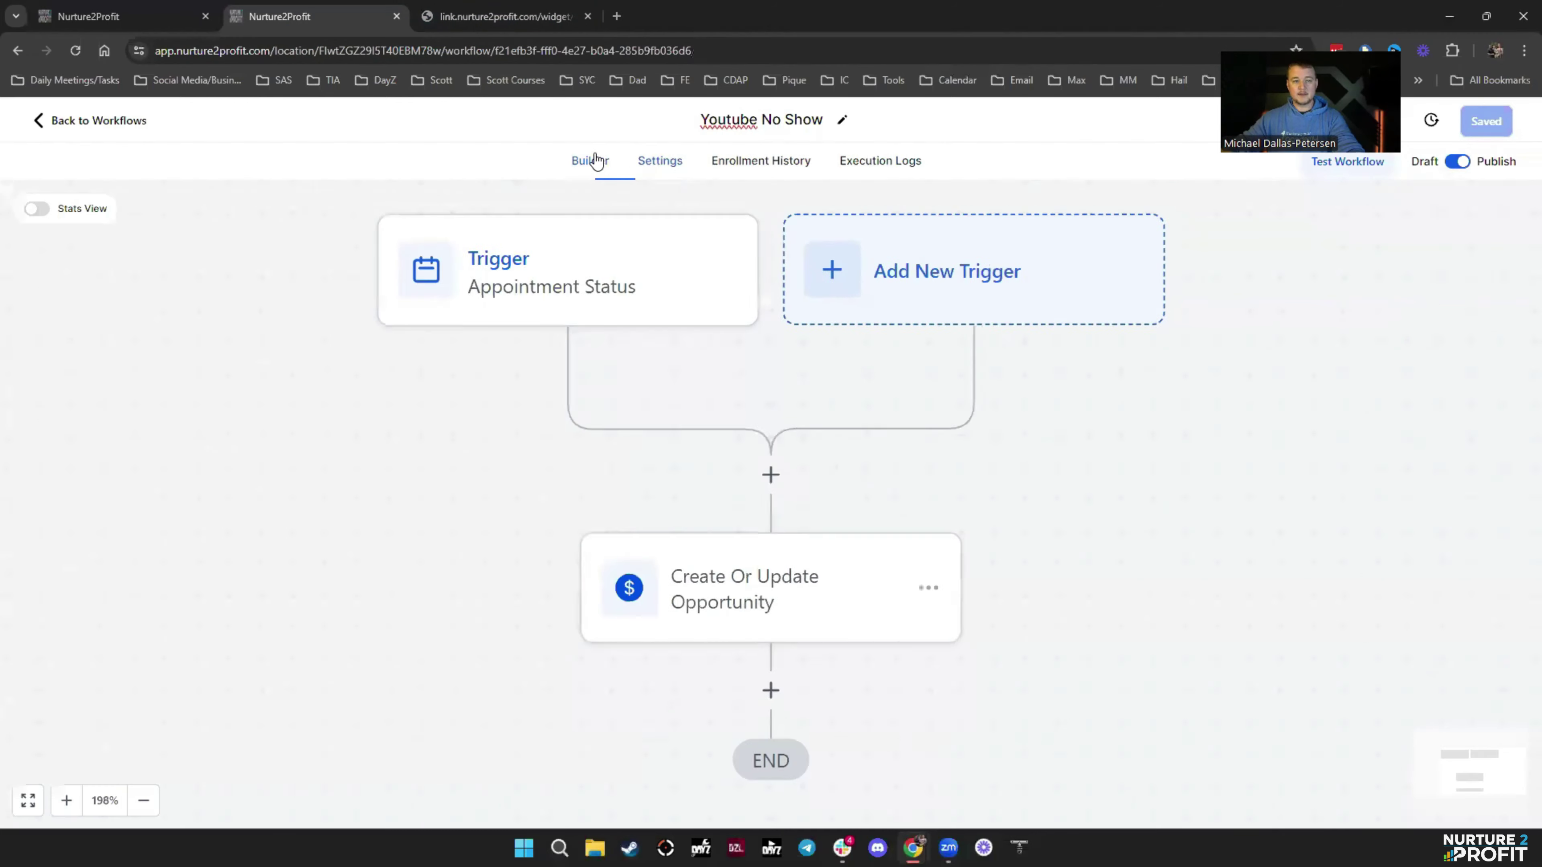
pyautogui.click(771, 442)
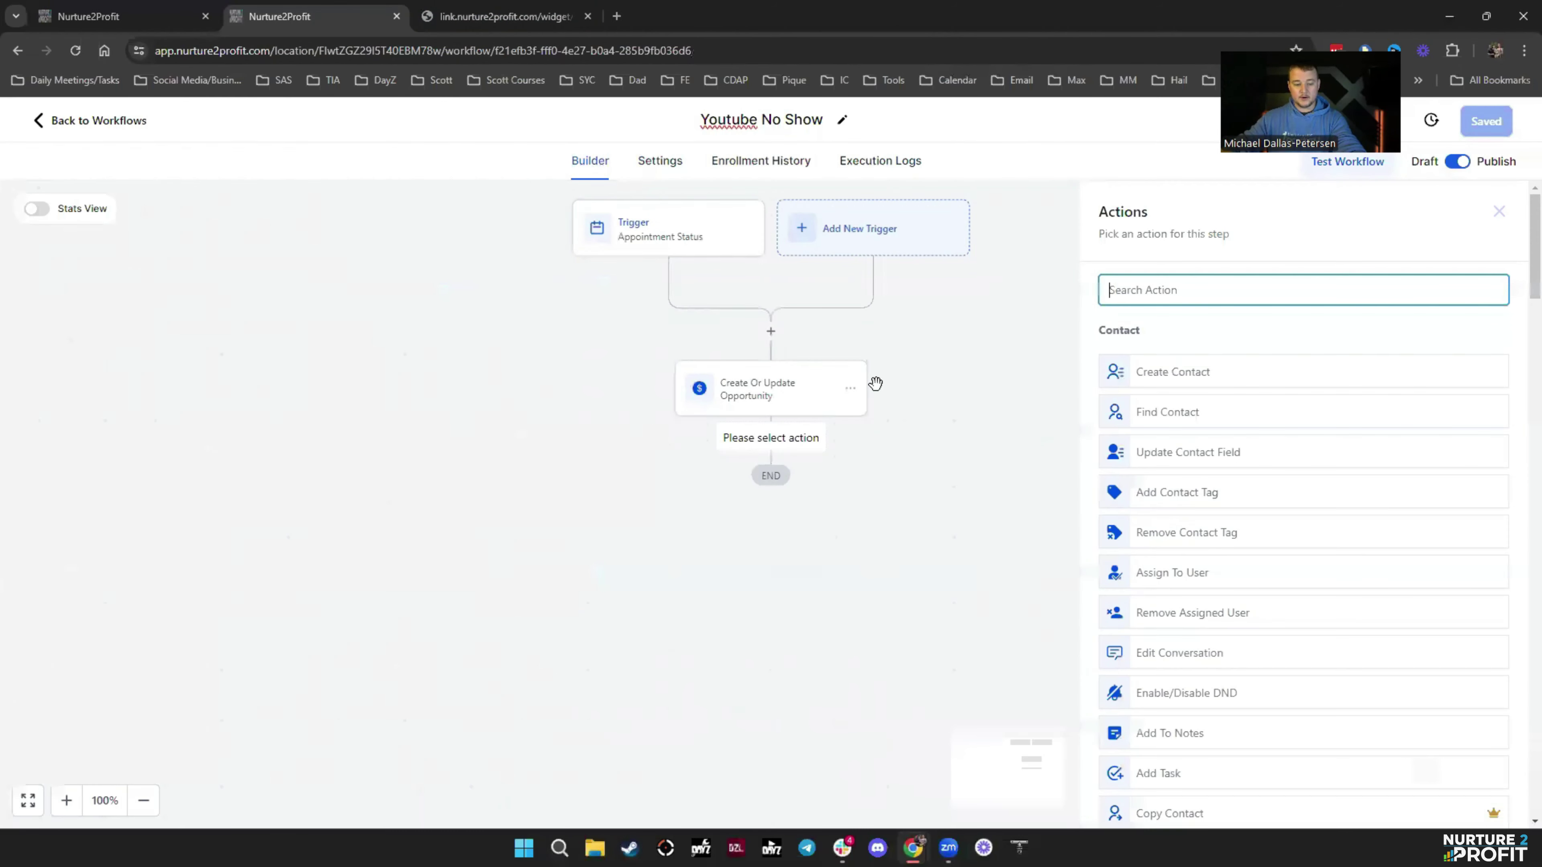
pyautogui.write('sms')
pyautogui.click(1145, 375)
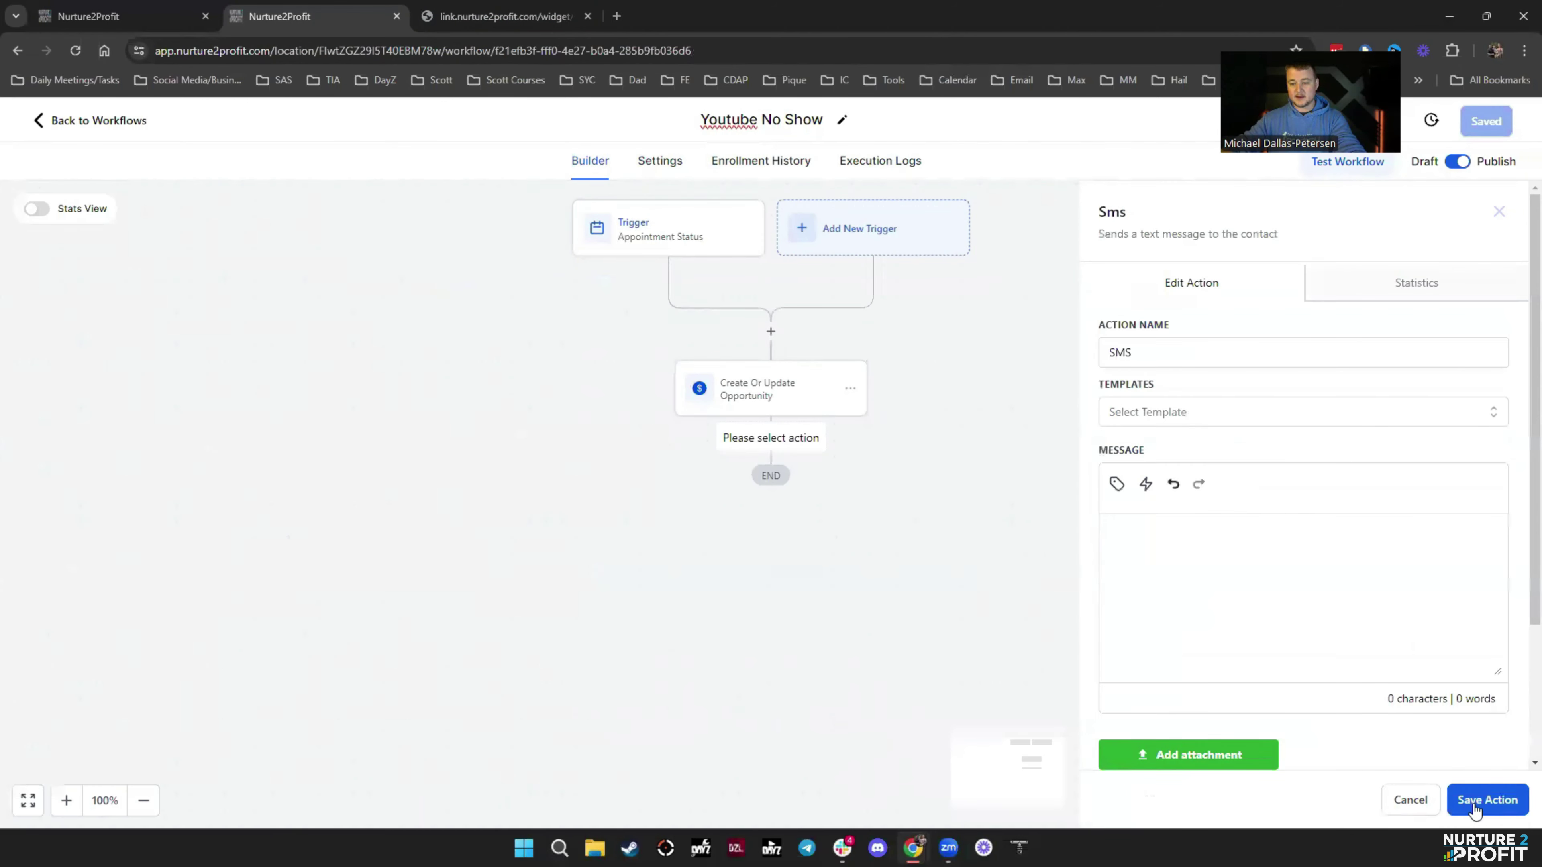
pyautogui.click(1488, 800)
pyautogui.click(1315, 671)
pyautogui.write('sd')
pyautogui.click(1487, 799)
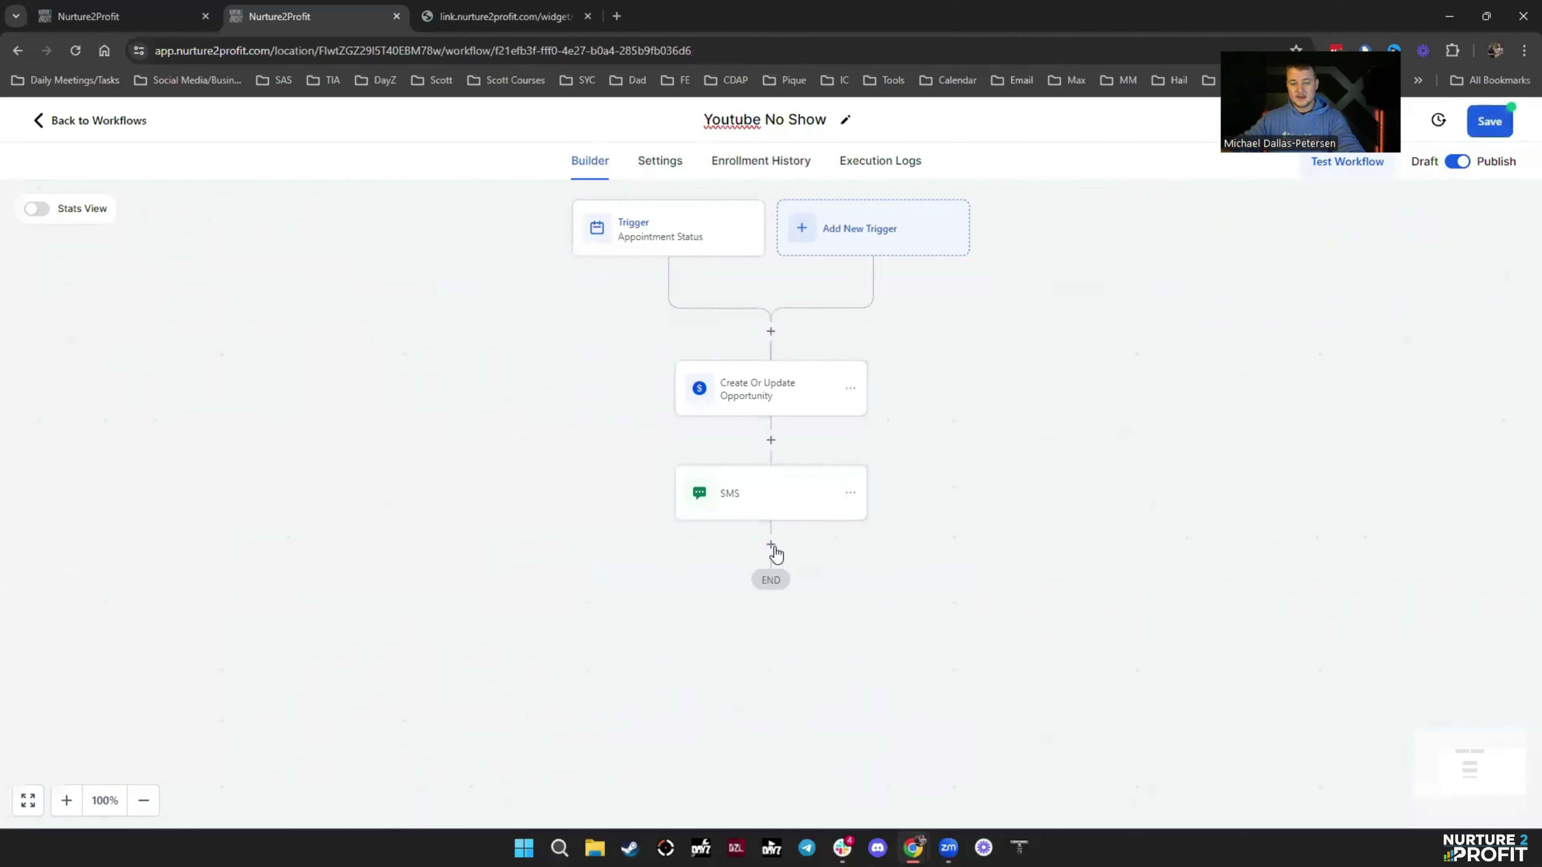
# Add a Send Email action after the SMS with the subject "wfefwff" and the message "efwefwfwefwf"
pyautogui.write('email')
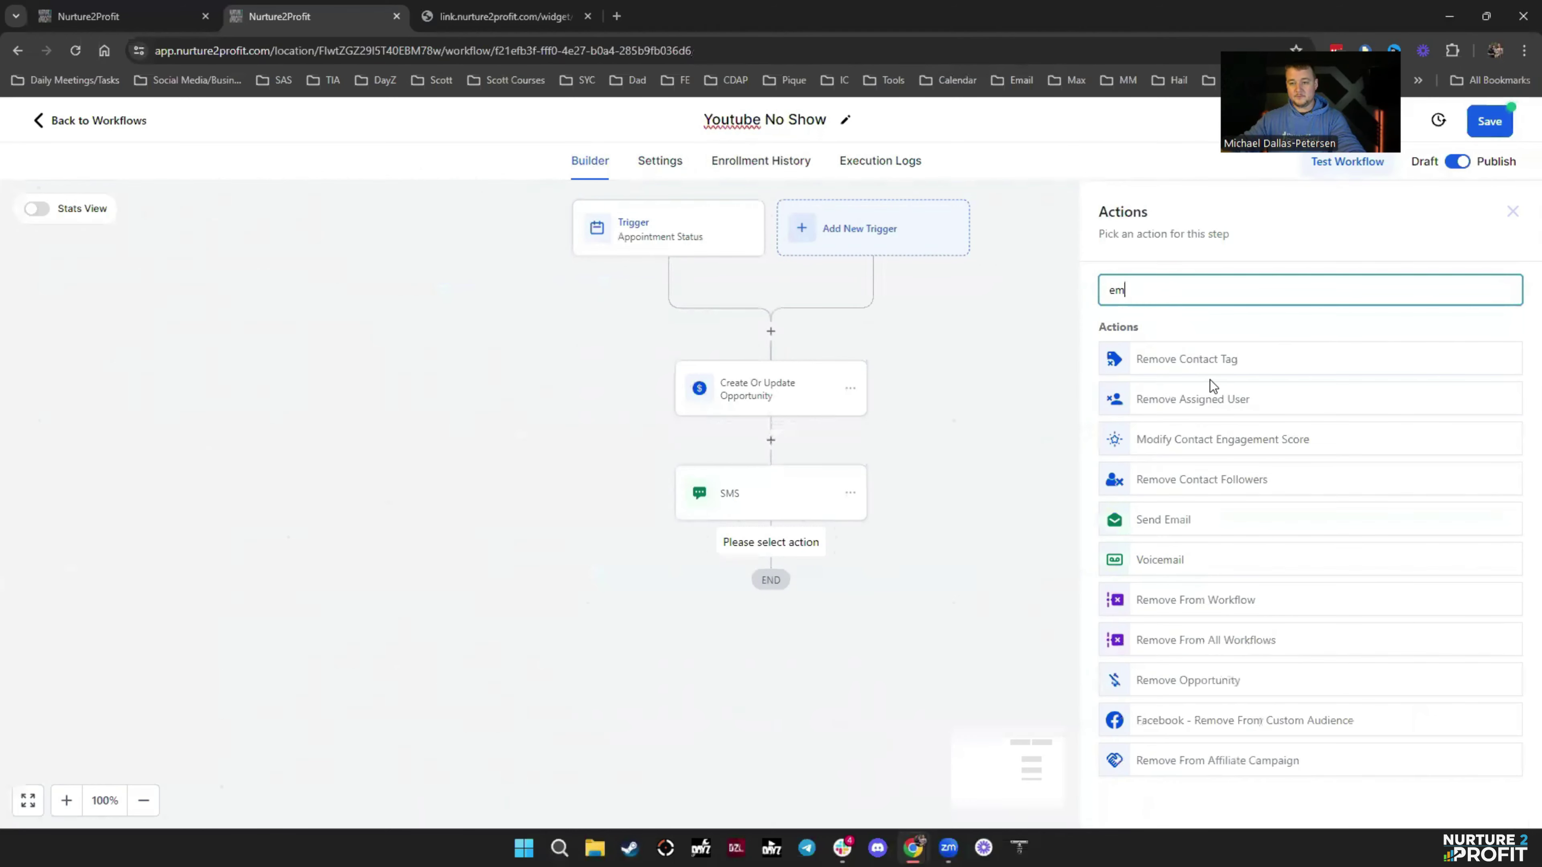
pyautogui.click(1185, 364)
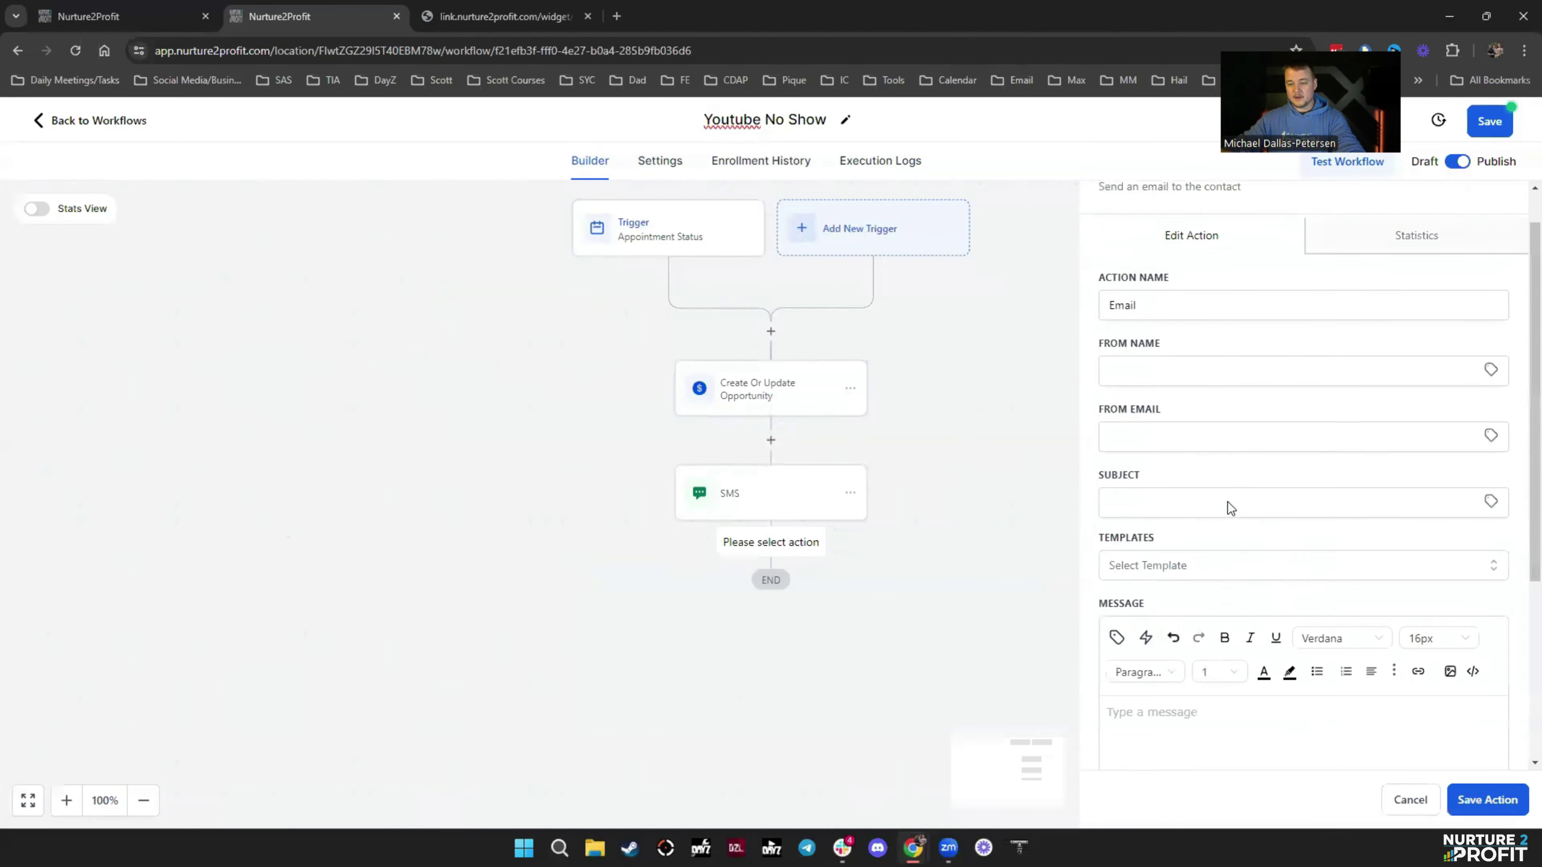
pyautogui.scroll(-5, 1219, 499)
pyautogui.click(1218, 500)
pyautogui.write('efwefwfwefwf')
pyautogui.click(1154, 229)
pyautogui.write('wfefwff')
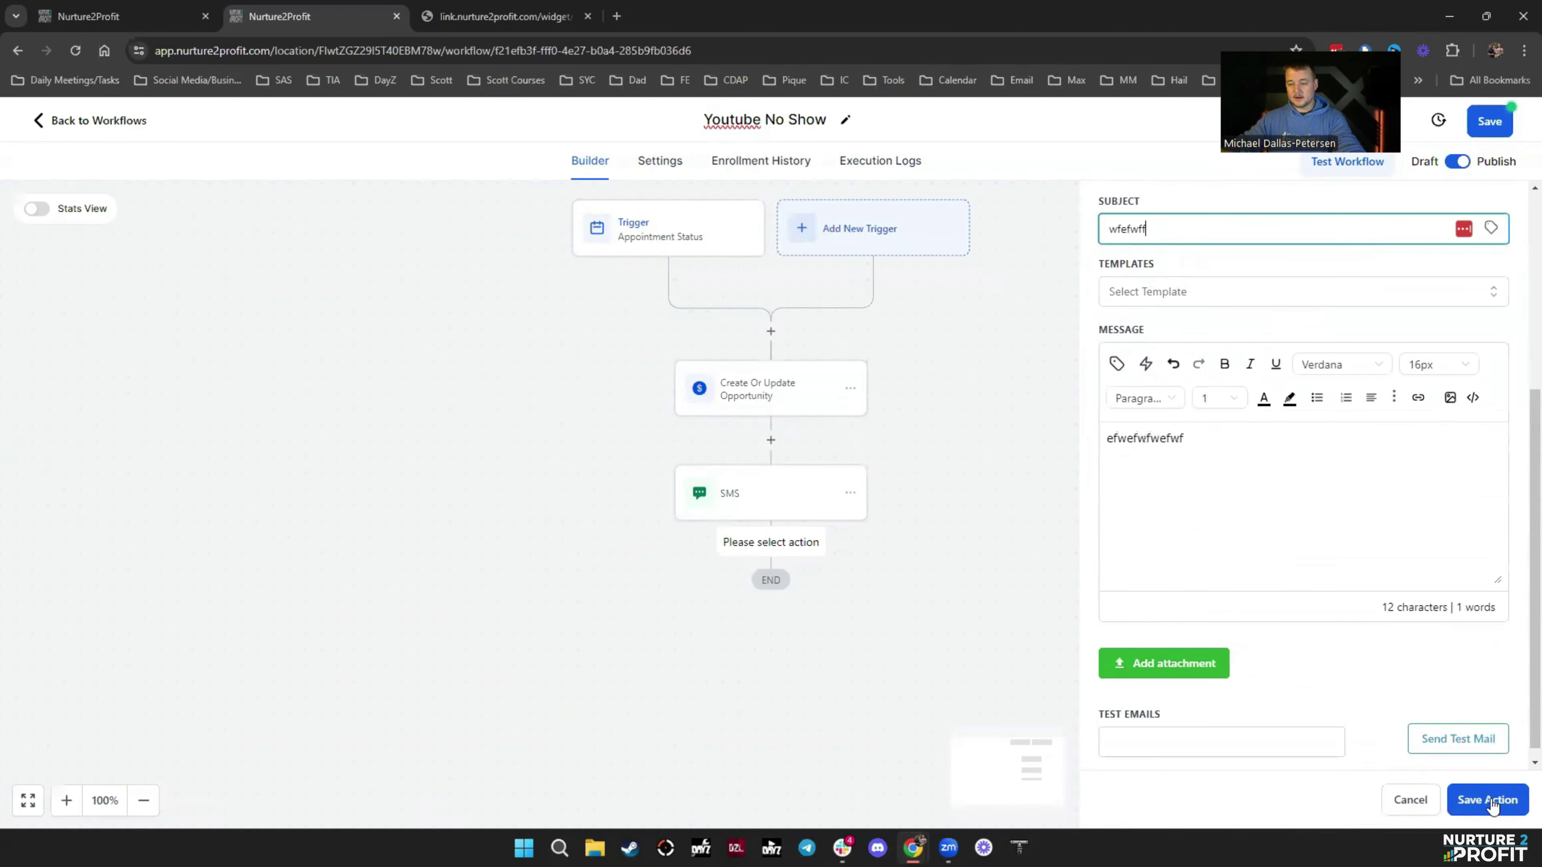
pyautogui.click(1487, 800)
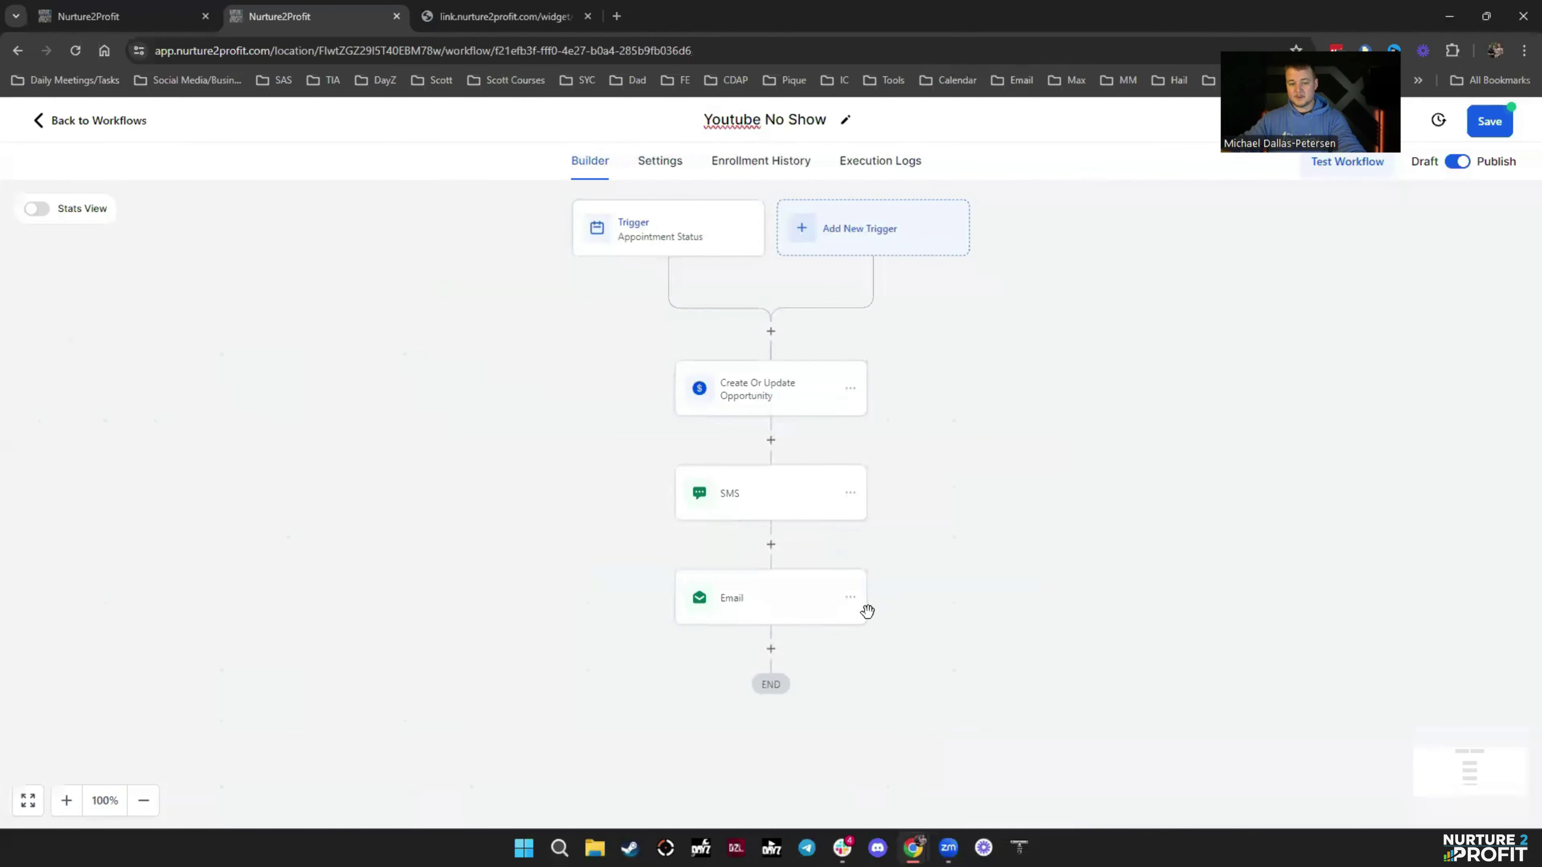
# Add a Wait action with a time delay of 7 days after the email
pyautogui.click(771, 649)
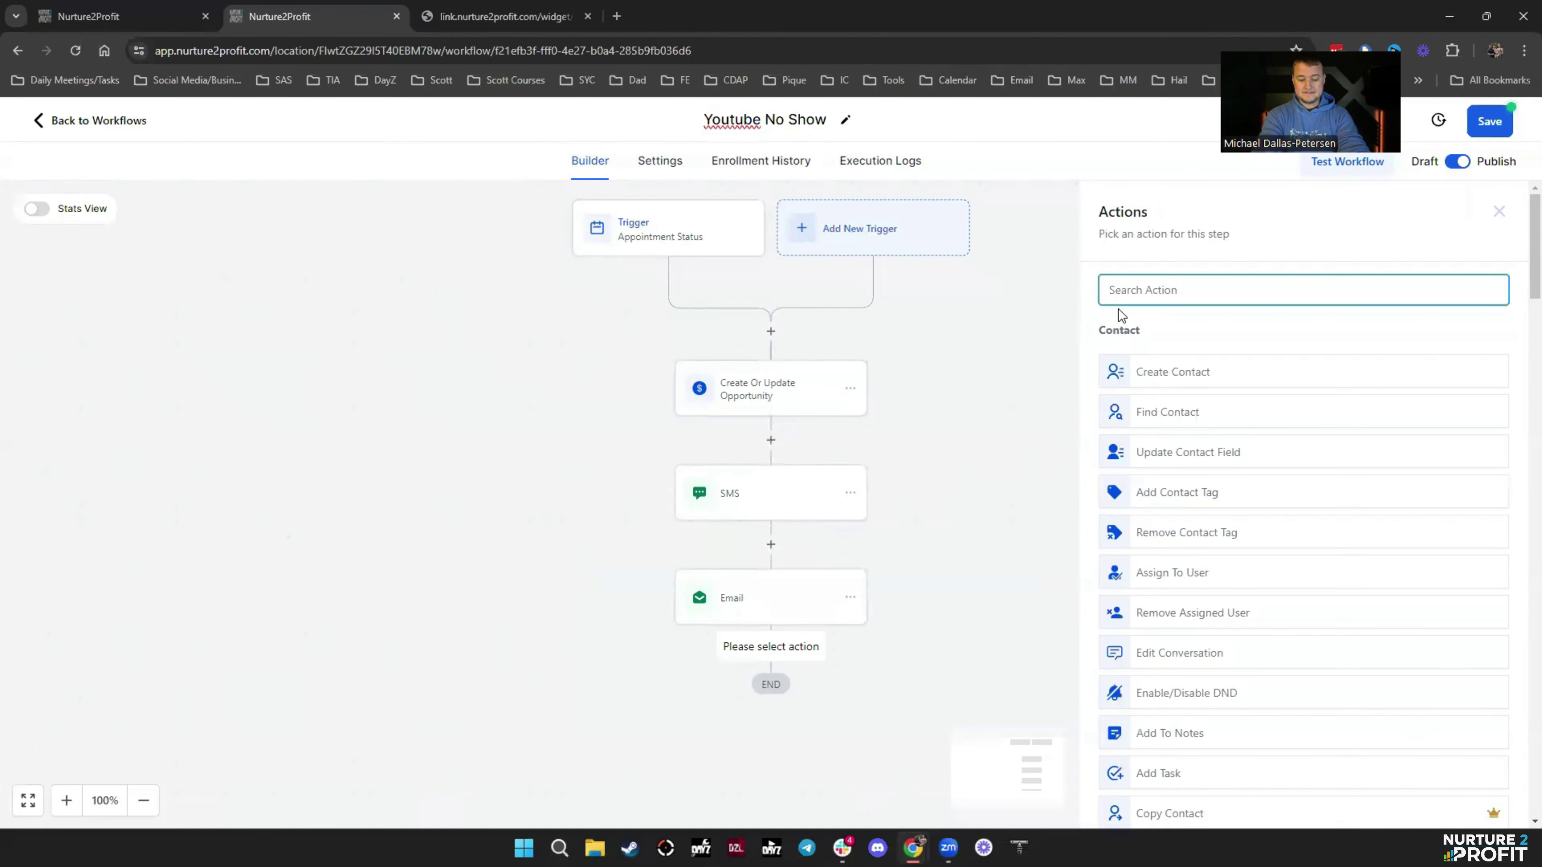
pyautogui.write('wait')
pyautogui.click(1154, 359)
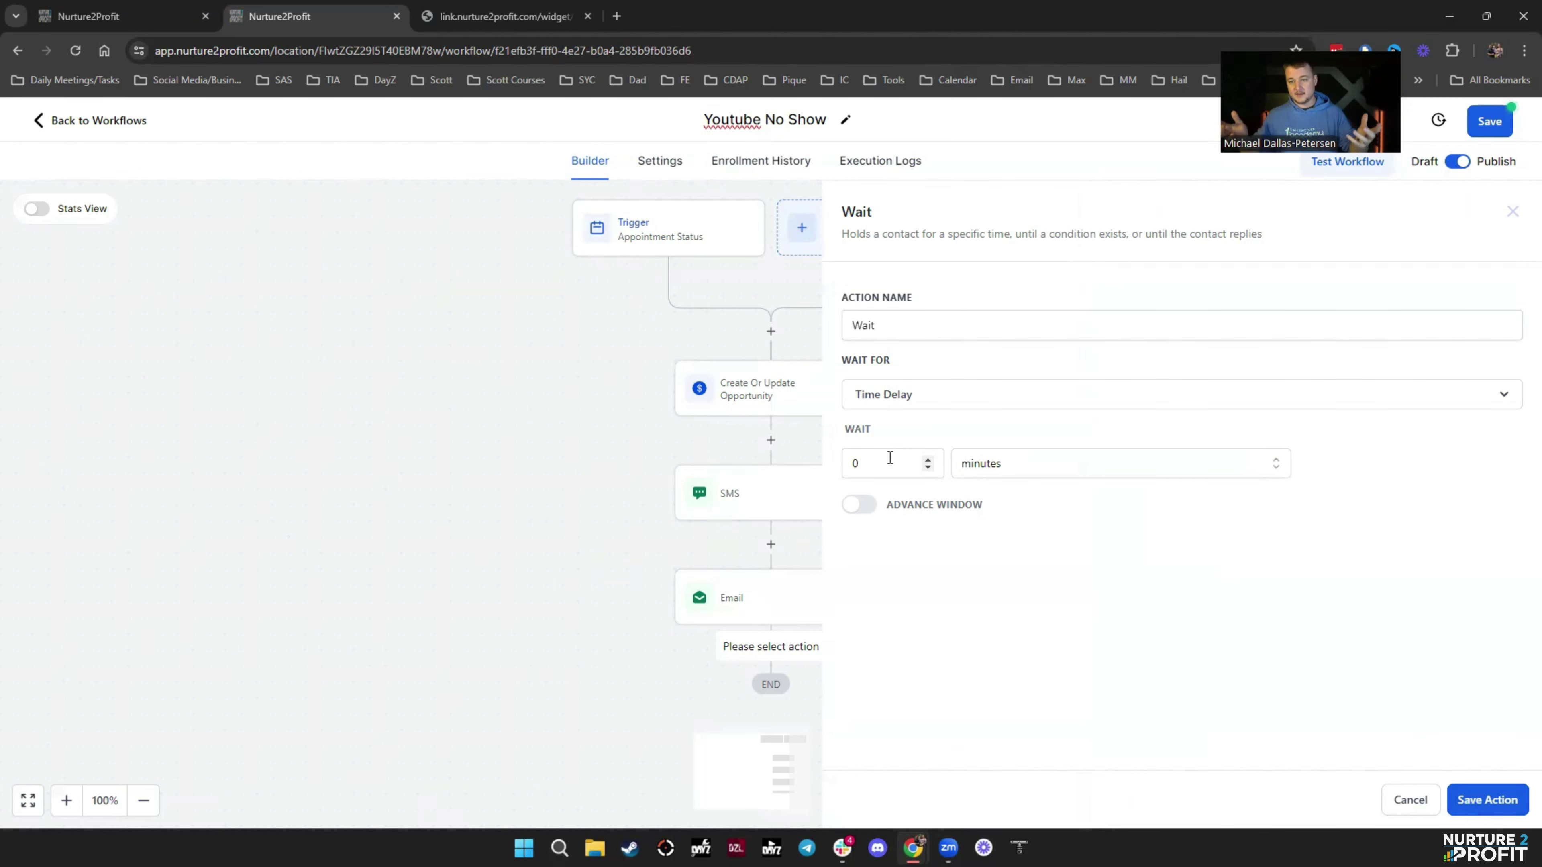
pyautogui.doubleClick(874, 463)
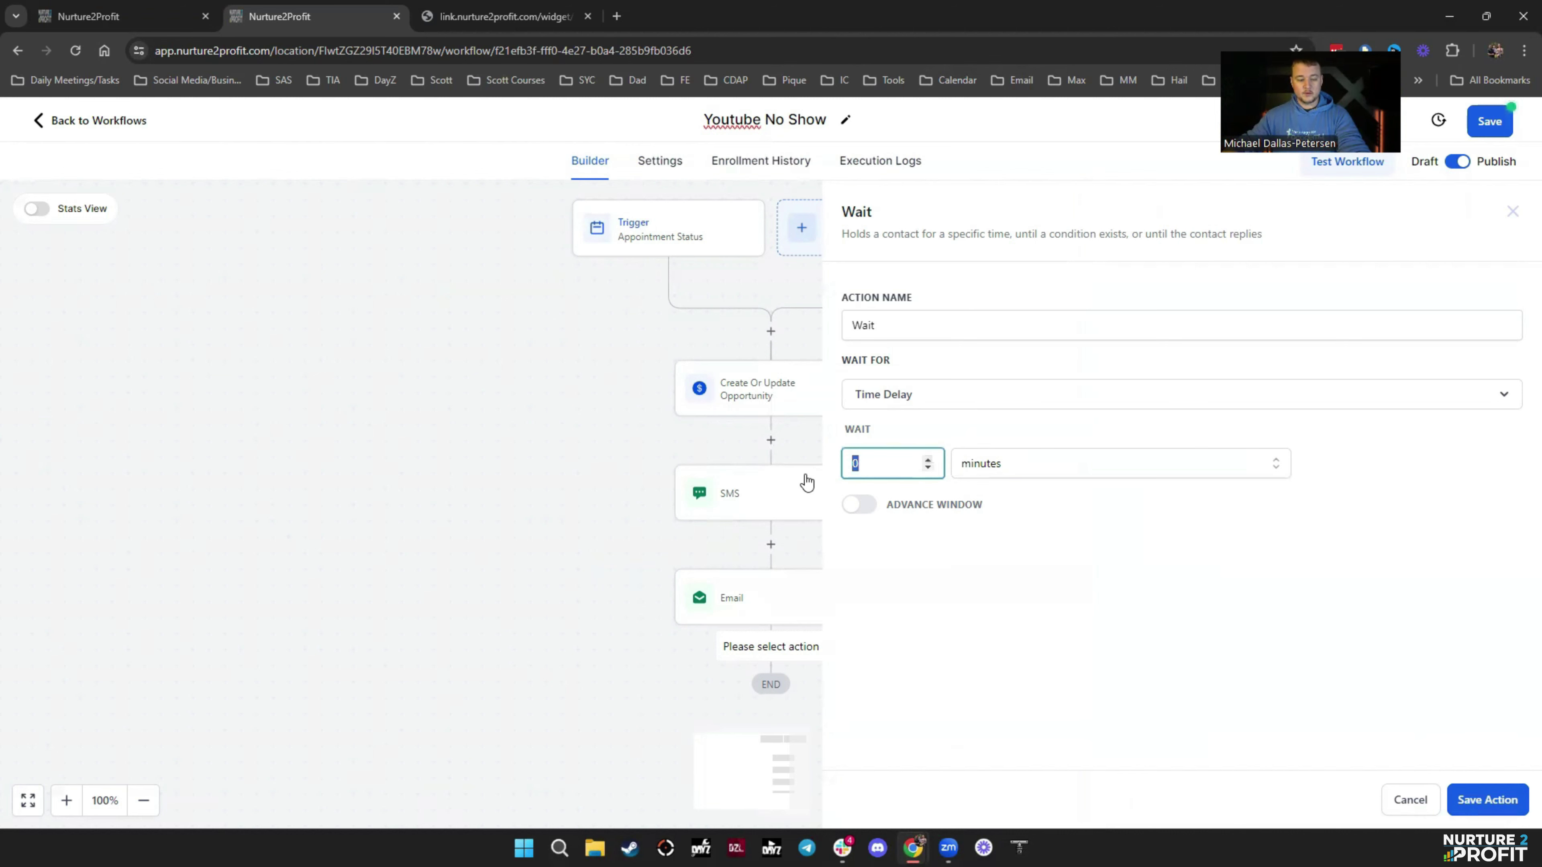
pyautogui.write('7')
pyautogui.click(1046, 464)
pyautogui.click(995, 554)
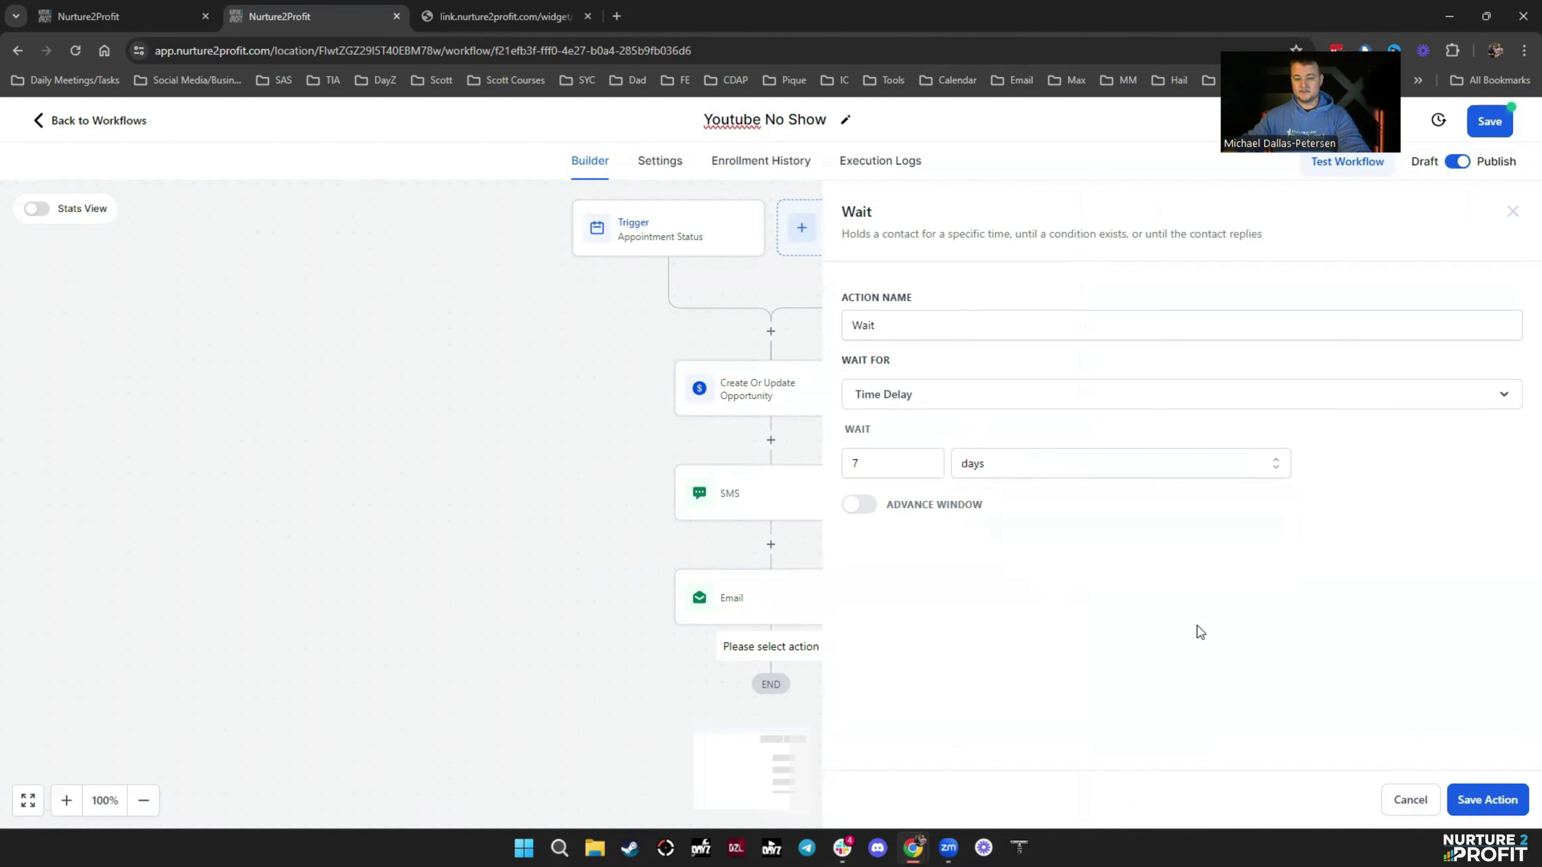
pyautogui.click(1489, 800)
# Add a Create/Update Opportunity action after the wait with the Youtube Test pipeline and Nurture stage, and save the workflow
pyautogui.click(777, 545)
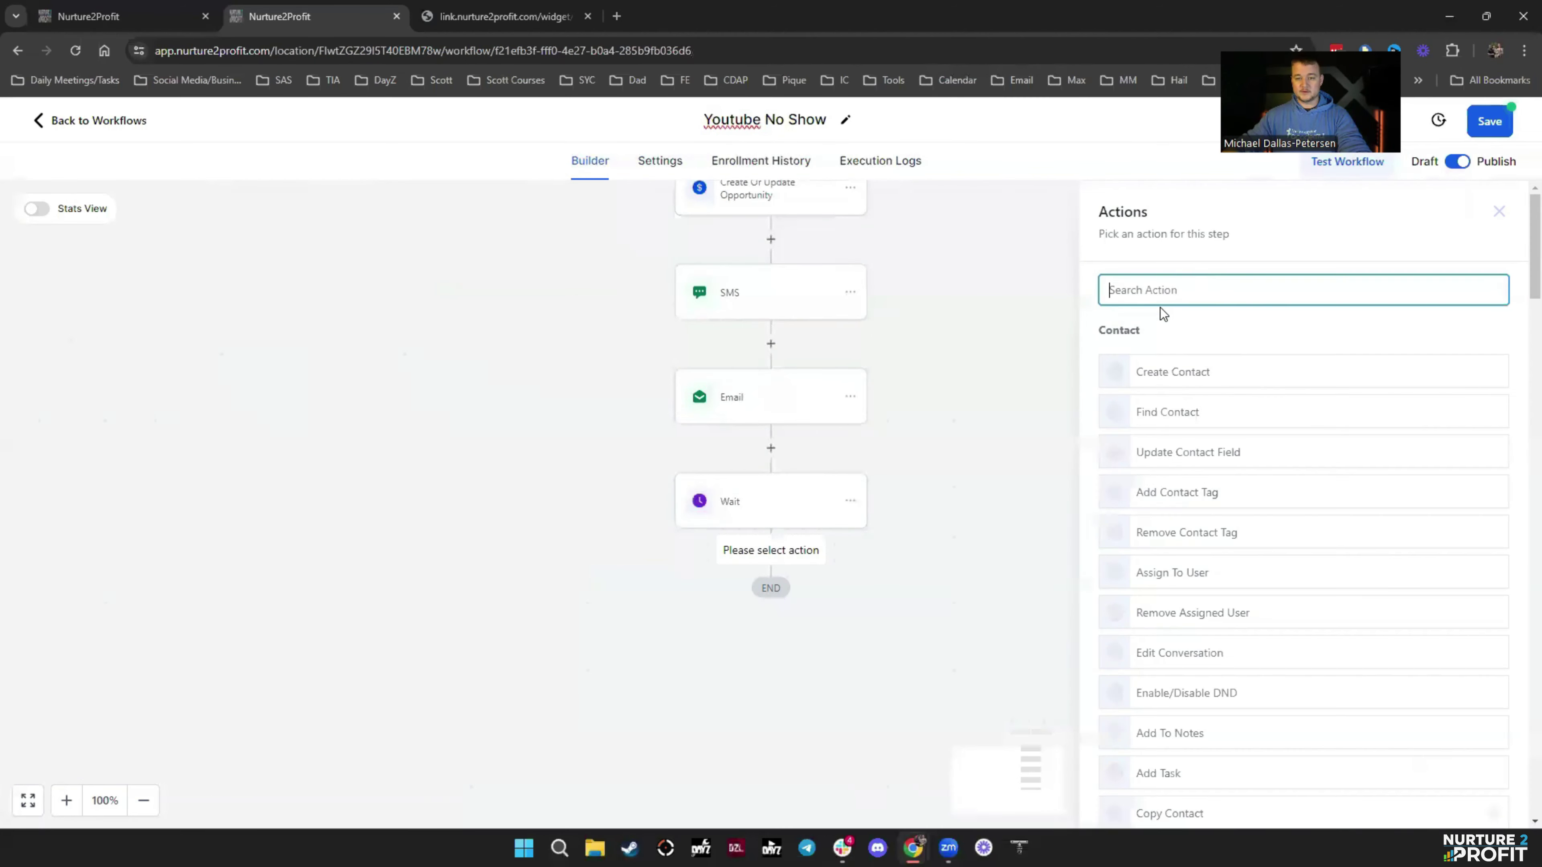
pyautogui.write('opp')
pyautogui.click(1256, 365)
pyautogui.click(1101, 394)
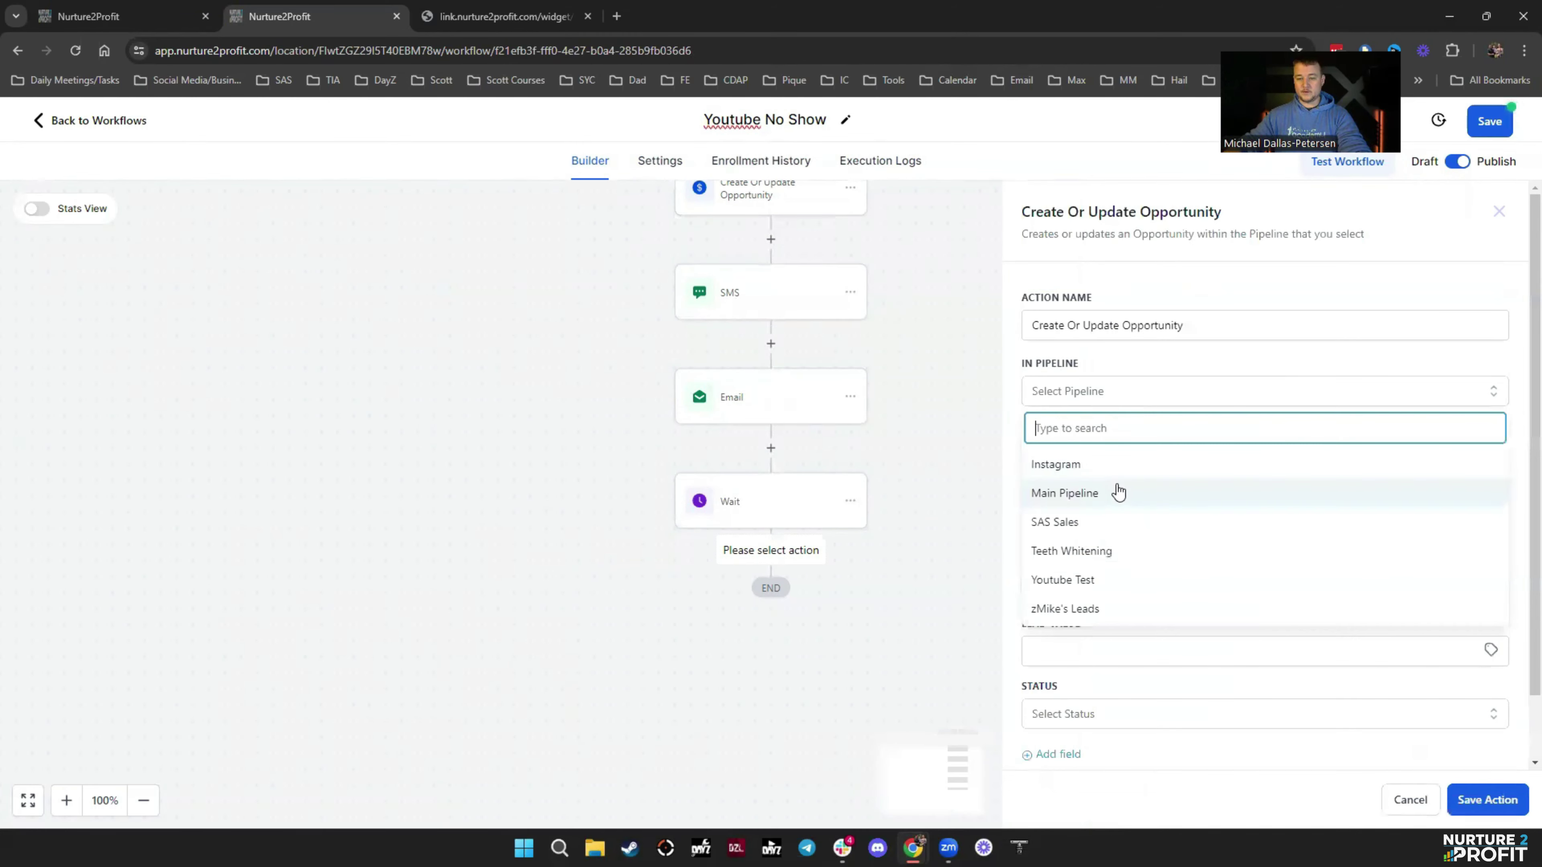
pyautogui.click(1100, 580)
pyautogui.click(1119, 460)
pyautogui.scroll(-5, 1153, 593)
pyautogui.click(1102, 655)
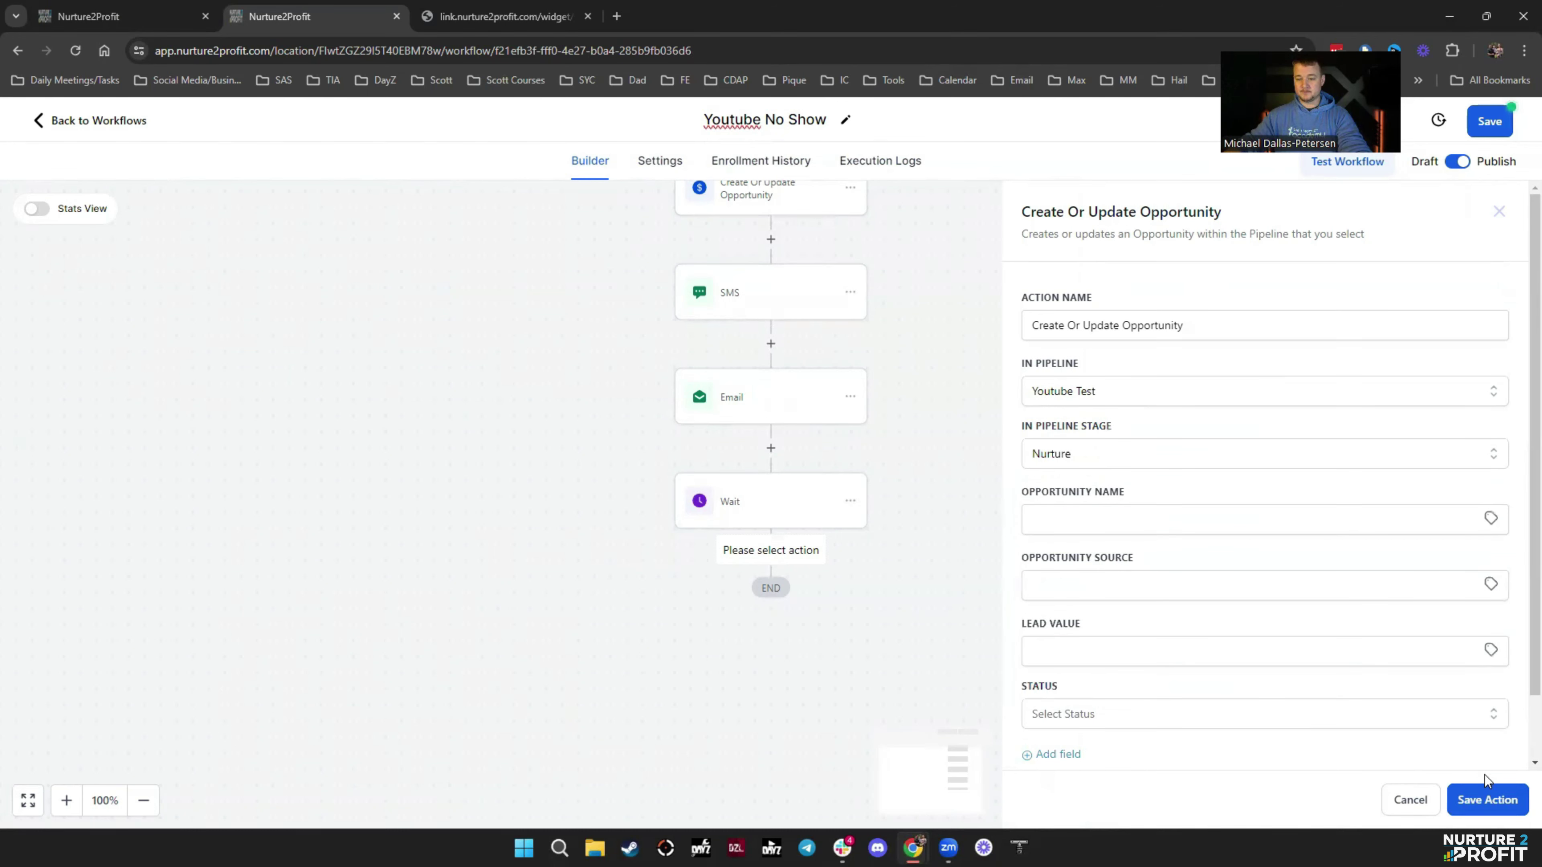
pyautogui.click(1487, 800)
pyautogui.click(1491, 121)
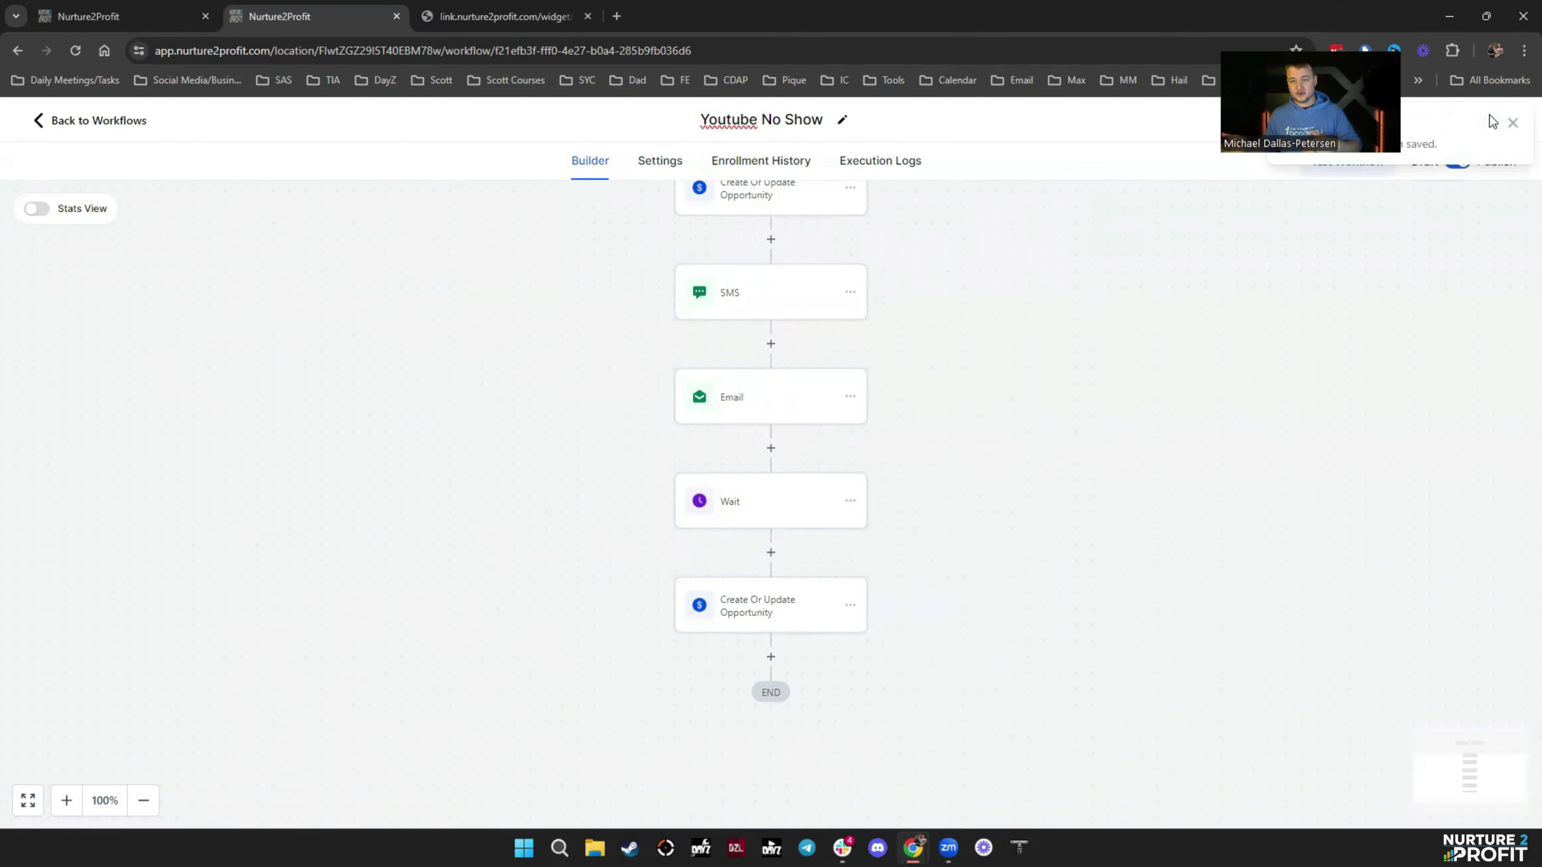
# Leave the workflow to check the last stages on the Youtube Test board, and reopen Youtube No Show from the workflow list
pyautogui.click(116, 128)
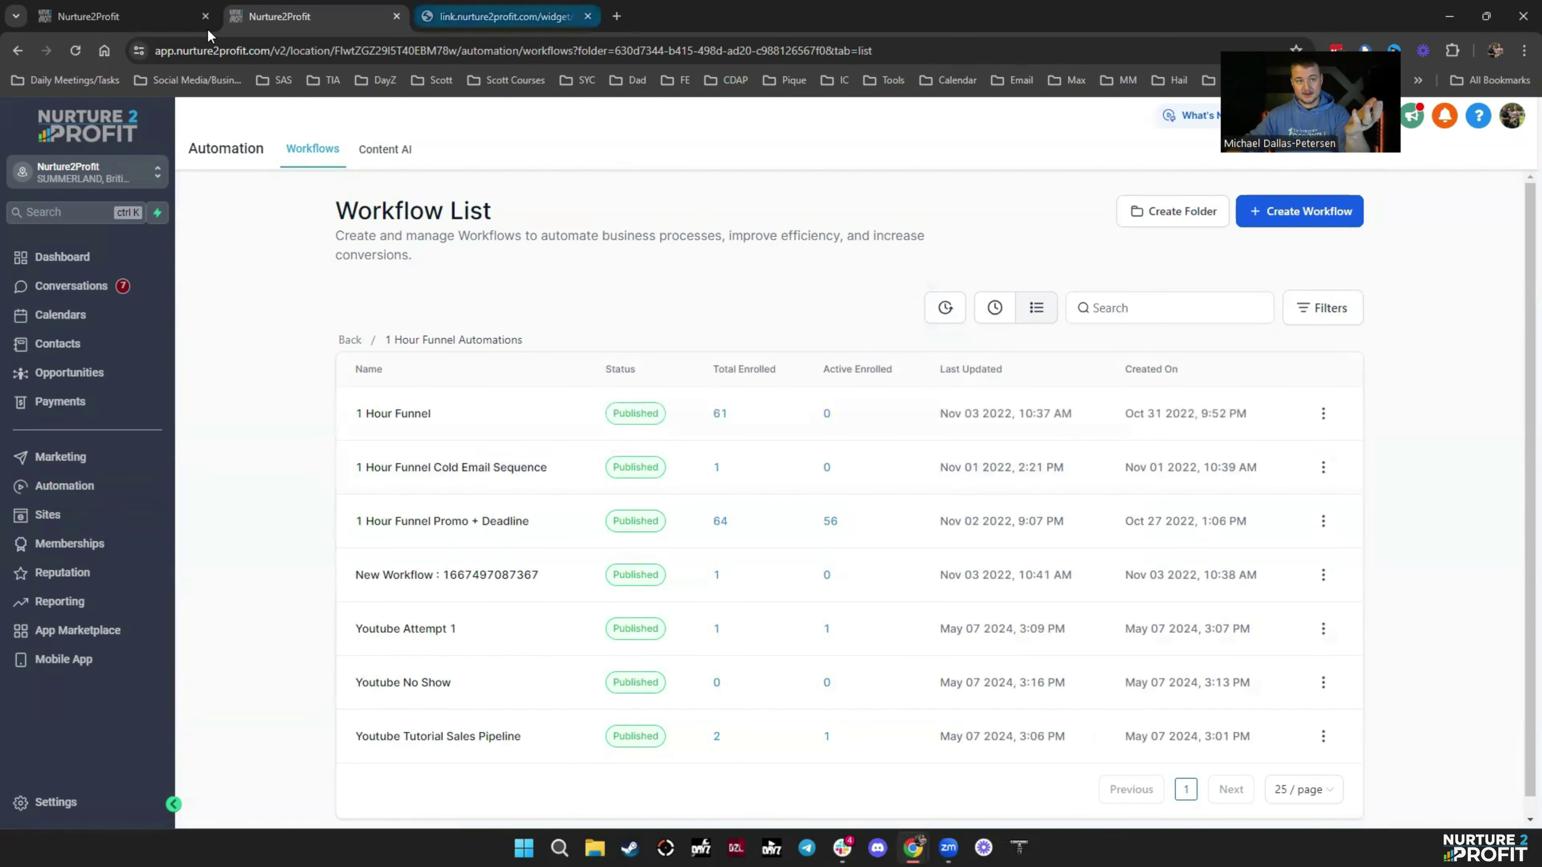
pyautogui.click(121, 17)
pyautogui.hscroll(10, 868, 371)
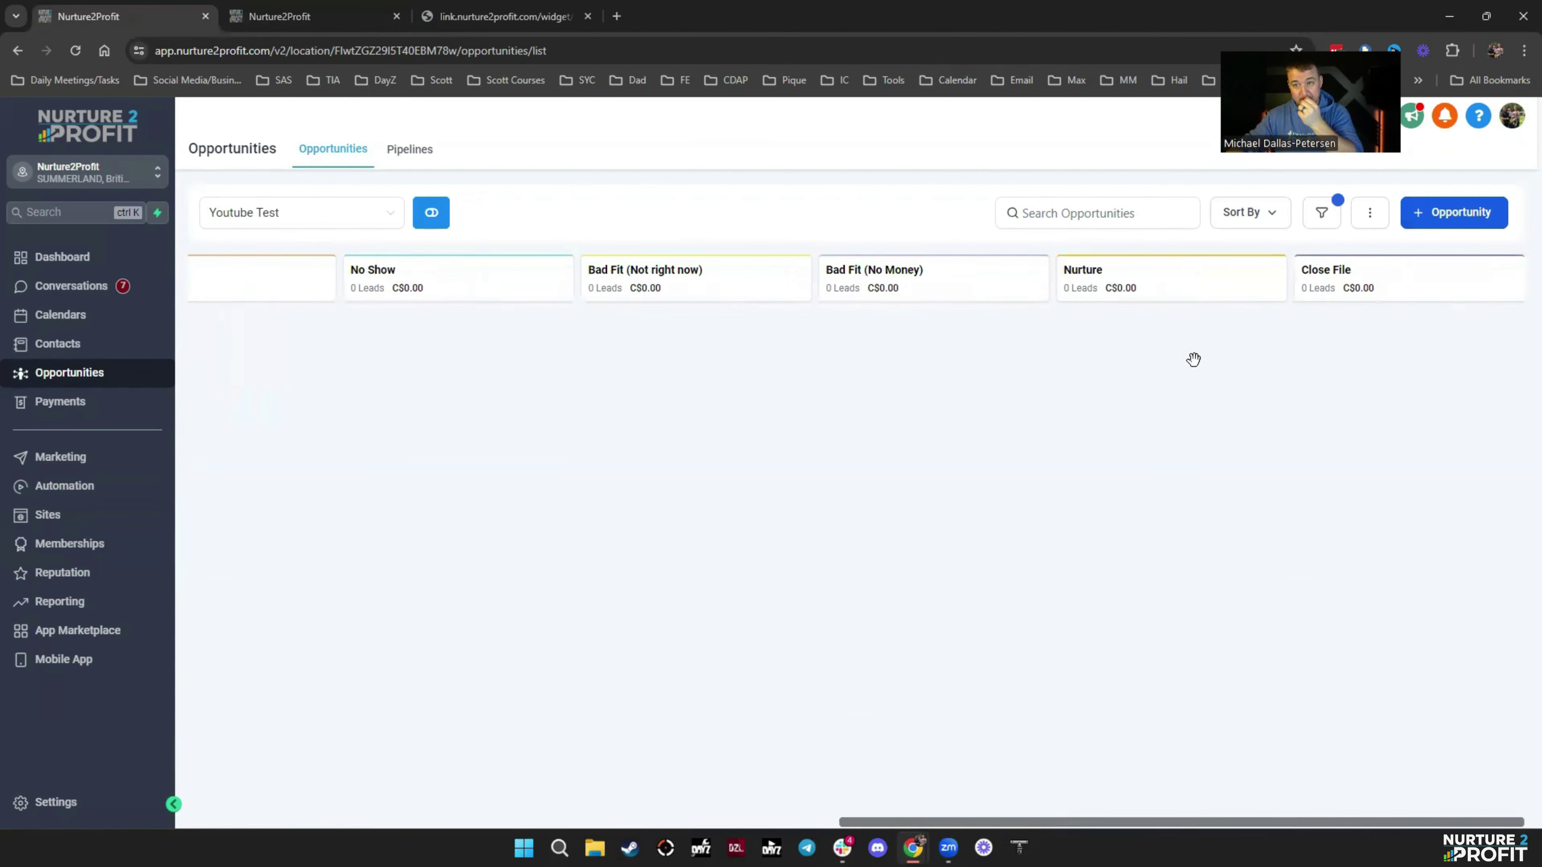
pyautogui.click(373, 17)
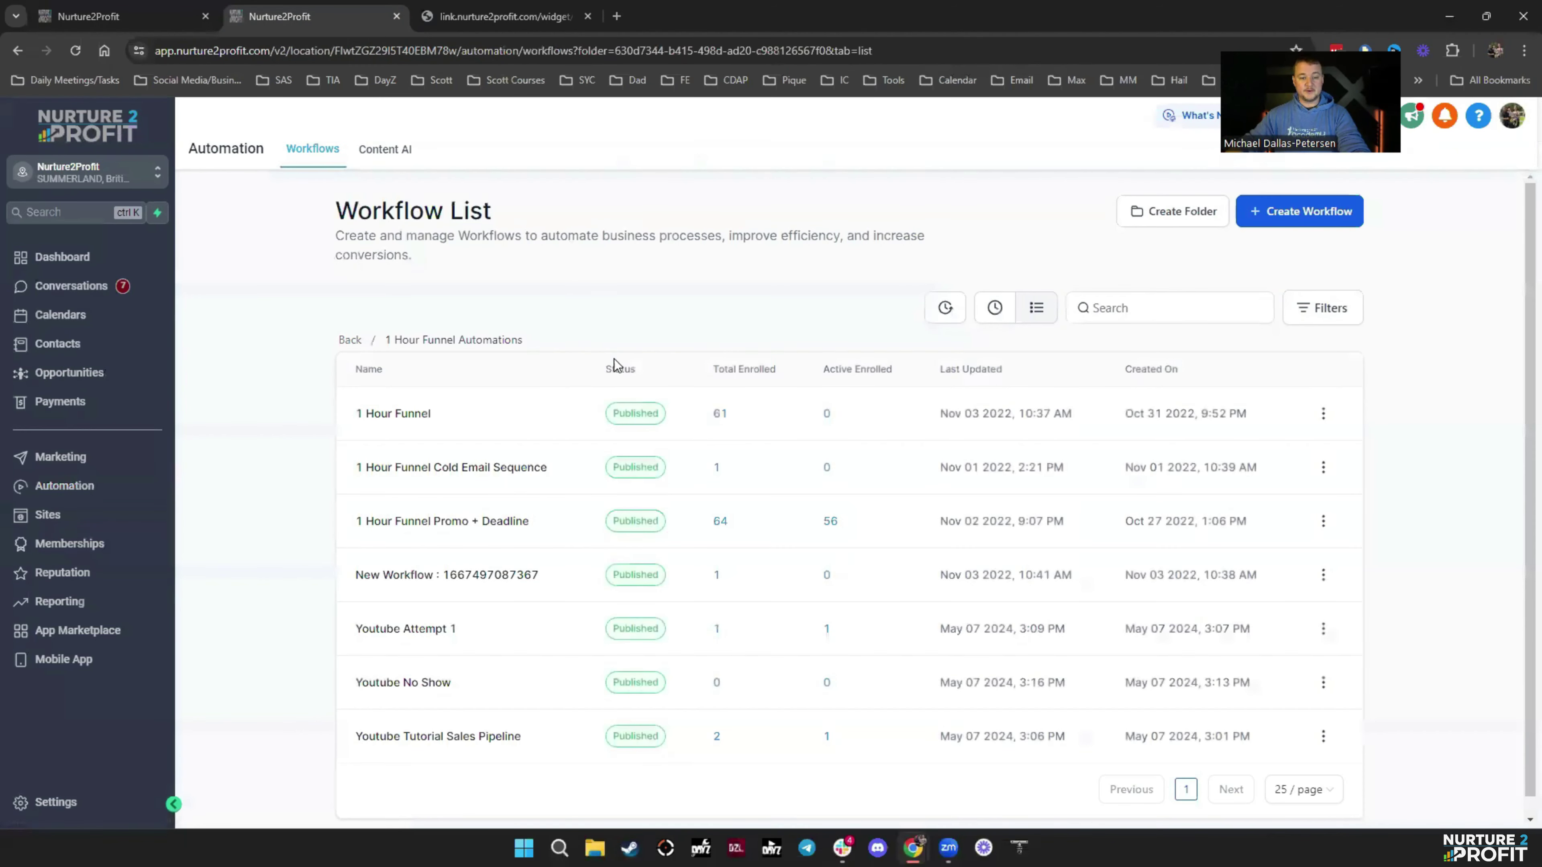
pyautogui.click(414, 691)
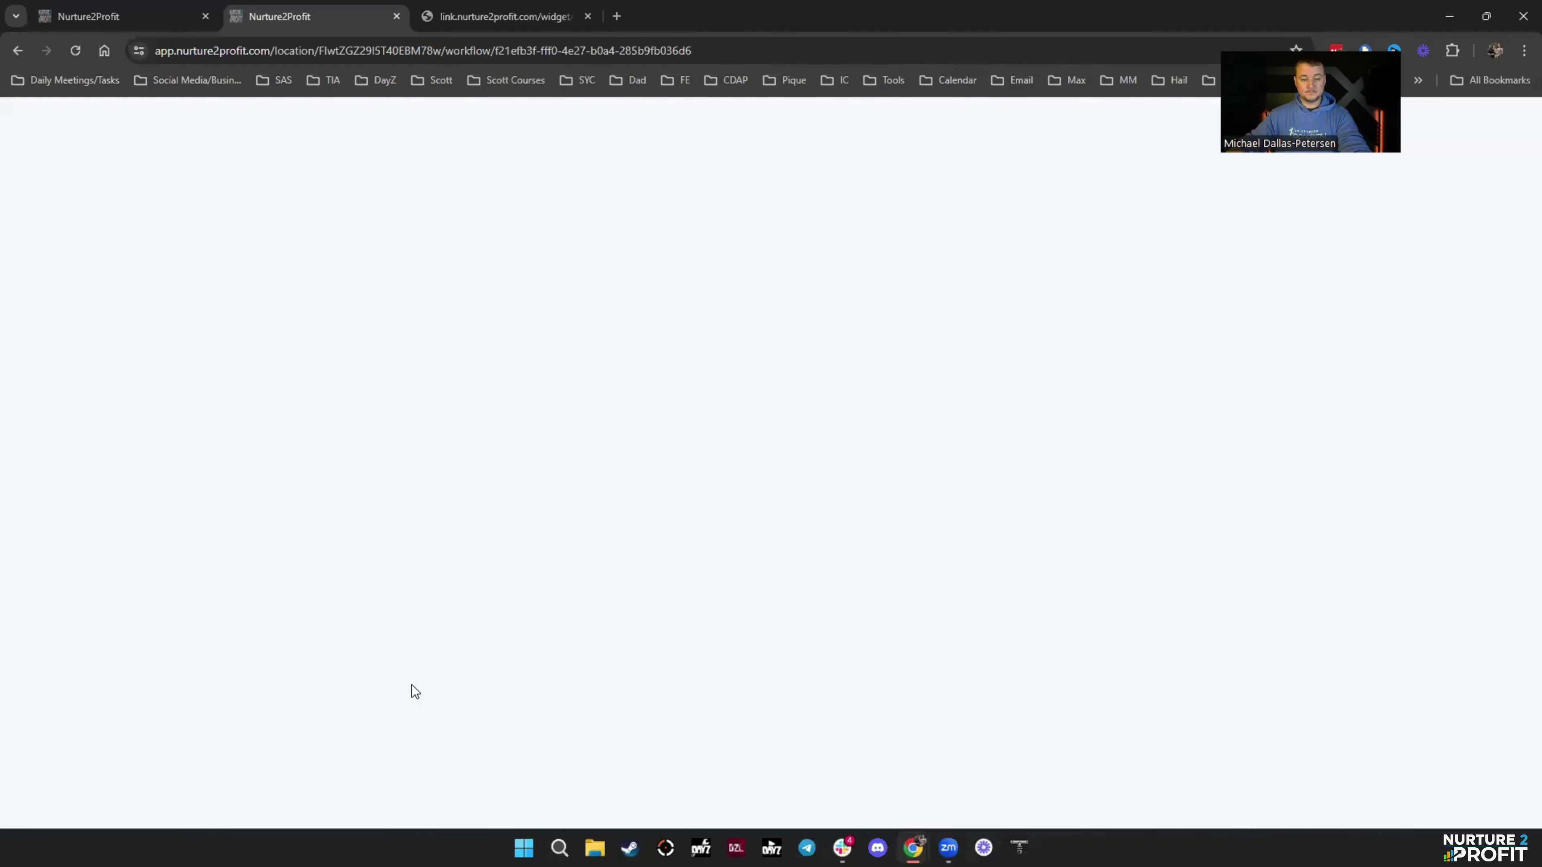
# Rename the workflow to "Youtube Cancelled"
pyautogui.click(769, 119)
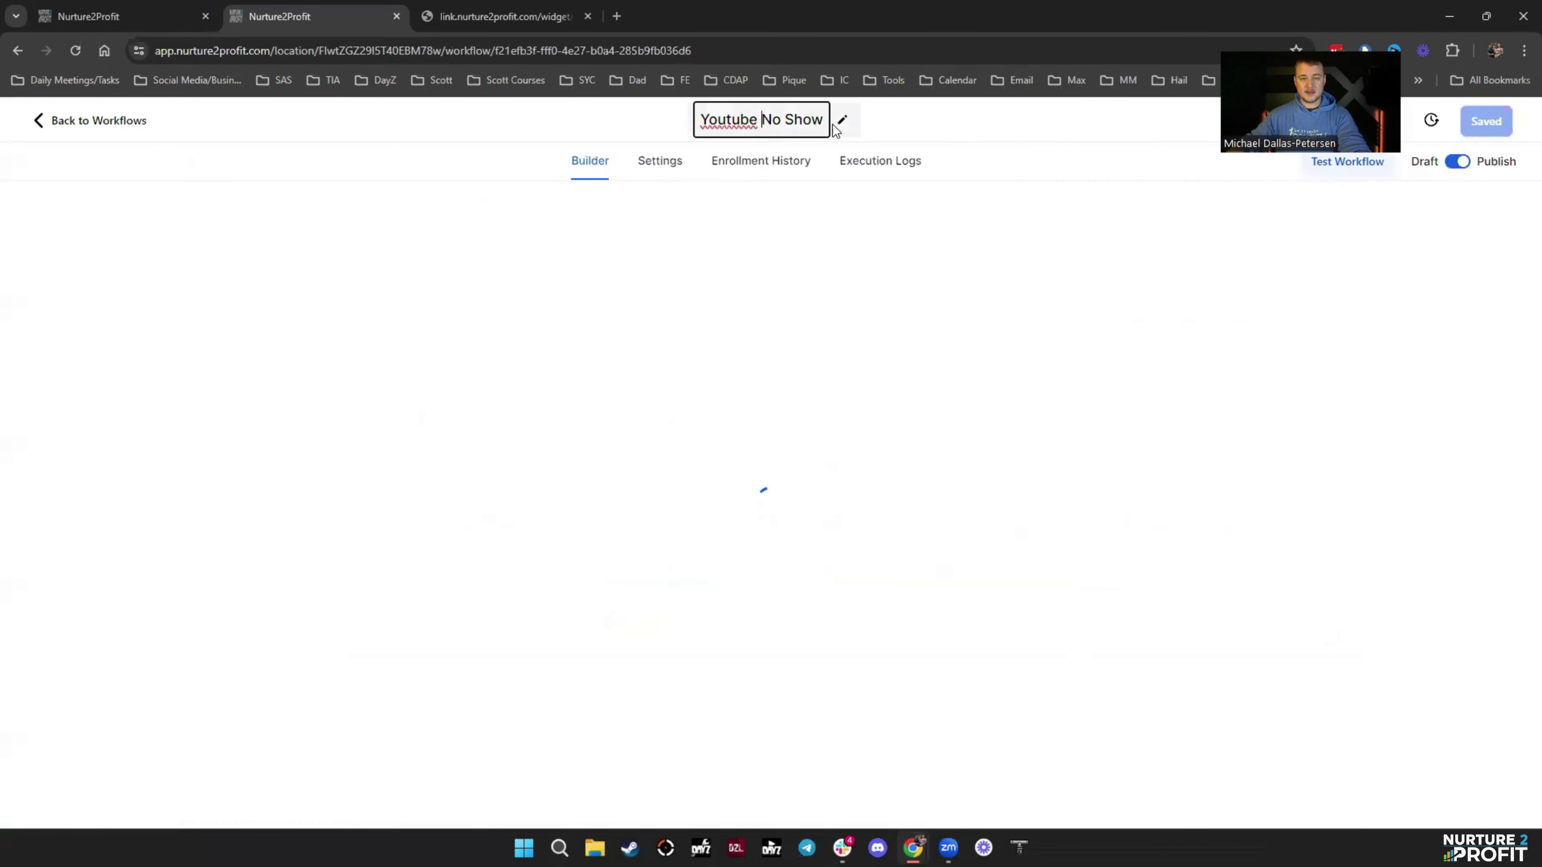
pyautogui.moveTo(762, 119); pyautogui.dragTo(827, 126)
pyautogui.write('Cancelled')
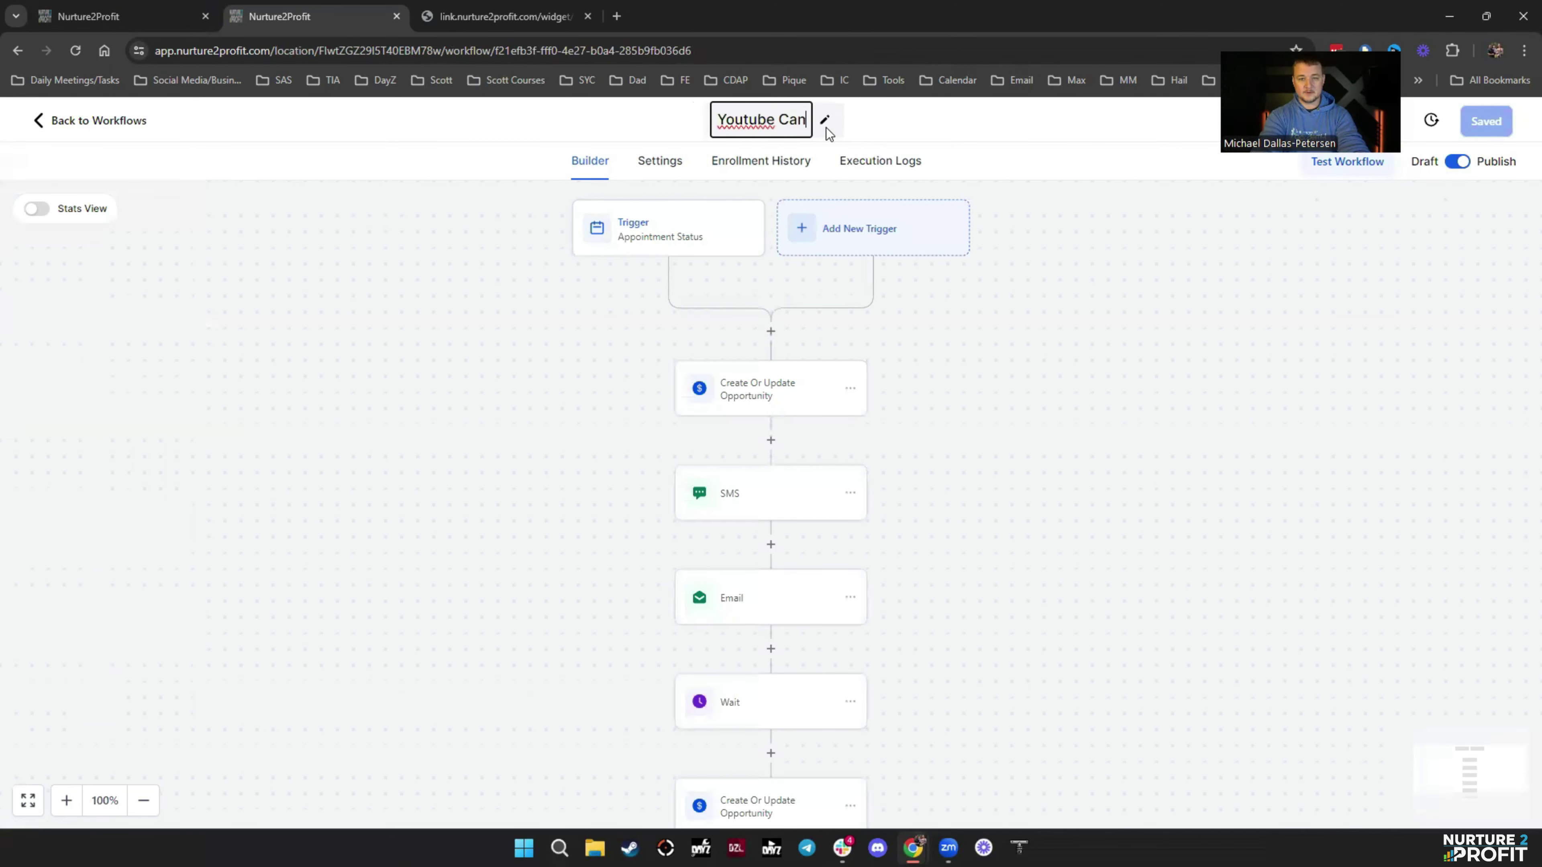
pyautogui.press('Return')
# Add an Add To Workflow action with IG Ad Email Sequence after the final Create Or Update Opportunity action, and save the workflow
pyautogui.scroll(-4, 765, 586)
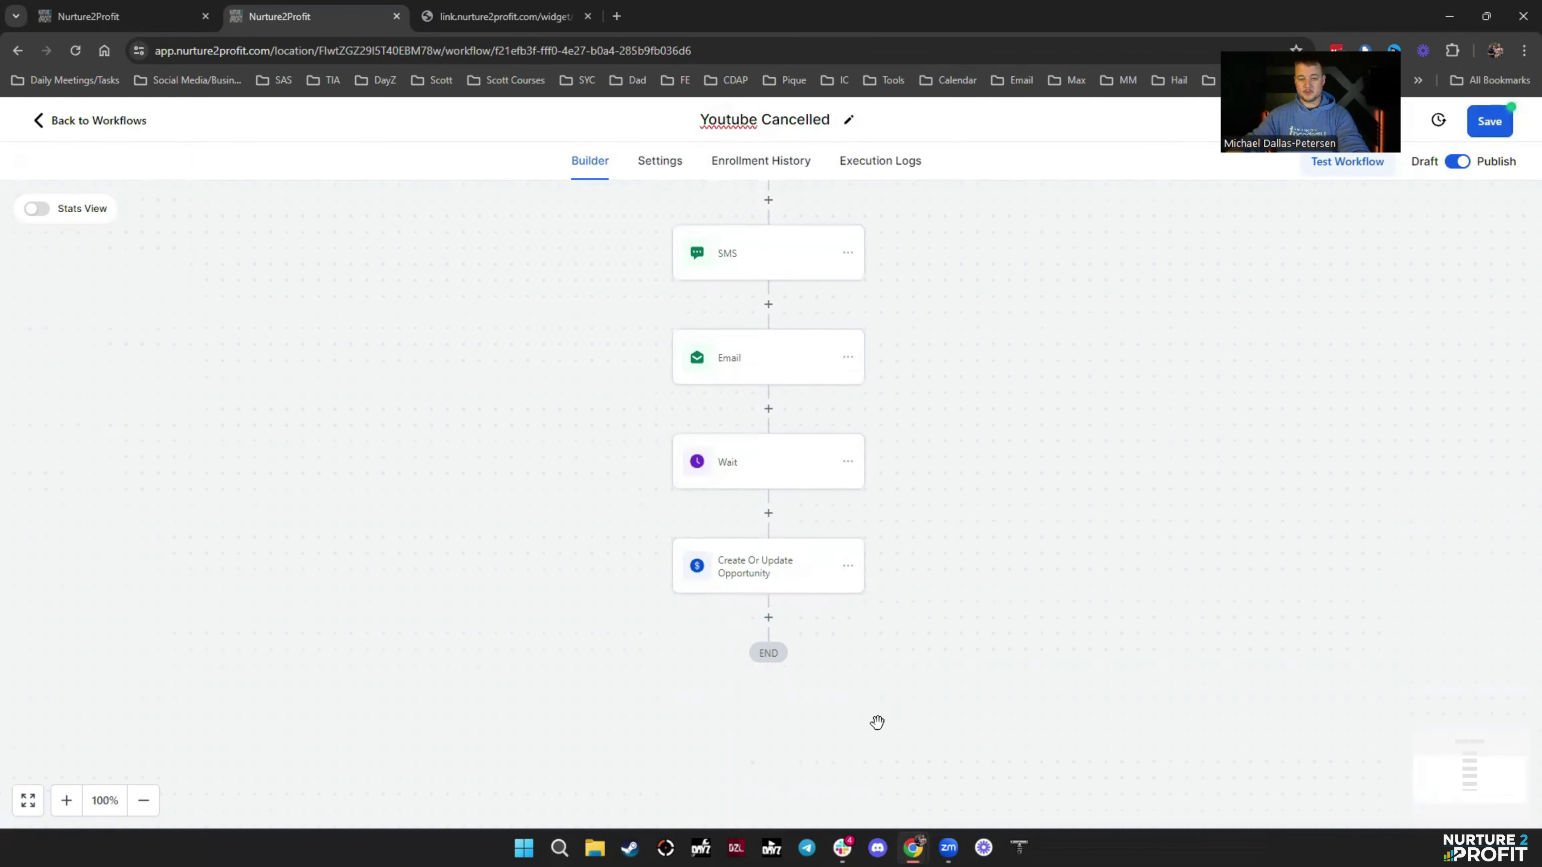
pyautogui.click(767, 620)
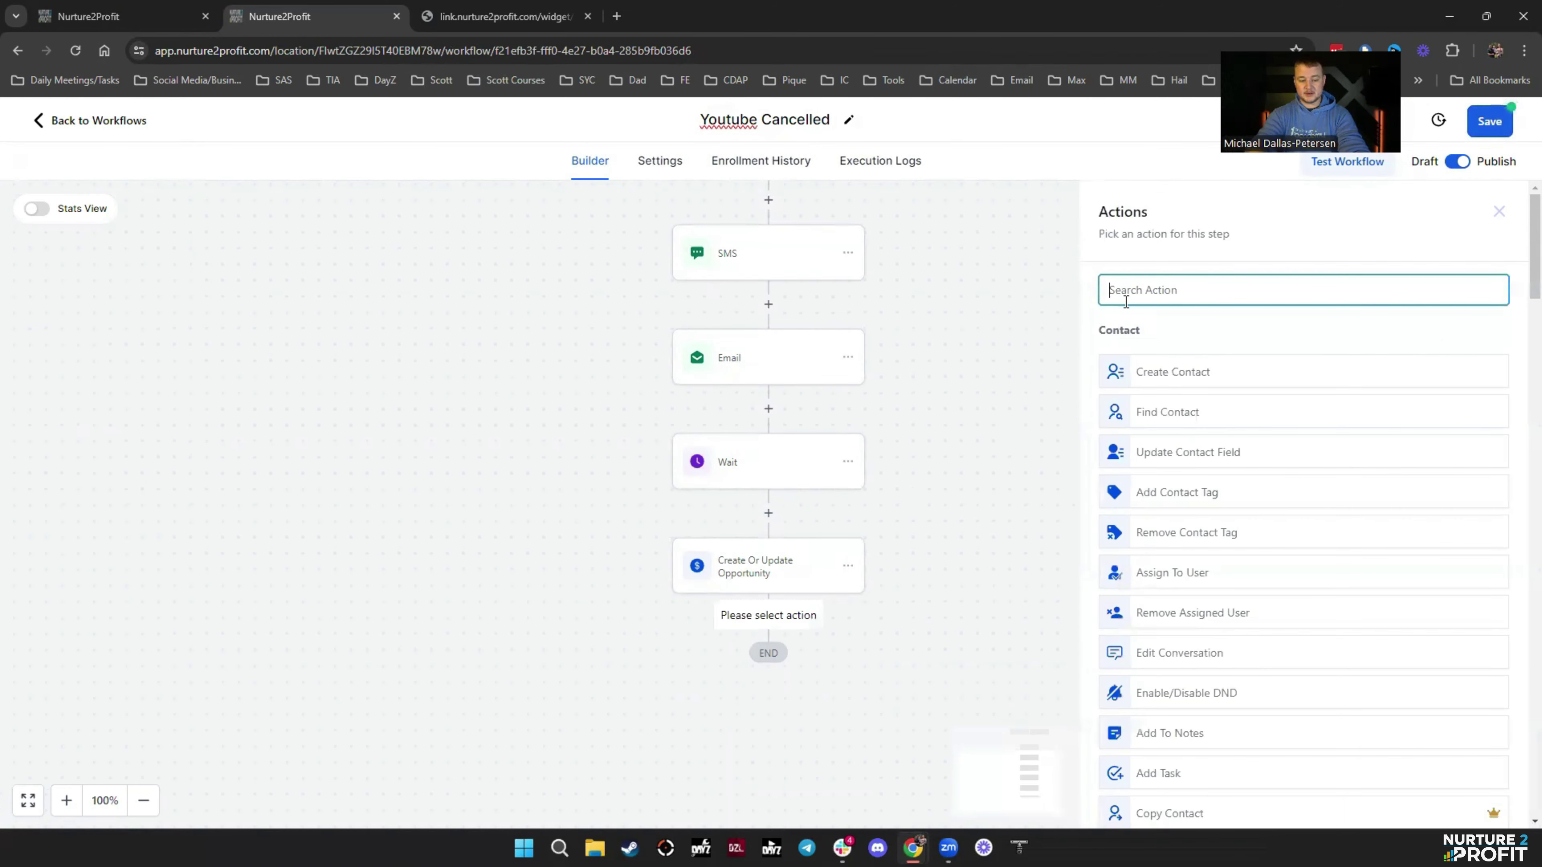
pyautogui.write('work')
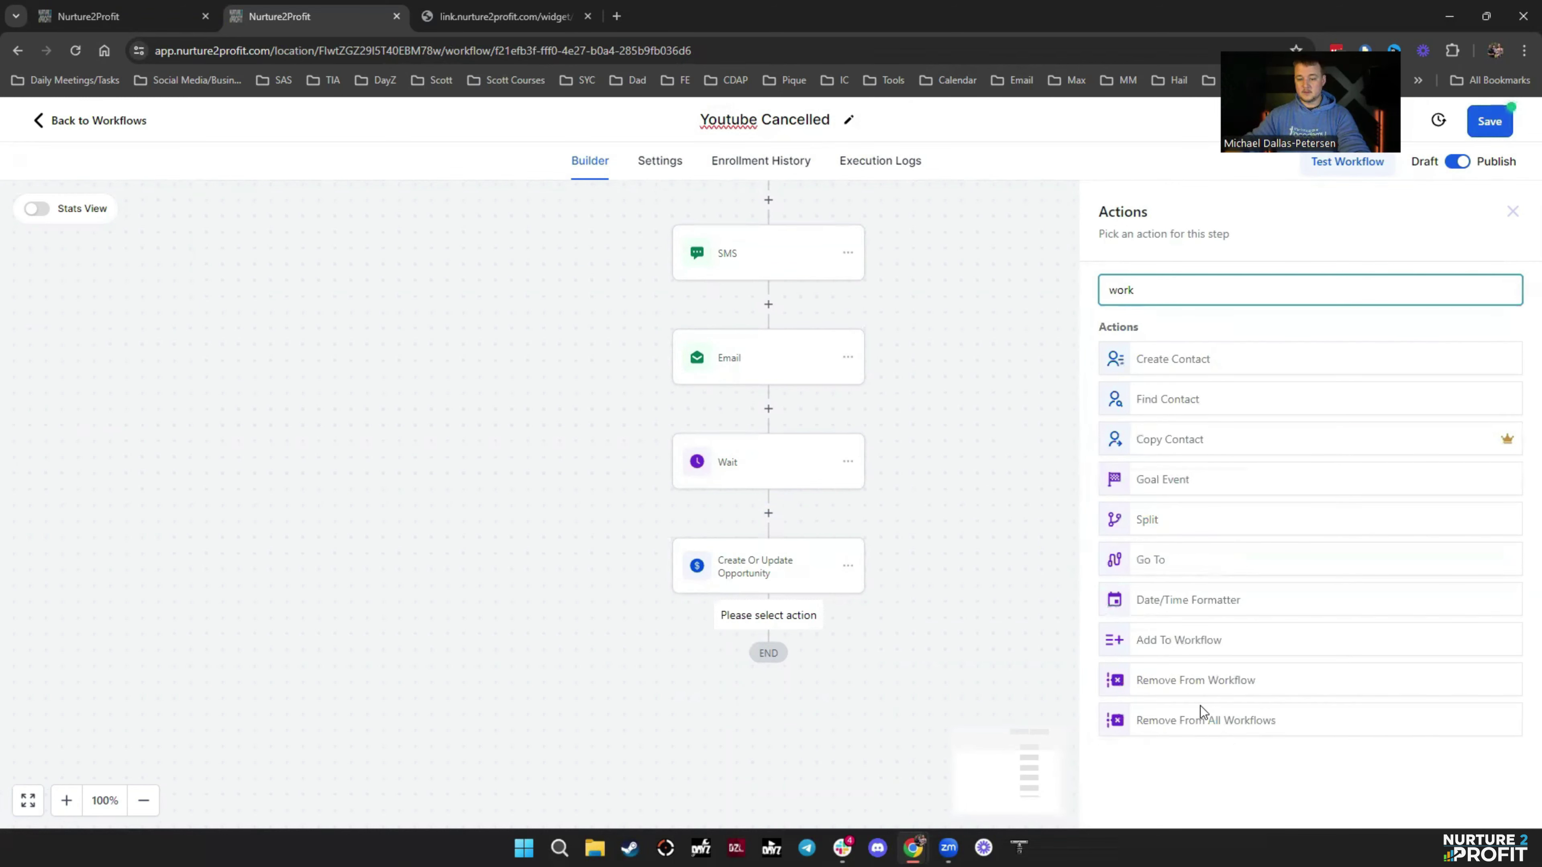
pyautogui.click(1195, 643)
pyautogui.click(1200, 402)
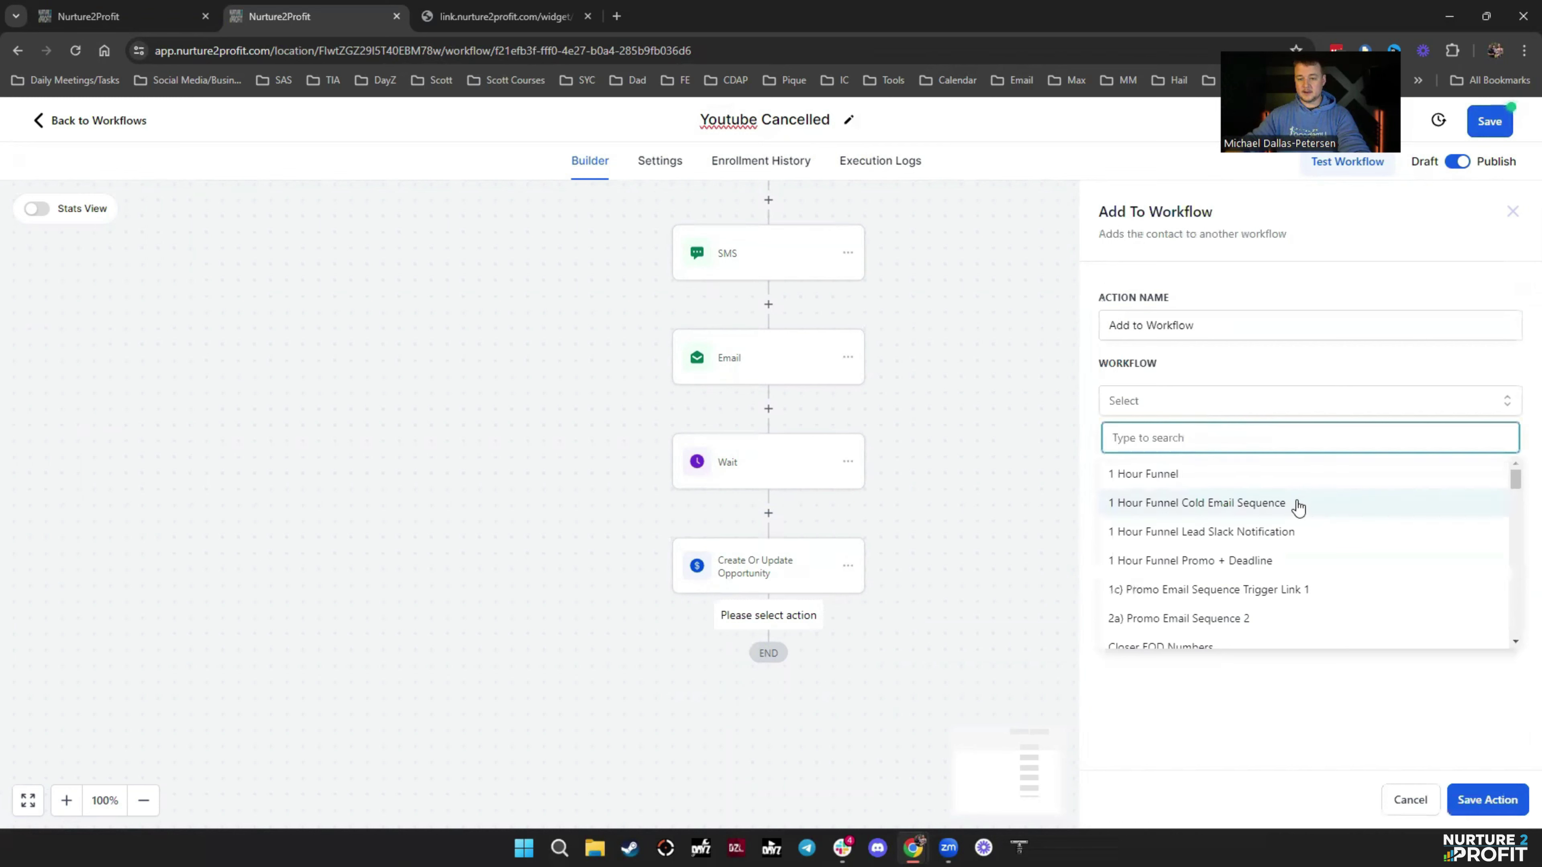
pyautogui.scroll(-2, 1298, 507)
pyautogui.scroll(-2, 1298, 507)
pyautogui.scroll(-4, 1297, 507)
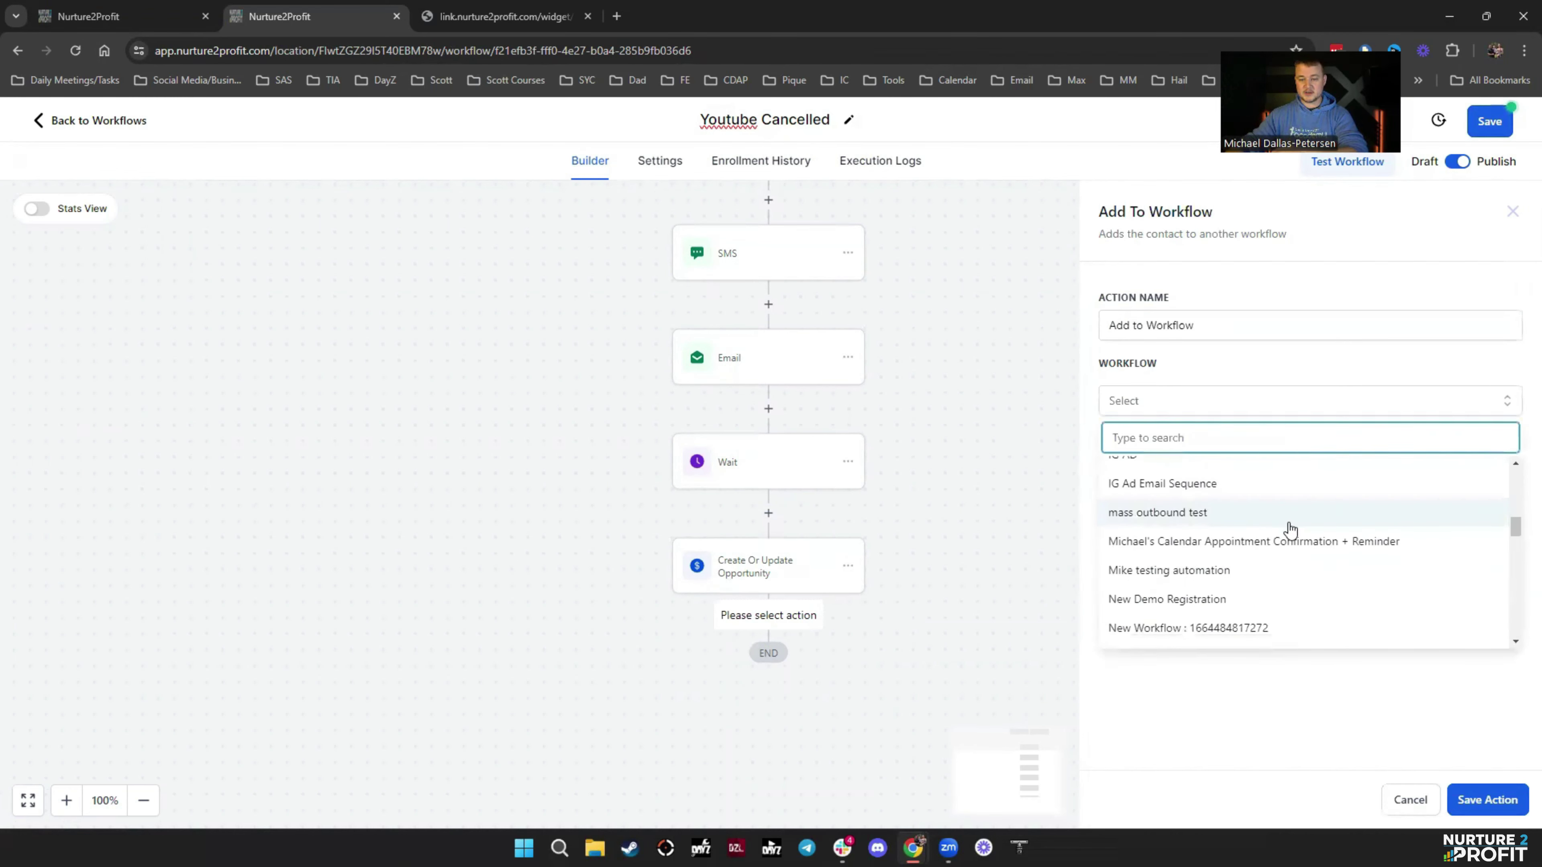
pyautogui.click(1266, 489)
pyautogui.click(1487, 800)
pyautogui.click(1489, 121)
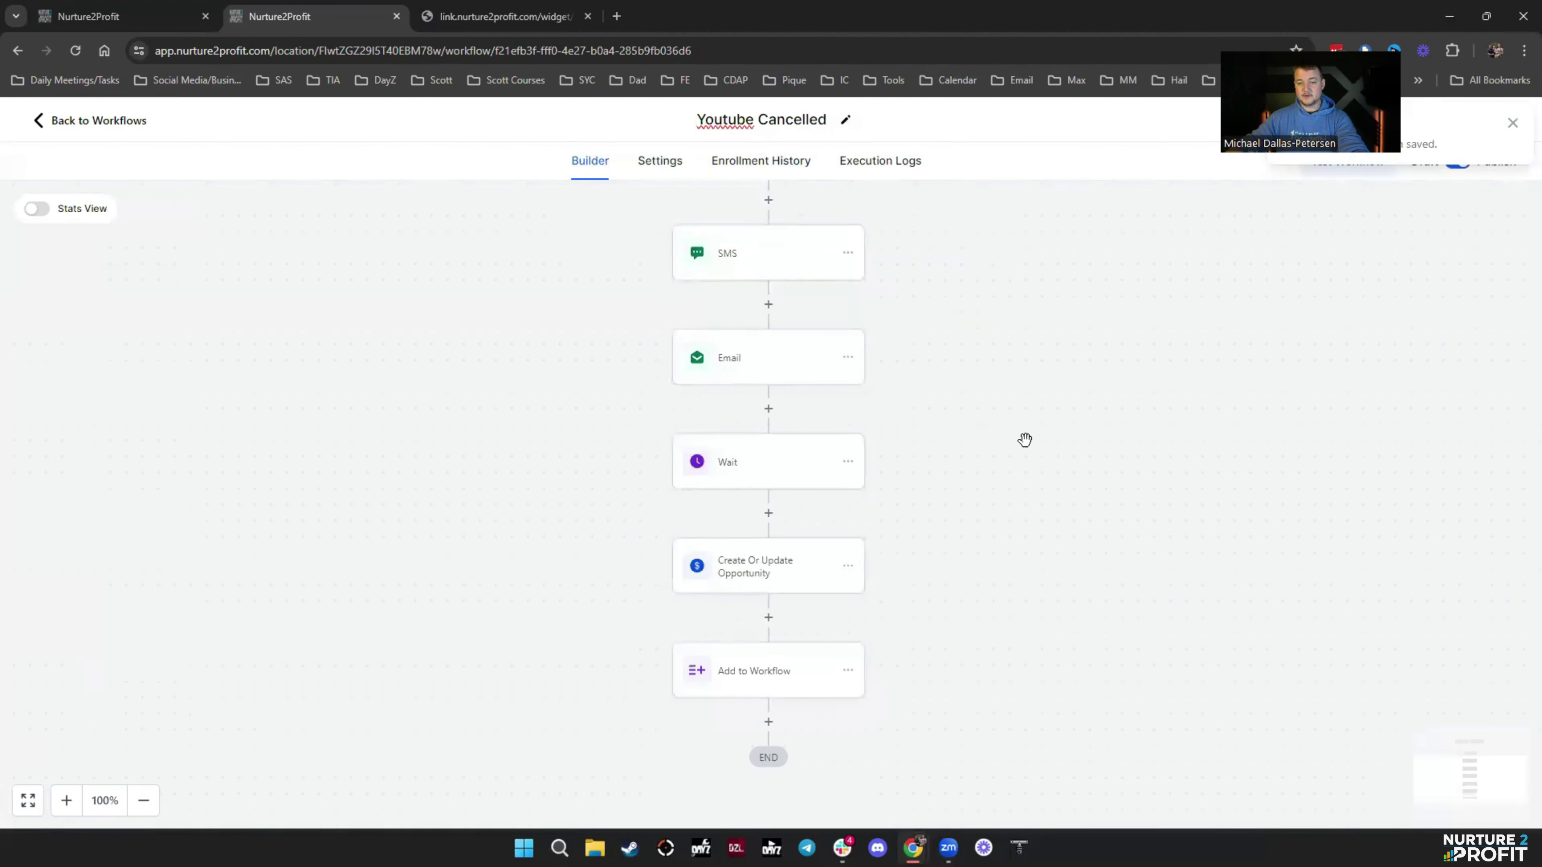
# Review the Youtube Cancelled sequence, leave it and open the Calendar Appointment Confirmation + Reminder workflow in the Booked Call folder
pyautogui.scroll(5, 1027, 415)
pyautogui.scroll(-6, 1024, 658)
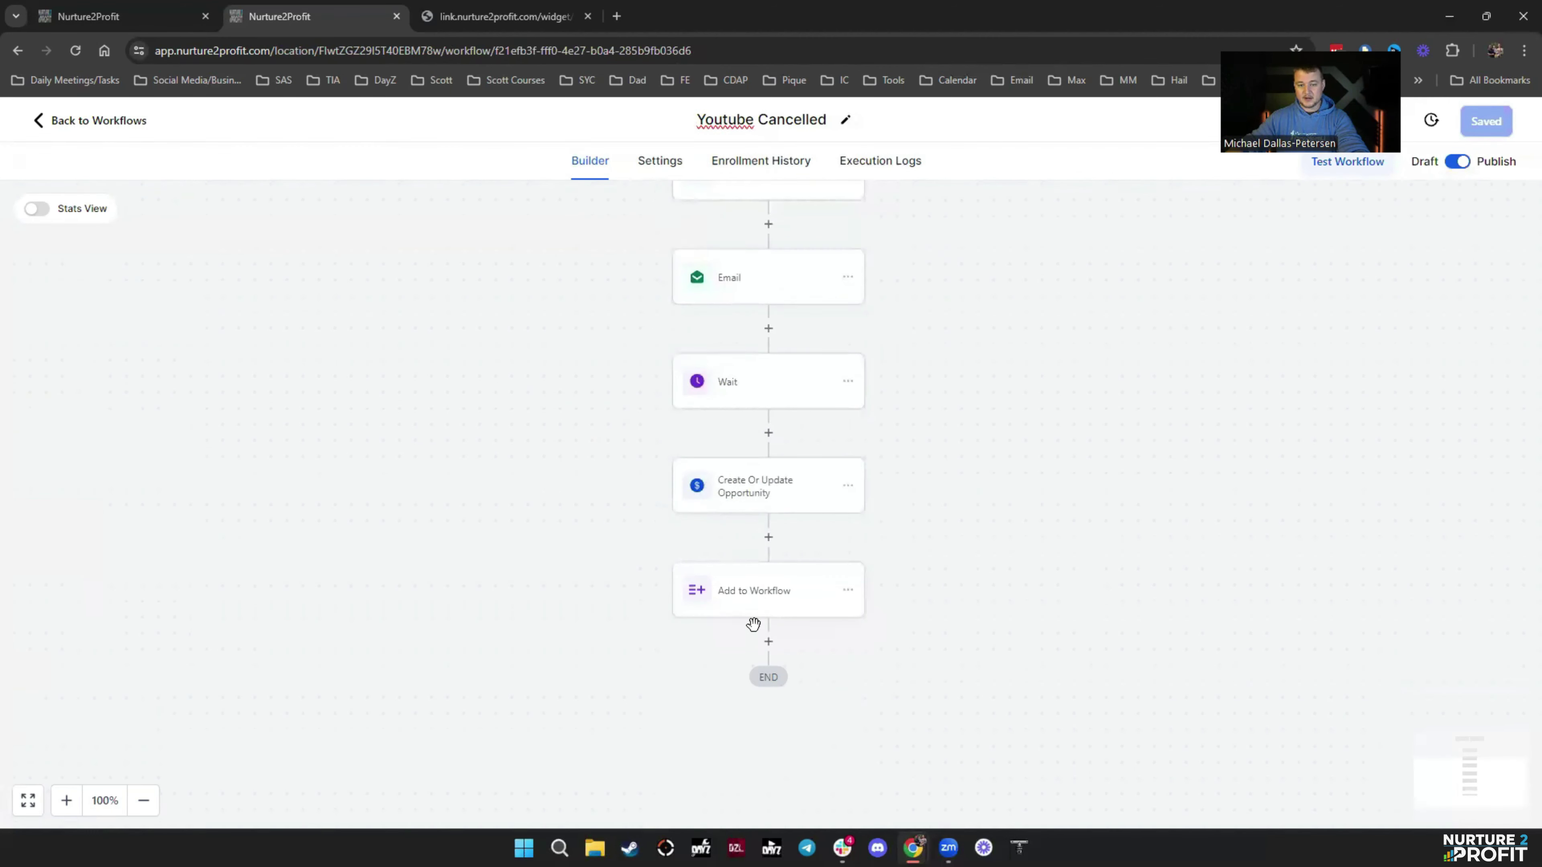
pyautogui.scroll(5, 783, 607)
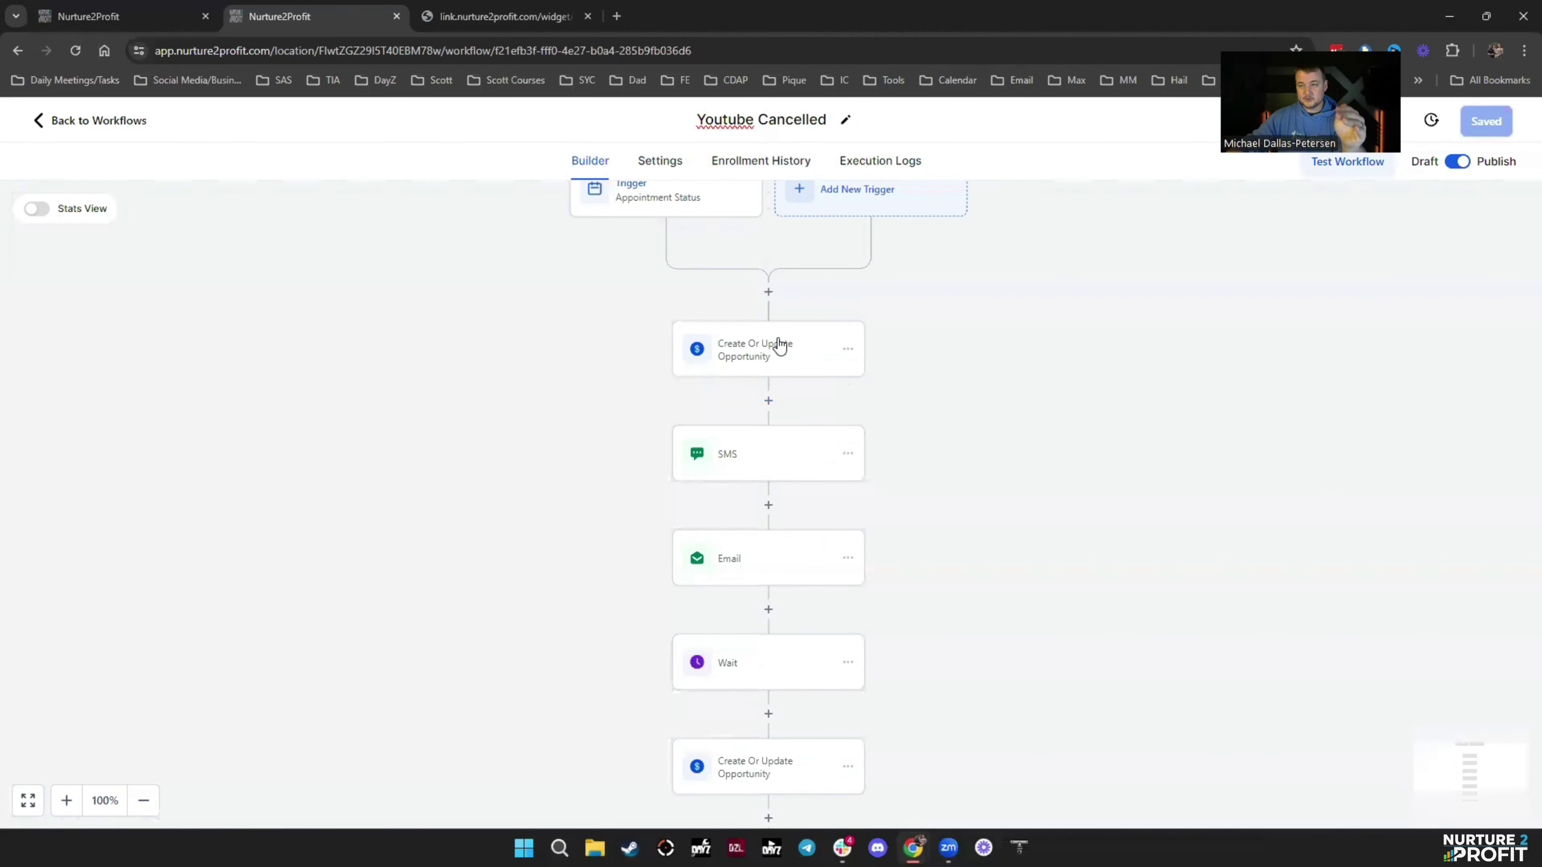
pyautogui.scroll(-2, 778, 374)
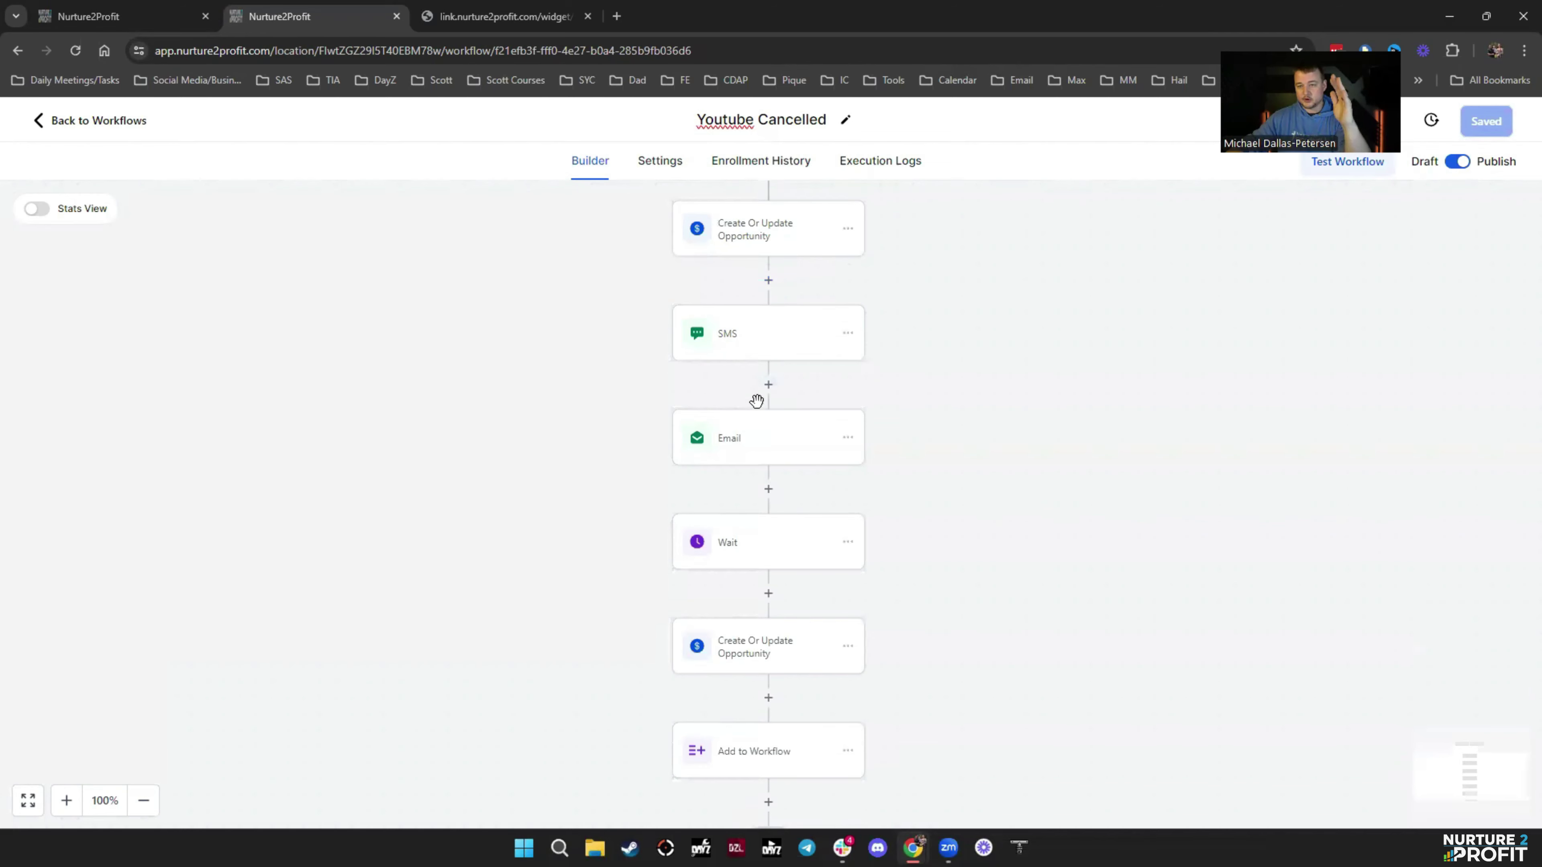
pyautogui.scroll(-2, 762, 422)
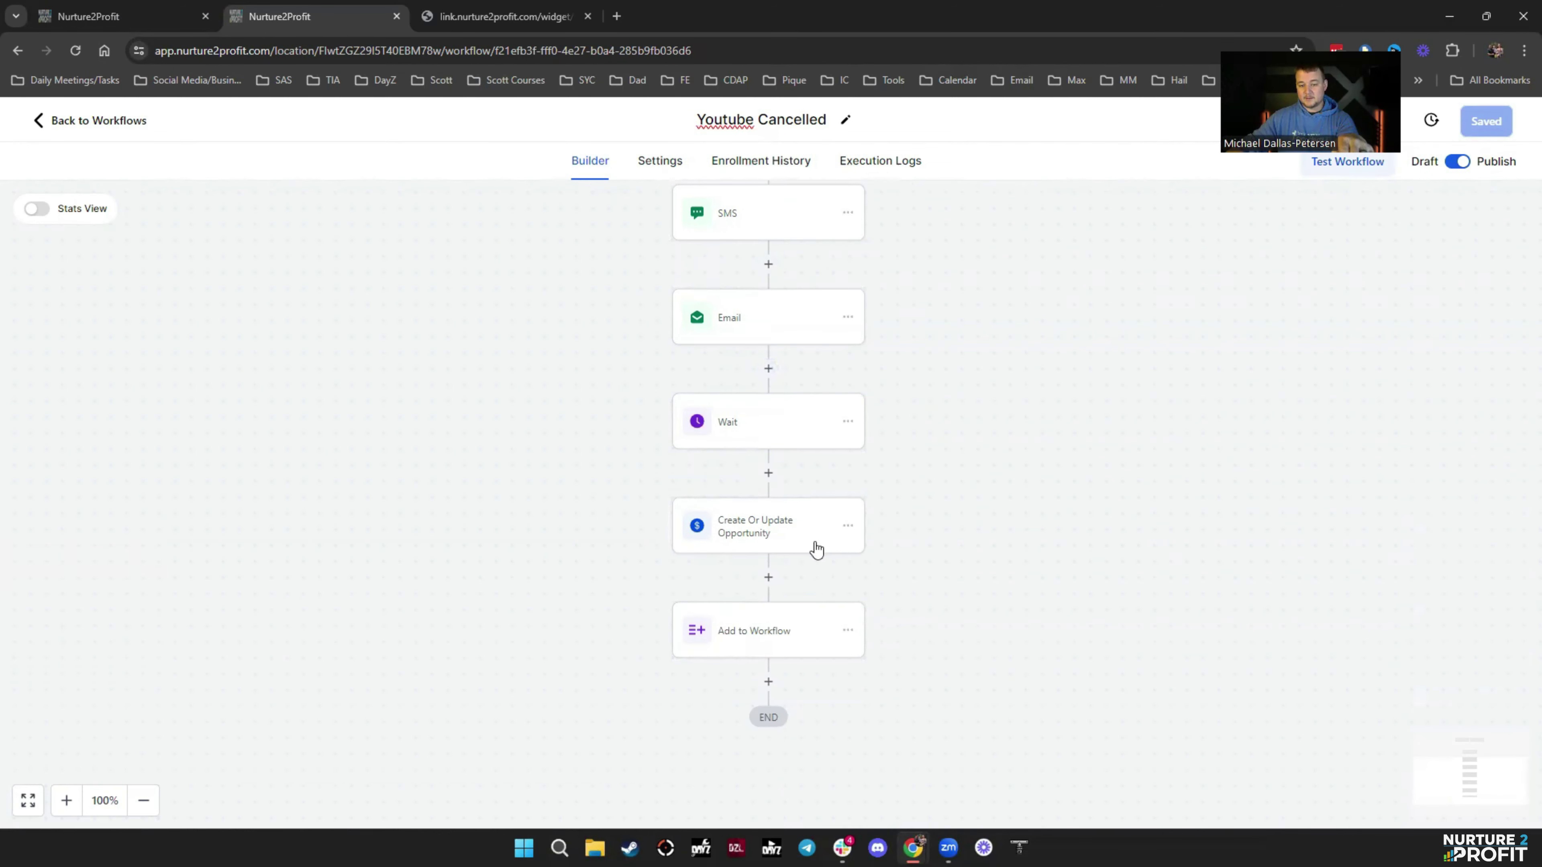
pyautogui.scroll(5, 815, 624)
pyautogui.click(100, 124)
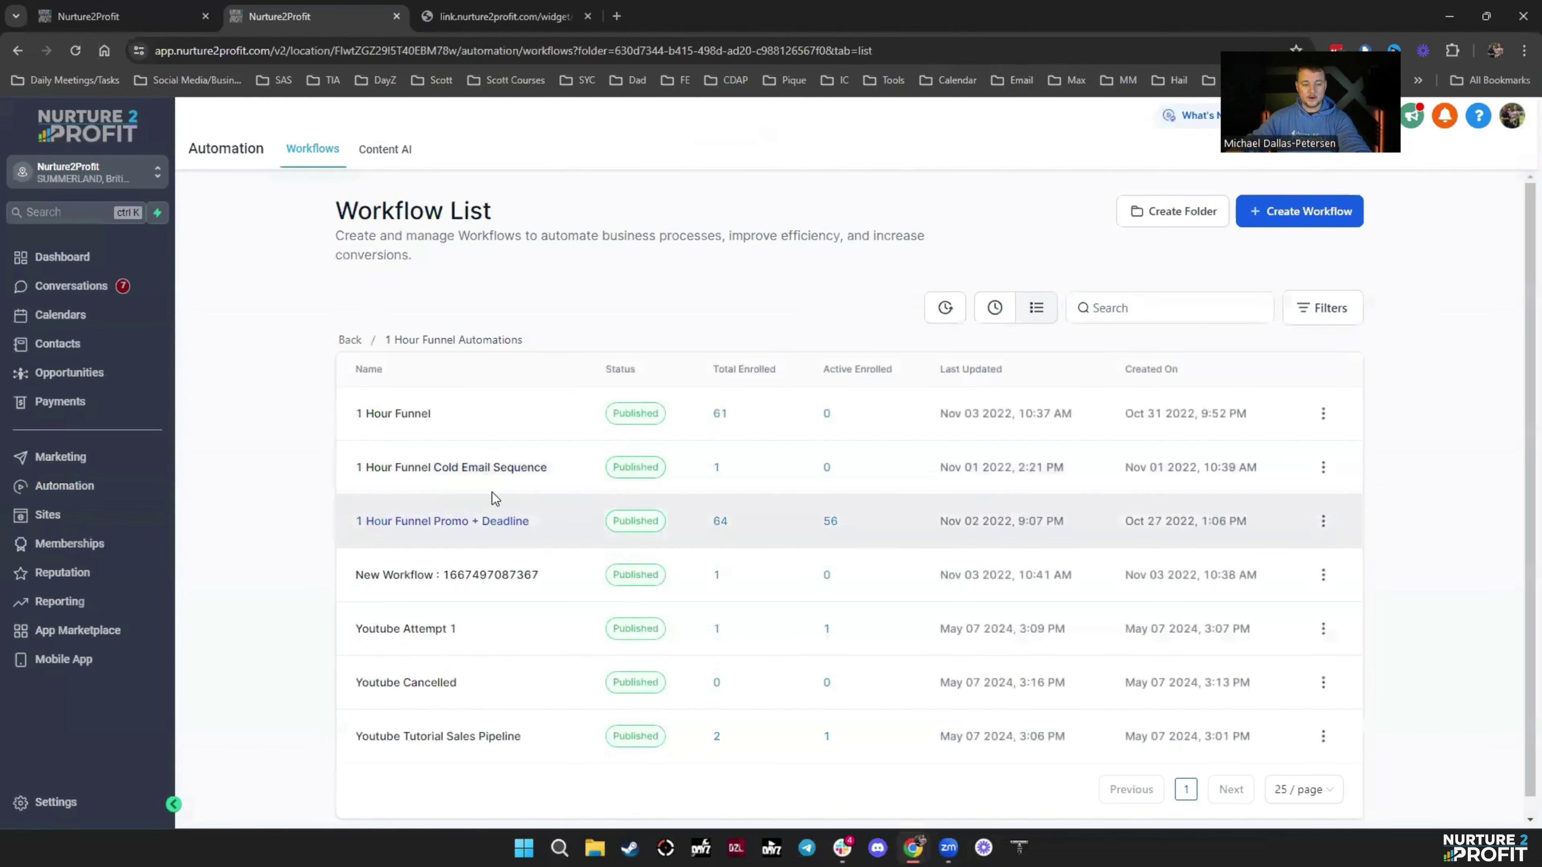
pyautogui.click(351, 340)
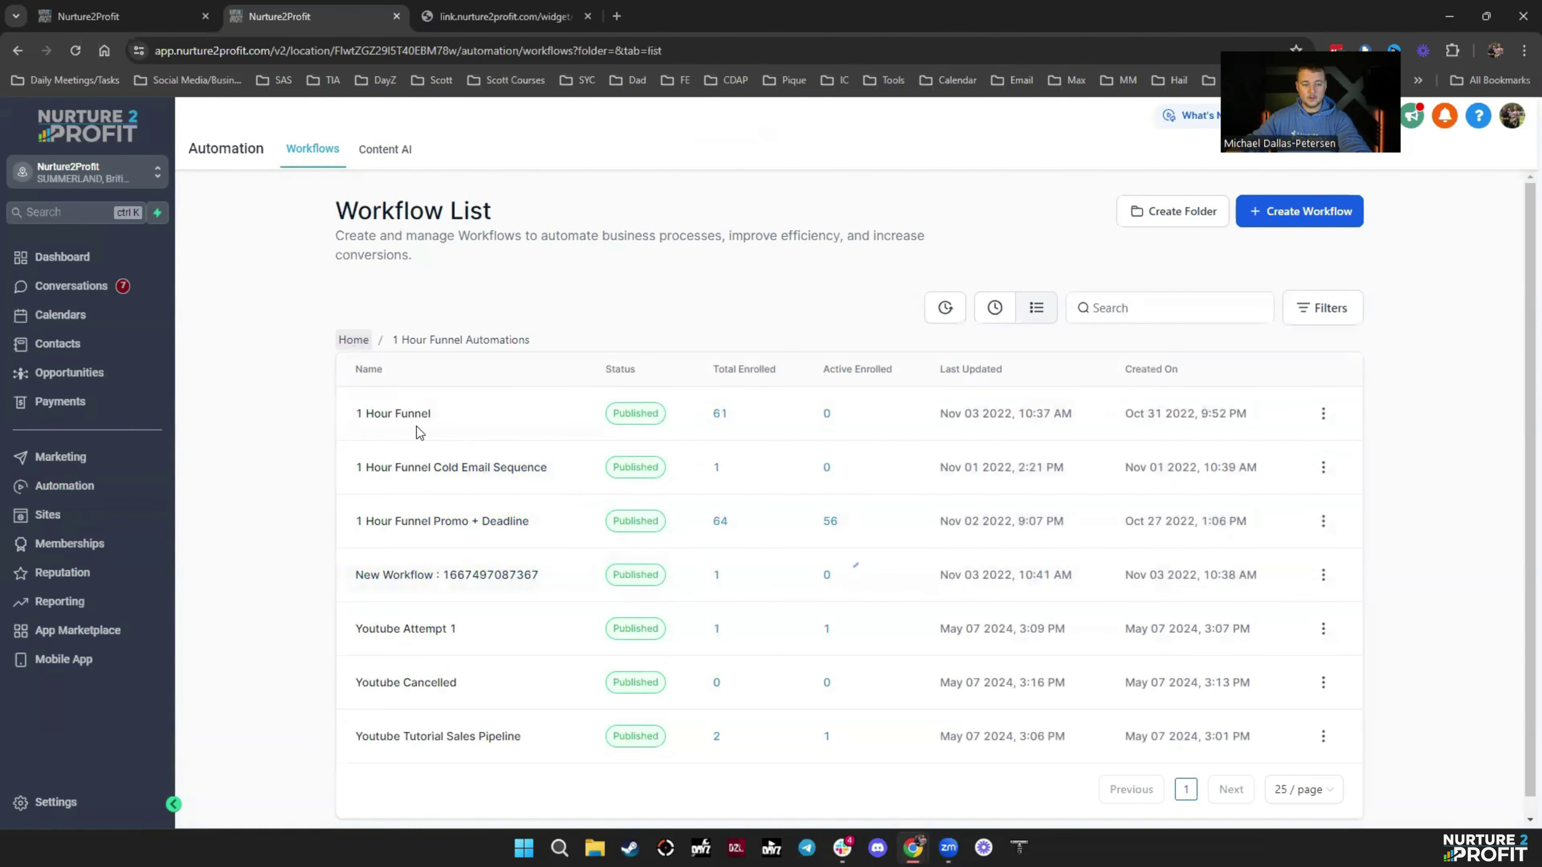
pyautogui.click(403, 464)
pyautogui.click(461, 441)
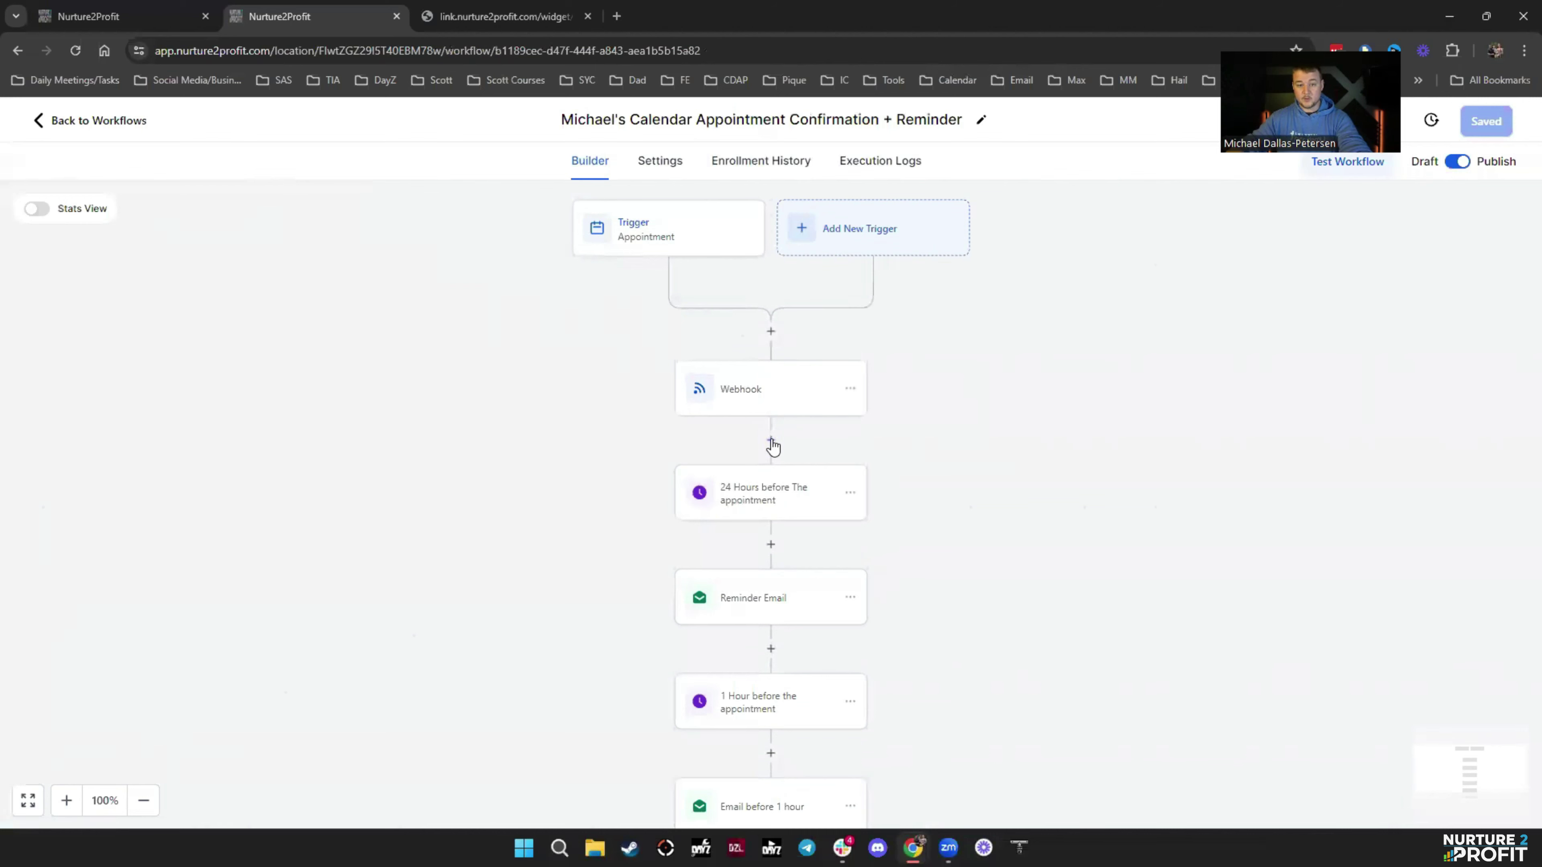
# Add a Remove From Workflow action after the Webhook that targets another workflow, Youtube Cancelled, and save the workflow
pyautogui.click(771, 439)
pyautogui.write('remo')
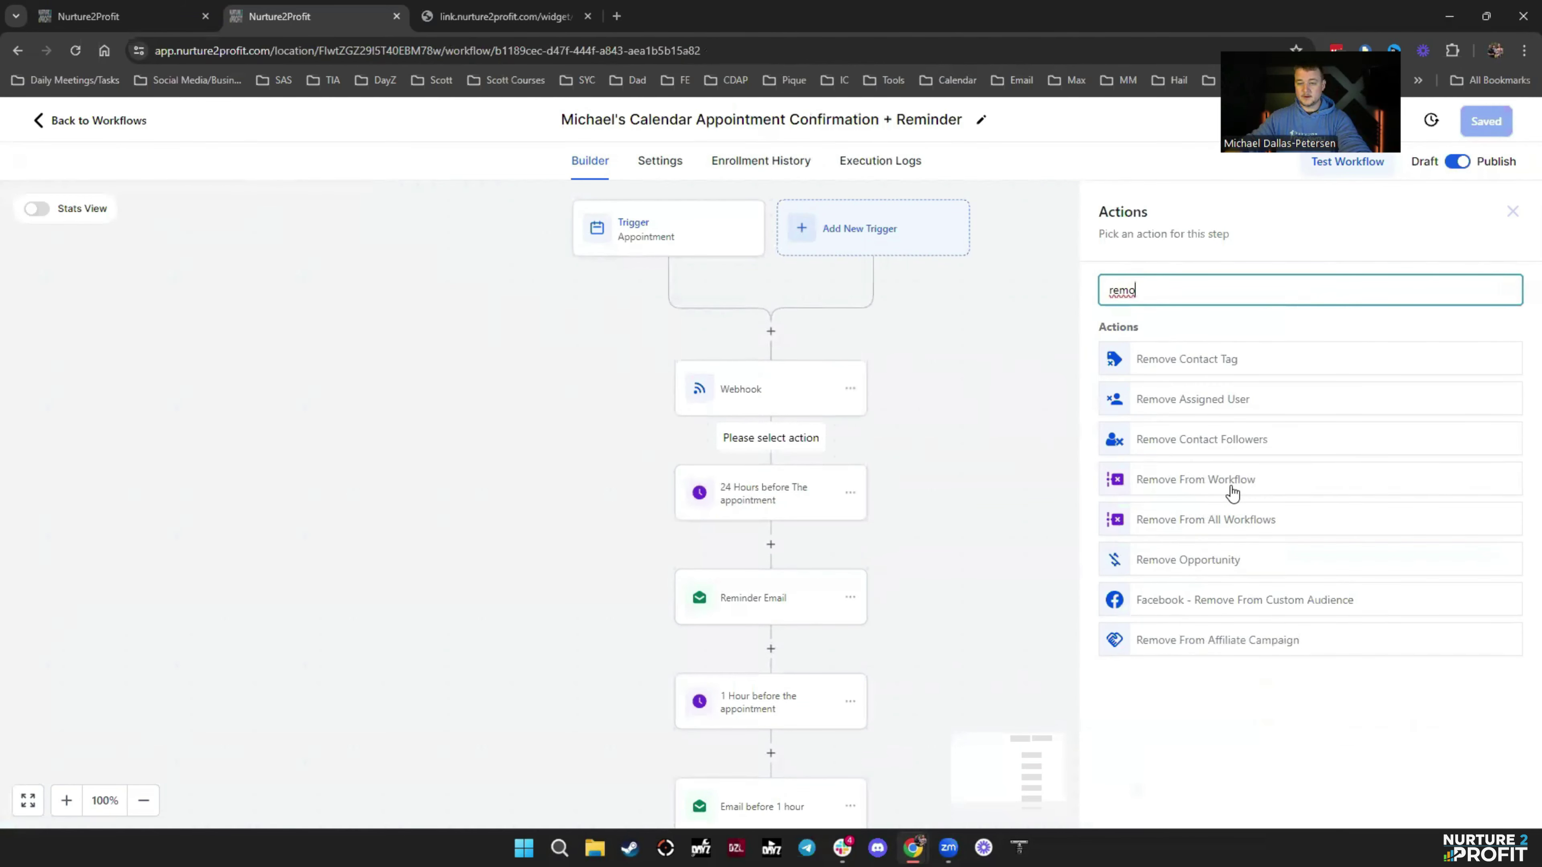
pyautogui.click(1226, 486)
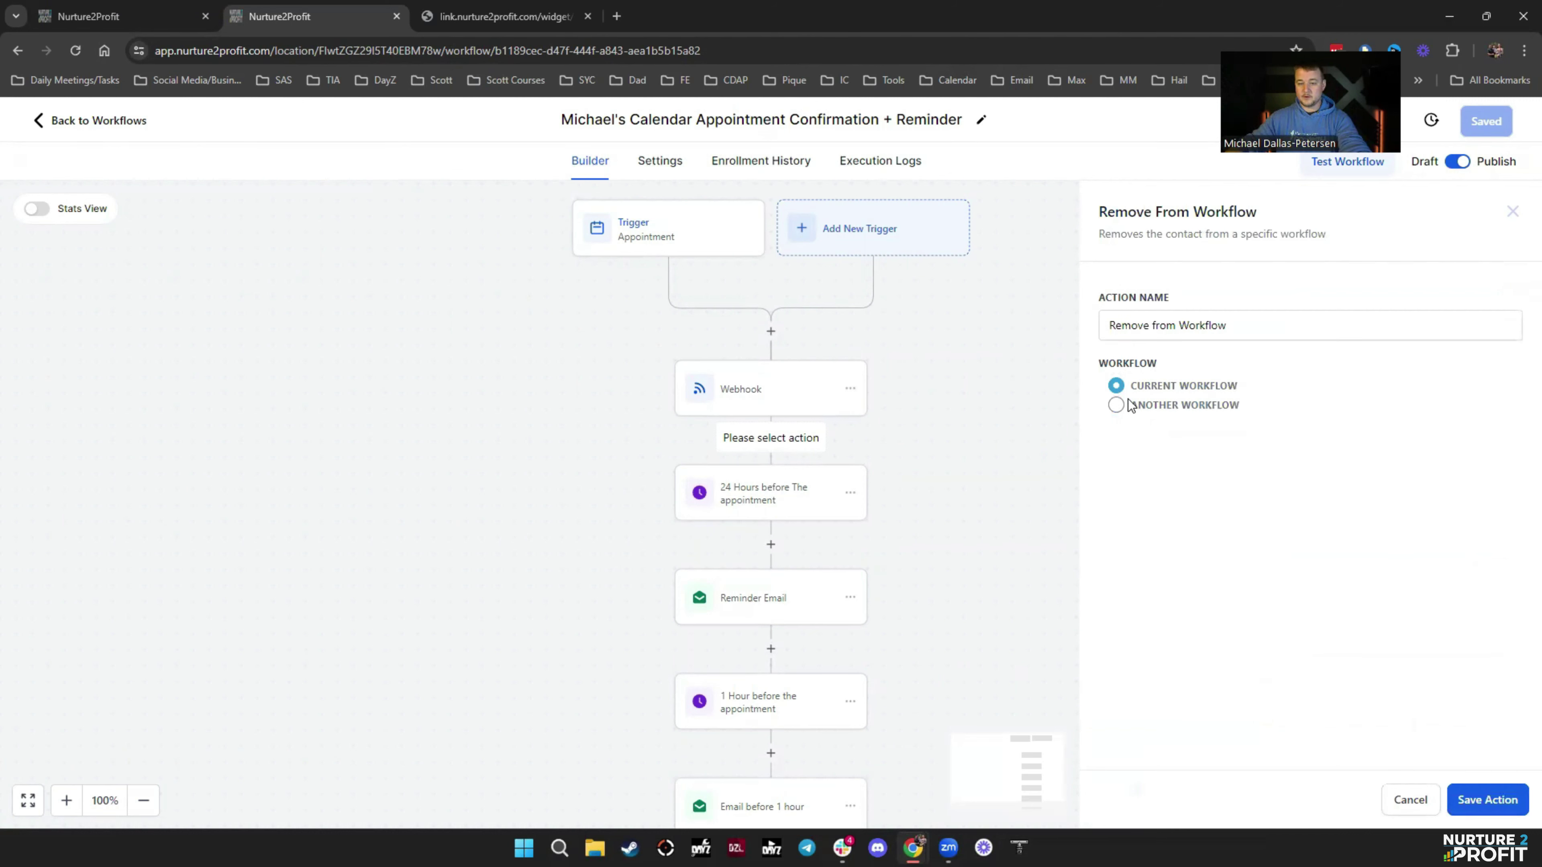
pyautogui.click(1118, 405)
pyautogui.click(1231, 453)
pyautogui.scroll(-5, 1297, 577)
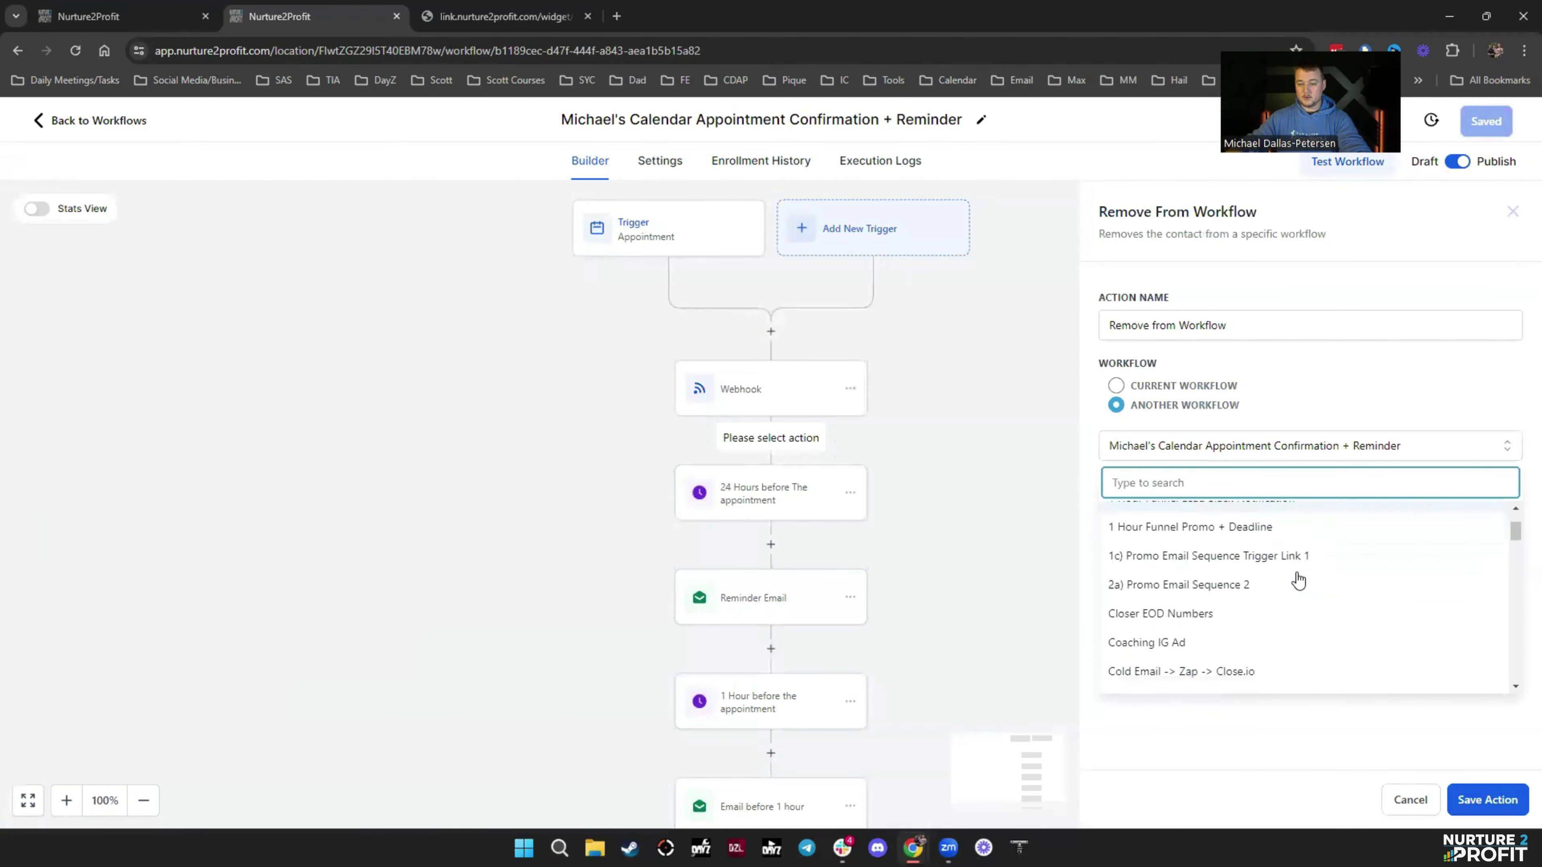
pyautogui.scroll(5, 1298, 581)
pyautogui.write('can')
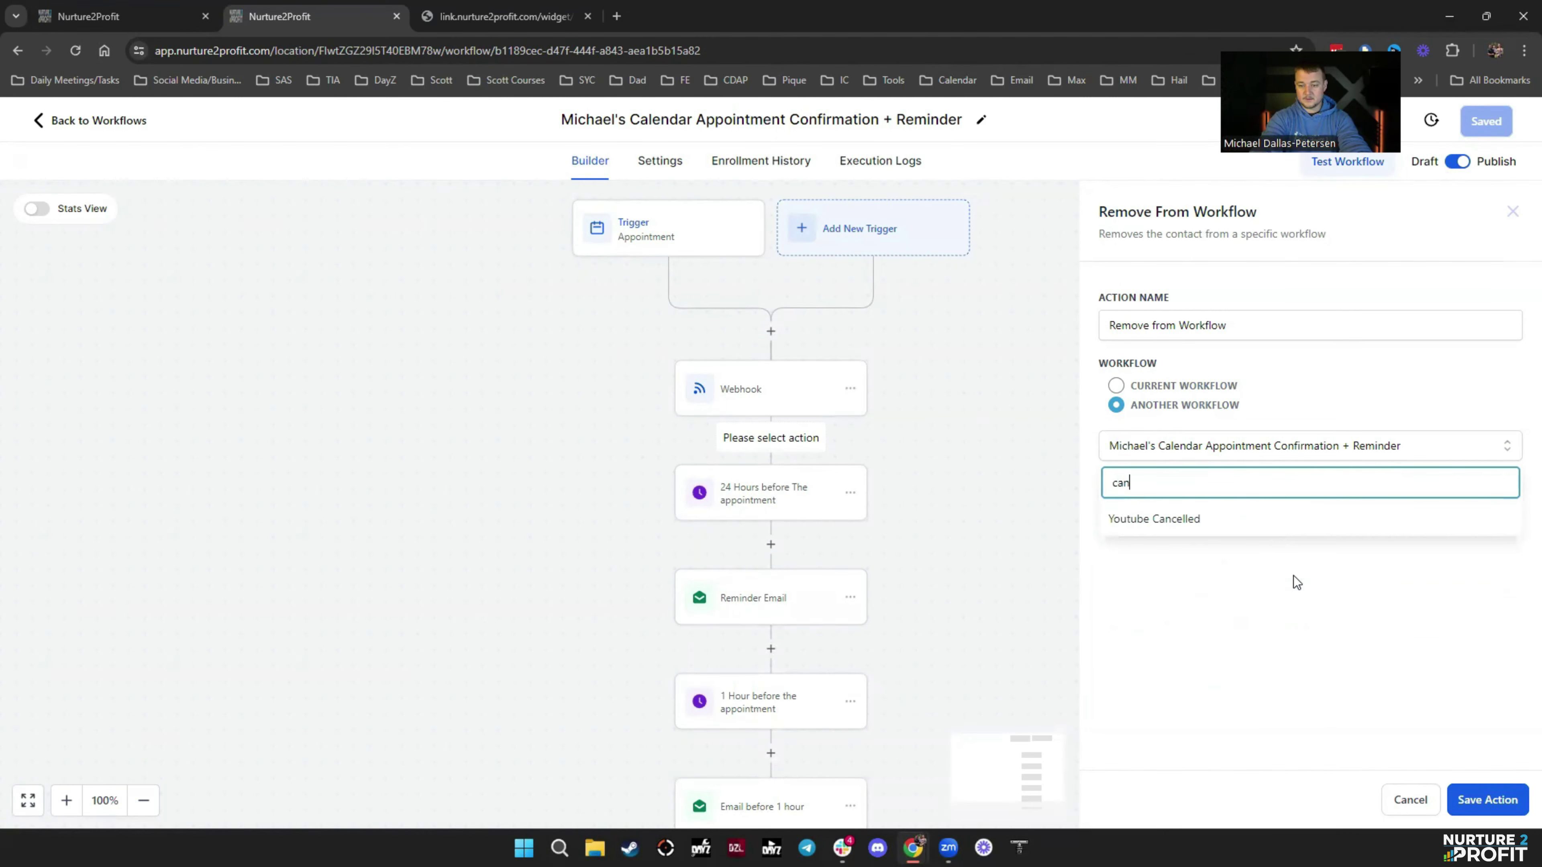
pyautogui.click(1208, 521)
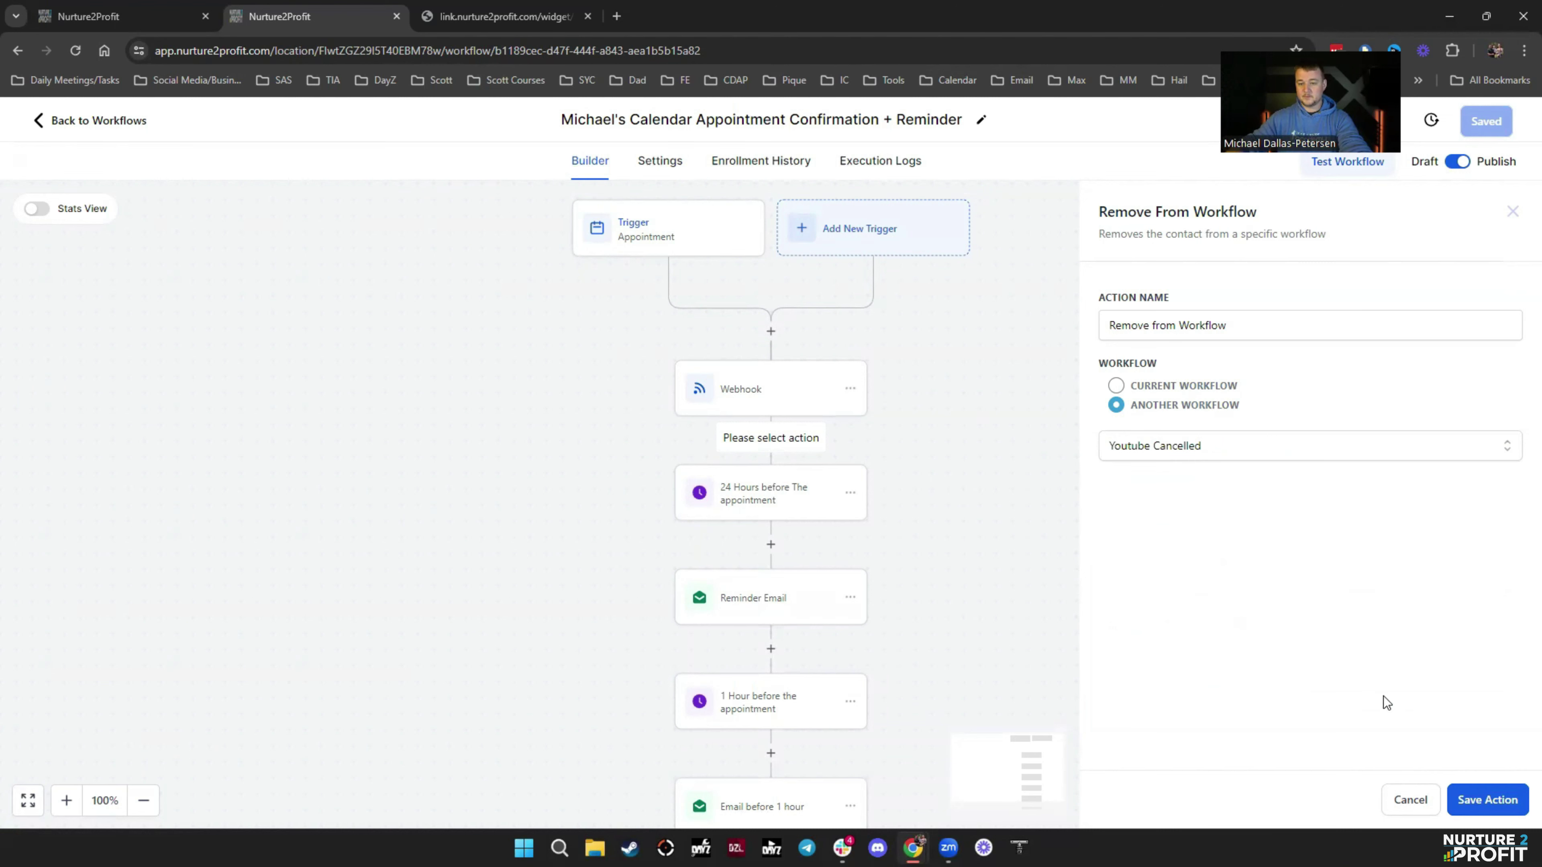
pyautogui.click(1482, 800)
pyautogui.click(1484, 121)
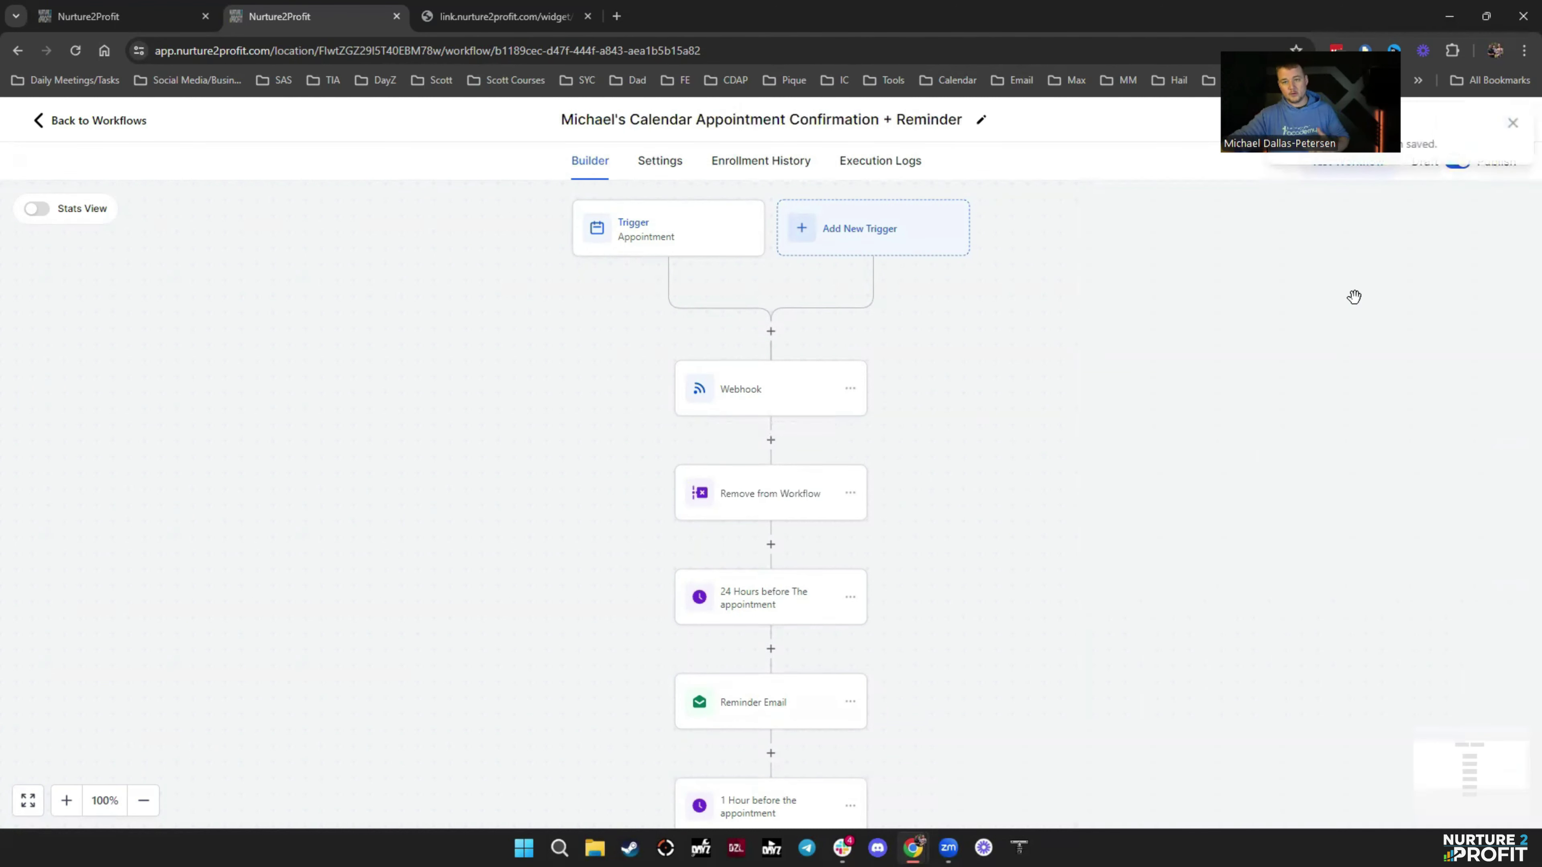
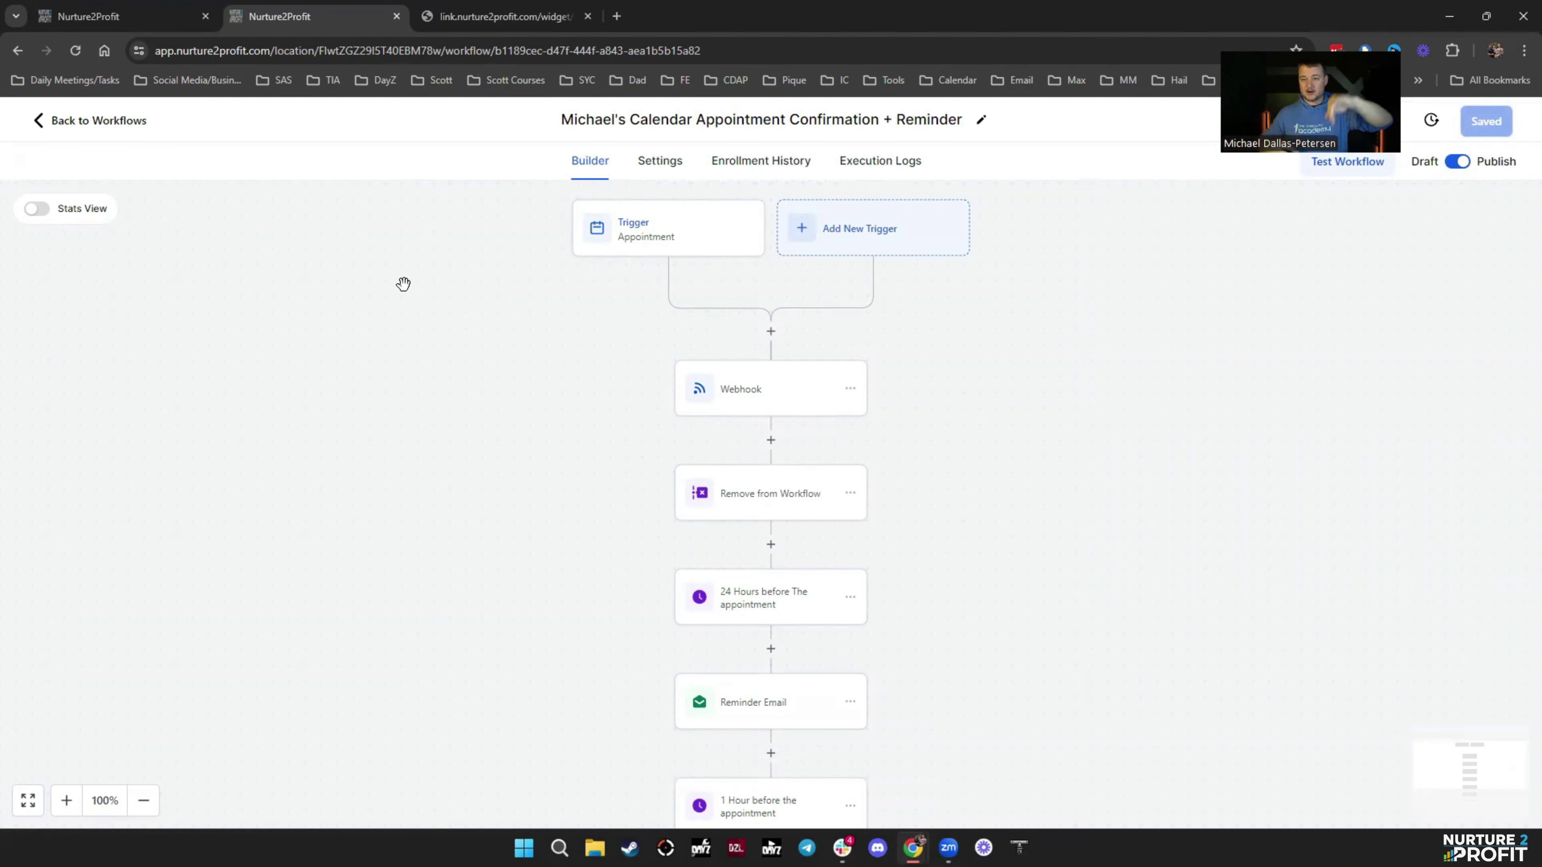
# Leave the reminder workflow and check the stages from Cancelled to Nurture on the Youtube Test board
pyautogui.click(75, 122)
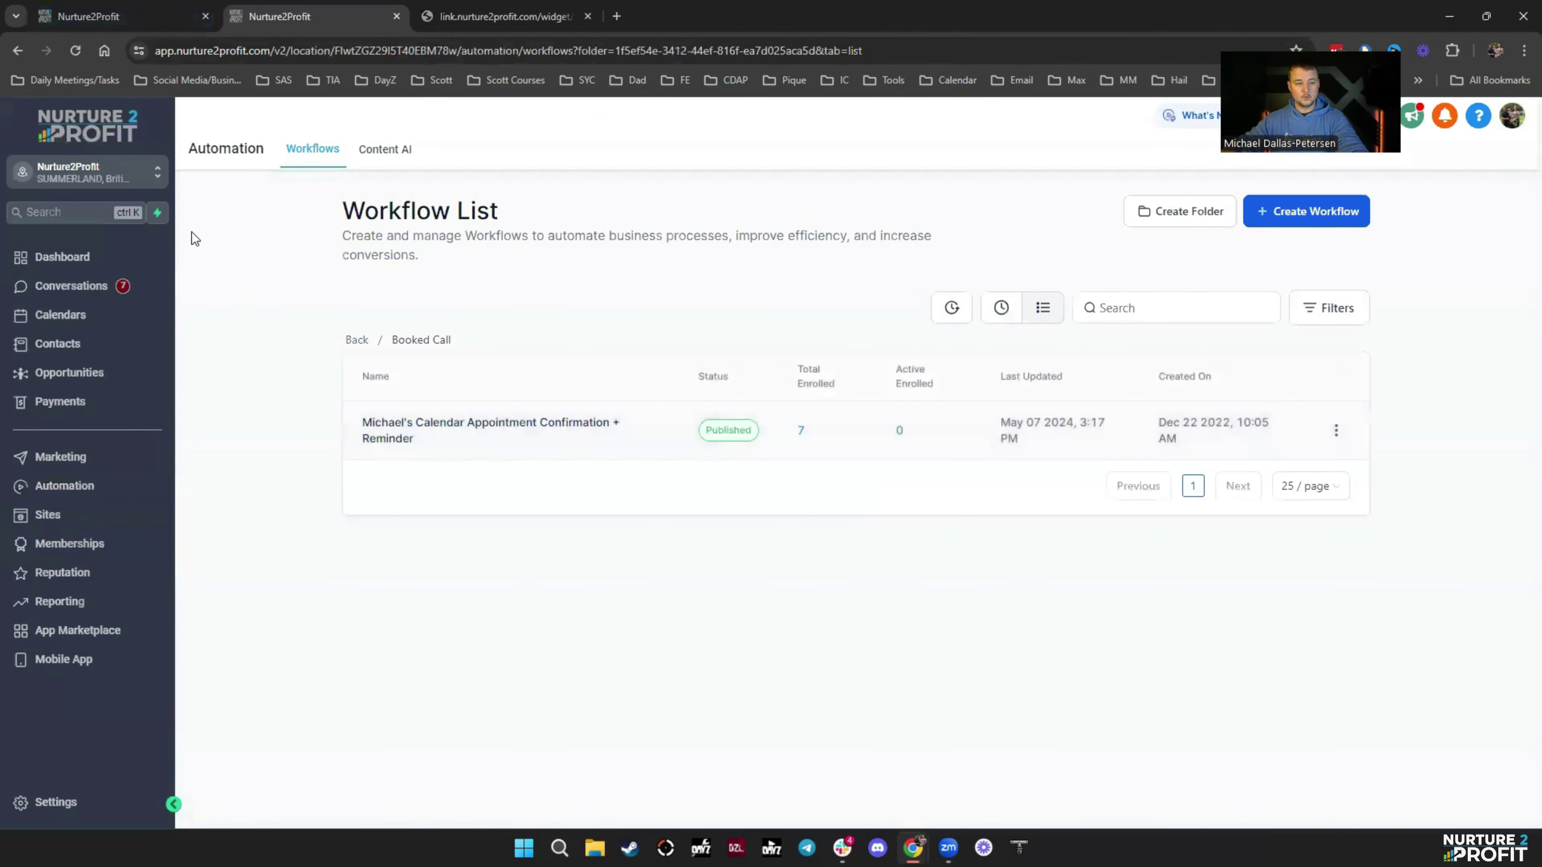
pyautogui.click(357, 342)
pyautogui.click(500, 16)
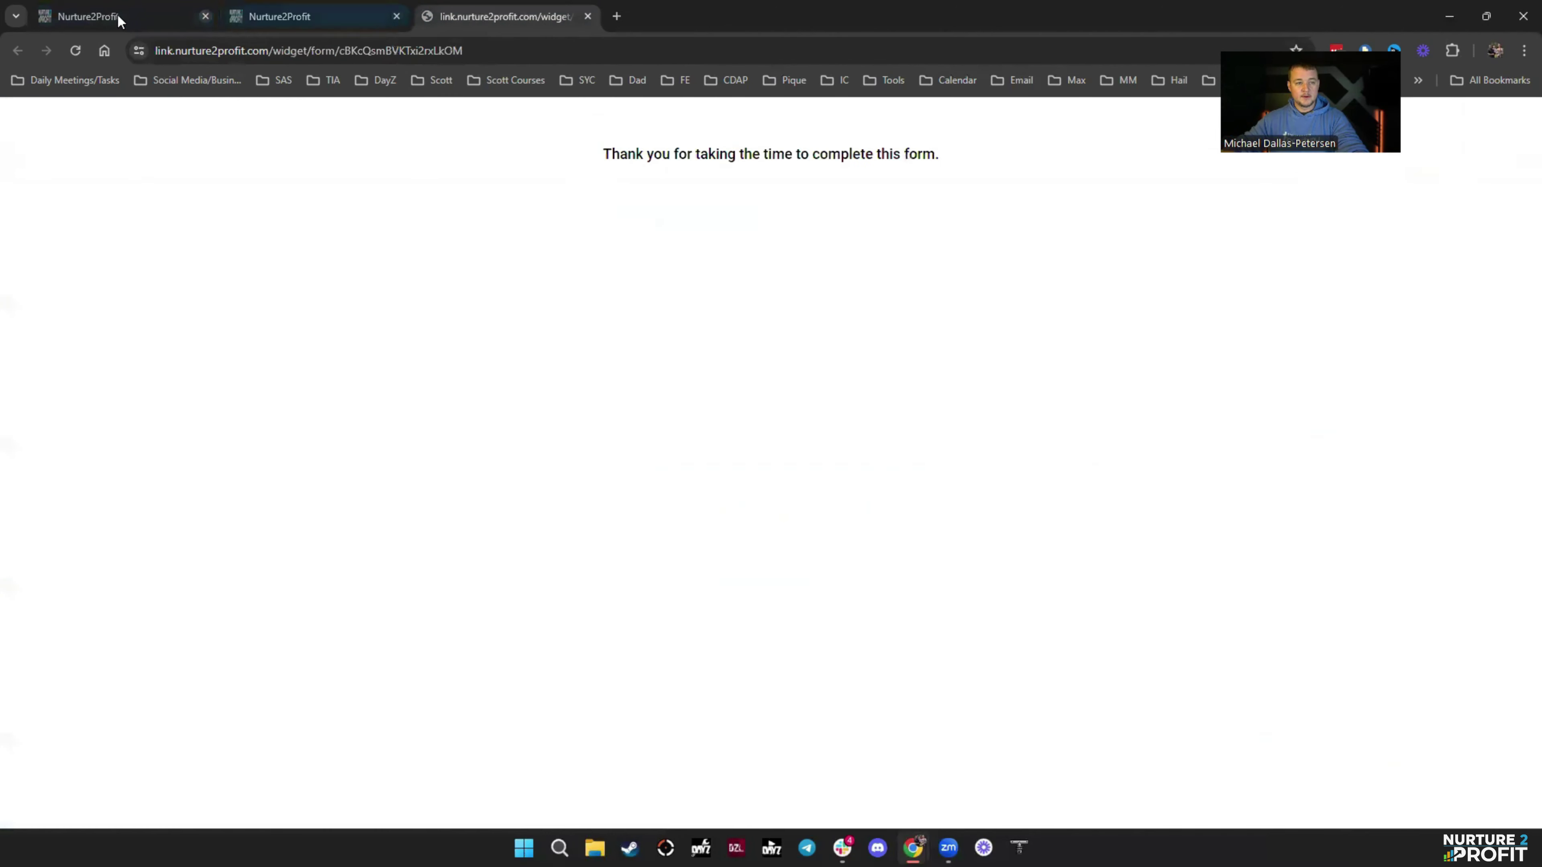
pyautogui.click(120, 16)
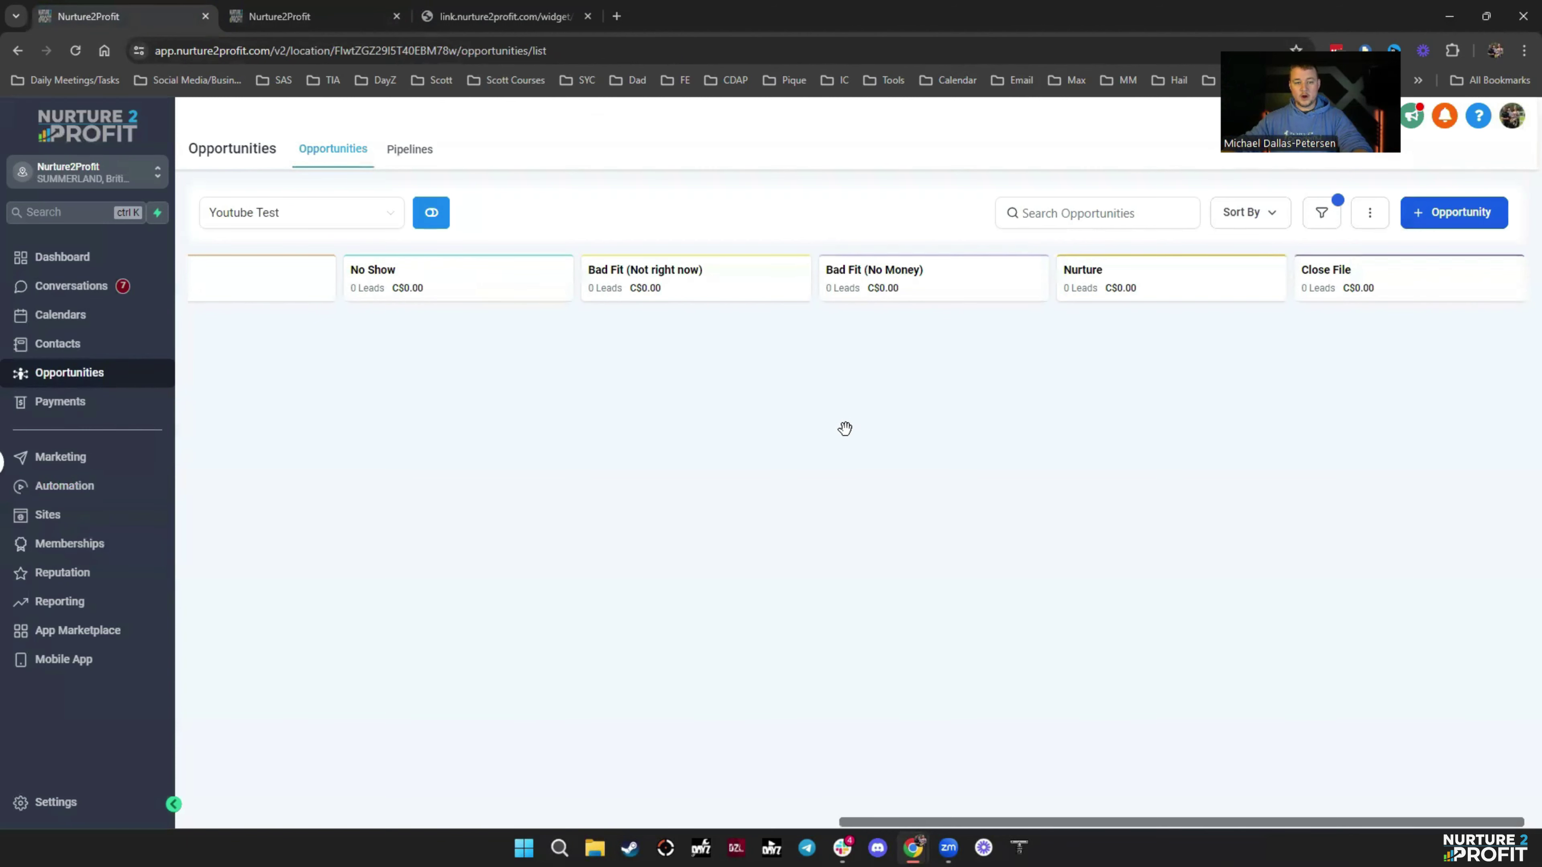
pyautogui.hscroll(-3, 719, 392)
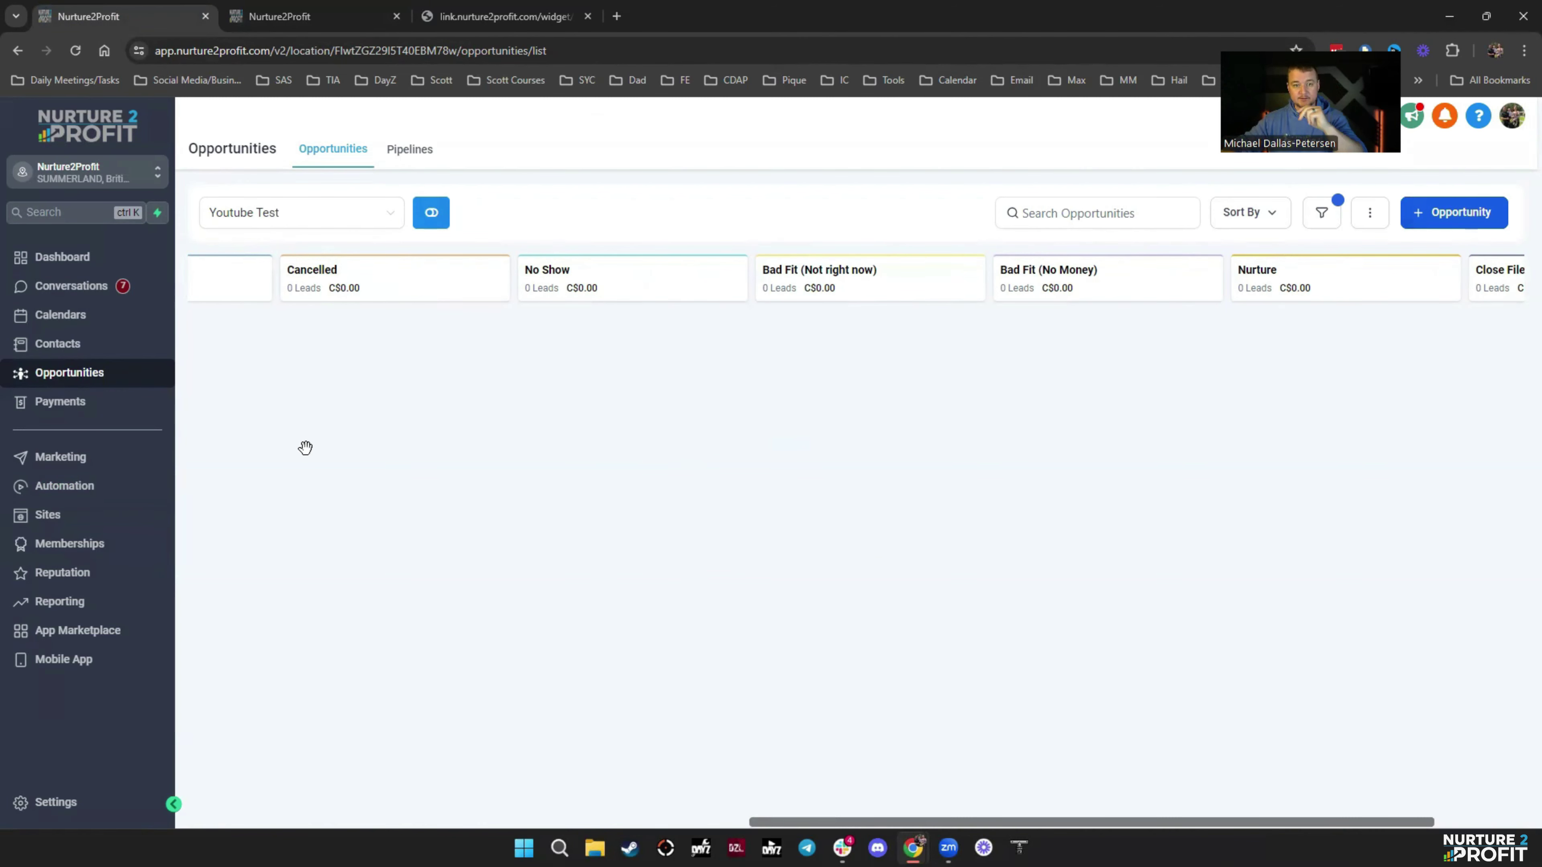
# Open the calendar's appointment list and view the status options of the first appointment
pyautogui.click(97, 318)
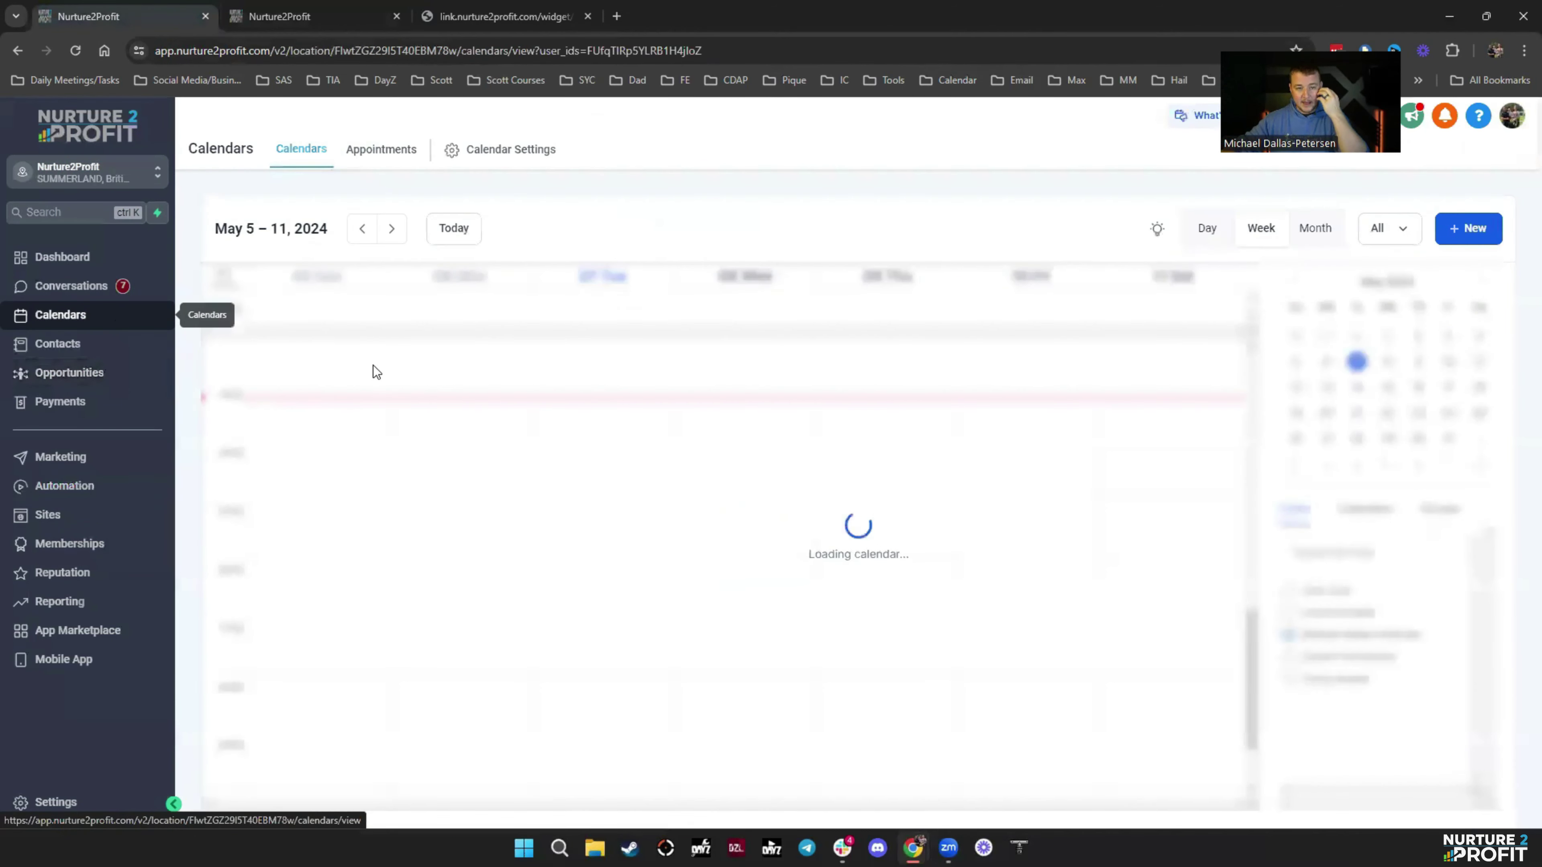
pyautogui.click(390, 153)
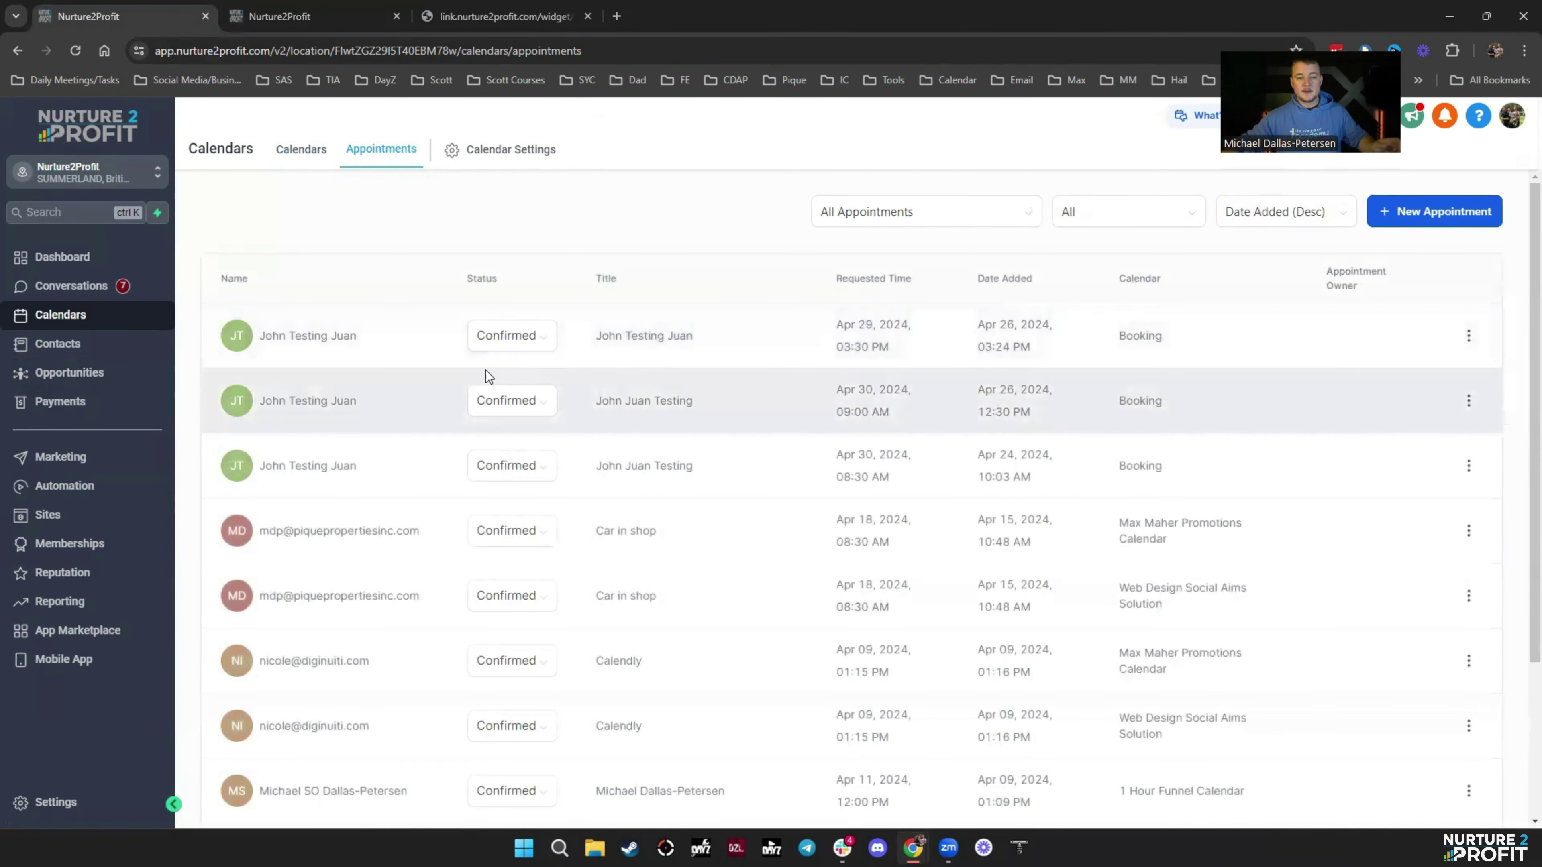
pyautogui.click(538, 340)
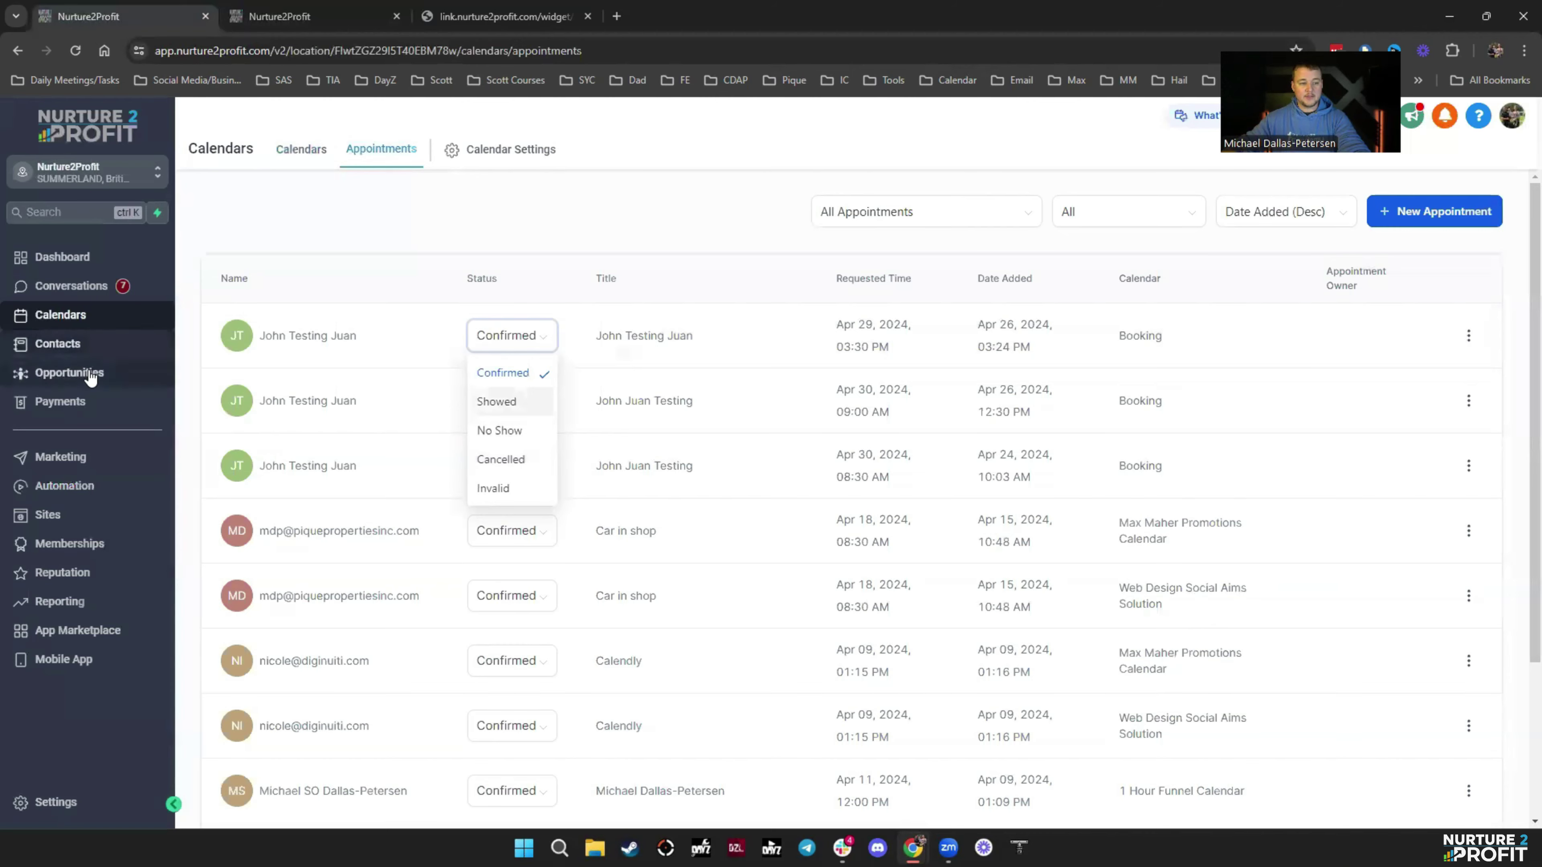
# Examine the Youtube Test stages from Lead In through No Show, and view the weekly calendar
pyautogui.click(69, 373)
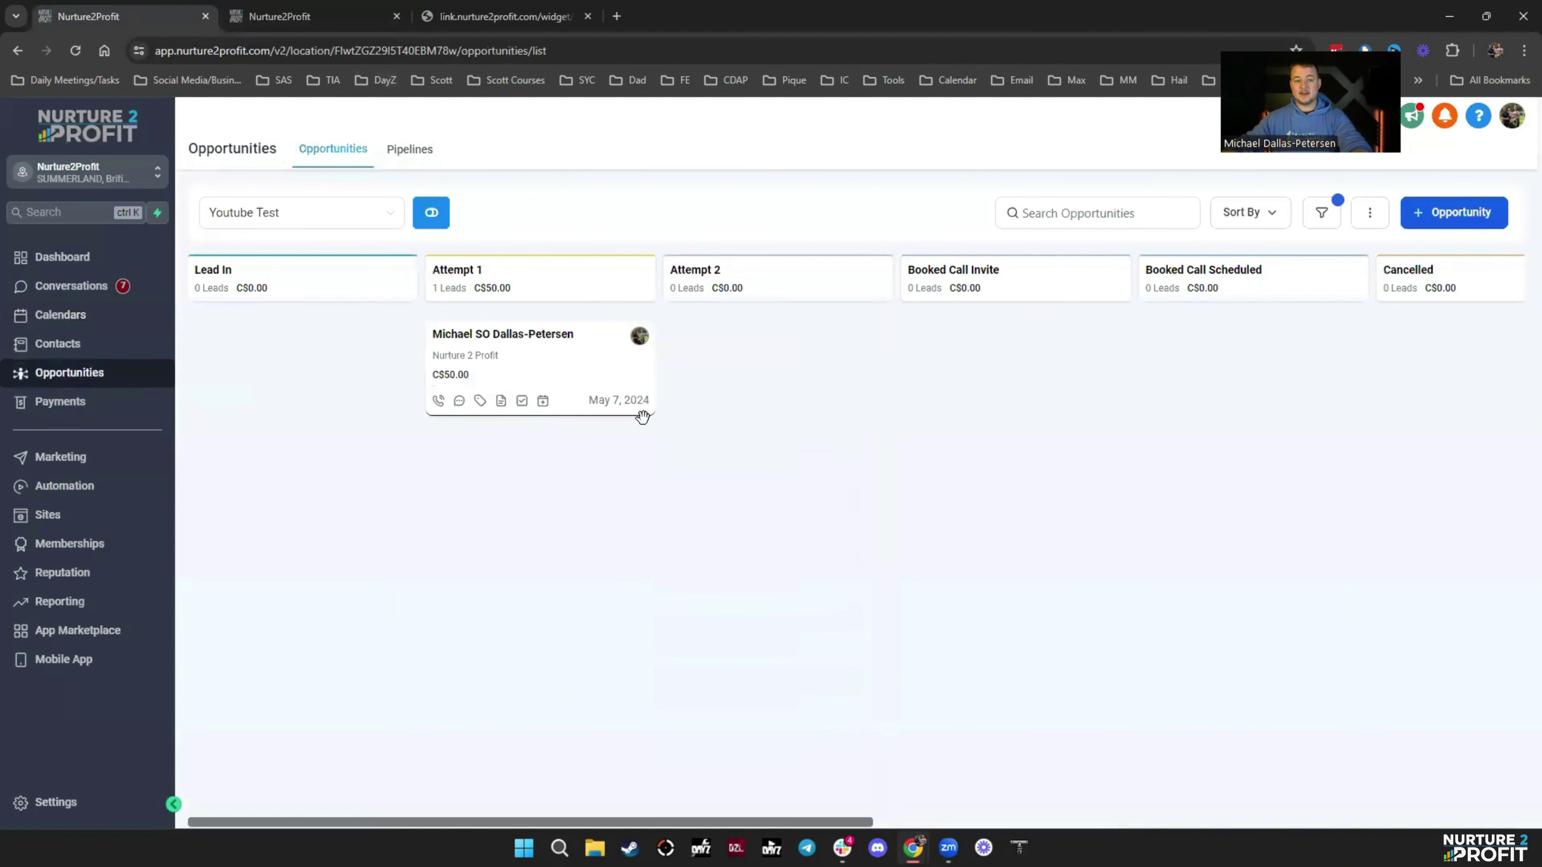
pyautogui.moveTo(637, 410); pyautogui.dragTo(286, 401)
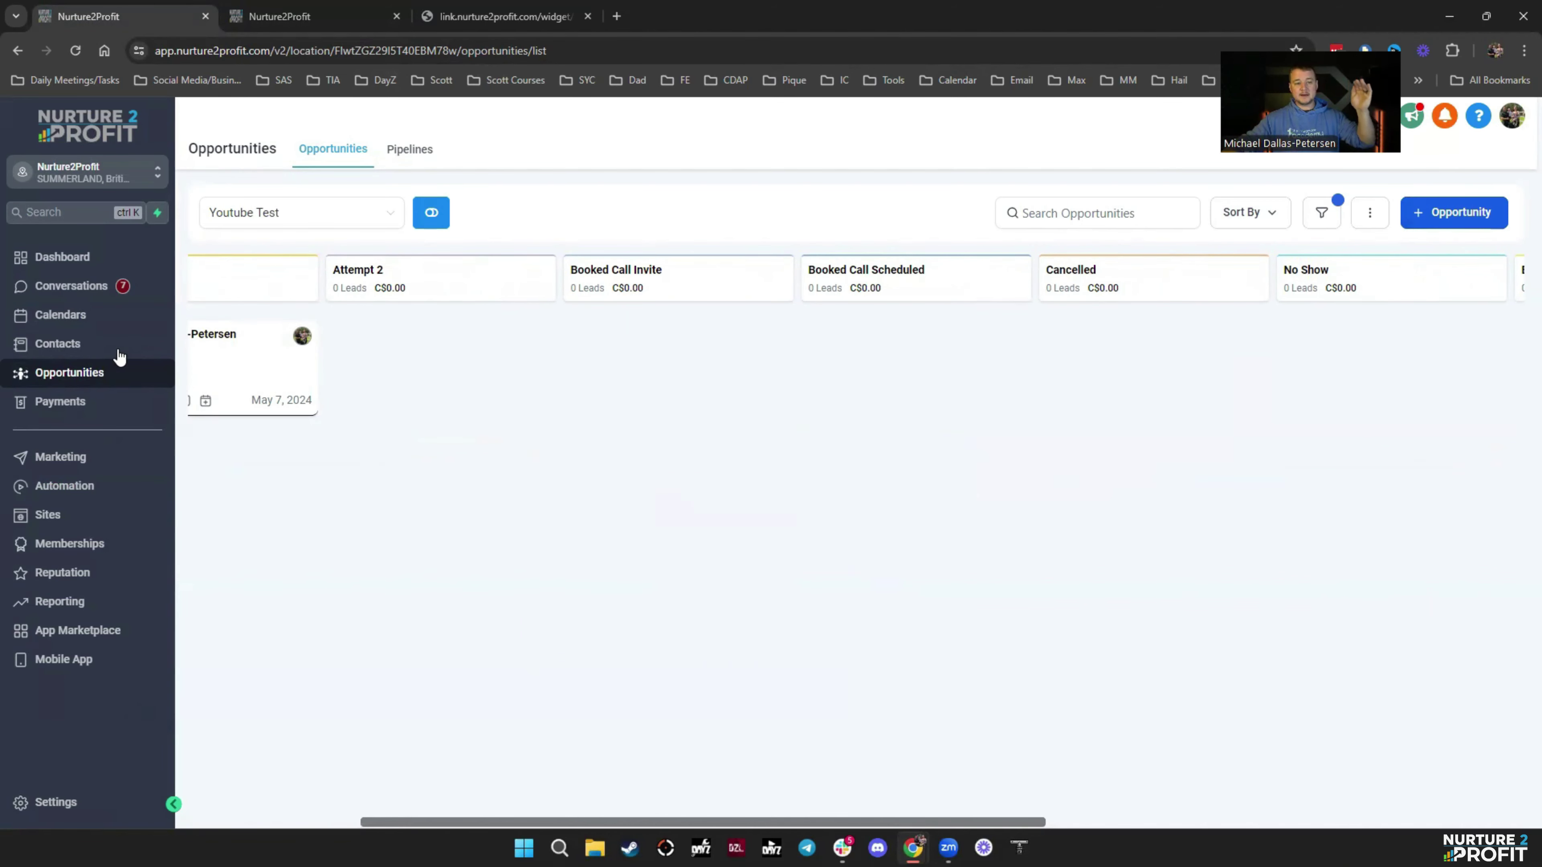
pyautogui.click(91, 316)
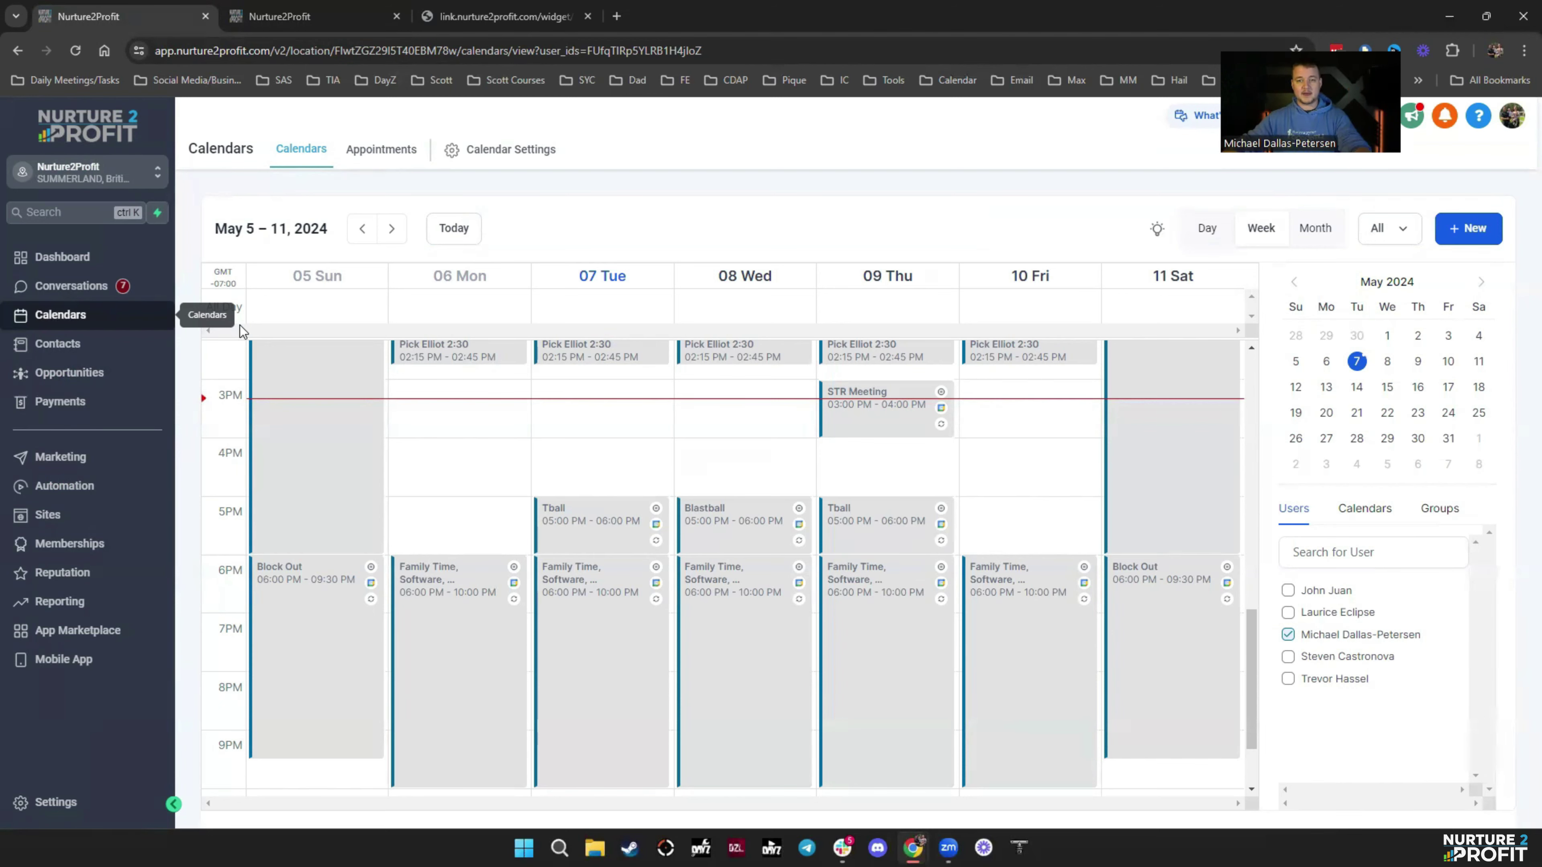
# Create a new workflow from scratch in the 1 Hour Funnel Automations folder
pyautogui.click(63, 486)
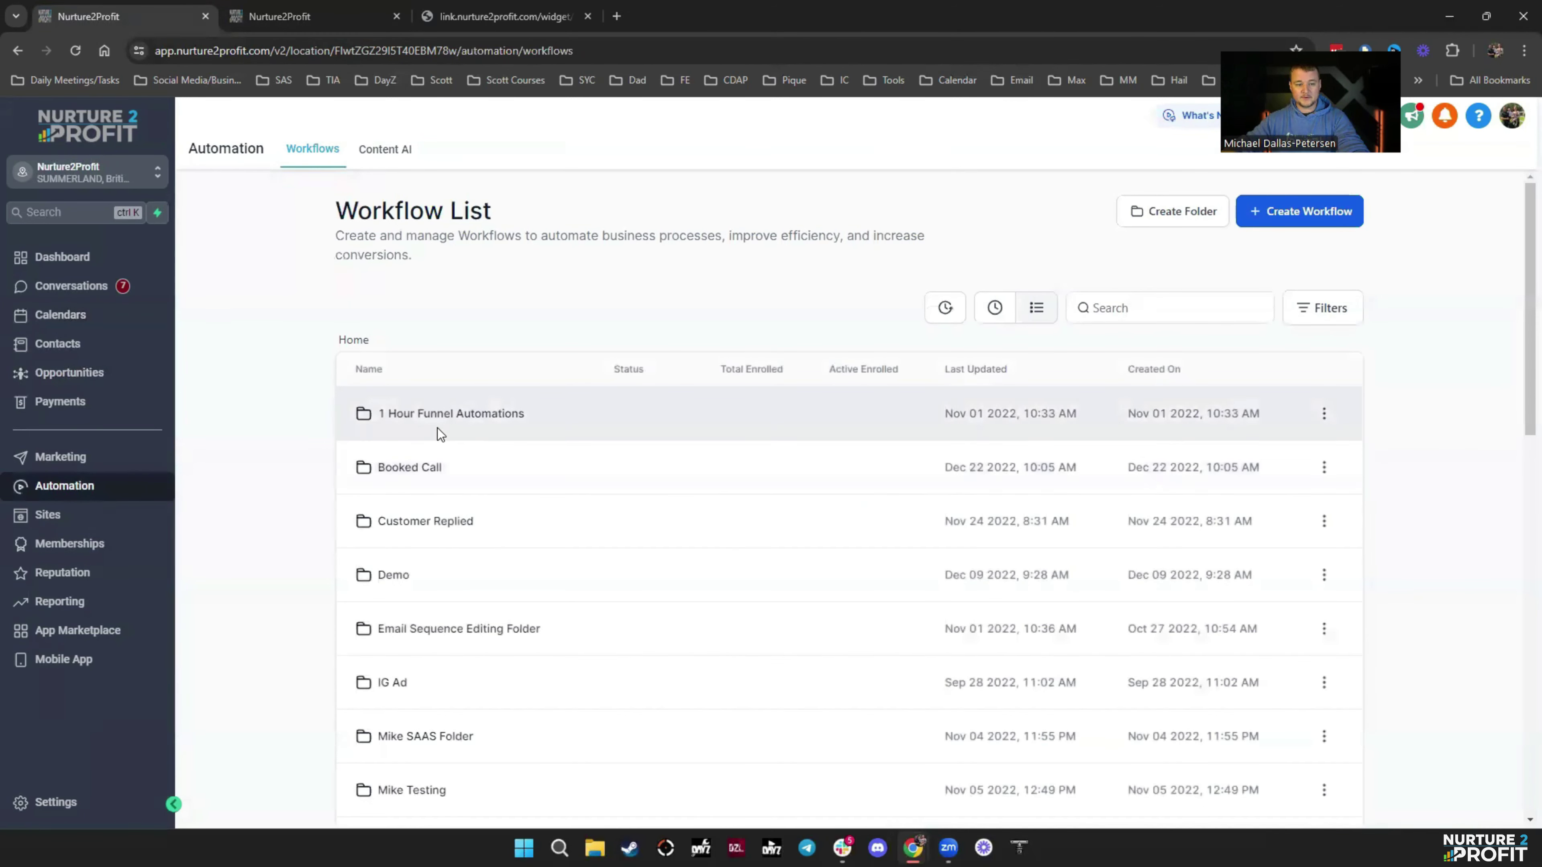
pyautogui.click(437, 418)
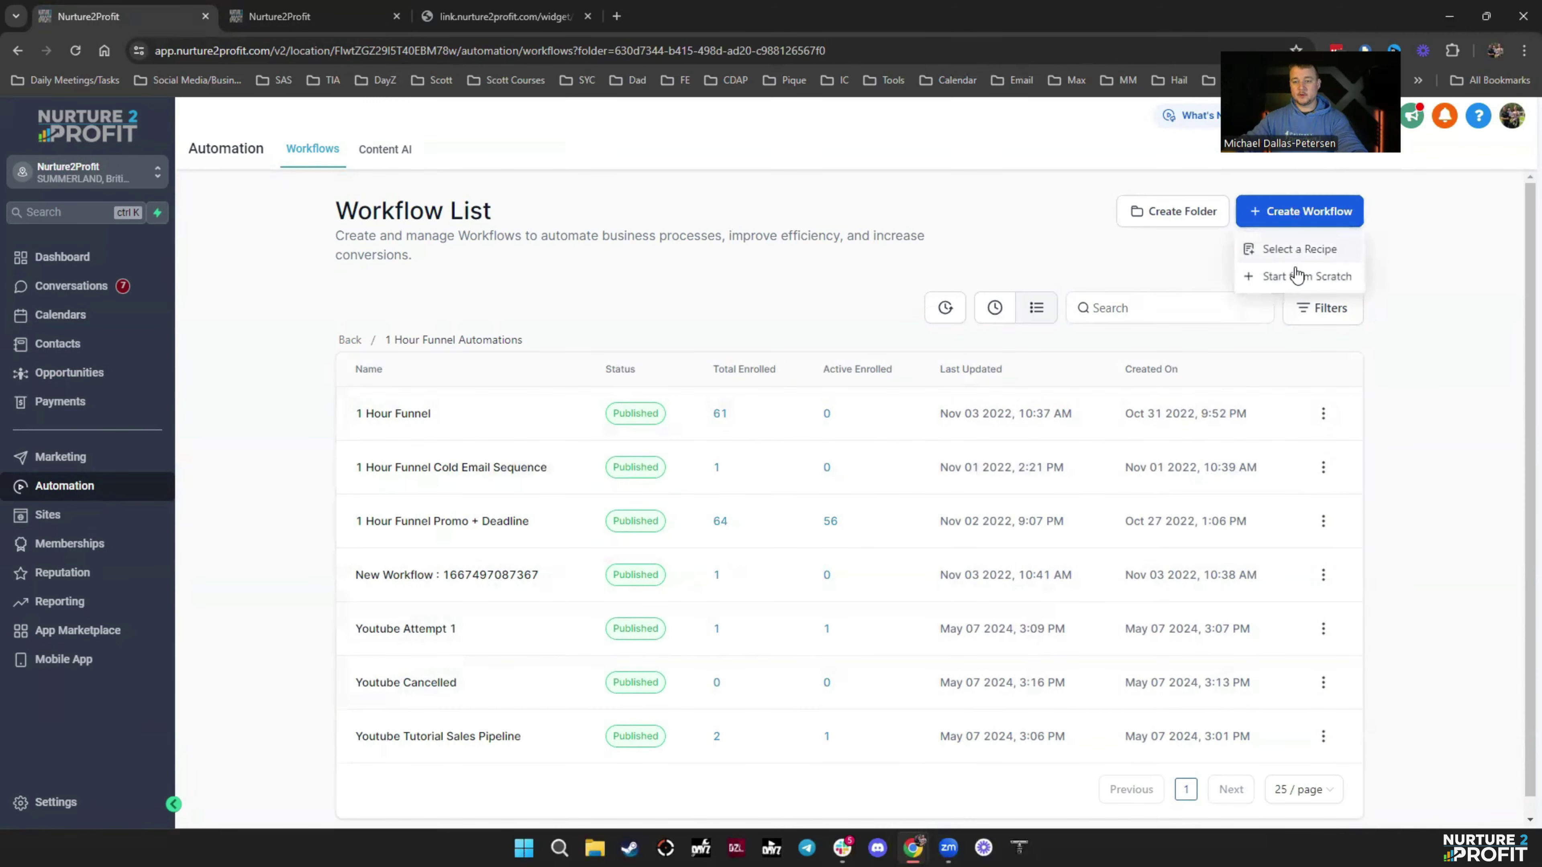
pyautogui.click(1269, 274)
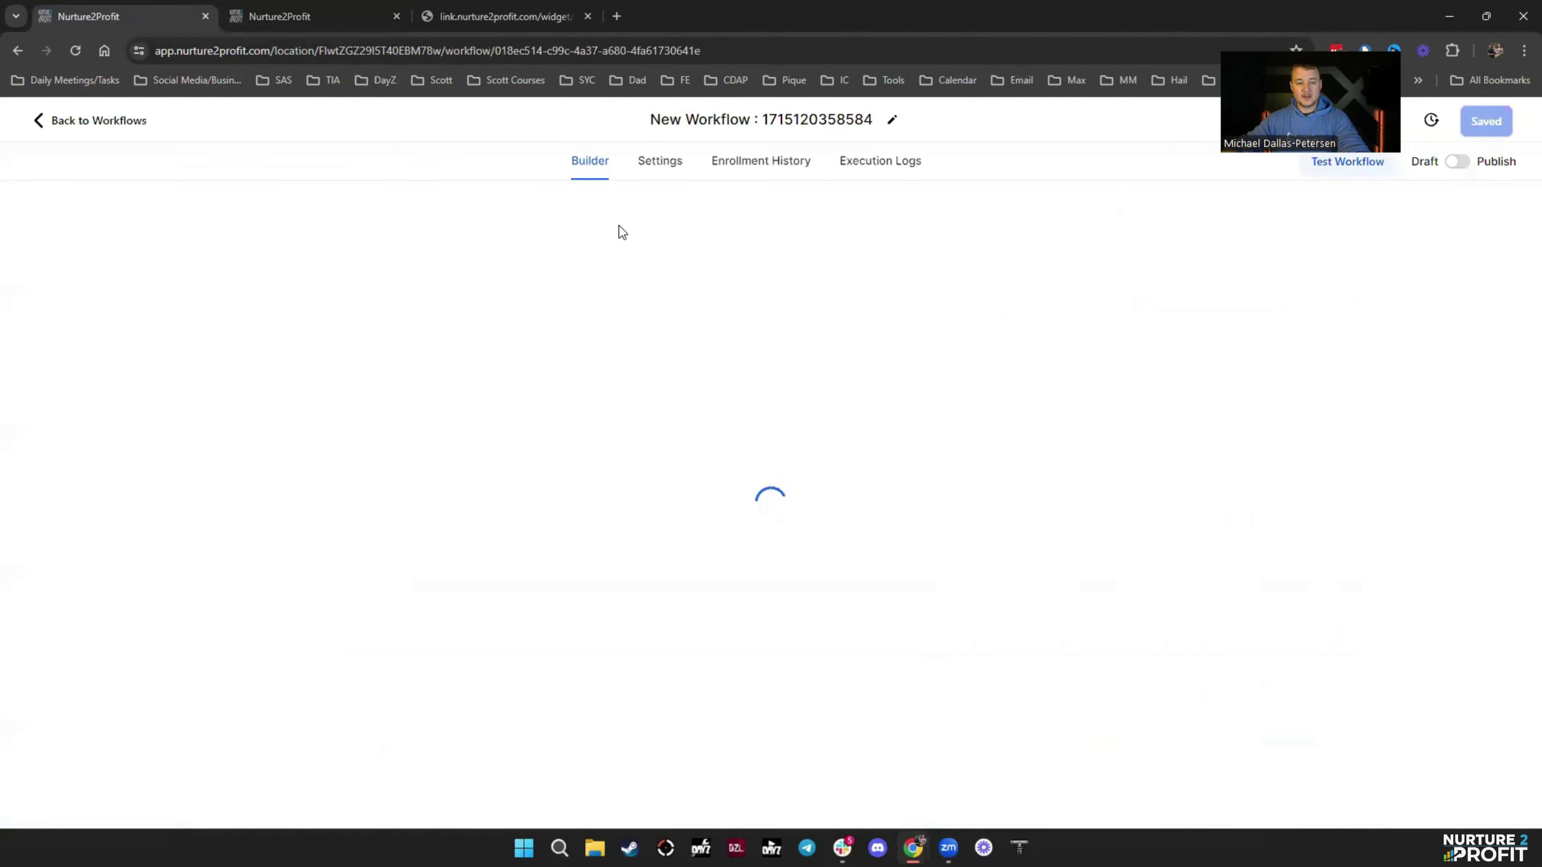
# Rename the new workflow to Appointment No Show
pyautogui.click(790, 121)
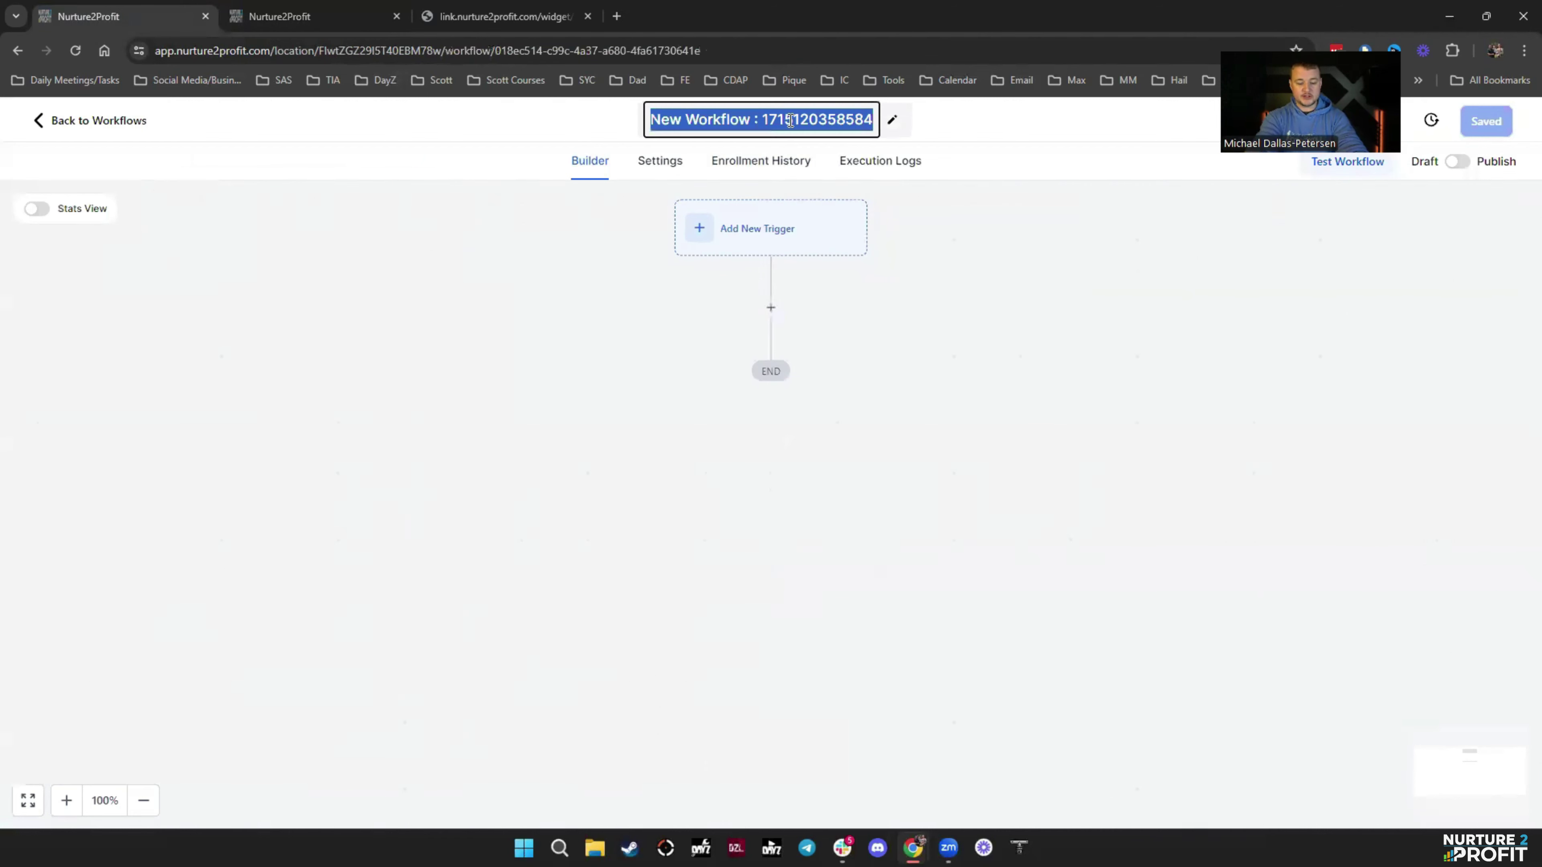
pyautogui.write('Appoint')
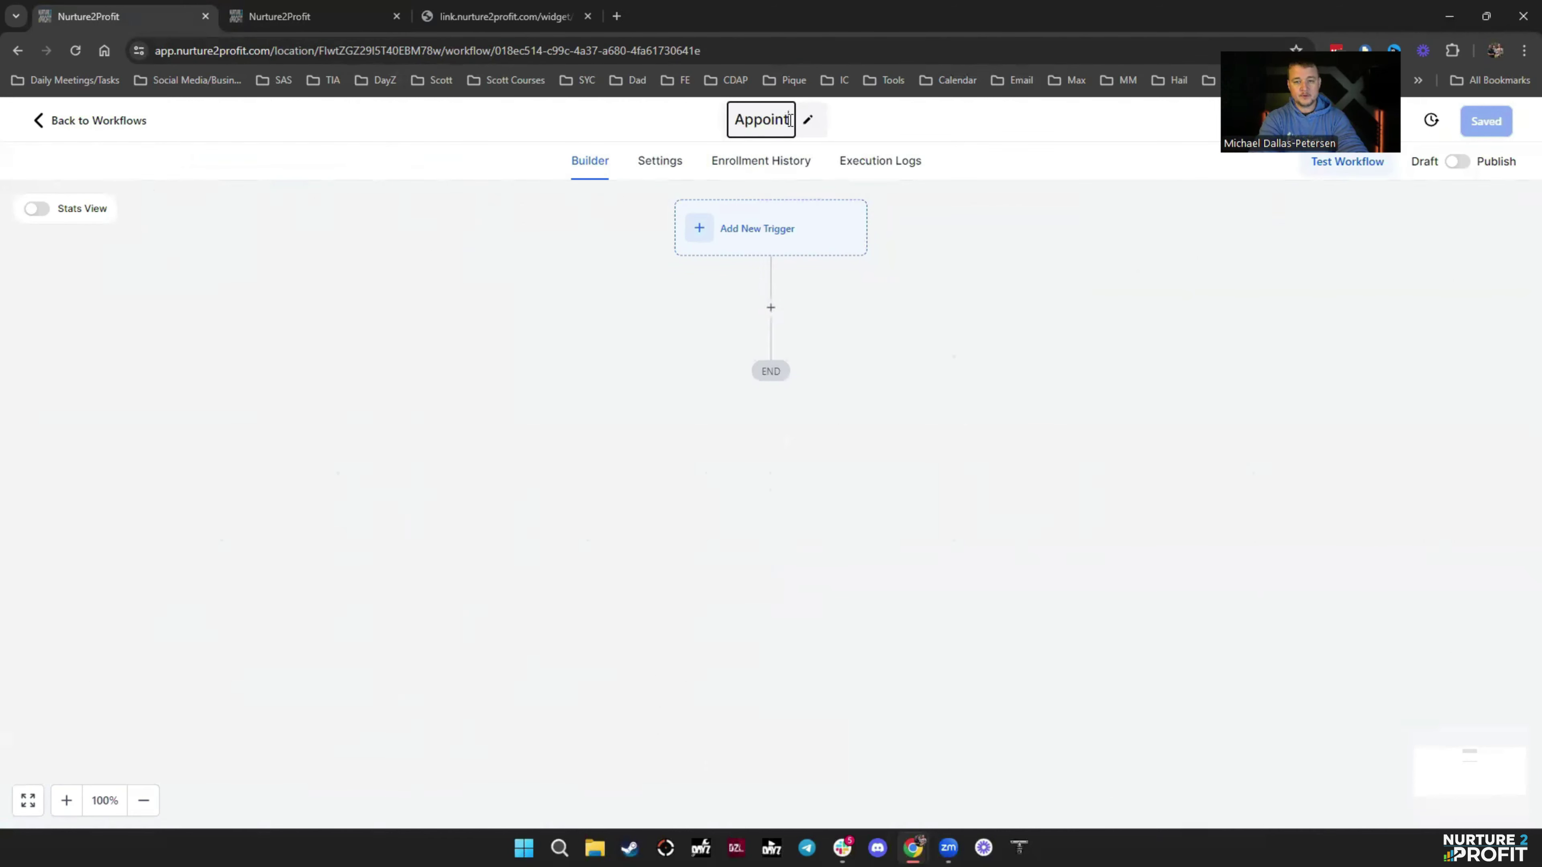
pyautogui.write('ment No show')
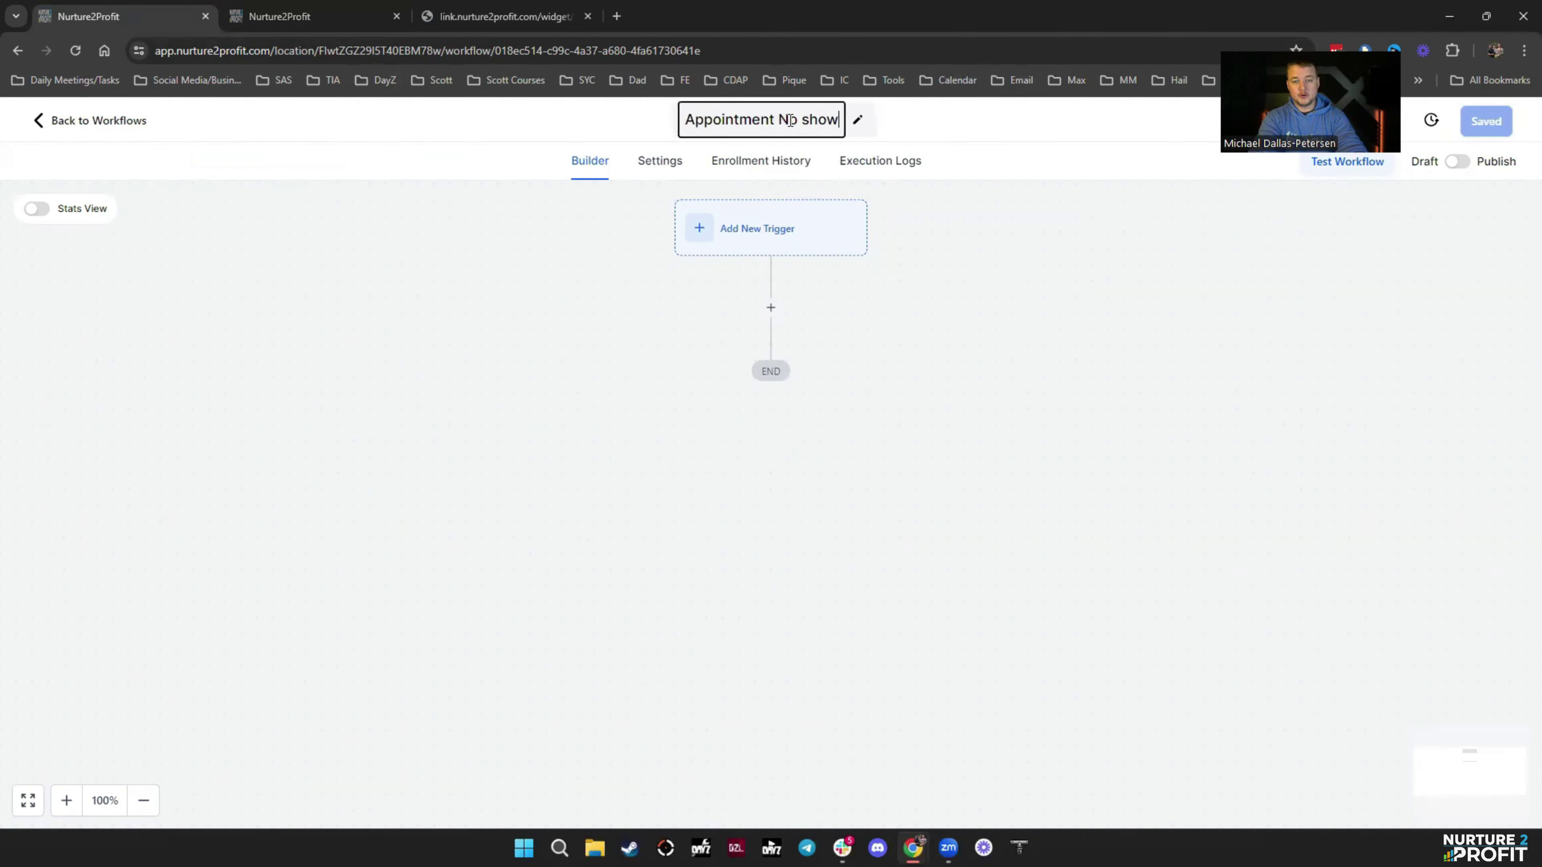
pyautogui.press('BackSpace')
pyautogui.write('Show')
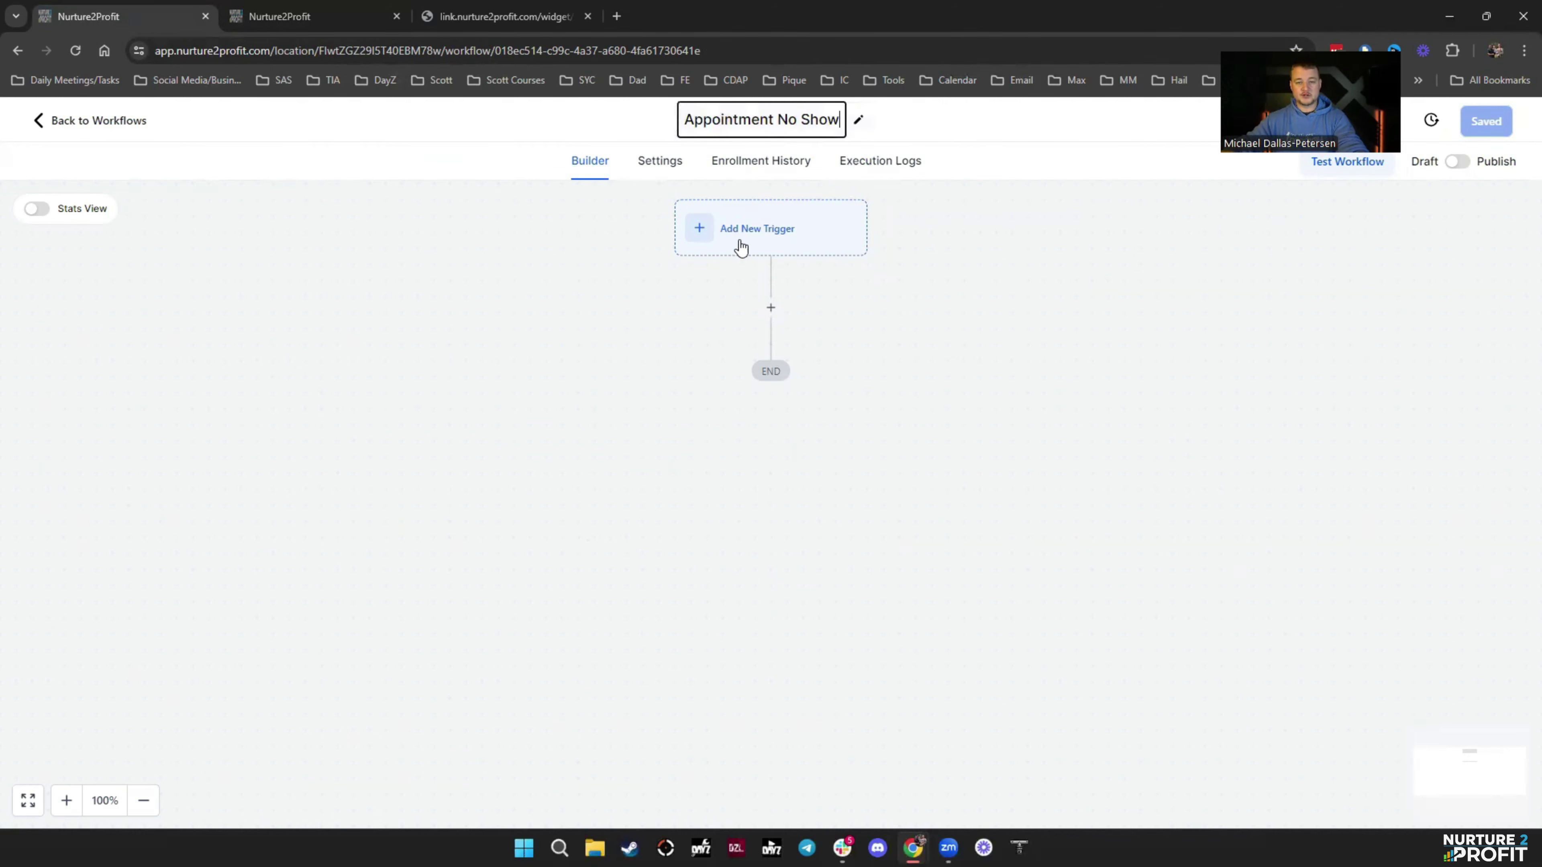
# Add an Appointment Status trigger and filter it by calendar to the personal booking link calendar
pyautogui.click(748, 262)
pyautogui.click(759, 232)
pyautogui.click(1165, 309)
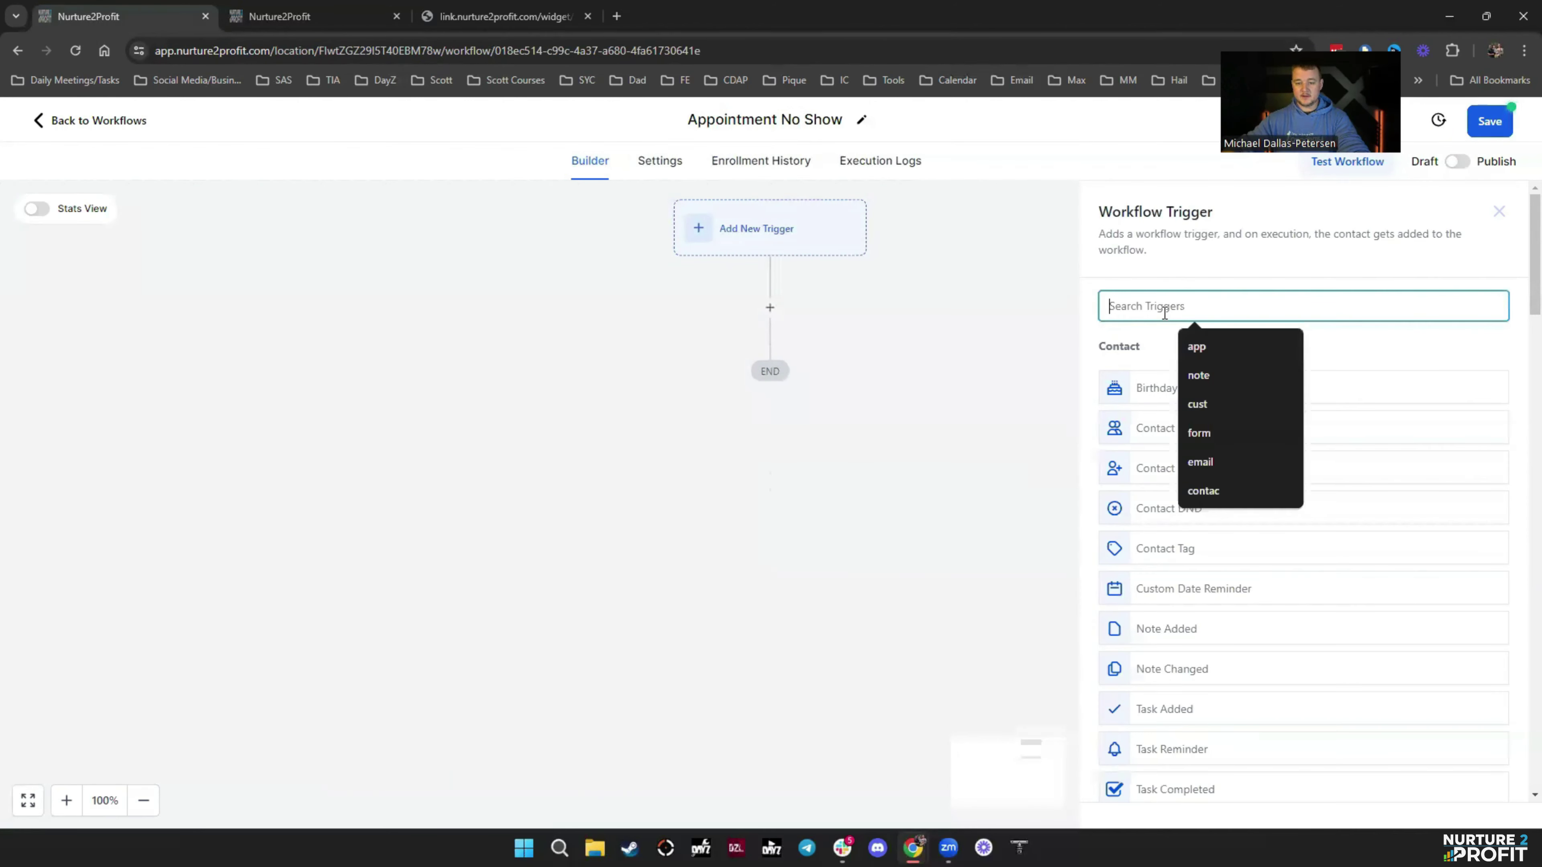
pyautogui.write('app')
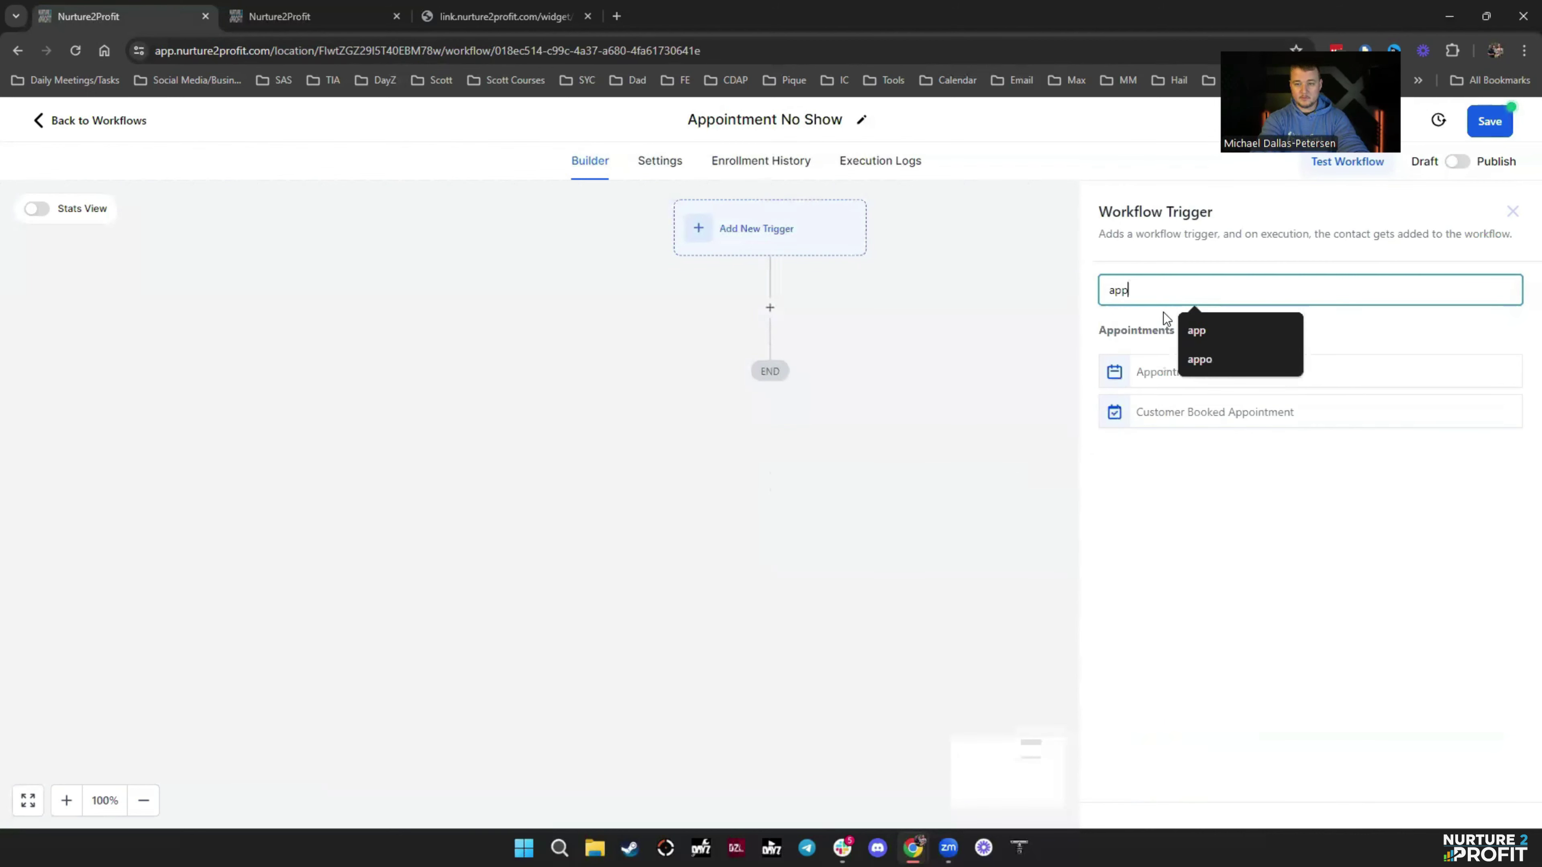
pyautogui.click(1133, 386)
pyautogui.click(899, 528)
pyautogui.click(914, 532)
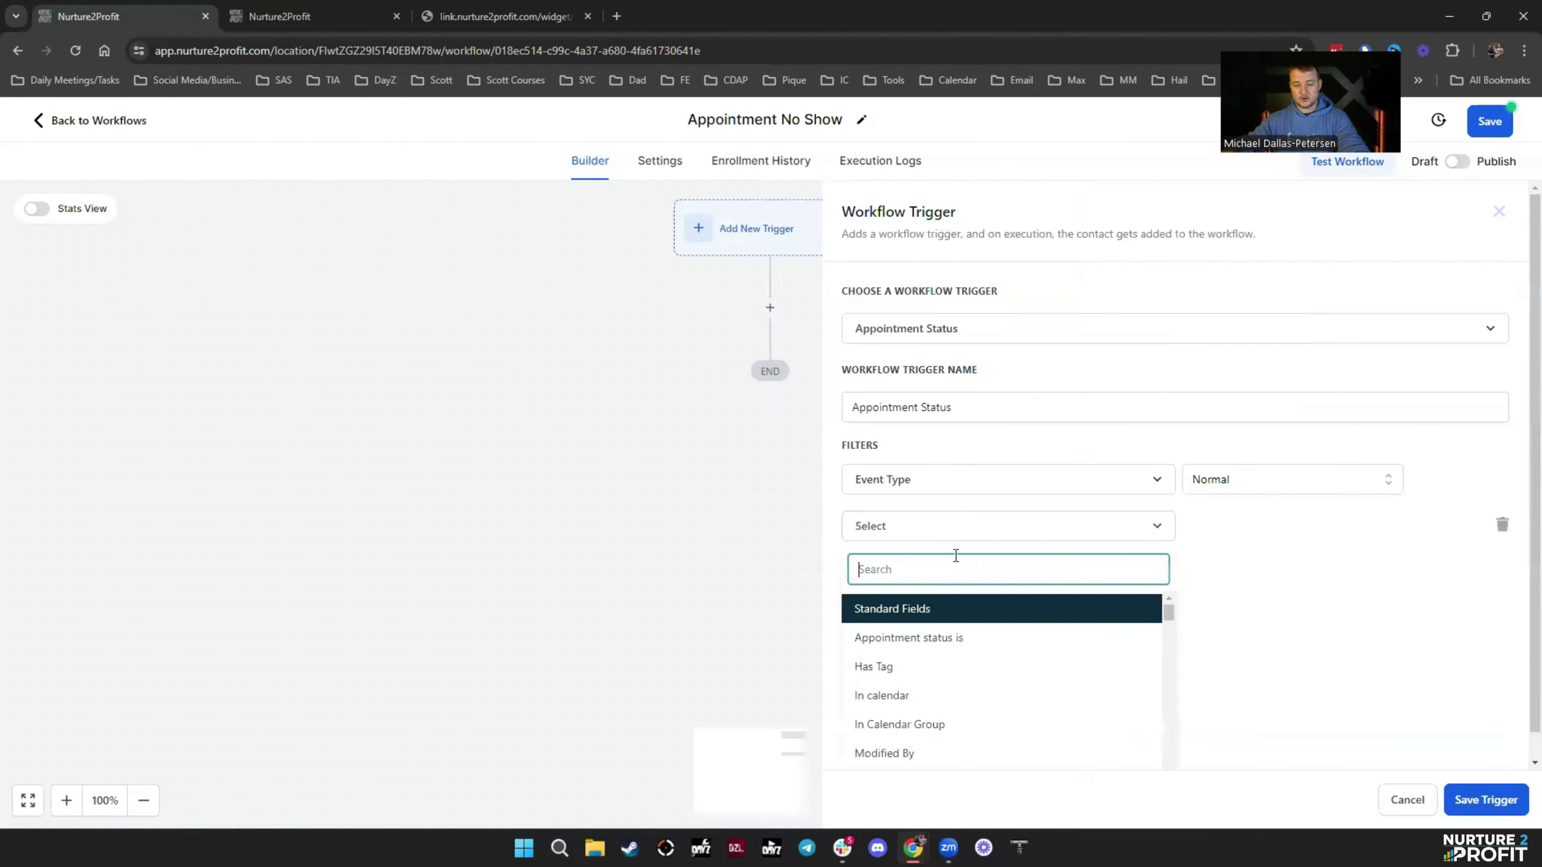
pyautogui.click(975, 674)
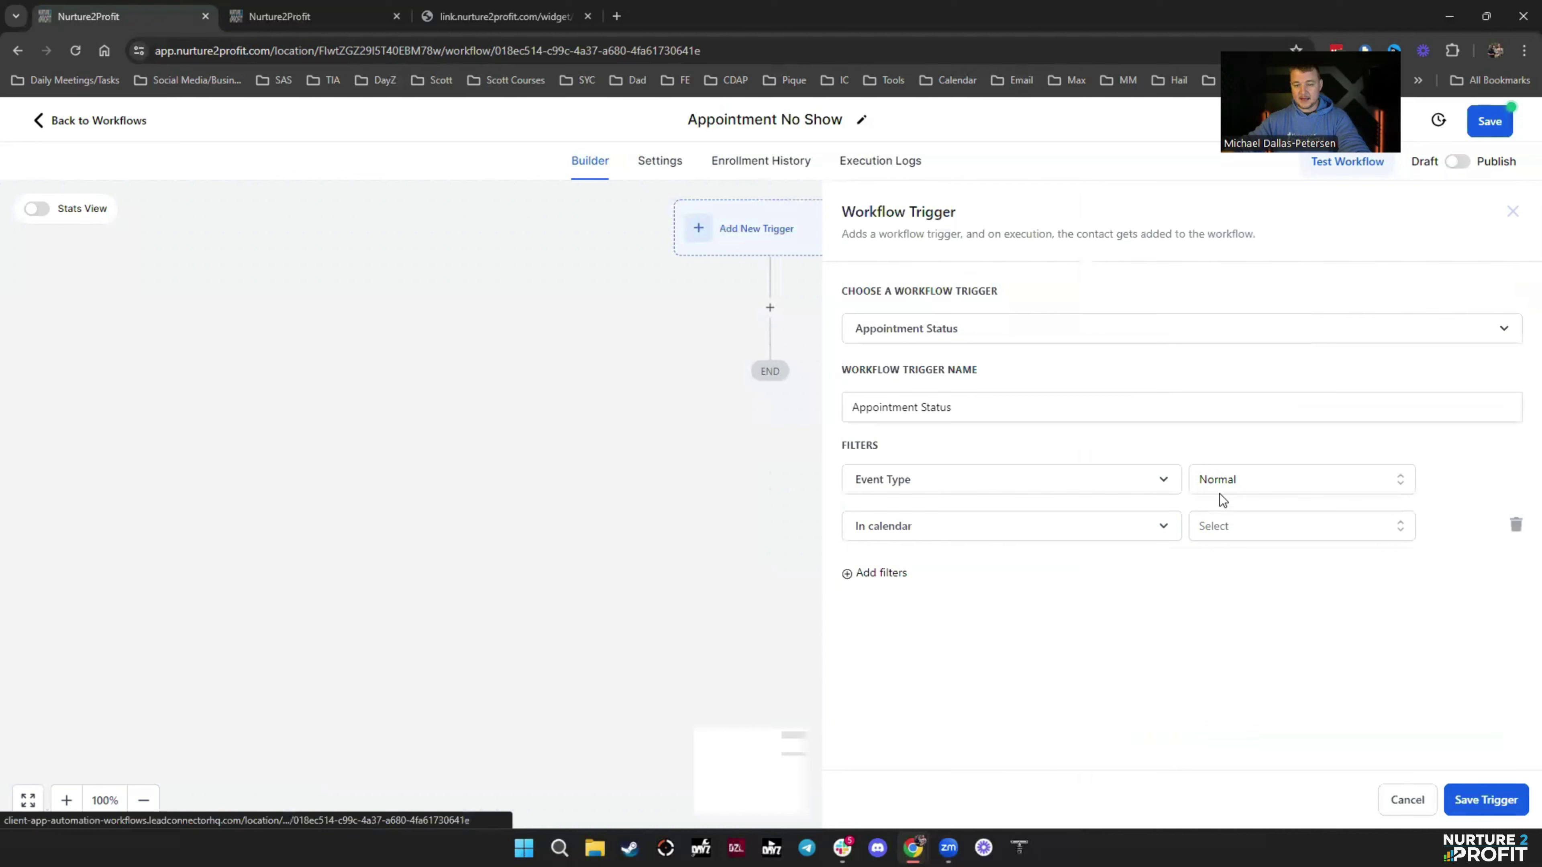
pyautogui.click(1242, 533)
pyautogui.scroll(-2, 1275, 680)
pyautogui.click(1248, 670)
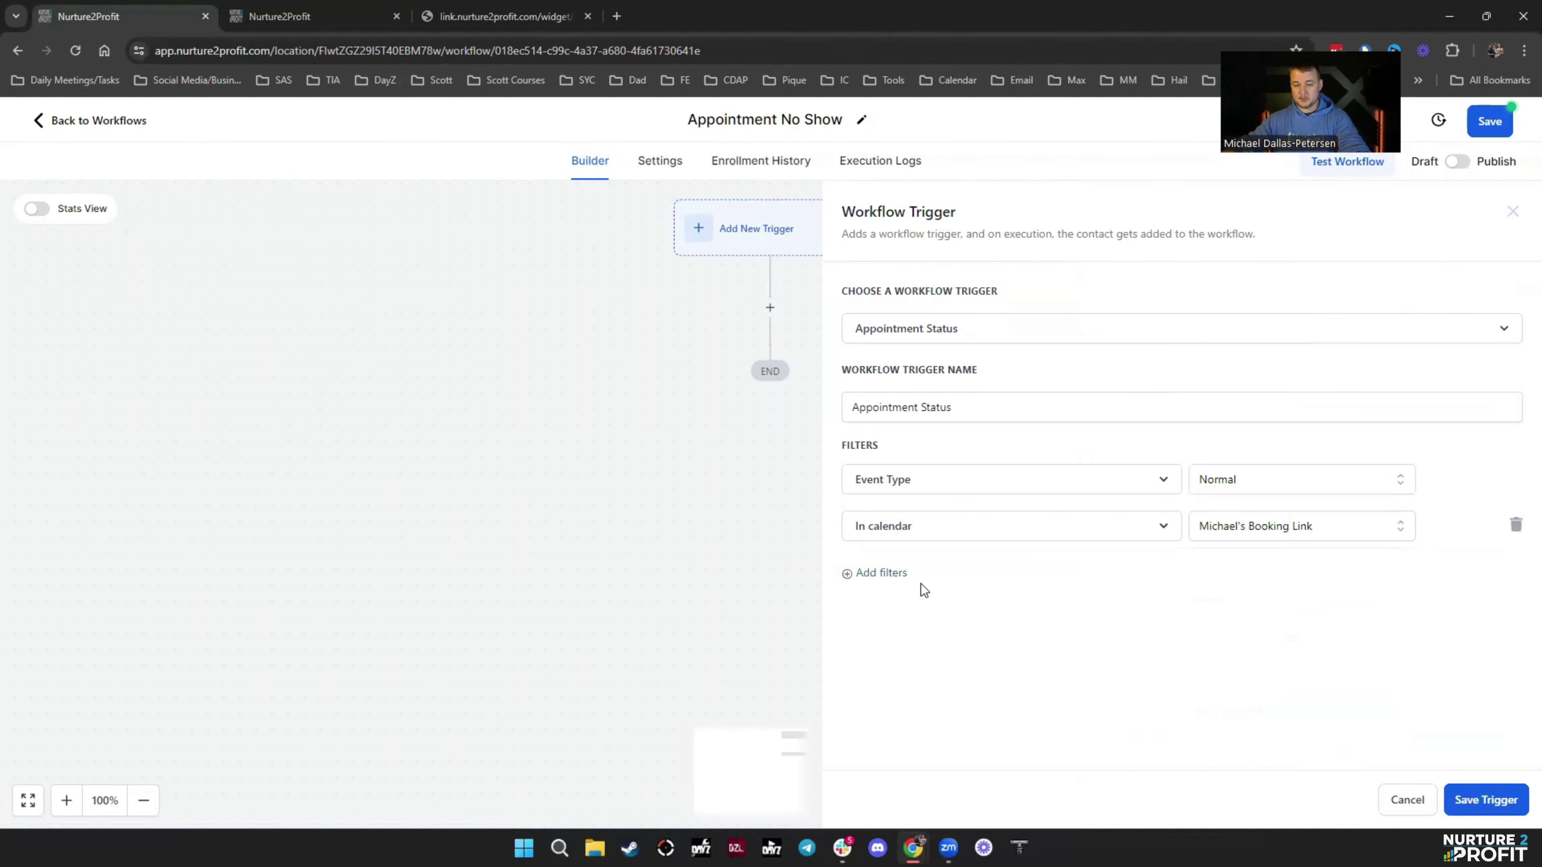
# Add an "Appointment status is" filter with a status to the trigger and save the trigger
pyautogui.click(881, 572)
pyautogui.click(898, 576)
pyautogui.click(972, 684)
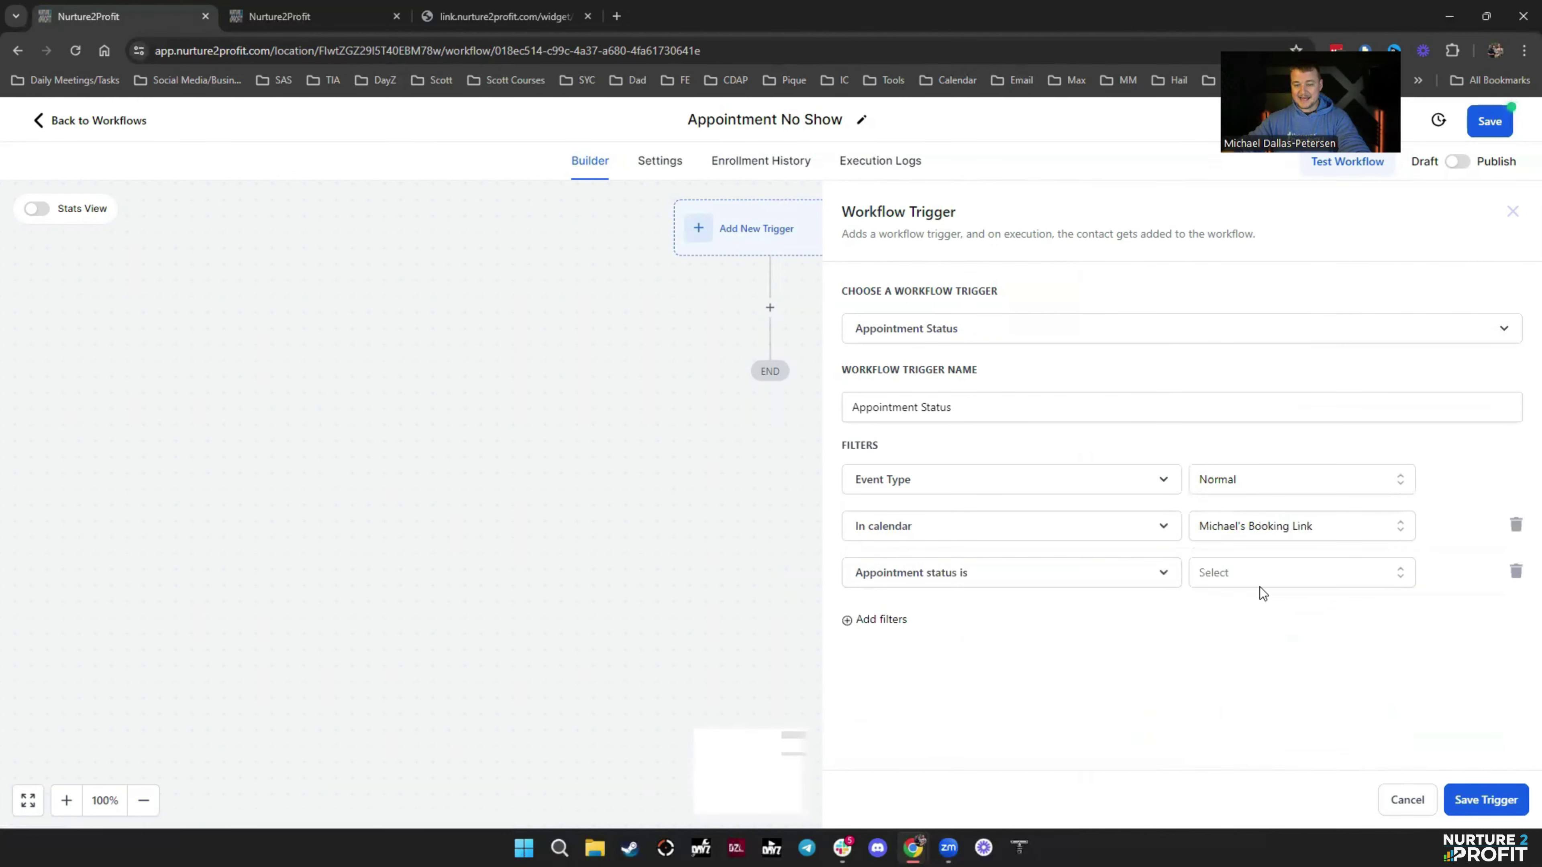
pyautogui.click(1262, 577)
pyautogui.click(1252, 723)
pyautogui.click(1485, 800)
# Add an SMS action below the trigger with the placeholder message "sfewfwefwfwefwefwfwf" and save the action
pyautogui.click(770, 345)
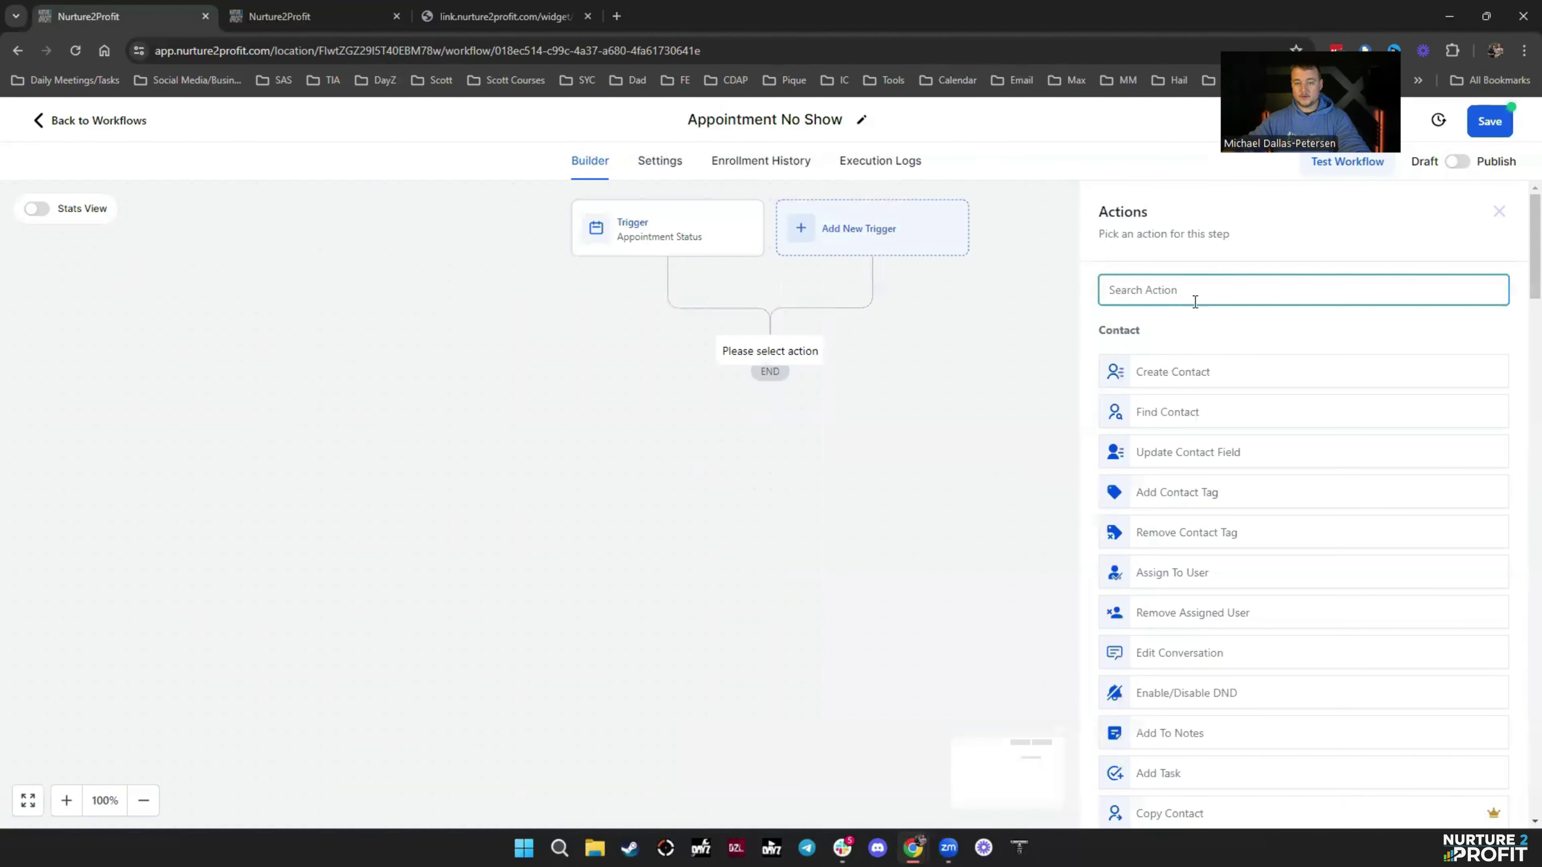
pyautogui.write('sms')
pyautogui.click(1240, 361)
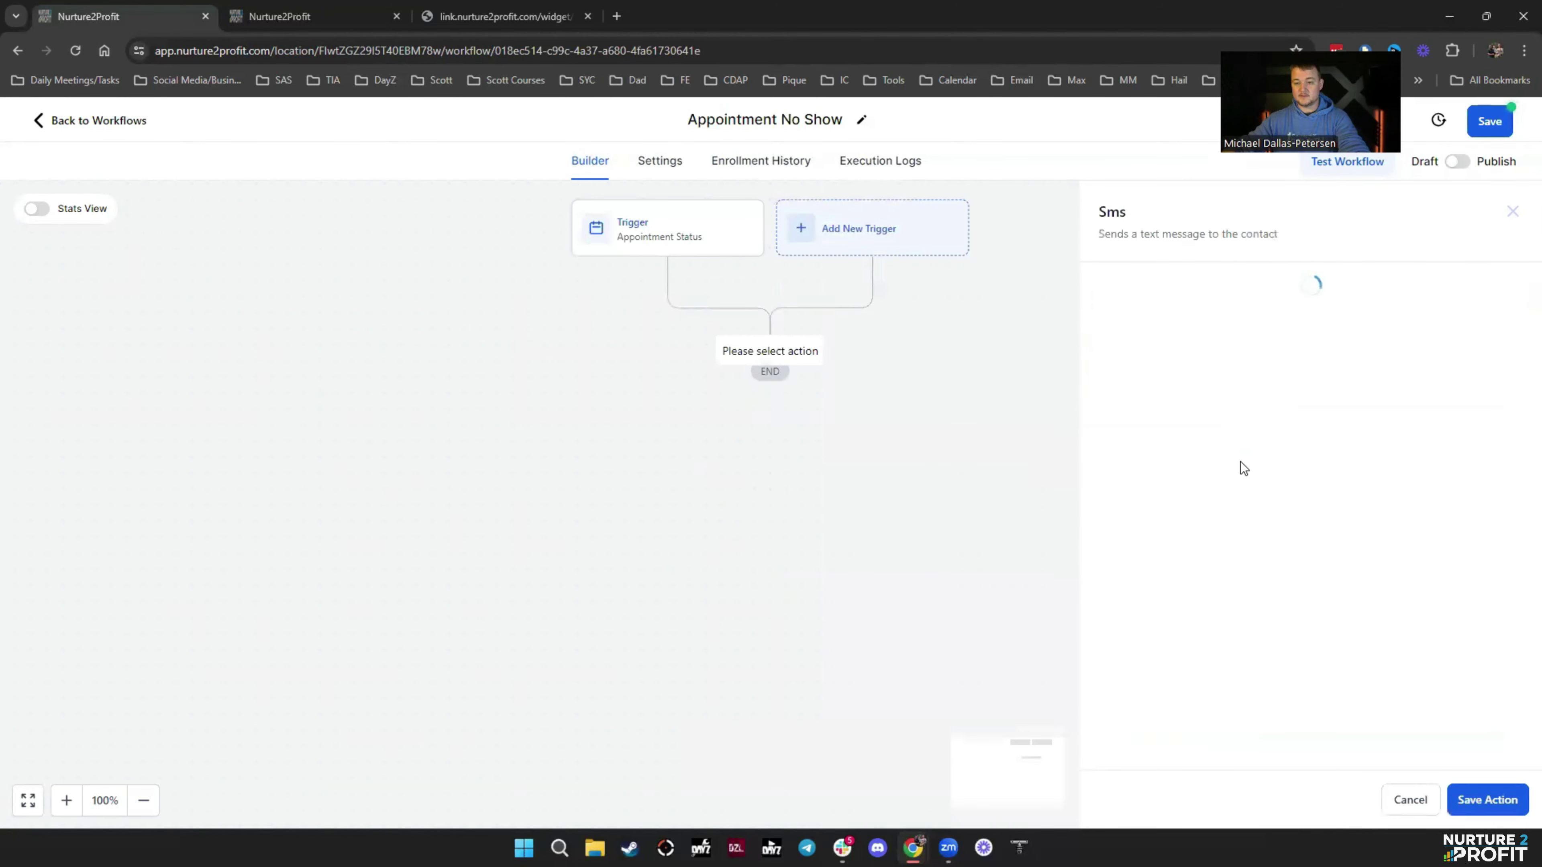
pyautogui.write('asdfsdfwefwefsdfsdfs')
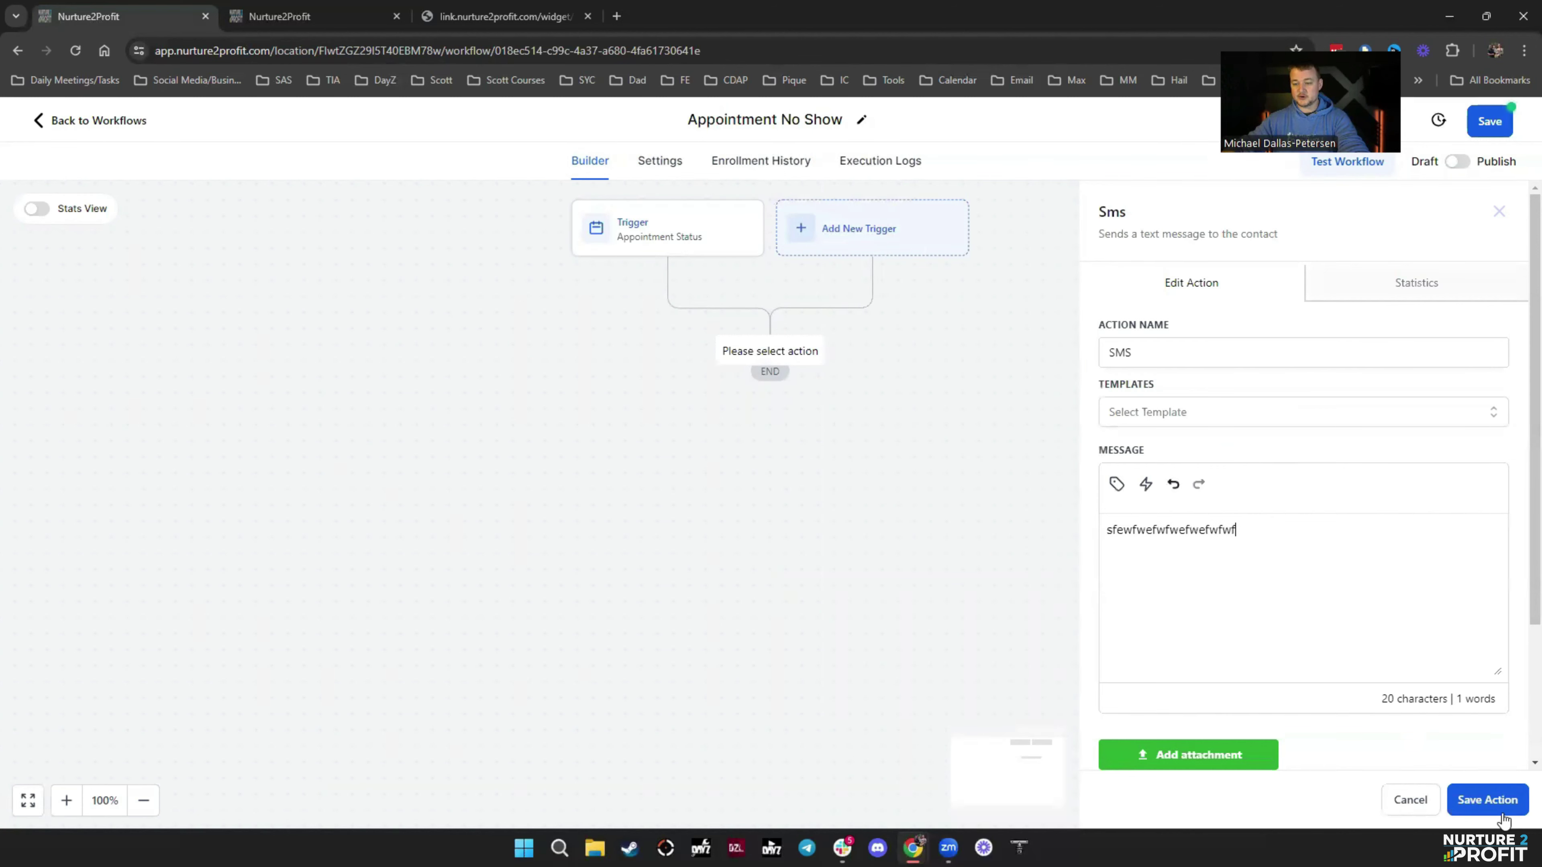
pyautogui.click(1487, 800)
# Add a Send Email action after the SMS with the placeholder subject "fewefwefwefwfewefwe" and message "wefwfwefewfw"
pyautogui.click(770, 440)
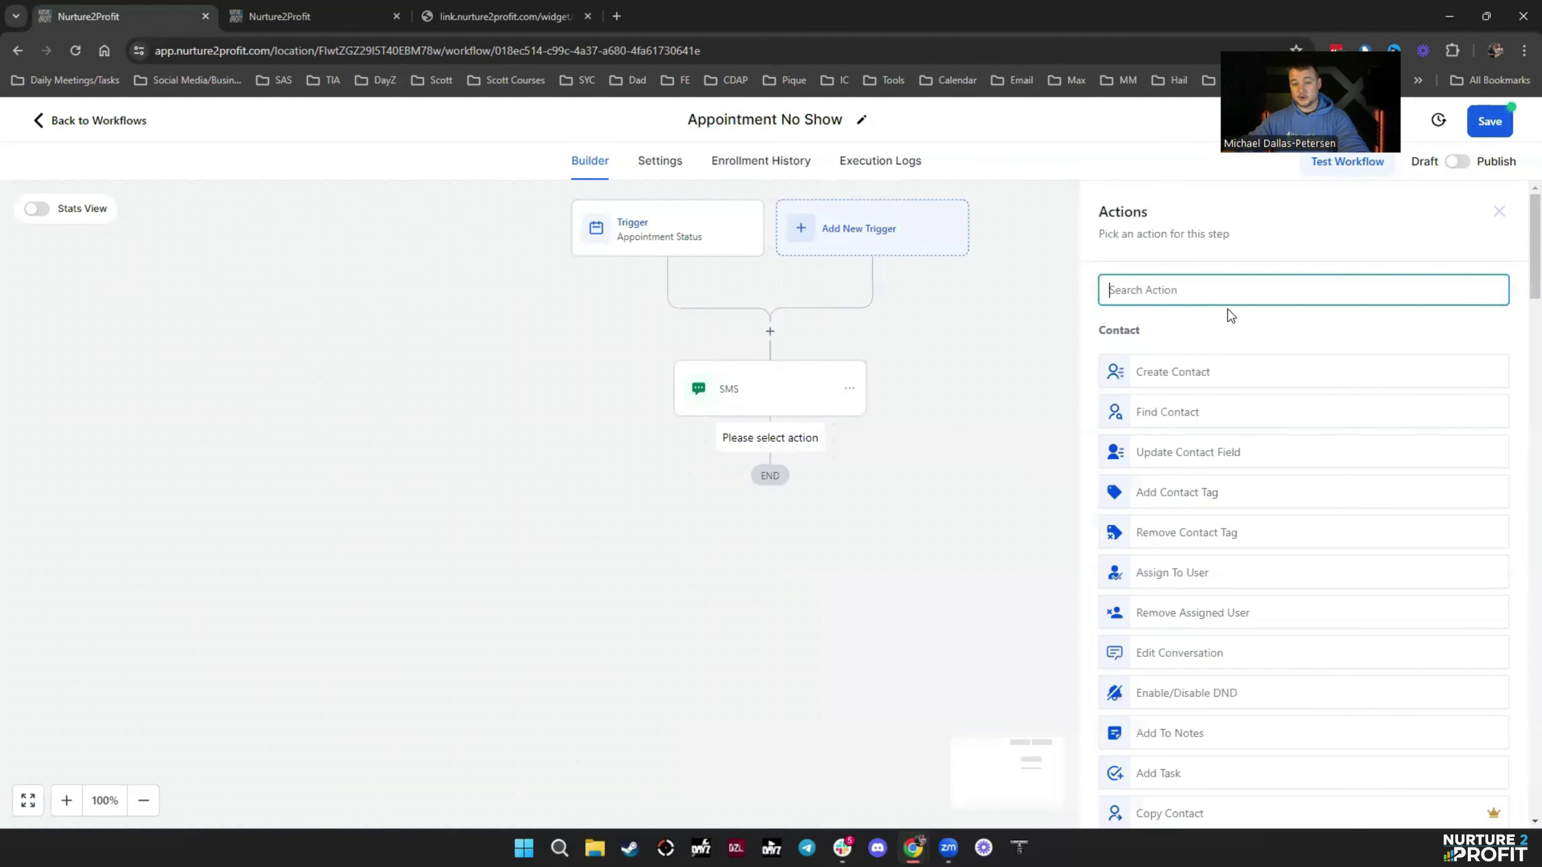
pyautogui.write('email')
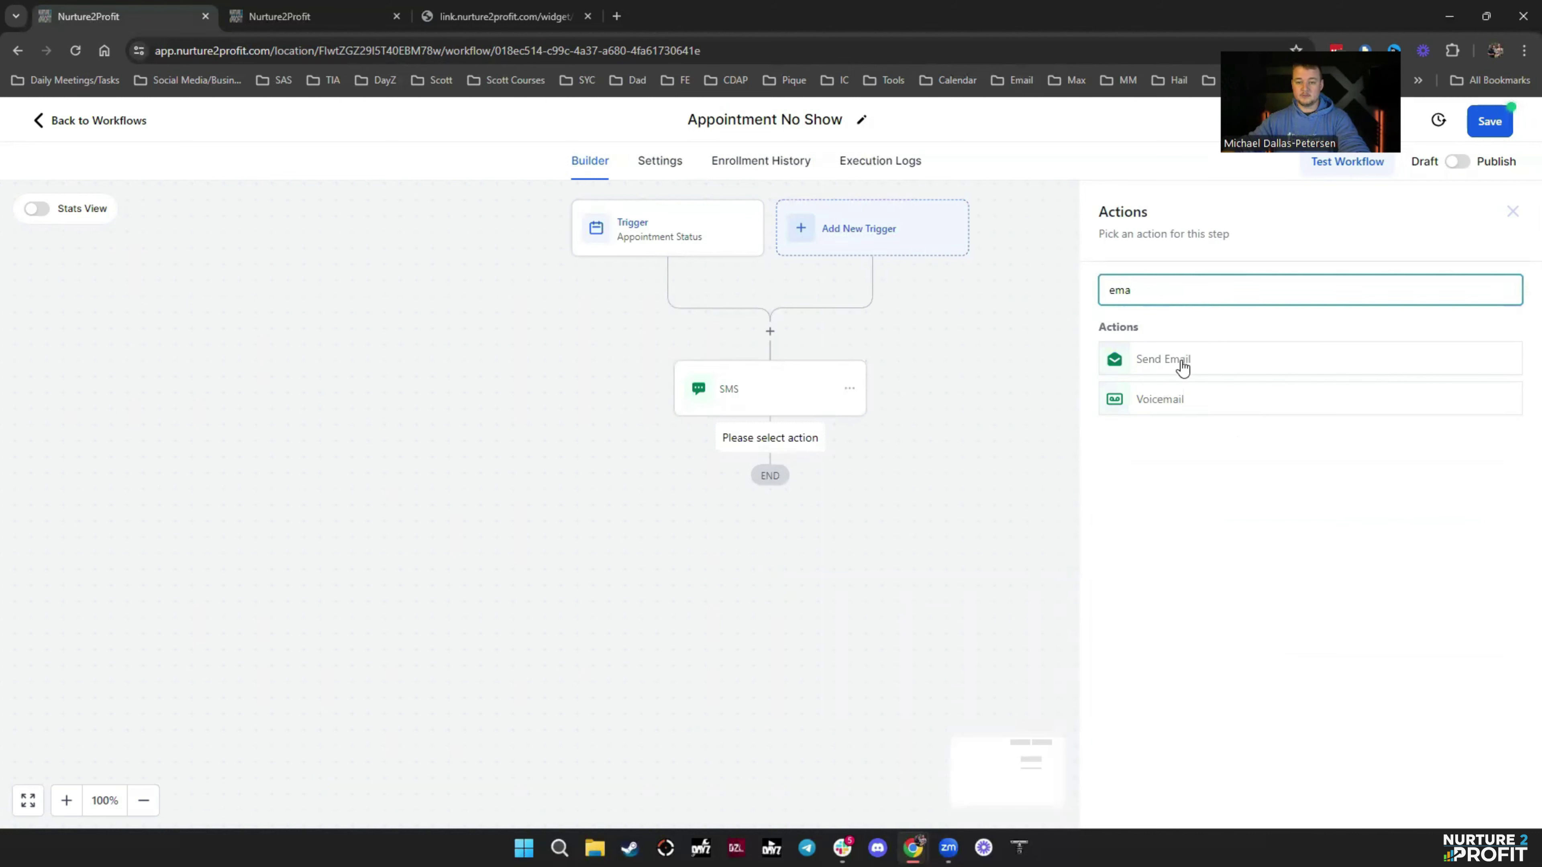
pyautogui.click(1183, 359)
pyautogui.click(1157, 550)
pyautogui.write('fewefwefwefwfewef')
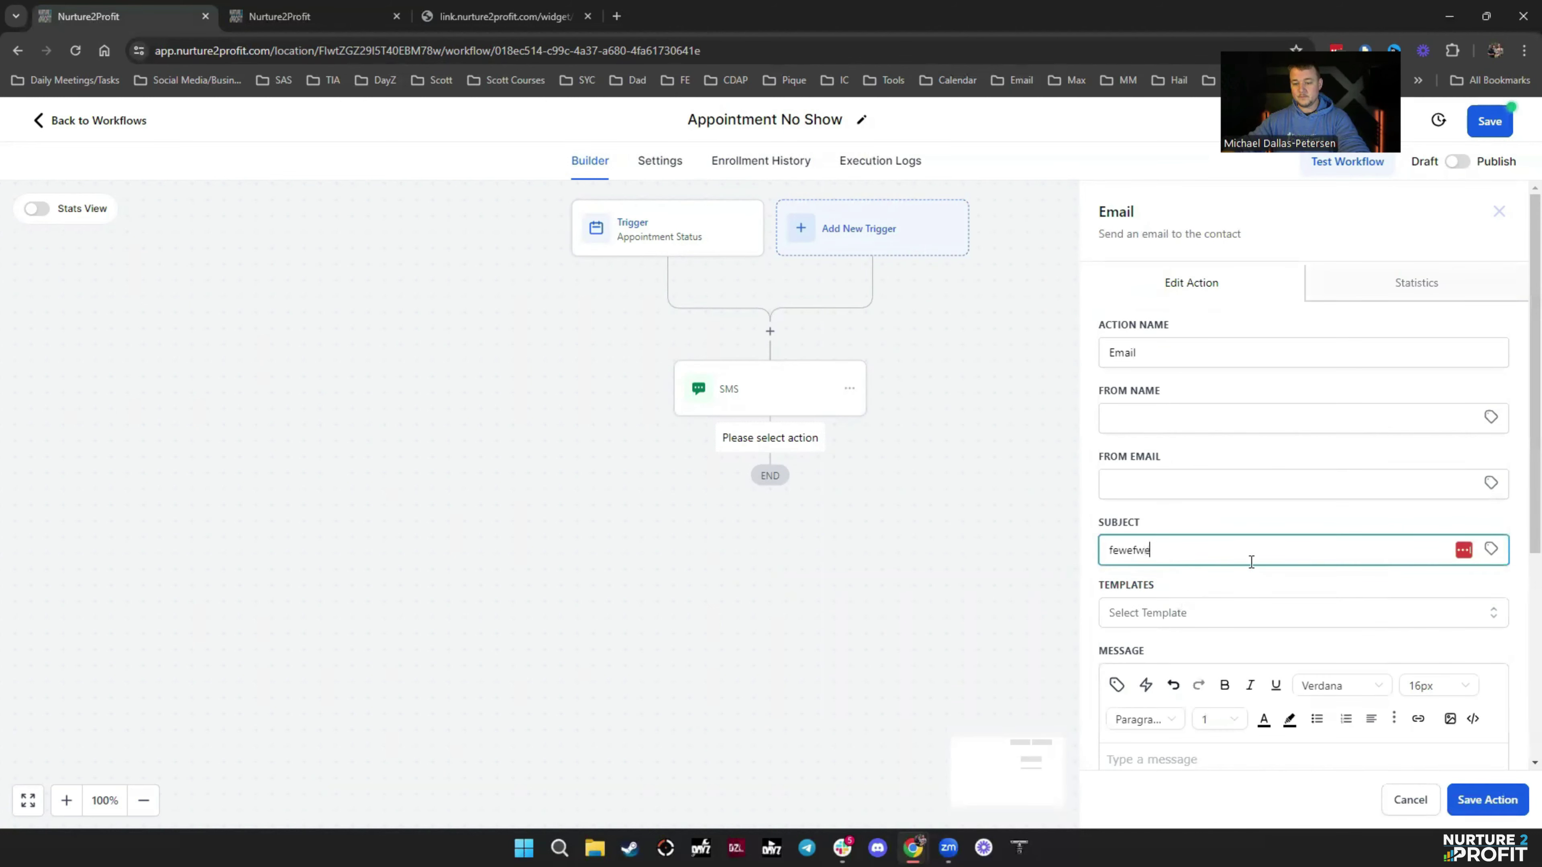
pyautogui.scroll(-5, 1199, 480)
pyautogui.click(1199, 480)
pyautogui.write('wefwefwefwef')
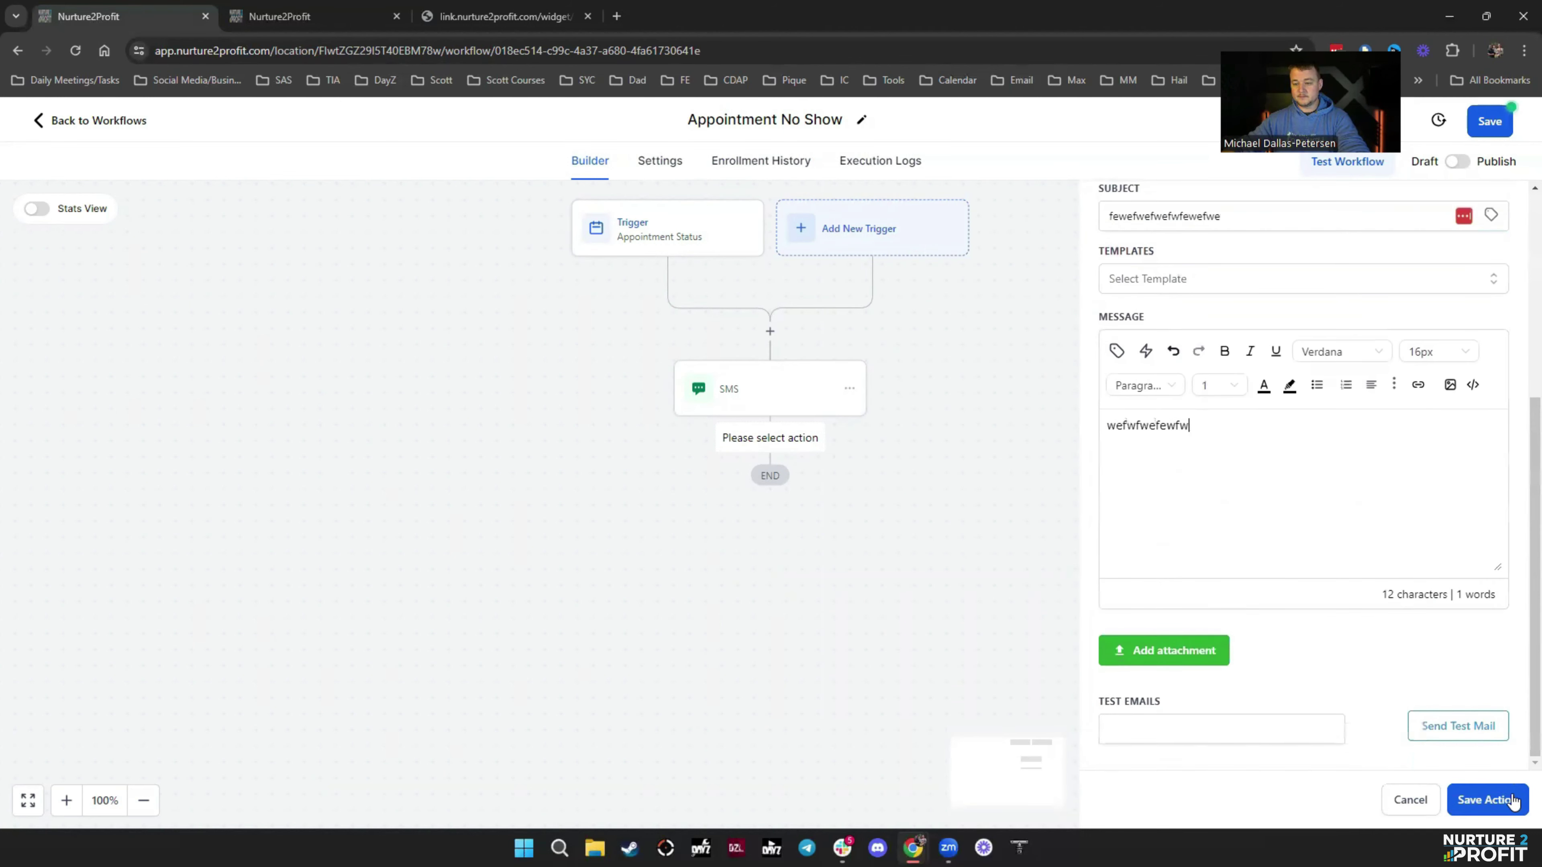
pyautogui.click(1503, 800)
pyautogui.click(770, 545)
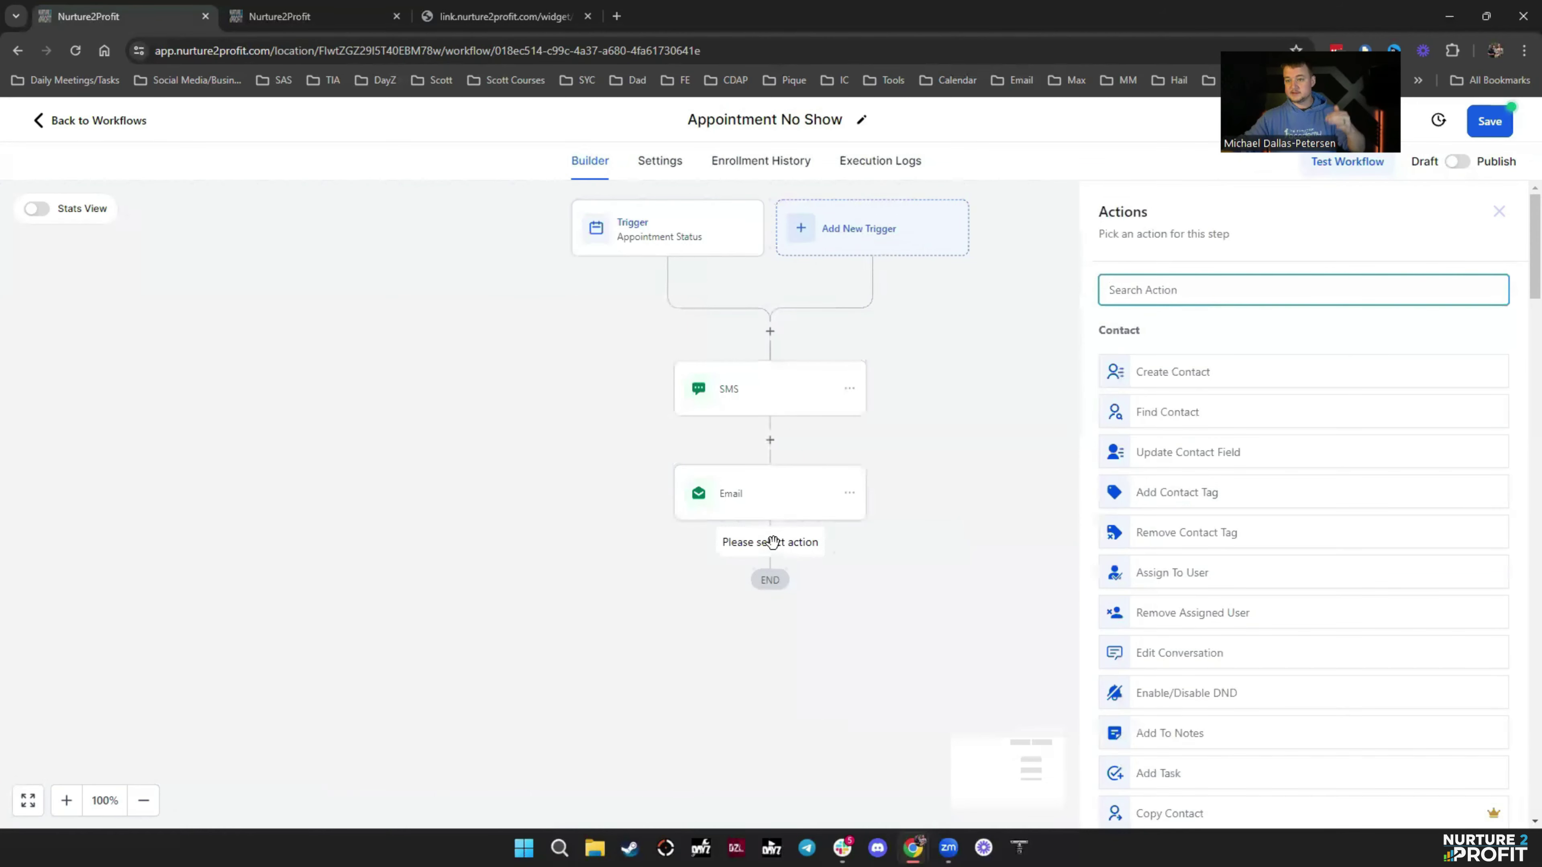
pyautogui.click(770, 331)
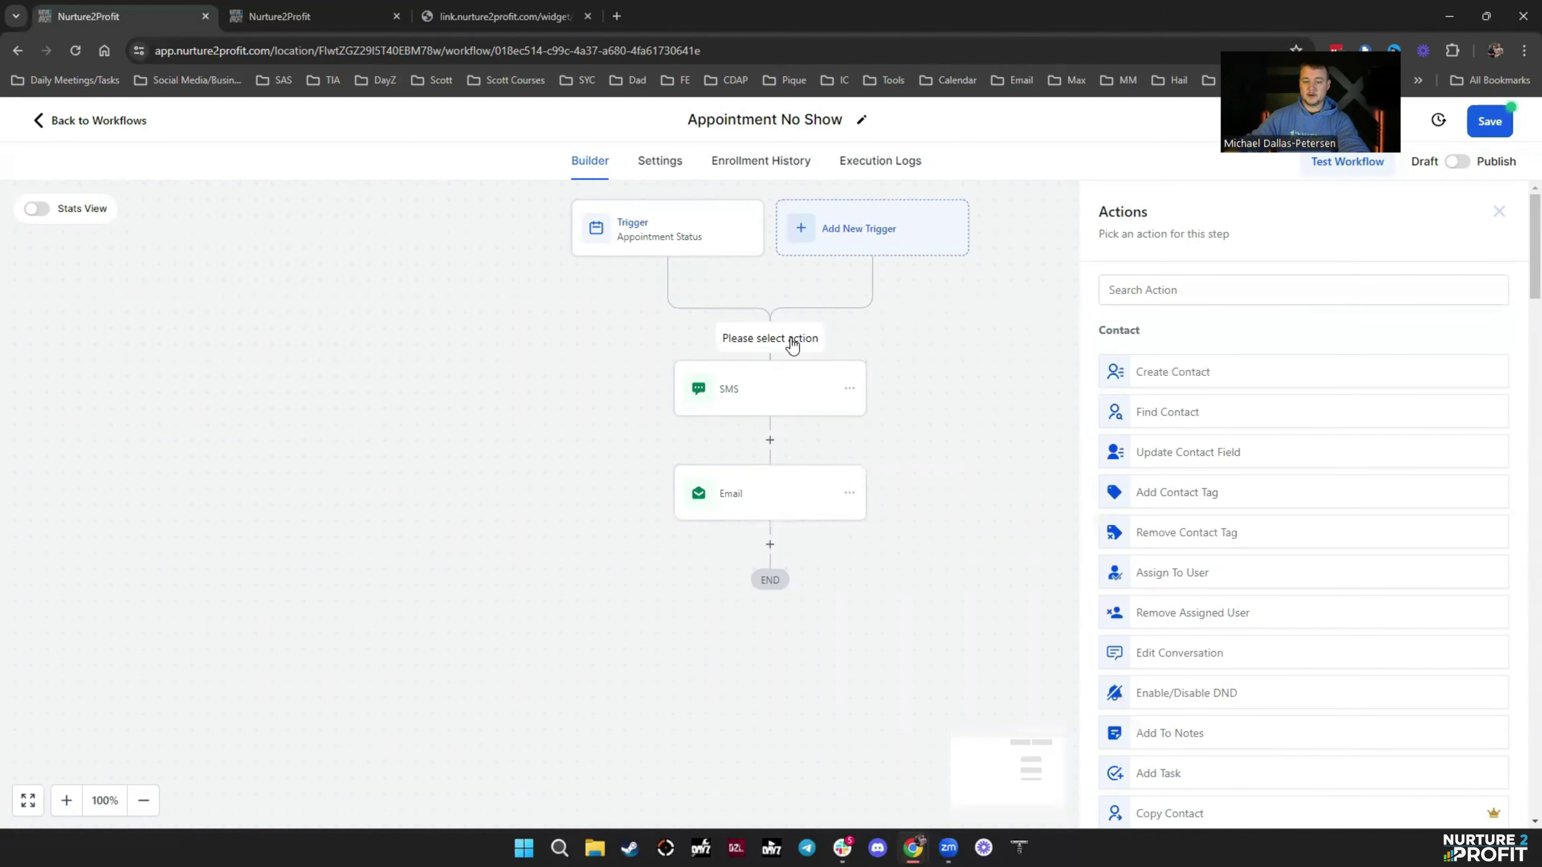
pyautogui.click(793, 345)
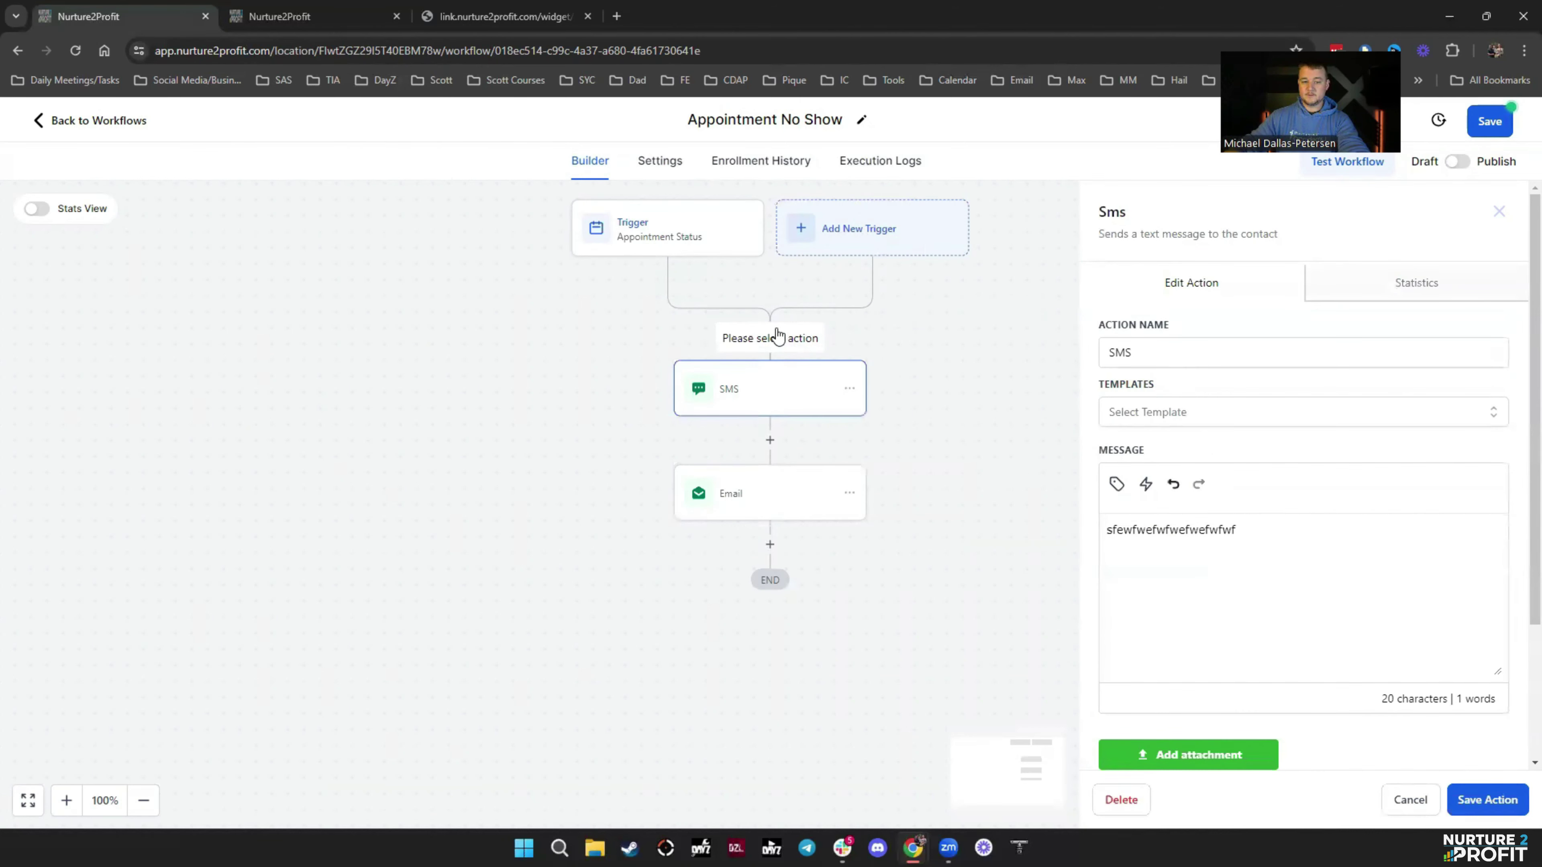
pyautogui.click(770, 544)
# Insert a Create Or Update Opportunity action above the SMS, choose a stage in the Youtube Test pipeline and save
pyautogui.click(771, 335)
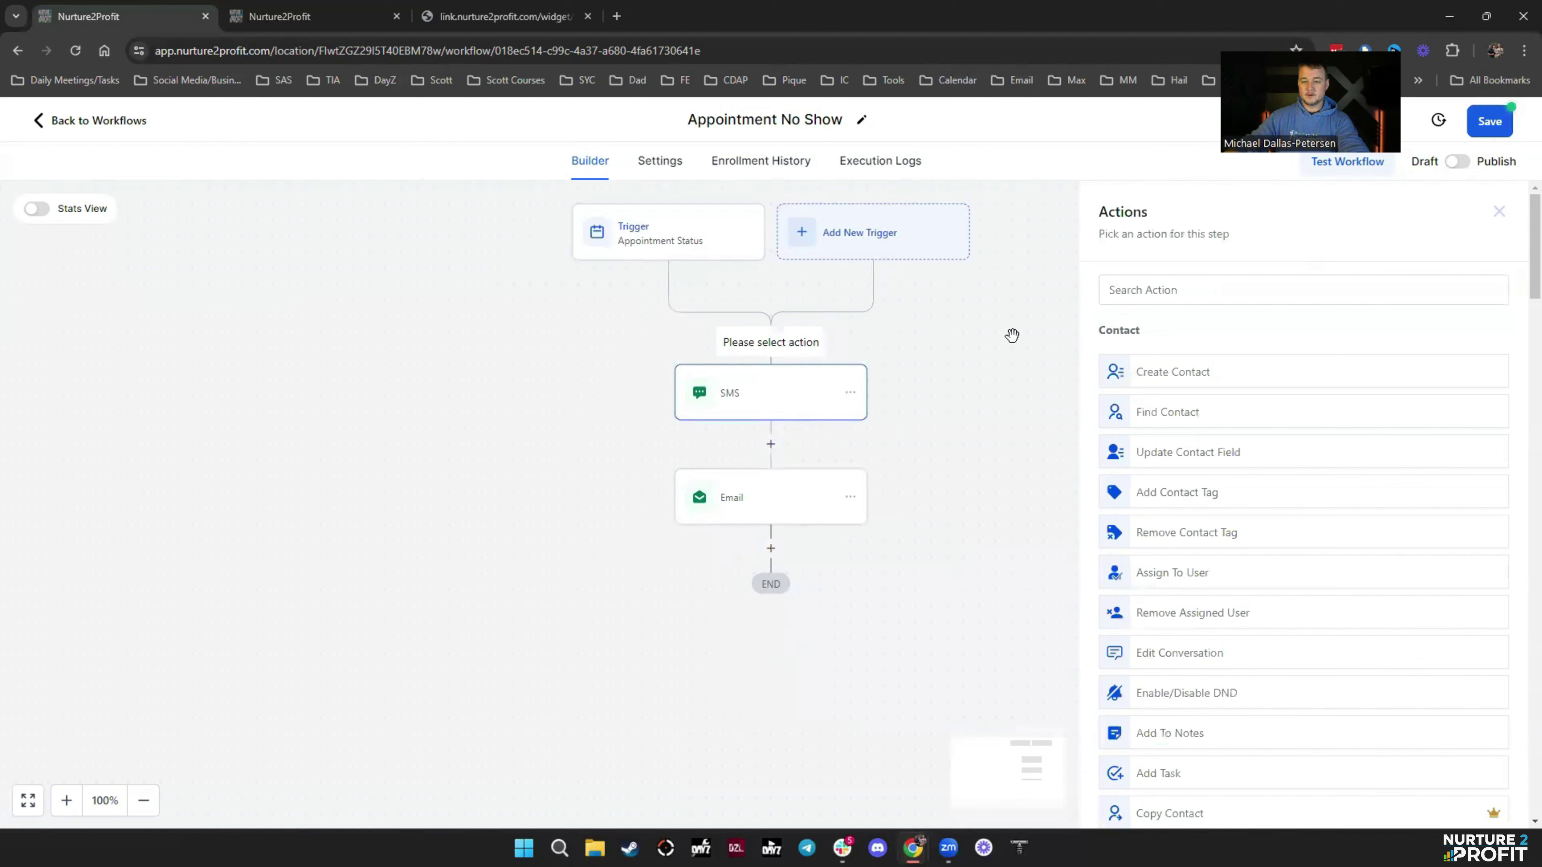
pyautogui.click(1165, 291)
pyautogui.write('opp')
pyautogui.click(1197, 356)
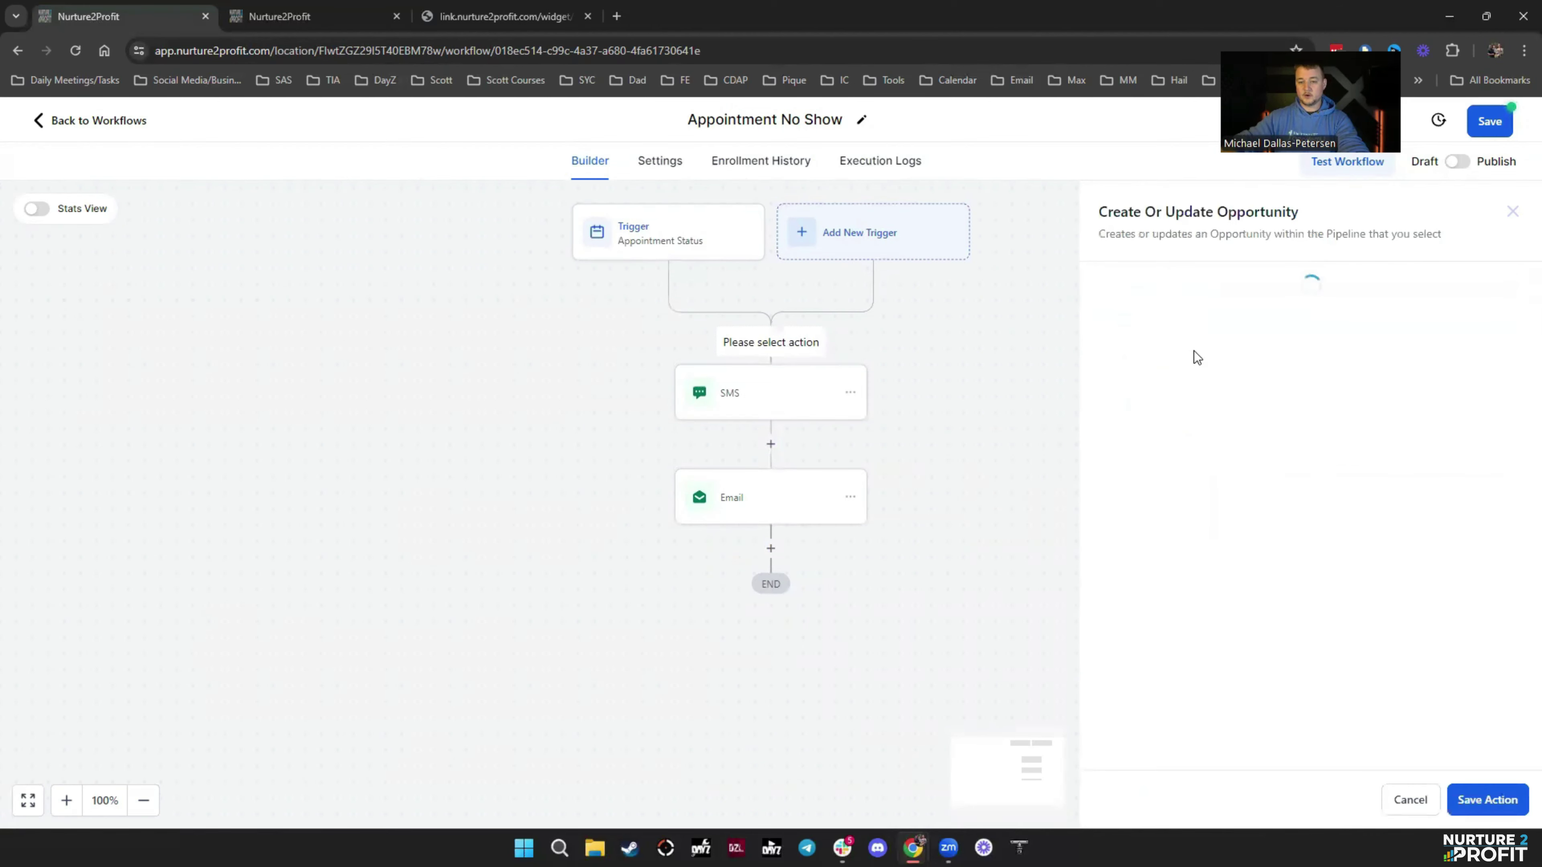
pyautogui.click(1126, 394)
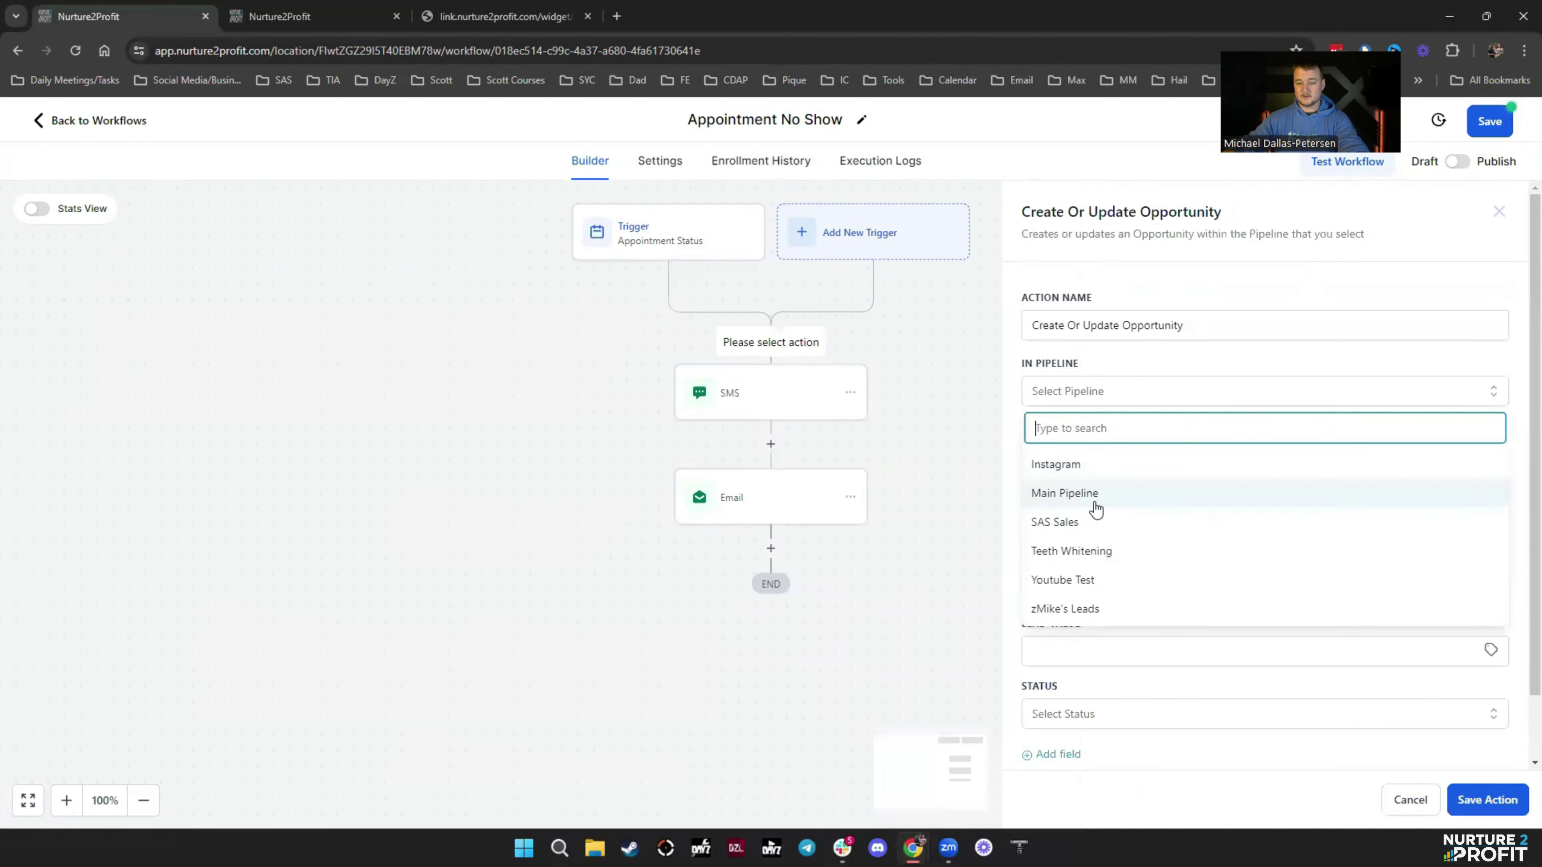
pyautogui.click(1082, 582)
pyautogui.click(1112, 459)
pyautogui.scroll(-2, 1119, 643)
pyautogui.click(1096, 627)
pyautogui.click(1485, 801)
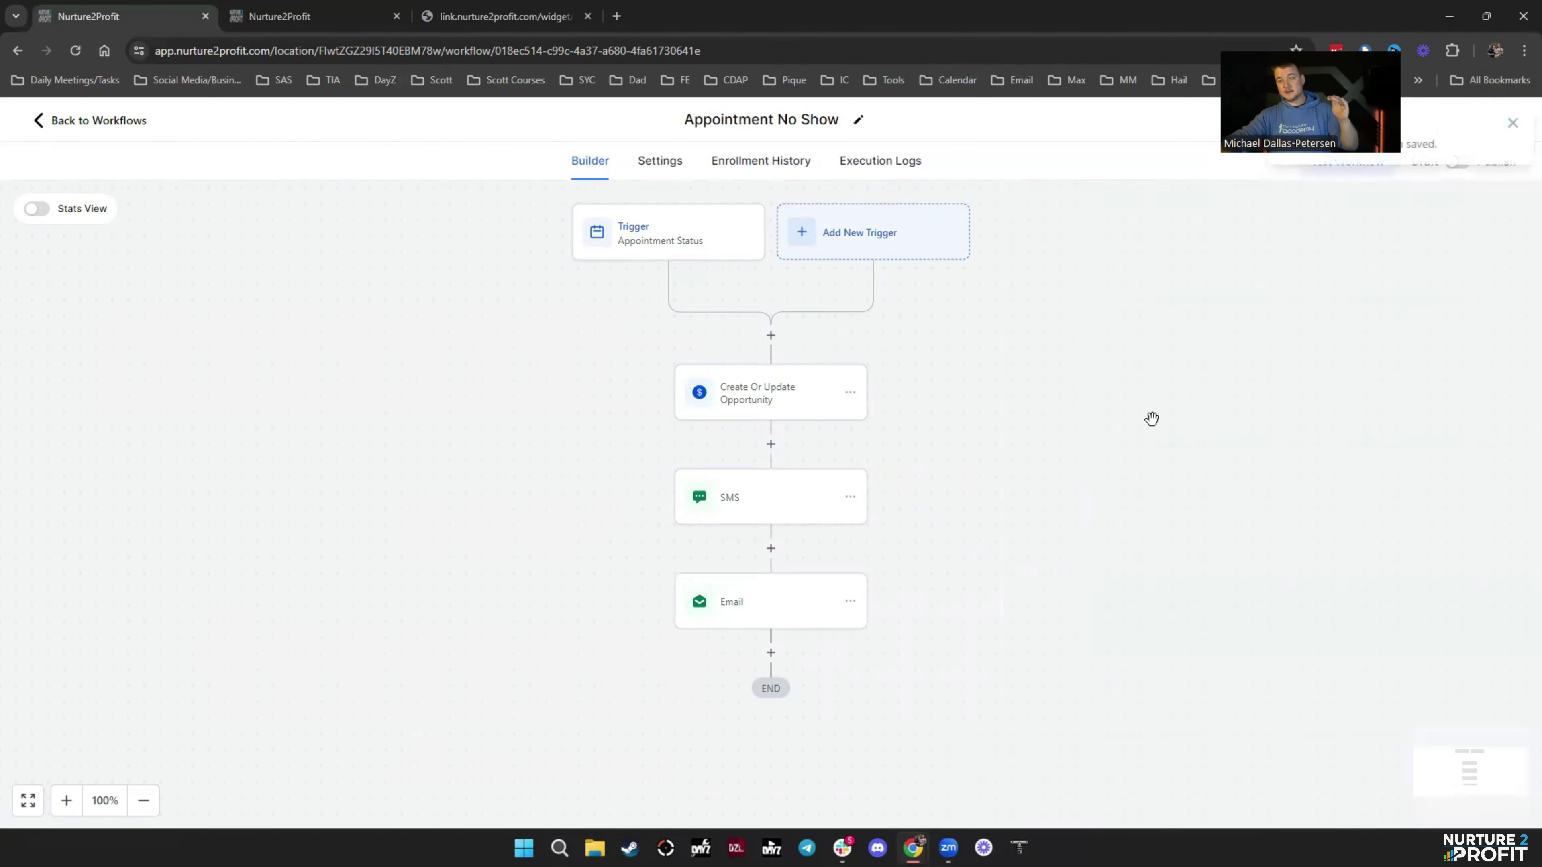
# Add a Wait action after the email with a time delay of 7 days
pyautogui.scroll(-2, 860, 592)
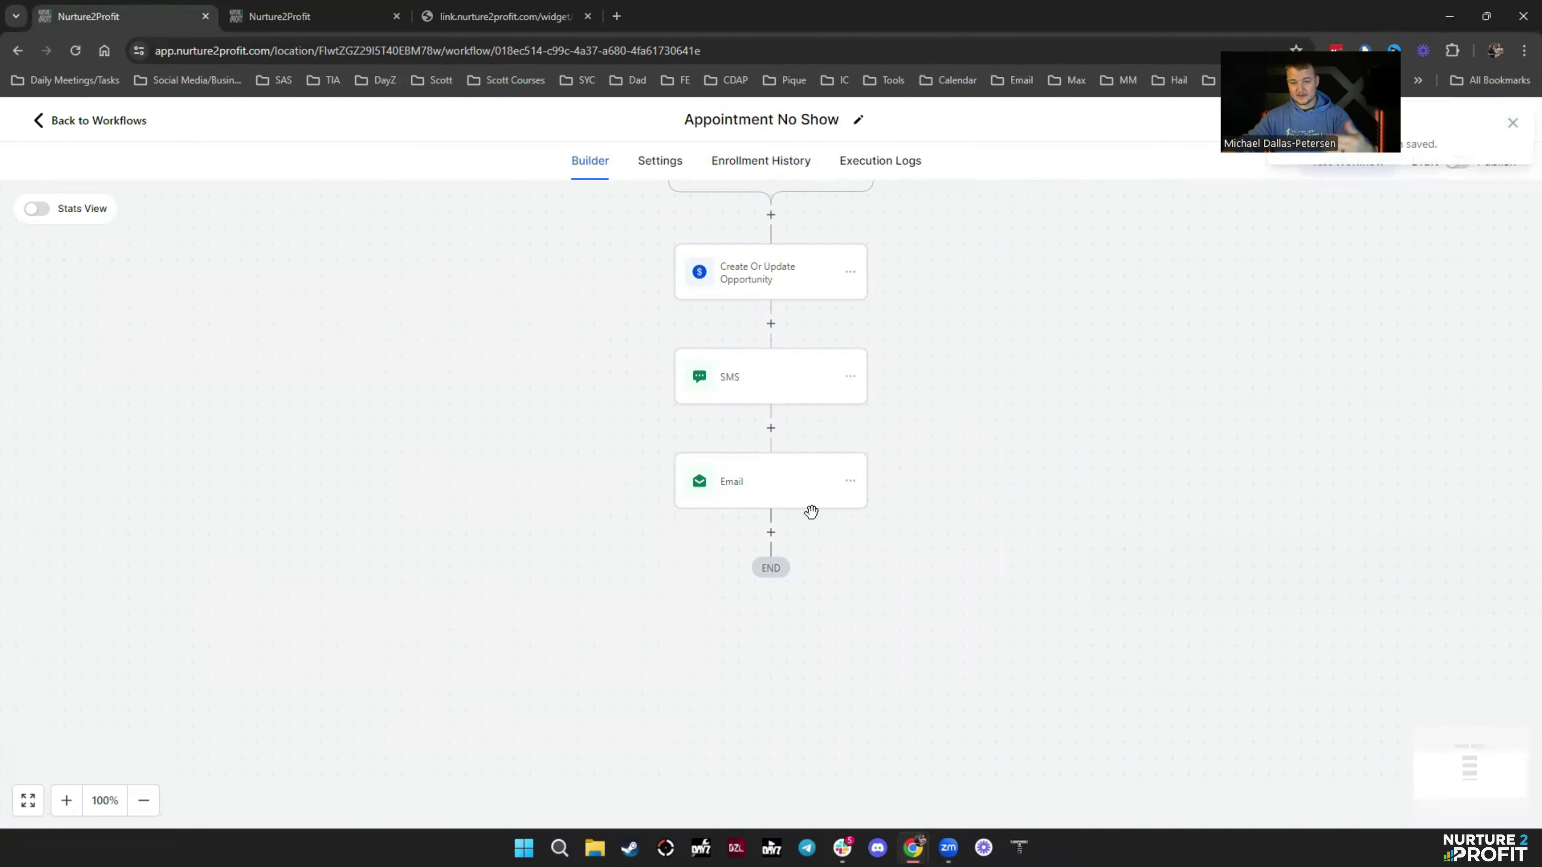
pyautogui.click(771, 534)
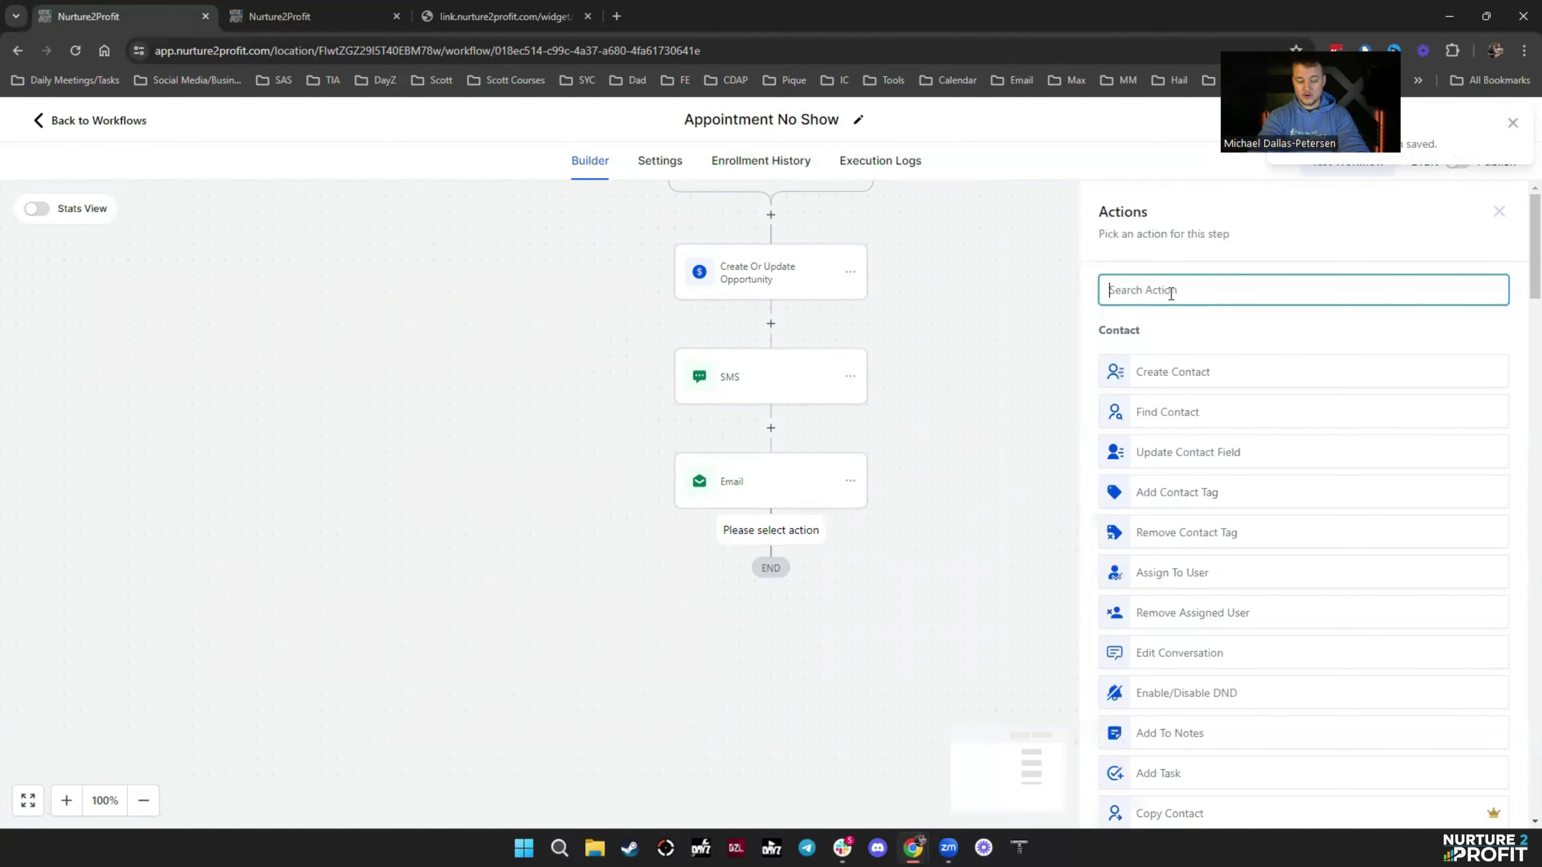
pyautogui.write('wait')
pyautogui.click(1147, 359)
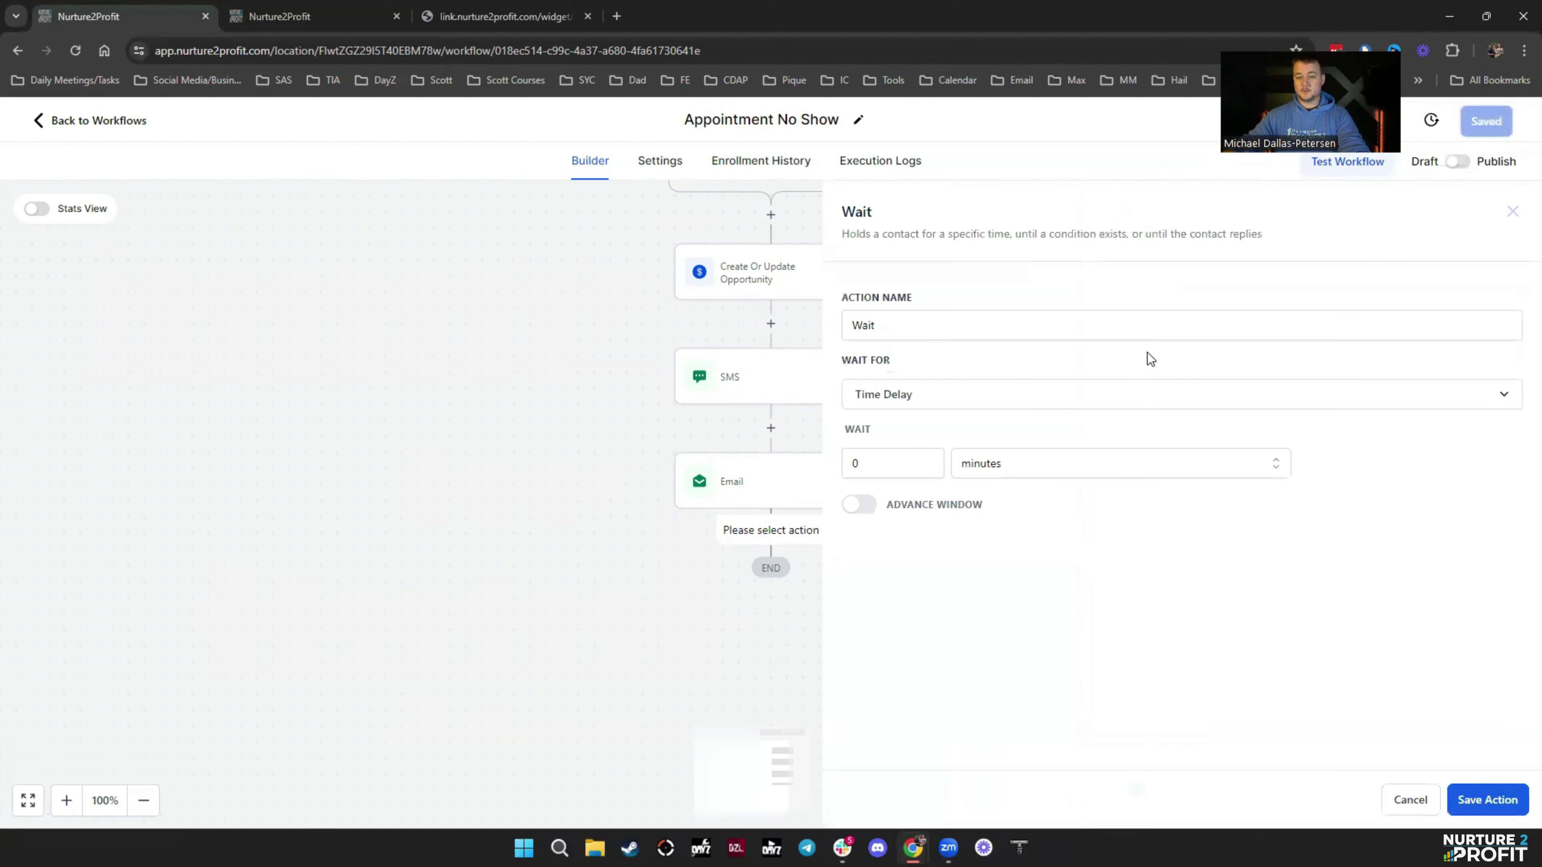
pyautogui.write('7')
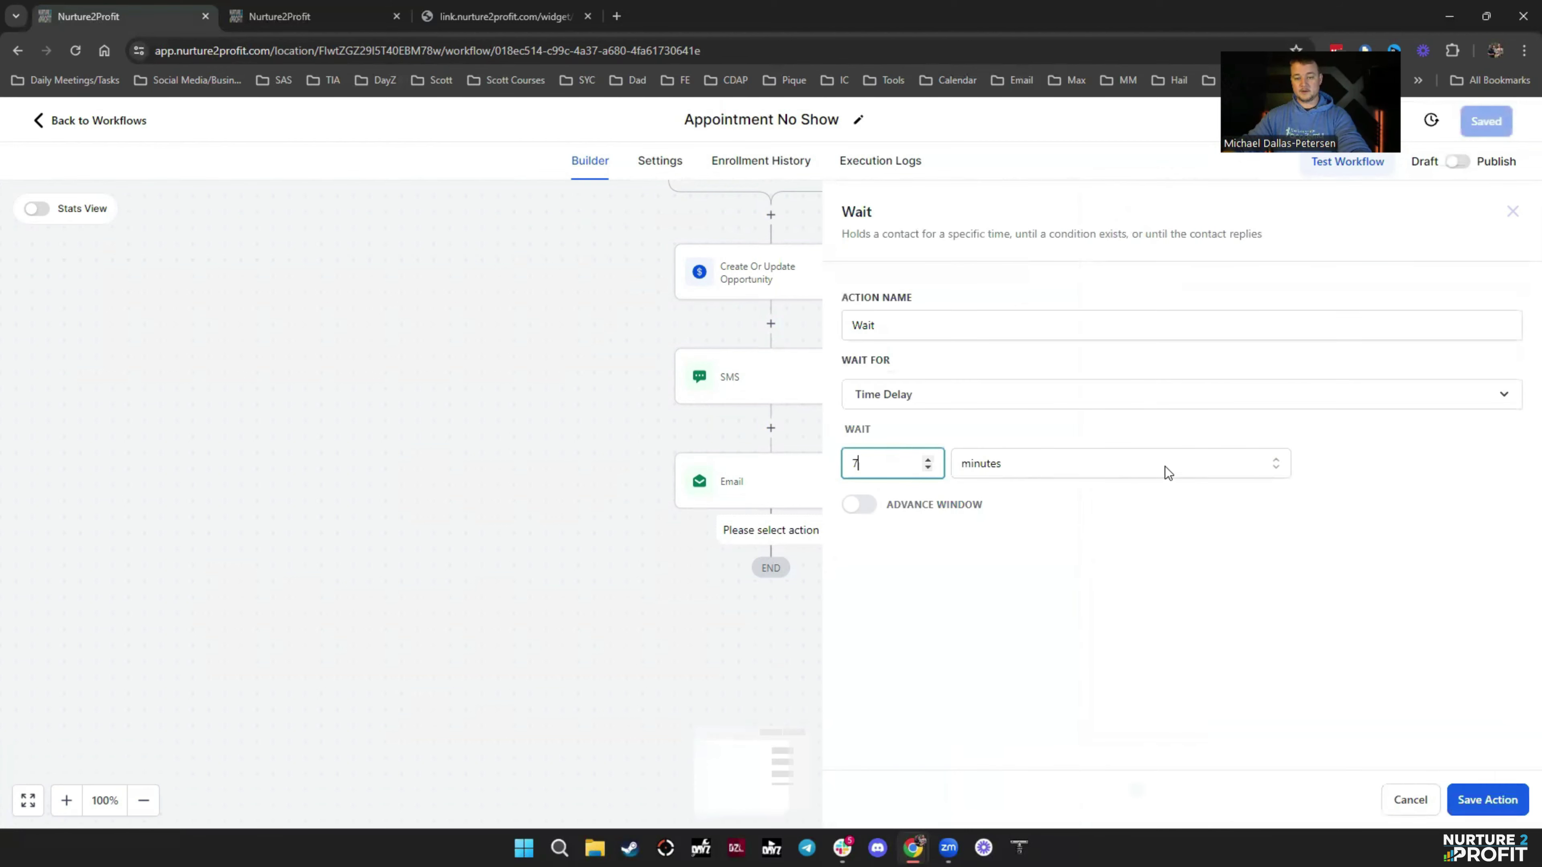
pyautogui.click(1163, 468)
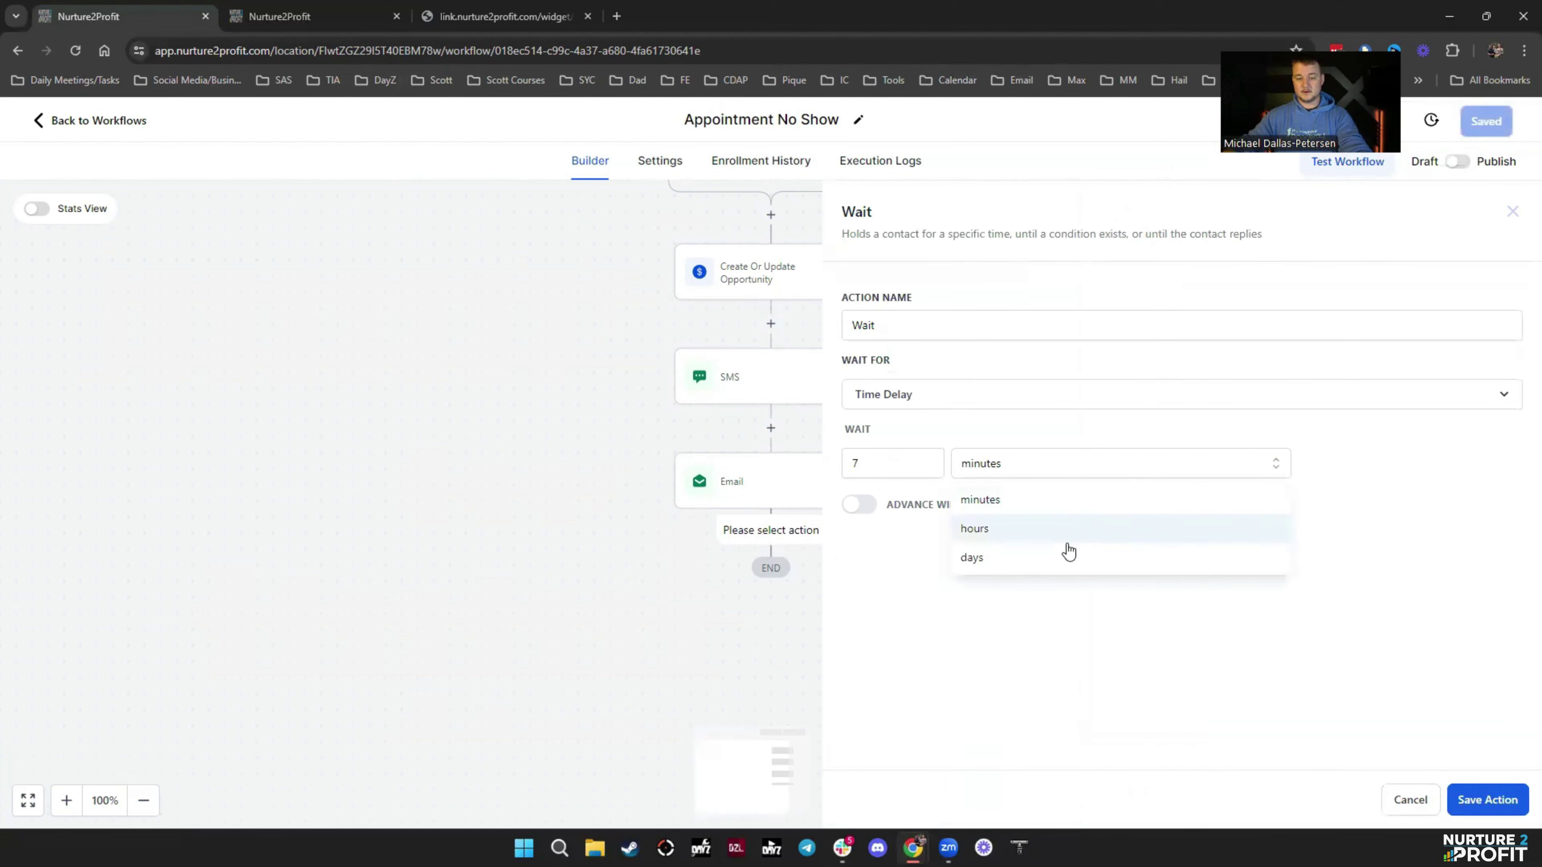
pyautogui.click(1051, 569)
pyautogui.click(1487, 800)
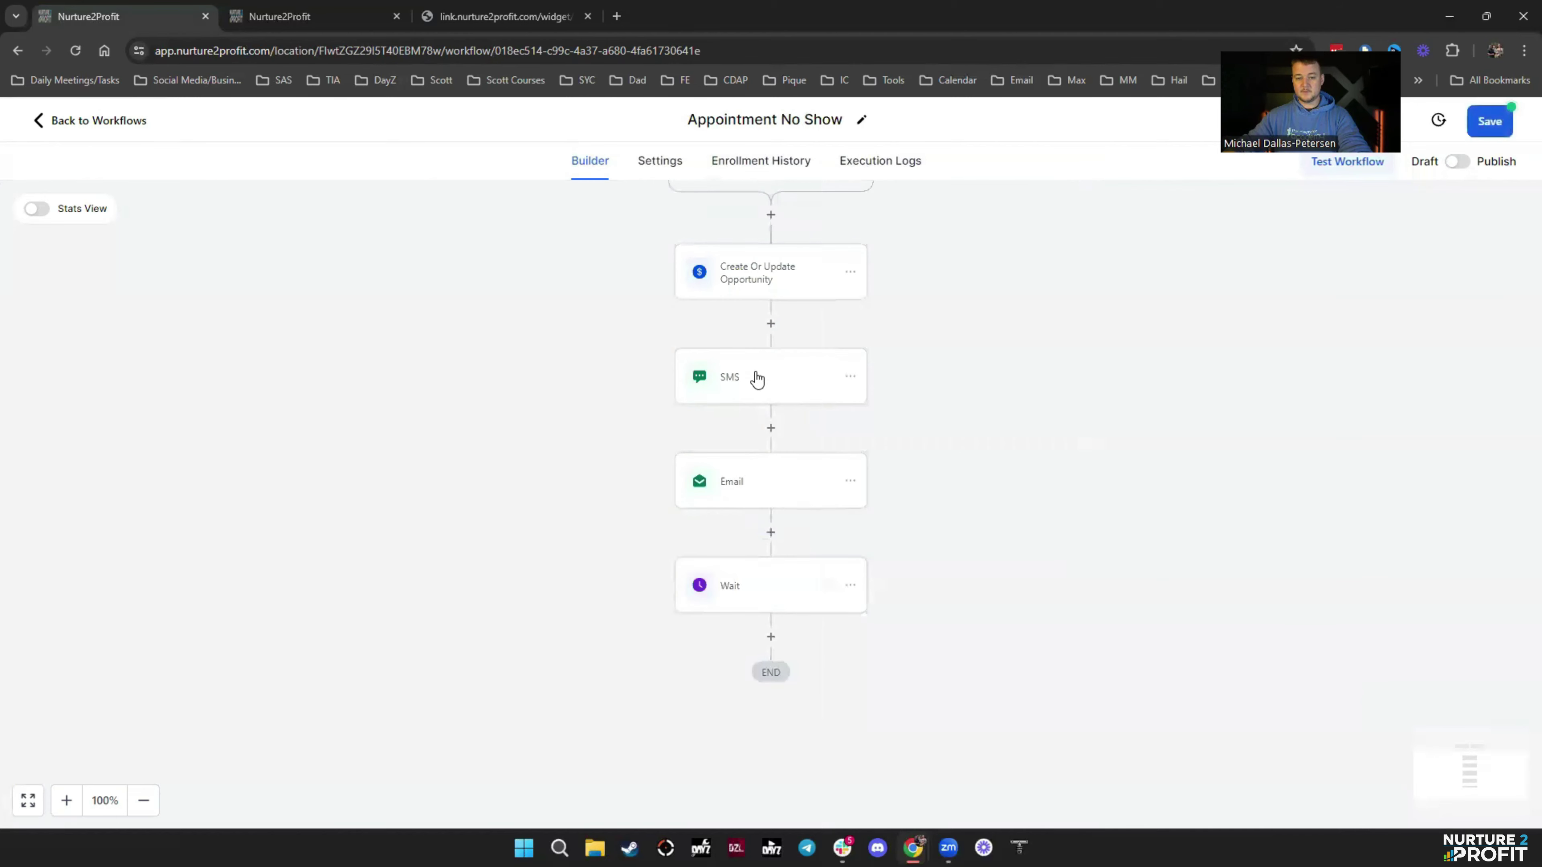
# Add a Create Or Update Opportunity action after the wait, set to the Nurture stage of the Youtube Test pipeline, and save
pyautogui.scroll(1, 757, 400)
pyautogui.scroll(-2, 816, 441)
pyautogui.click(771, 597)
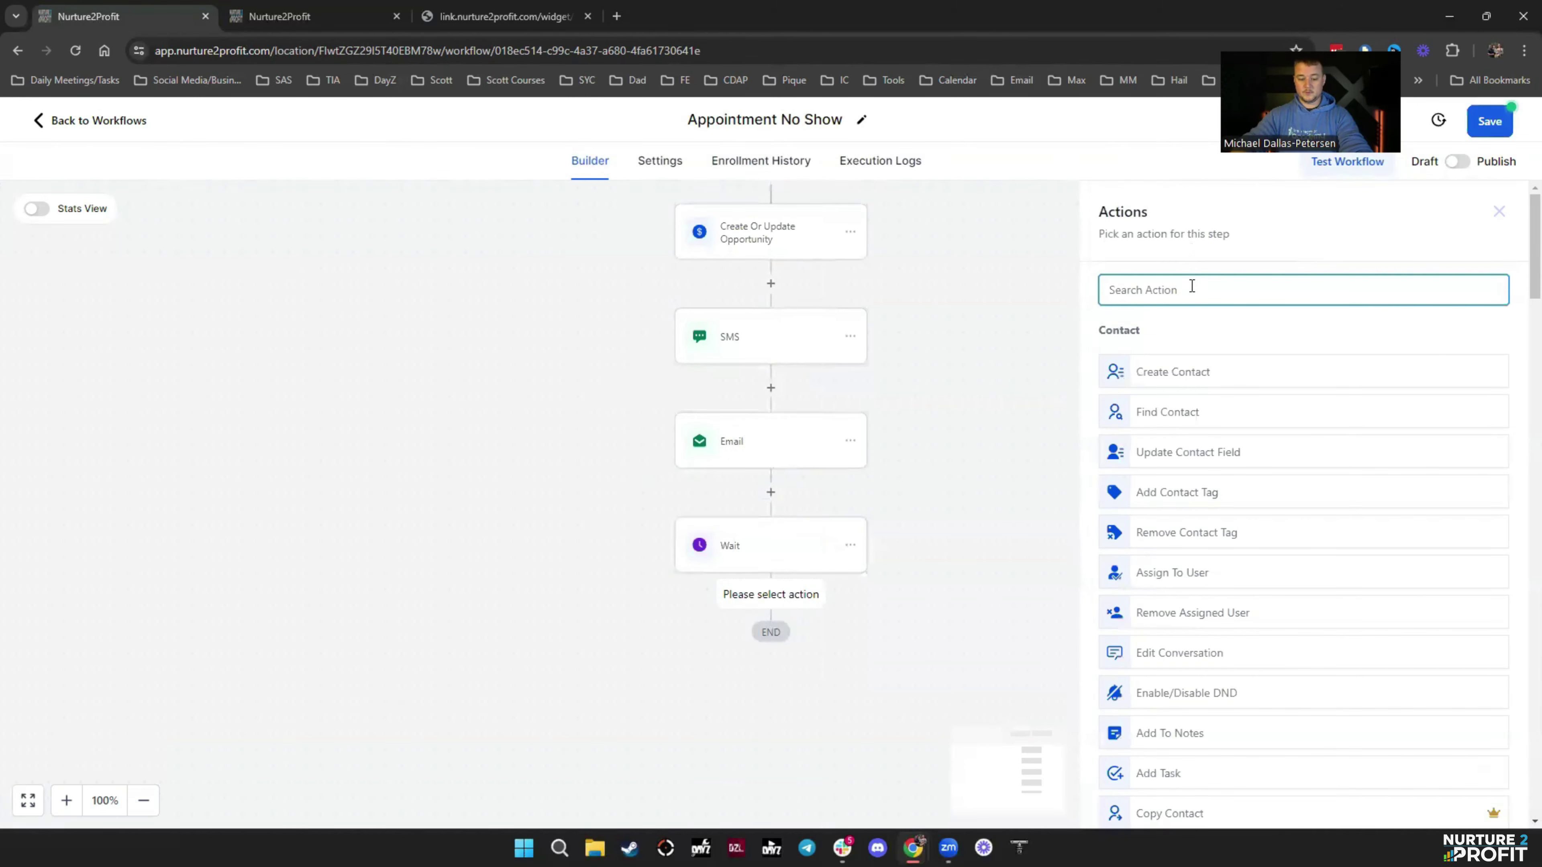
pyautogui.write('opp')
pyautogui.click(1197, 363)
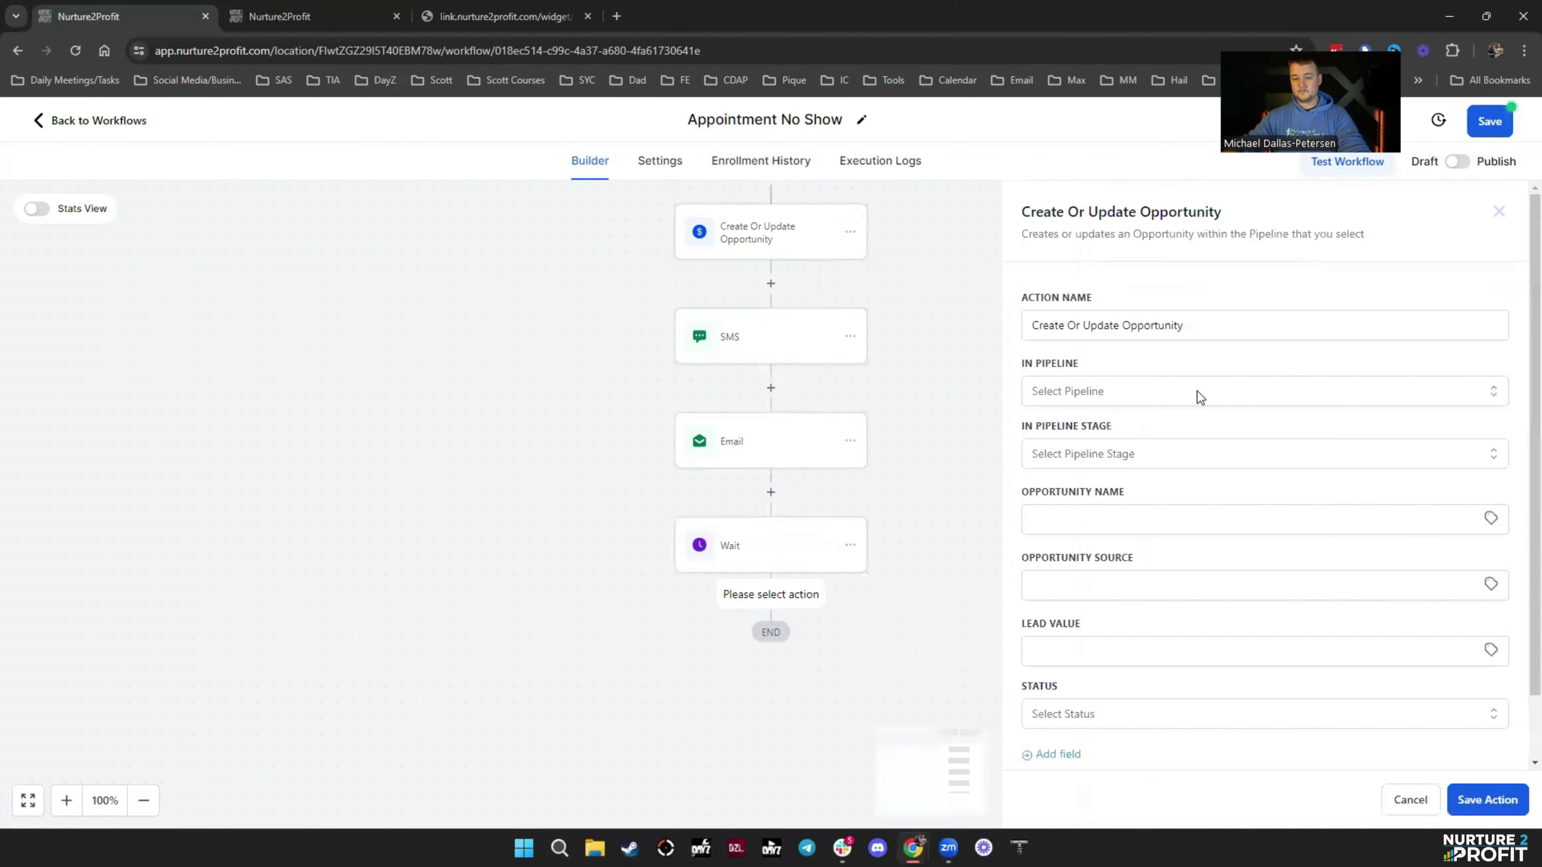
pyautogui.click(1092, 389)
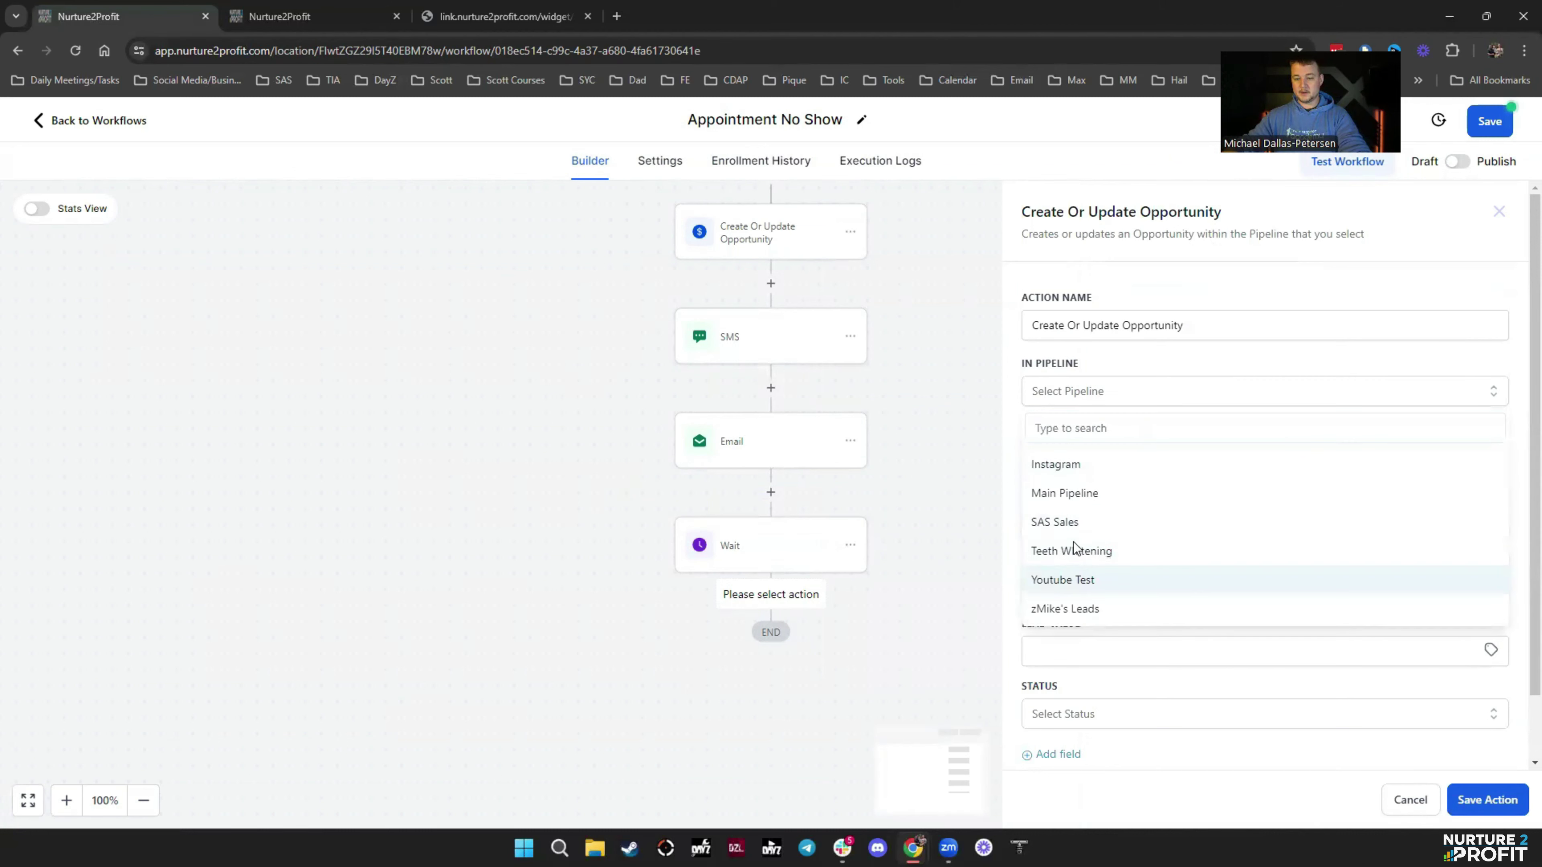
pyautogui.click(1087, 578)
pyautogui.click(1095, 454)
pyautogui.scroll(-1, 1119, 595)
pyautogui.click(1094, 667)
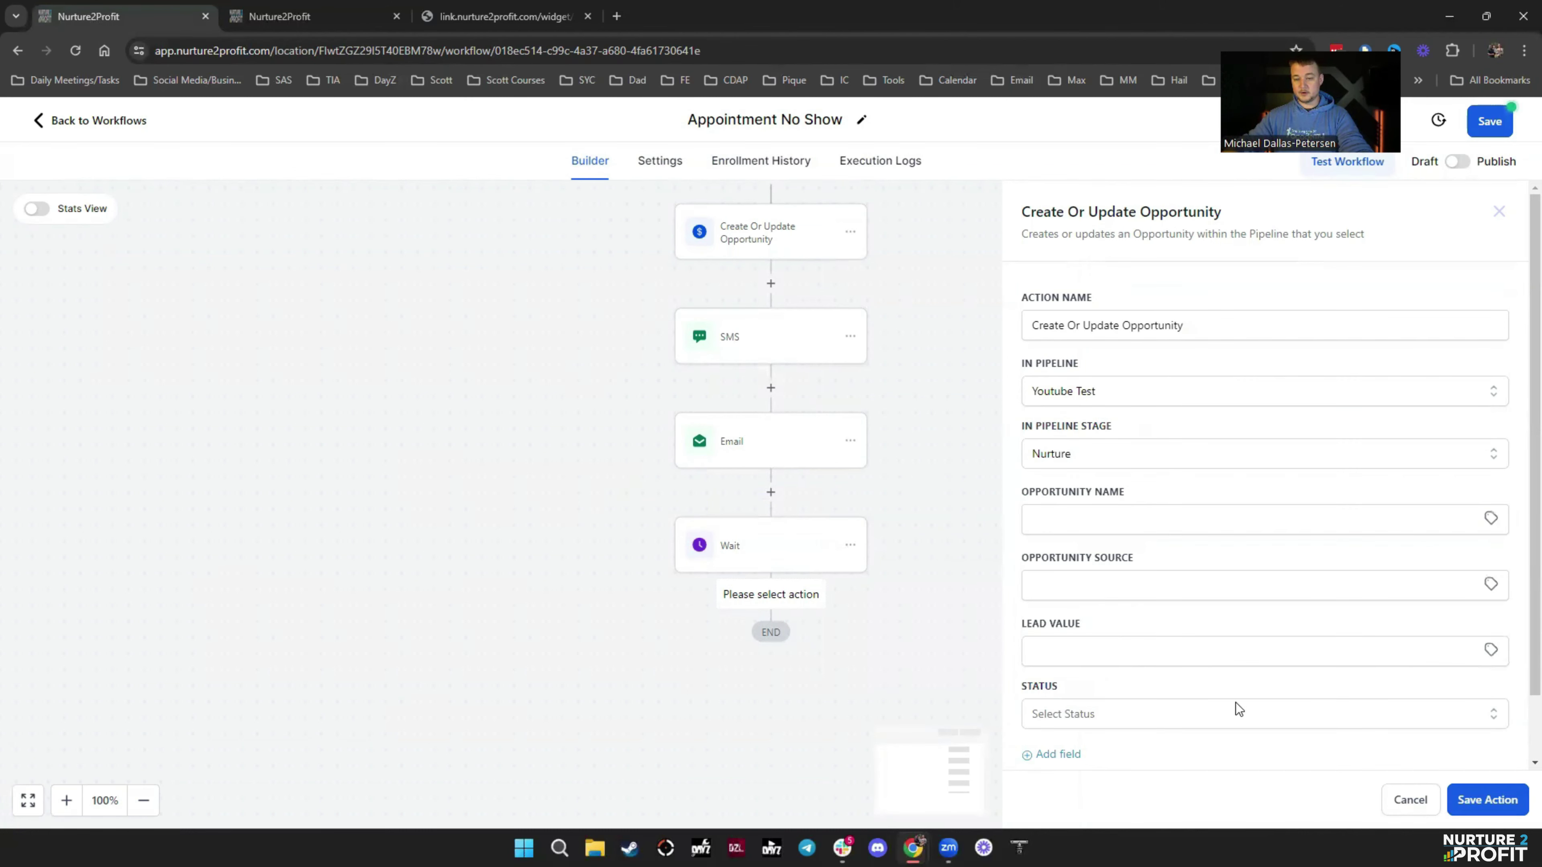
pyautogui.click(1511, 805)
pyautogui.scroll(1, 989, 480)
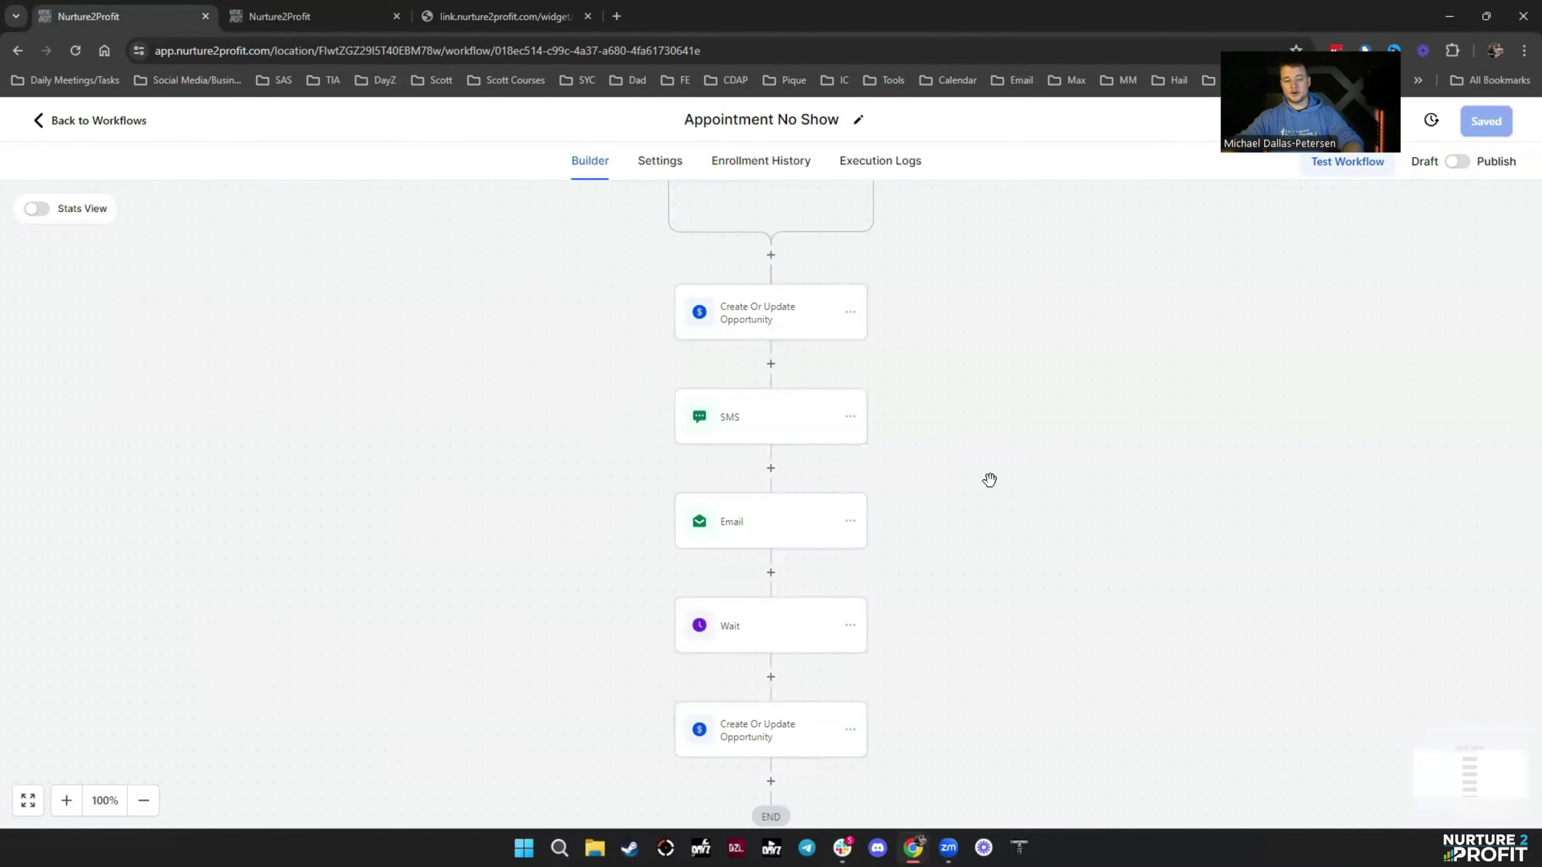
# Add an Add To Workflow action after the final opportunity update, choose its target workflow, and save the action and the workflow
pyautogui.scroll(-3, 952, 500)
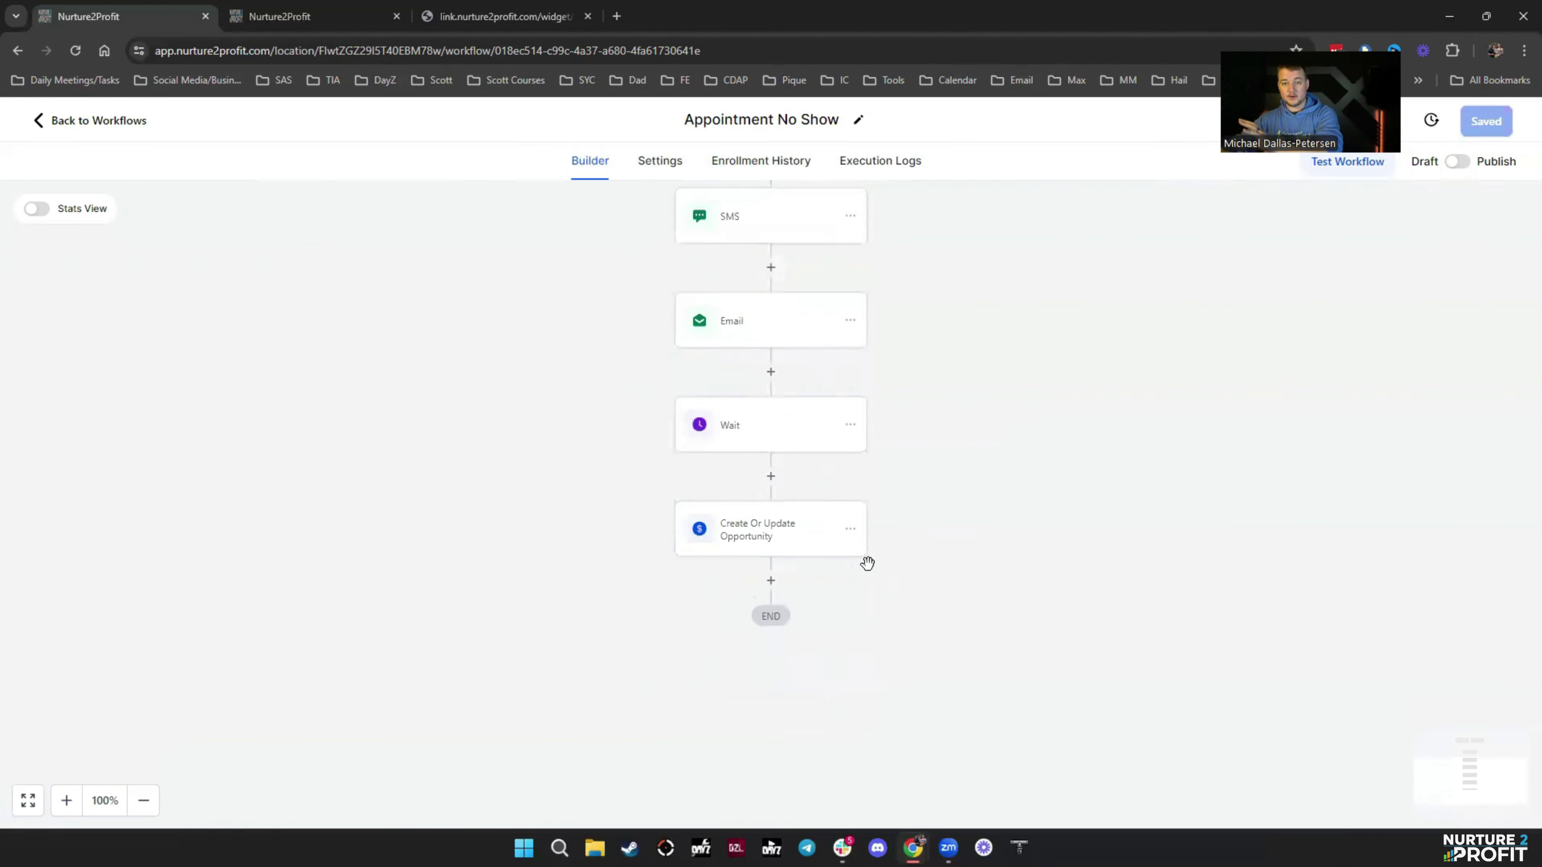
pyautogui.click(770, 580)
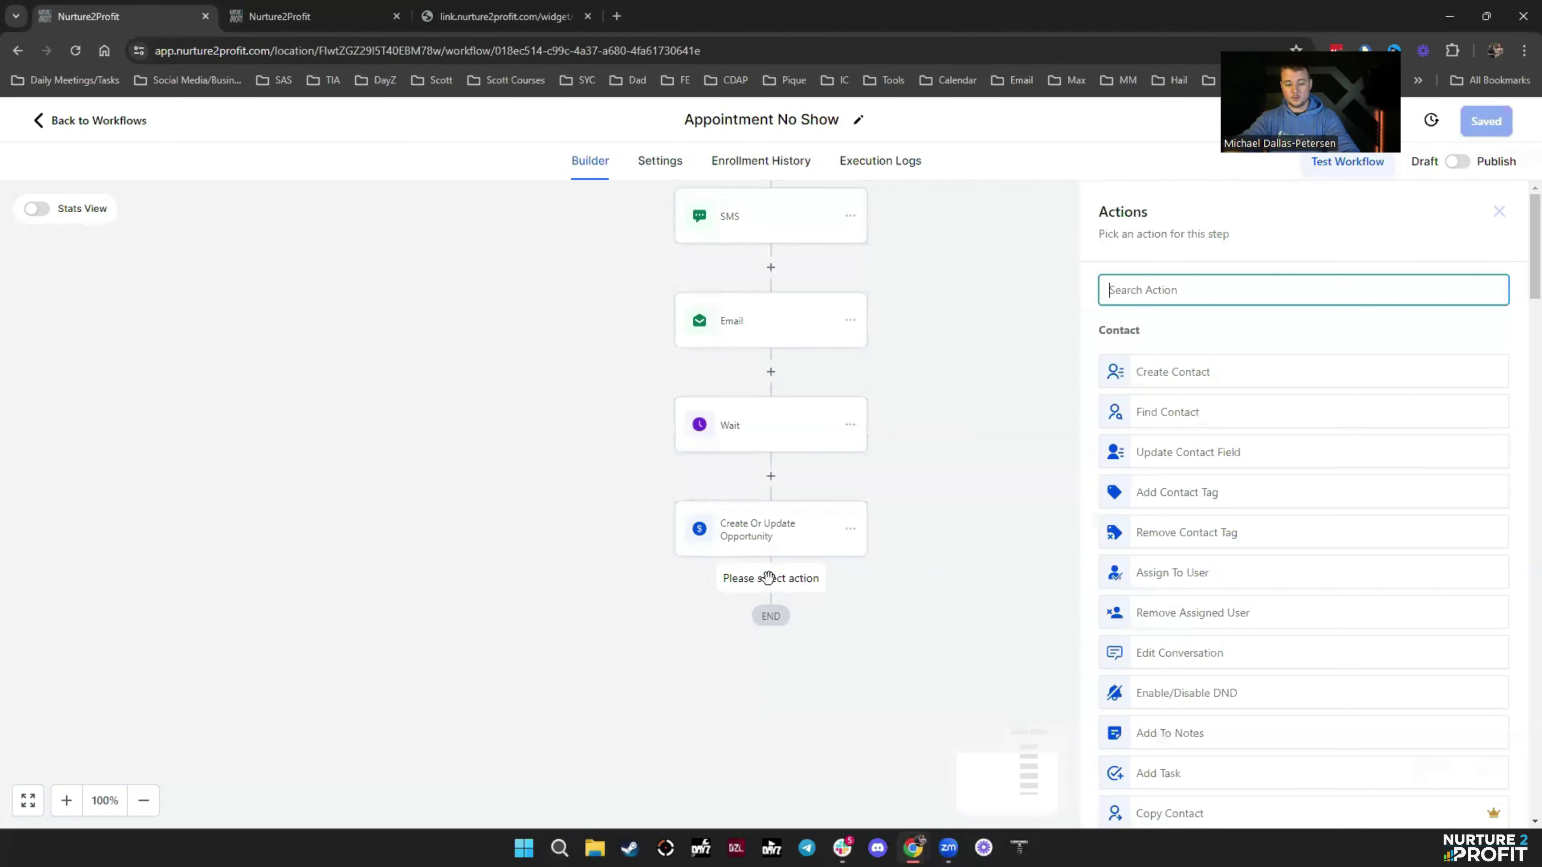
pyautogui.write('add')
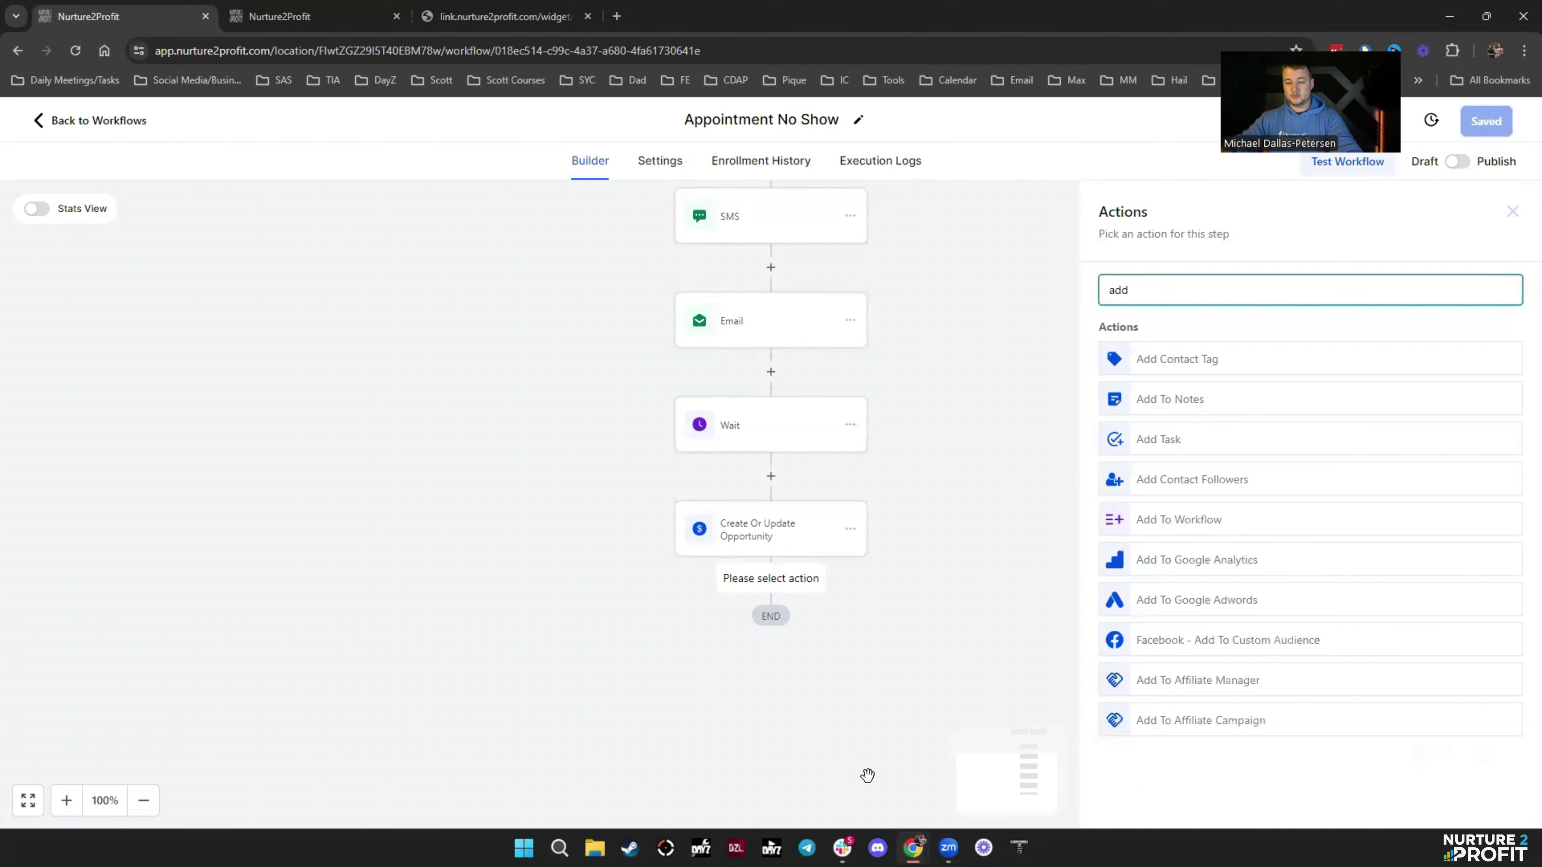
pyautogui.click(1159, 533)
pyautogui.click(1150, 401)
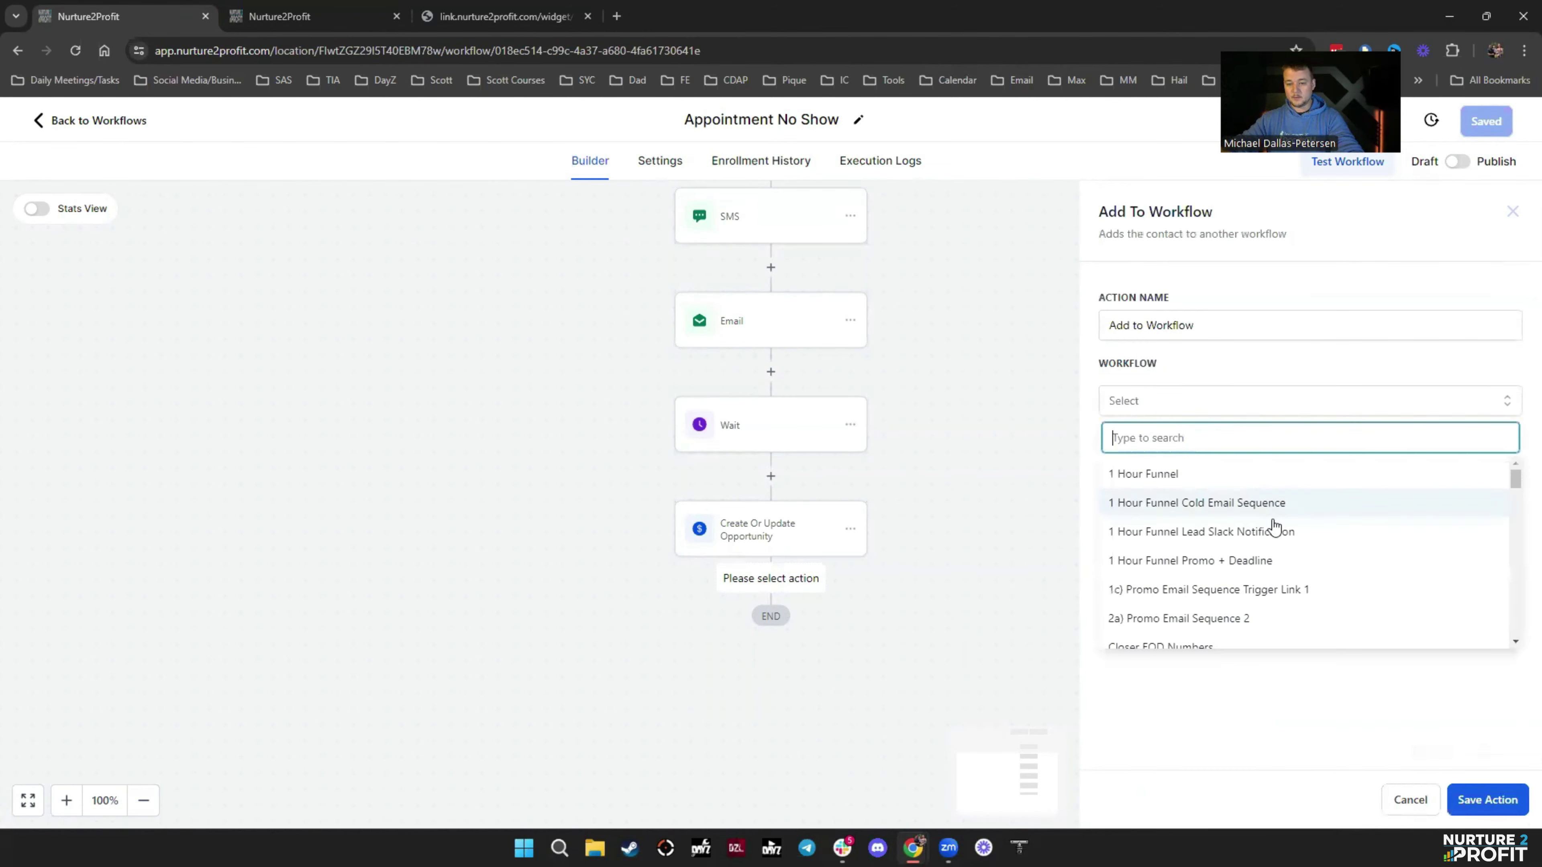
pyautogui.scroll(-5, 1275, 534)
pyautogui.scroll(-3, 1287, 544)
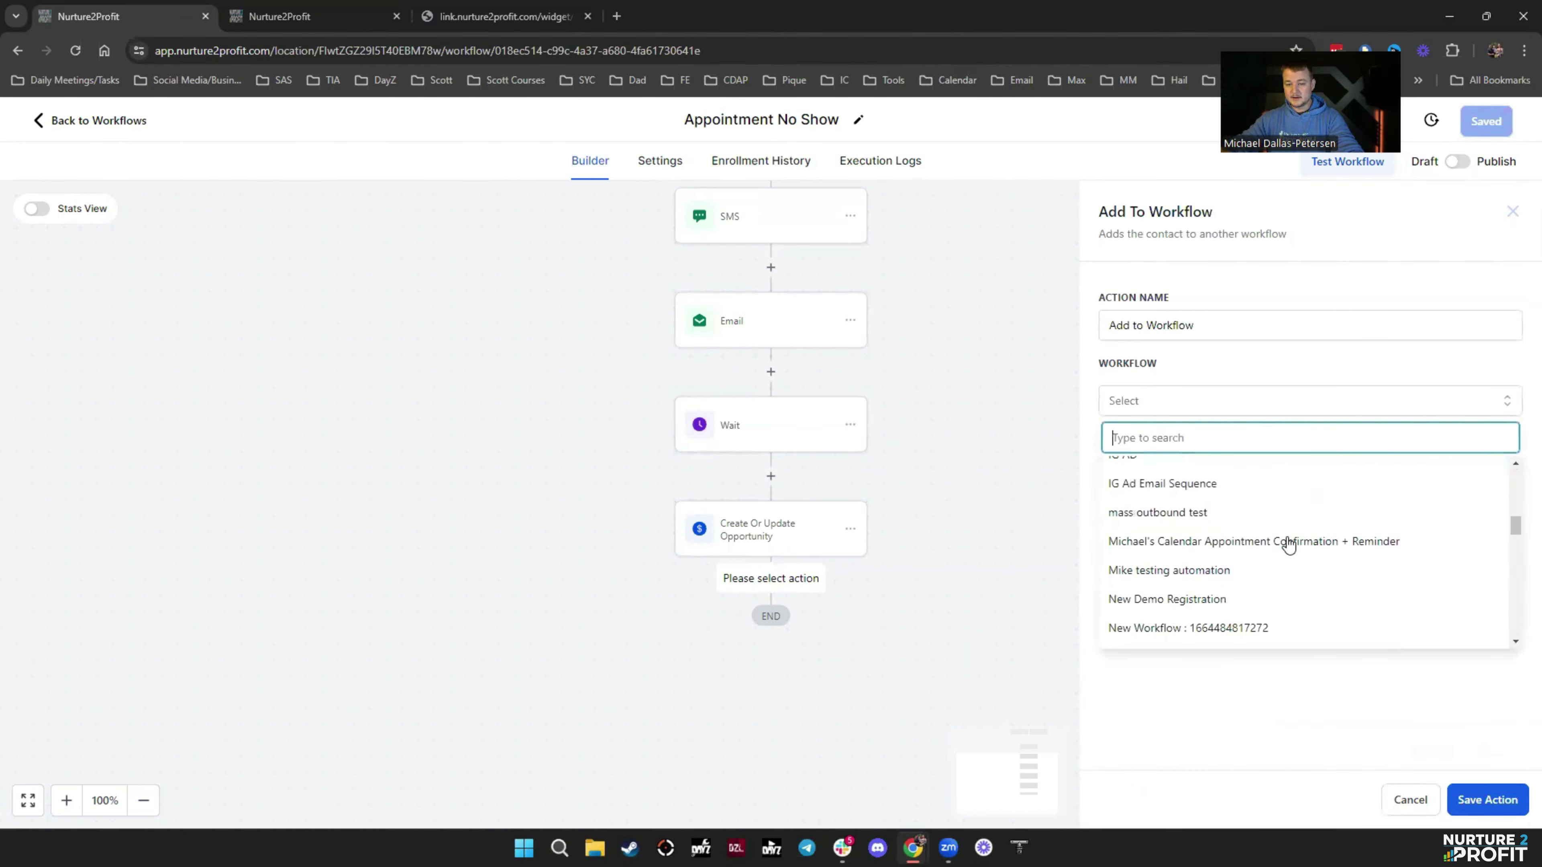
pyautogui.click(1225, 492)
pyautogui.click(1488, 800)
pyautogui.click(1486, 121)
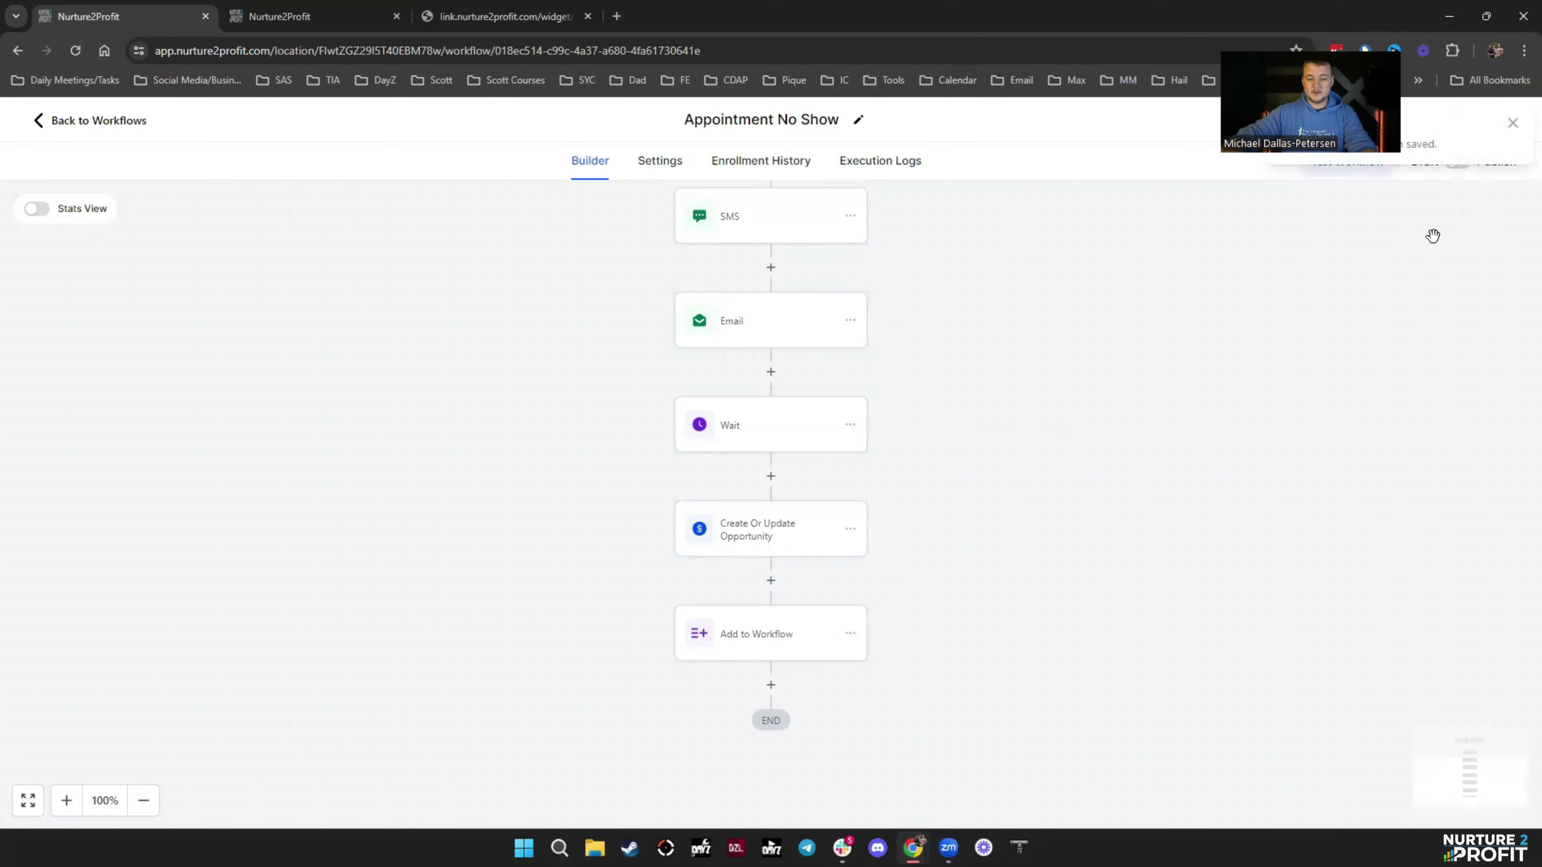
# Review the Appointment No Show workflow's settings and open the Youtube Test opportunities board
pyautogui.scroll(3, 1115, 539)
pyautogui.scroll(3, 1115, 539)
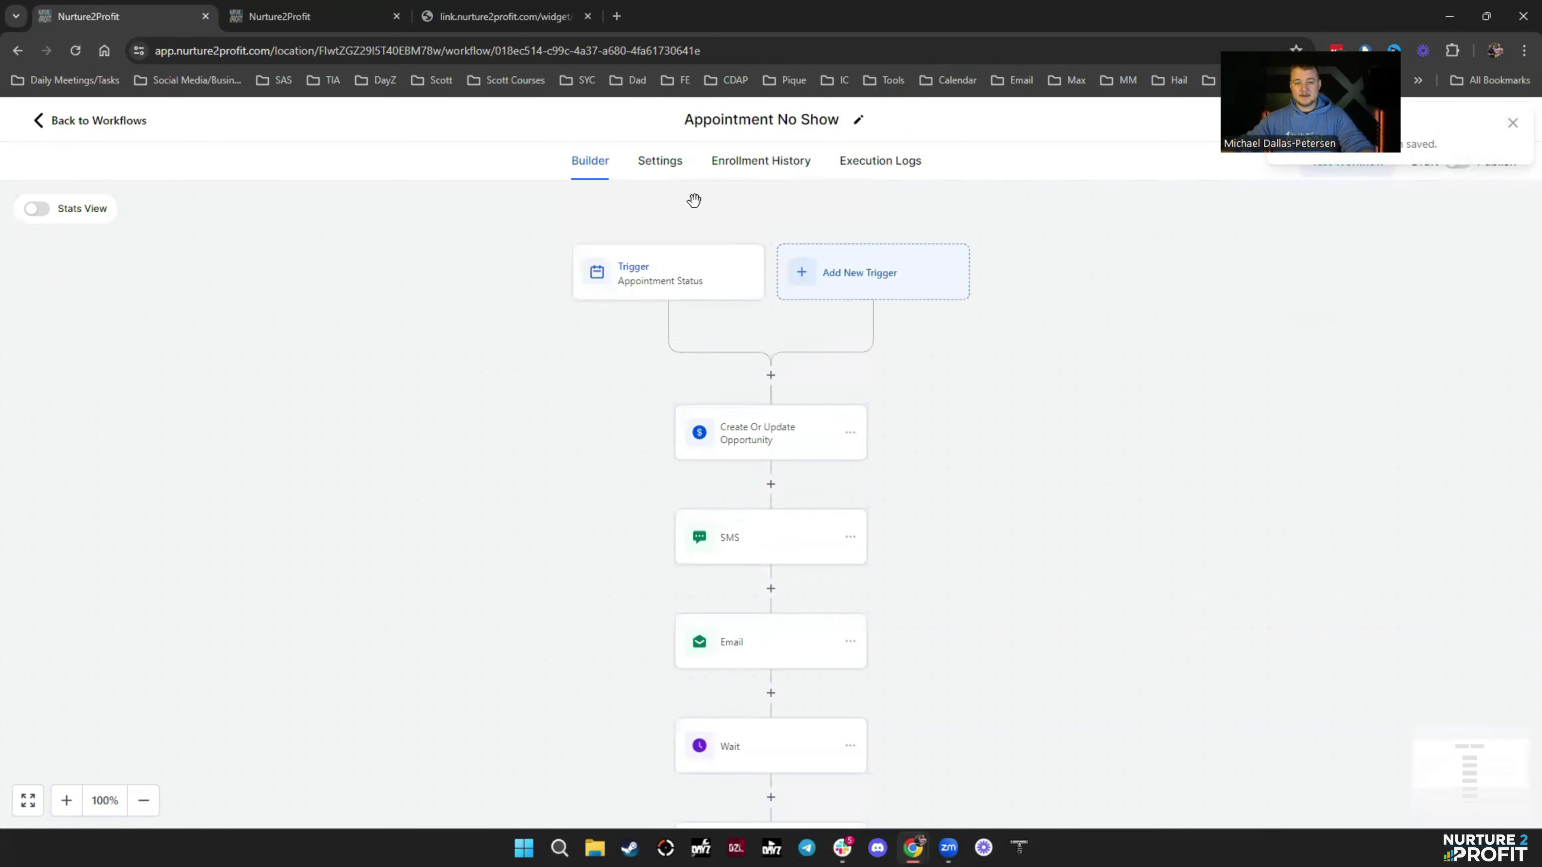
pyautogui.click(660, 160)
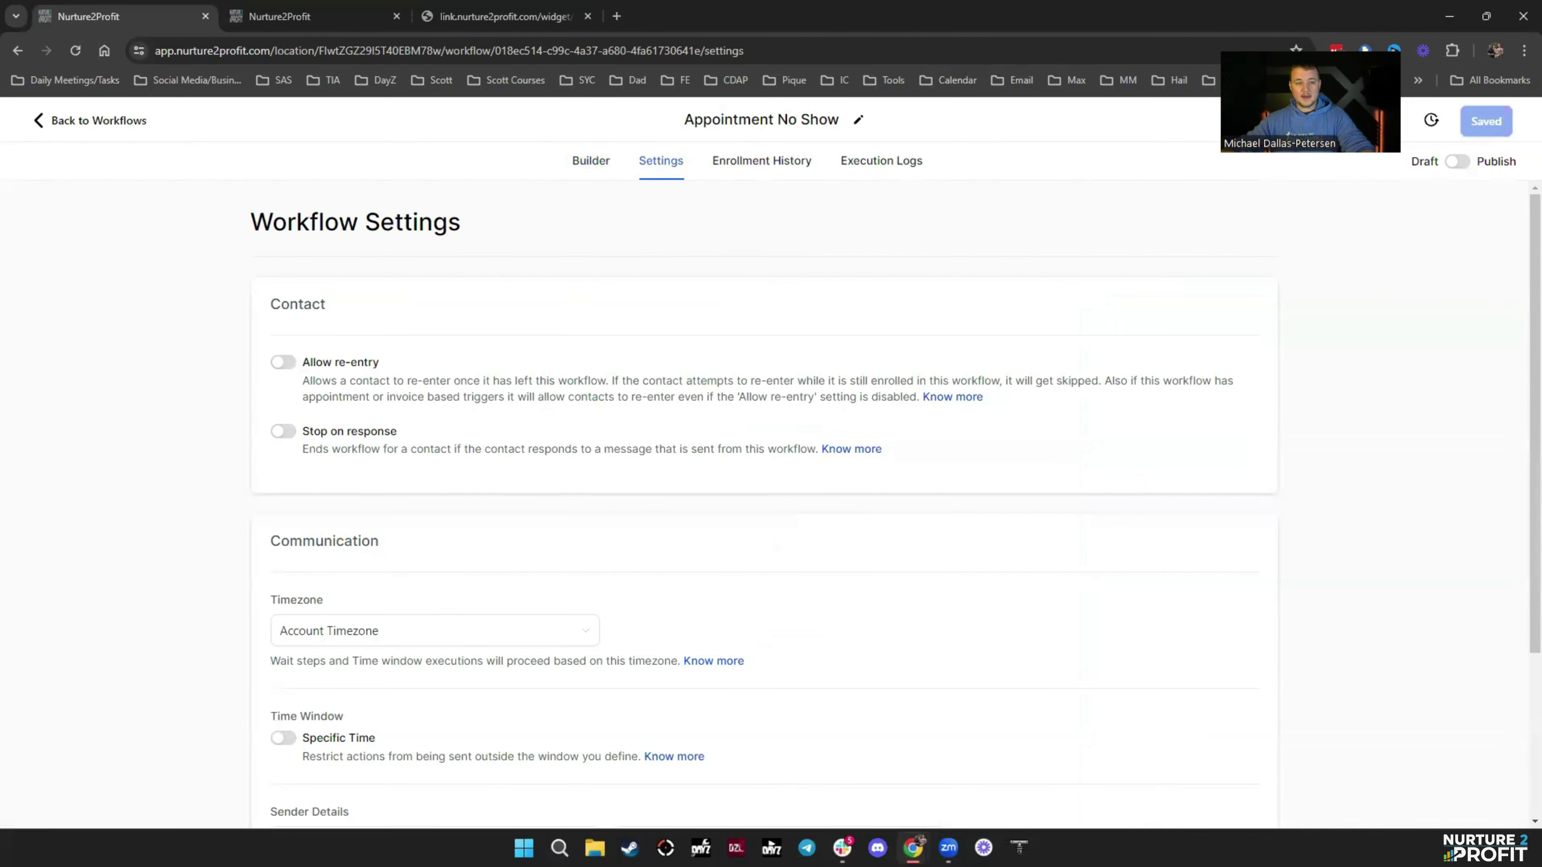
pyautogui.click(32, 122)
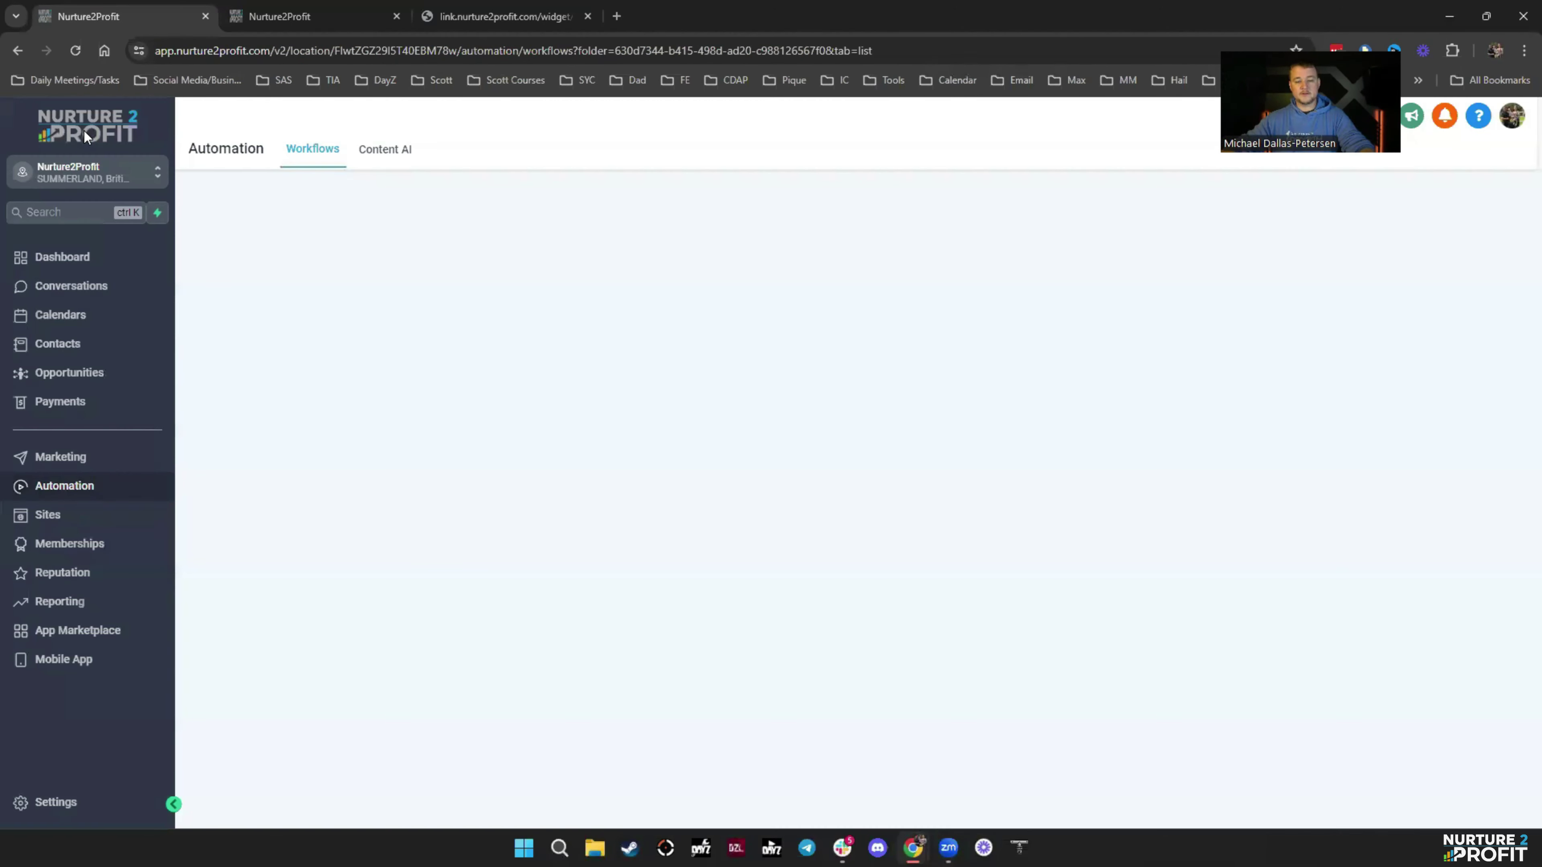
pyautogui.click(85, 377)
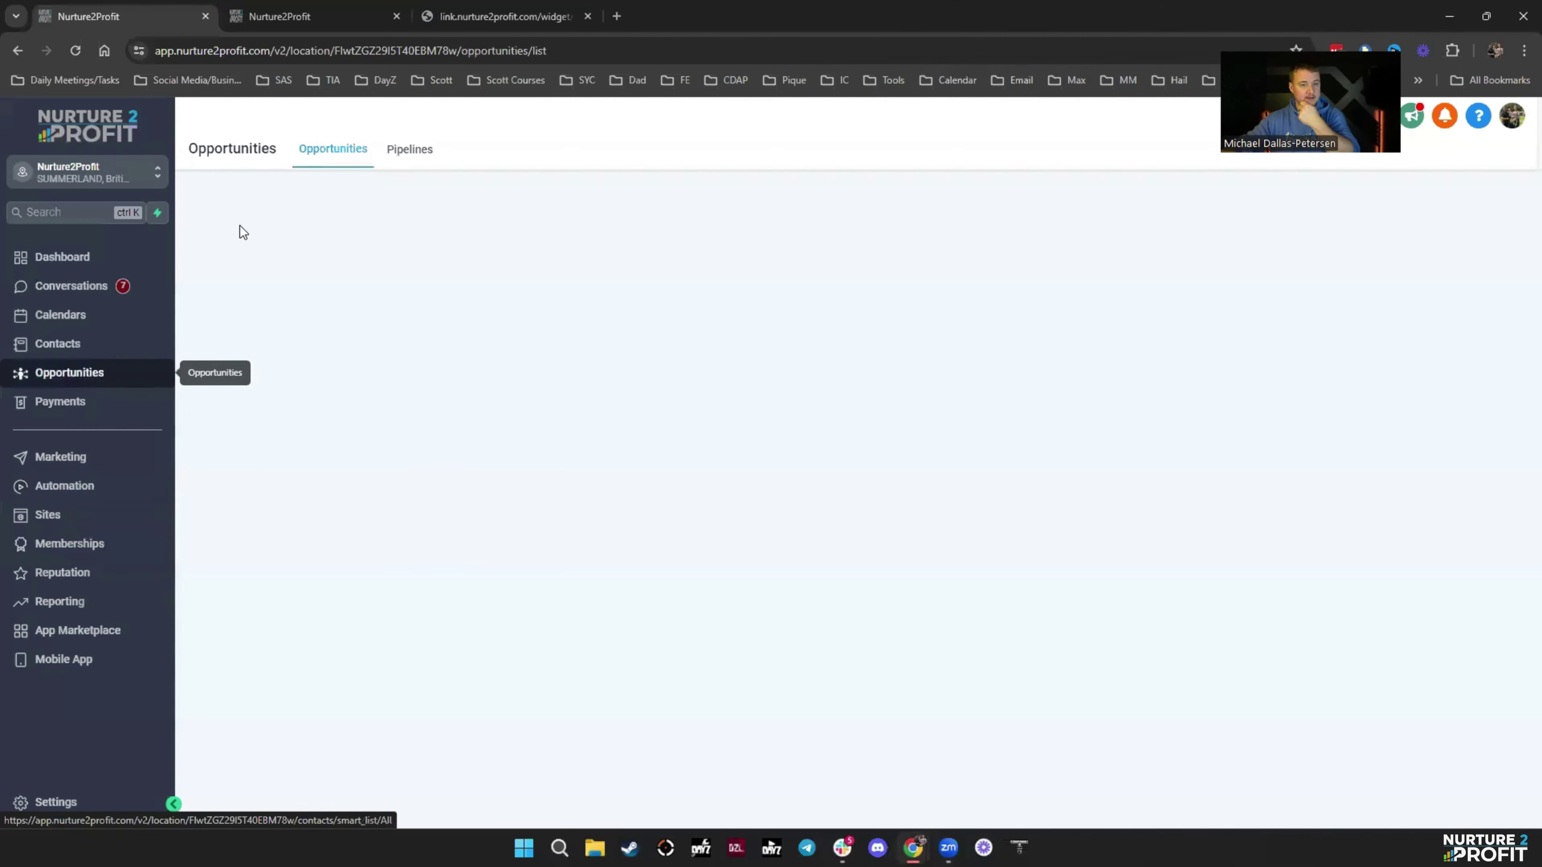
pyautogui.hscroll(3, 795, 413)
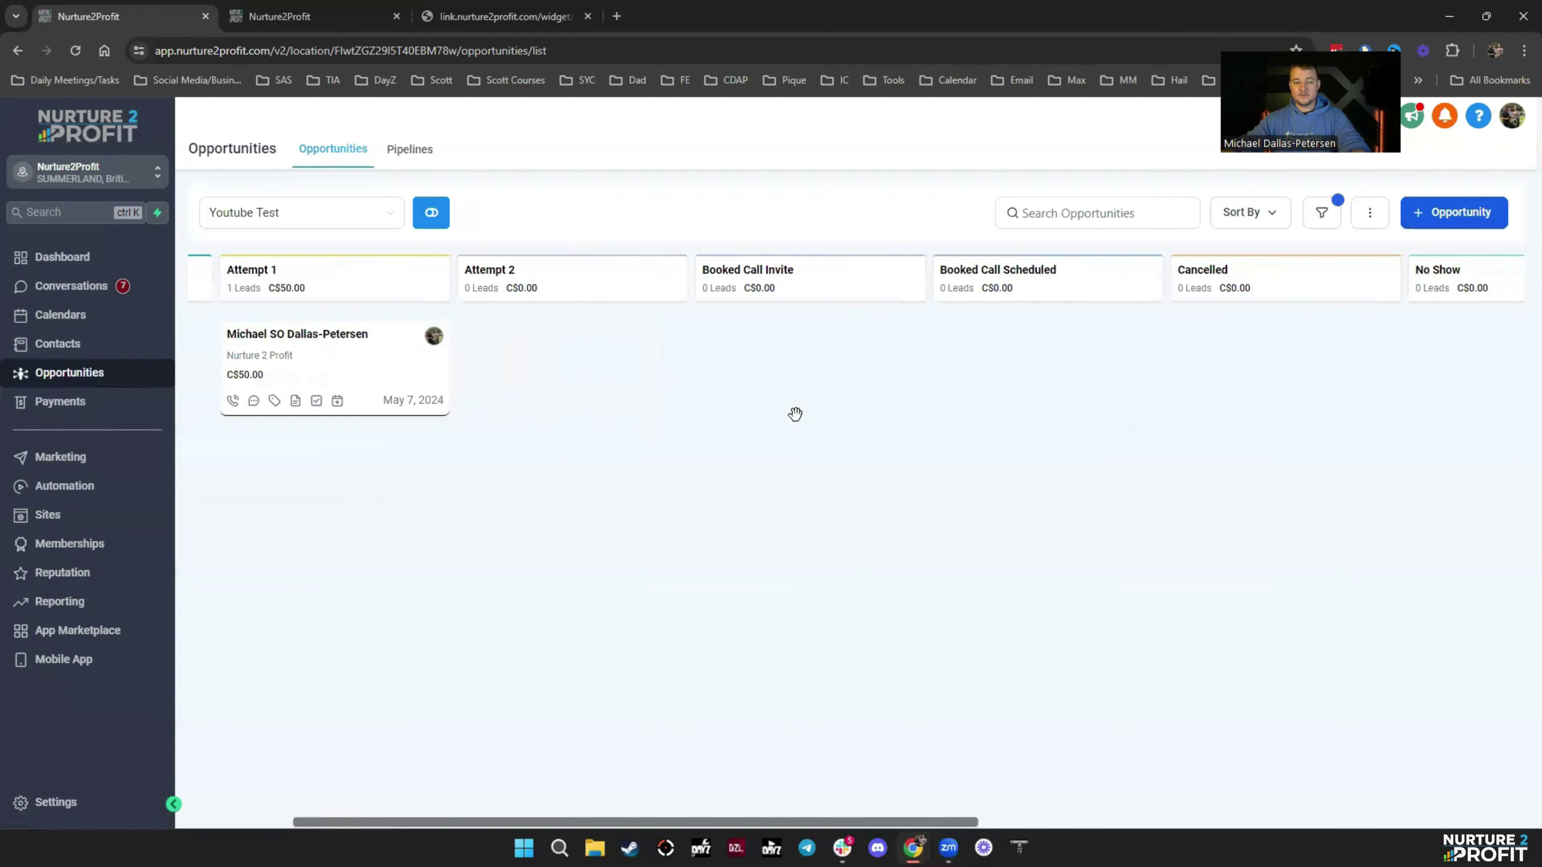
# In the second browser tab, open Appointment No Show from the 1 Hour Funnel Automations folder and set the workflow to published
pyautogui.click(264, 16)
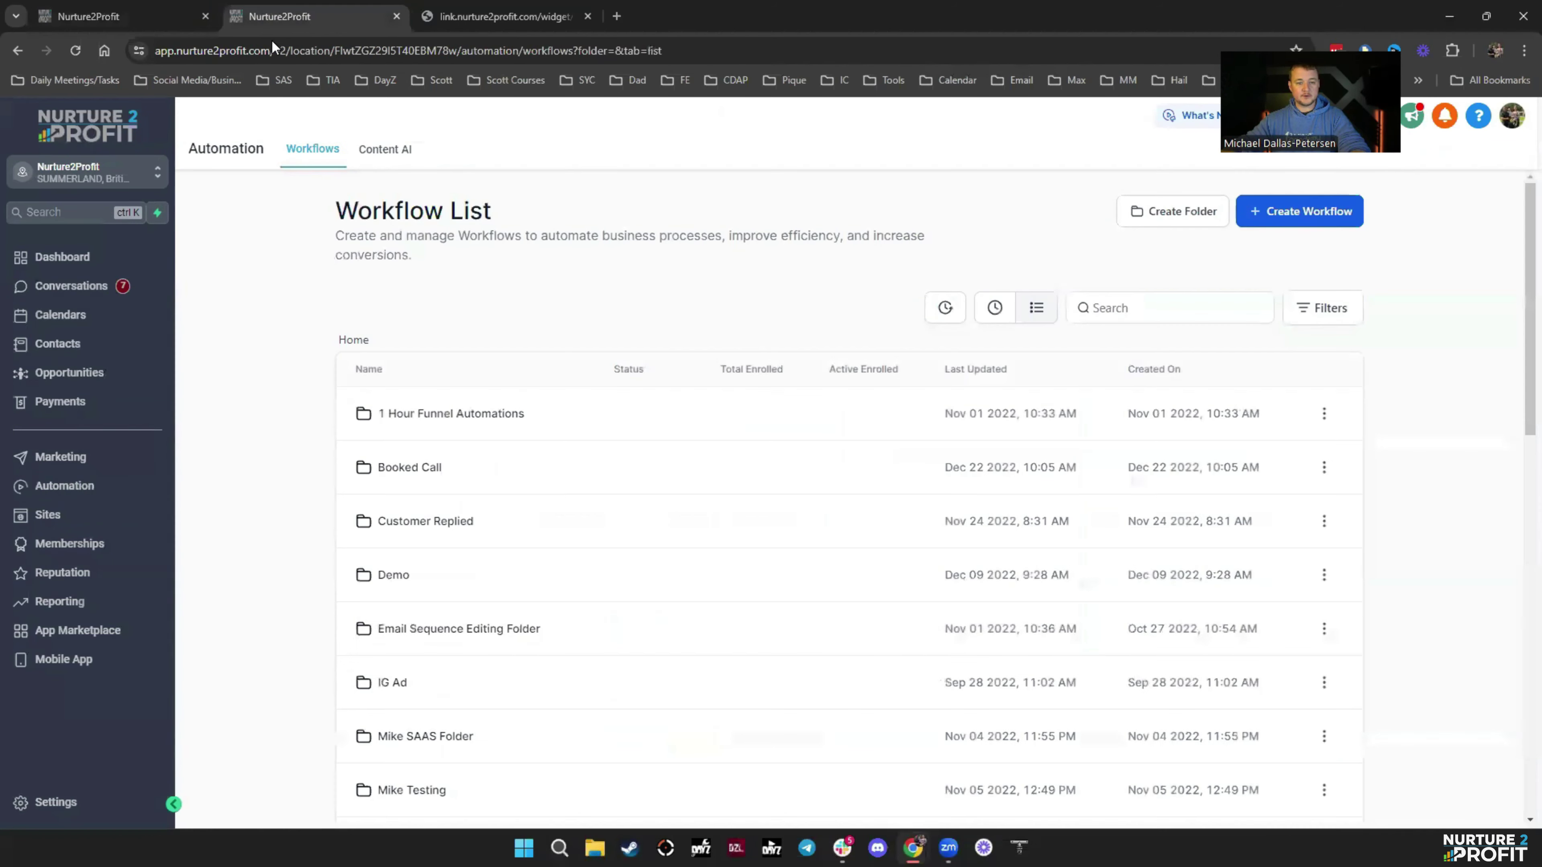
pyautogui.click(425, 419)
pyautogui.scroll(-1, 616, 615)
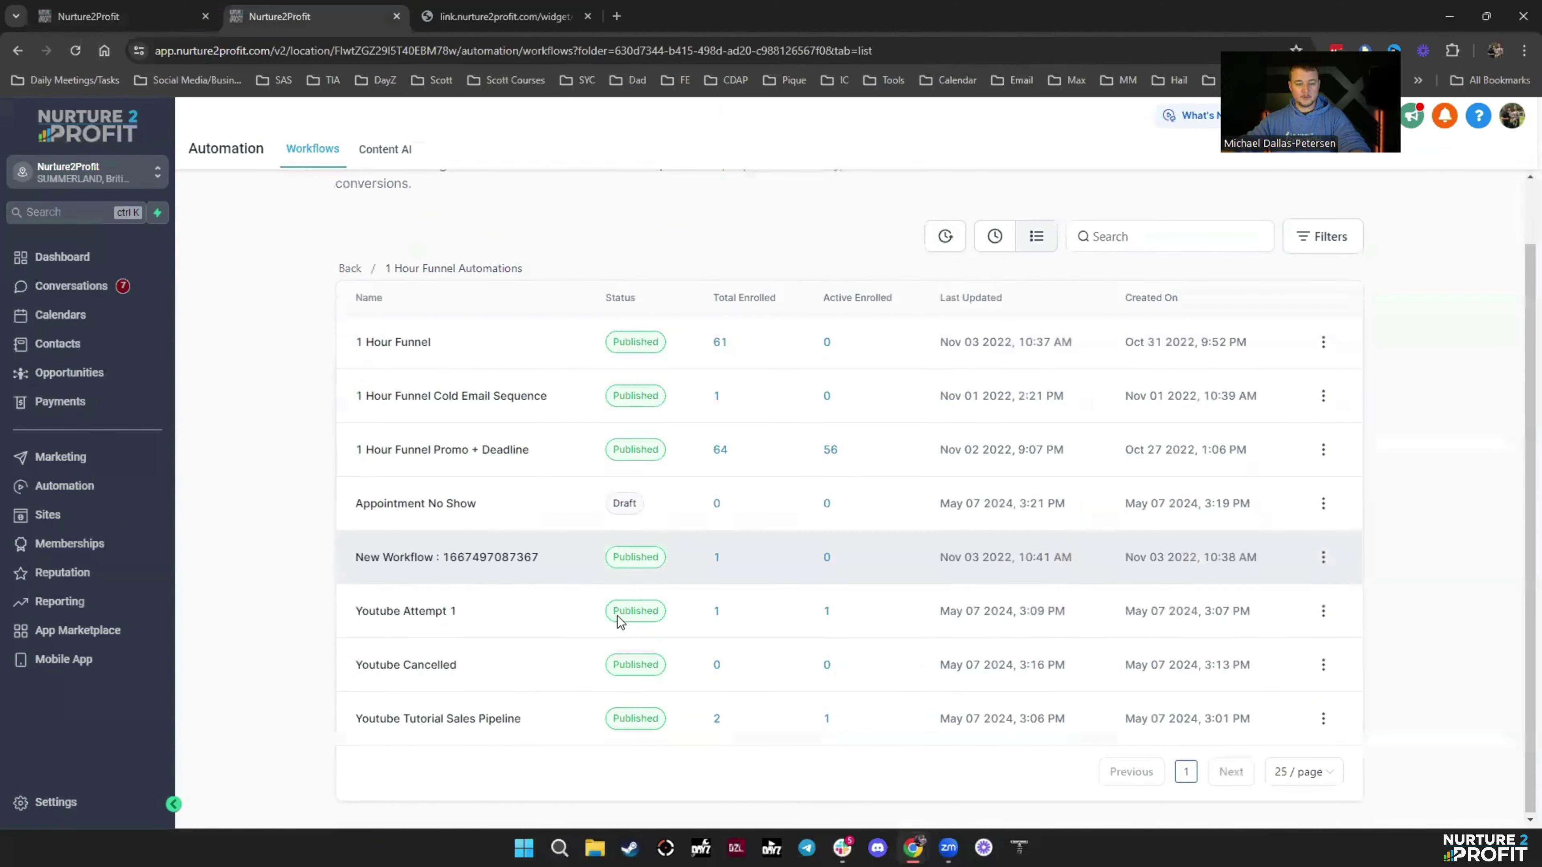
pyautogui.click(434, 513)
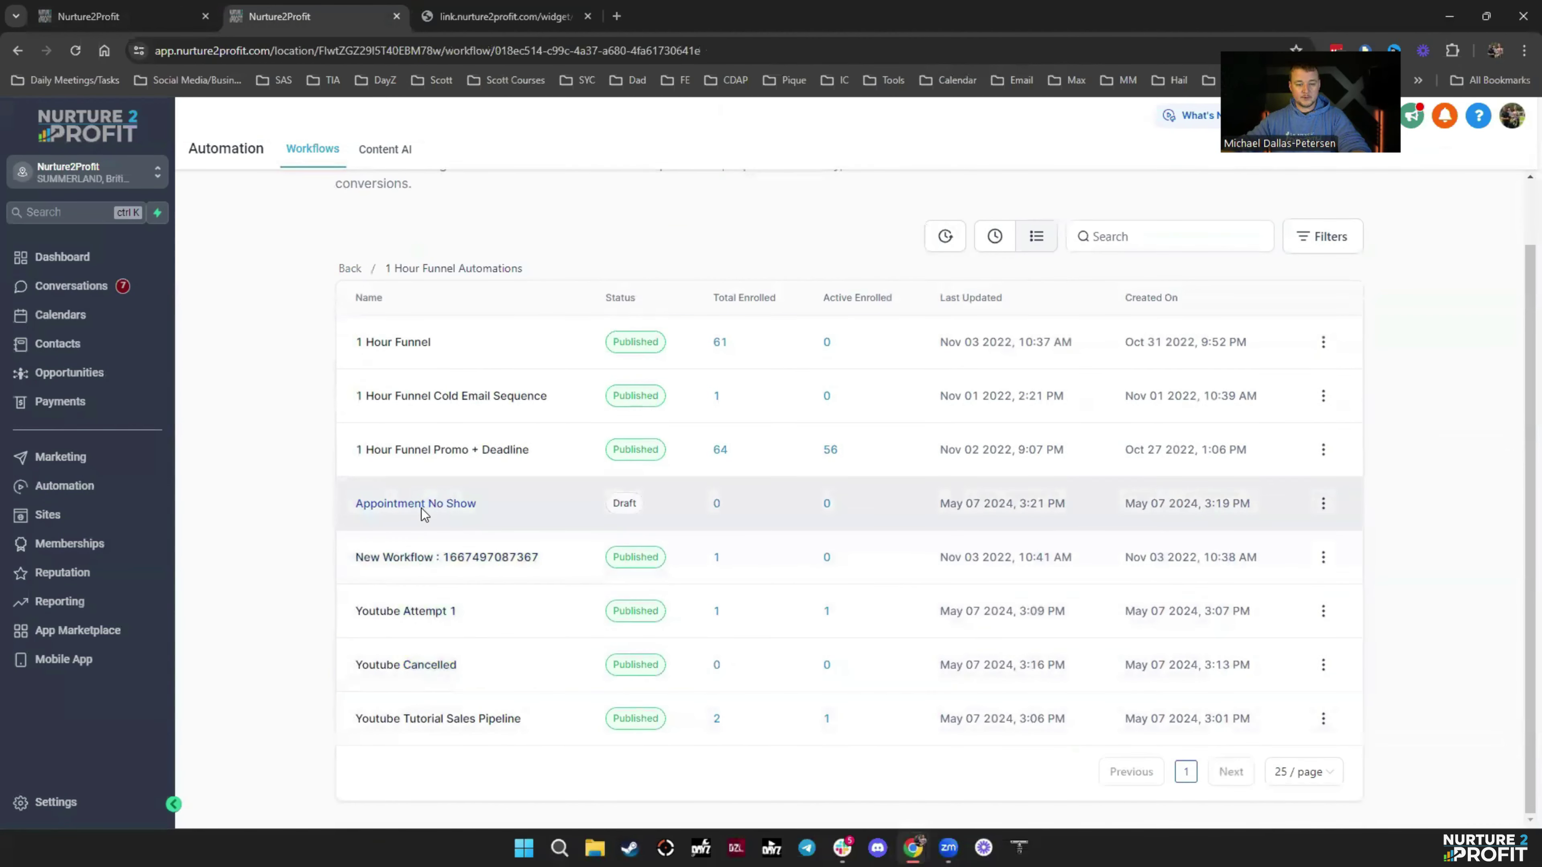
pyautogui.click(1464, 162)
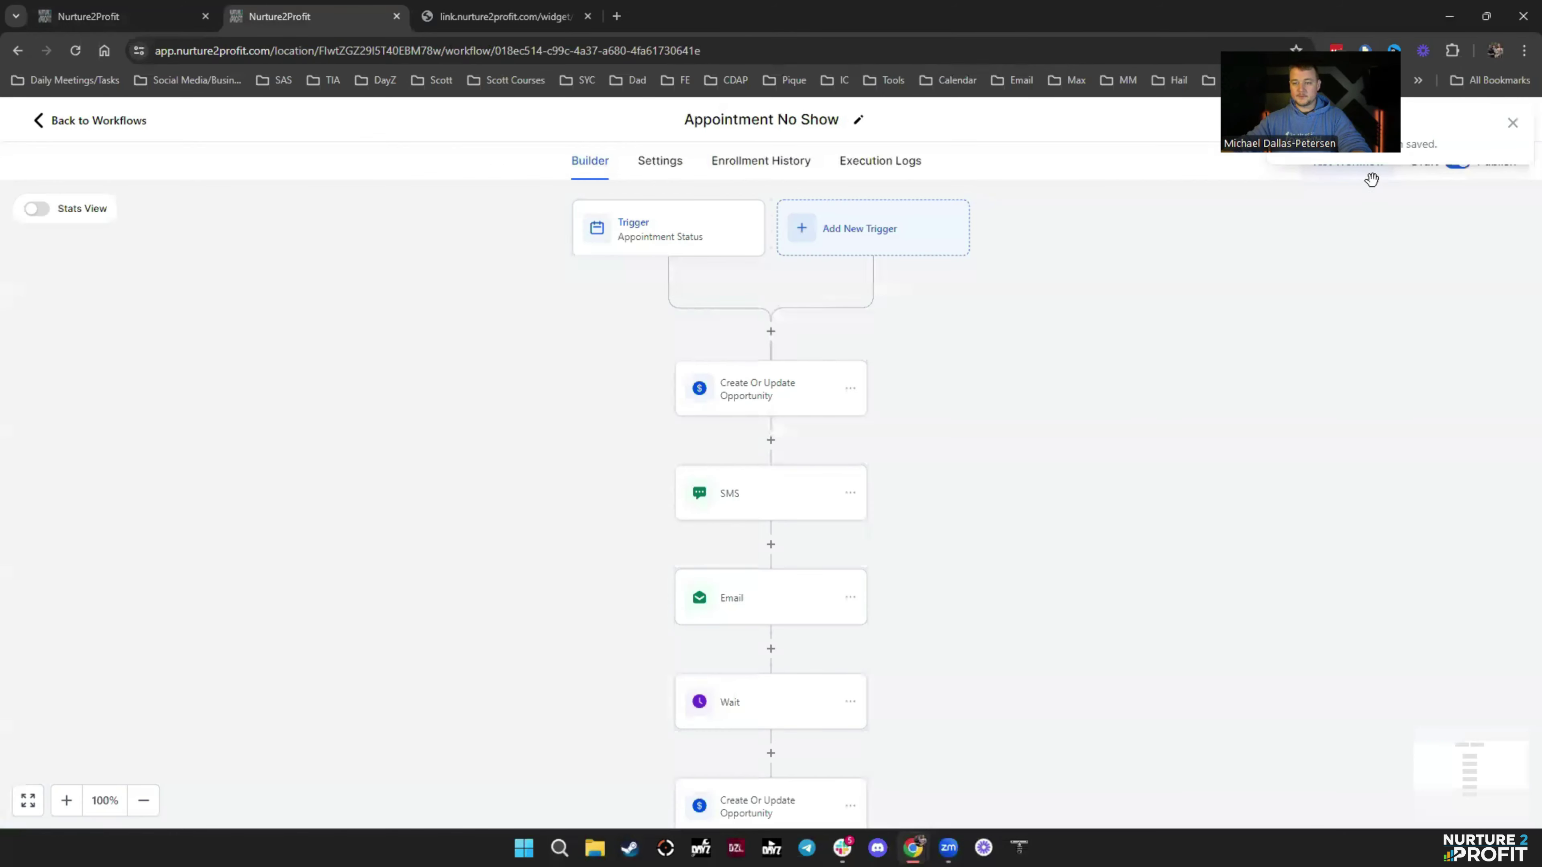
# Run a test of the Appointment No Show workflow with the test lead, finding the contact by surname
pyautogui.click(1358, 177)
pyautogui.click(1221, 316)
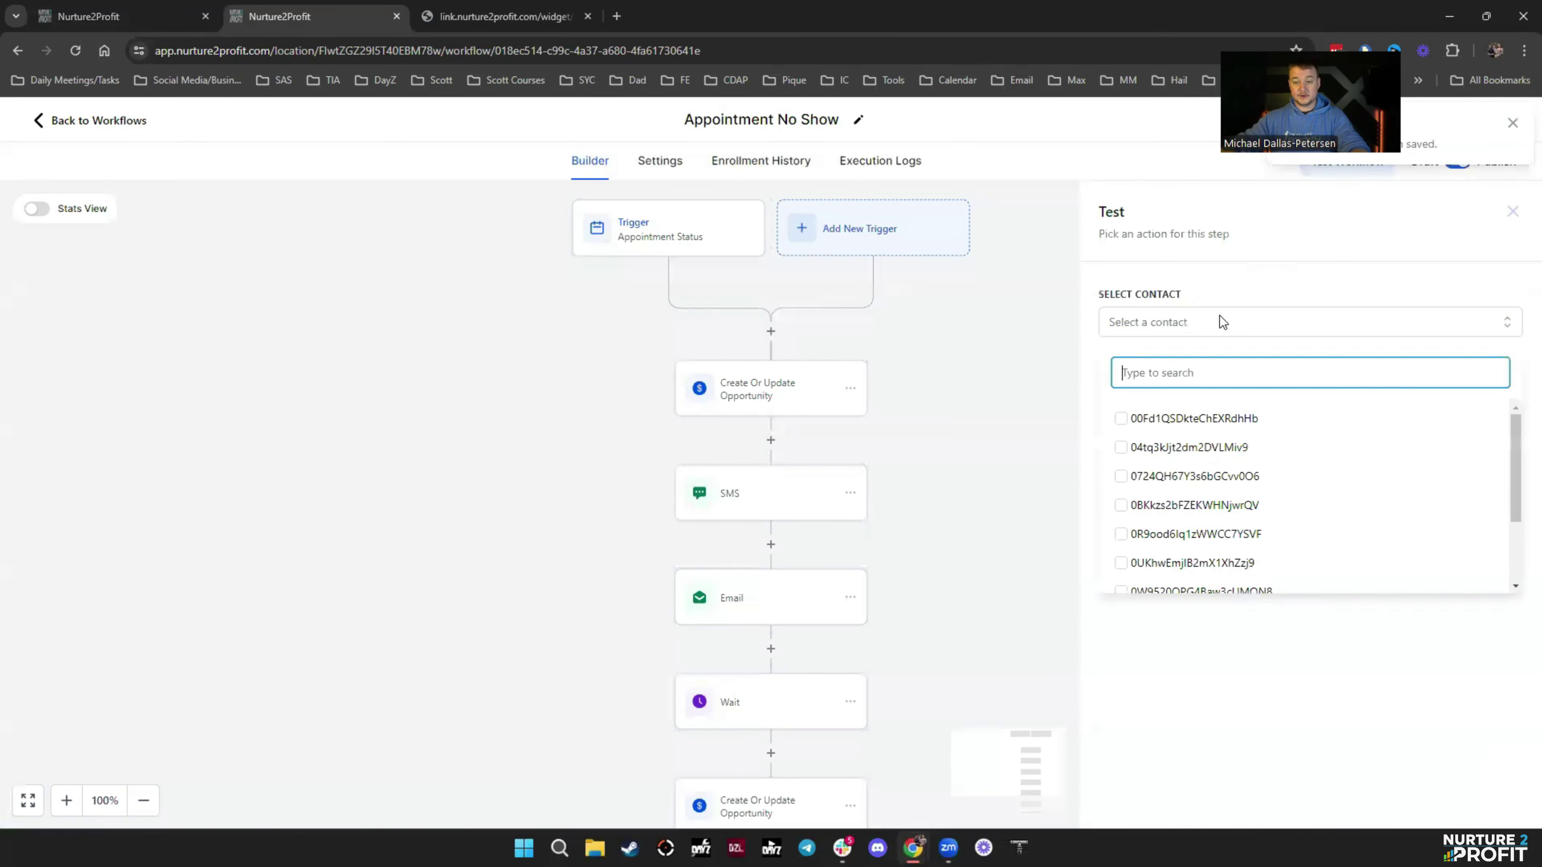
pyautogui.write('dallas')
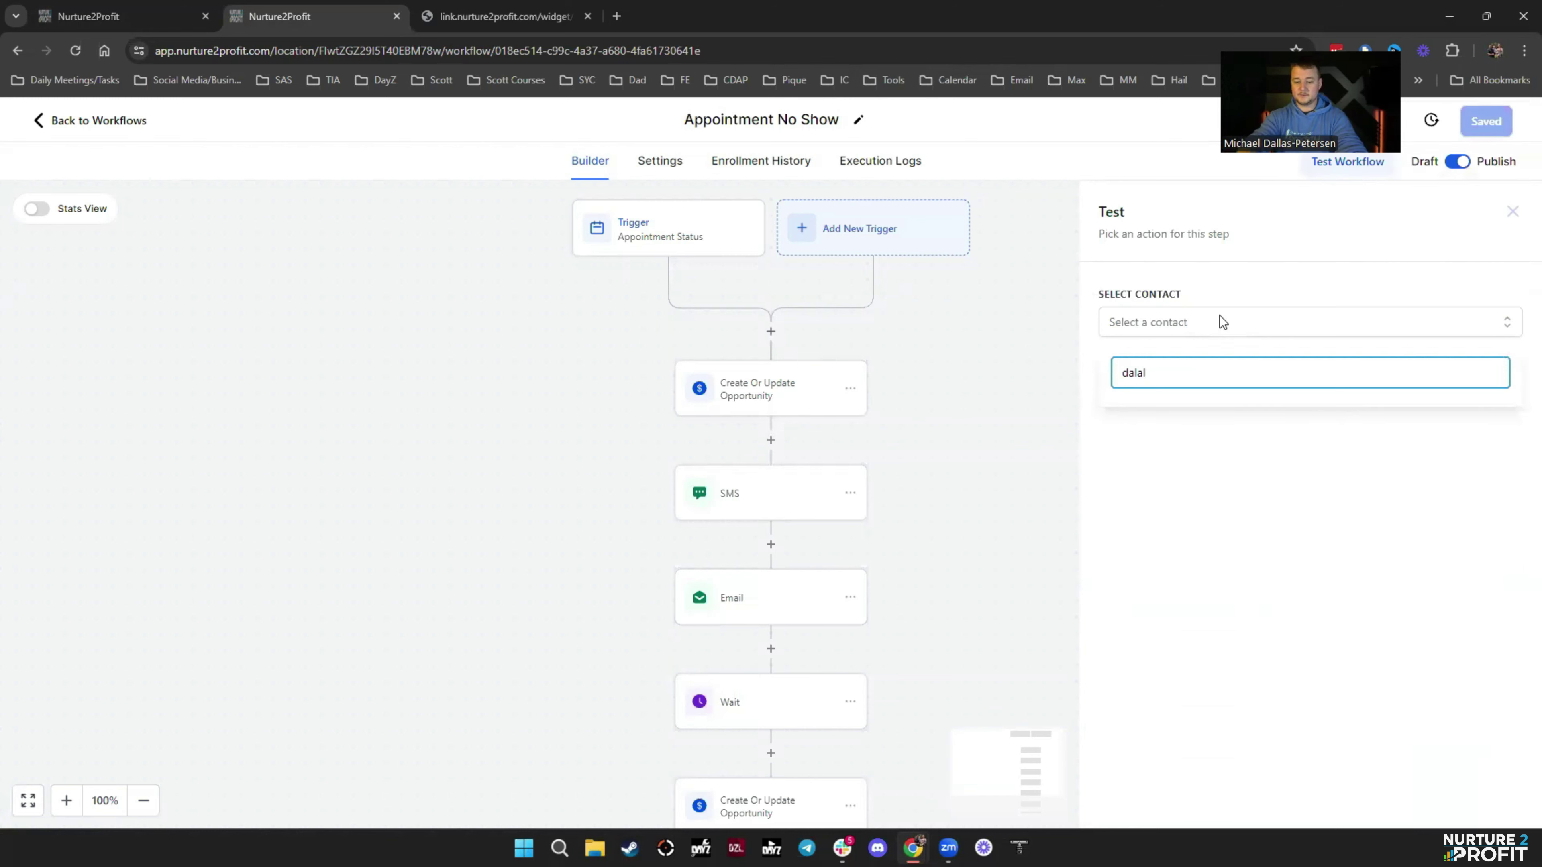
pyautogui.click(1184, 475)
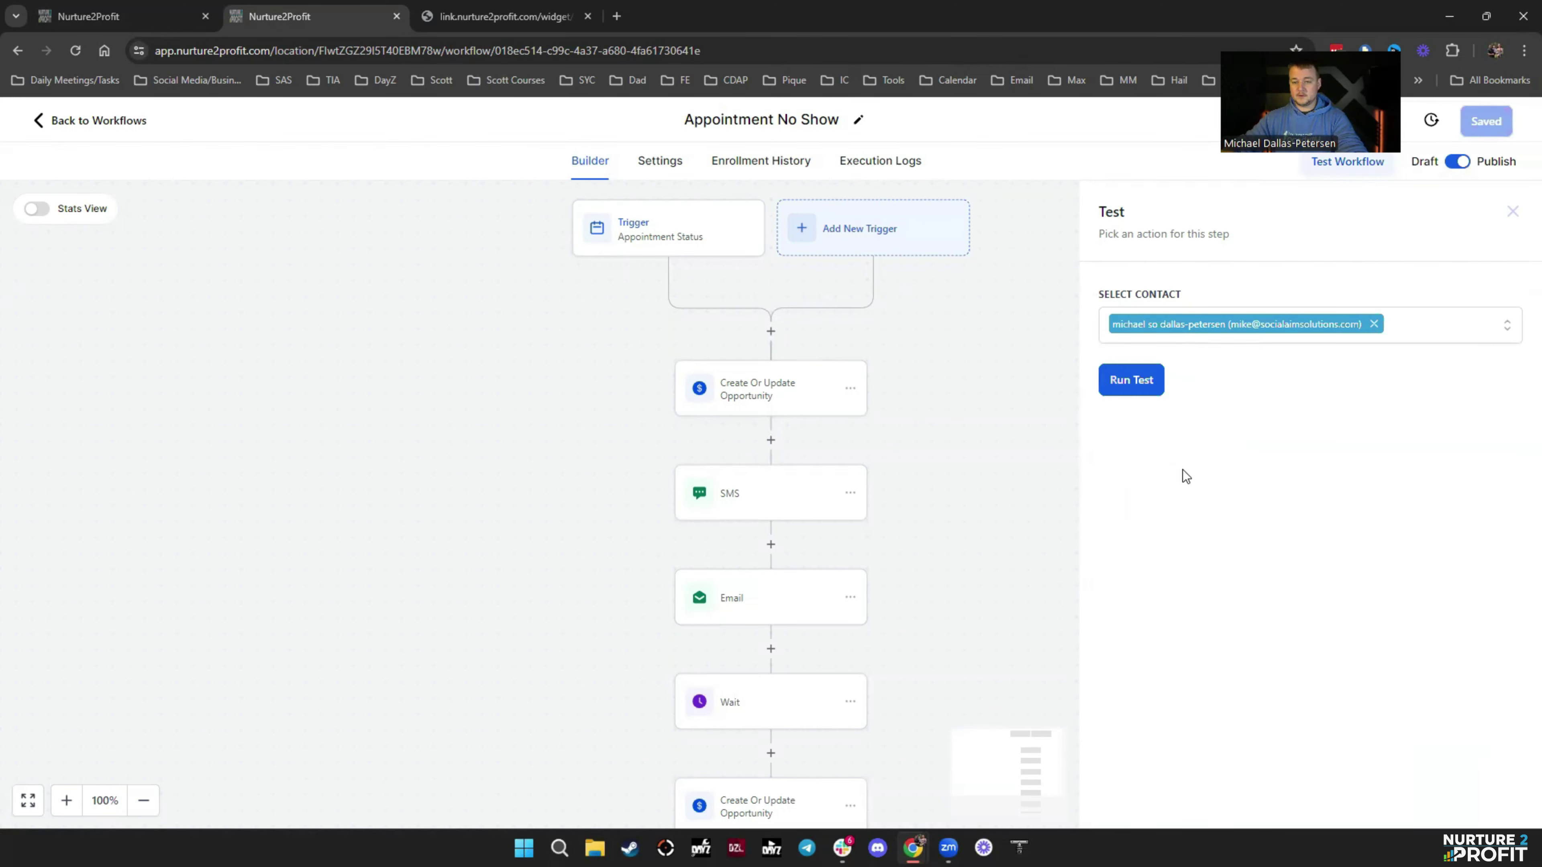
pyautogui.click(1131, 381)
# Examine the Youtube Test board for the test lead's stage and the remaining stages through Nurture and Close File
pyautogui.click(115, 16)
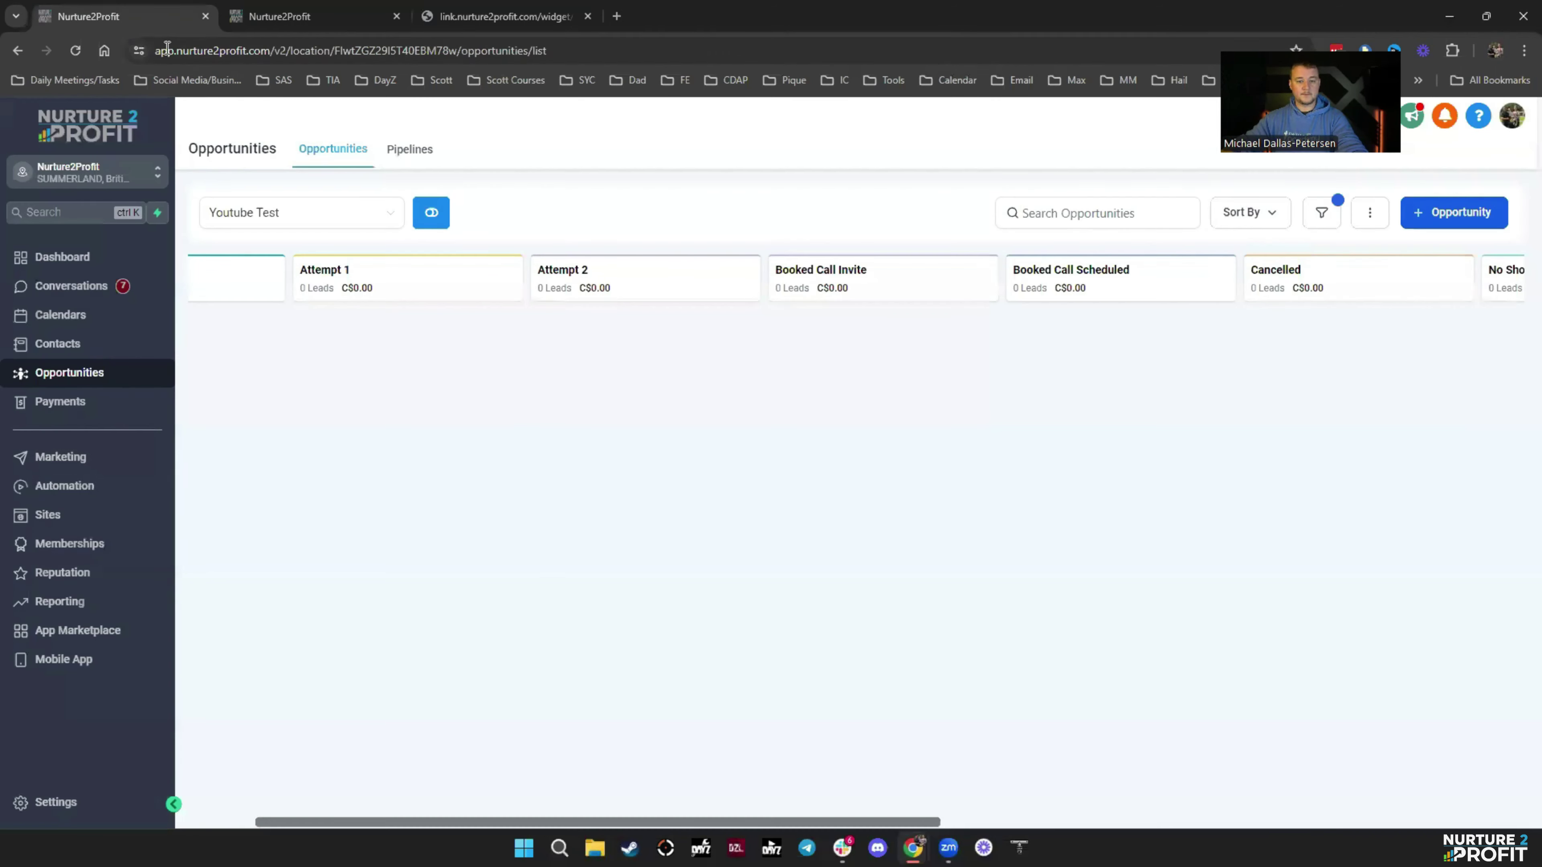
pyautogui.hscroll(8, 1018, 442)
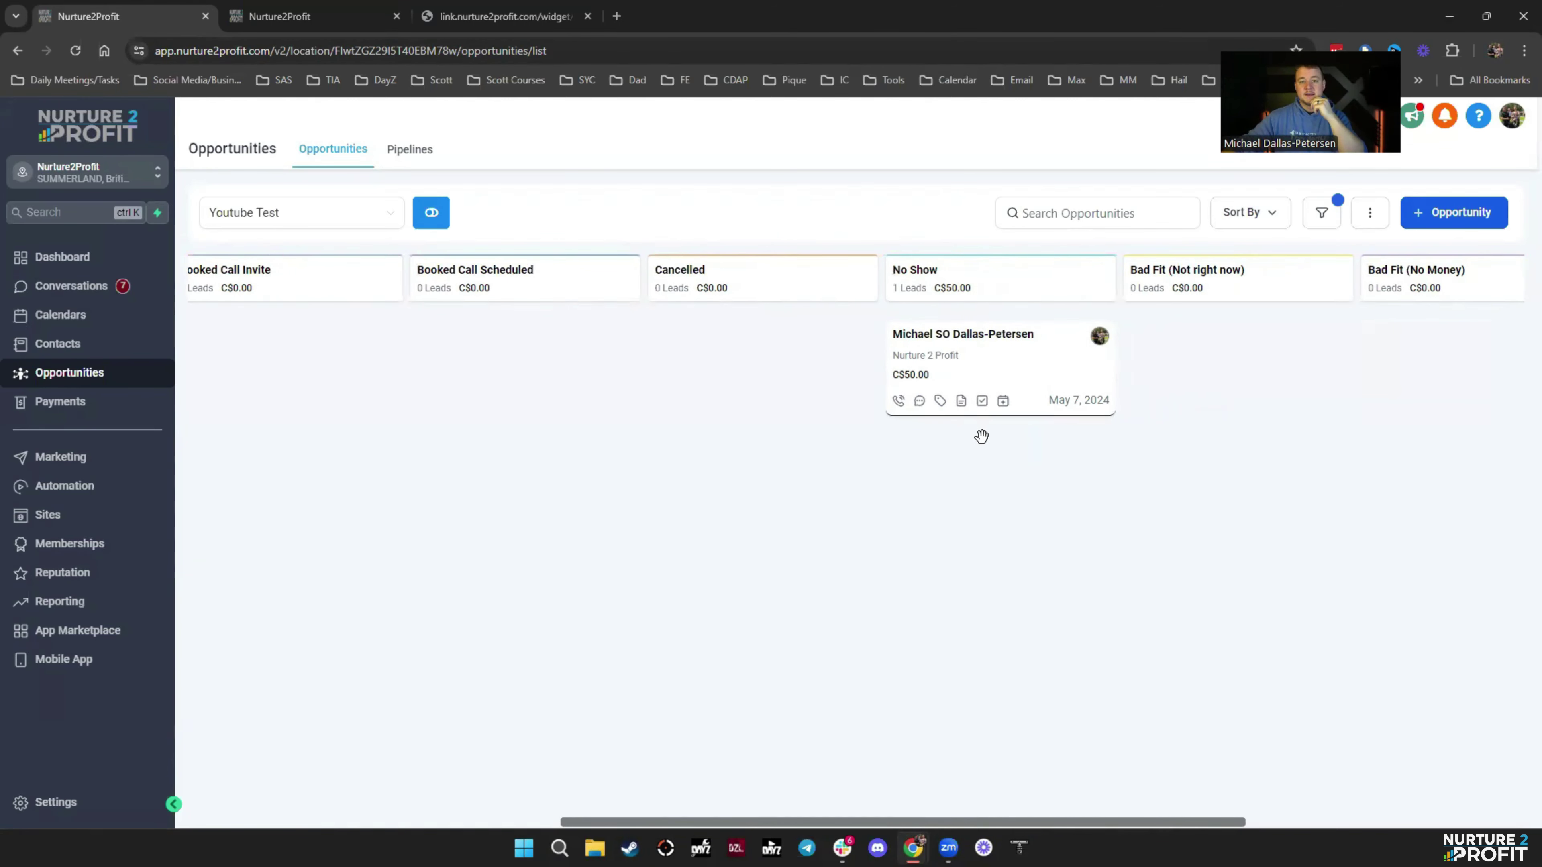
pyautogui.hscroll(4, 882, 364)
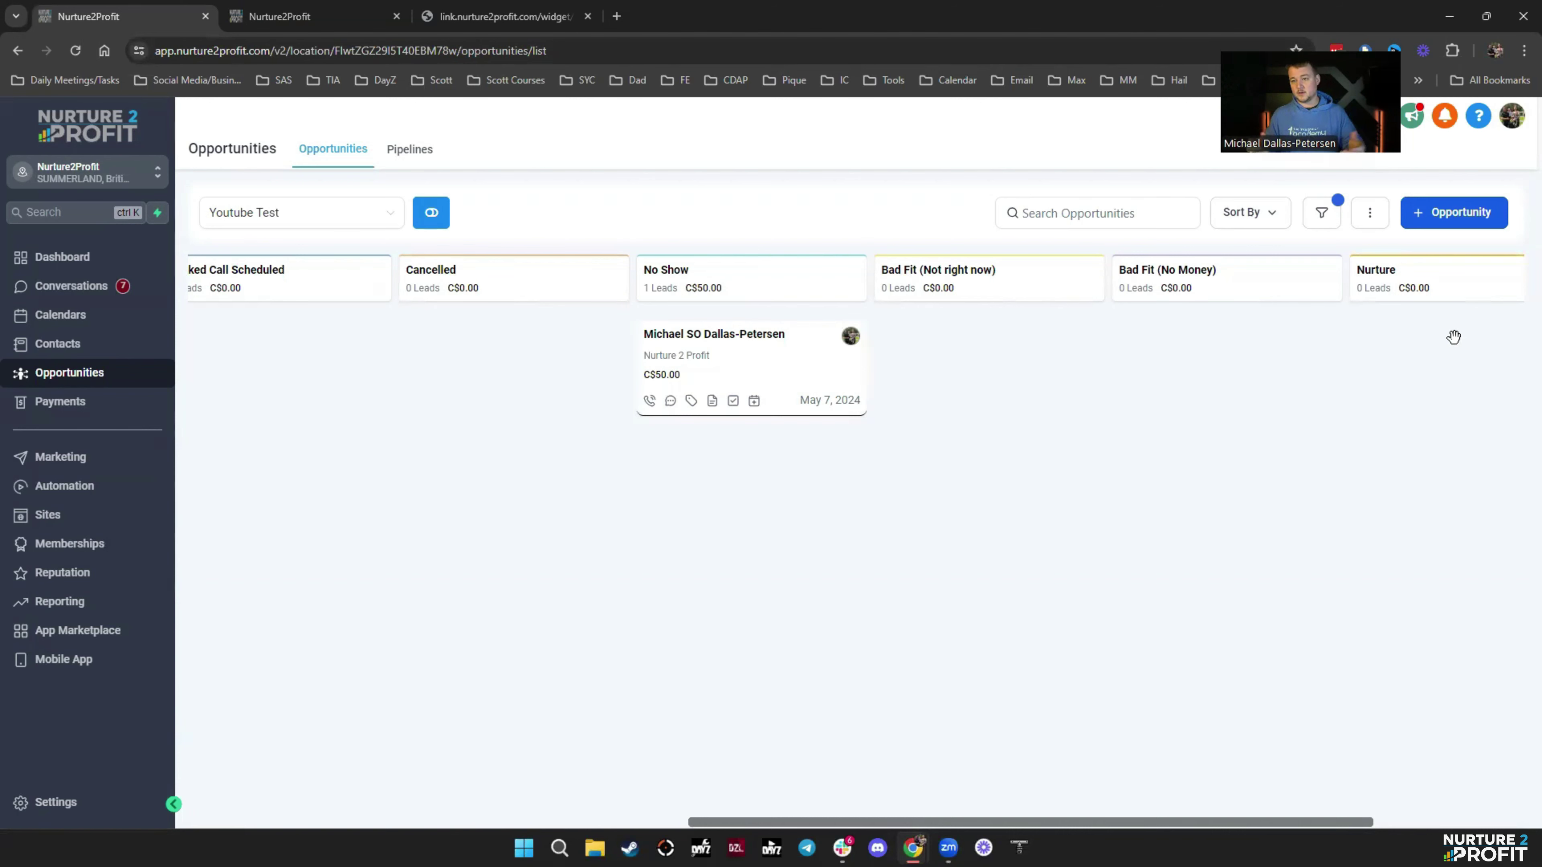
pyautogui.hscroll(3, 1377, 345)
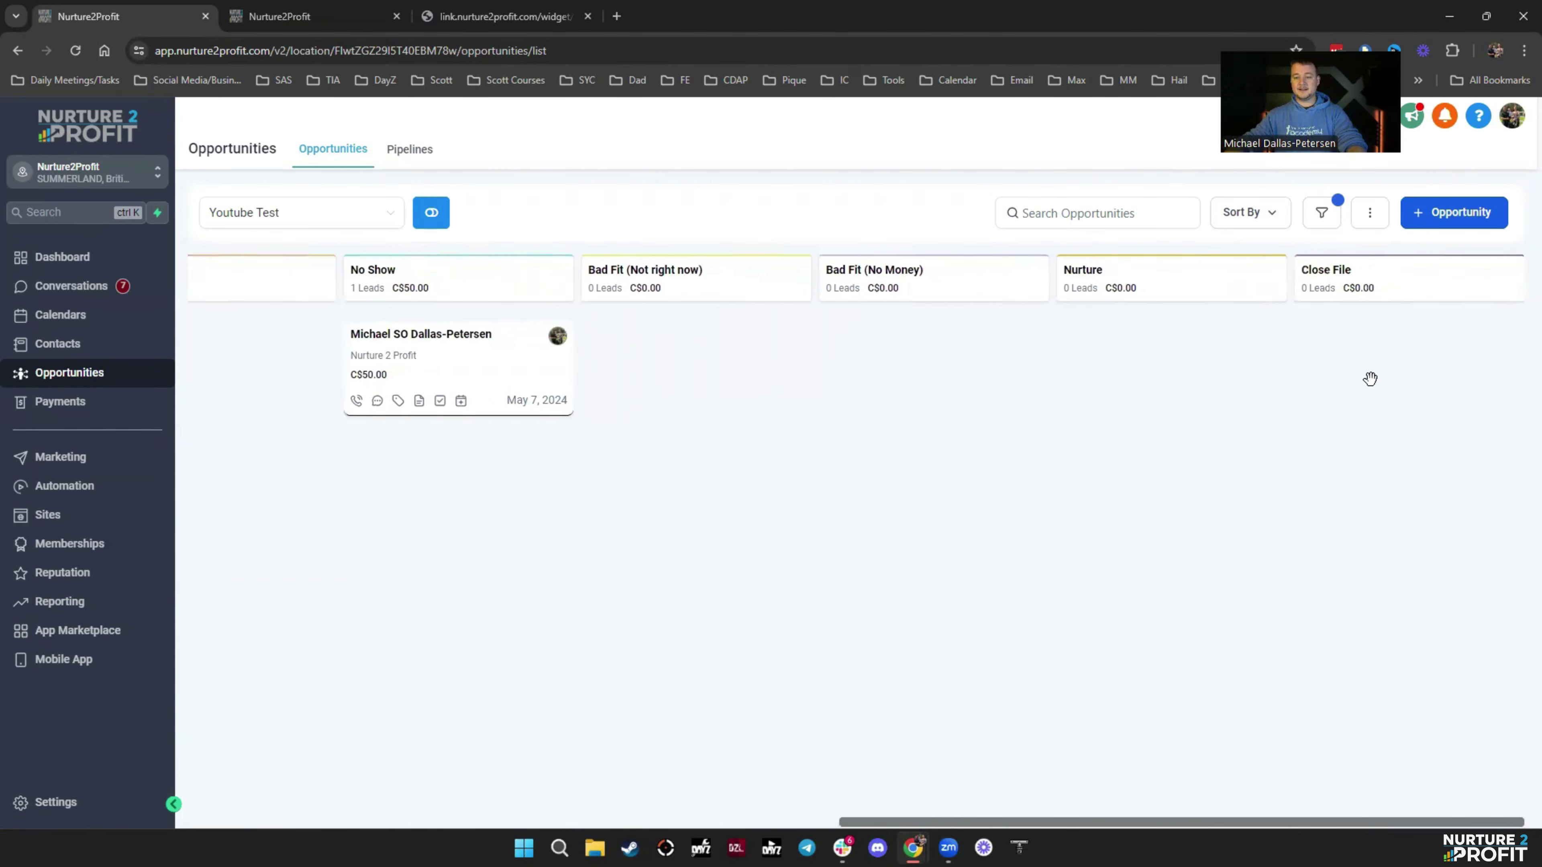
pyautogui.hscroll(-10, 1370, 379)
pyautogui.hscroll(7, 1370, 379)
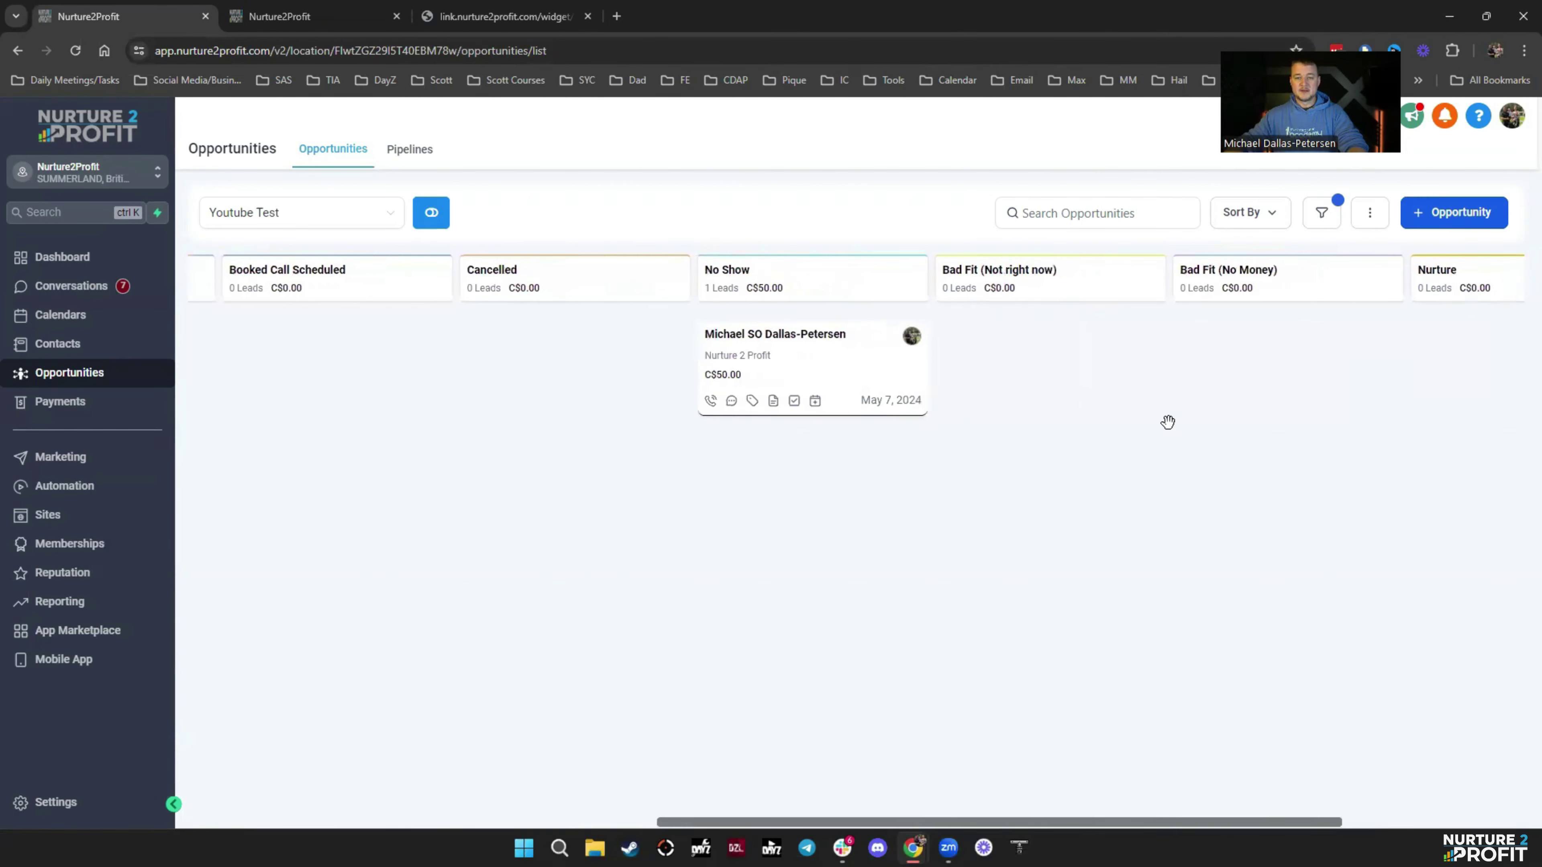
pyautogui.hscroll(4, 1439, 420)
pyautogui.hscroll(-4, 1412, 413)
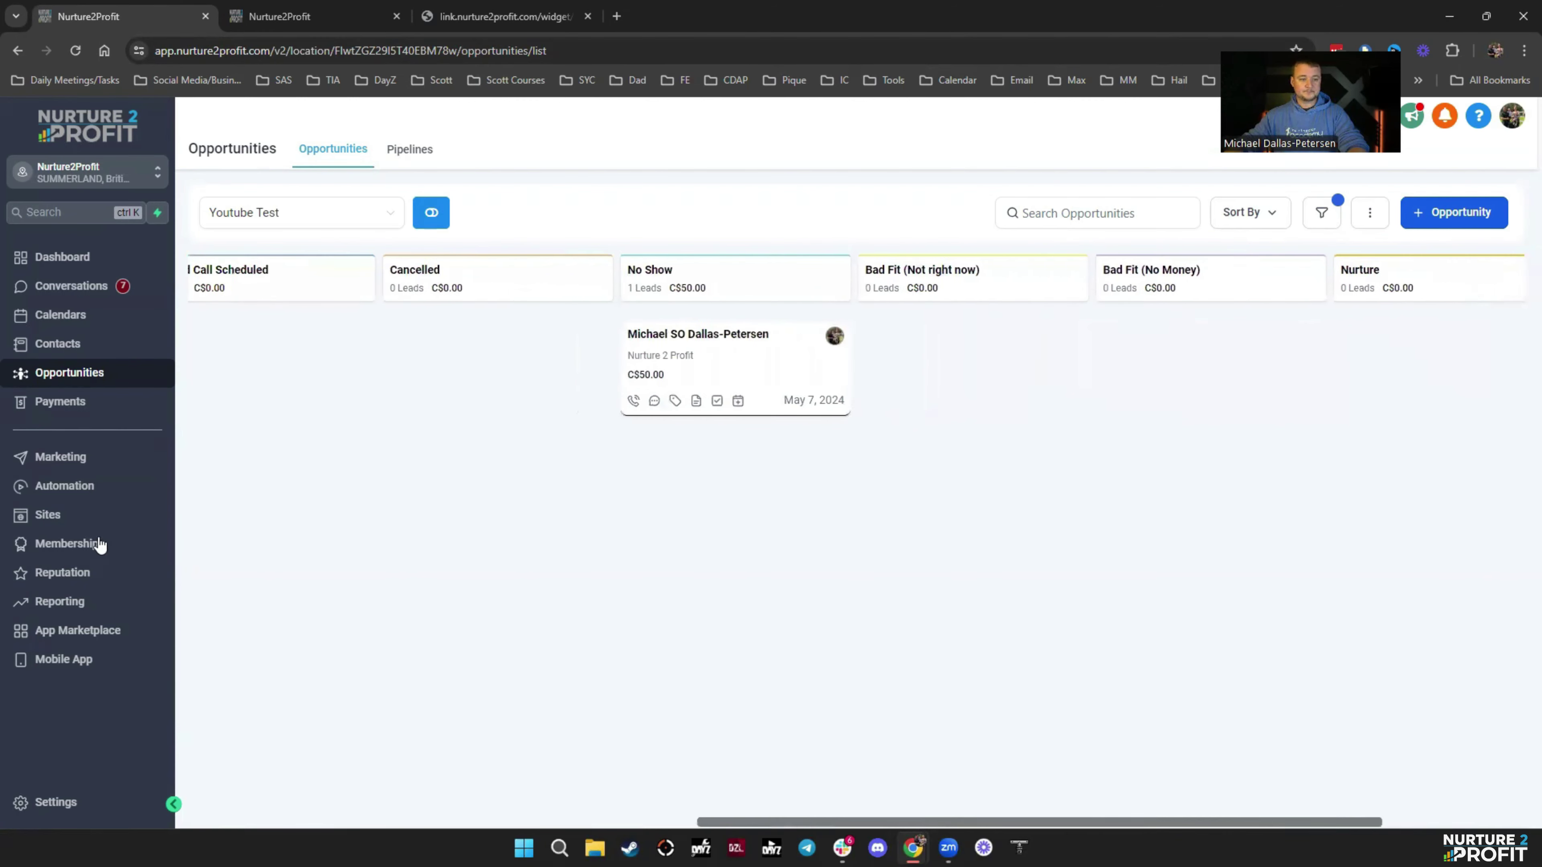
# Create a new workflow from scratch and name it "Close File"
pyautogui.click(54, 492)
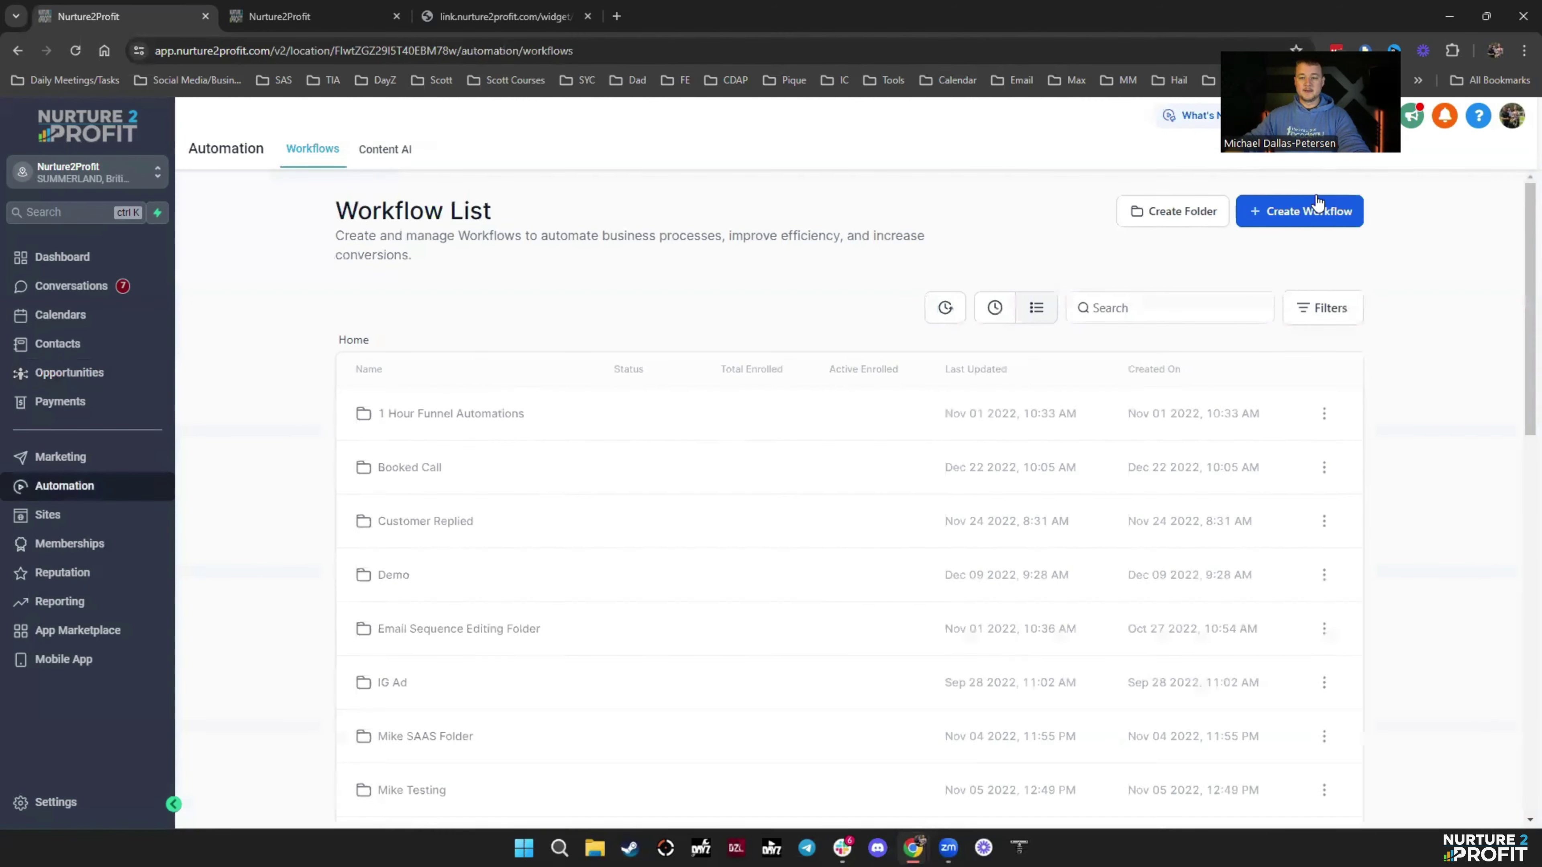
pyautogui.click(1291, 217)
pyautogui.click(1308, 276)
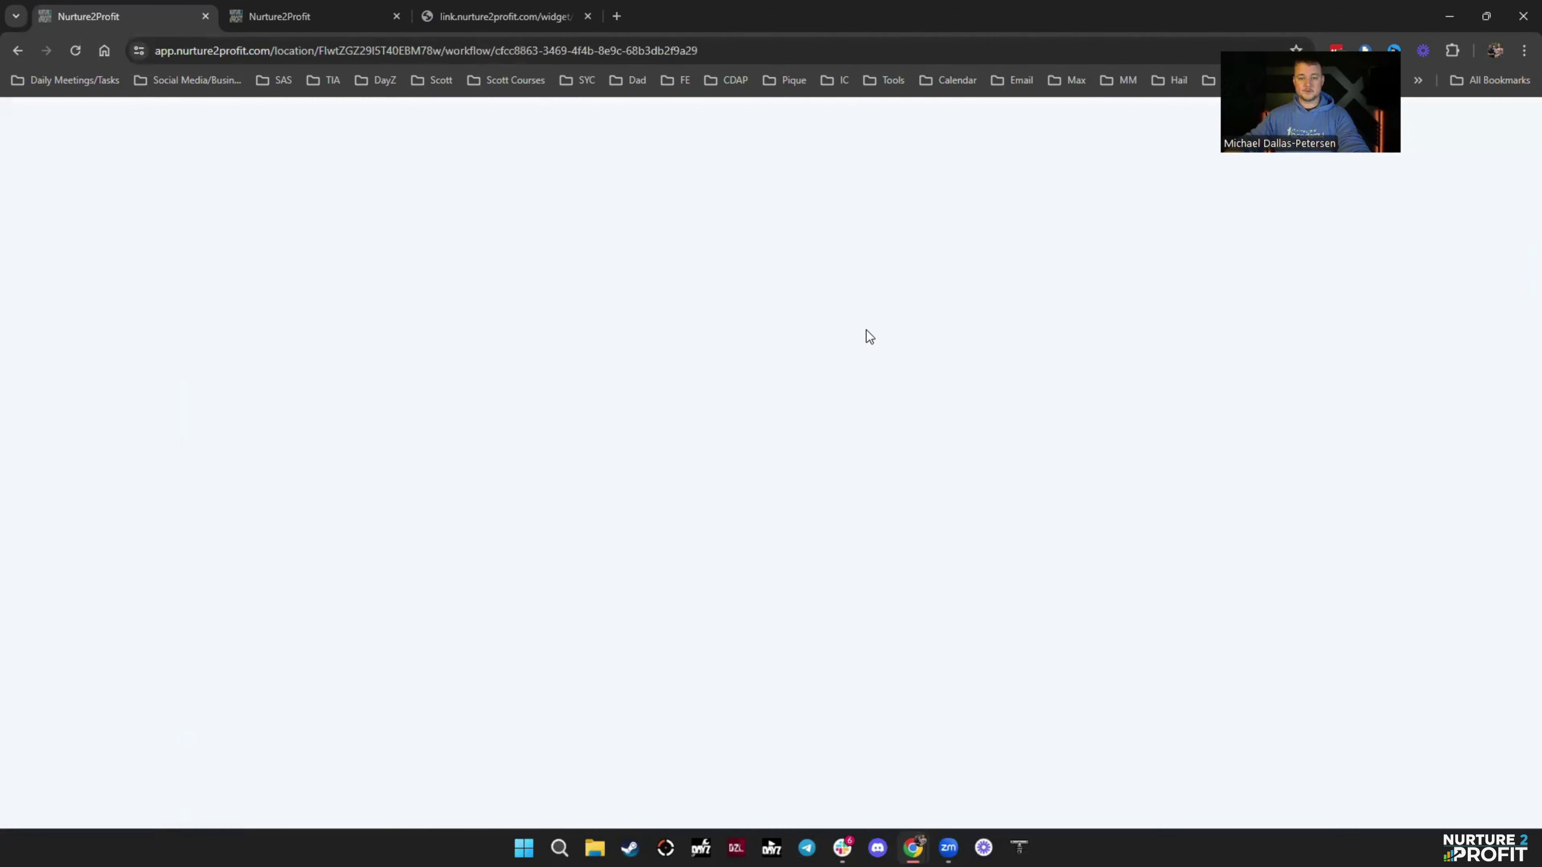
pyautogui.click(728, 118)
pyautogui.write('Close')
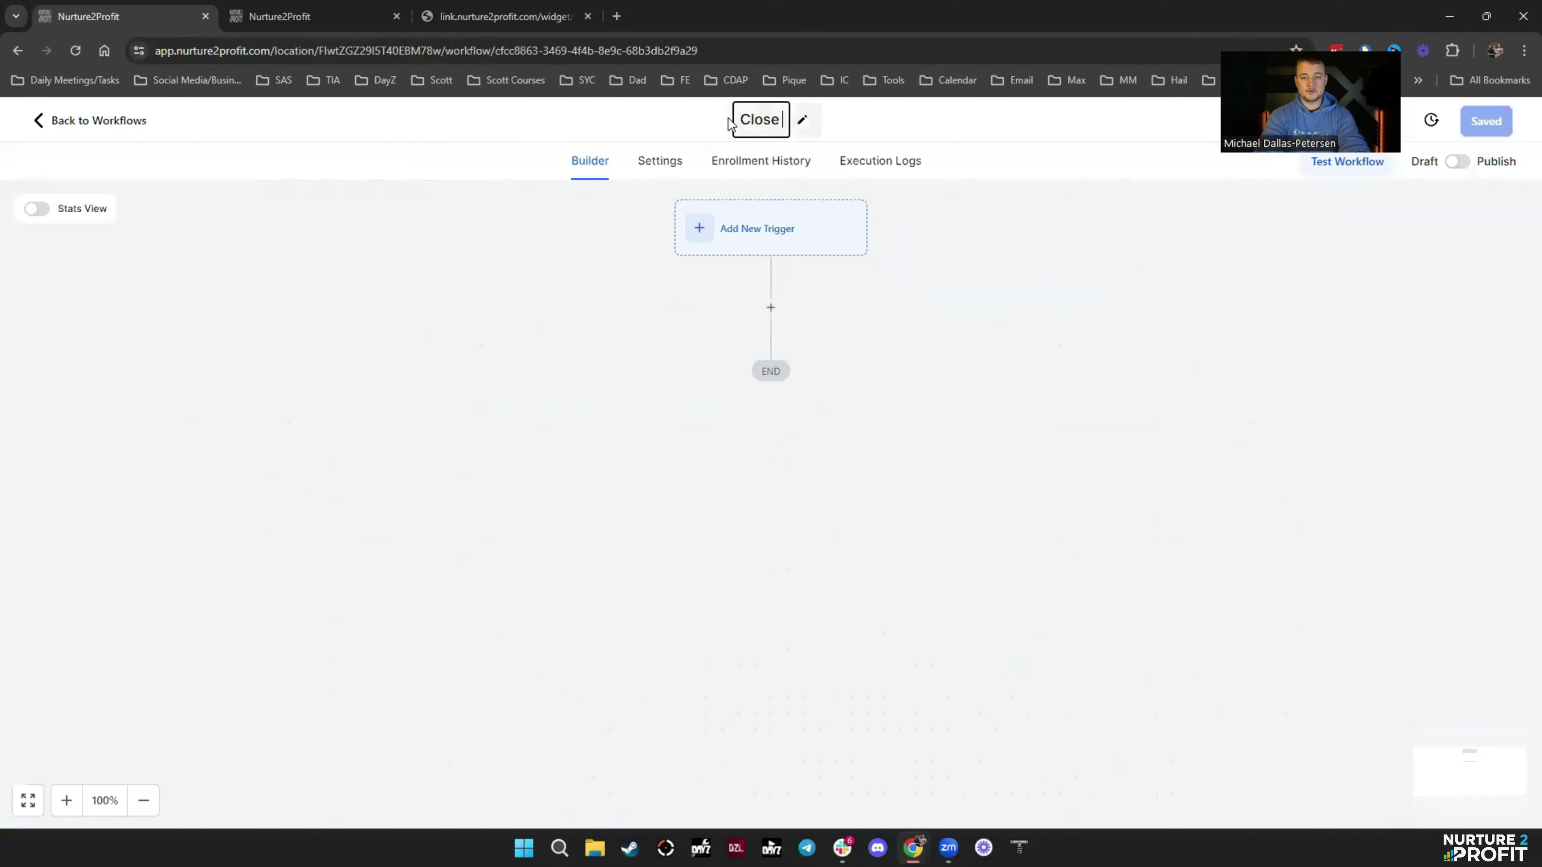
pyautogui.write(' File')
pyautogui.click(940, 247)
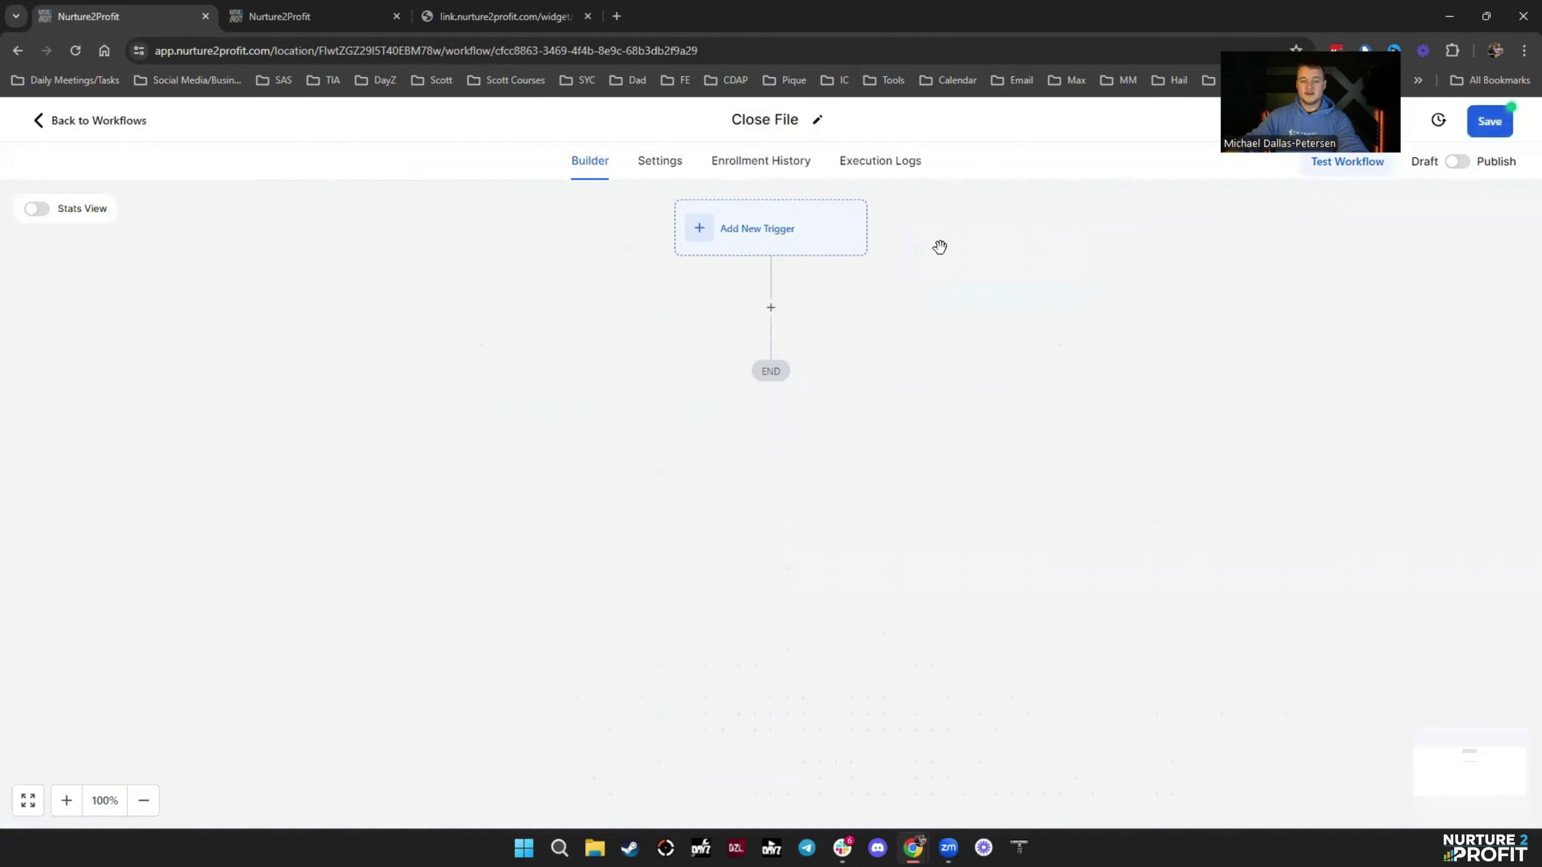
# Add a Pipeline Stage Changed trigger to the Close File workflow
pyautogui.click(788, 243)
pyautogui.click(1180, 310)
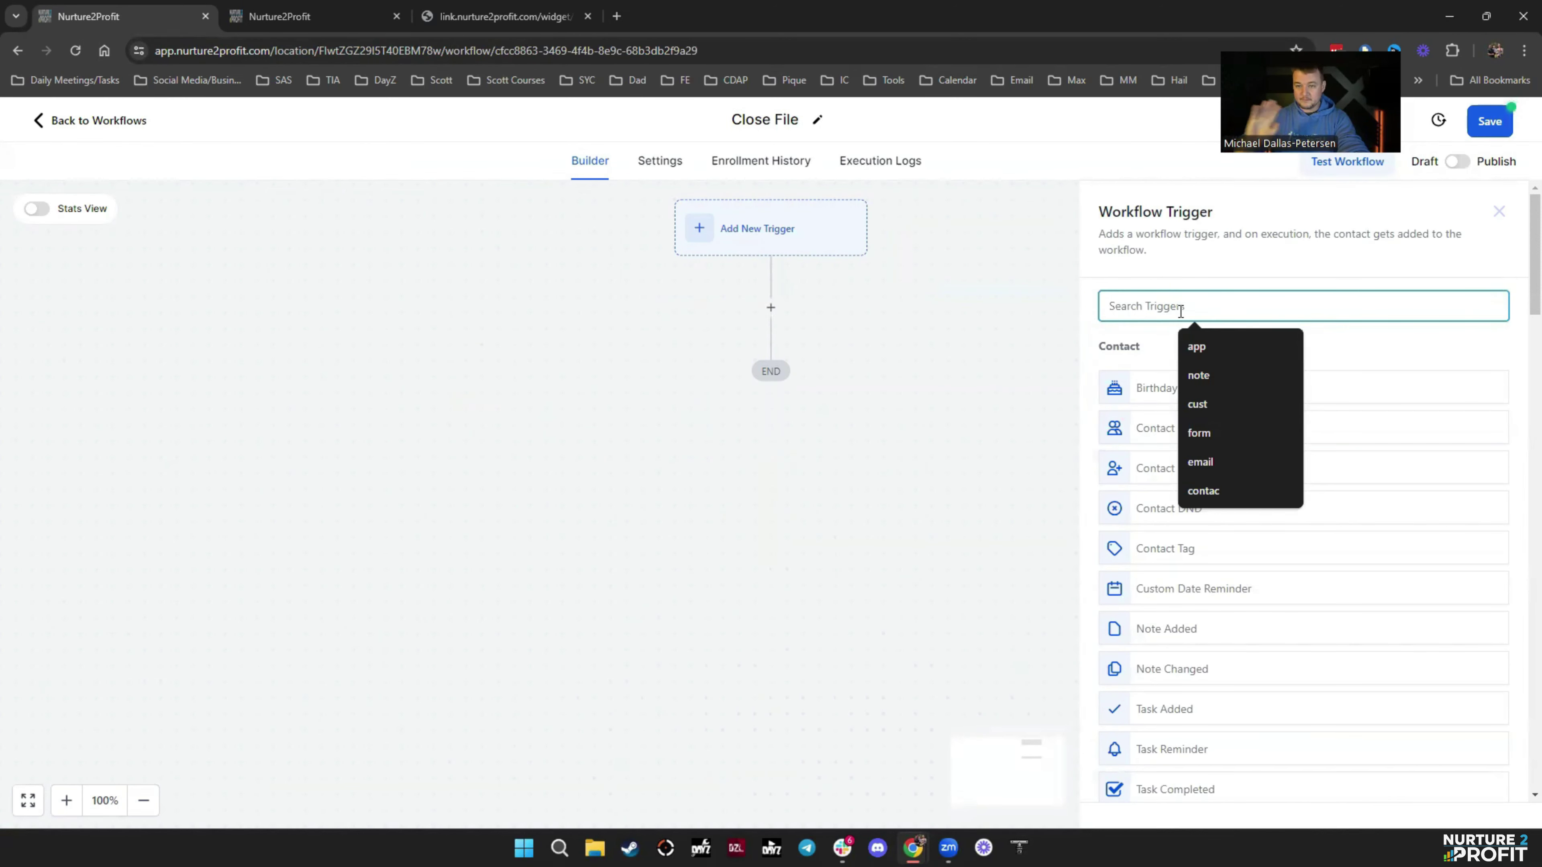
pyautogui.write('pipe')
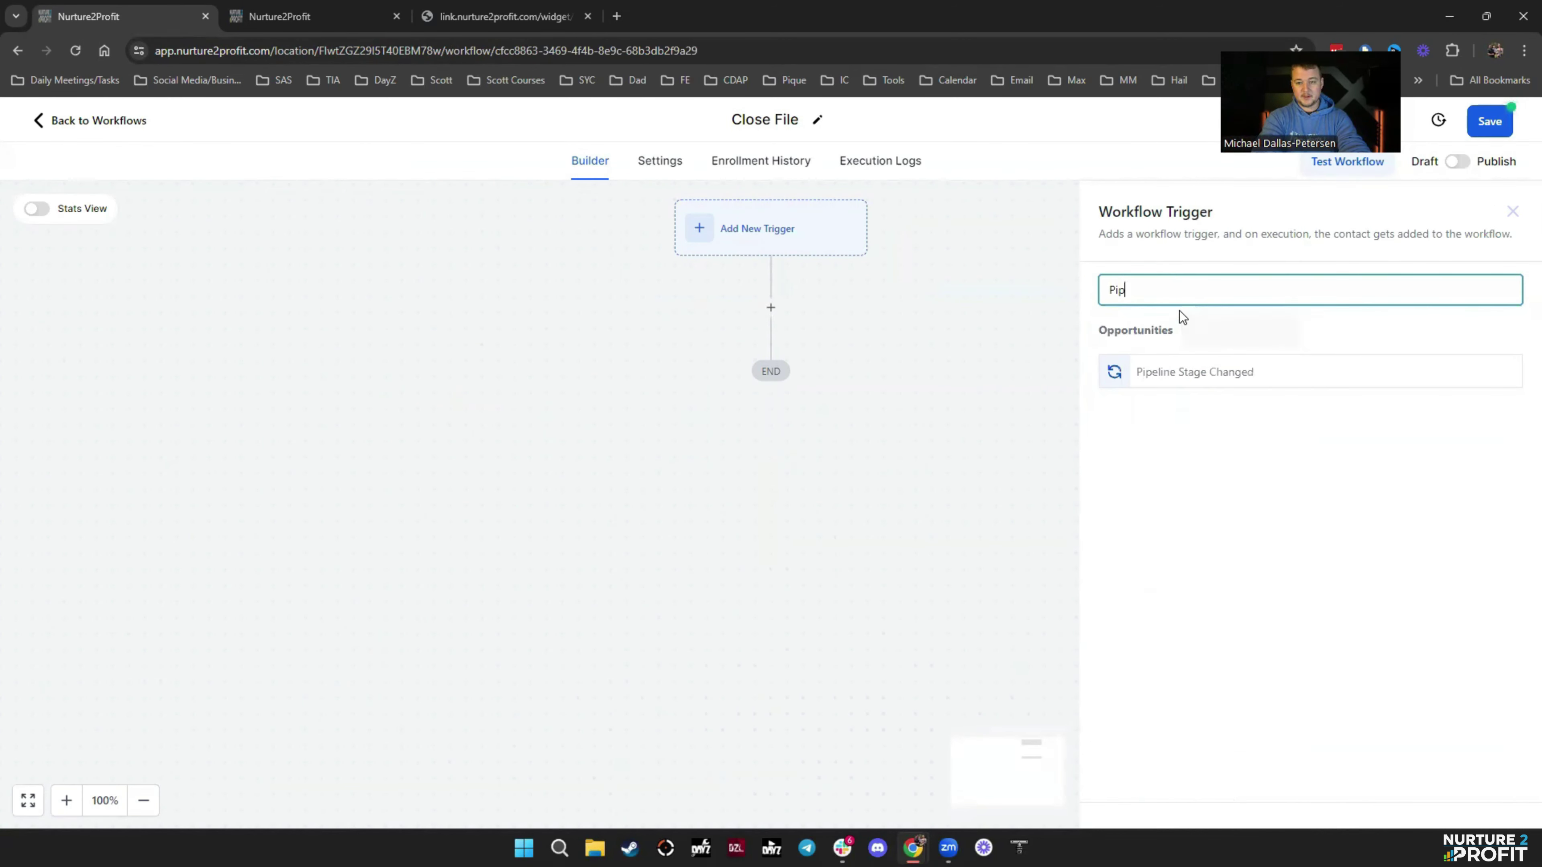
pyautogui.click(1237, 381)
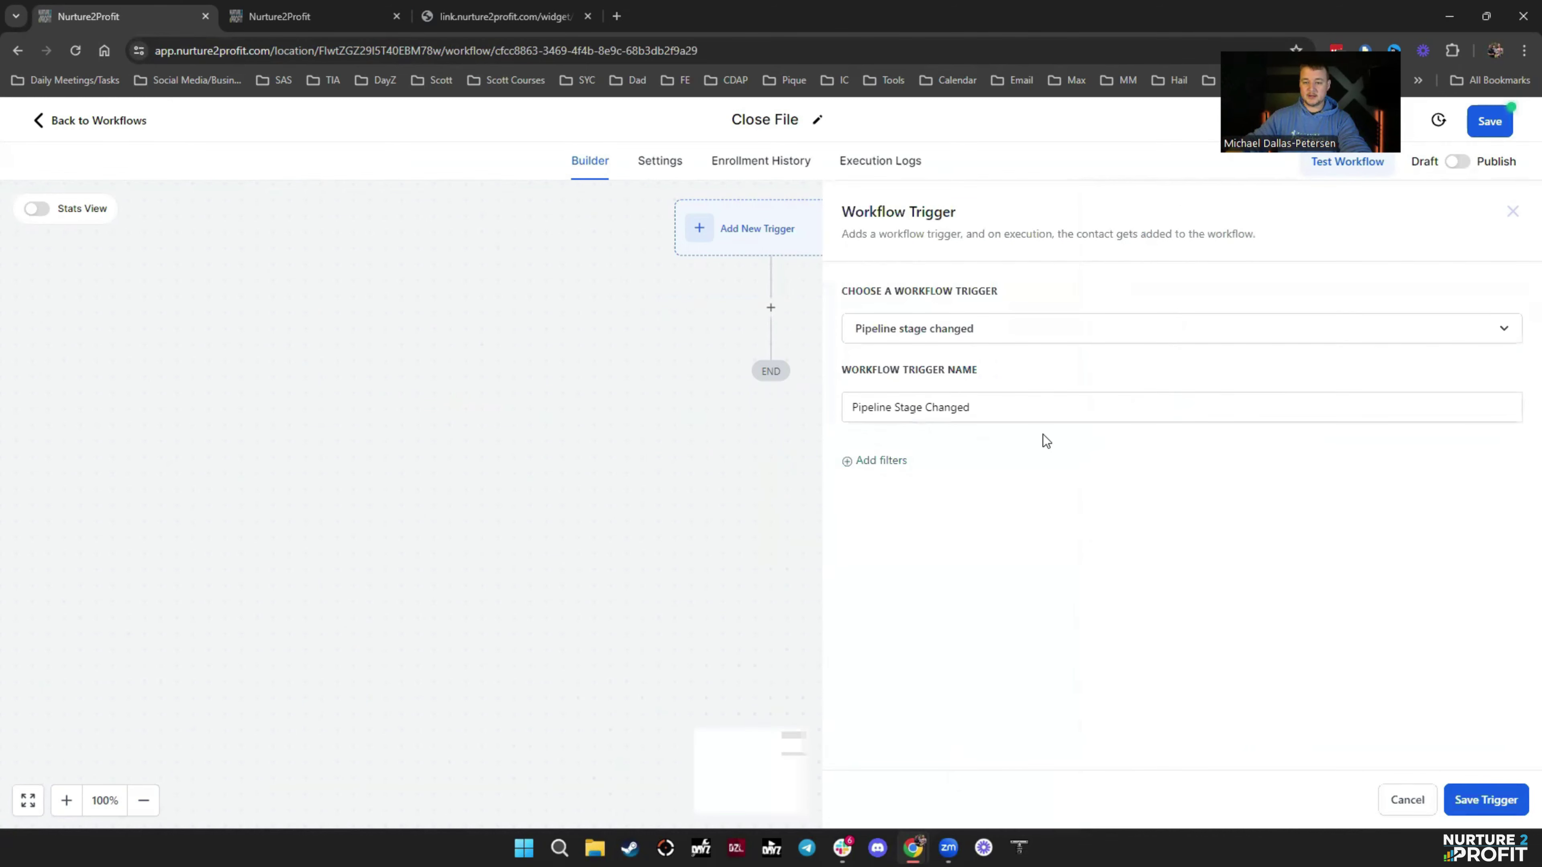
# Filter the trigger to opportunities in the Youtube Test pipeline
pyautogui.click(885, 464)
pyautogui.click(887, 476)
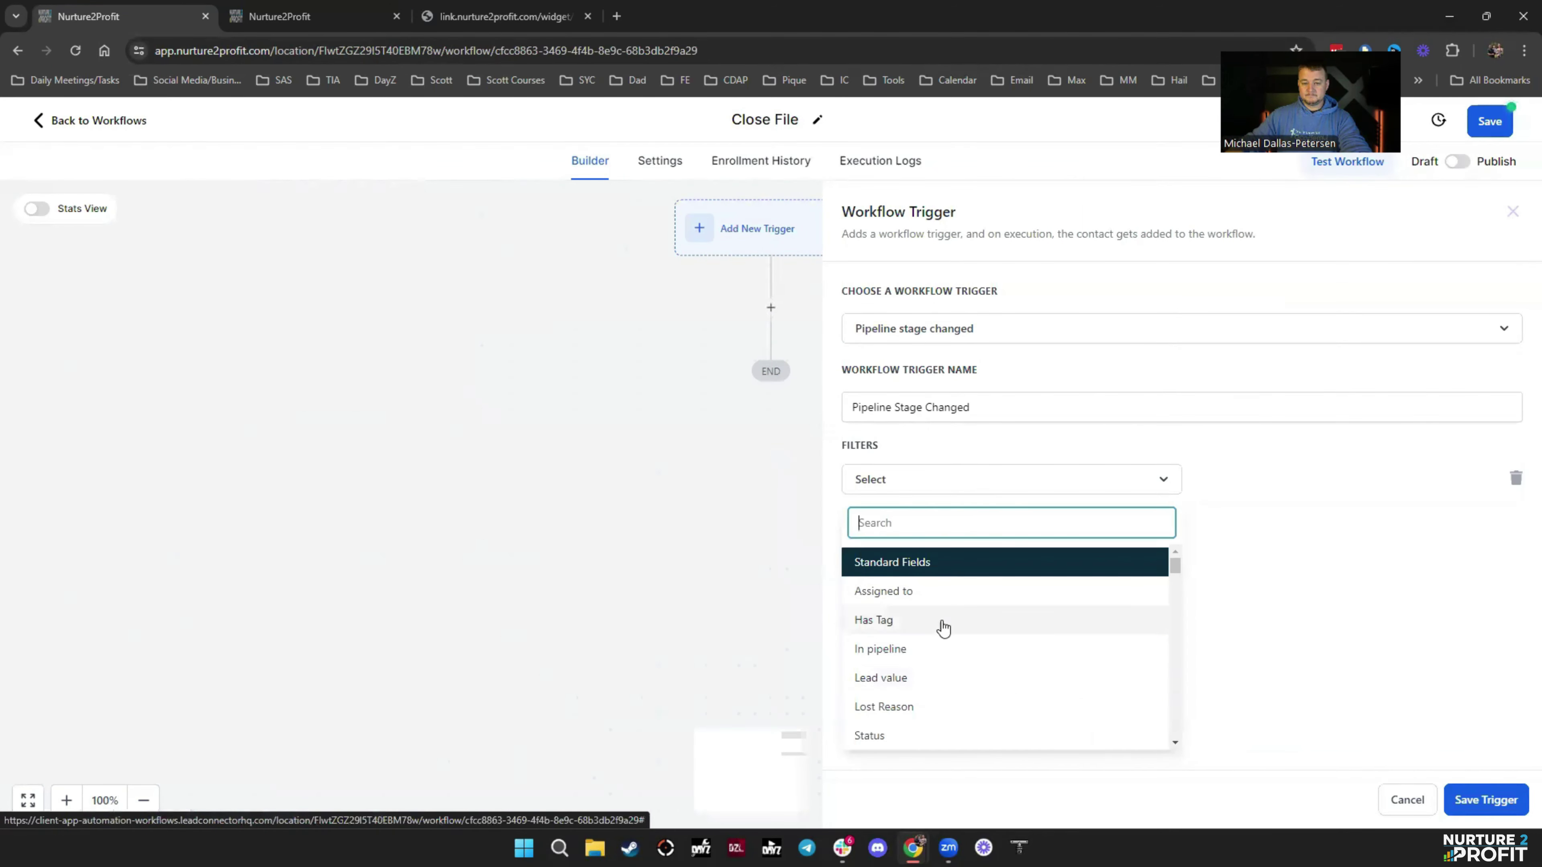
pyautogui.click(940, 648)
pyautogui.click(1231, 480)
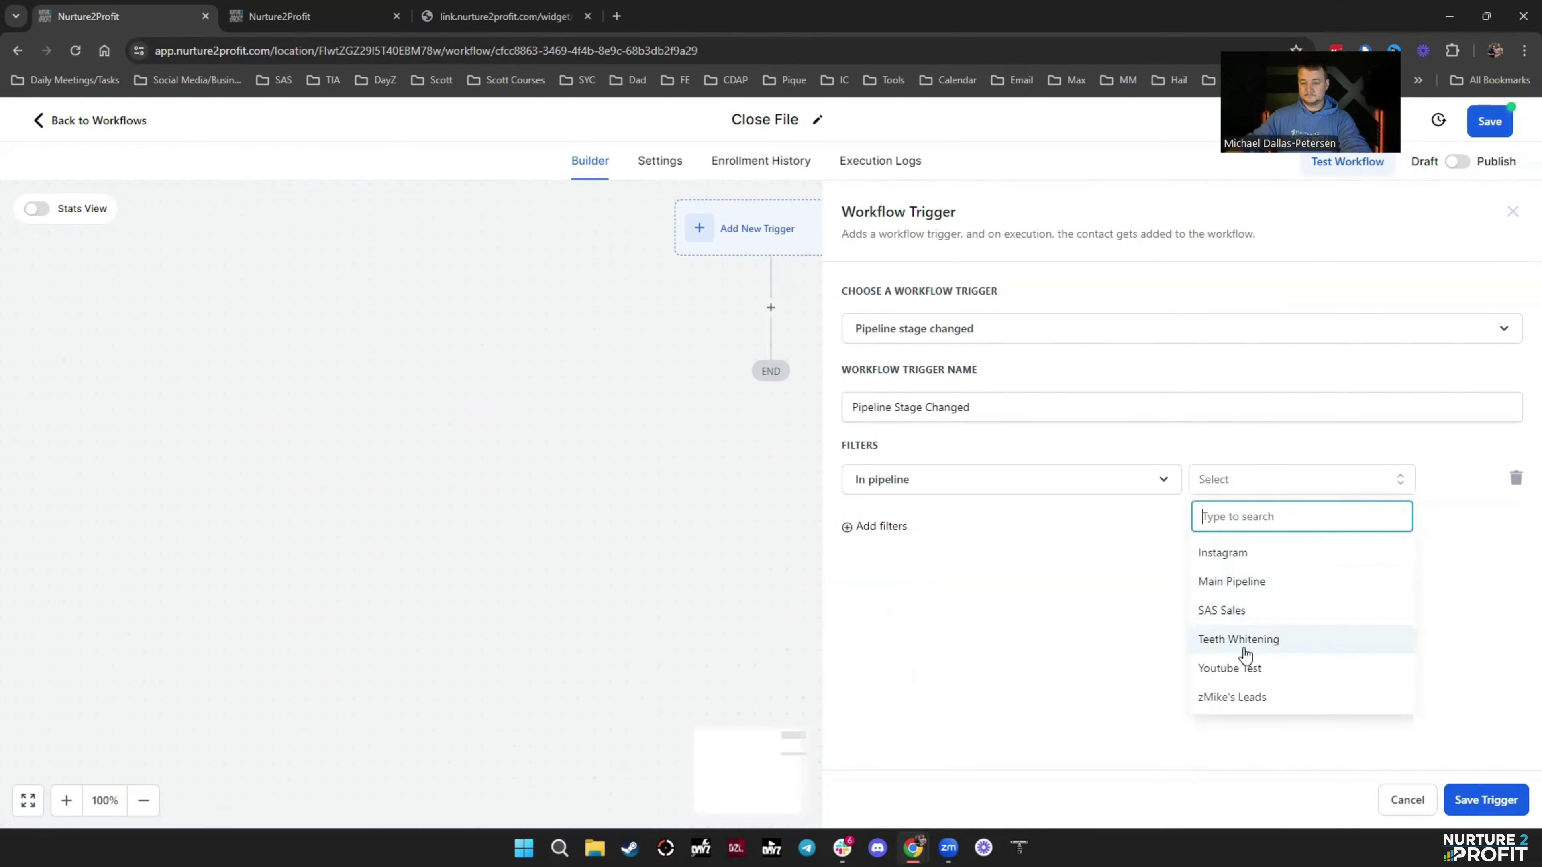
pyautogui.click(1233, 667)
# Add a pipeline stage filter set to Close File and save the Pipeline Stage Changed trigger
pyautogui.click(878, 526)
pyautogui.click(878, 534)
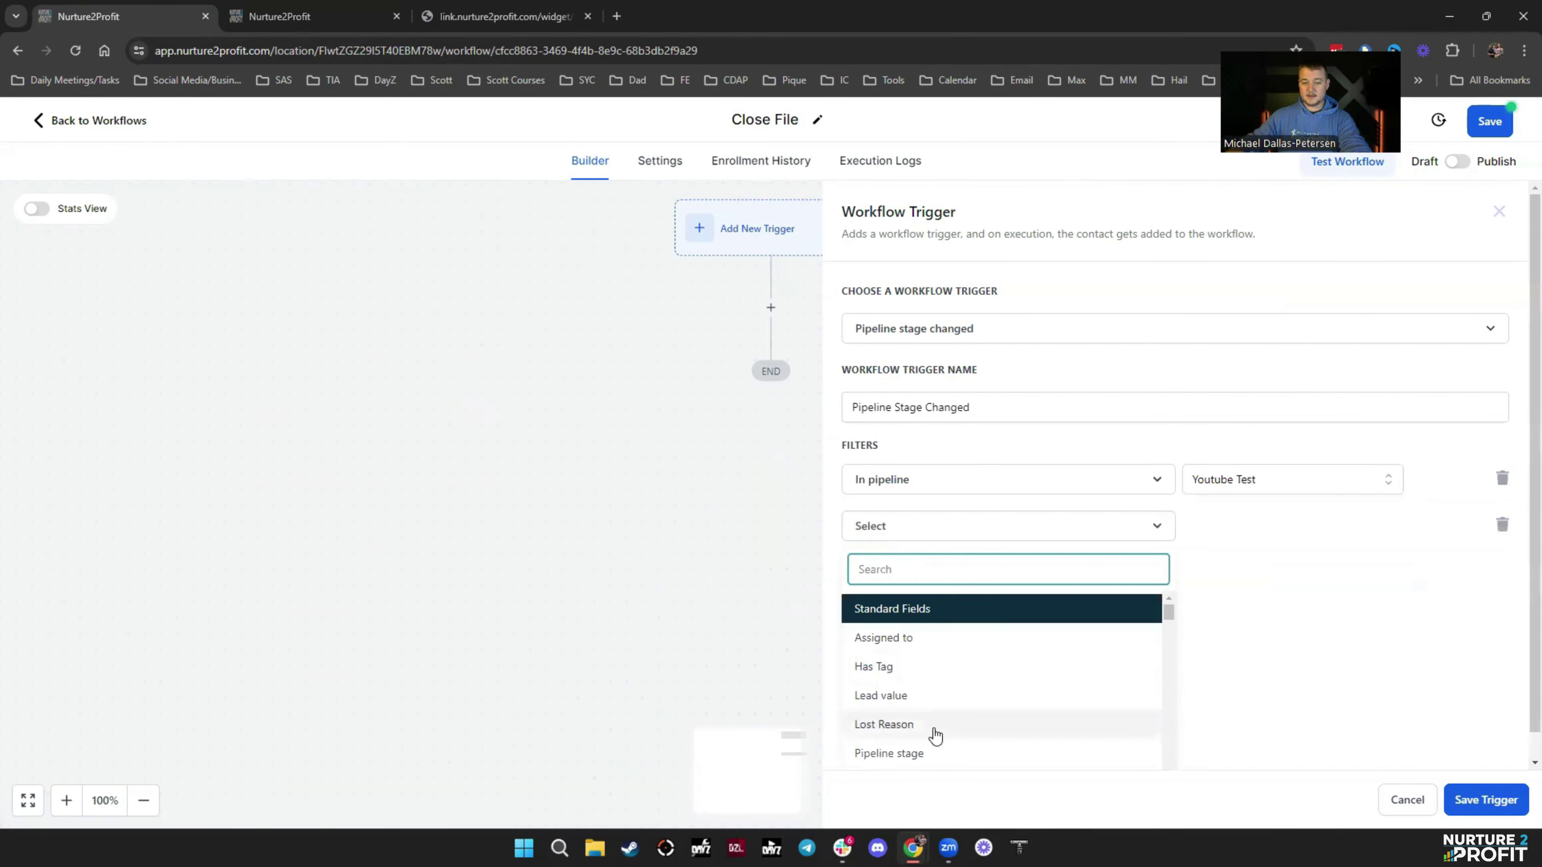
pyautogui.click(939, 759)
pyautogui.click(1231, 527)
pyautogui.scroll(-4, 1309, 658)
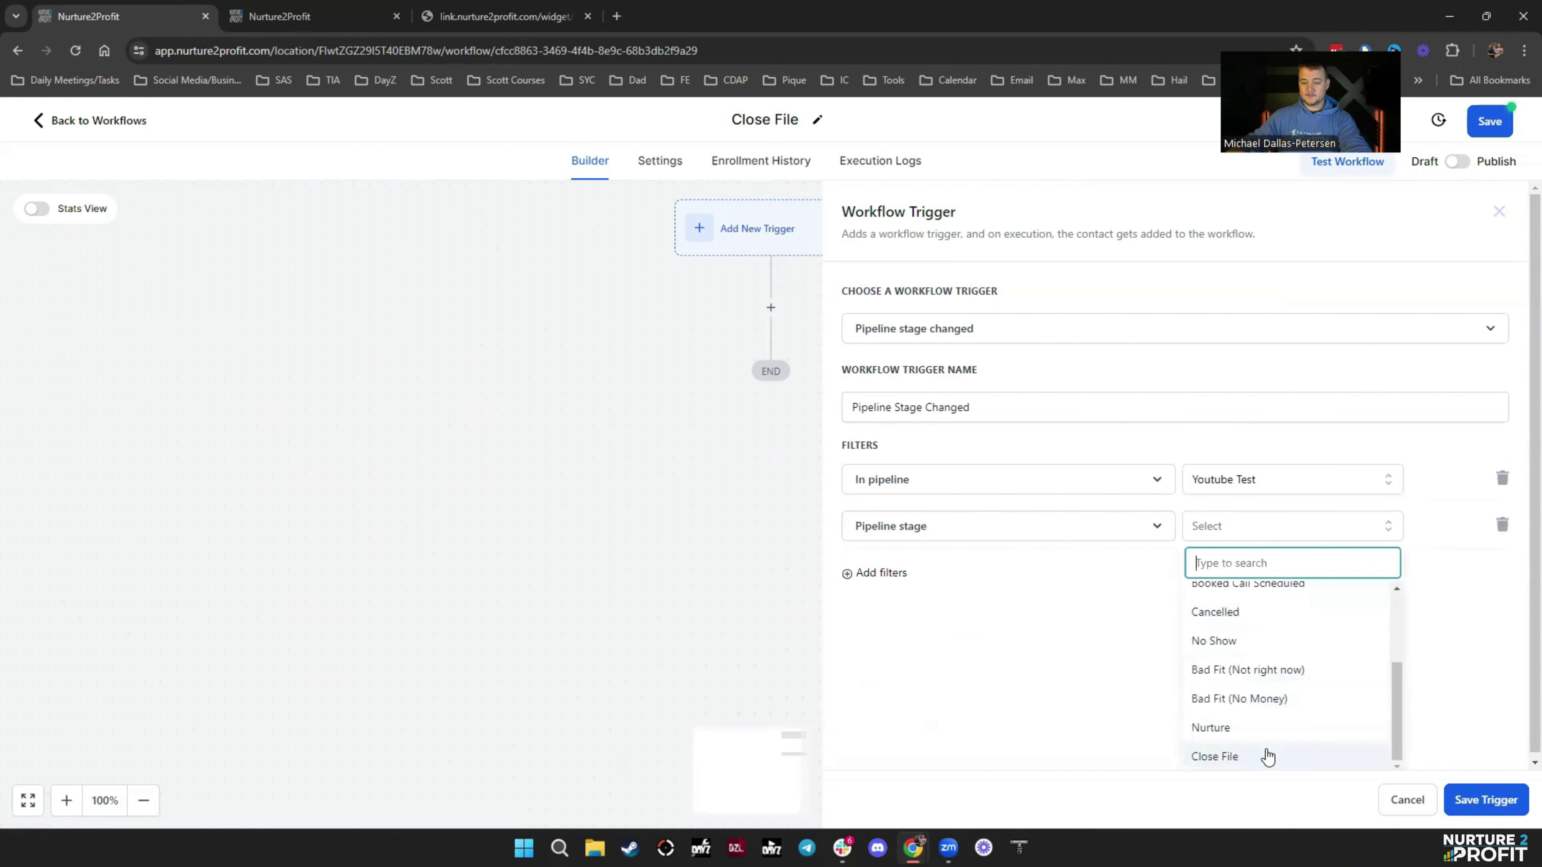
pyautogui.click(1216, 756)
pyautogui.click(1476, 798)
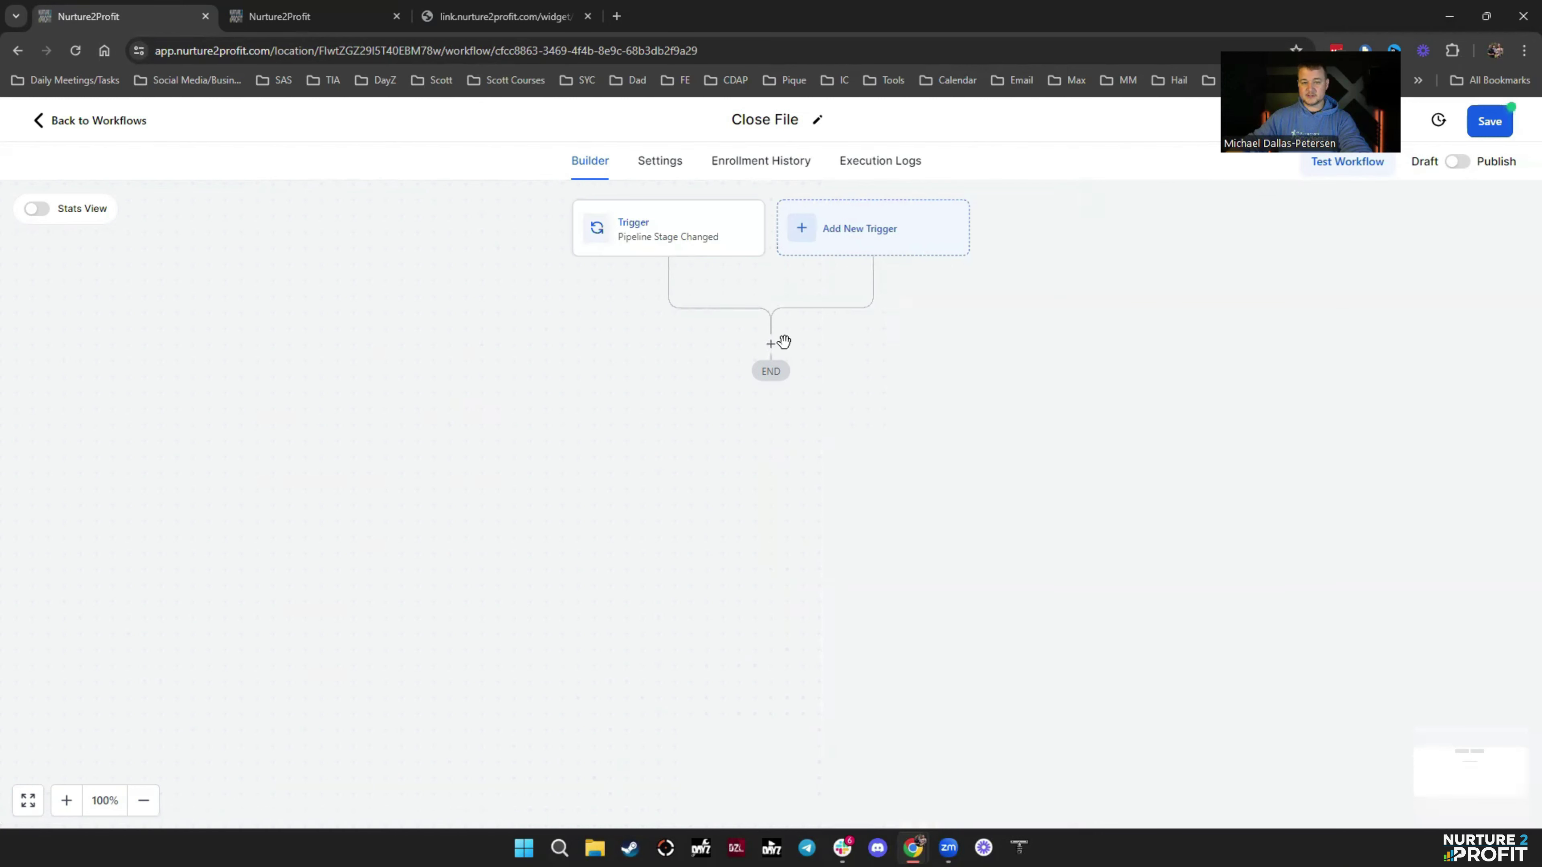
# Add an Enable/Disable DND action that enables DND for all channels to the Close File workflow and save it
pyautogui.click(771, 345)
pyautogui.write('dnd')
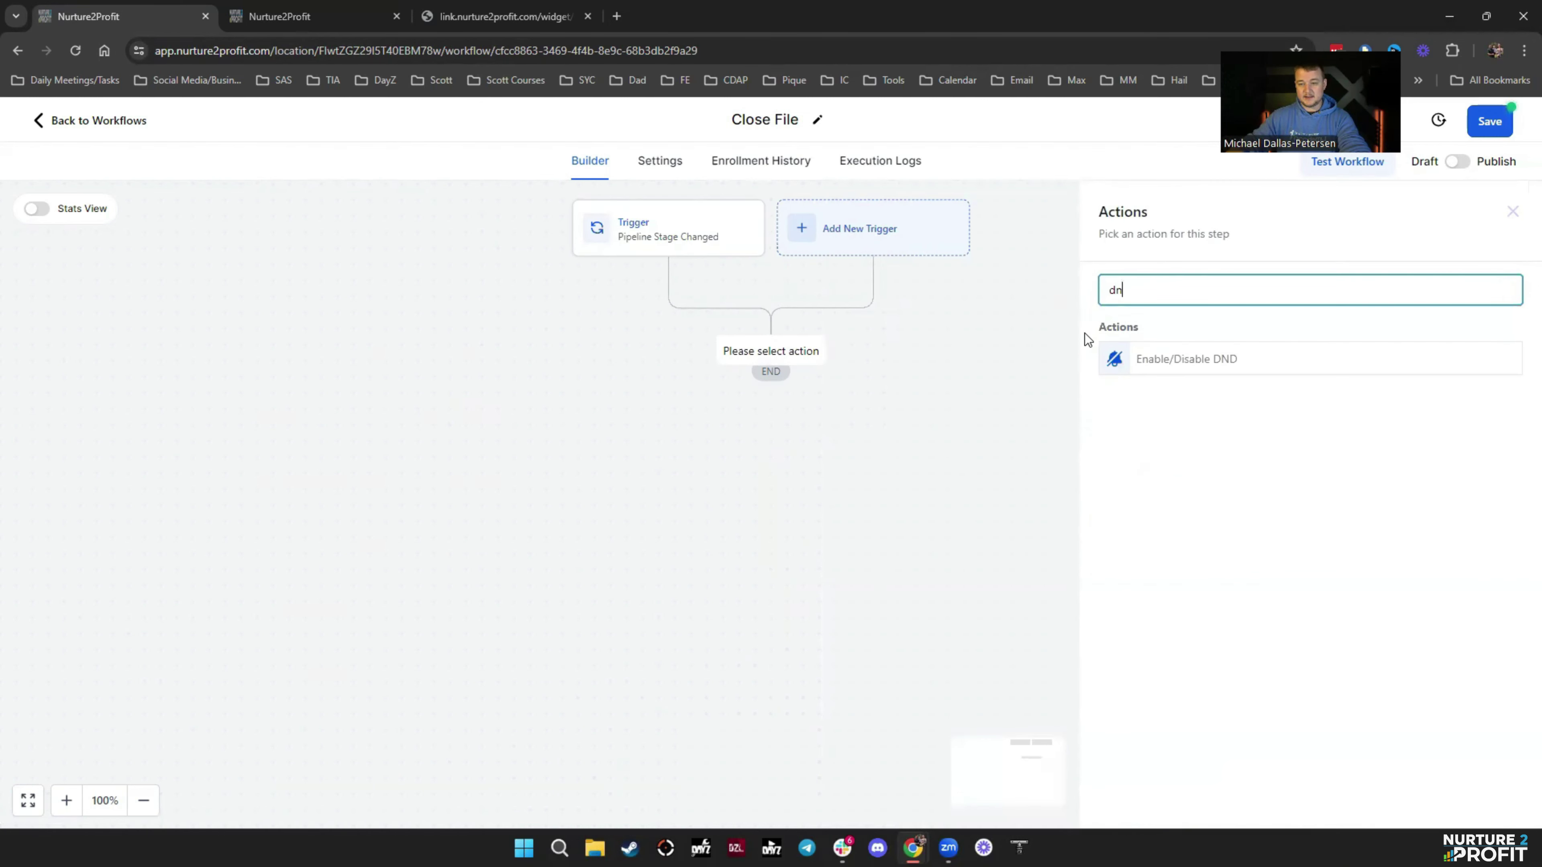
pyautogui.click(1233, 365)
pyautogui.click(1214, 391)
pyautogui.click(1208, 484)
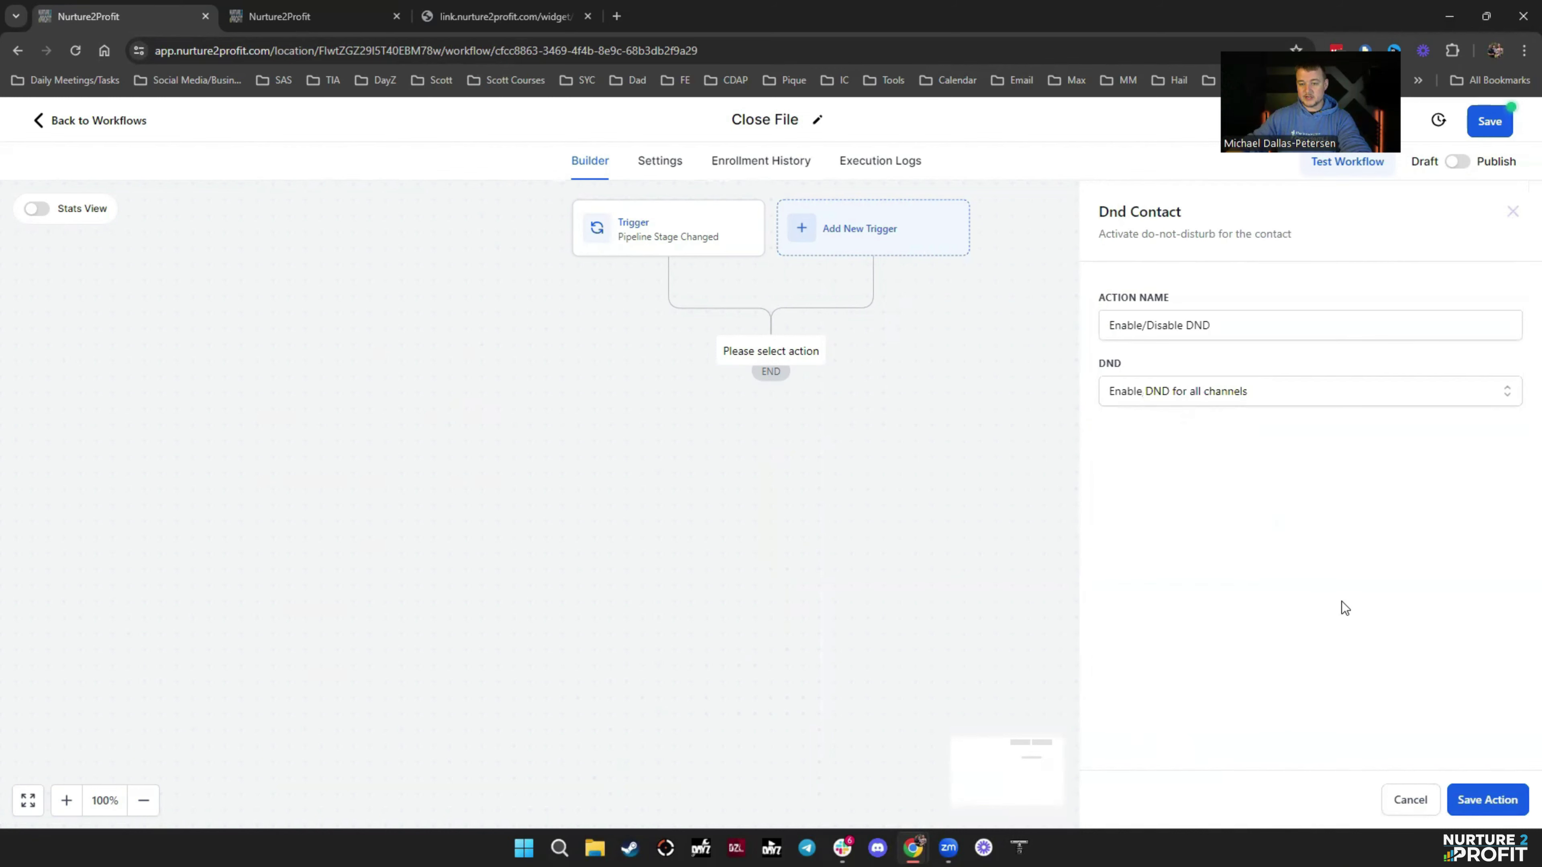
pyautogui.click(1489, 801)
pyautogui.click(771, 441)
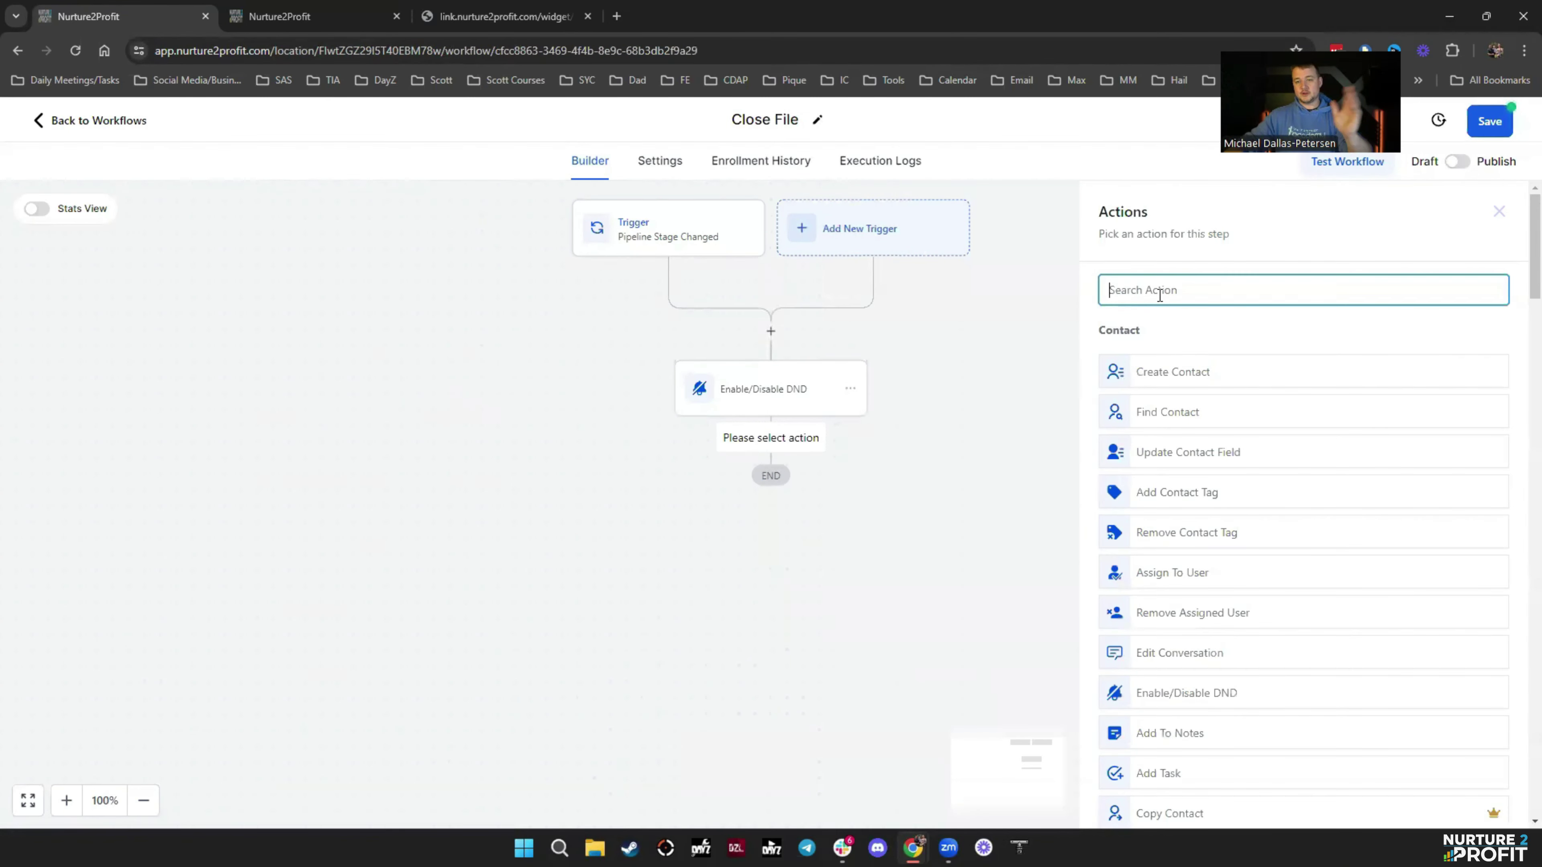
pyautogui.click(972, 485)
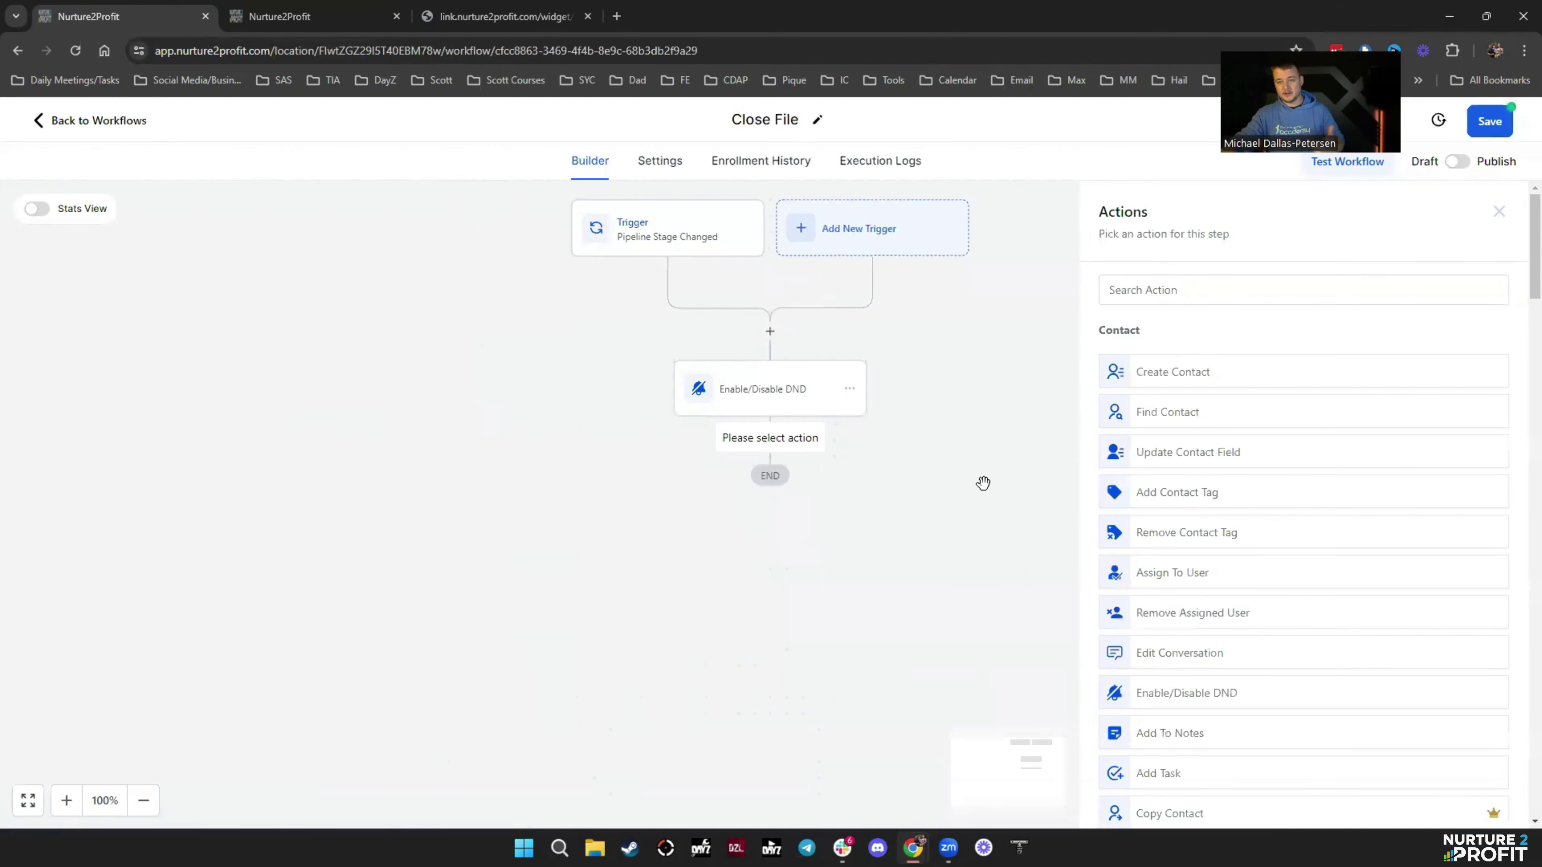
pyautogui.click(1499, 211)
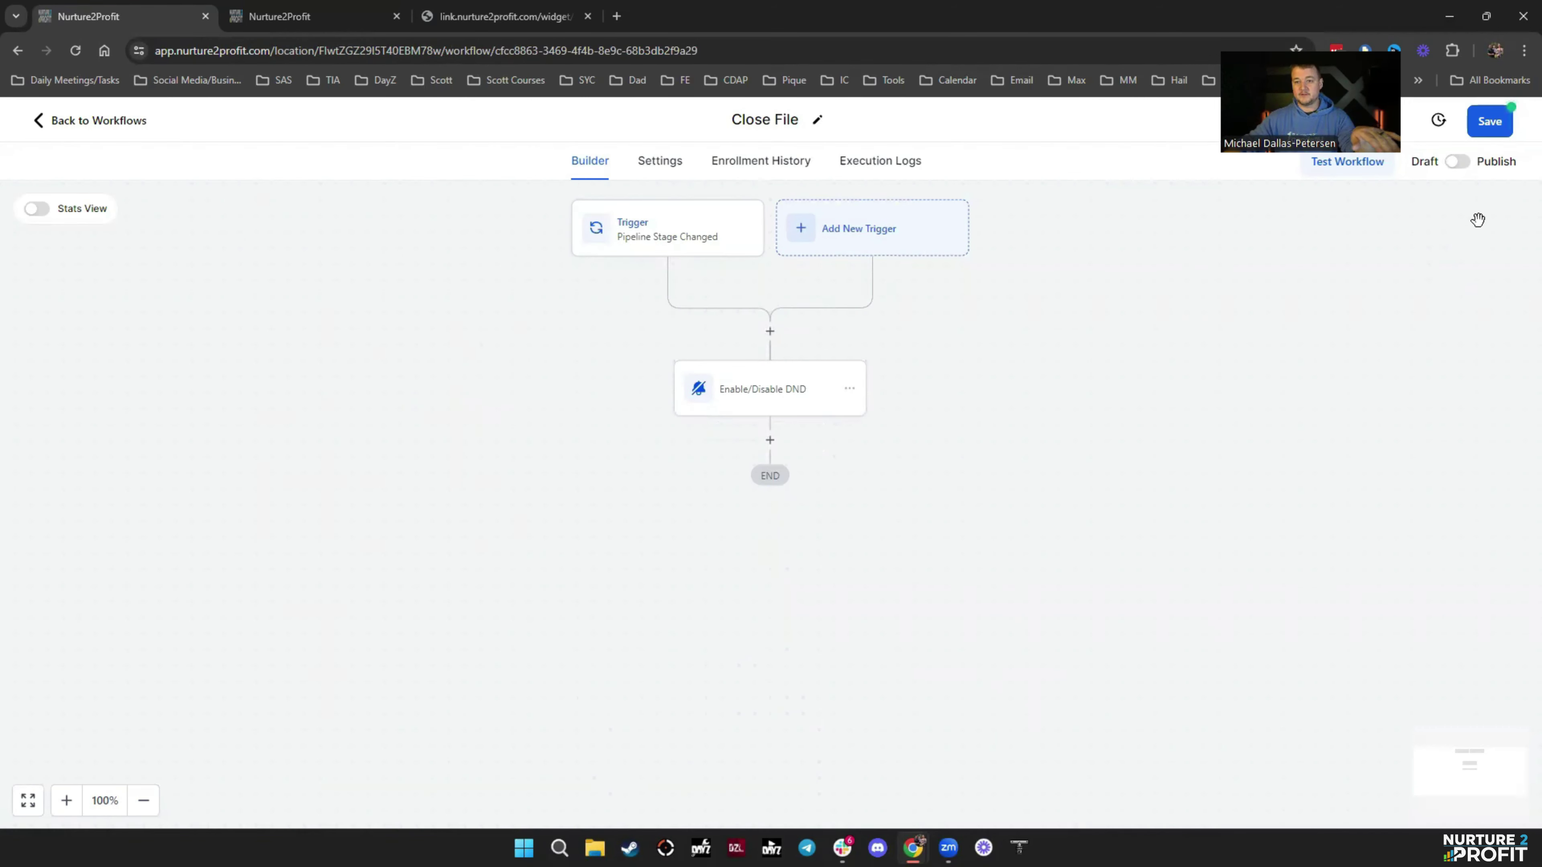
# Save the Close File workflow and return to the workflows list
pyautogui.click(1490, 121)
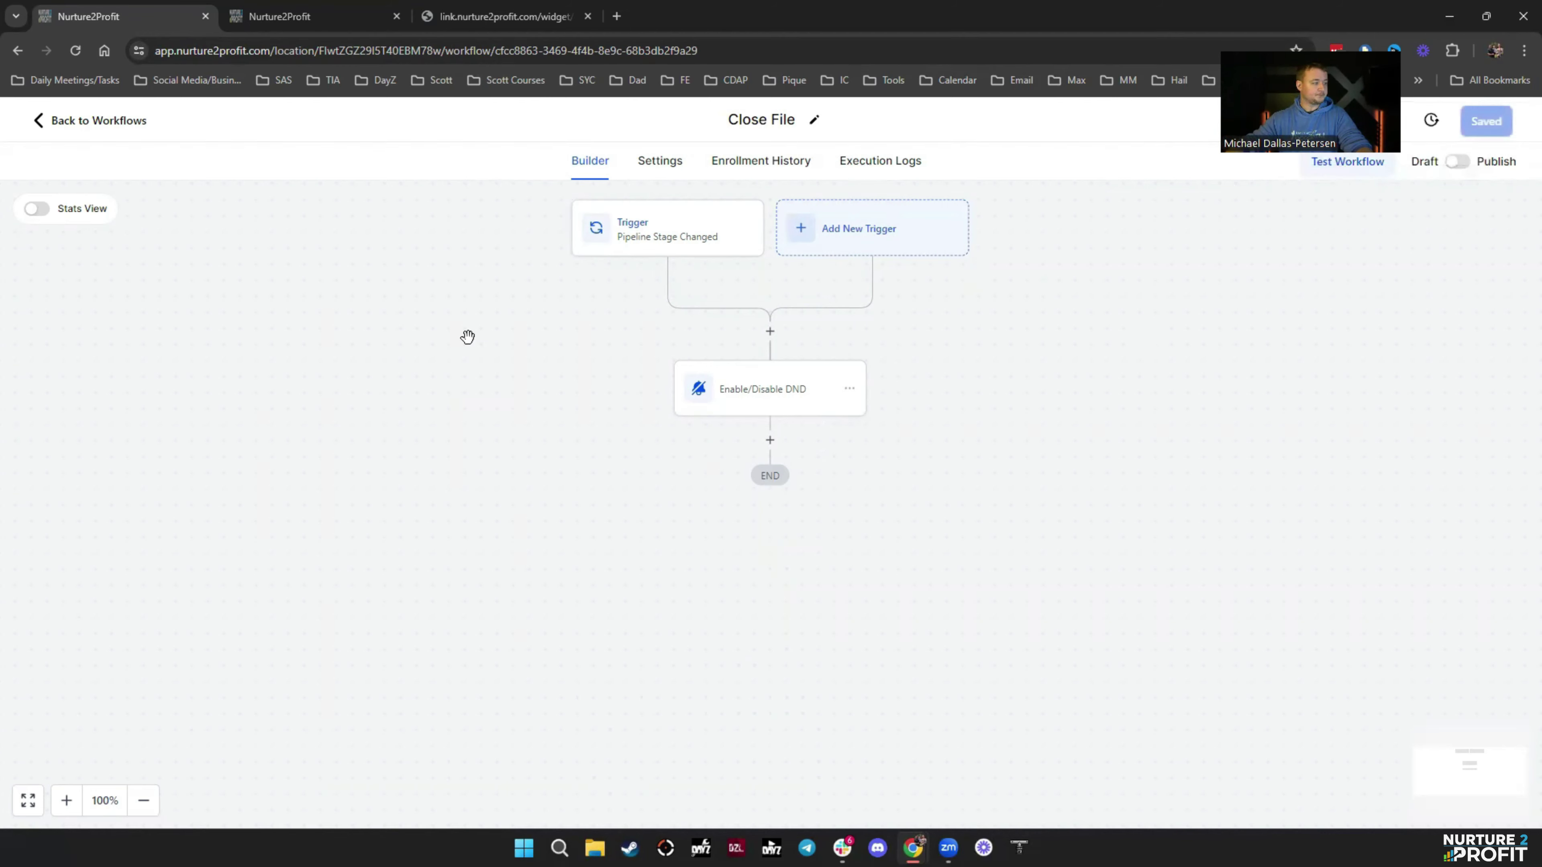
pyautogui.click(94, 122)
# Leave the Appointment No Show workflow and review the Youtube Test opportunities board's stages from Lead In to Bad Fit (Not right now)
pyautogui.click(279, 16)
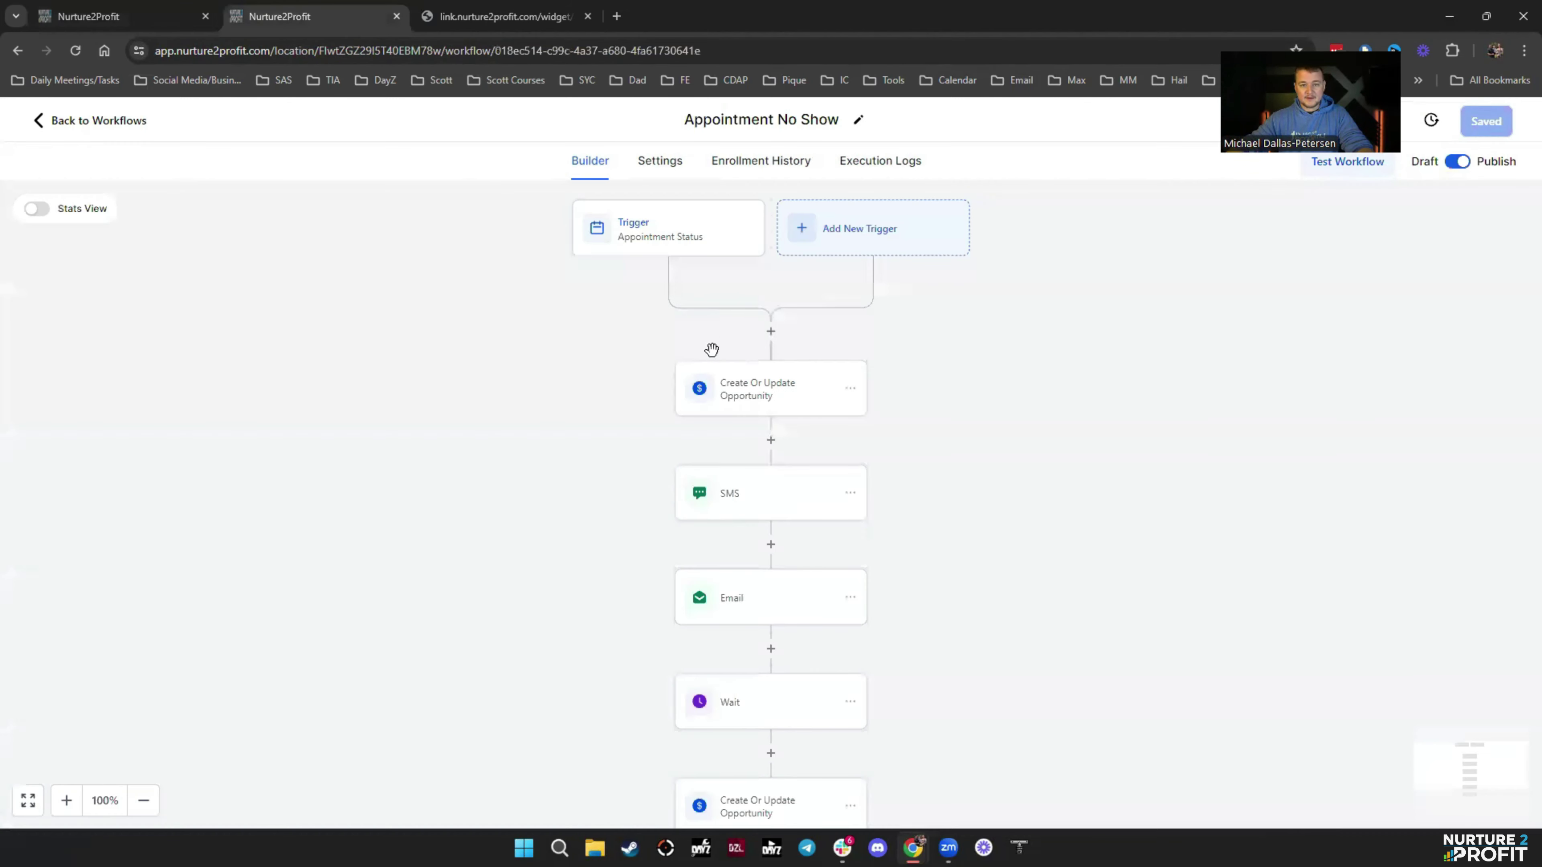
pyautogui.click(91, 118)
pyautogui.click(63, 373)
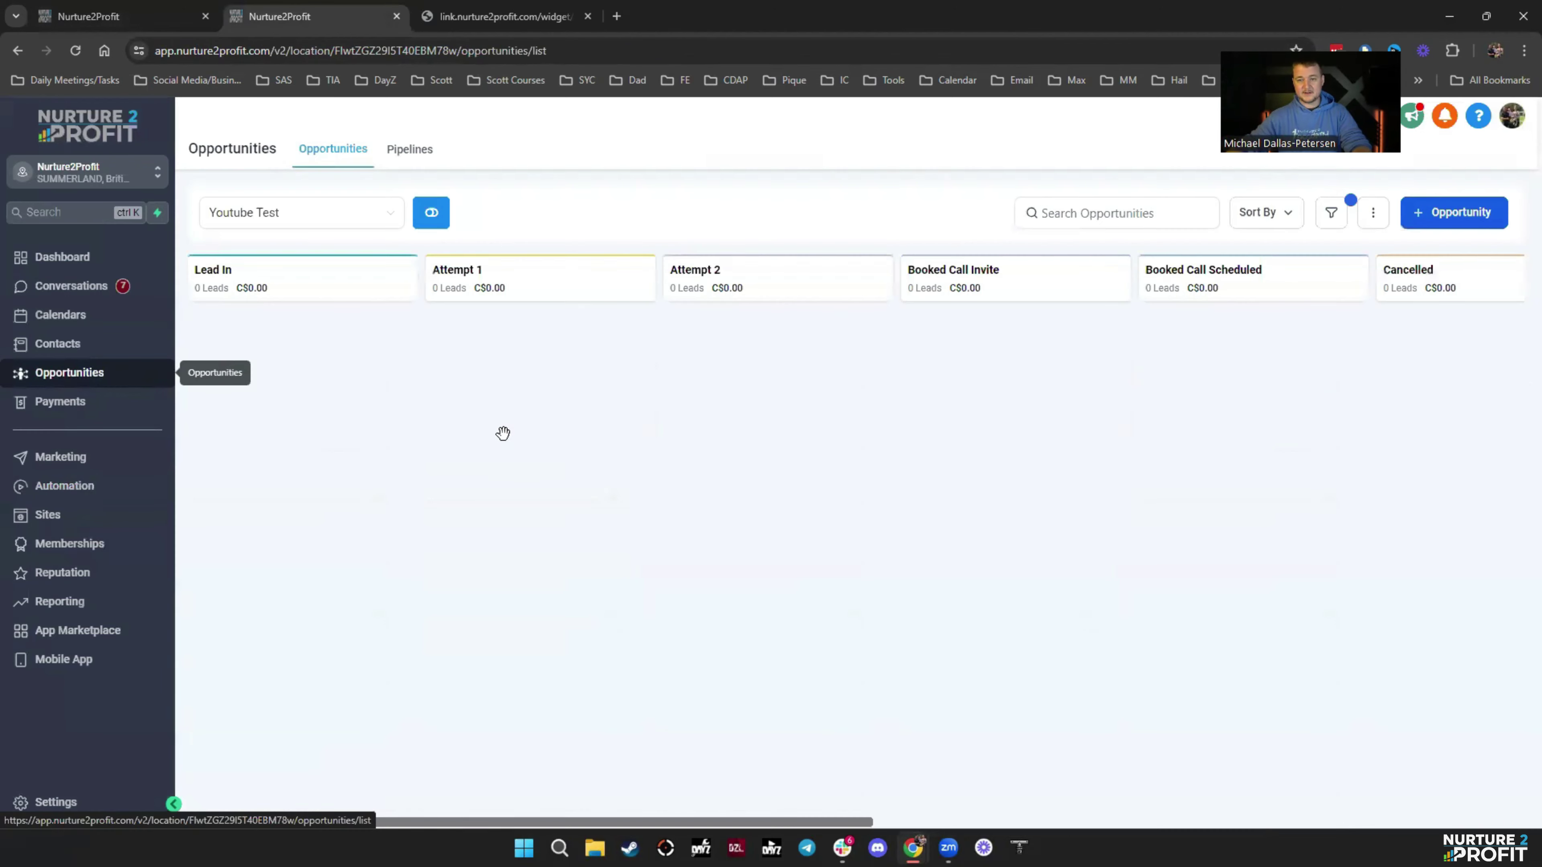
pyautogui.hscroll(10, 657, 444)
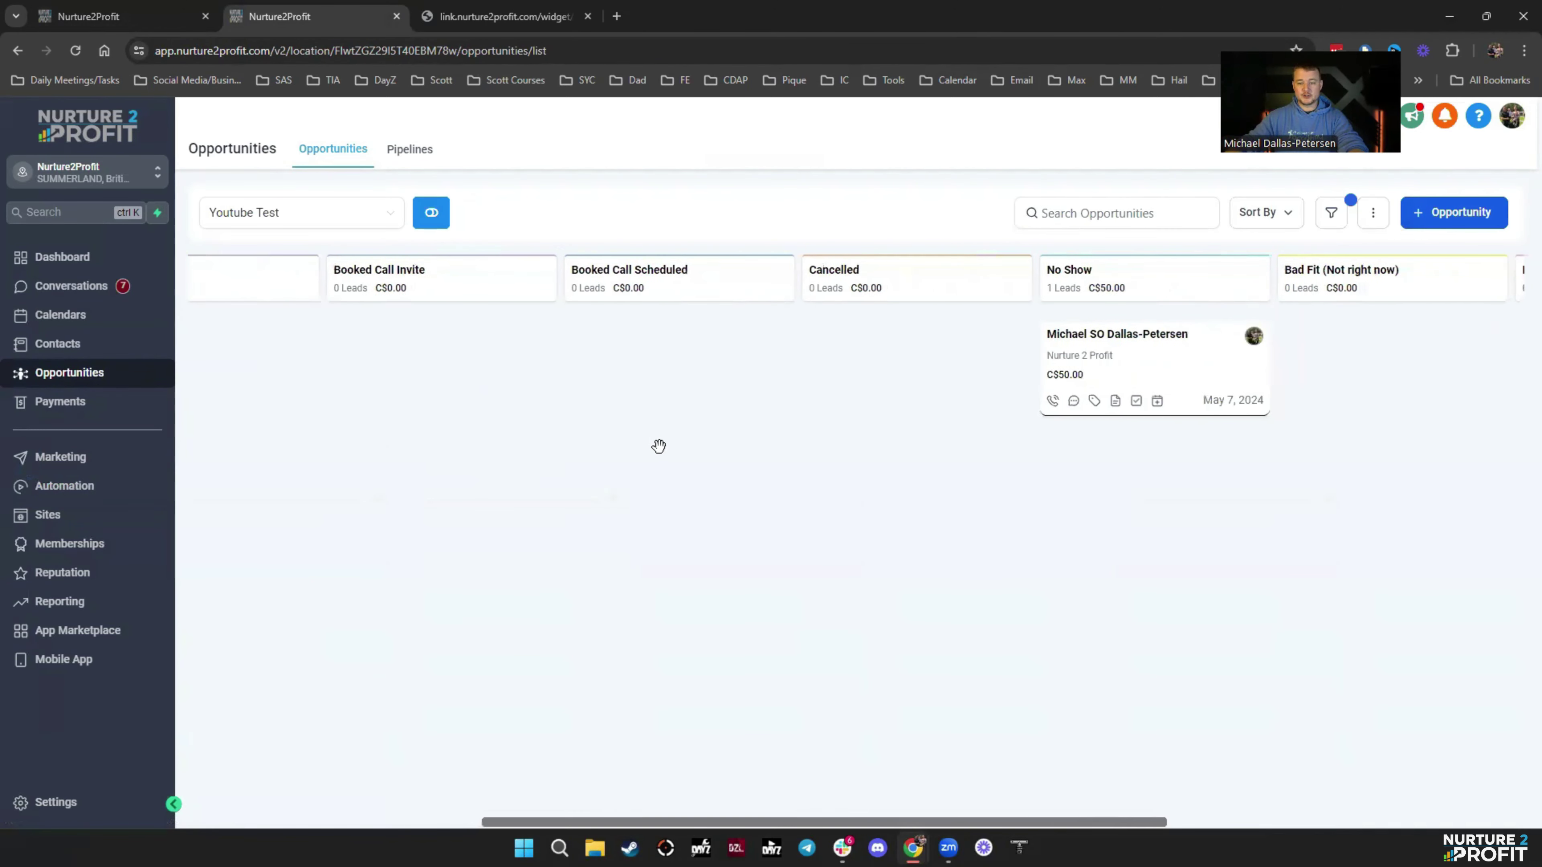
pyautogui.hscroll(-10, 657, 445)
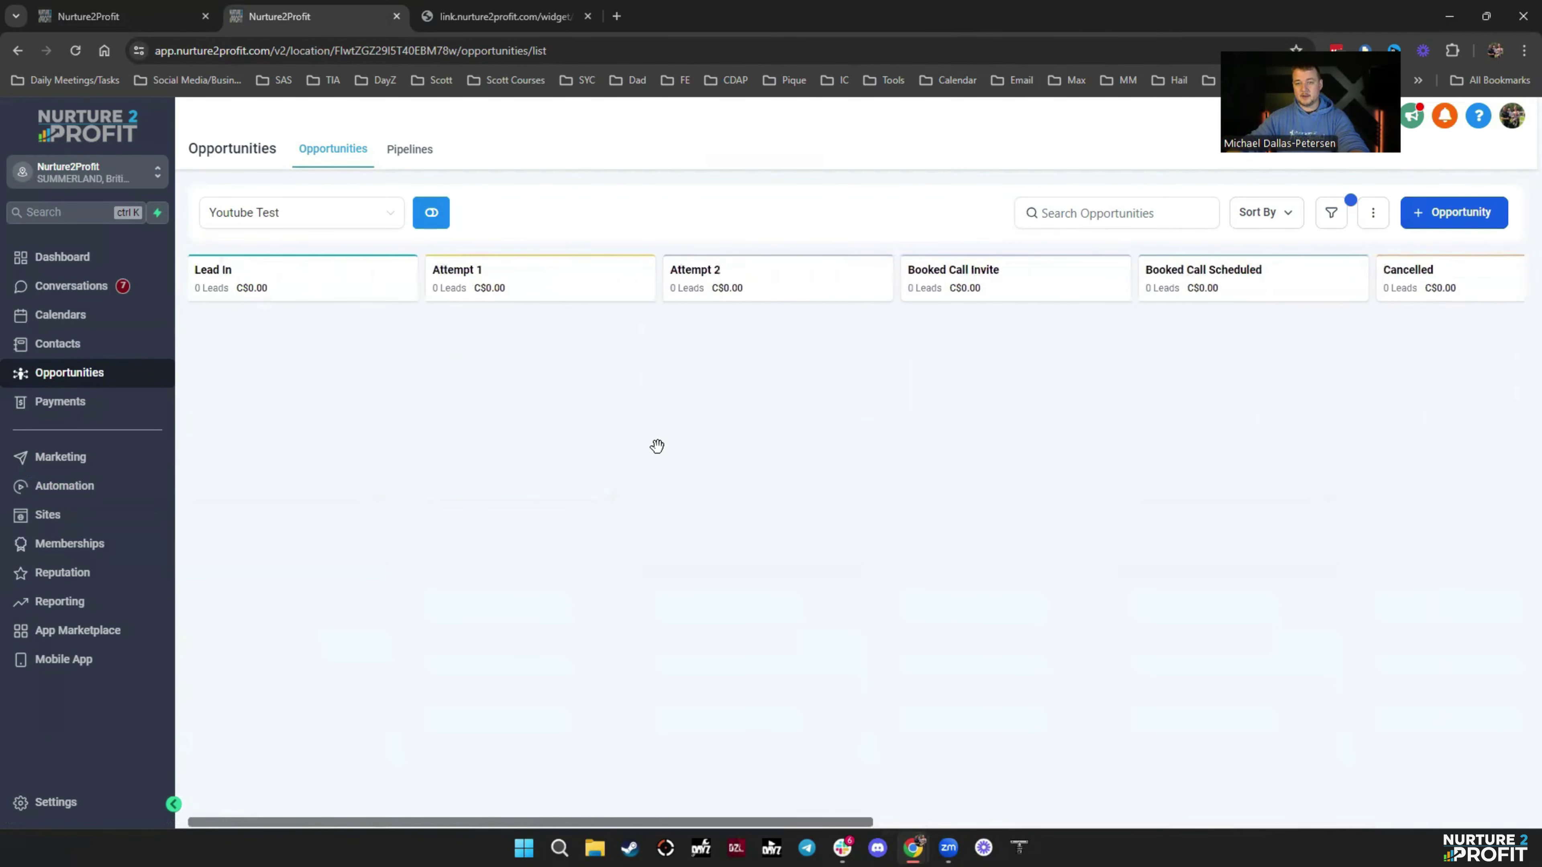
pyautogui.hscroll(10, 657, 447)
pyautogui.hscroll(-10, 657, 447)
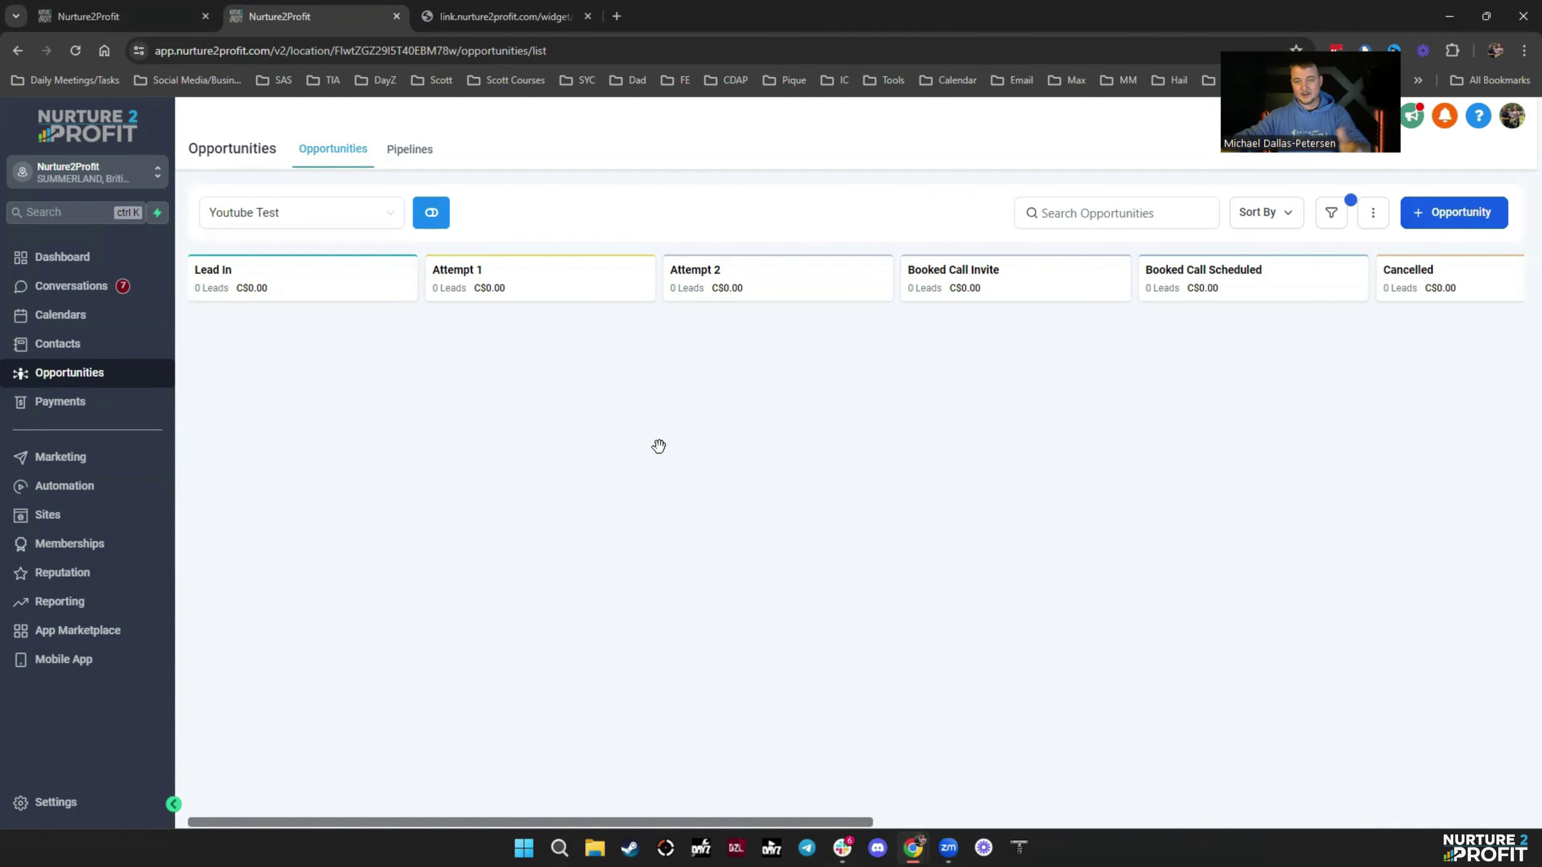
pyautogui.hscroll(5, 687, 443)
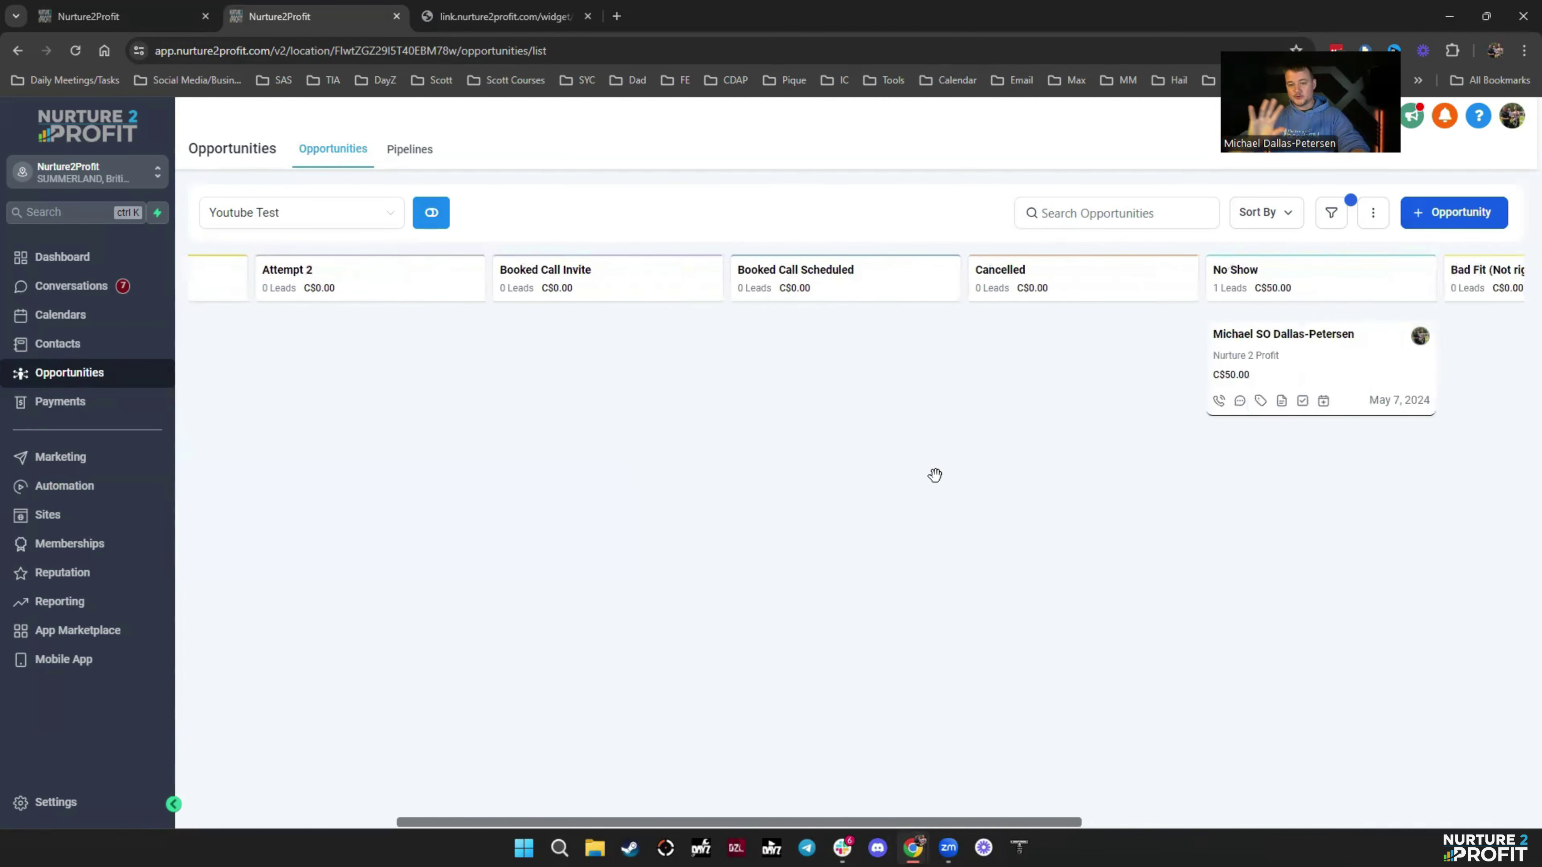
pyautogui.hscroll(-5, 935, 475)
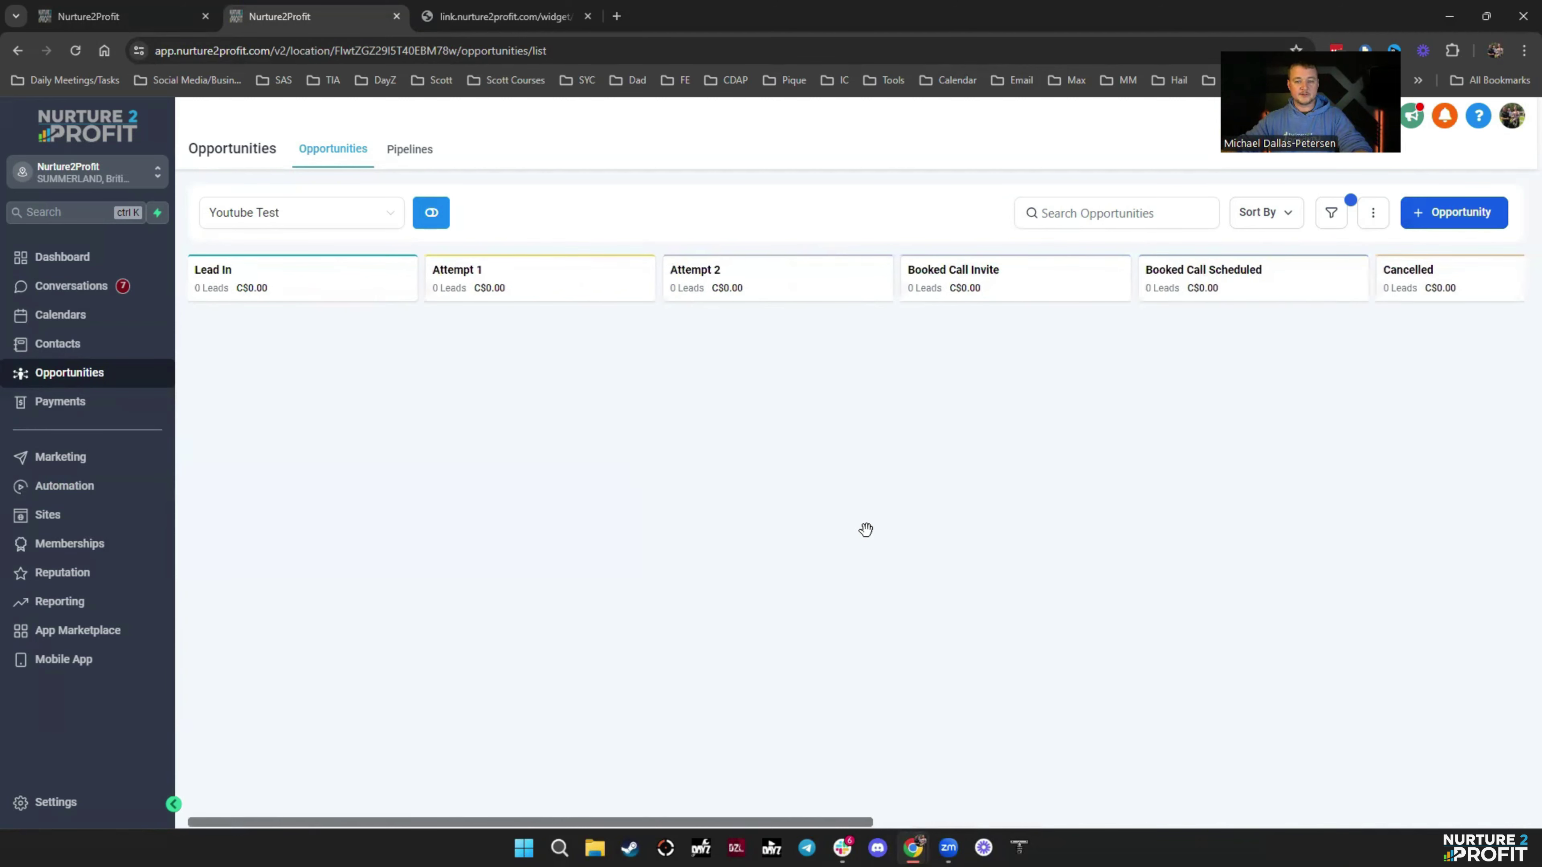
# View the Payments invoices page, then return to the Youtube Test board and look through its stages from Lead In to Bad Fit (No Money)
pyautogui.click(119, 404)
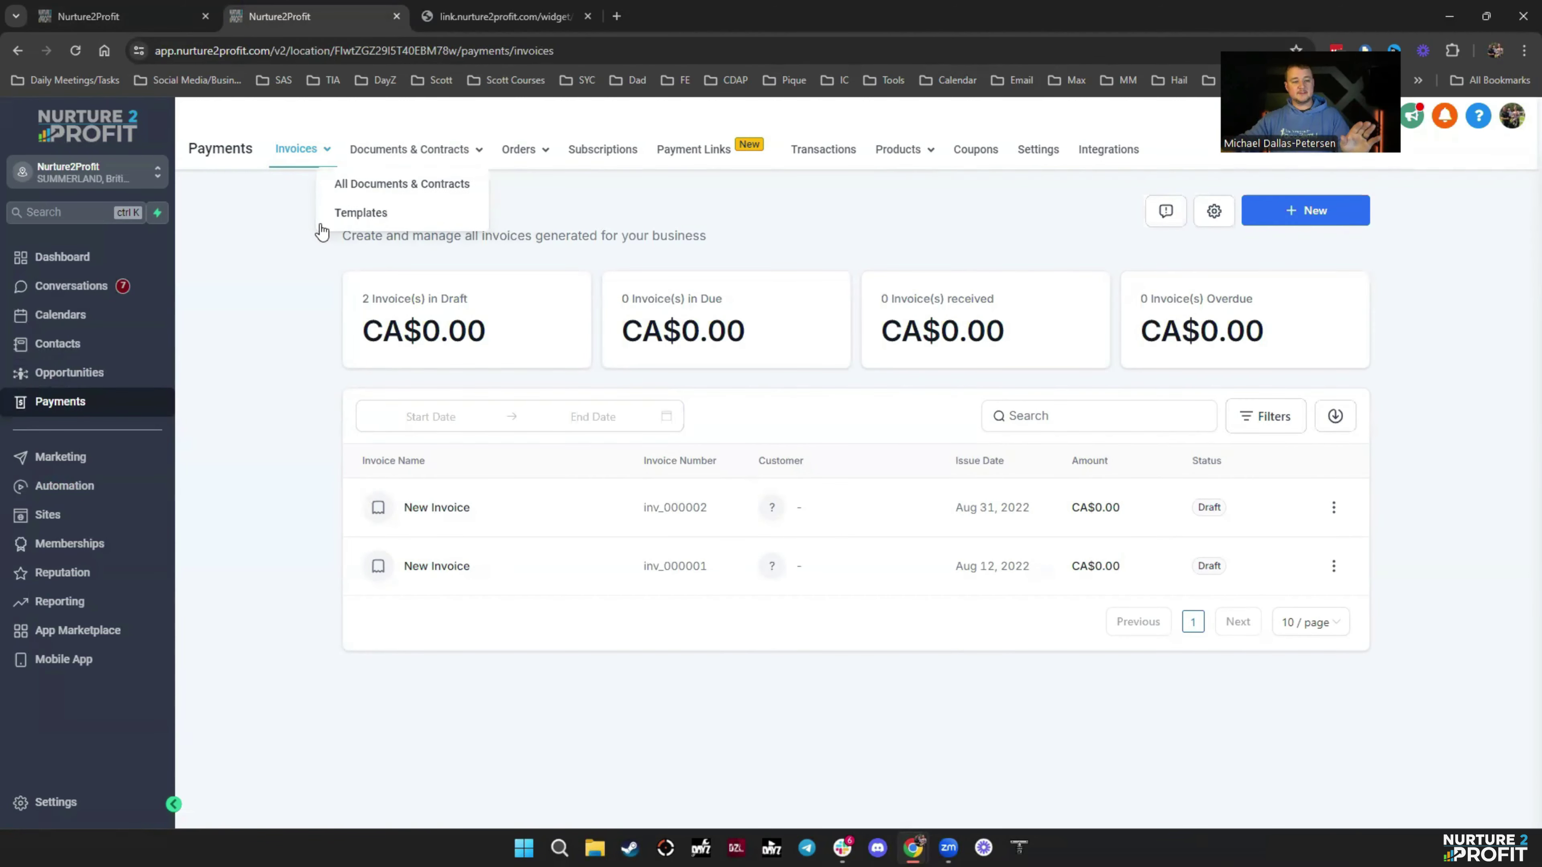
pyautogui.click(79, 372)
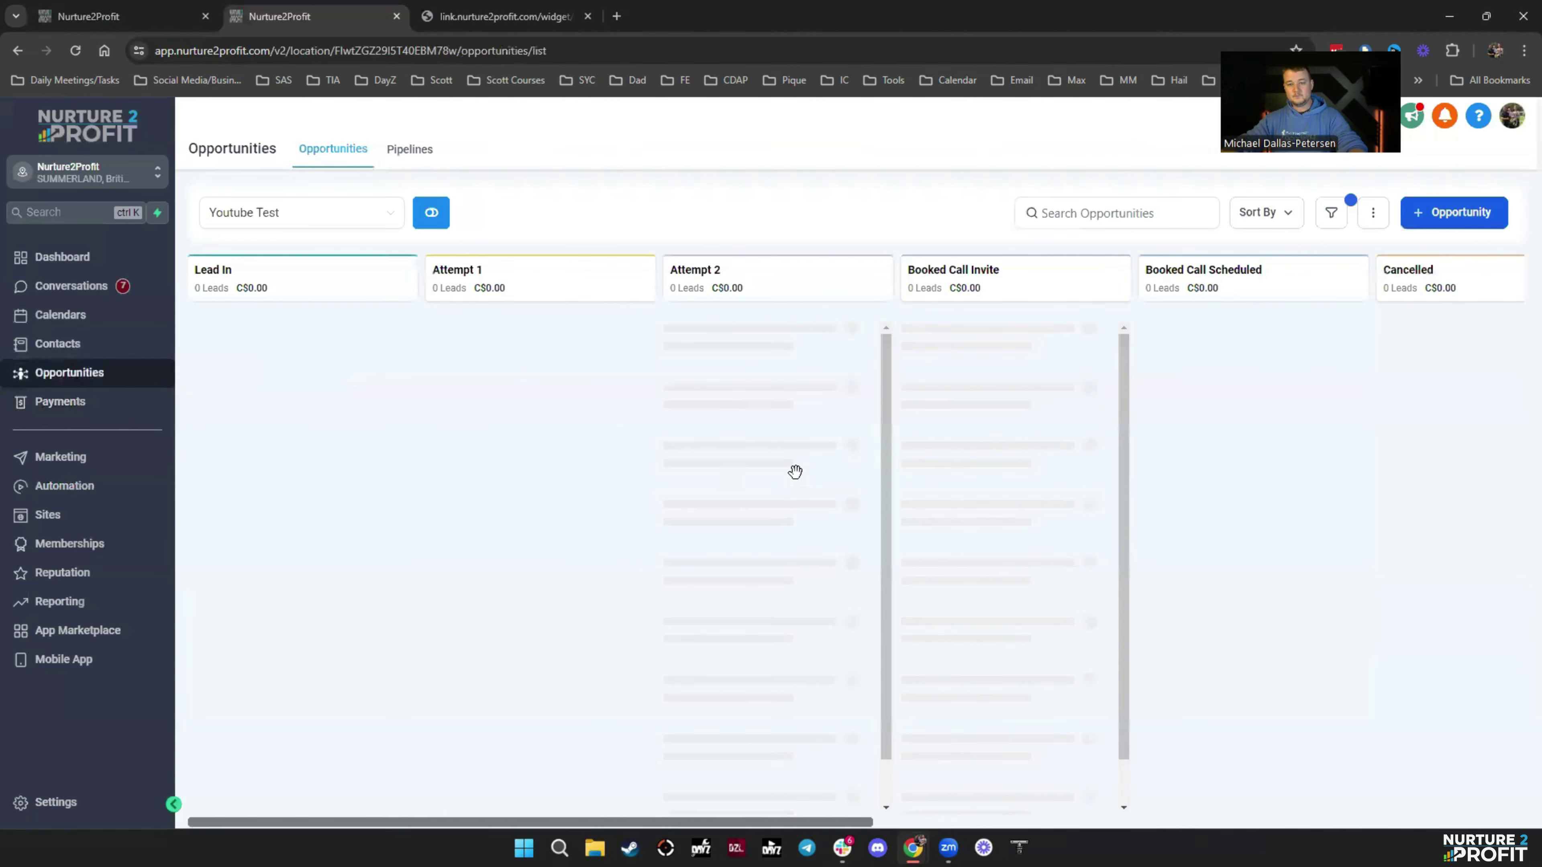
pyautogui.hscroll(5, 792, 472)
pyautogui.hscroll(10, 847, 454)
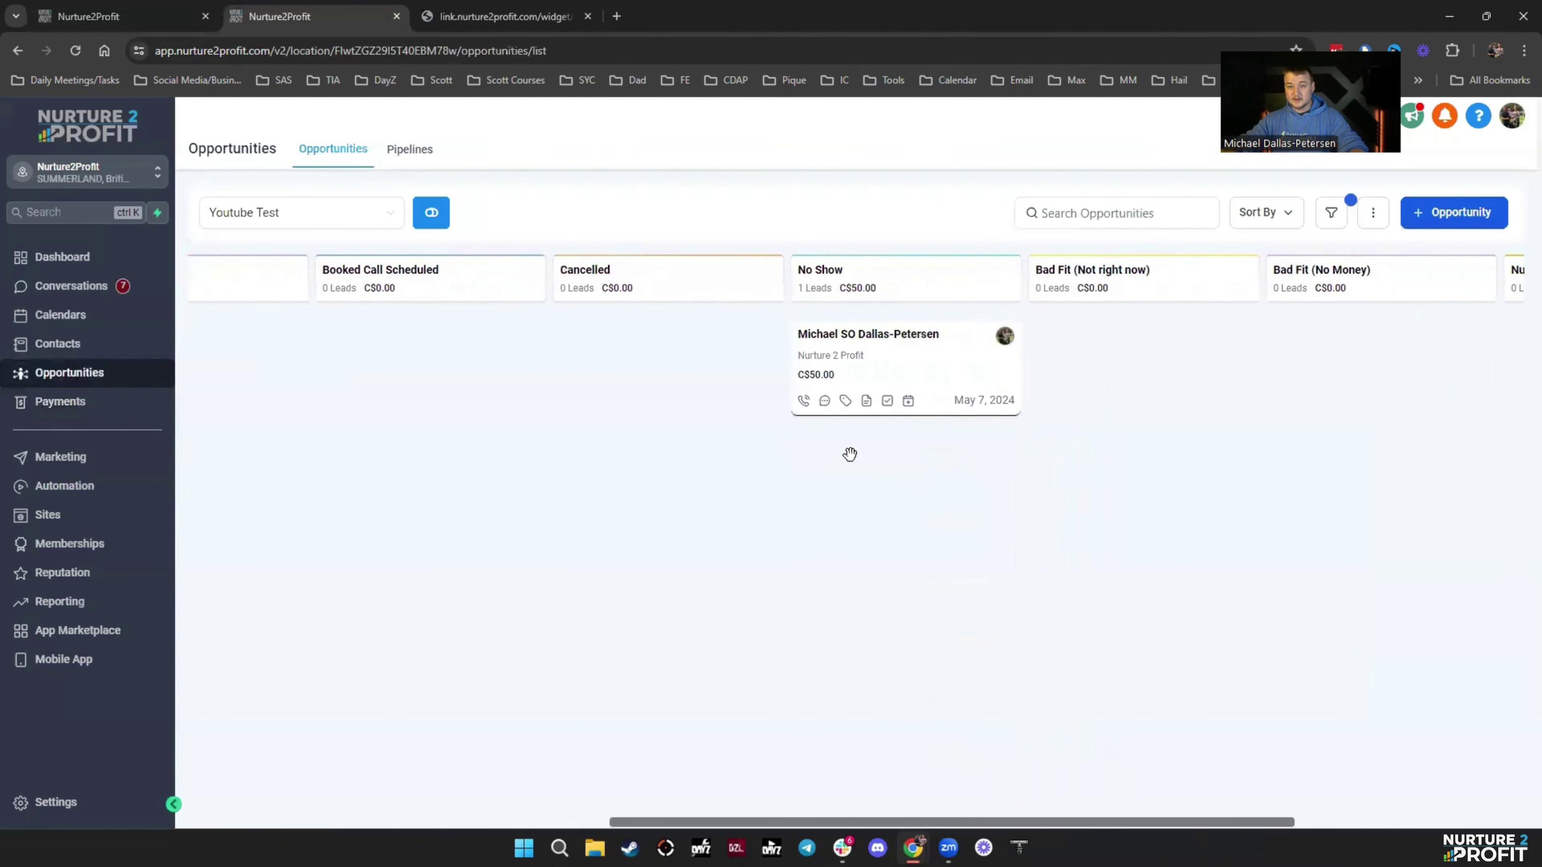
pyautogui.hscroll(-15, 852, 455)
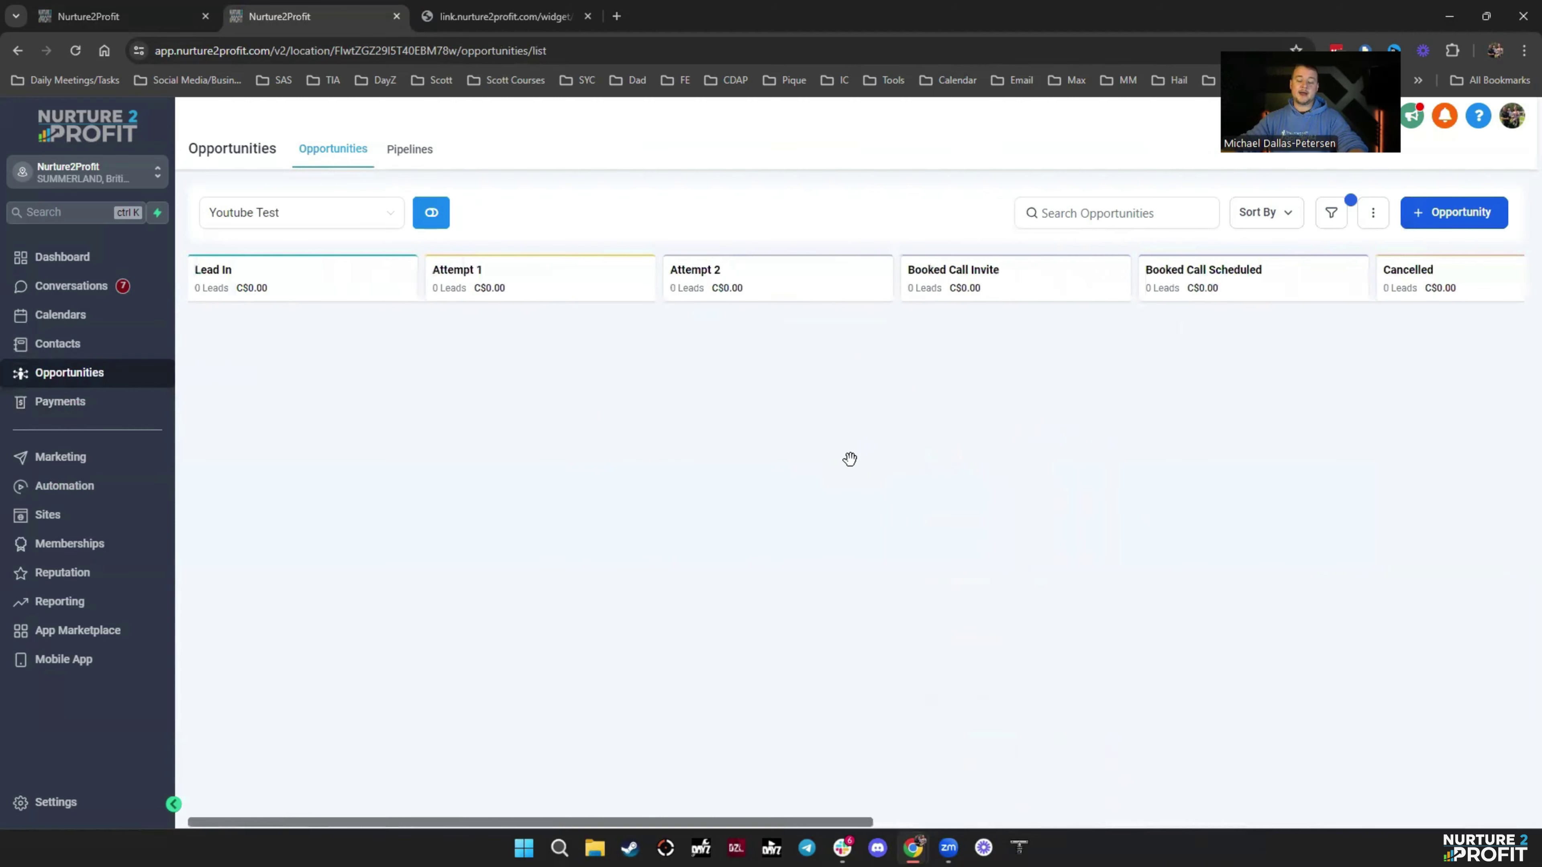
pyautogui.hscroll(10, 852, 457)
pyautogui.hscroll(-8, 852, 458)
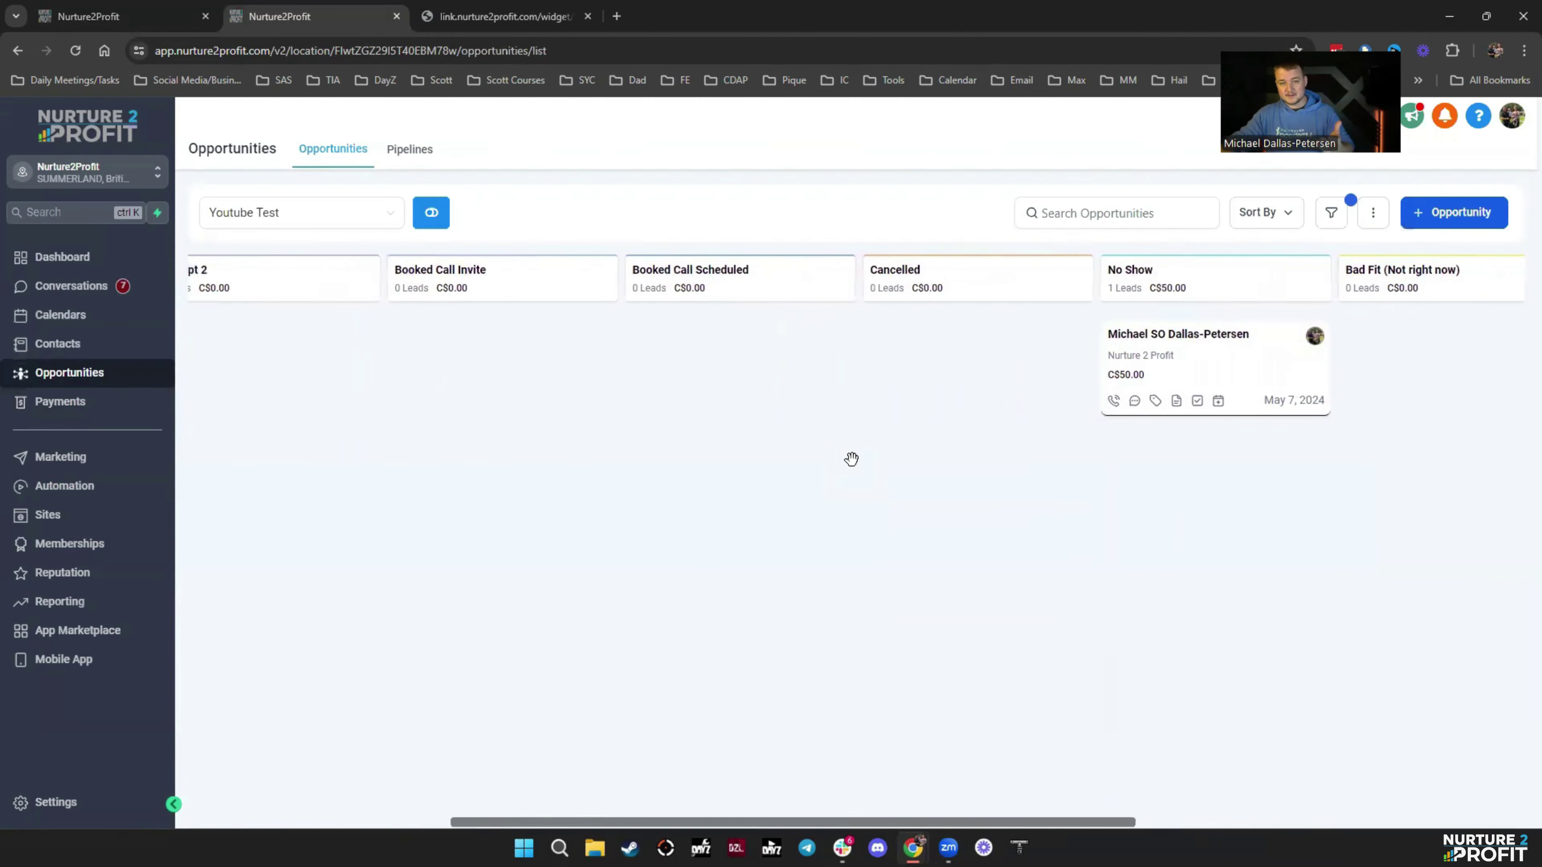
pyautogui.hscroll(-5, 852, 459)
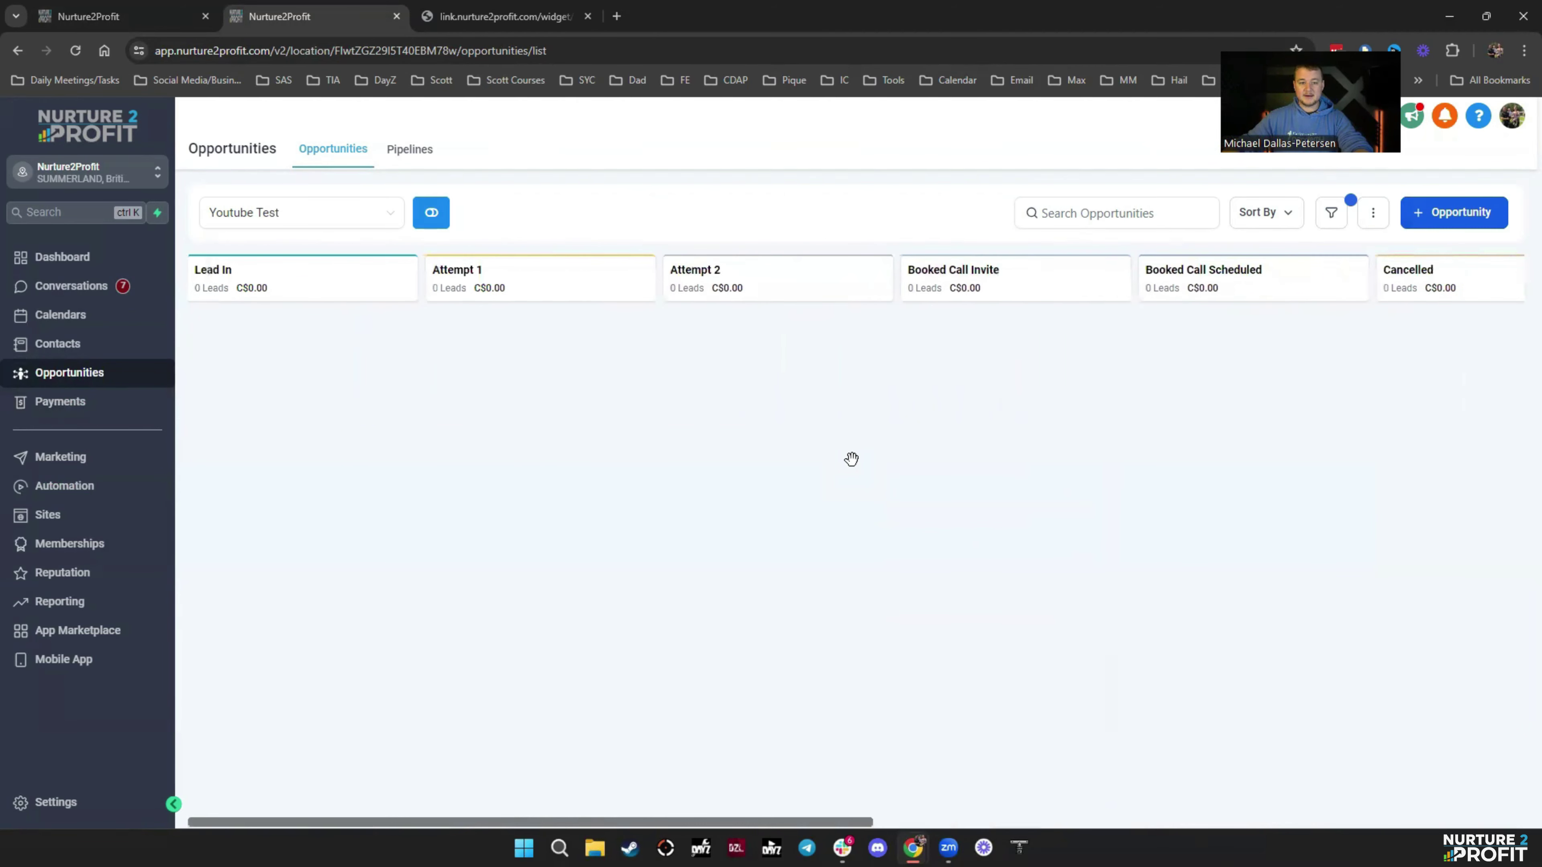